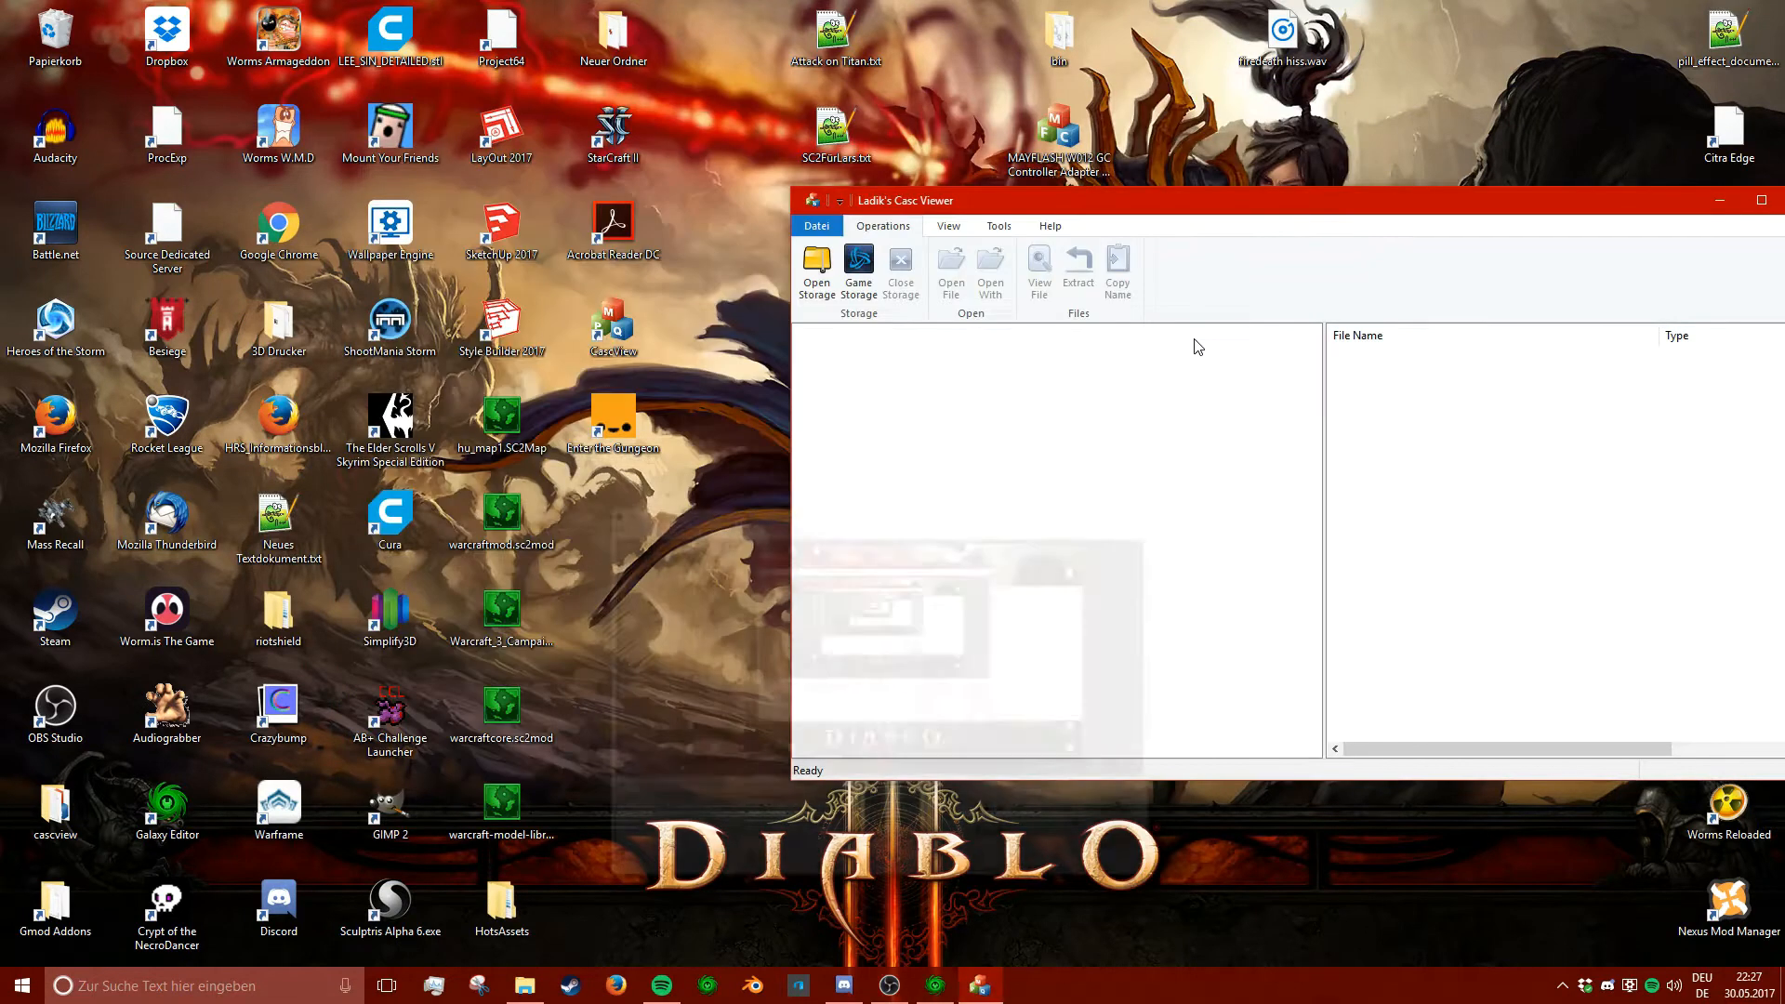
click(1280, 95)
drag(1229, 197, 1180, 197)
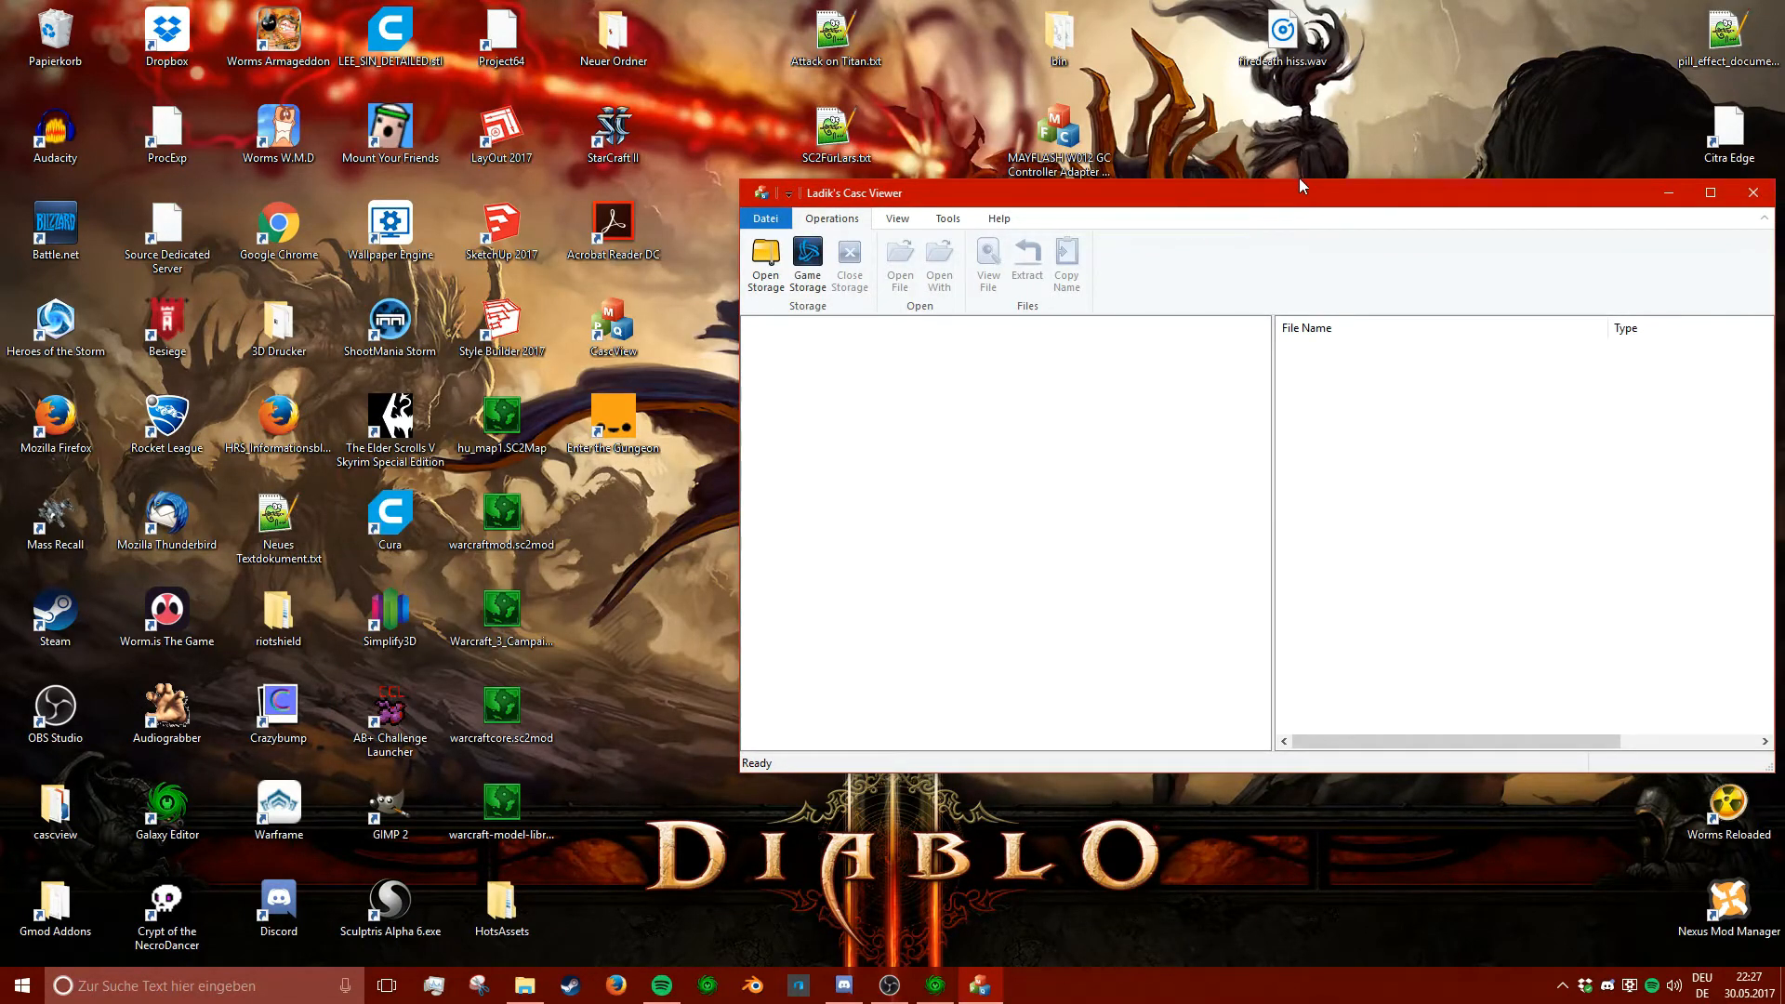
drag(1, 2, 1784, 1003)
click(1179, 881)
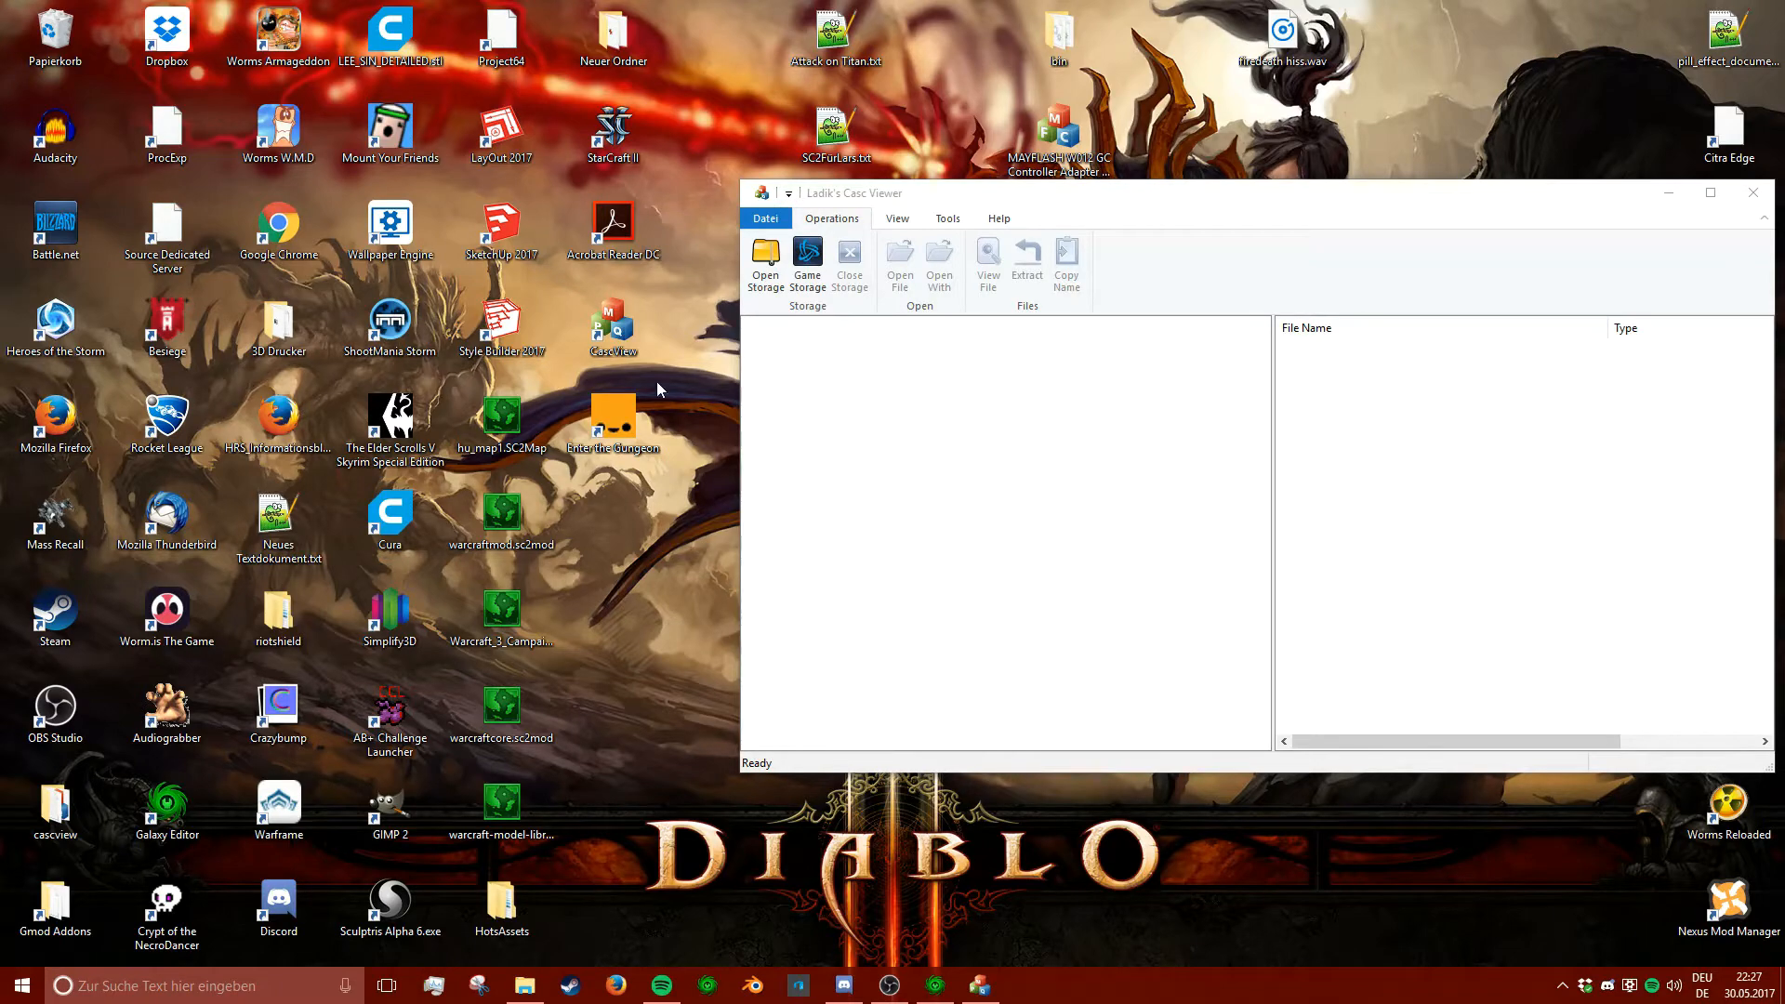
- Switch to the StarCraft II Editor, look over the empty terrain of the unnamed map, and minimise the editor
click(935, 985)
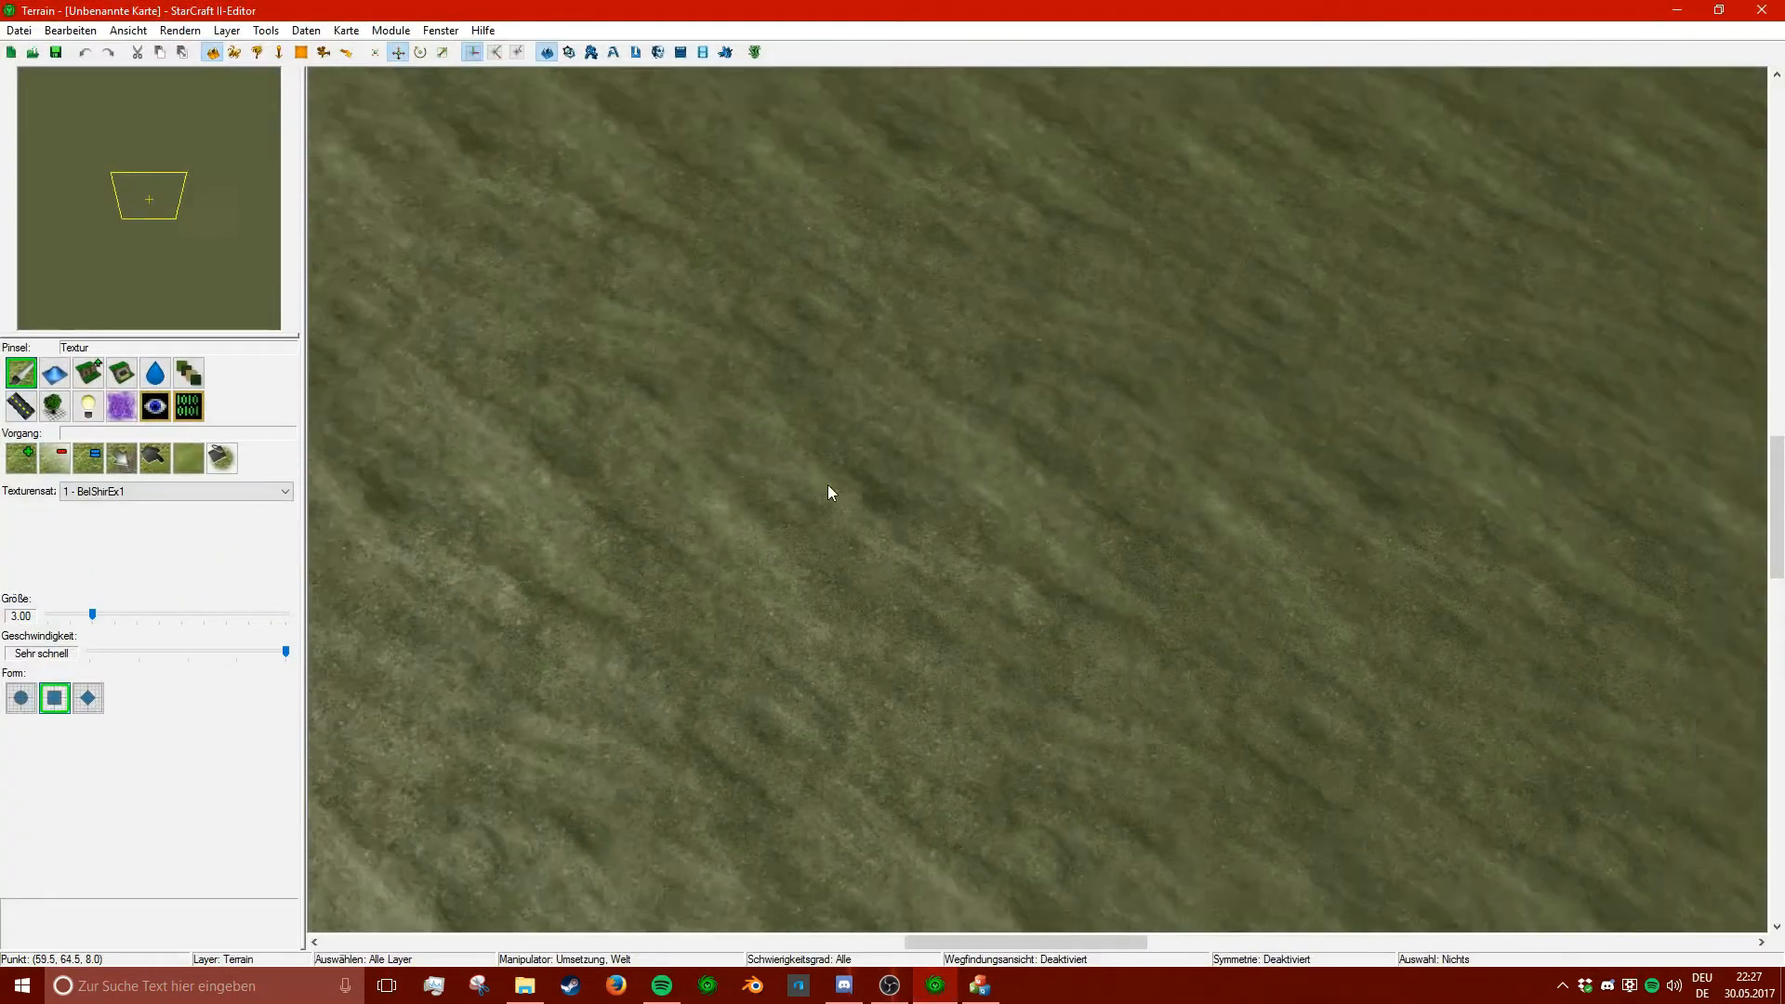
scroll(656, 430, up, 2)
scroll(616, 390, down, 6)
right_drag(628, 388, 719, 331)
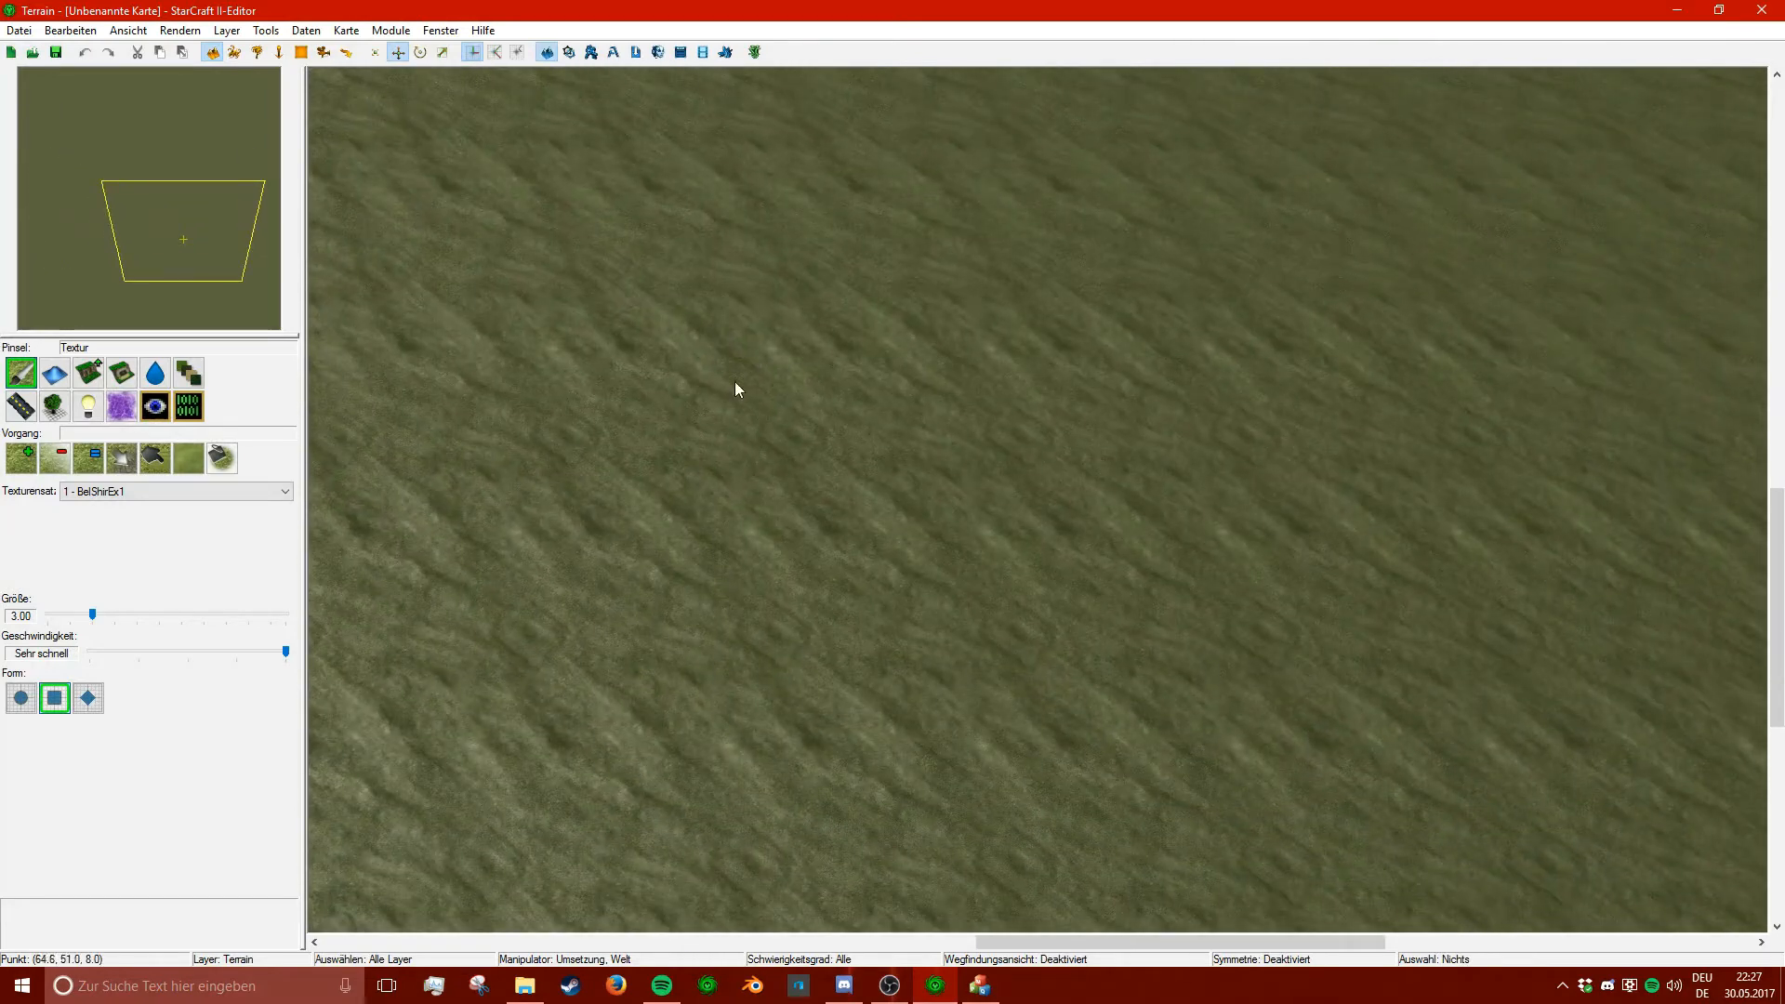
right_drag(652, 379, 1030, 298)
scroll(892, 445, up, 2)
scroll(1030, 297, up, 2)
right_drag(879, 342, 884, 534)
scroll(884, 534, down, 2)
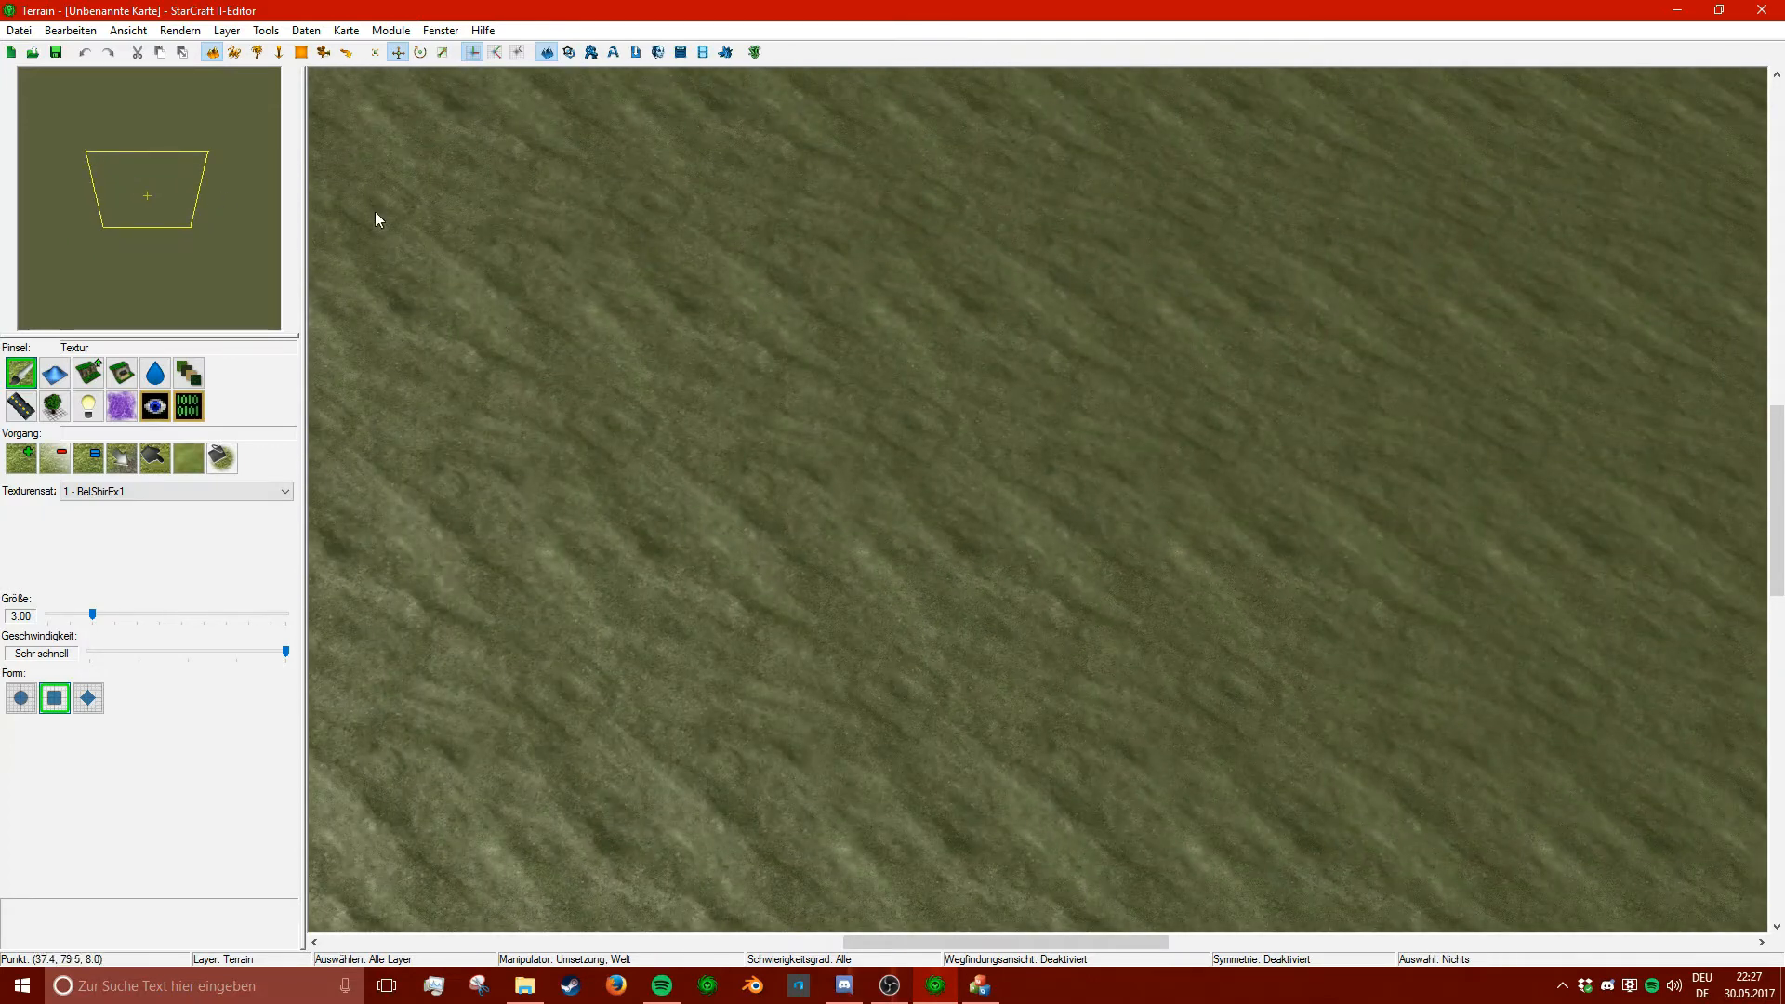
click(1676, 10)
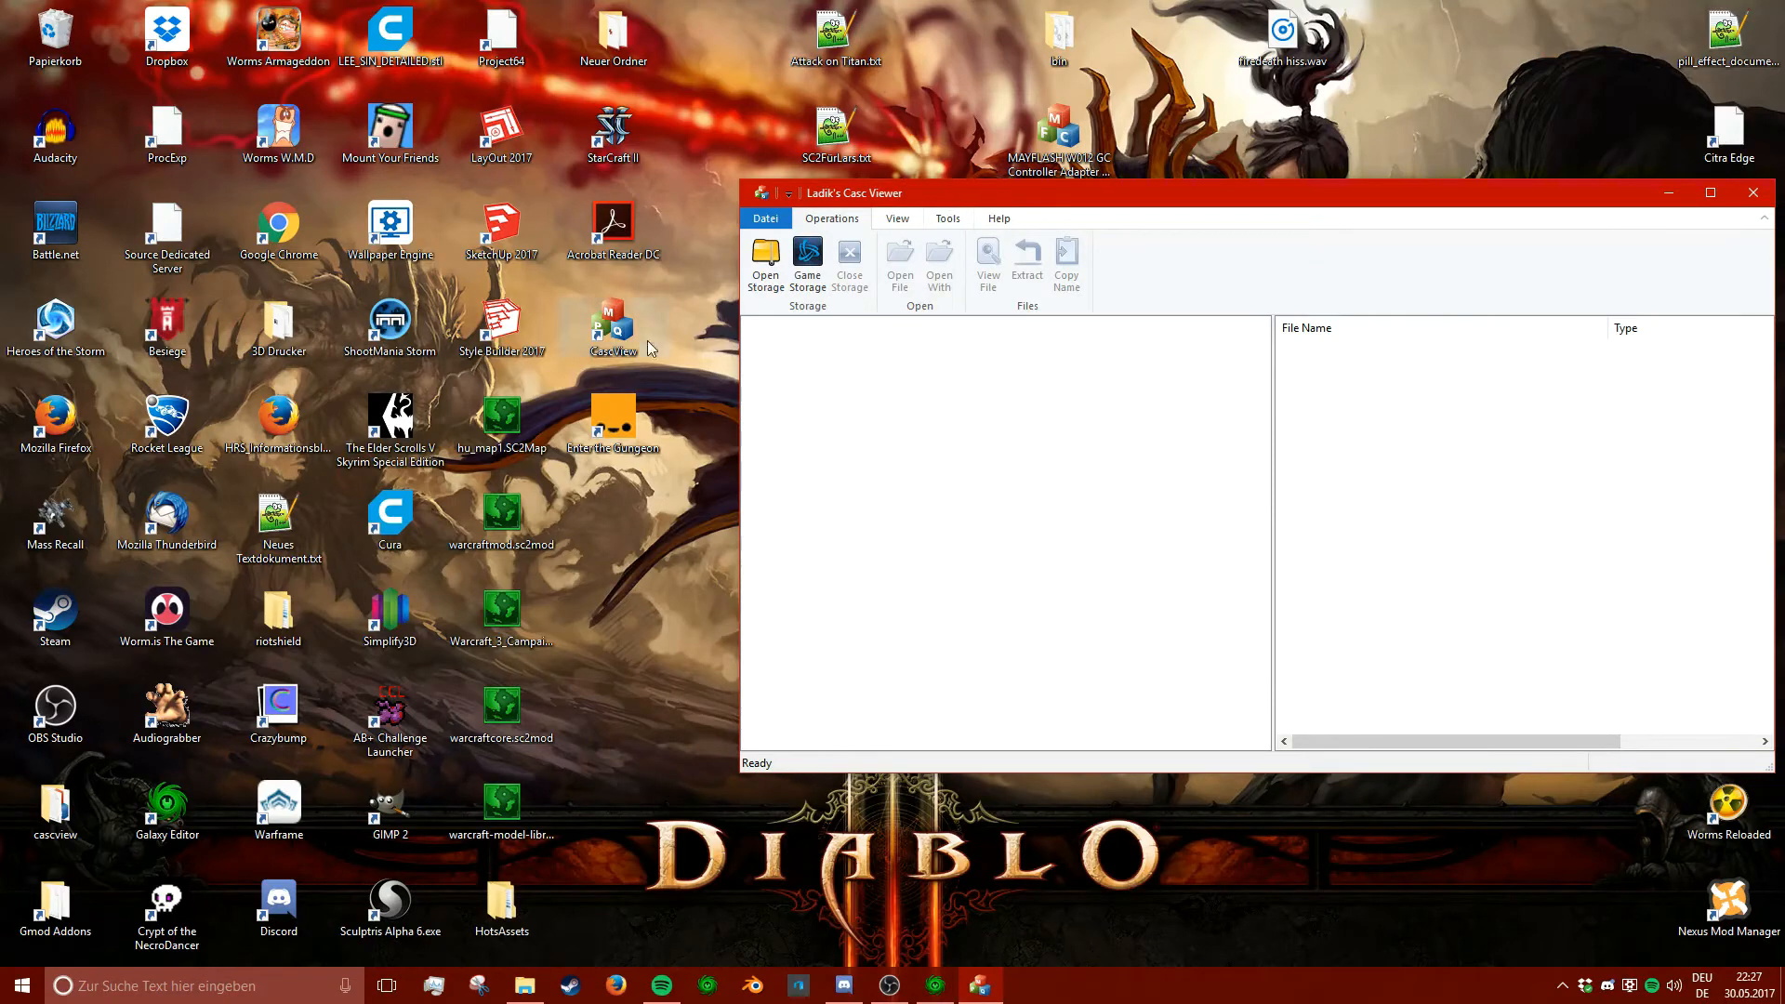
click(629, 312)
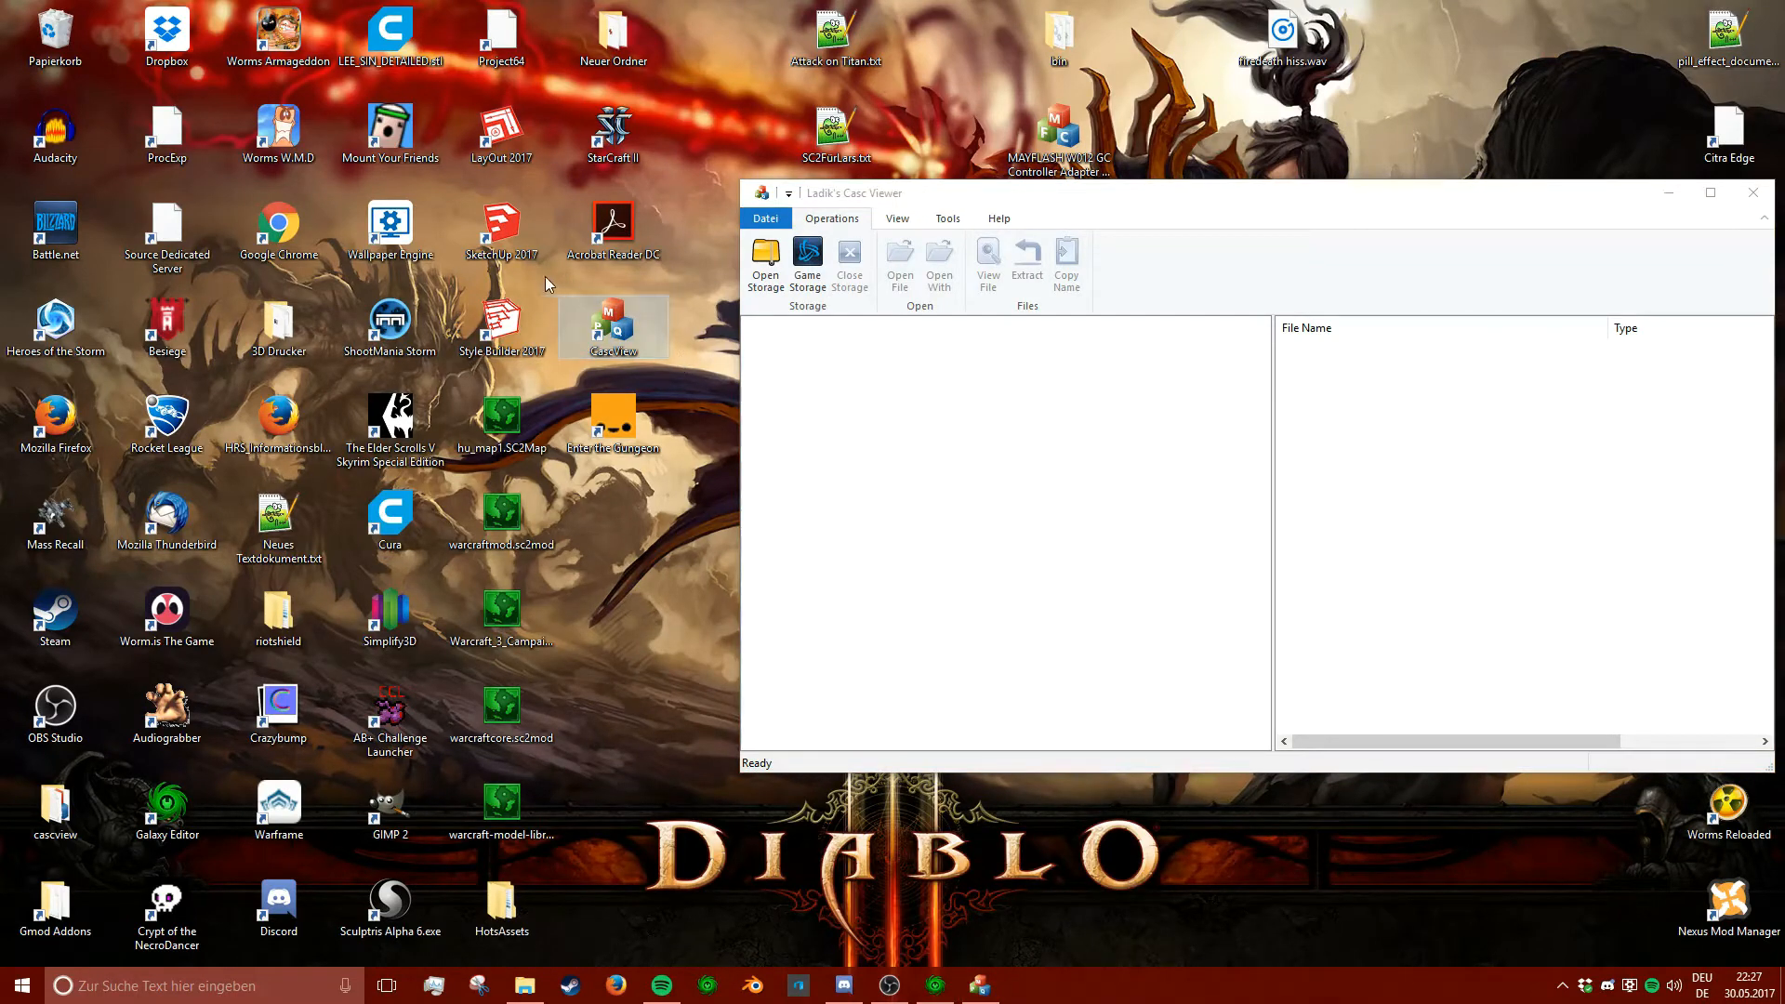
drag(549, 284, 699, 366)
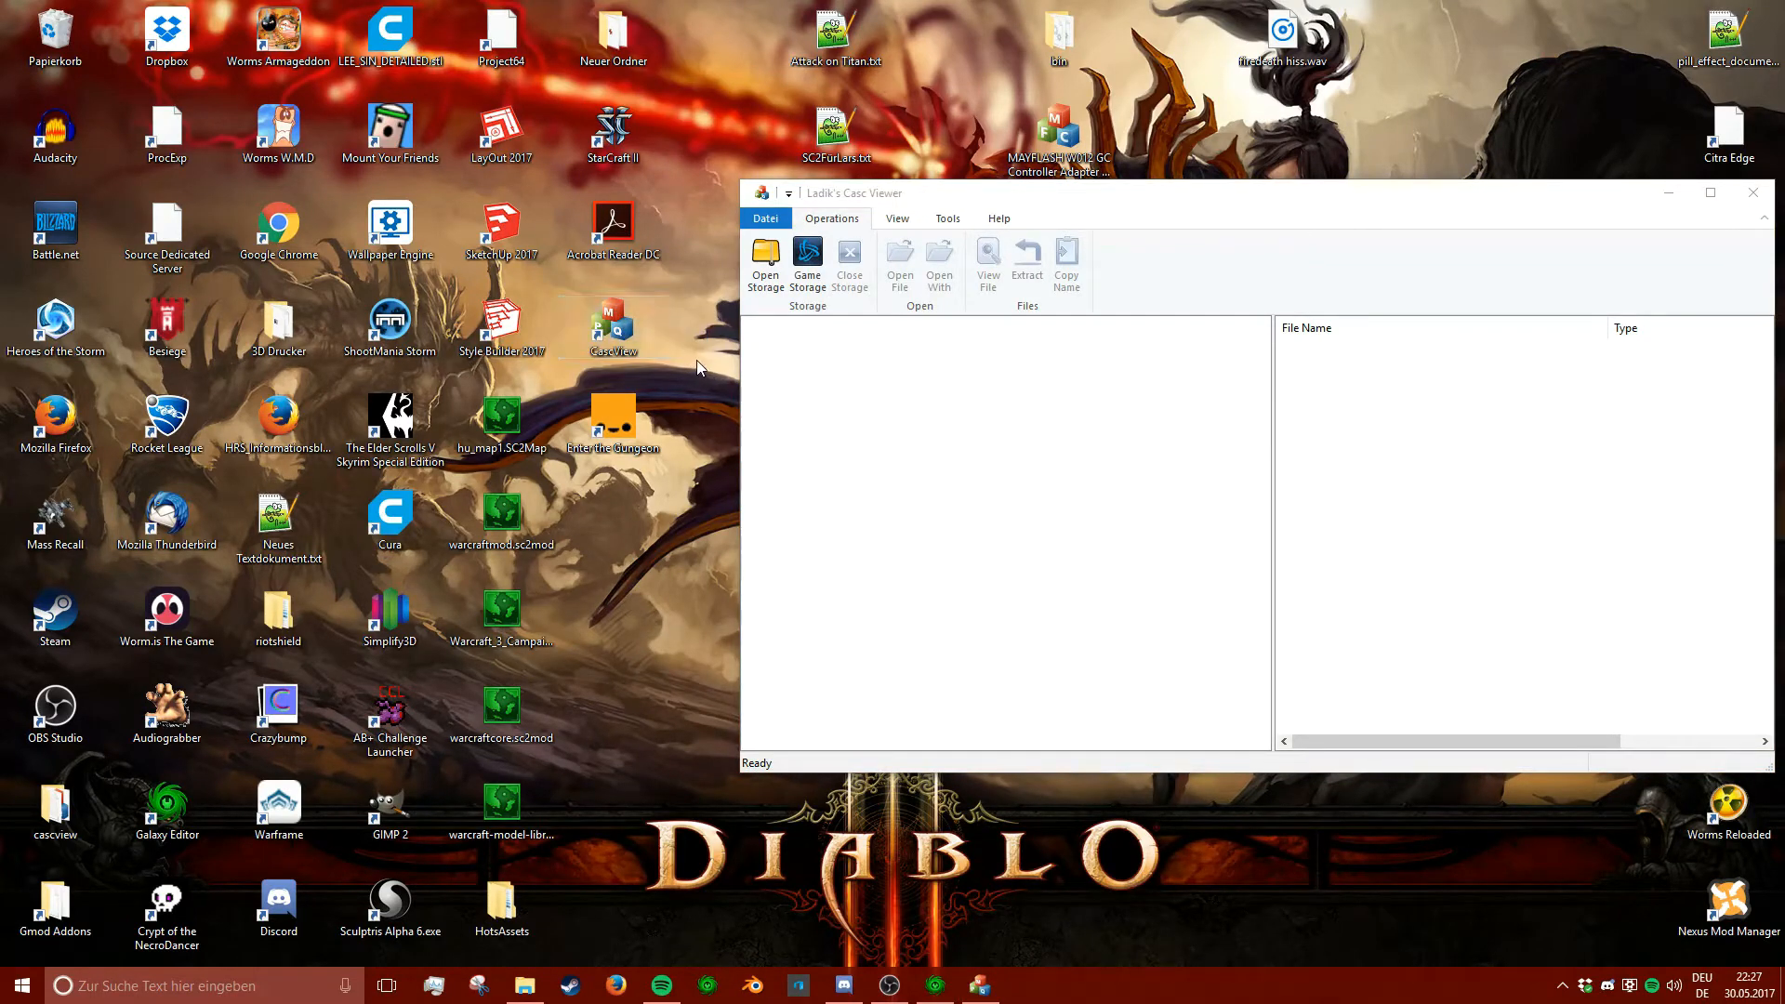
- Open the Heroes of the Storm folder on drive Spiele (E:) as a Casc storage
click(766, 265)
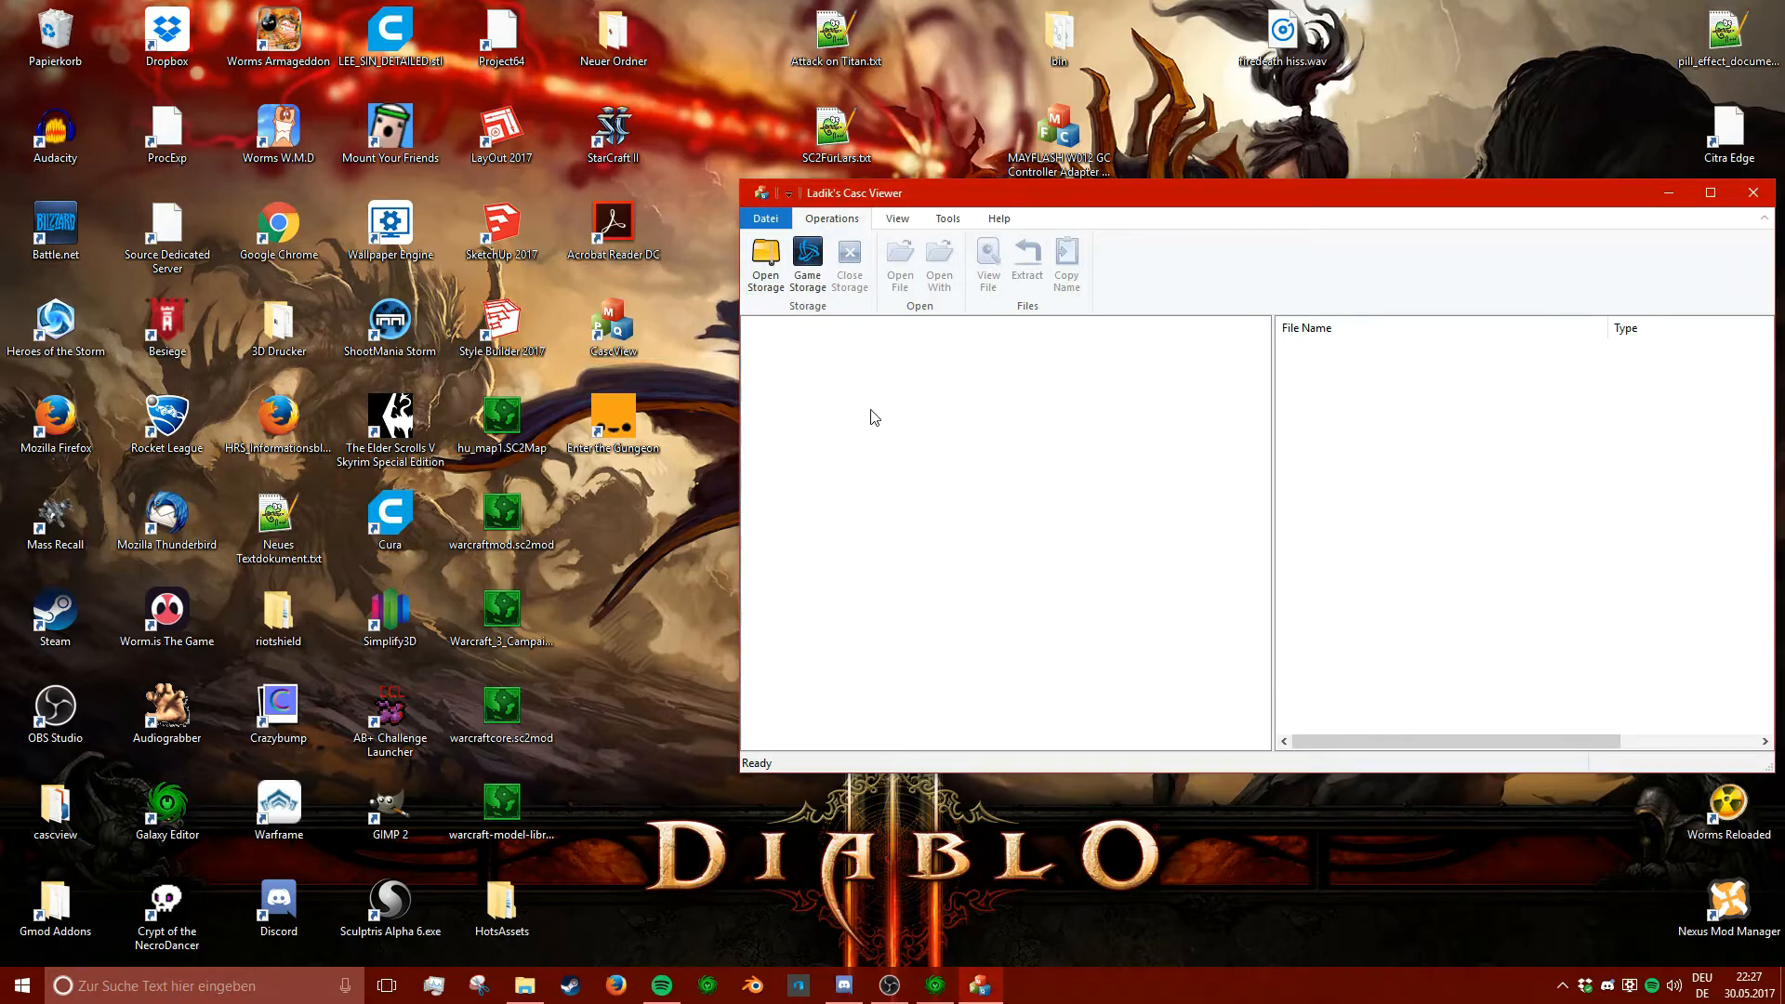
double_click(822, 498)
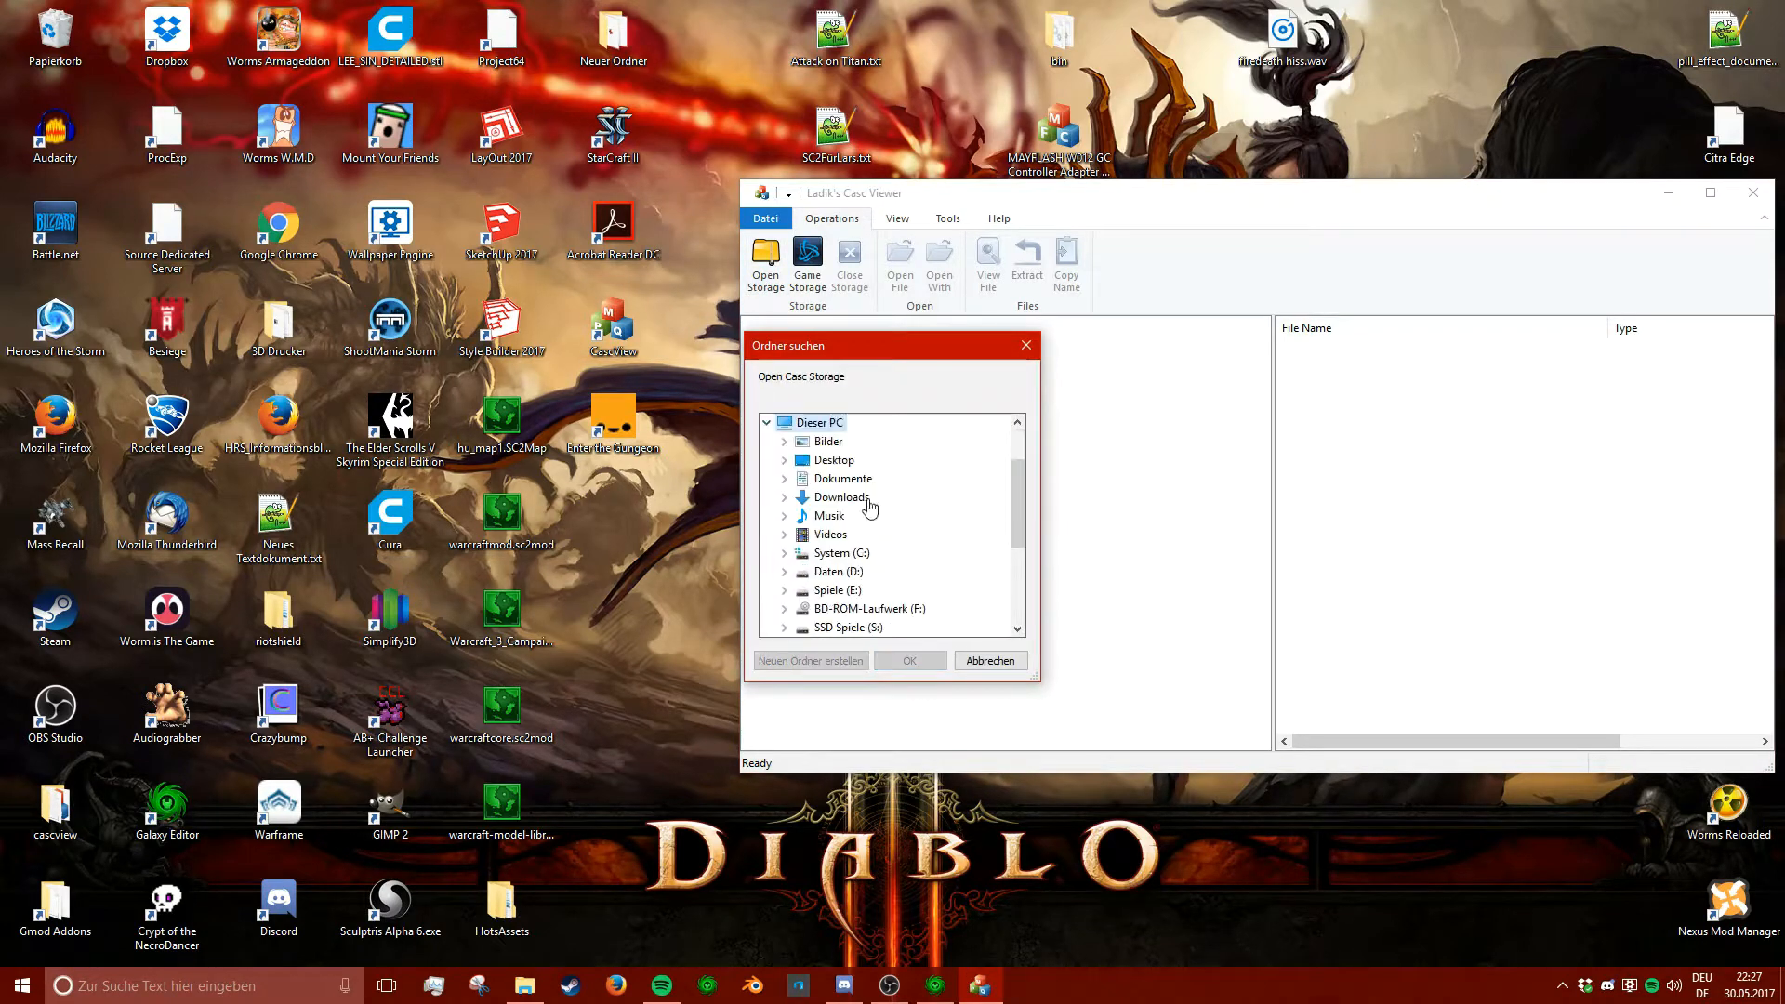
double_click(798, 573)
scroll(896, 539, down, 3)
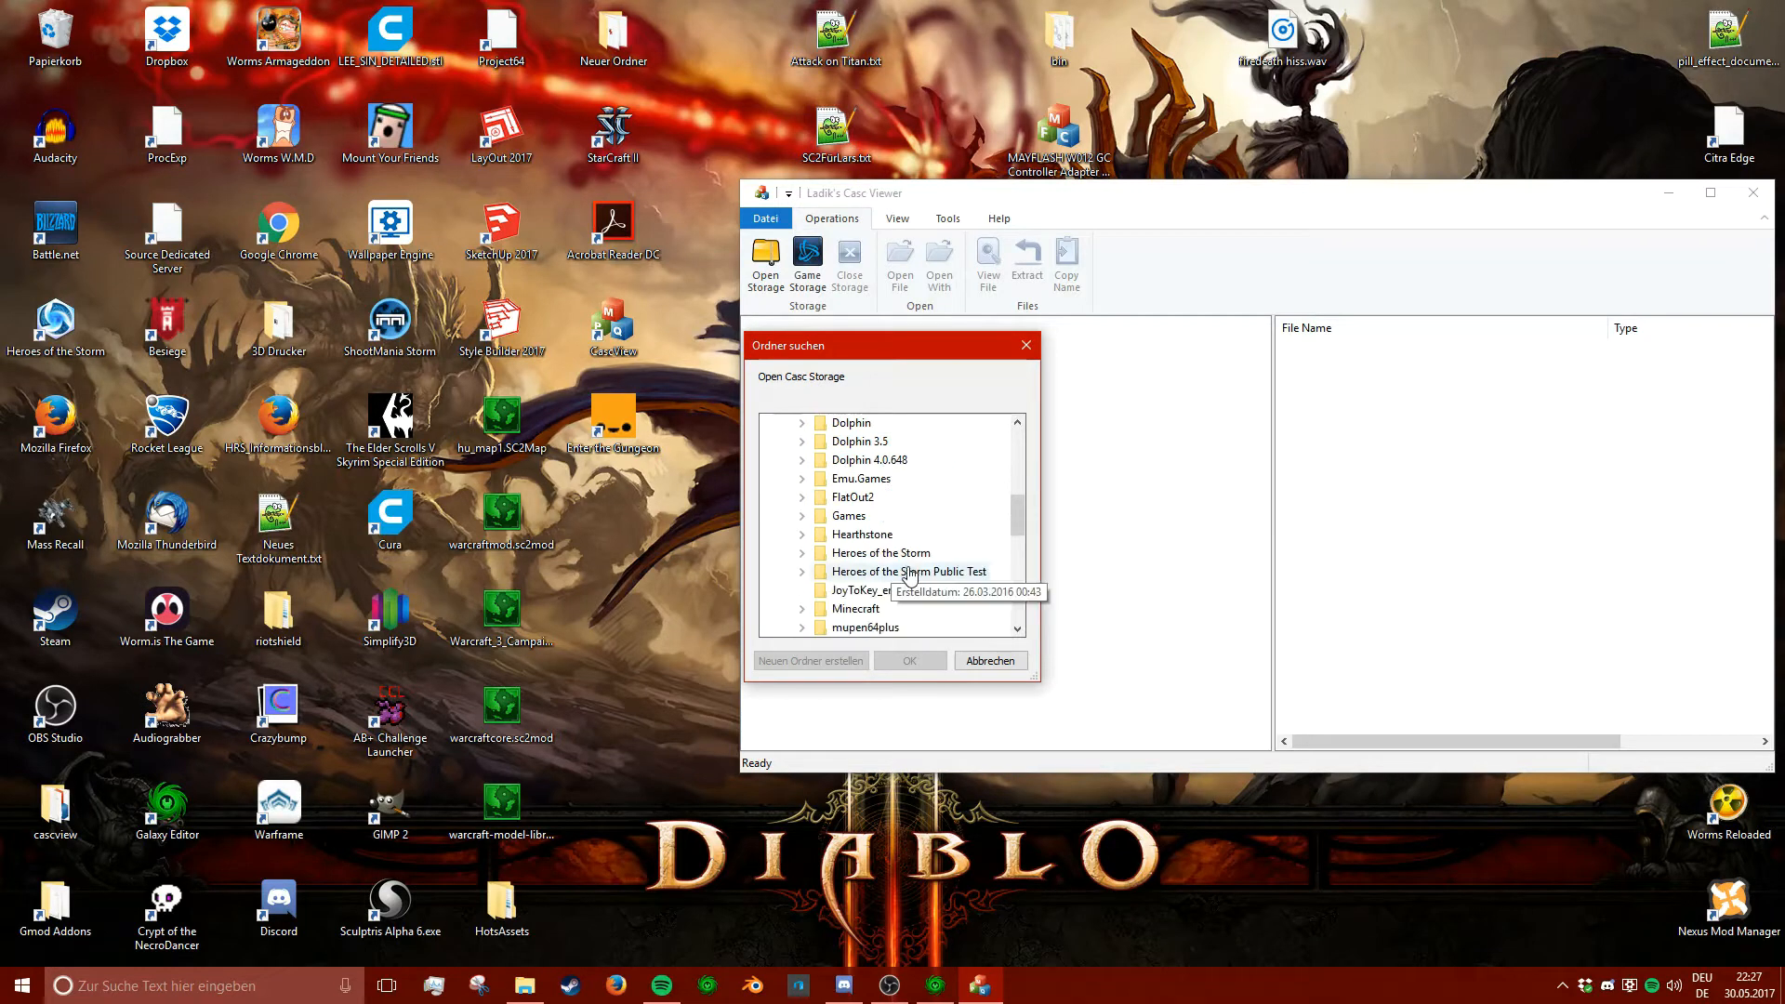
double_click(878, 589)
click(909, 660)
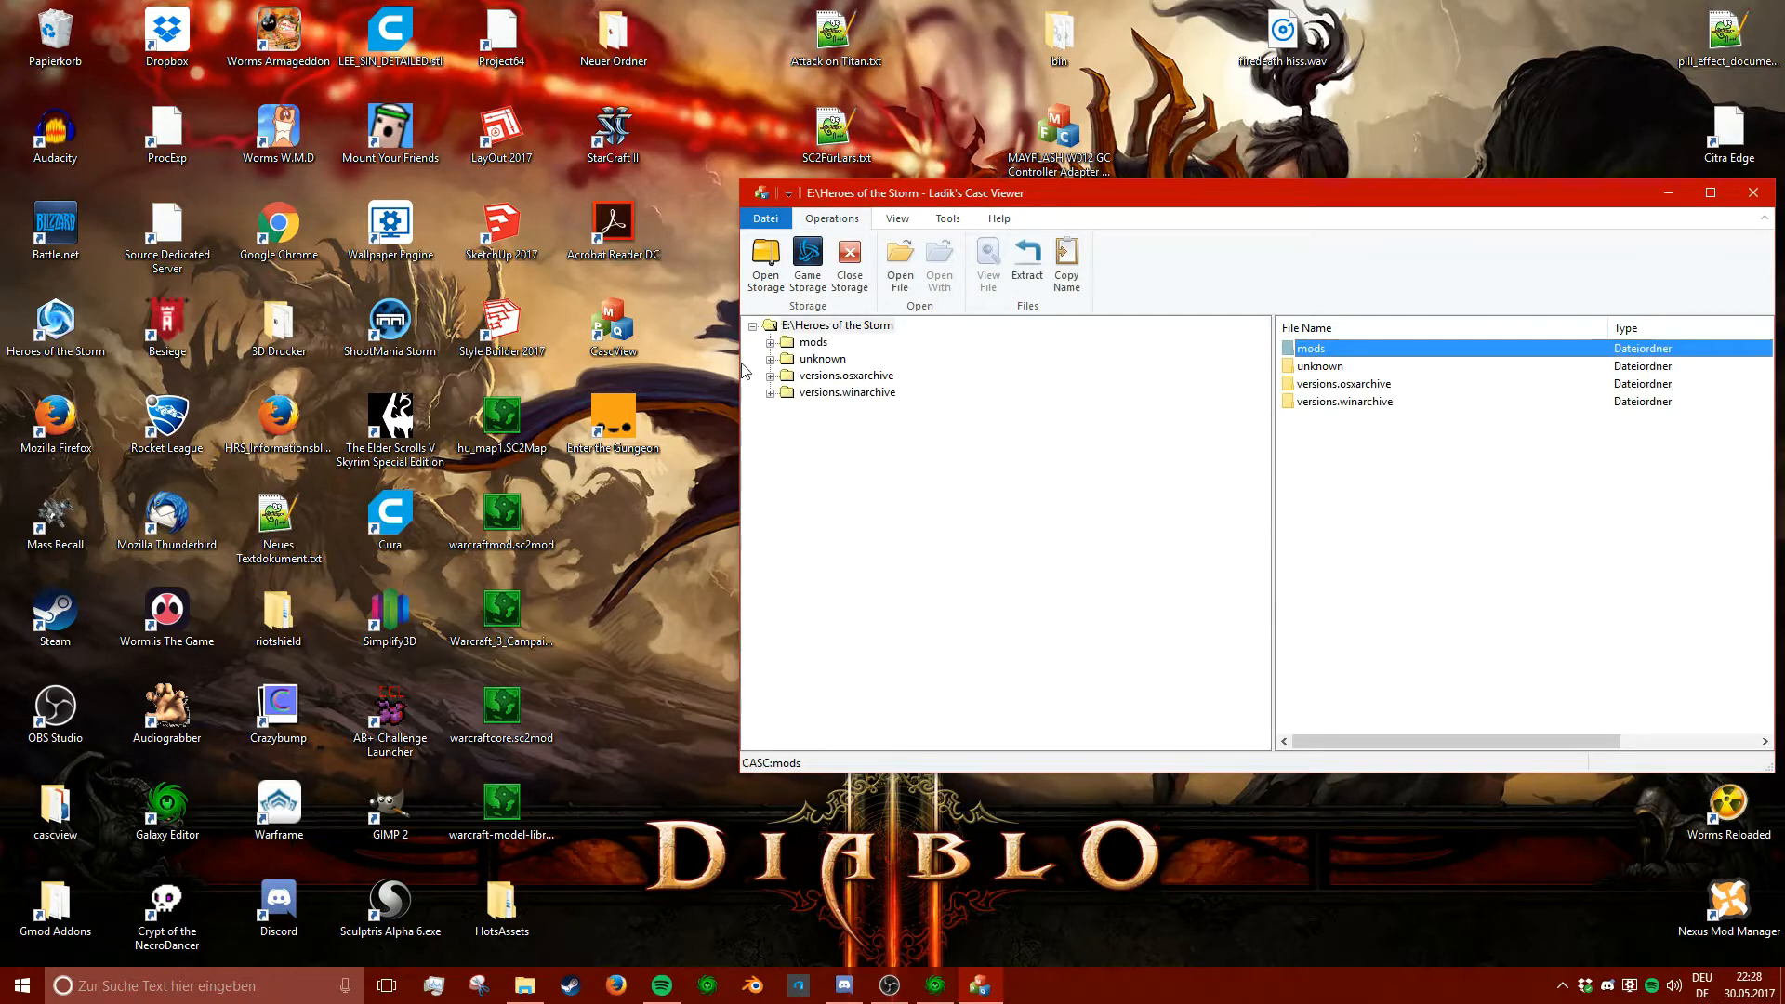
- Expand the storage tree through mods, heroes.stormmod and base.stormassets to show the subfolders of Assets
click(770, 343)
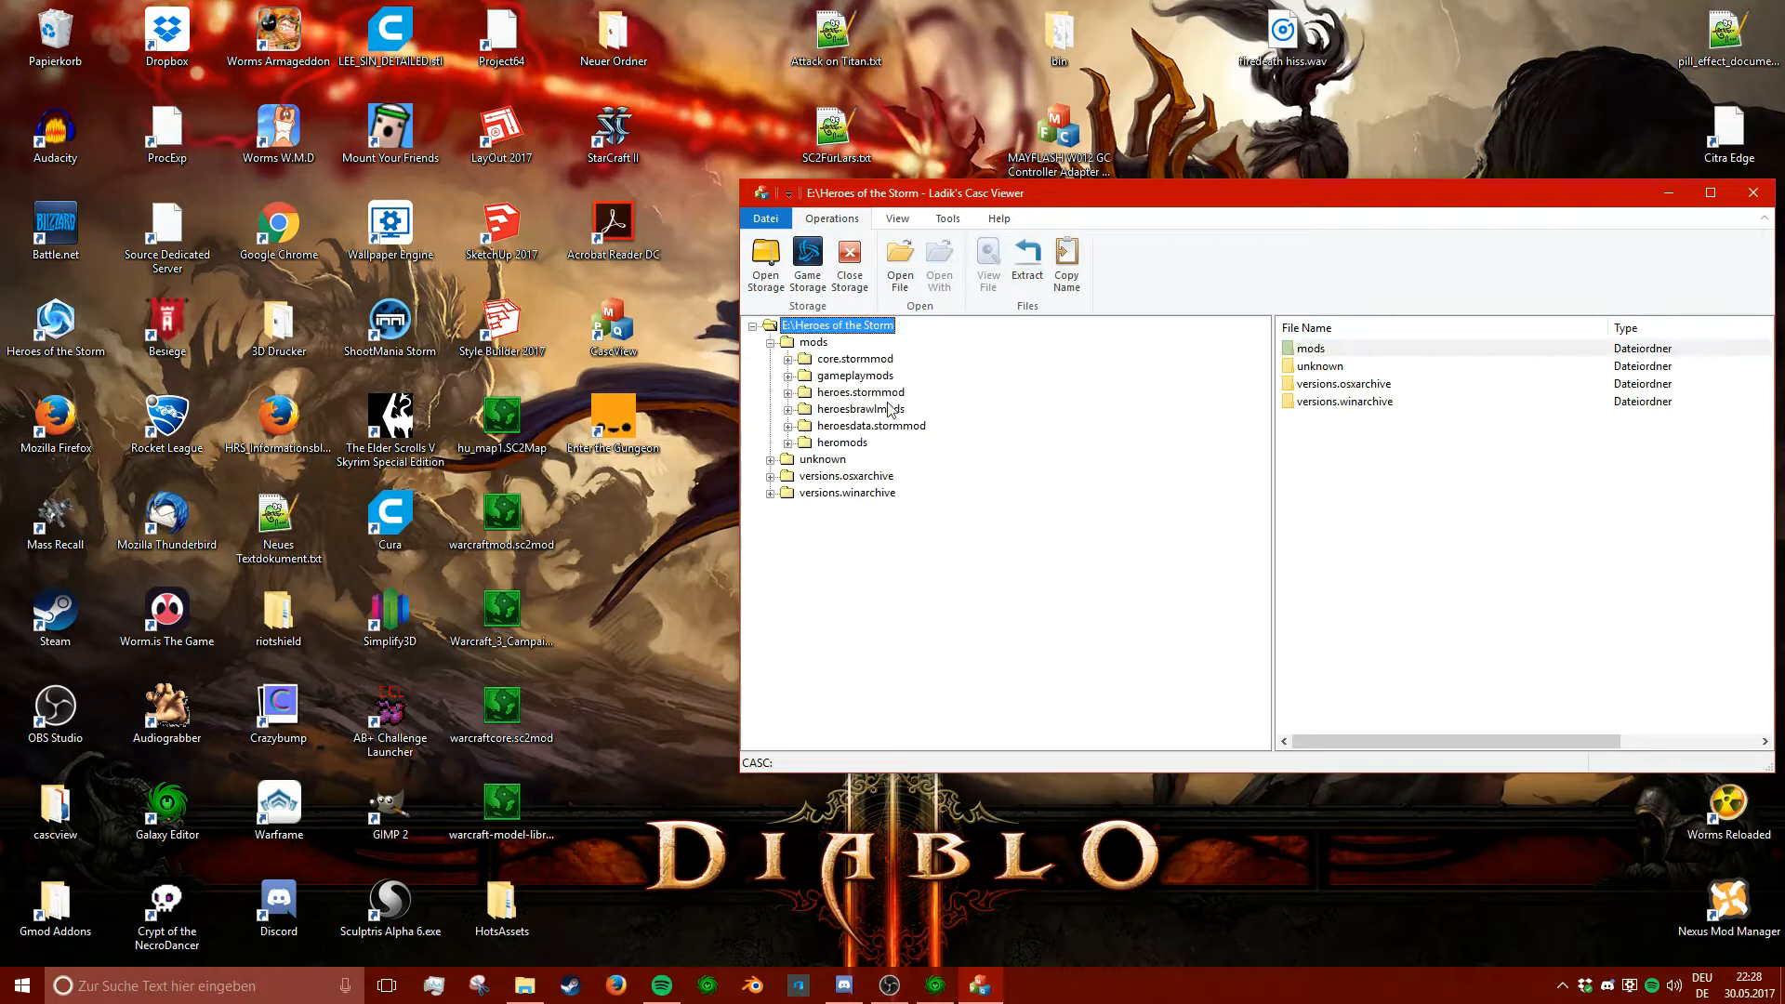
click(787, 392)
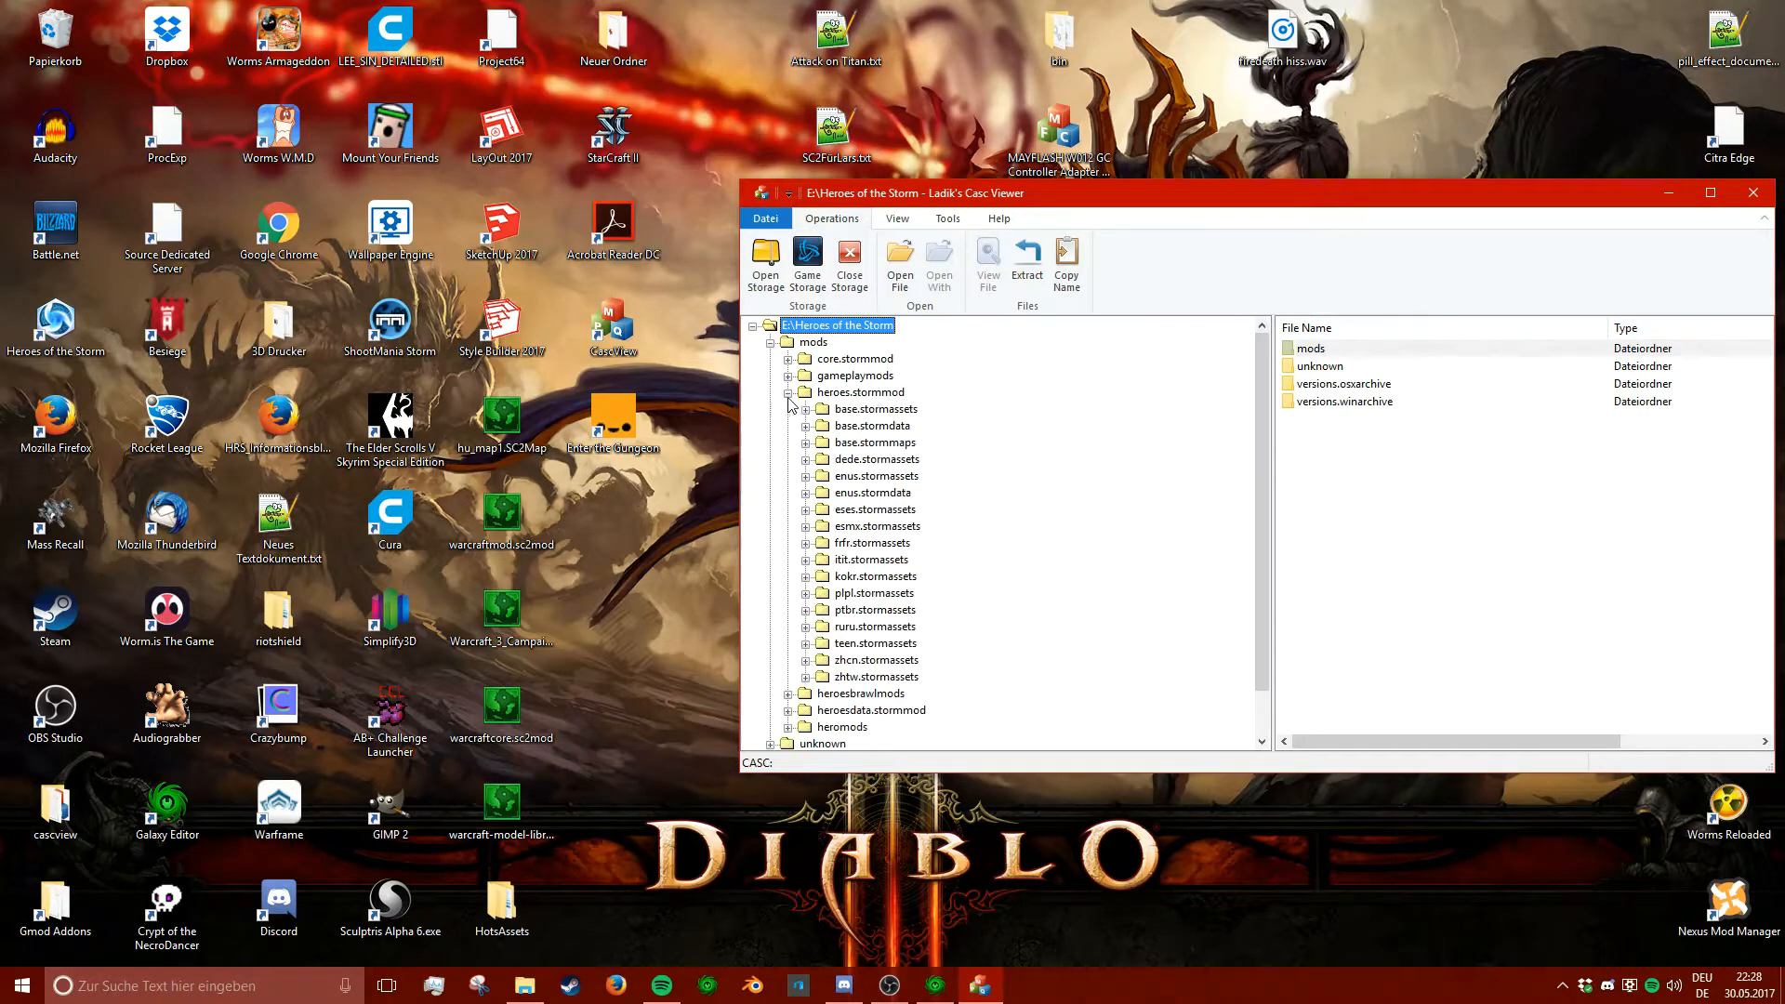
click(805, 410)
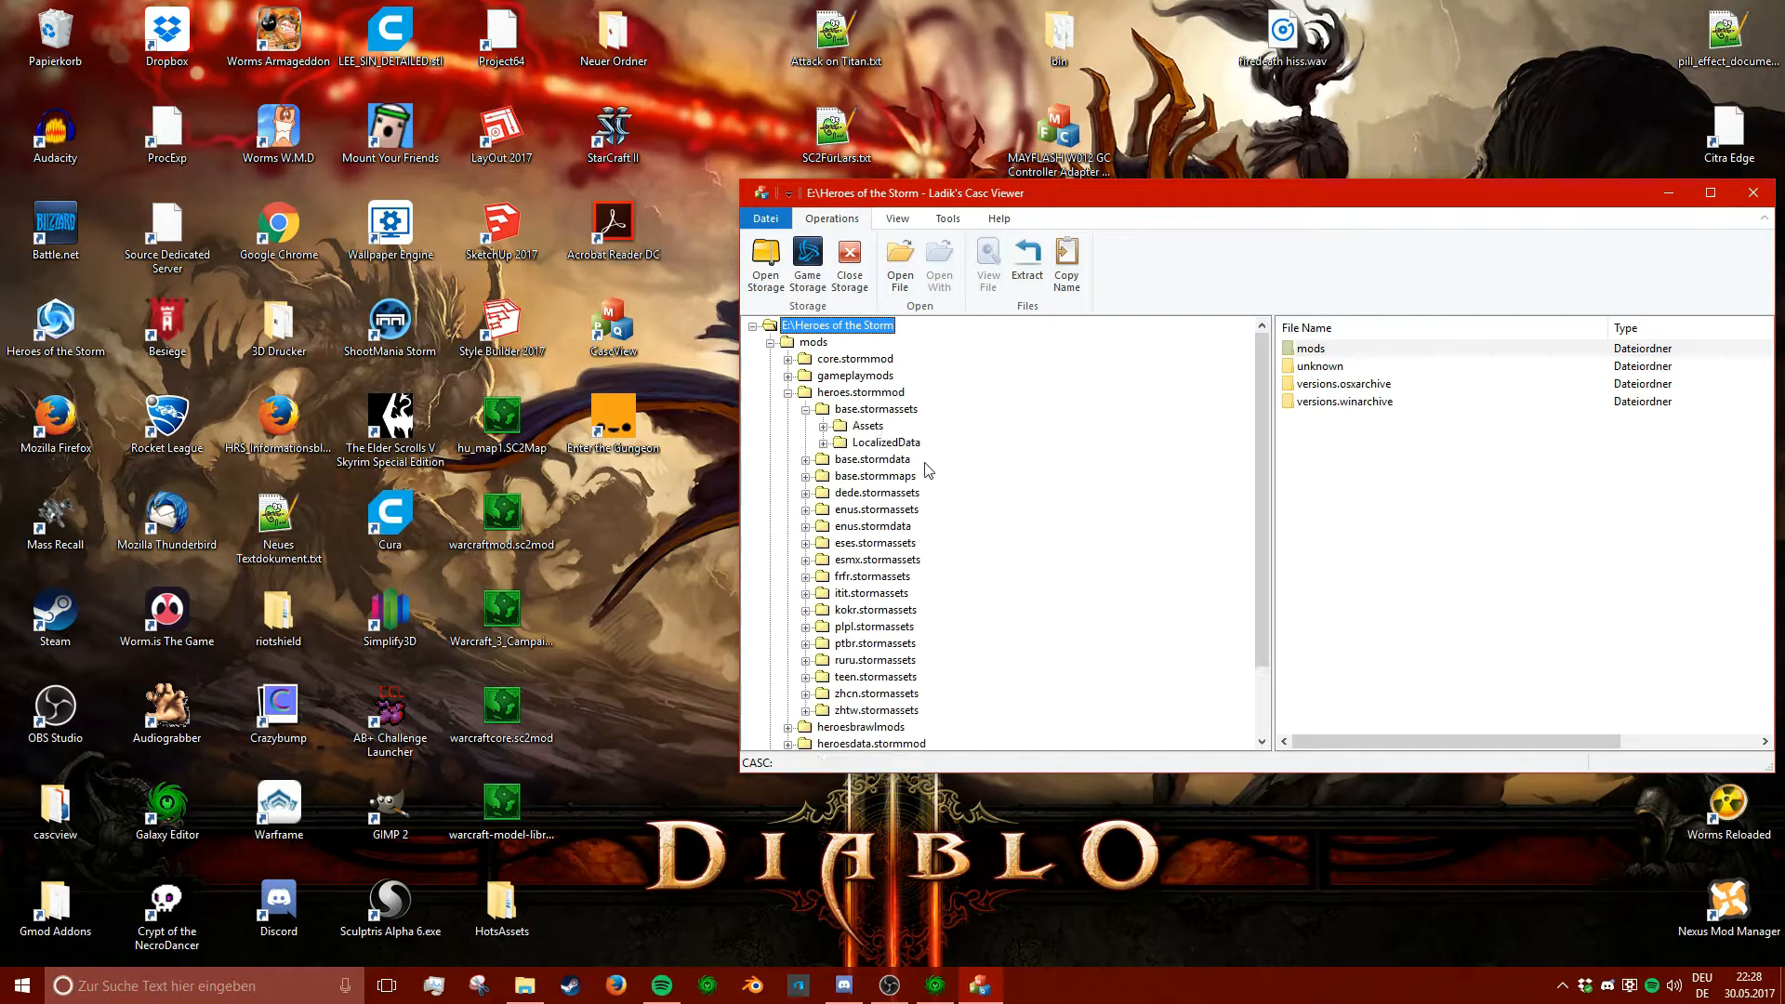
click(822, 426)
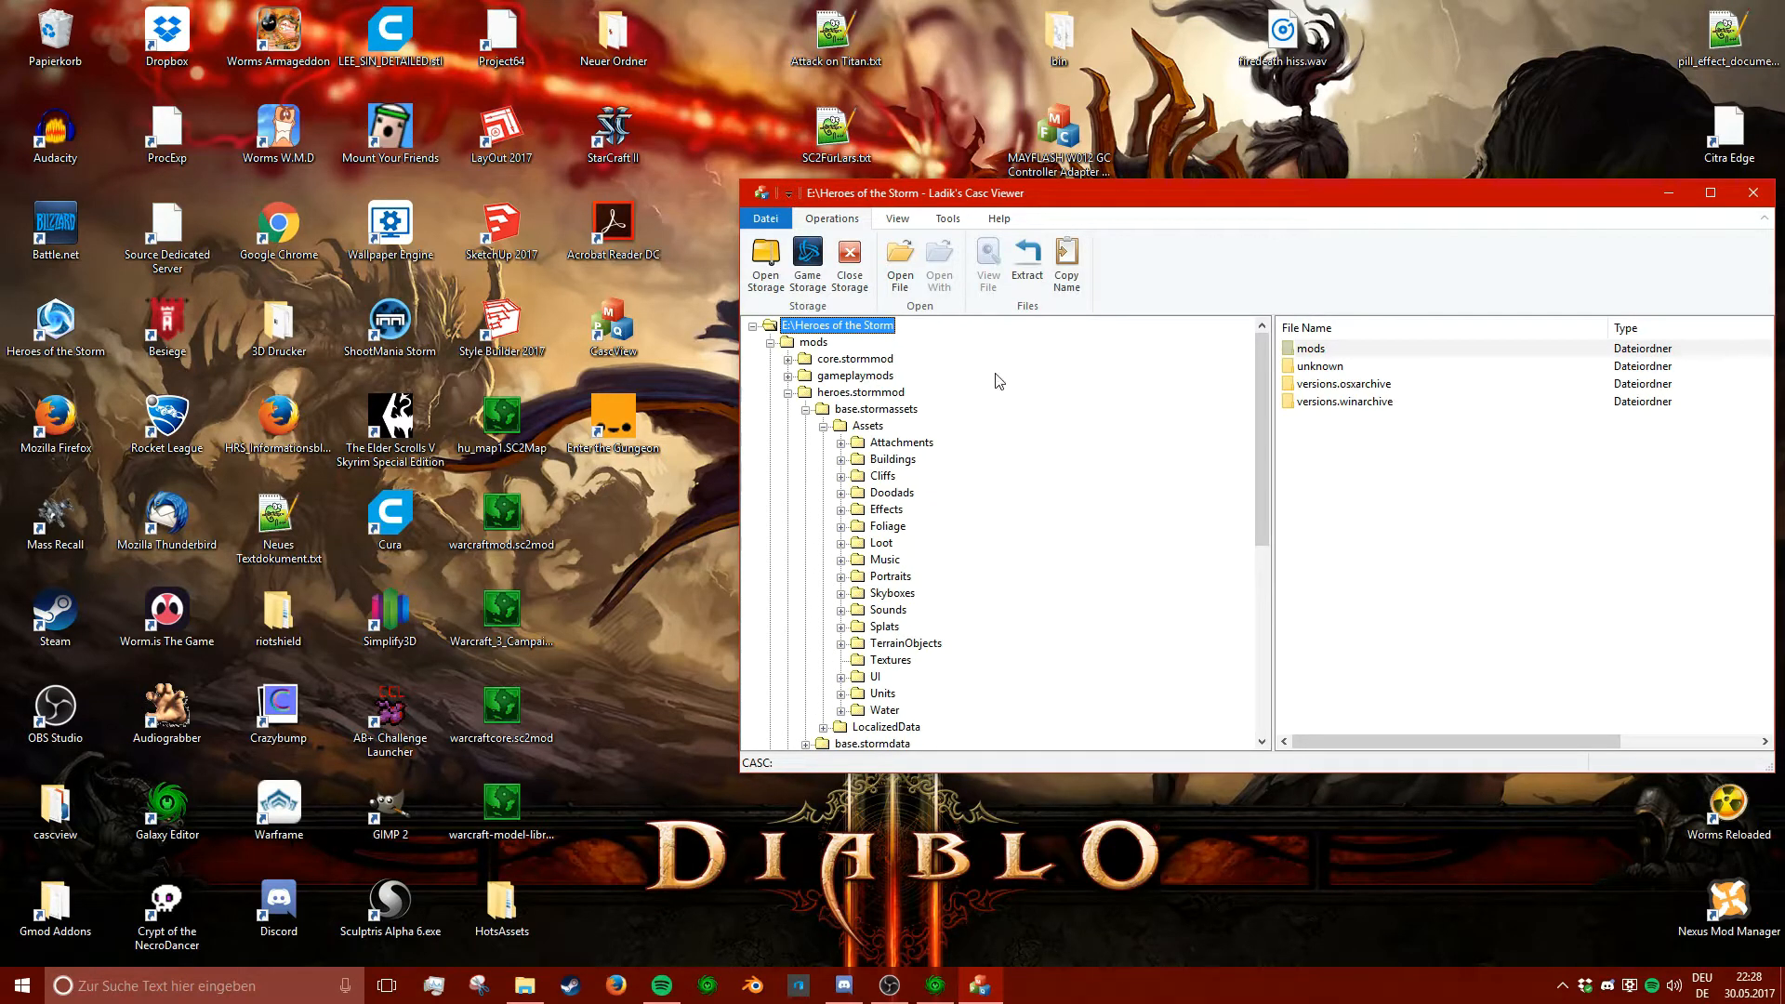
- Search the storage for files matching *diablo*
click(947, 218)
click(764, 264)
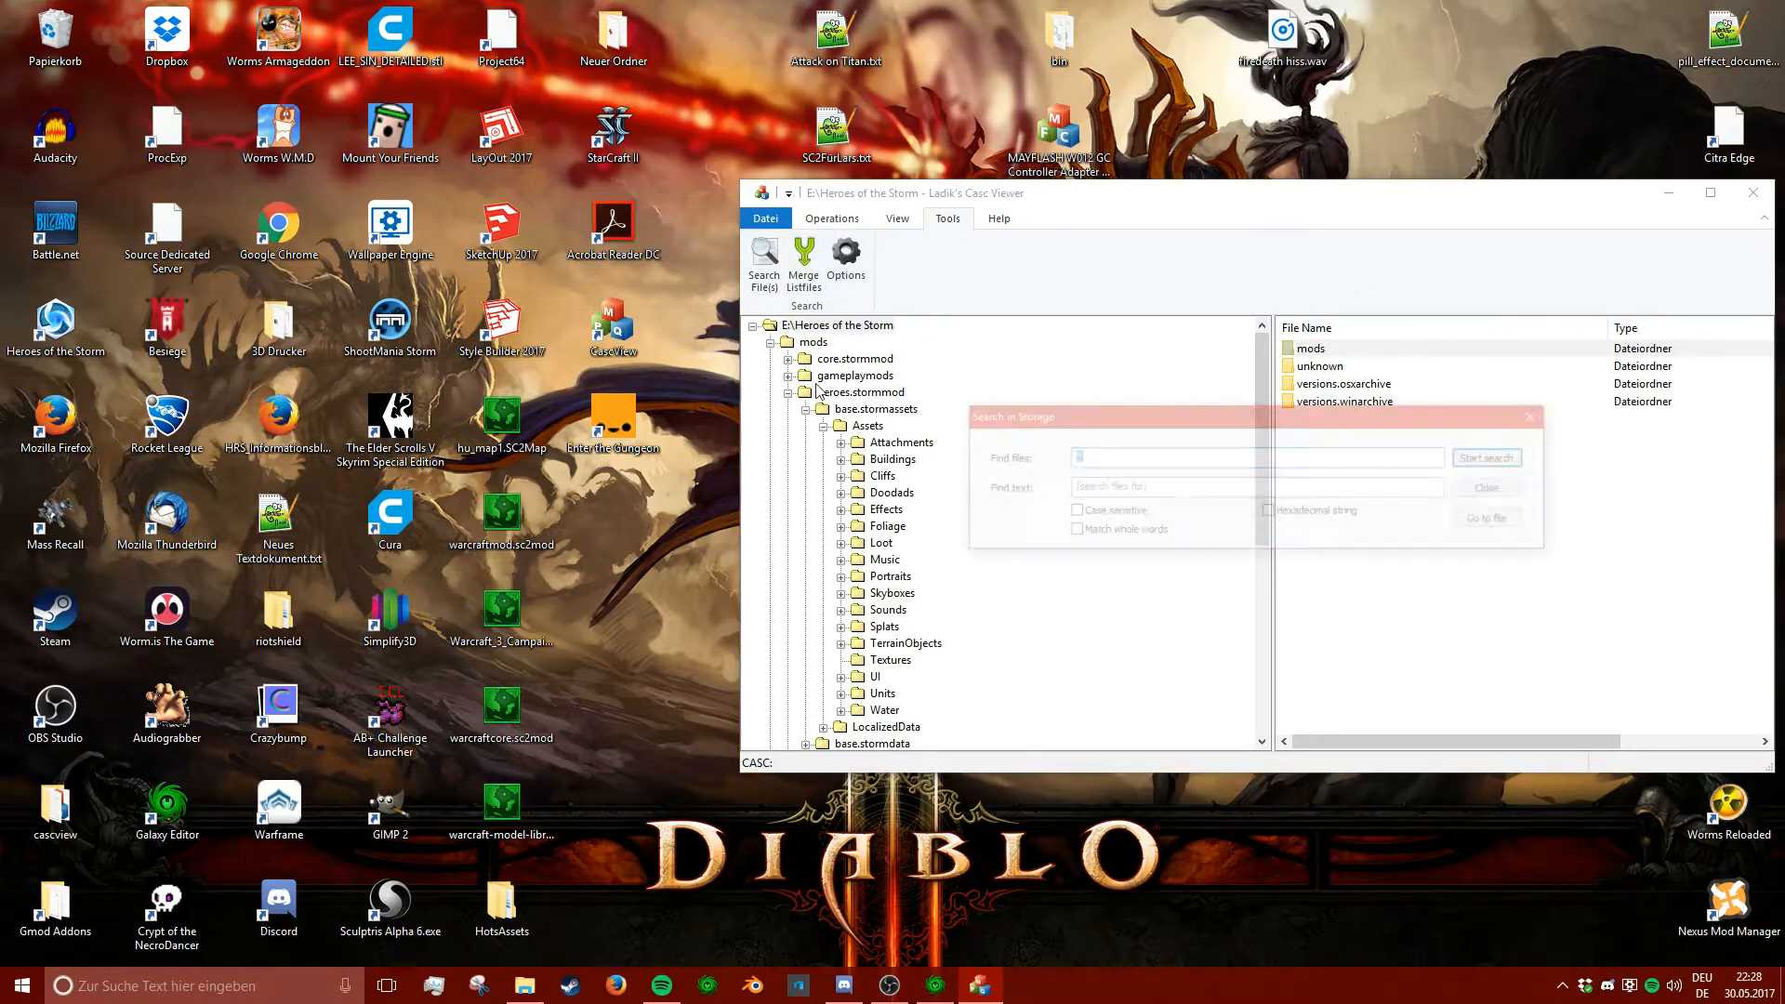
click(1136, 457)
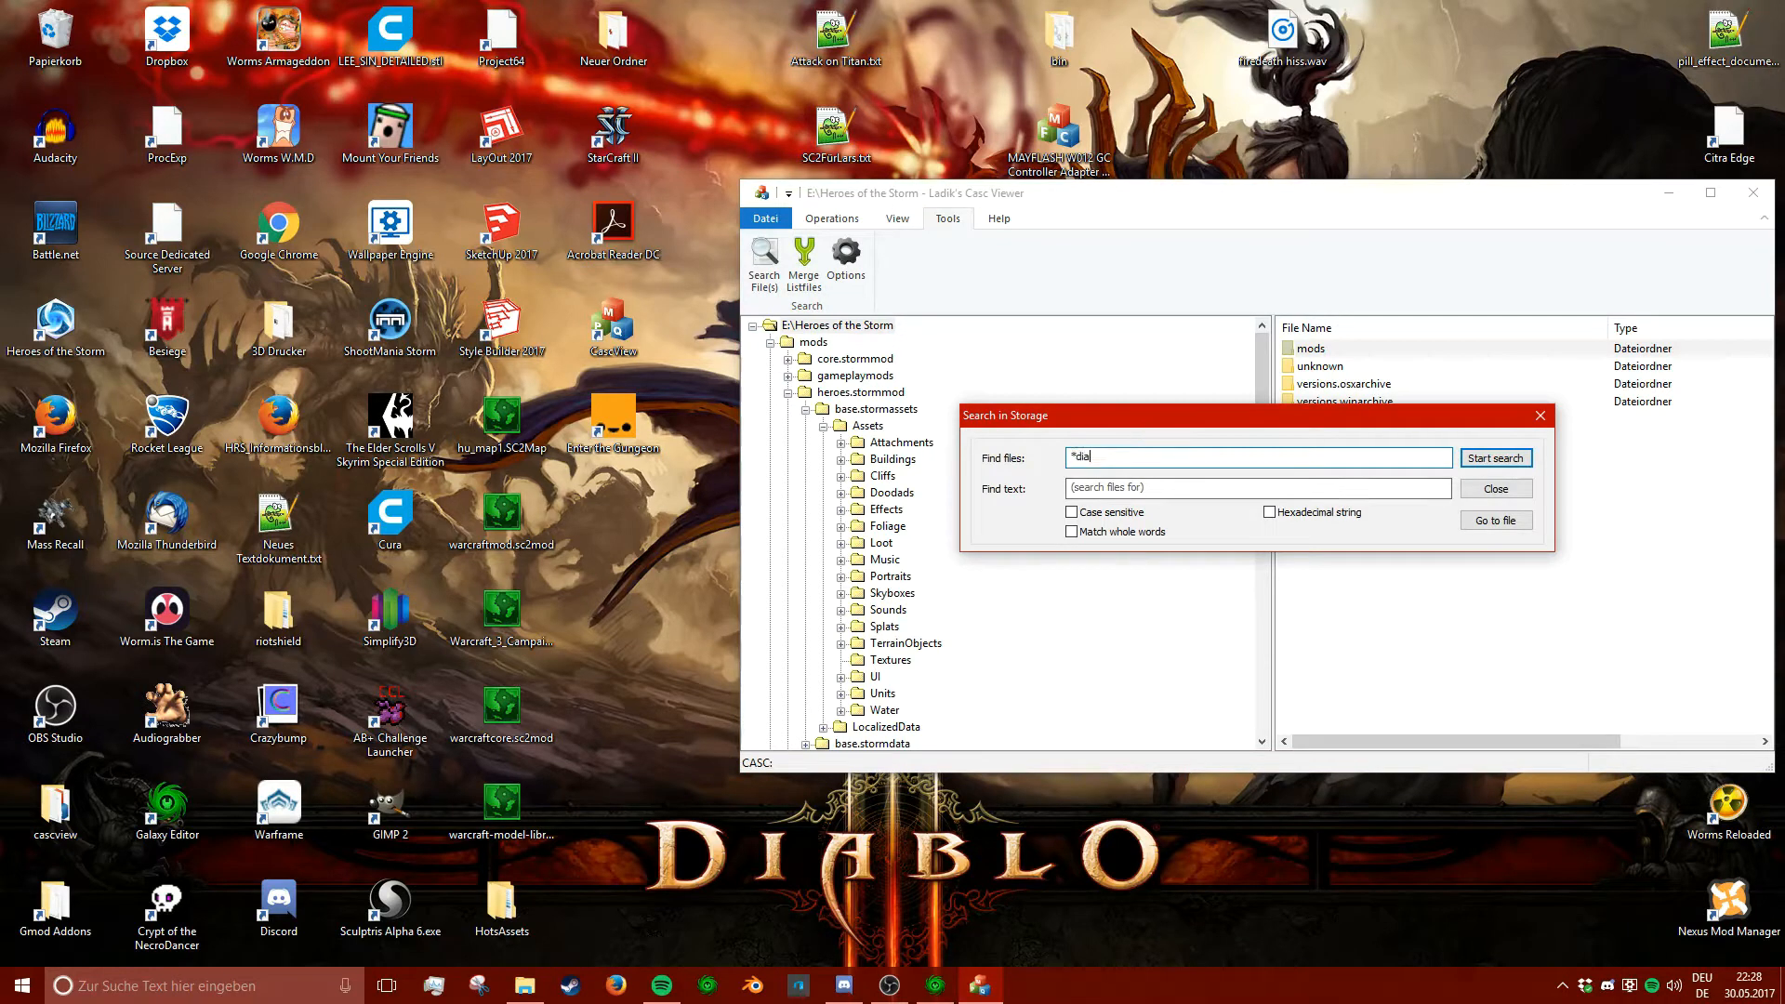
click(1495, 457)
drag(1385, 415, 1290, 377)
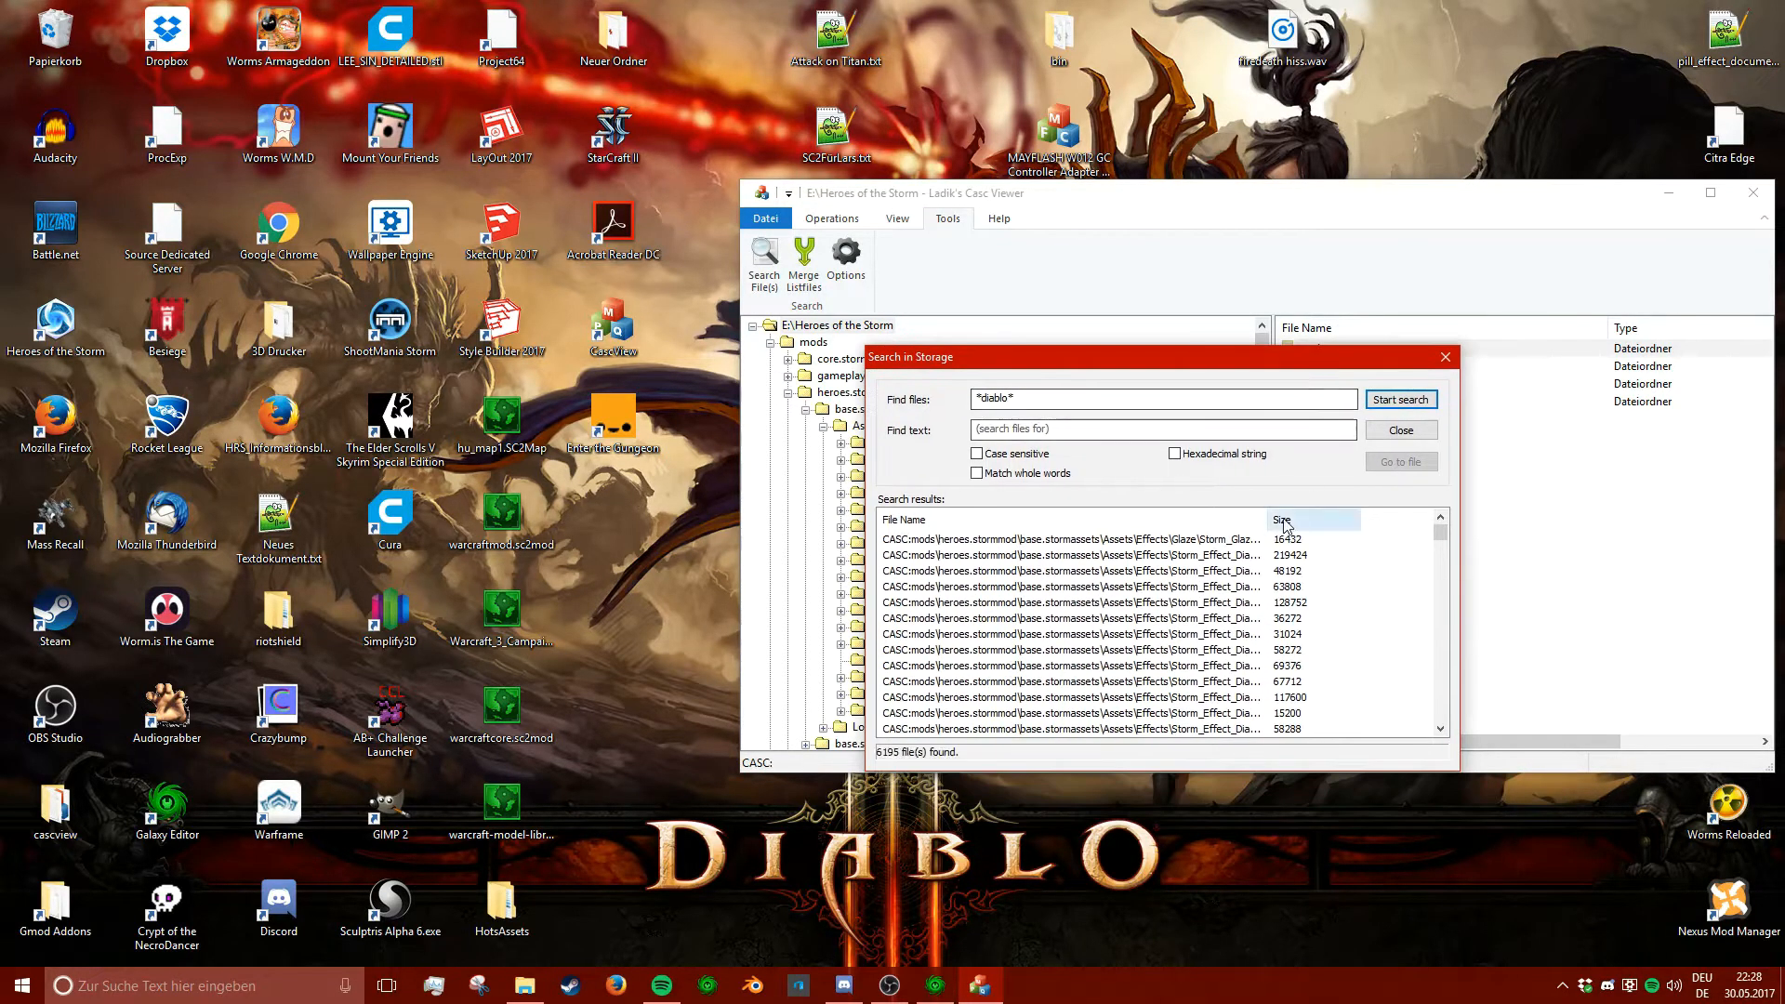
- Widen the File Name column of the search results and browse to the Storm_Hero_Diablo files under Units\Heroes
drag(1267, 518, 1422, 518)
scroll(1255, 614, down, 15)
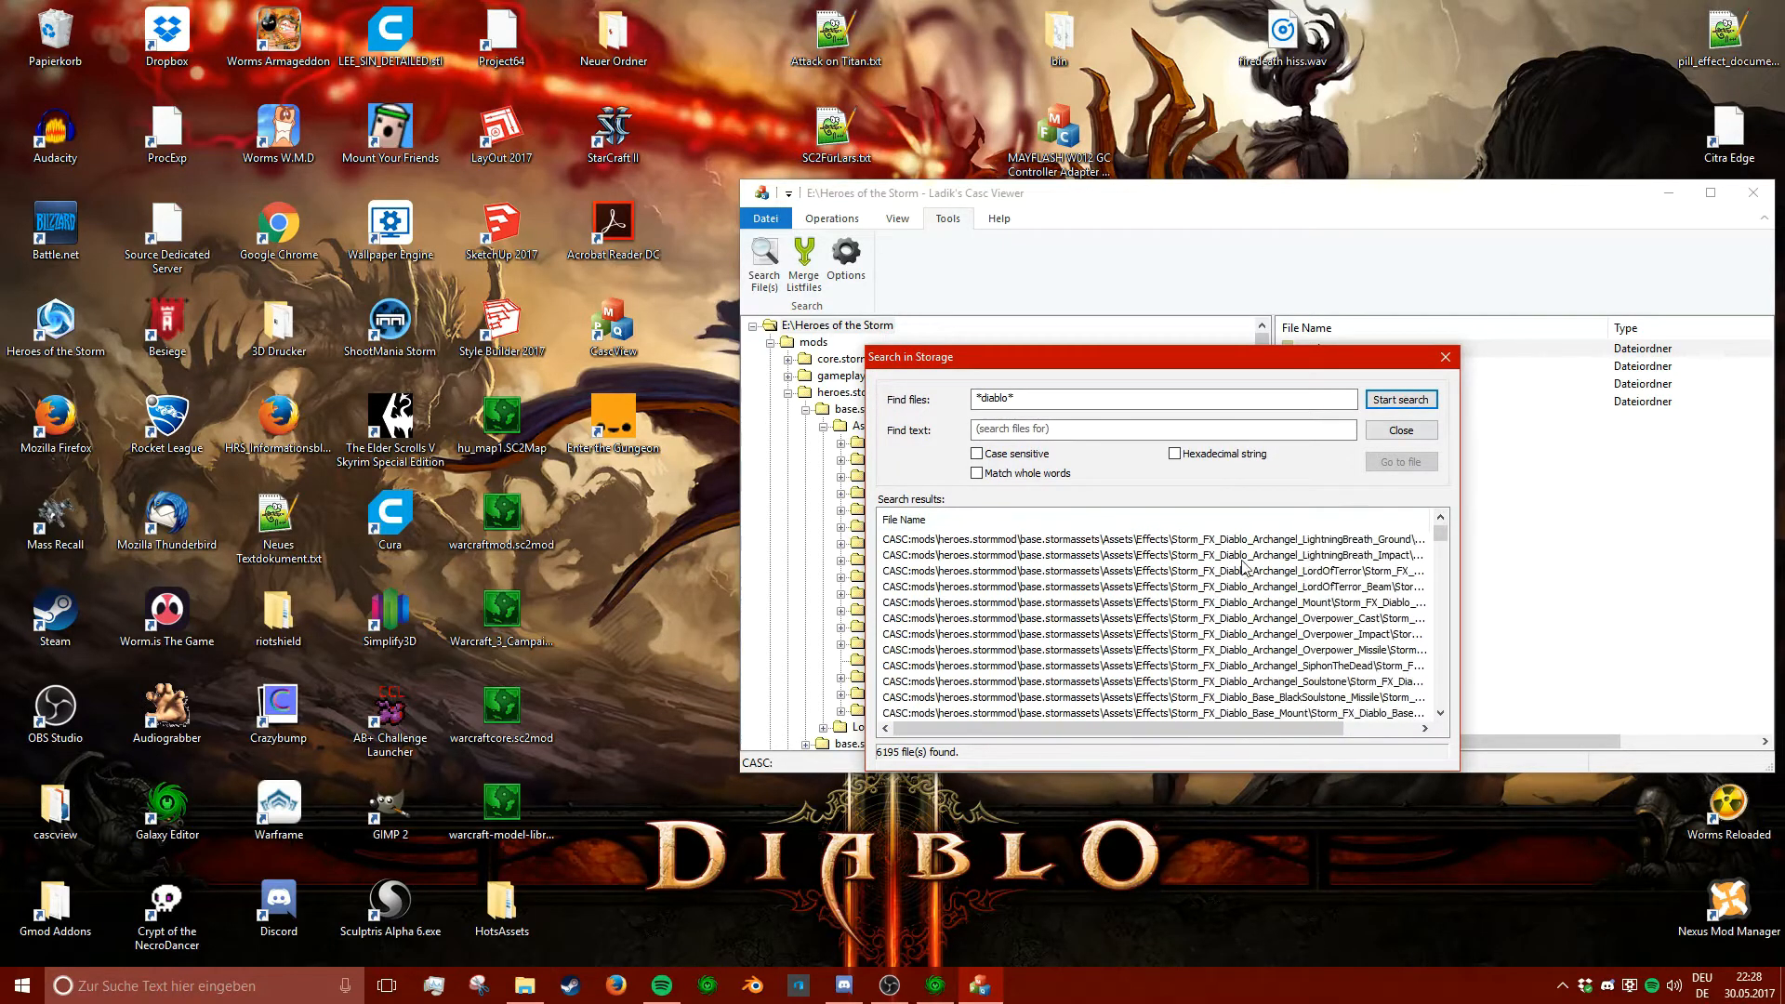
scroll(1236, 605, down, 20)
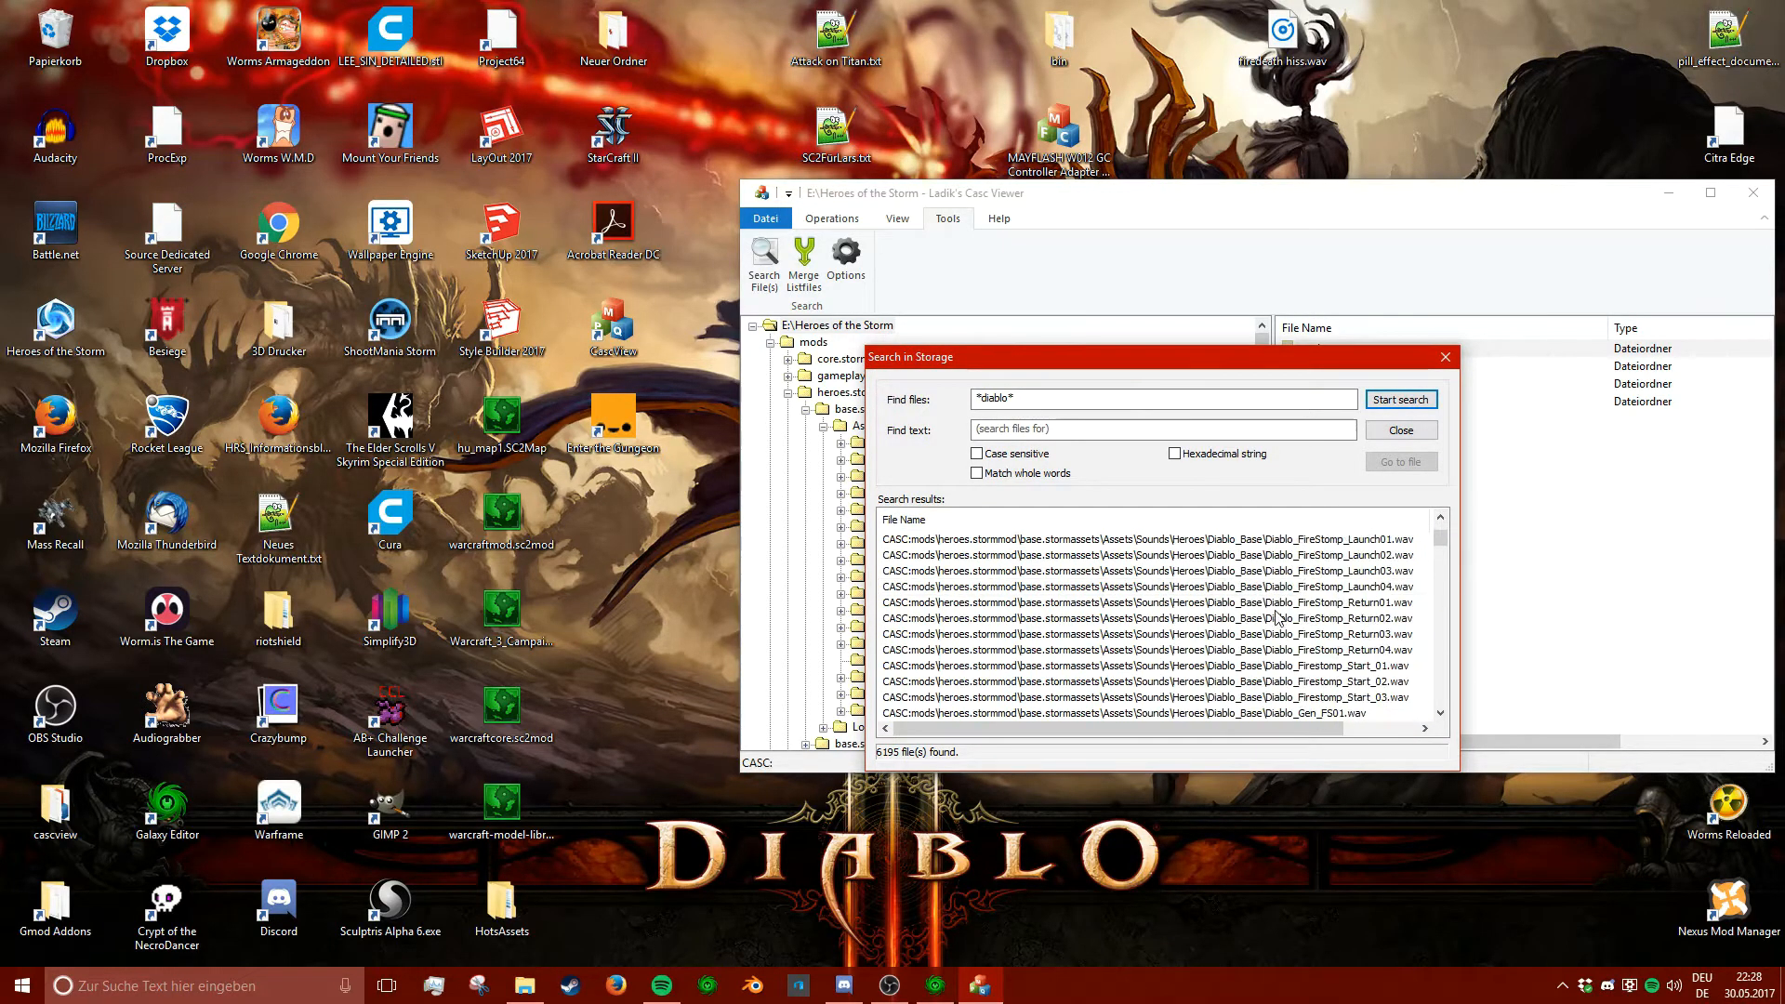
scroll(1208, 610, down, 20)
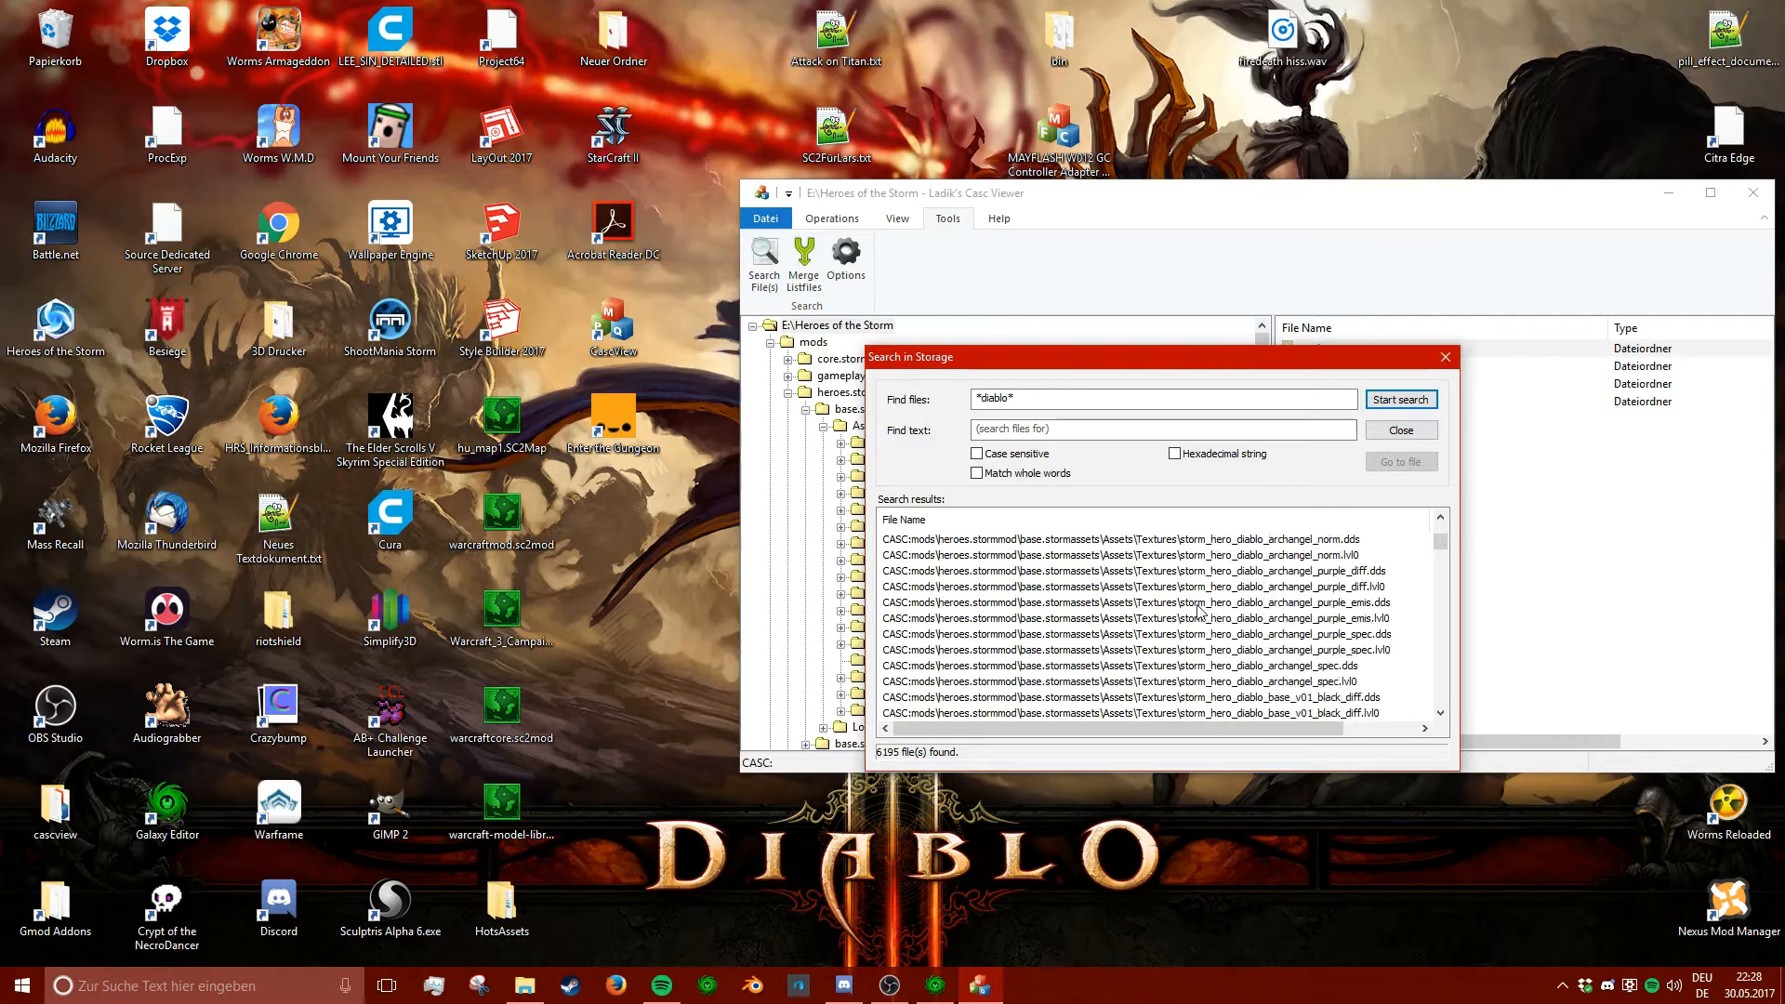
scroll(1236, 623, down, 15)
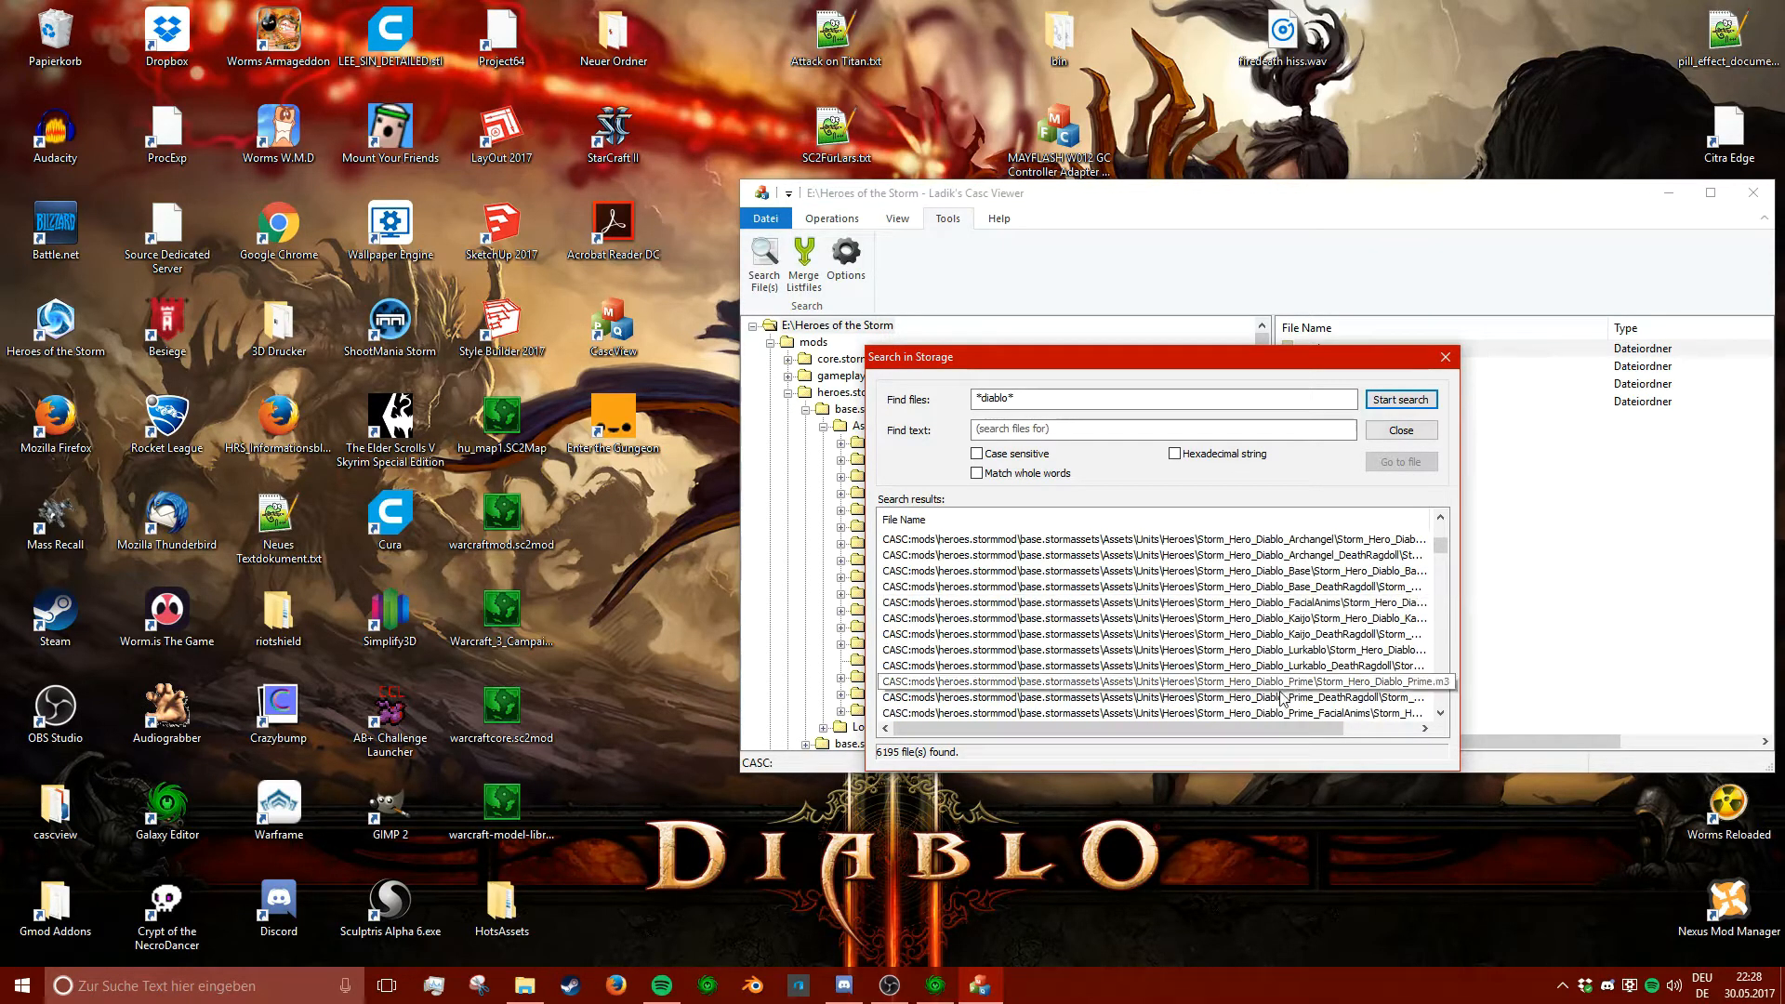
drag(1266, 729, 1324, 729)
drag(1362, 526, 1441, 526)
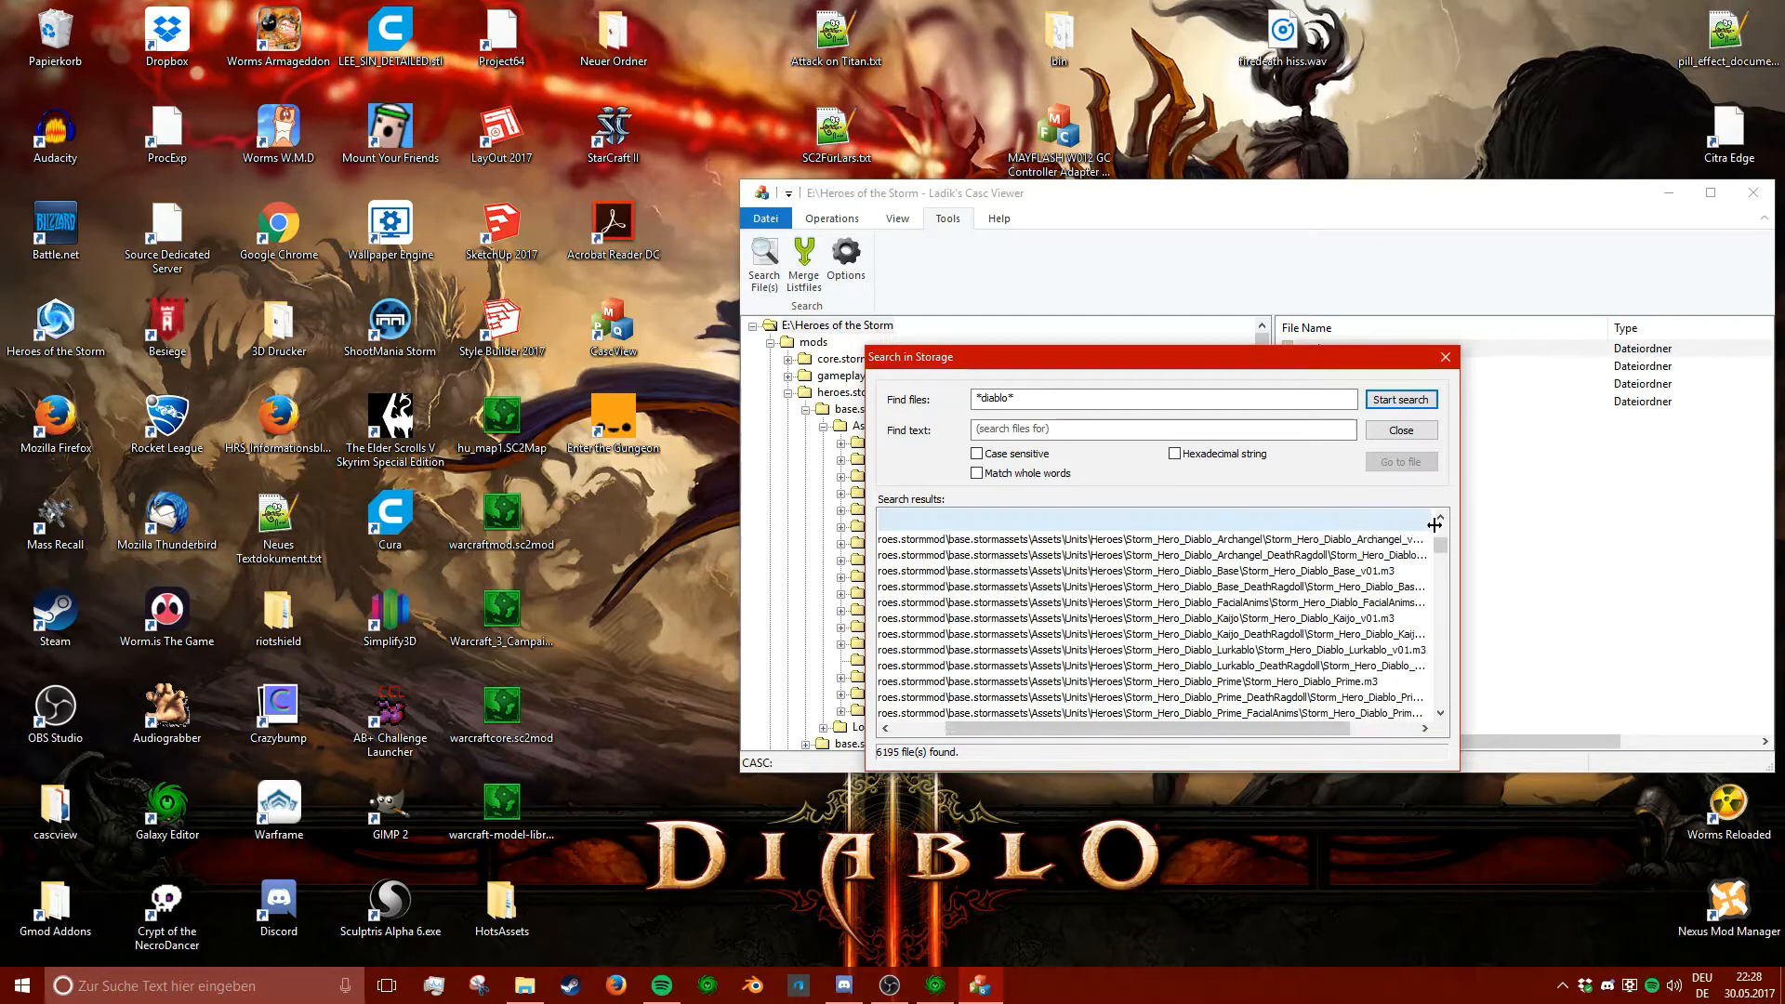
drag(1277, 726, 1348, 726)
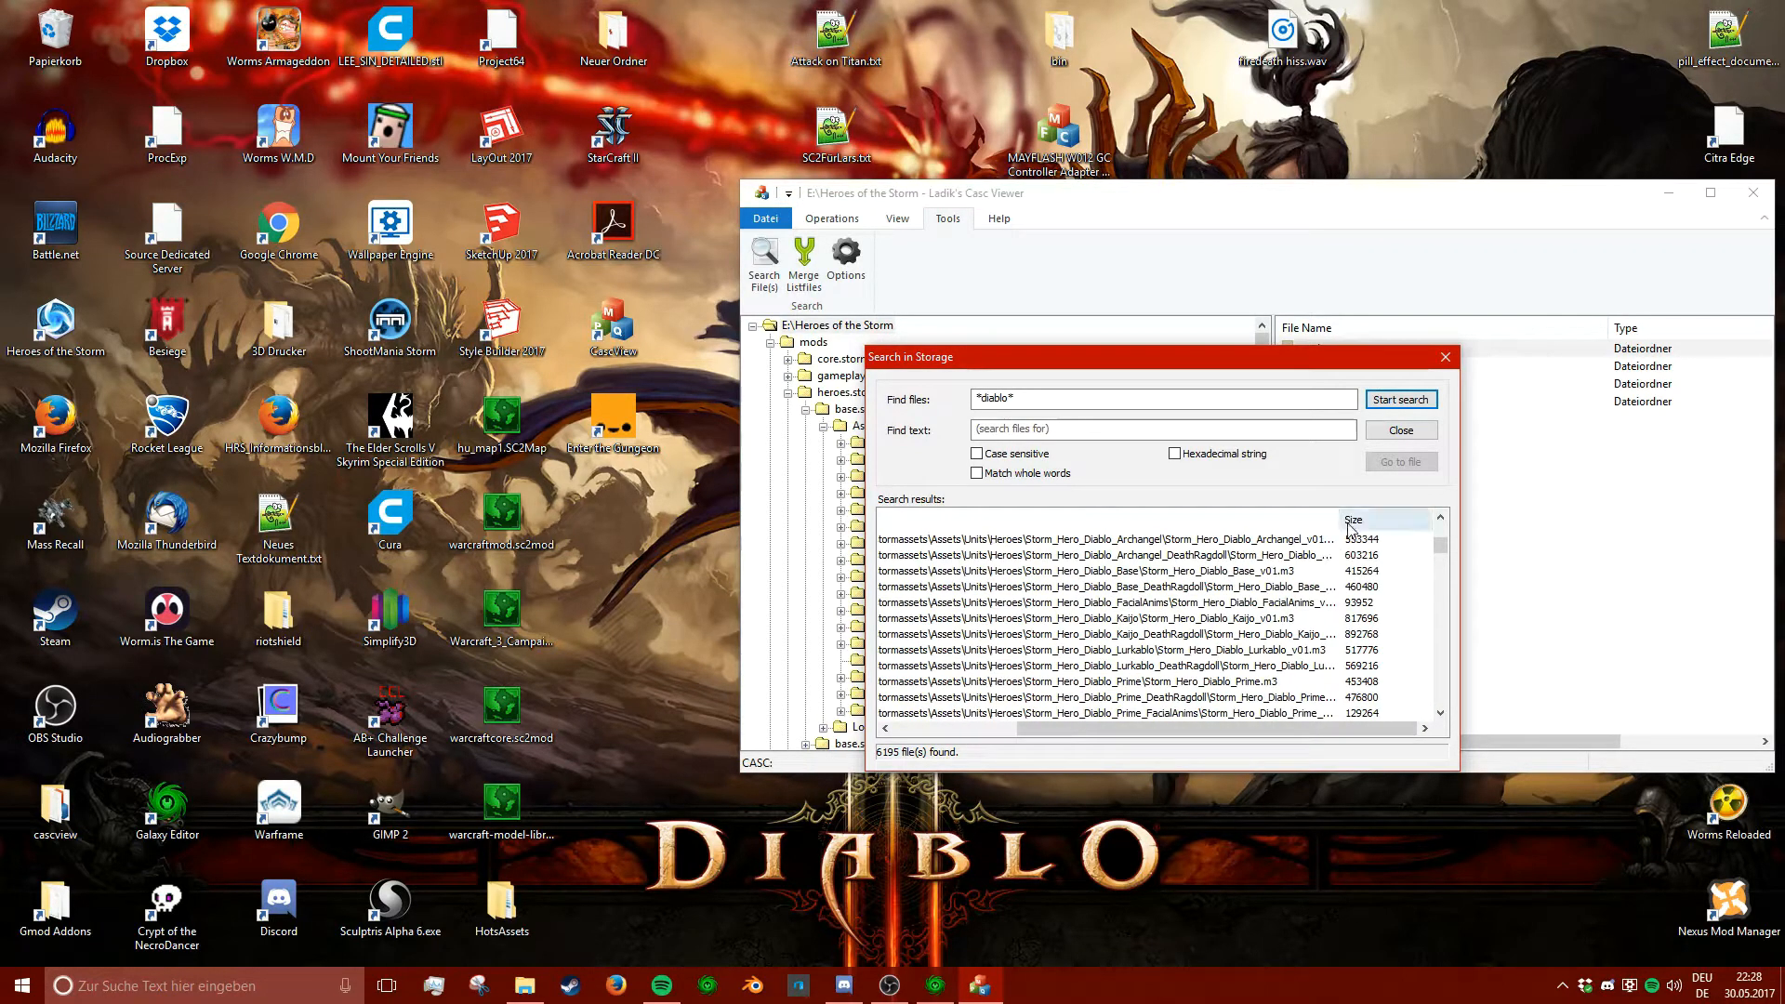
drag(1339, 519, 1438, 522)
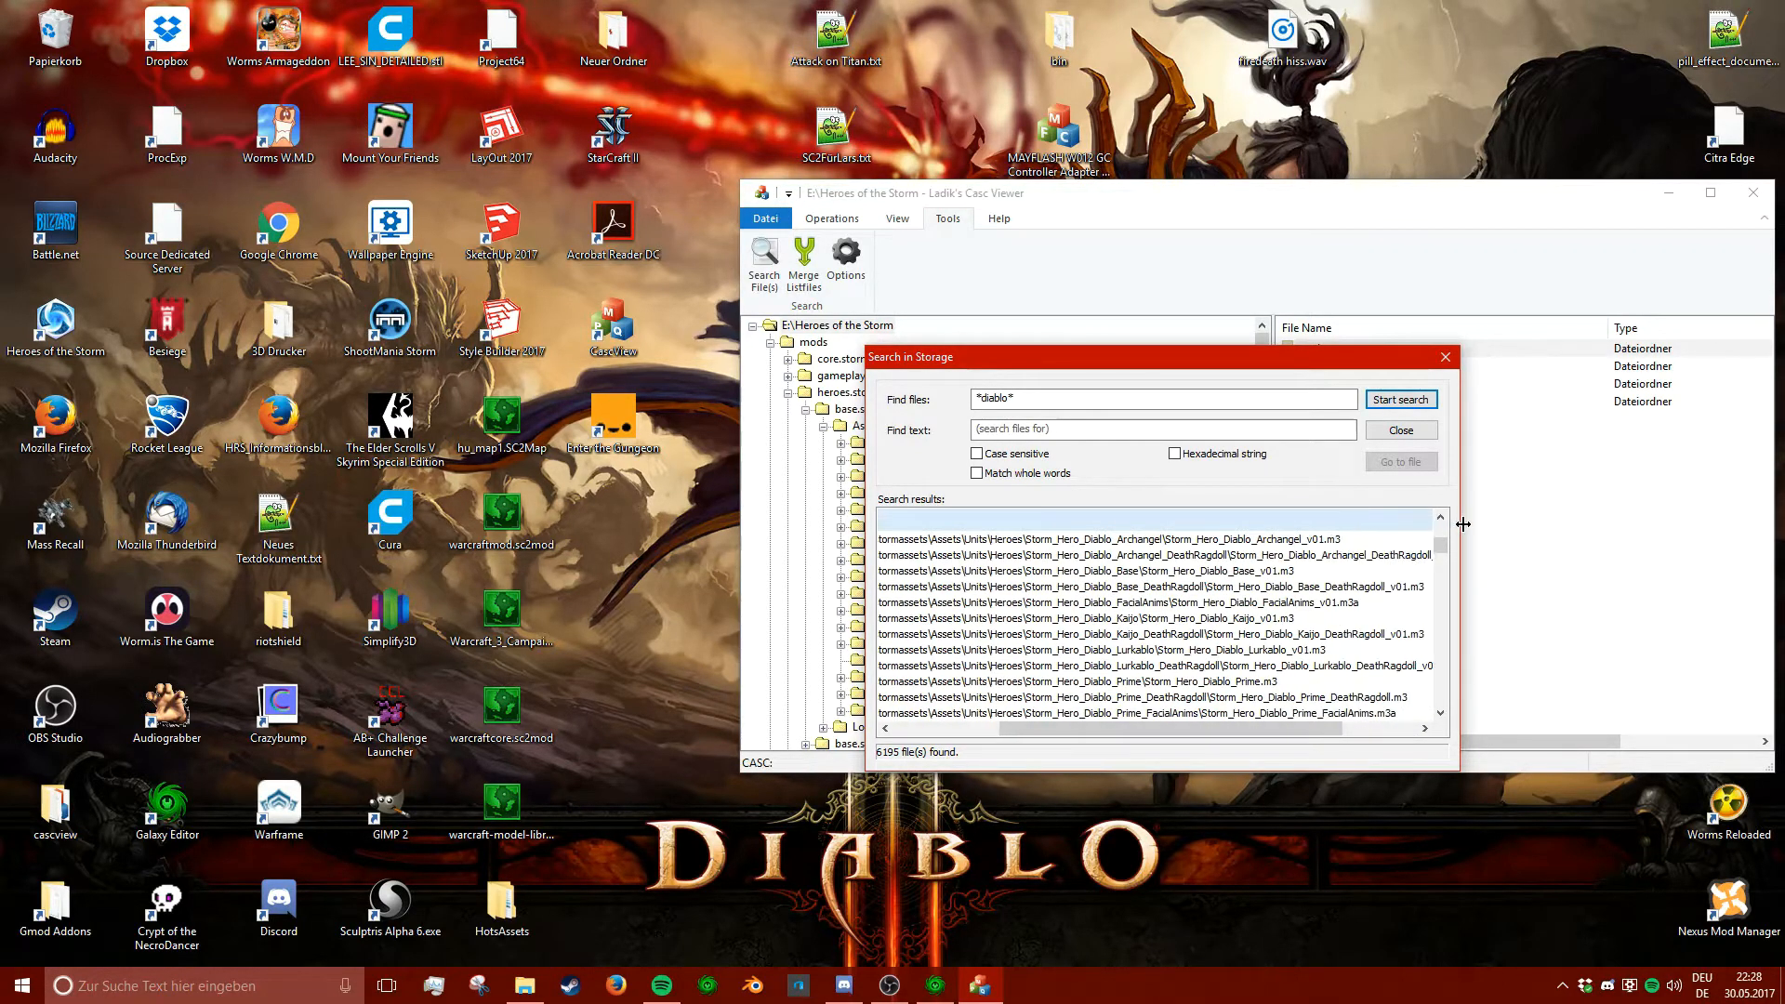
- Look through the Storm_Hero_Diablo model and animation files, including the Archangel, Base and RequiredAnims entries
click(1248, 587)
scroll(1247, 616, up, 2)
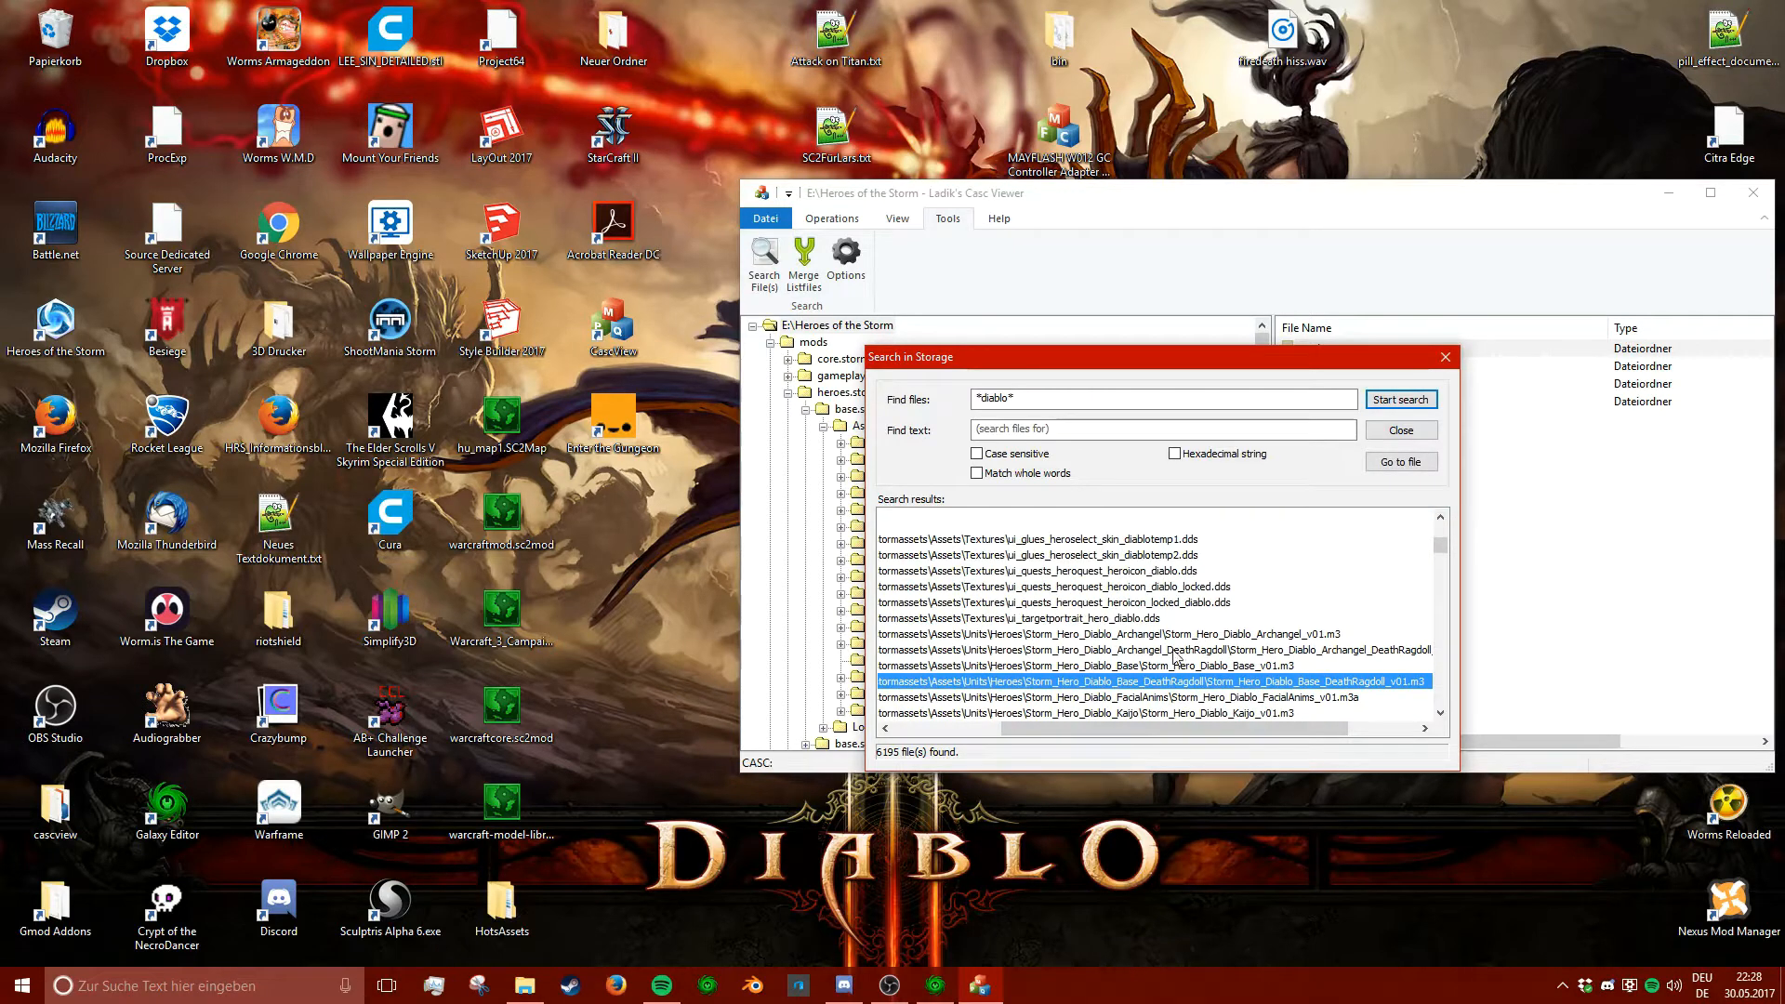
click(1134, 639)
scroll(1144, 640, down, 2)
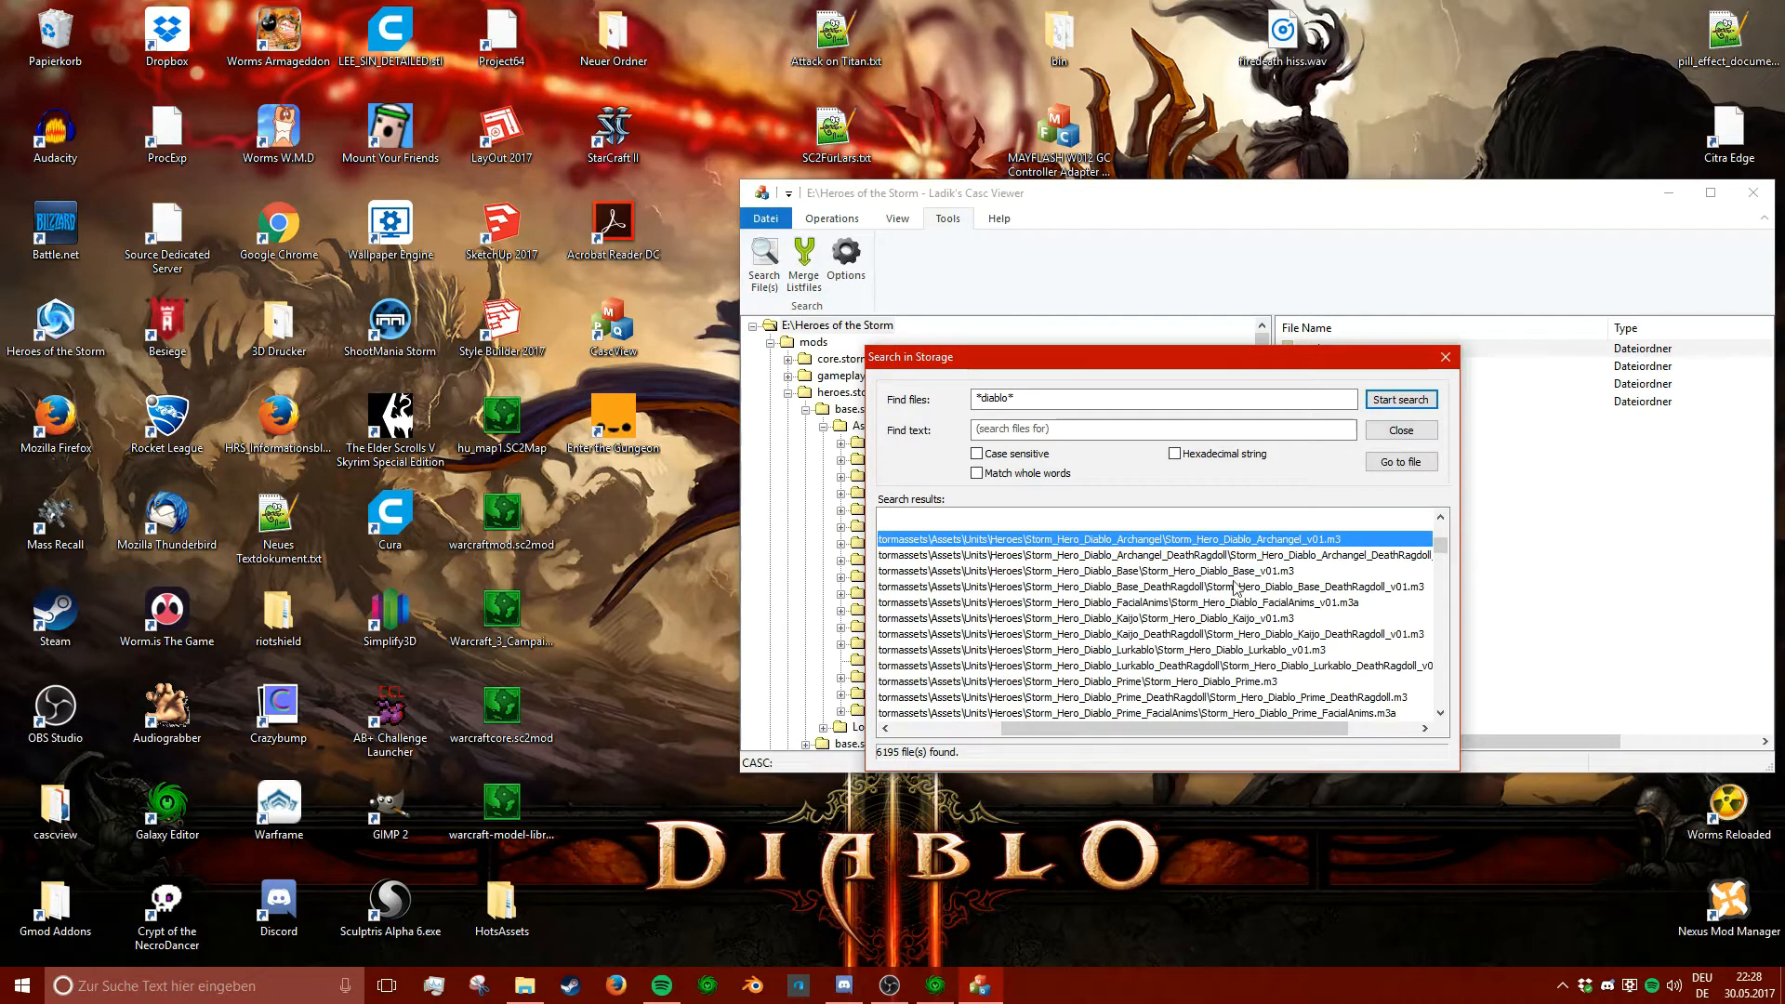
click(1327, 569)
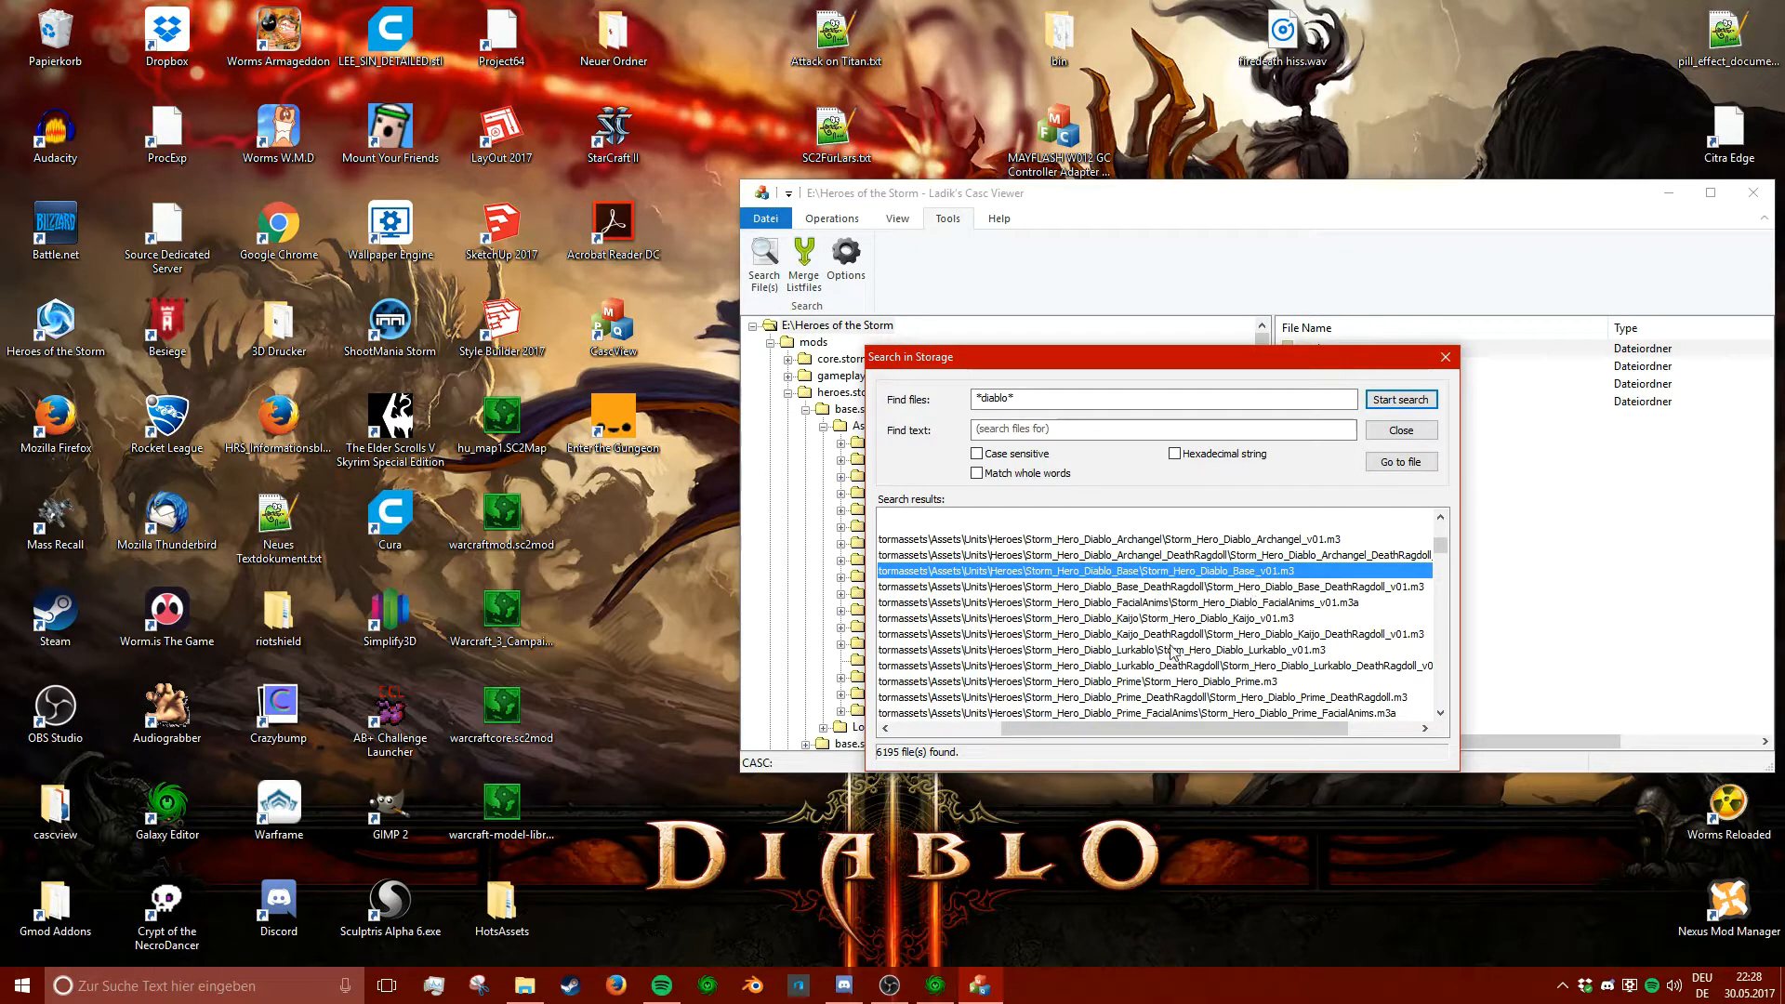
scroll(1081, 650, down, 1)
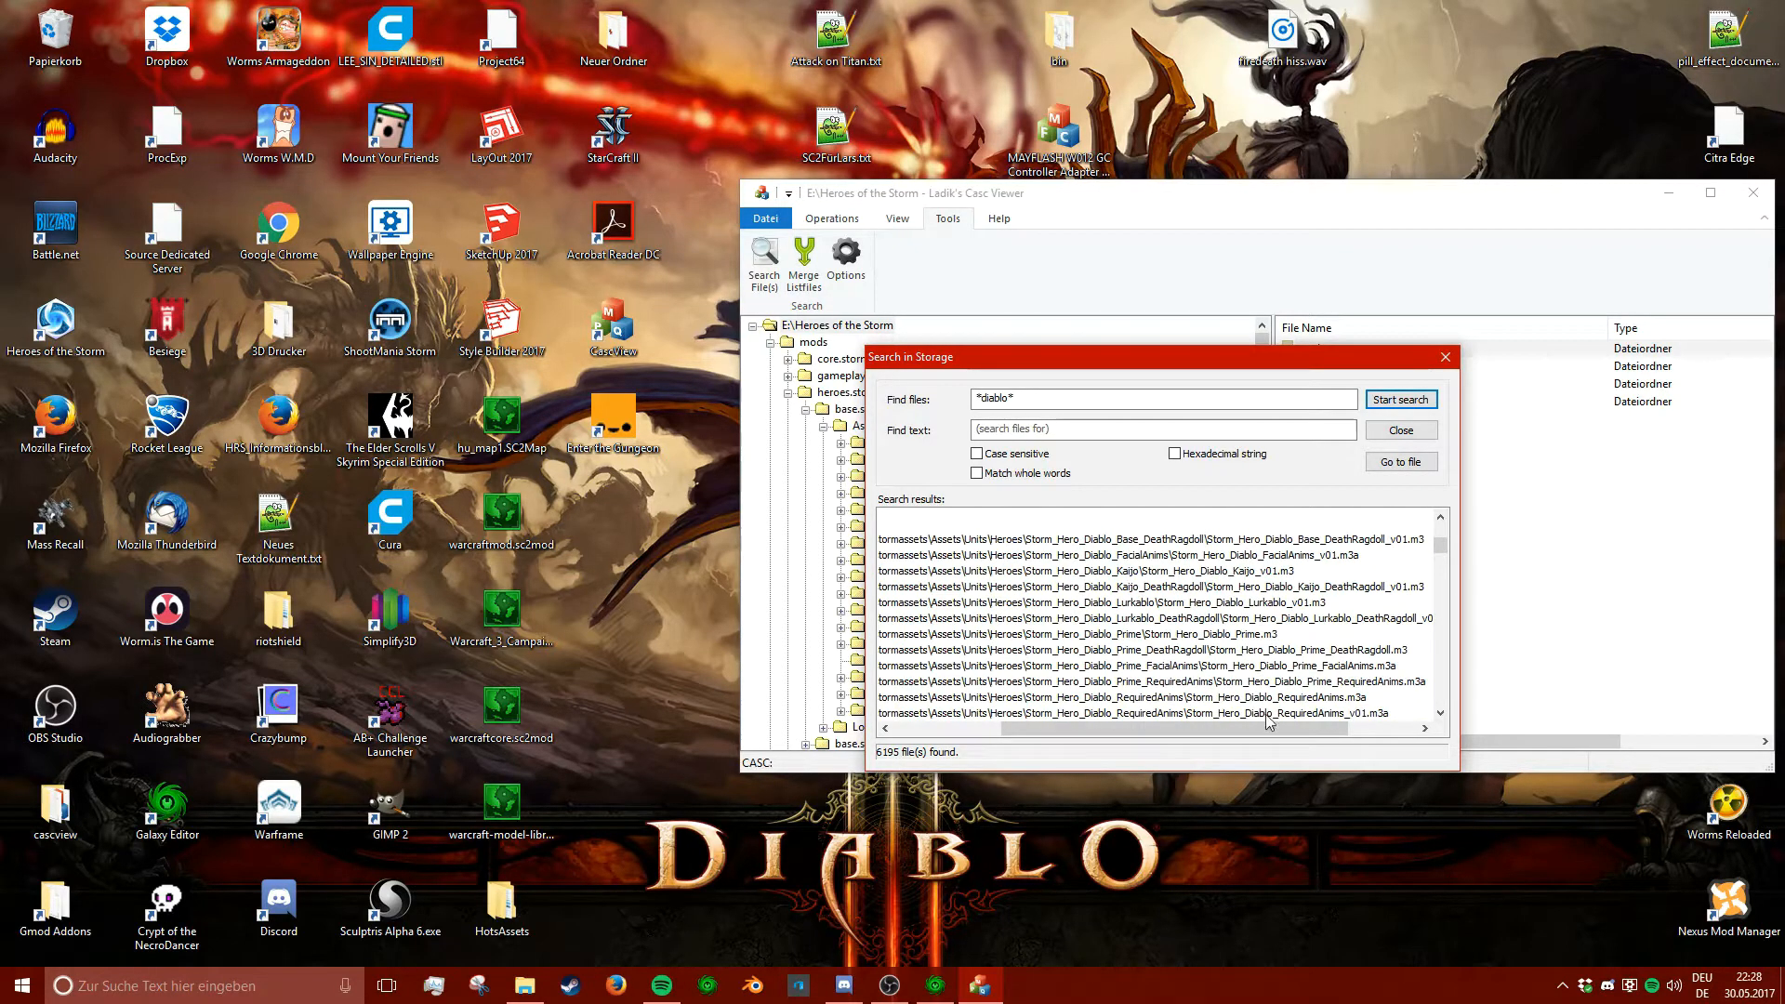
click(1202, 697)
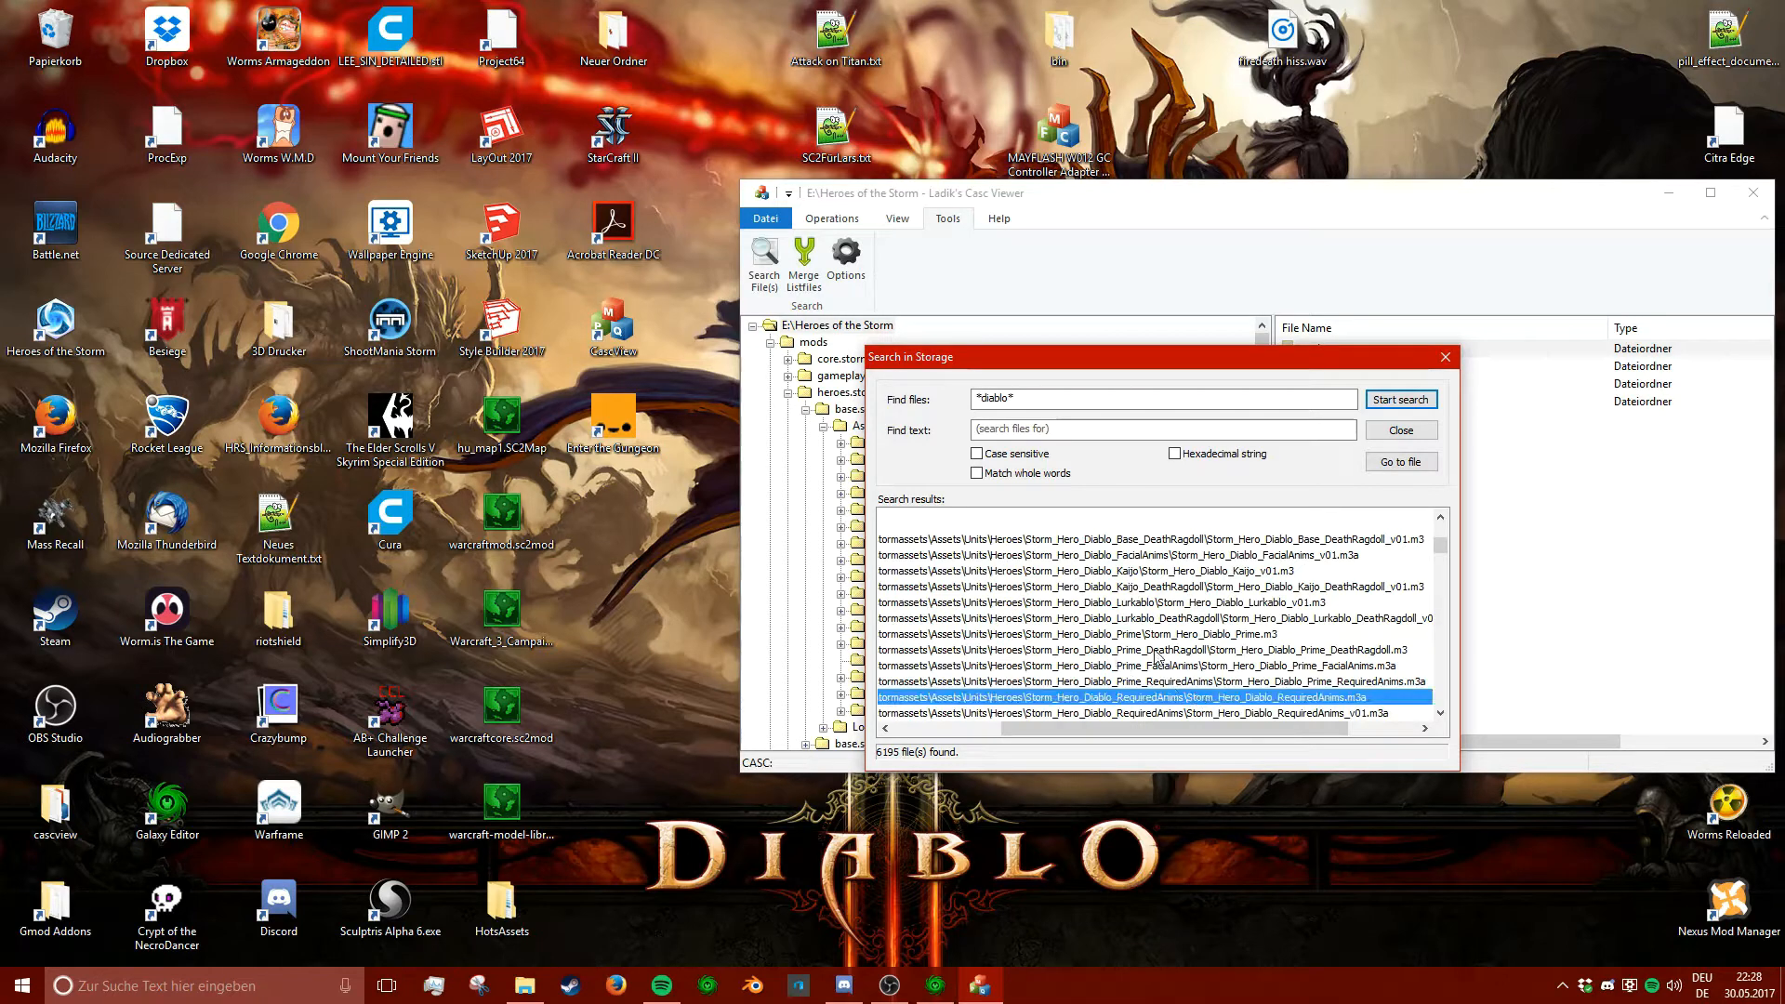
- Extract Storm_Hero_Diablo_Prime.m3 from the search results, editing the target directory path to the HotsAssets folder on the desktop
right_click(1189, 637)
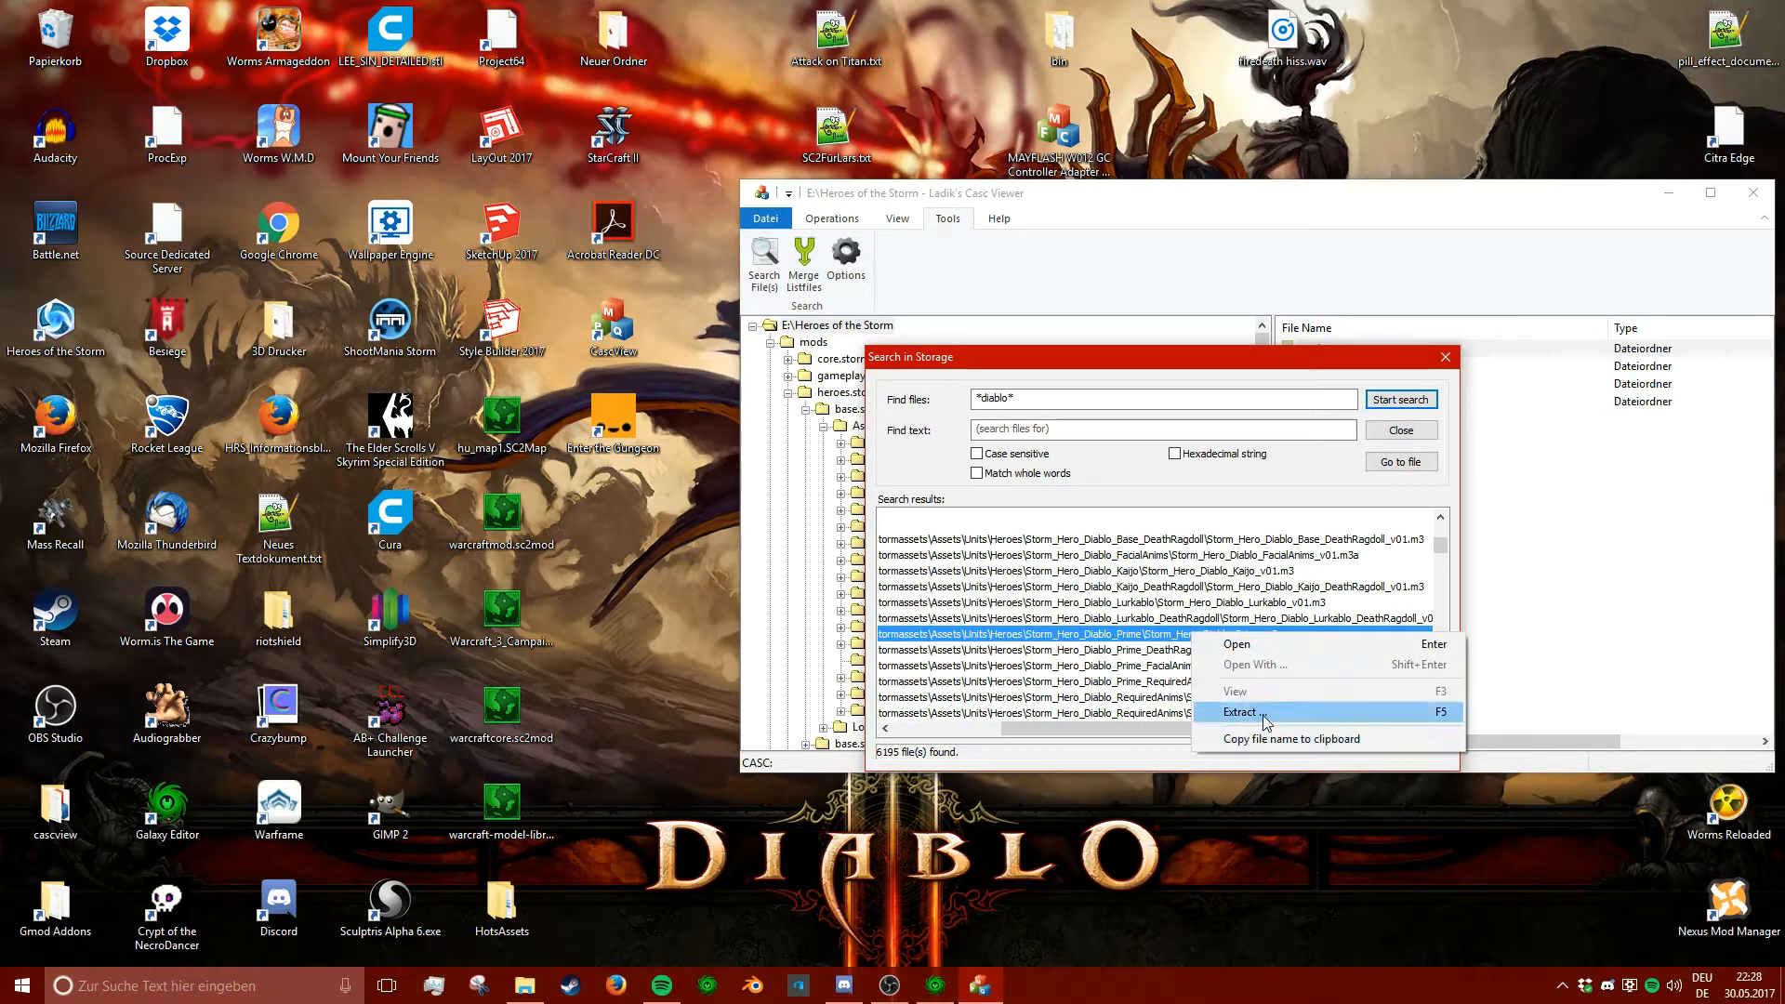
click(1227, 711)
click(1175, 475)
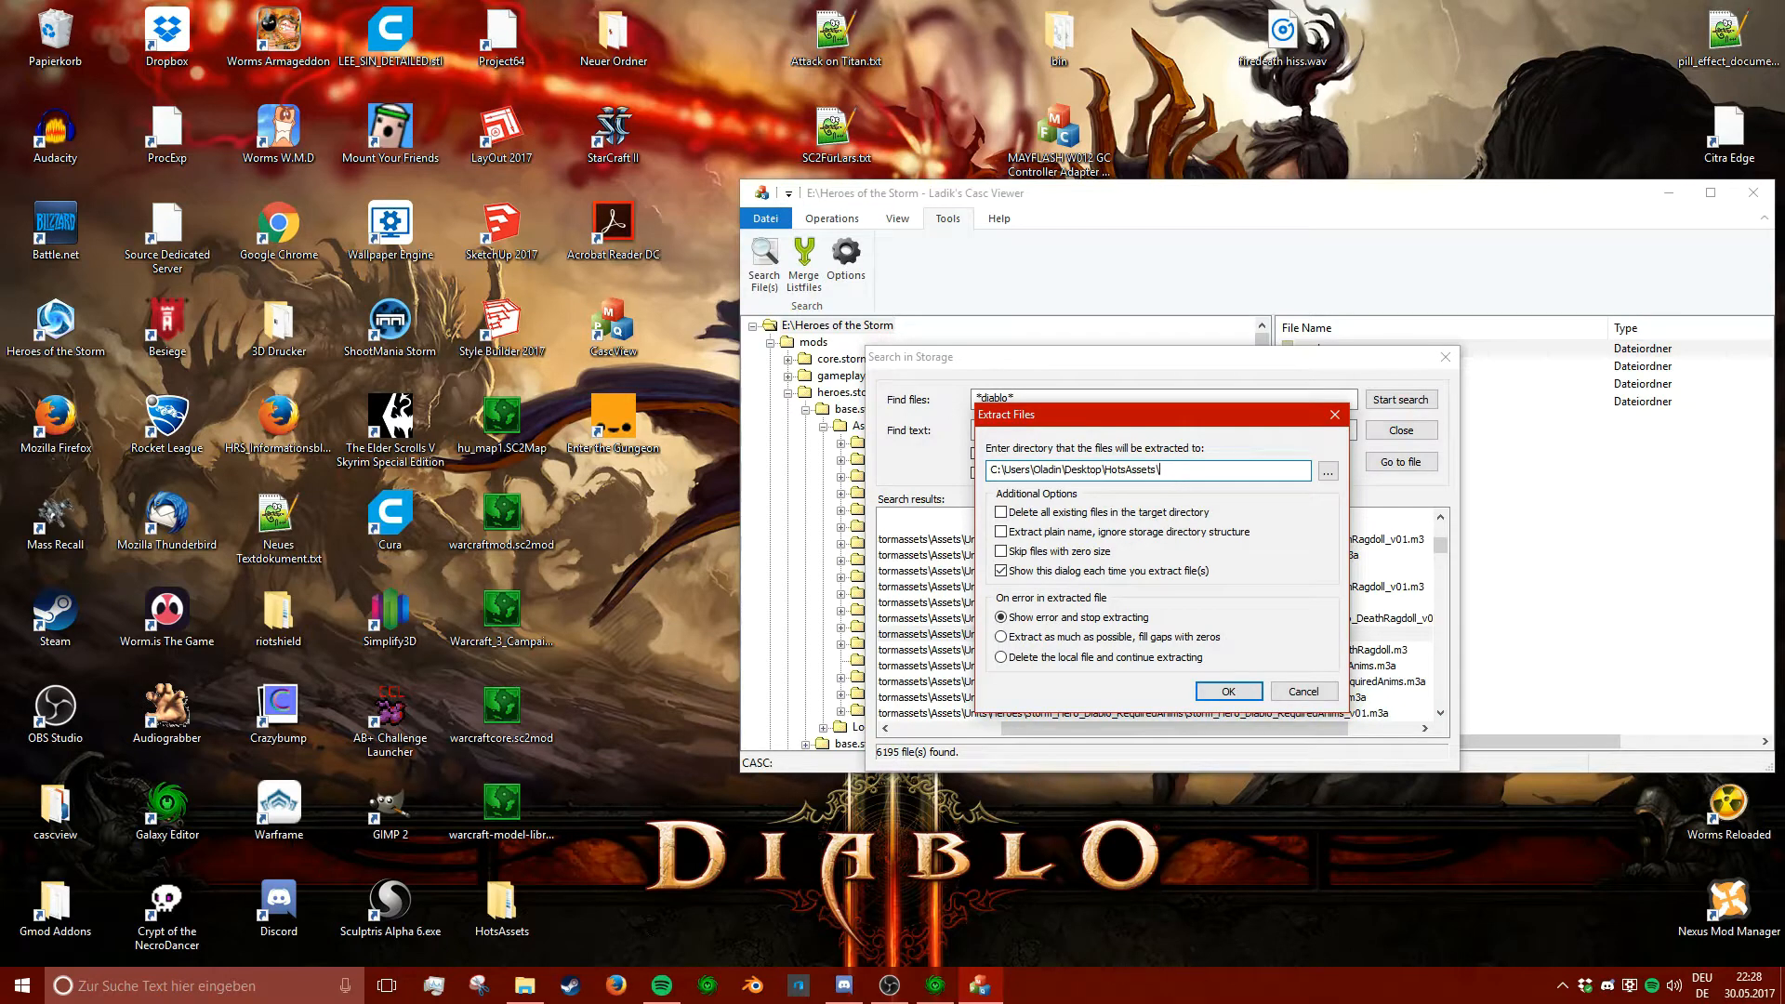
key(BackSpace)
key(BackSpace)
key(BackSpace)
key(BackSpace)
key(BackSpace)
key(BackSpace)
key(BackSpace)
key(BackSpace)
key(BackSpace)
key(BackSpace)
key(Return)
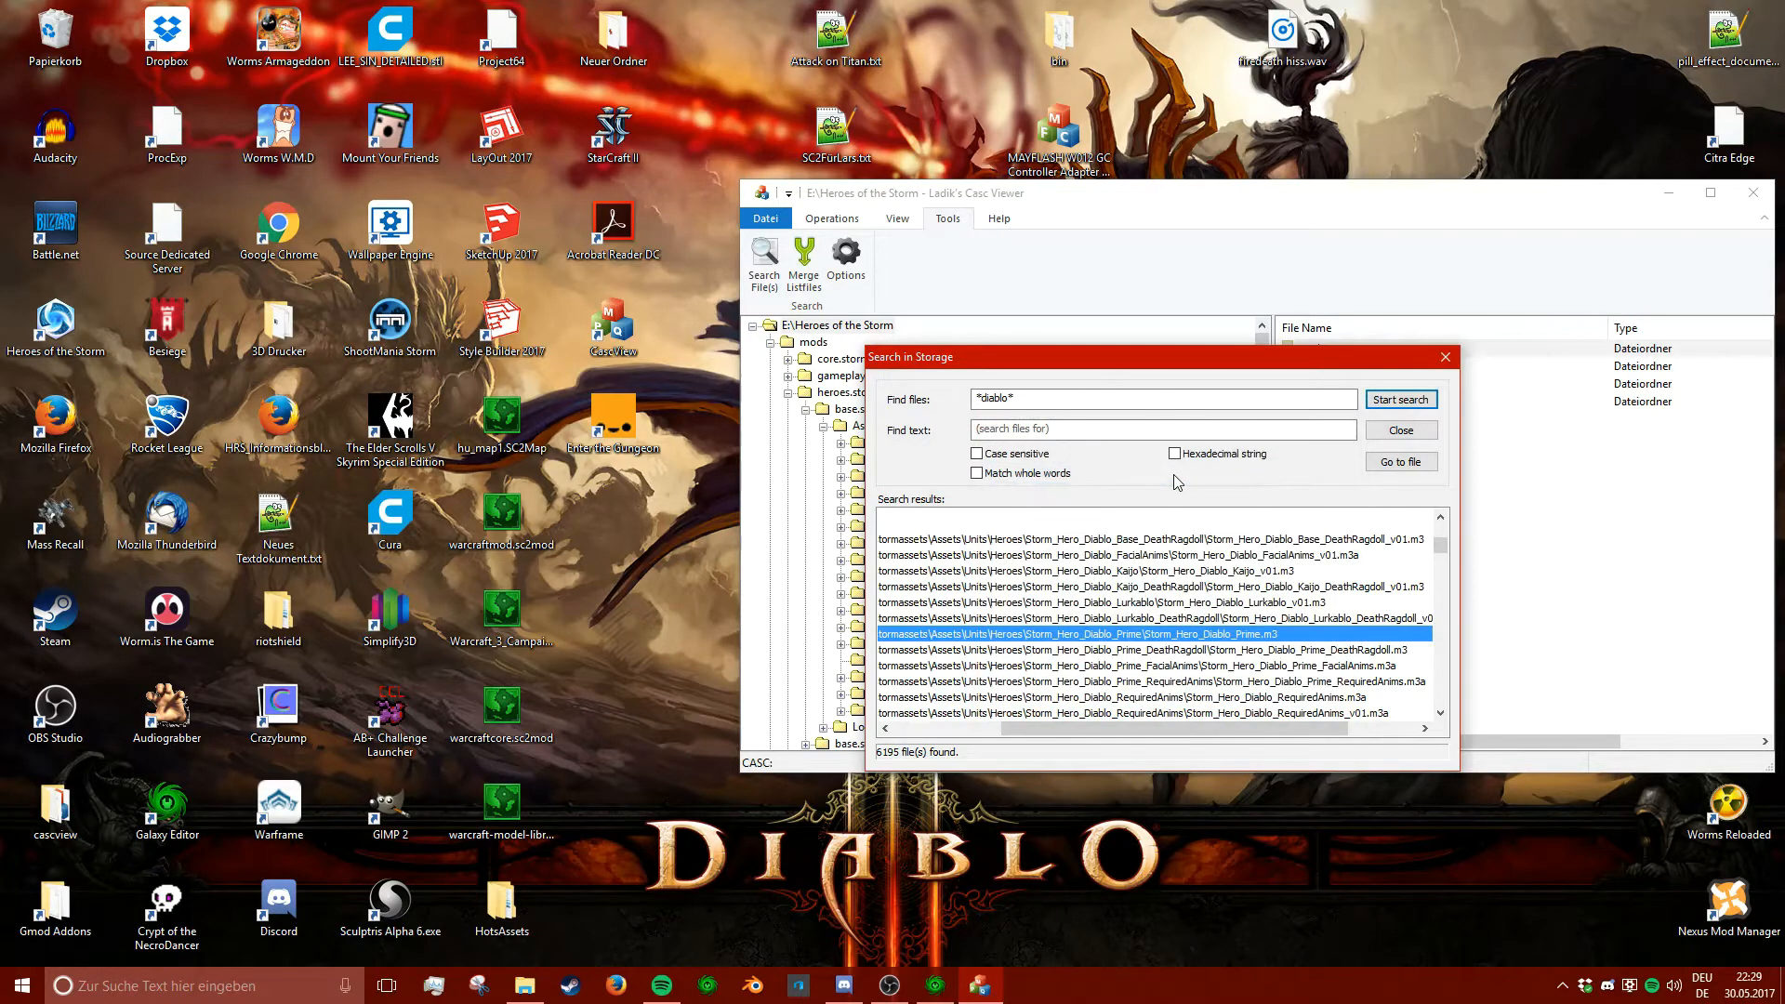
scroll(1195, 635, down, 2)
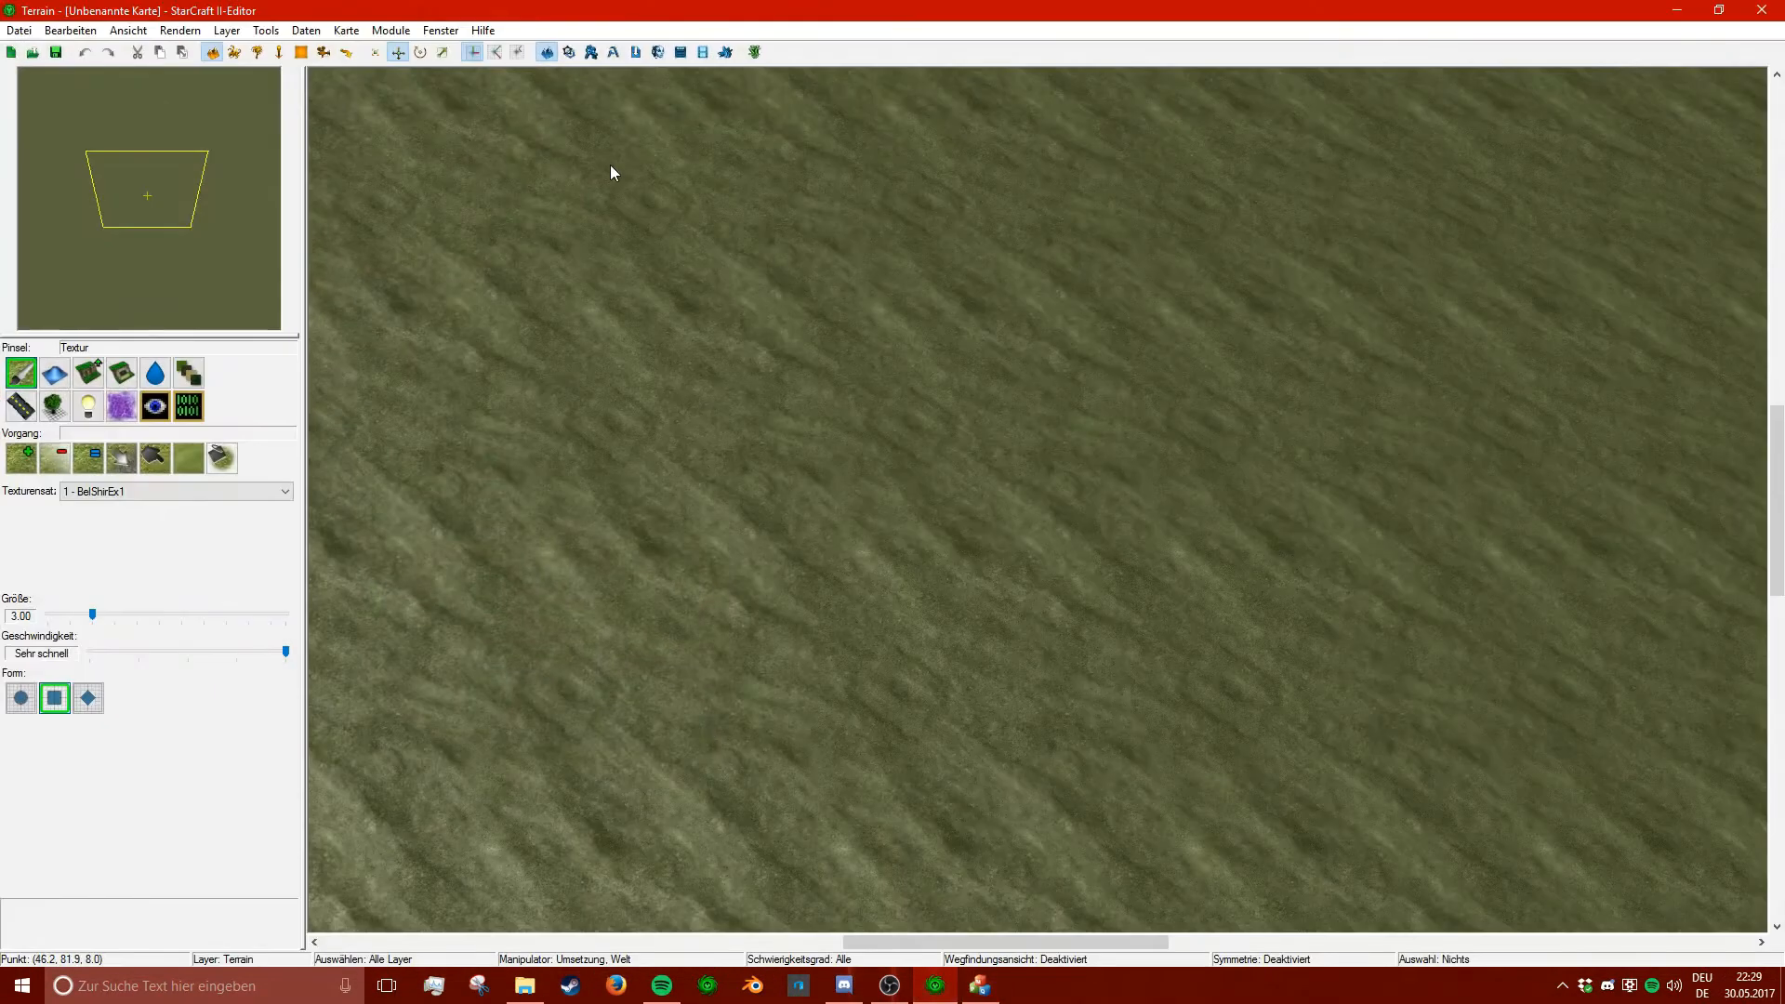
- Open the map's Import module in the StarCraft II Editor and start a file import
click(638, 54)
right_click(211, 267)
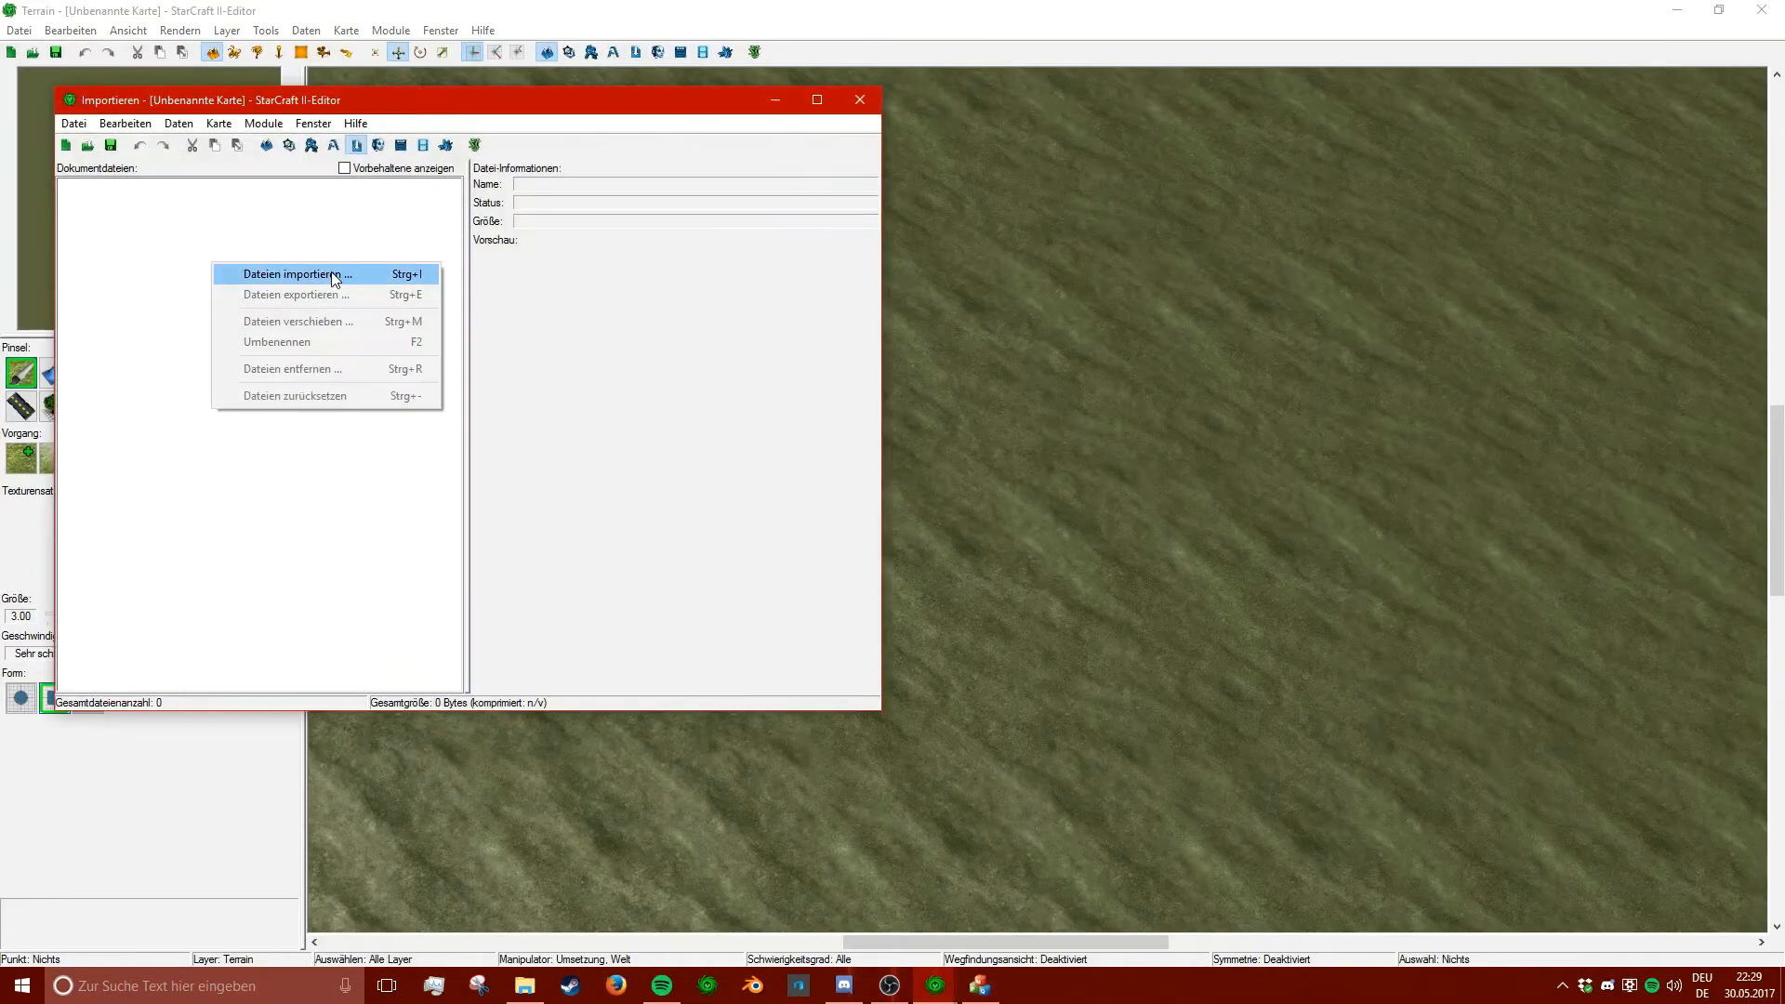
click(242, 272)
click(651, 486)
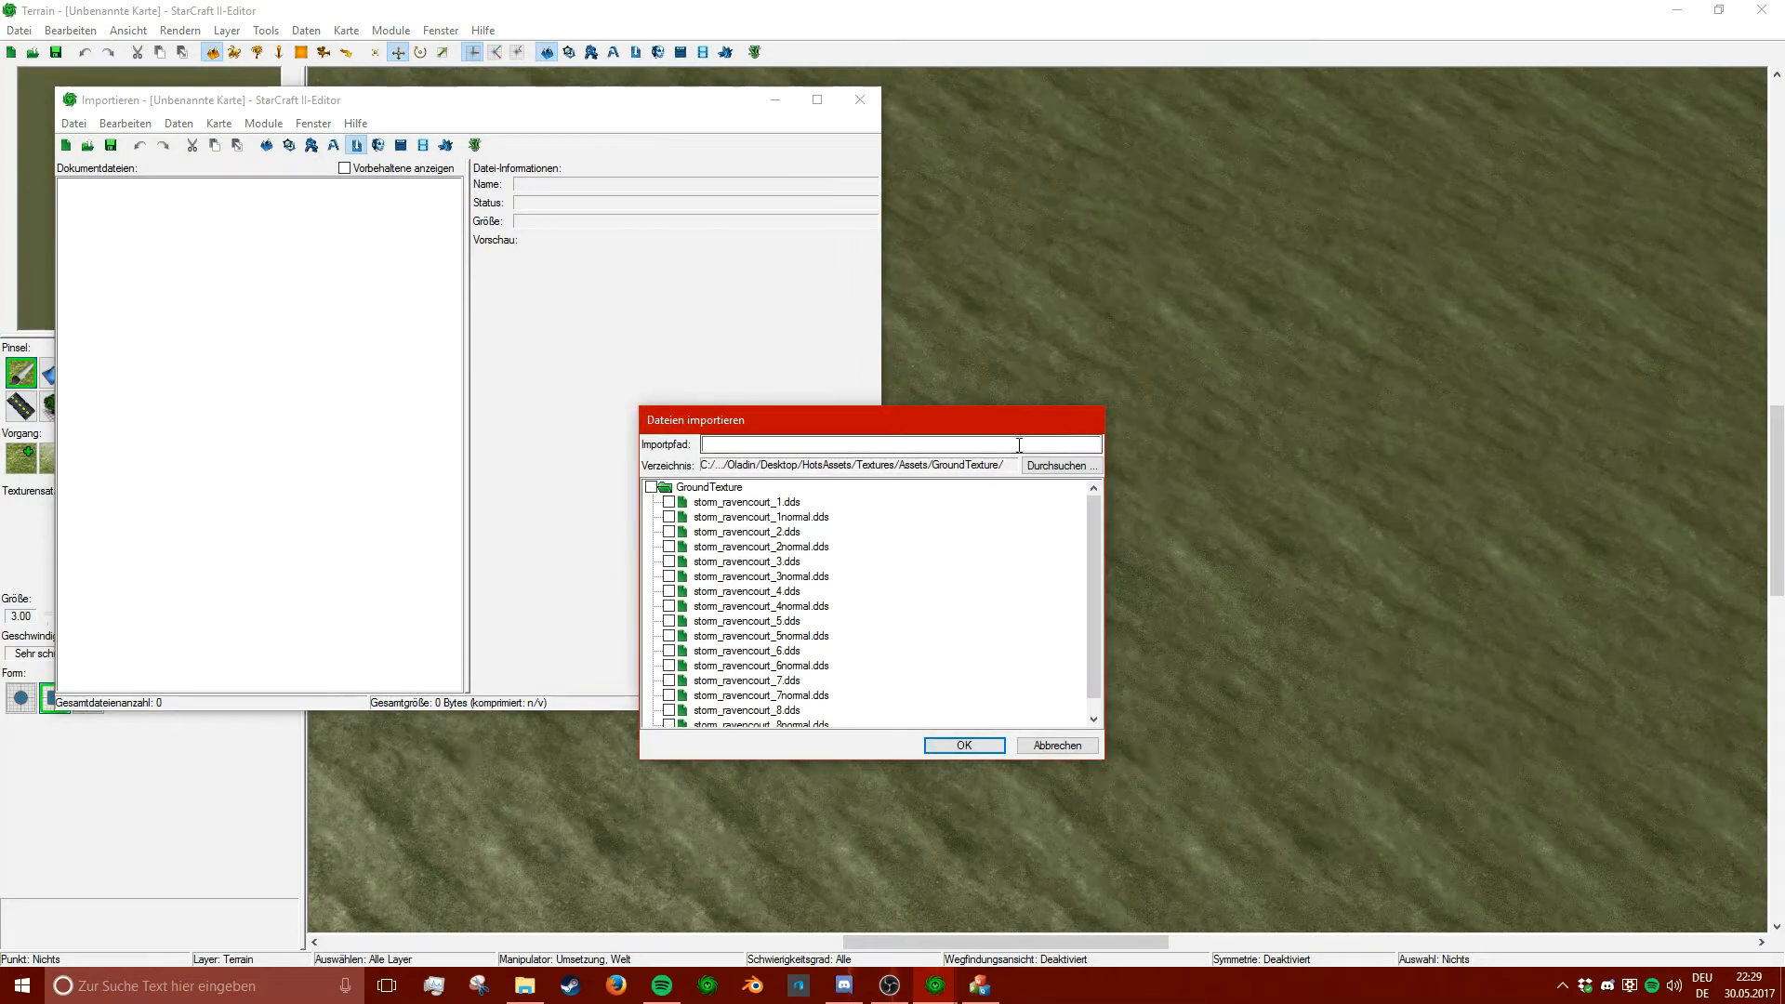
- Import Storm_Hero_Diablo_Prime.m3 into the map, using the Tutorial folder on the desktop as the source directory
click(1059, 465)
scroll(813, 521, up, 3)
scroll(810, 514, down, 1)
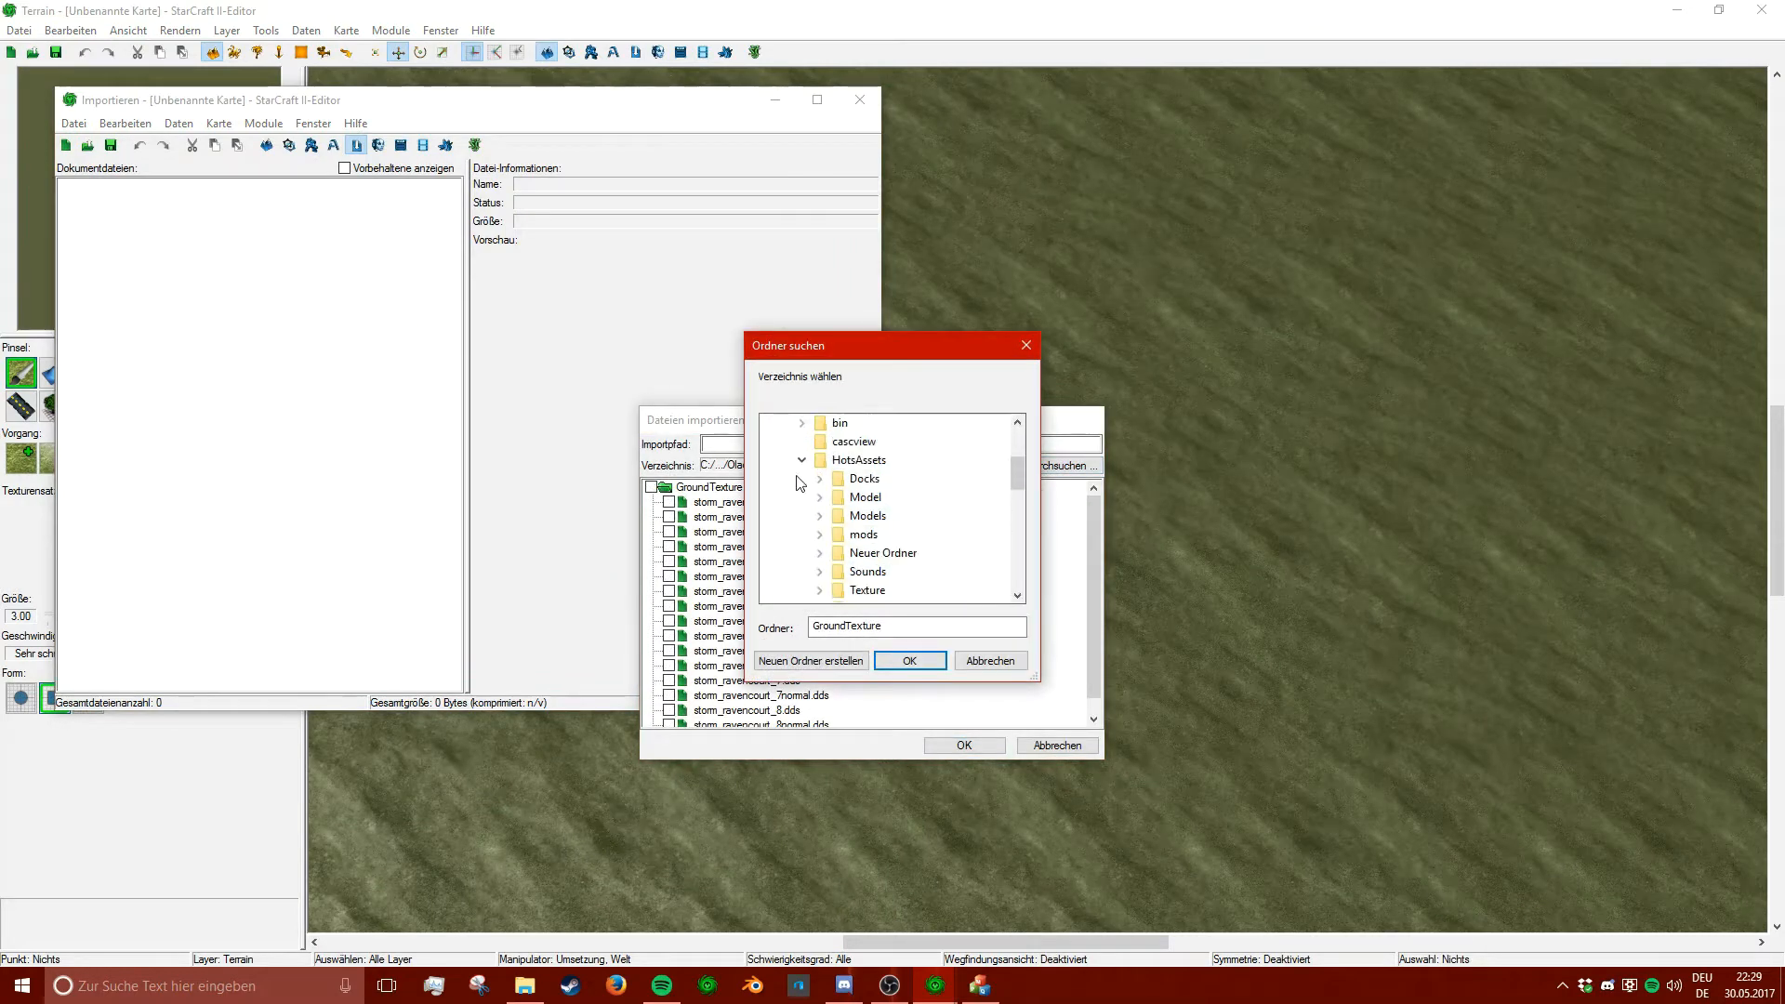
click(801, 461)
click(859, 535)
click(933, 658)
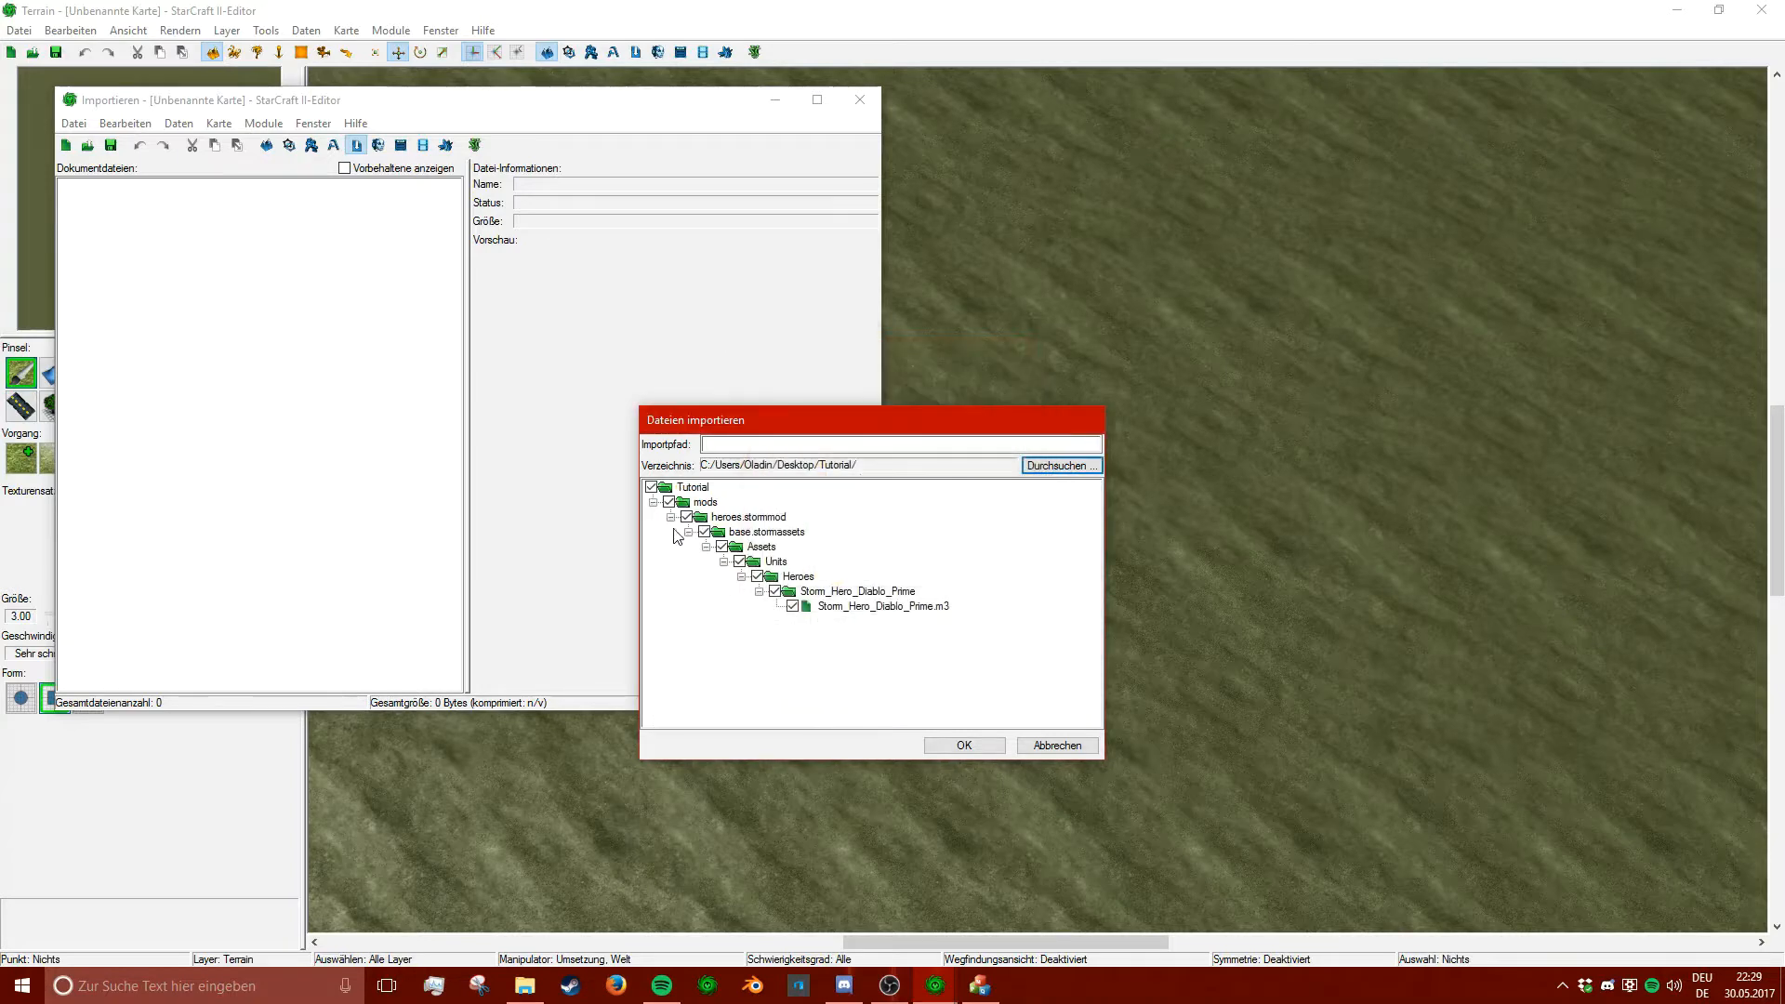
click(831, 606)
click(999, 741)
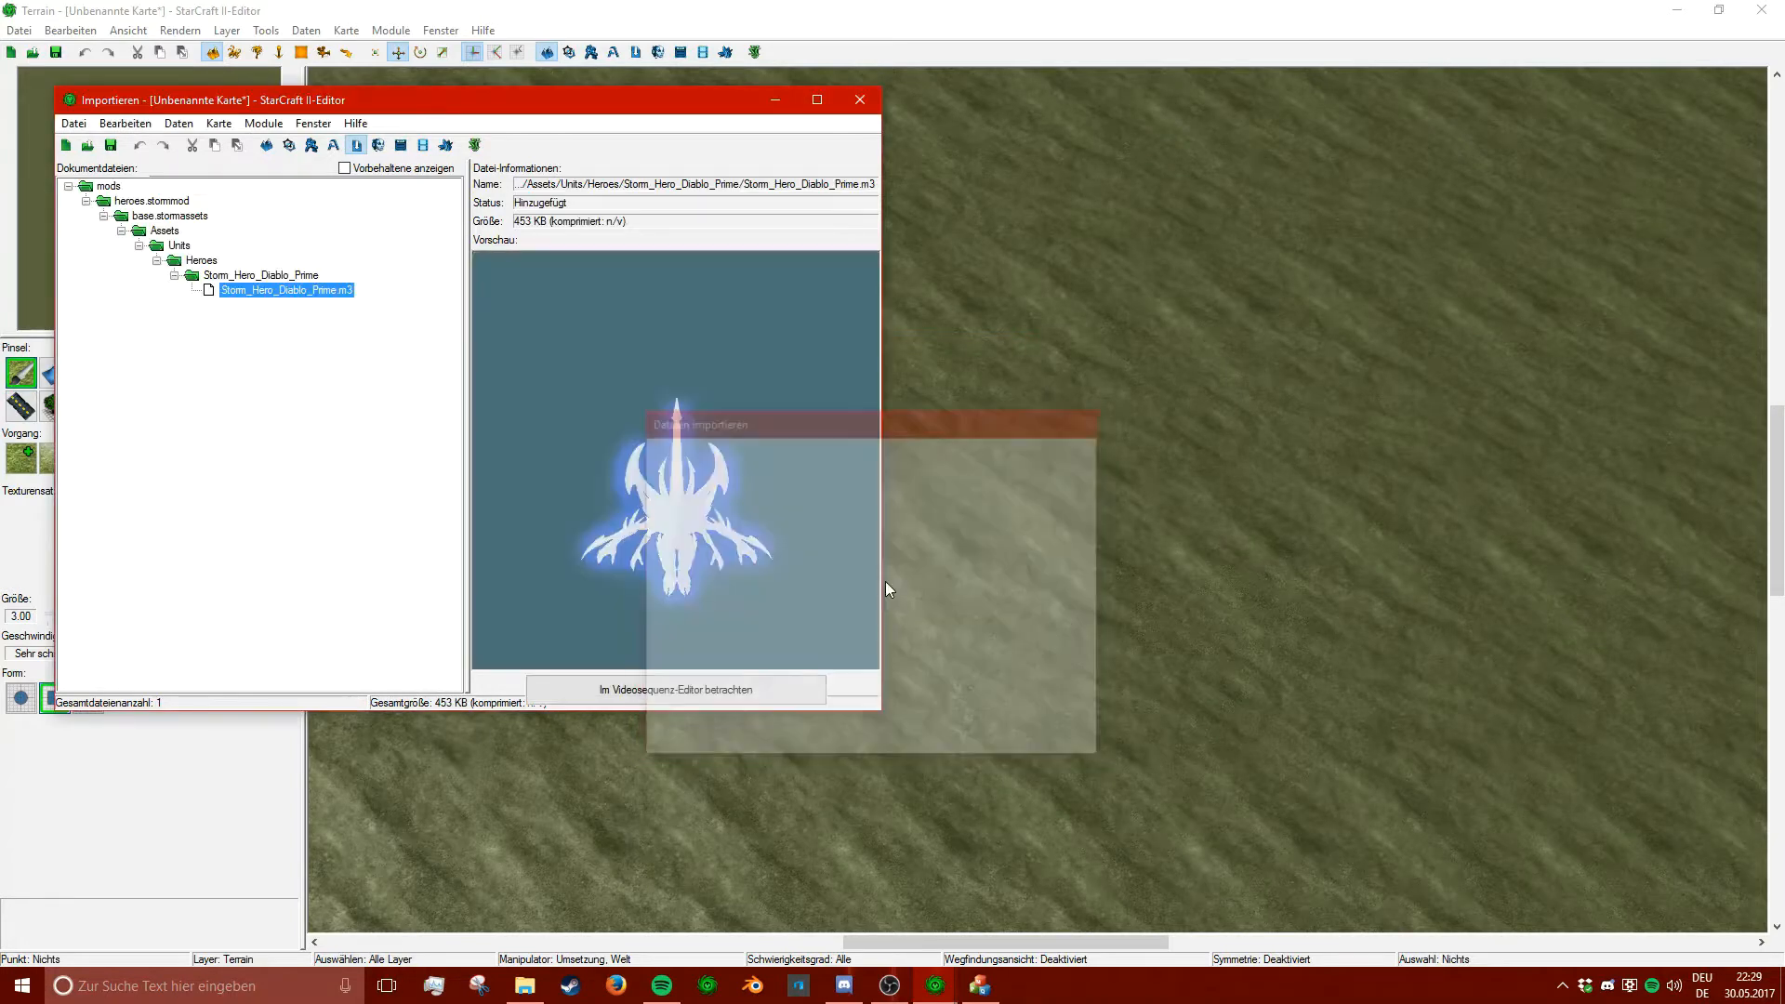
- Move the imported Storm_Hero_Diablo_Prime.m3 file to the new path Assets/Models/Heroes/
drag(501, 84, 1139, 146)
right_click(897, 366)
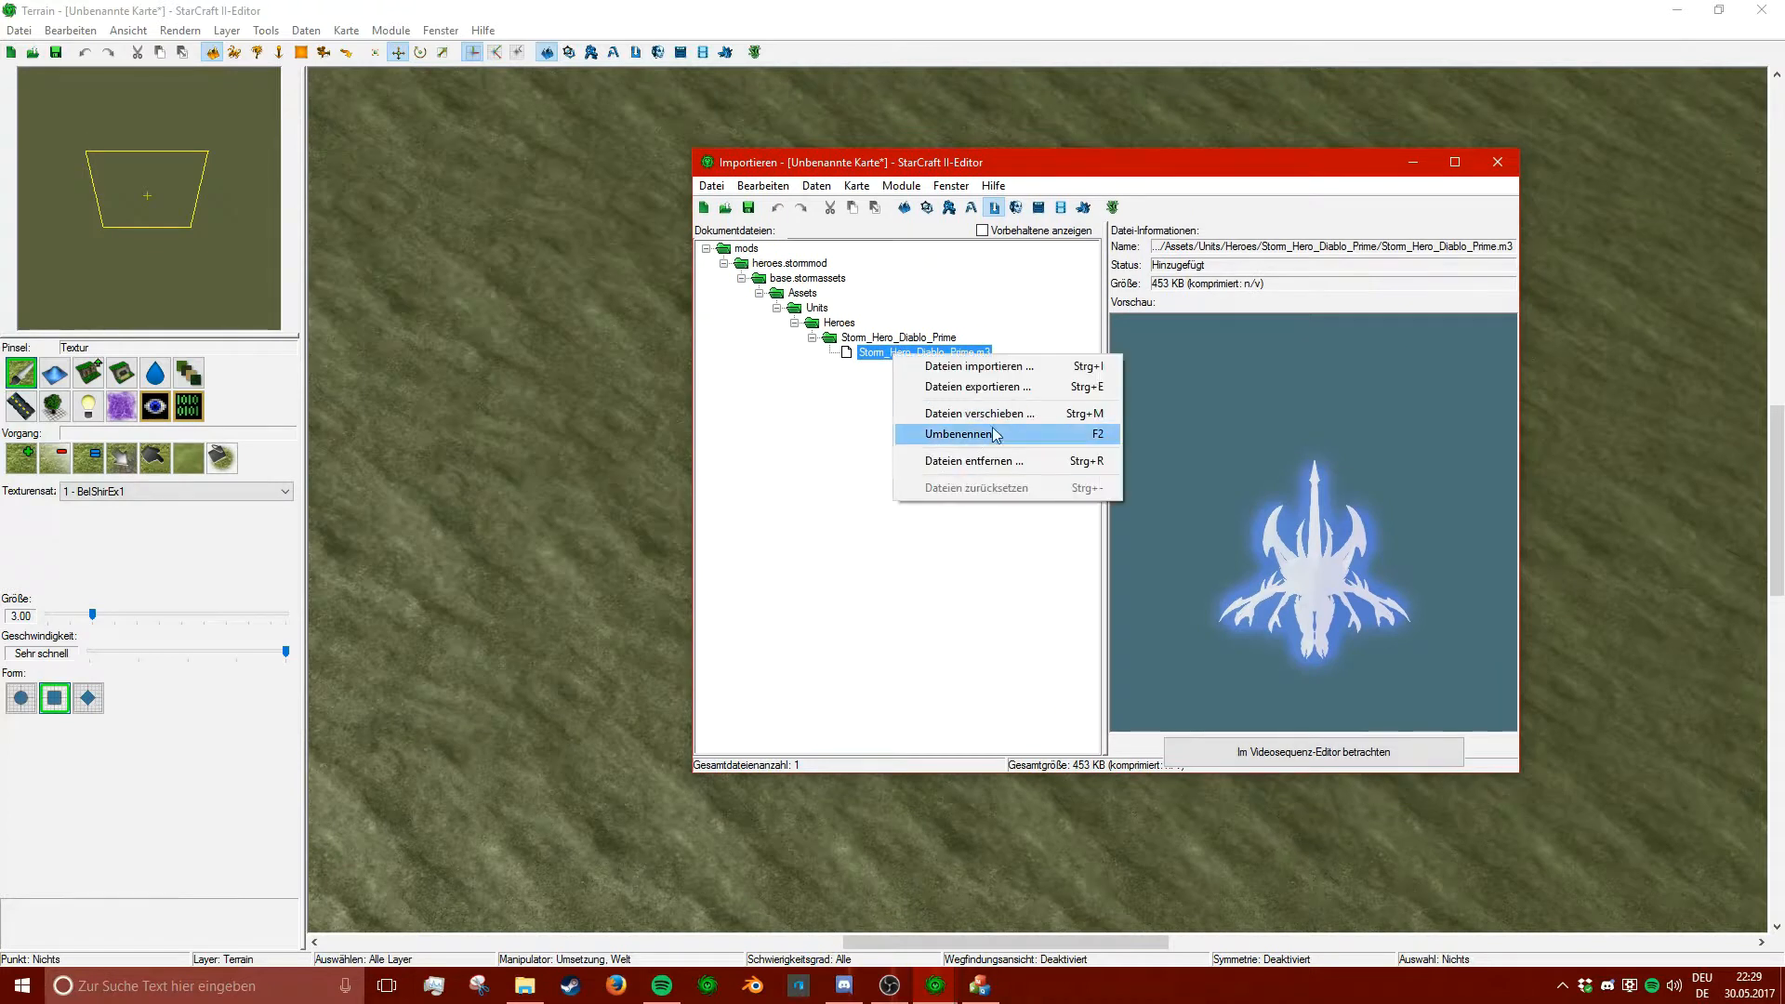
click(995, 413)
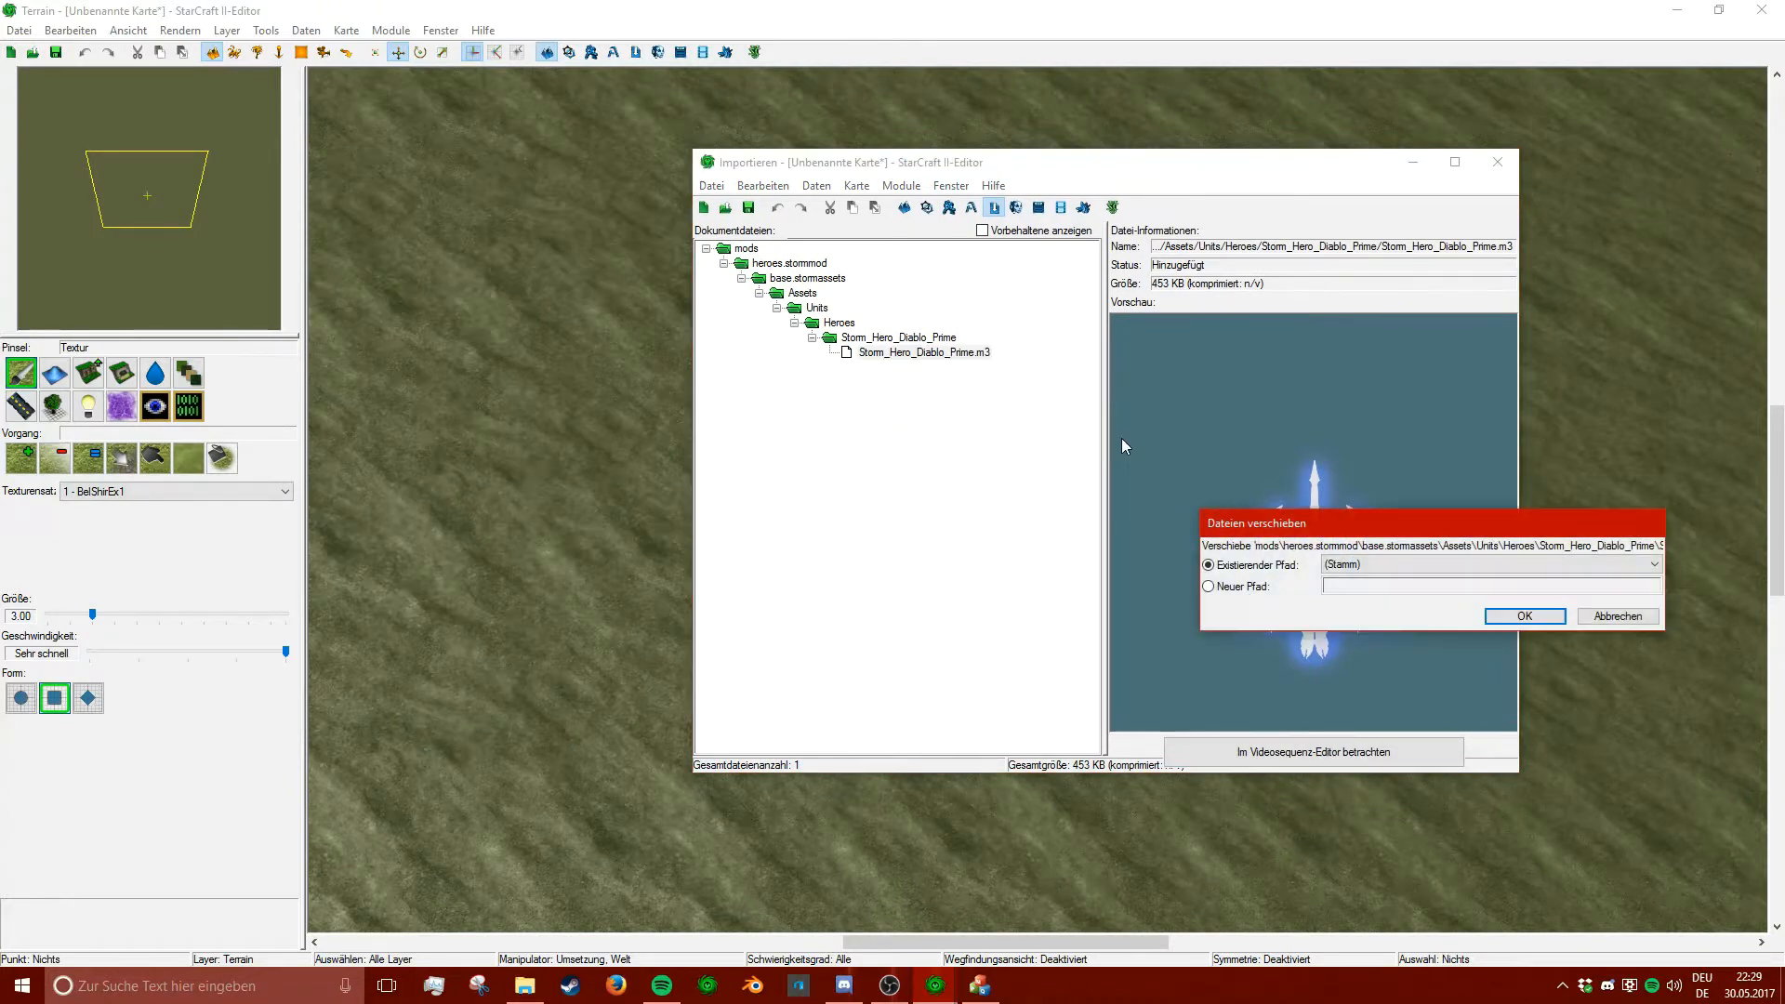
click(1245, 586)
text(Asset)
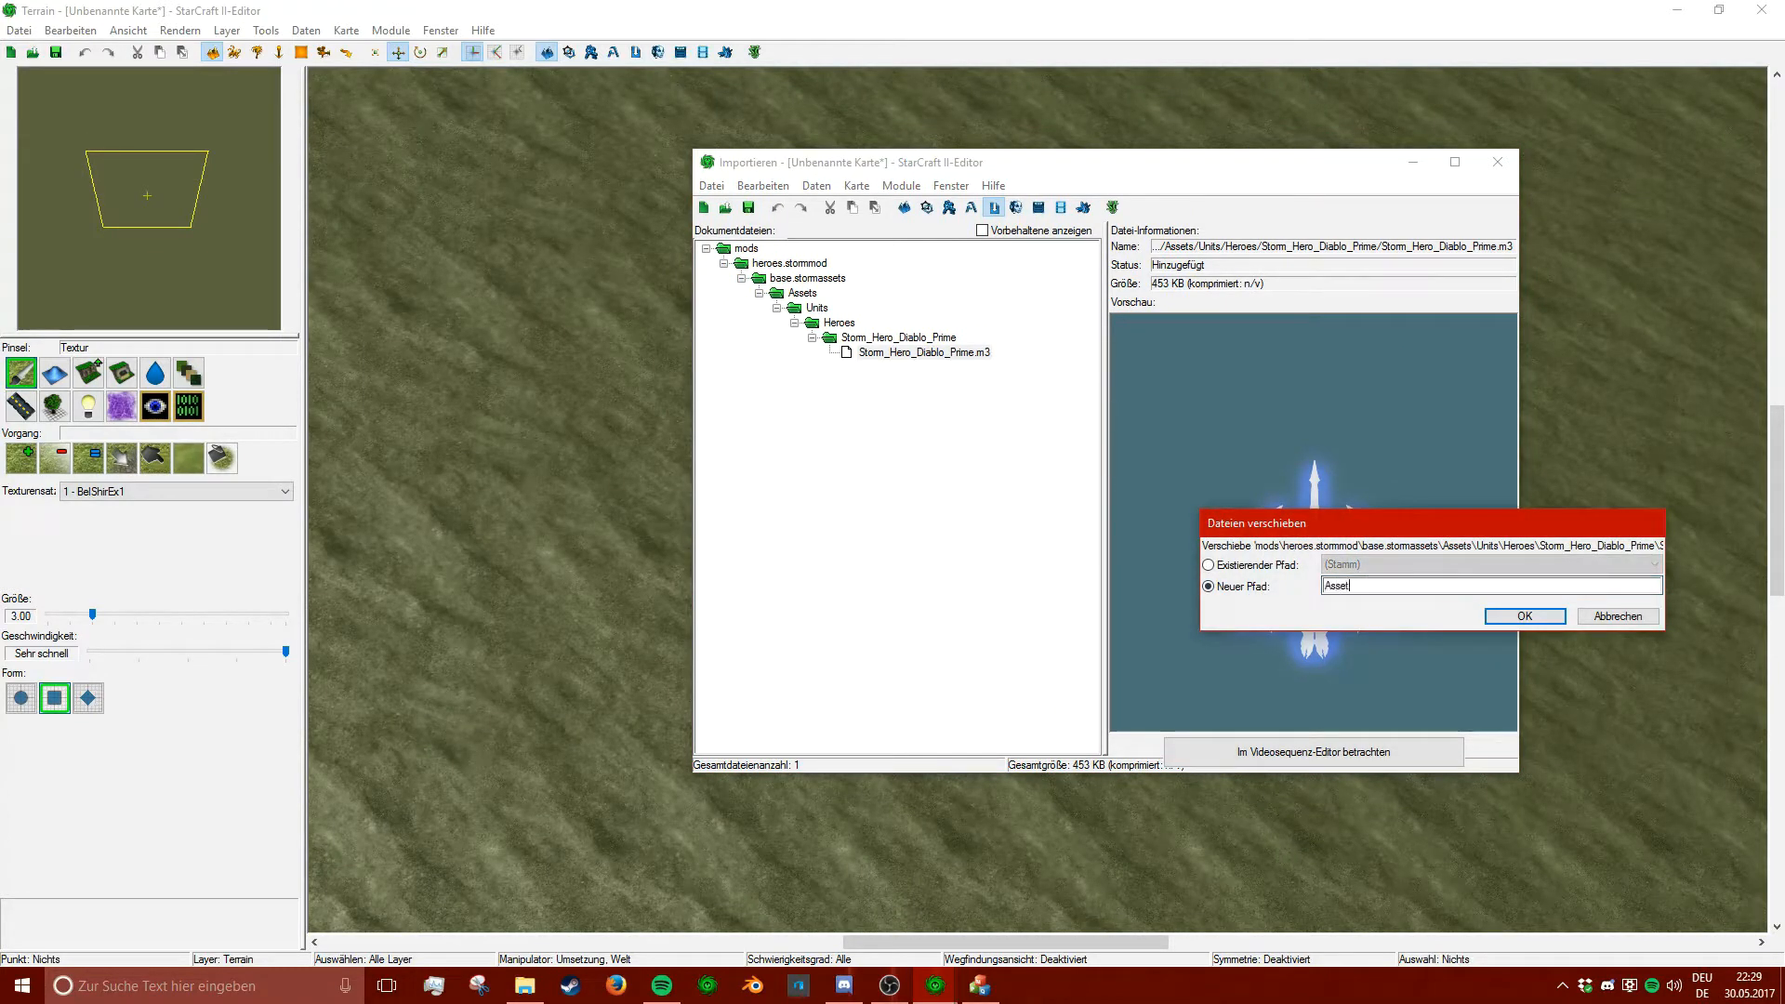
text(s/Models/Heroes/)
key(Return)
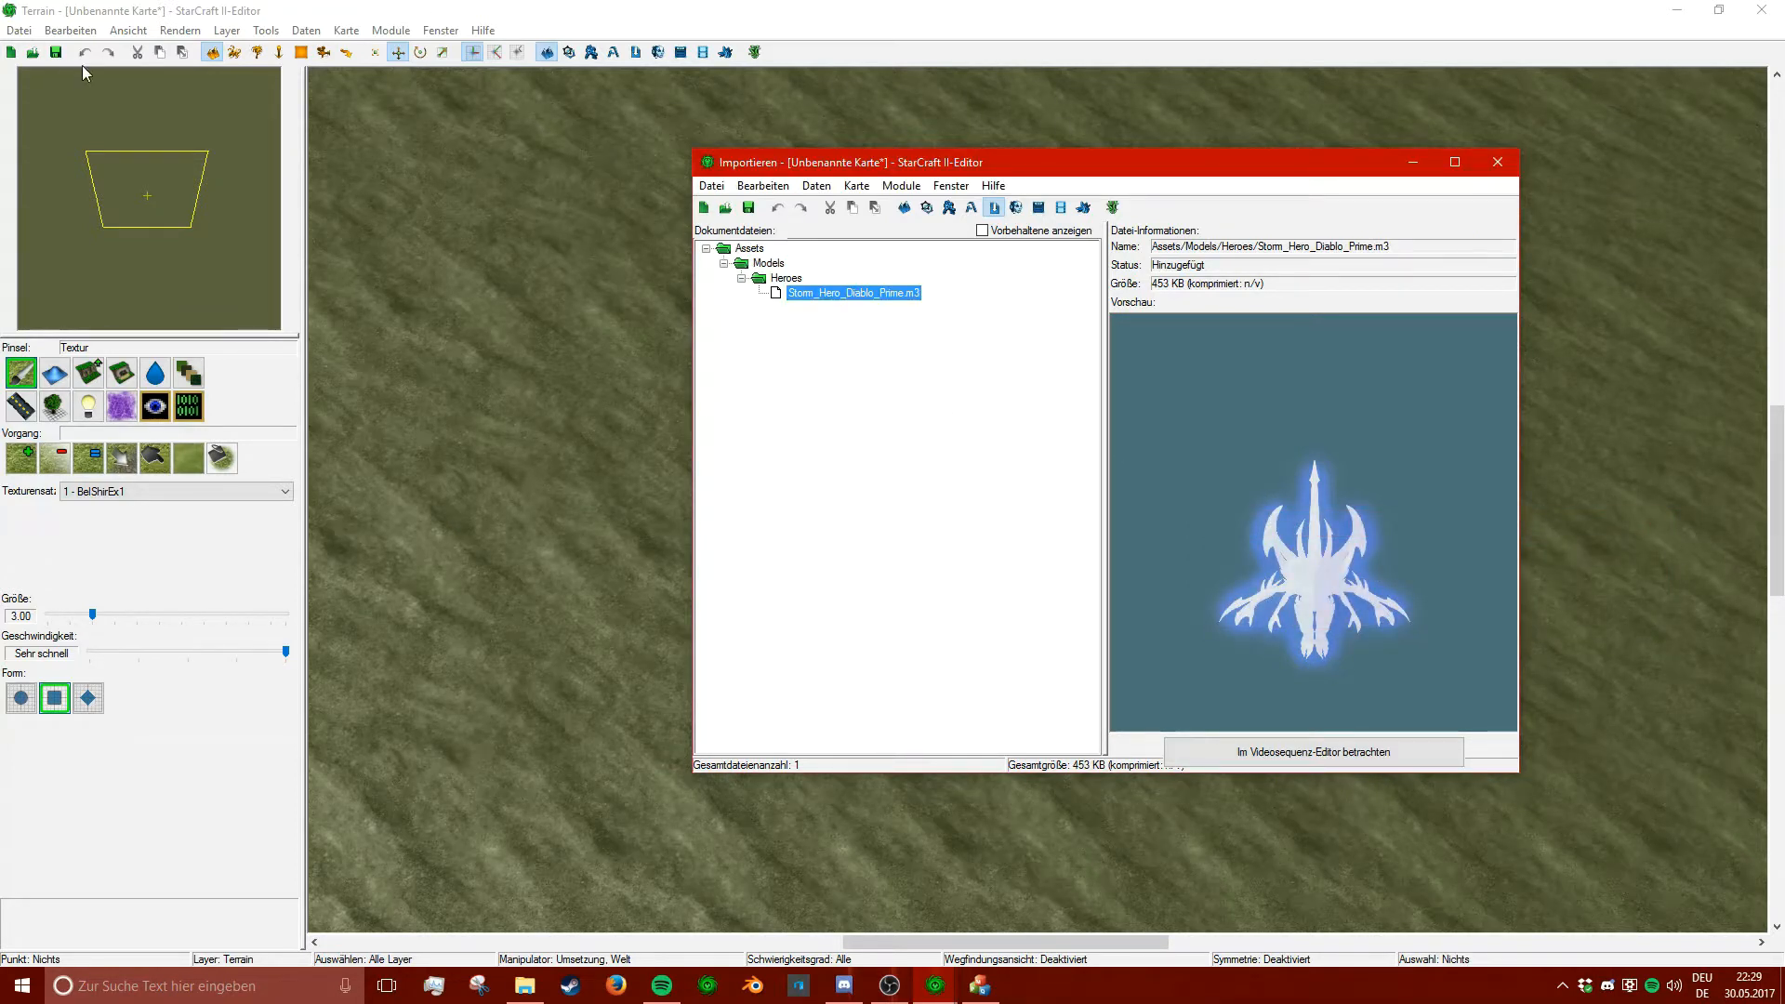
- Save the map under the name Tutorial in the HotS Assts folder
click(711, 185)
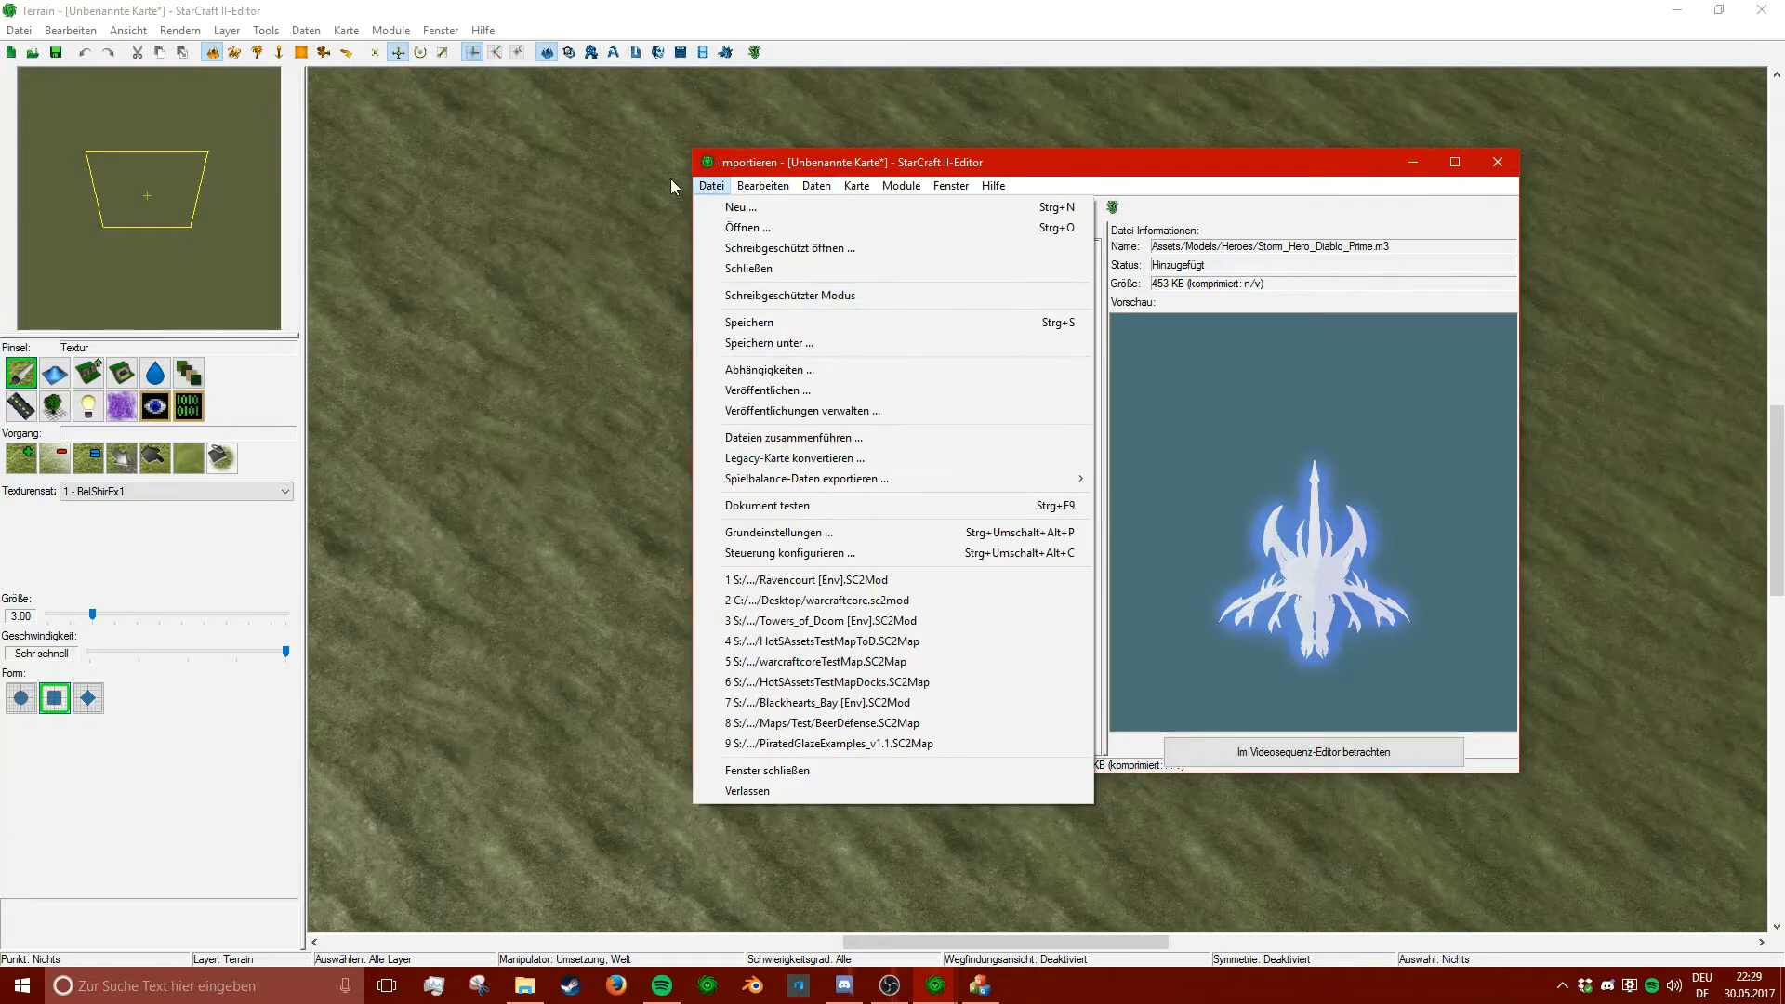
click(755, 343)
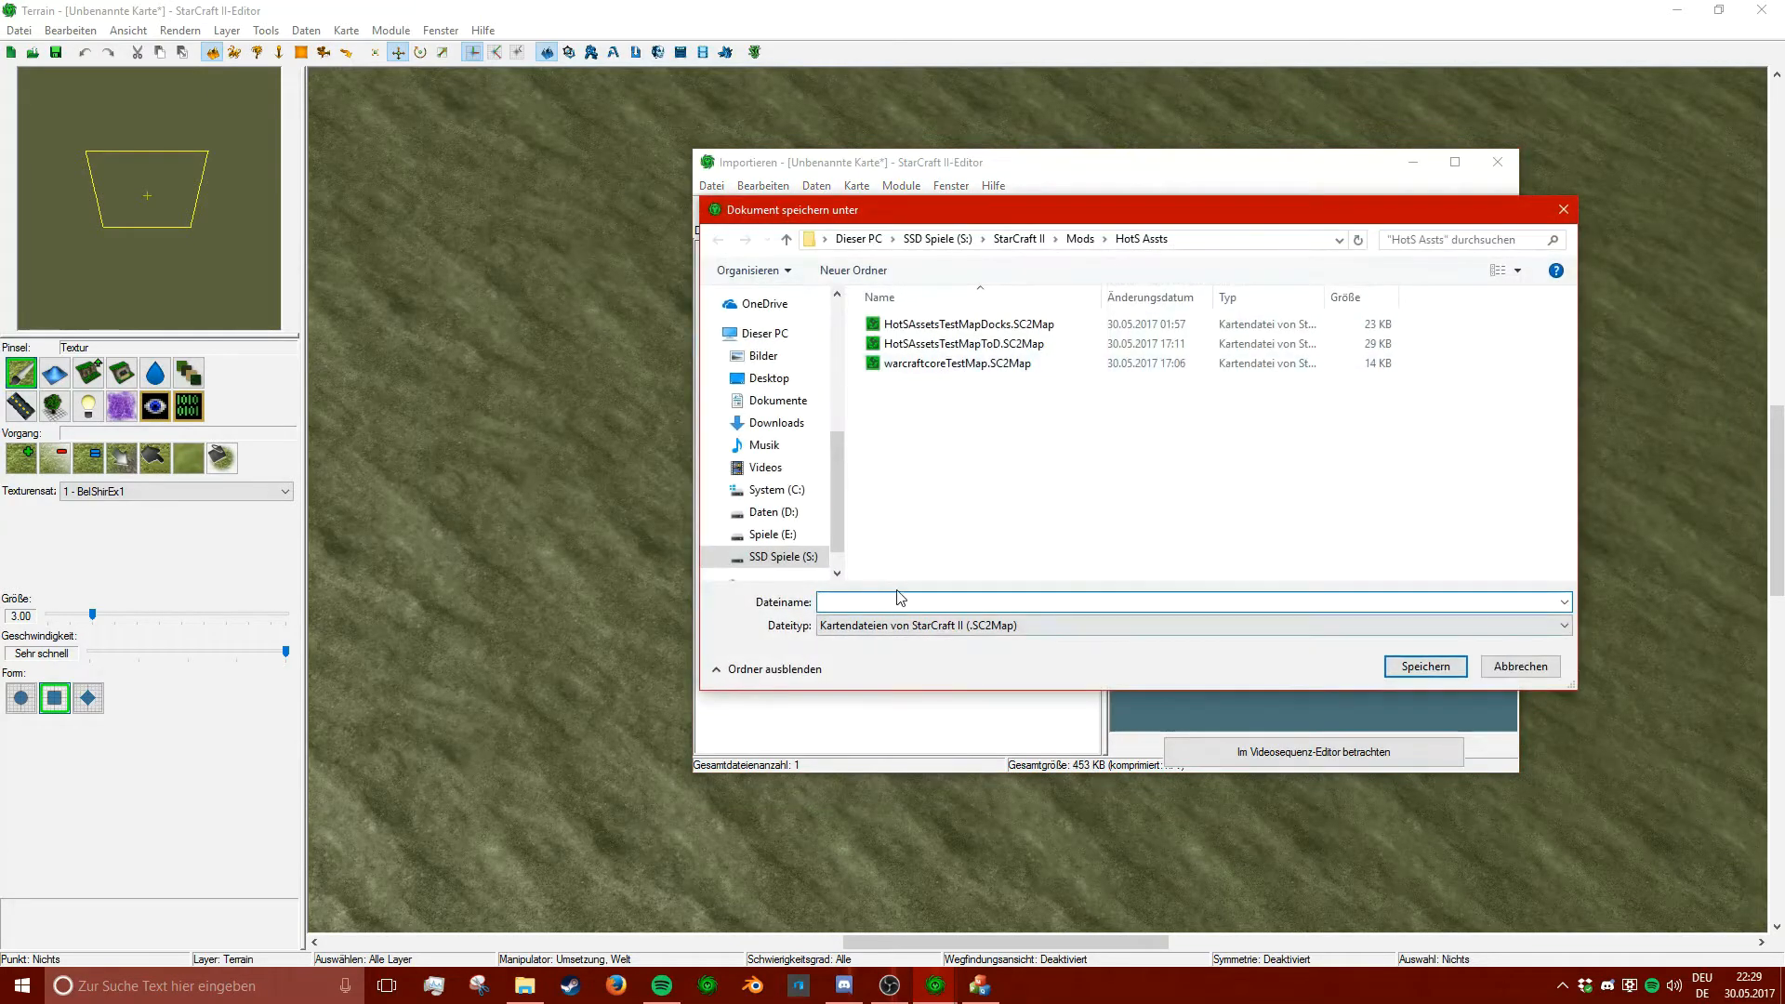
text(Tutorial)
key(Return)
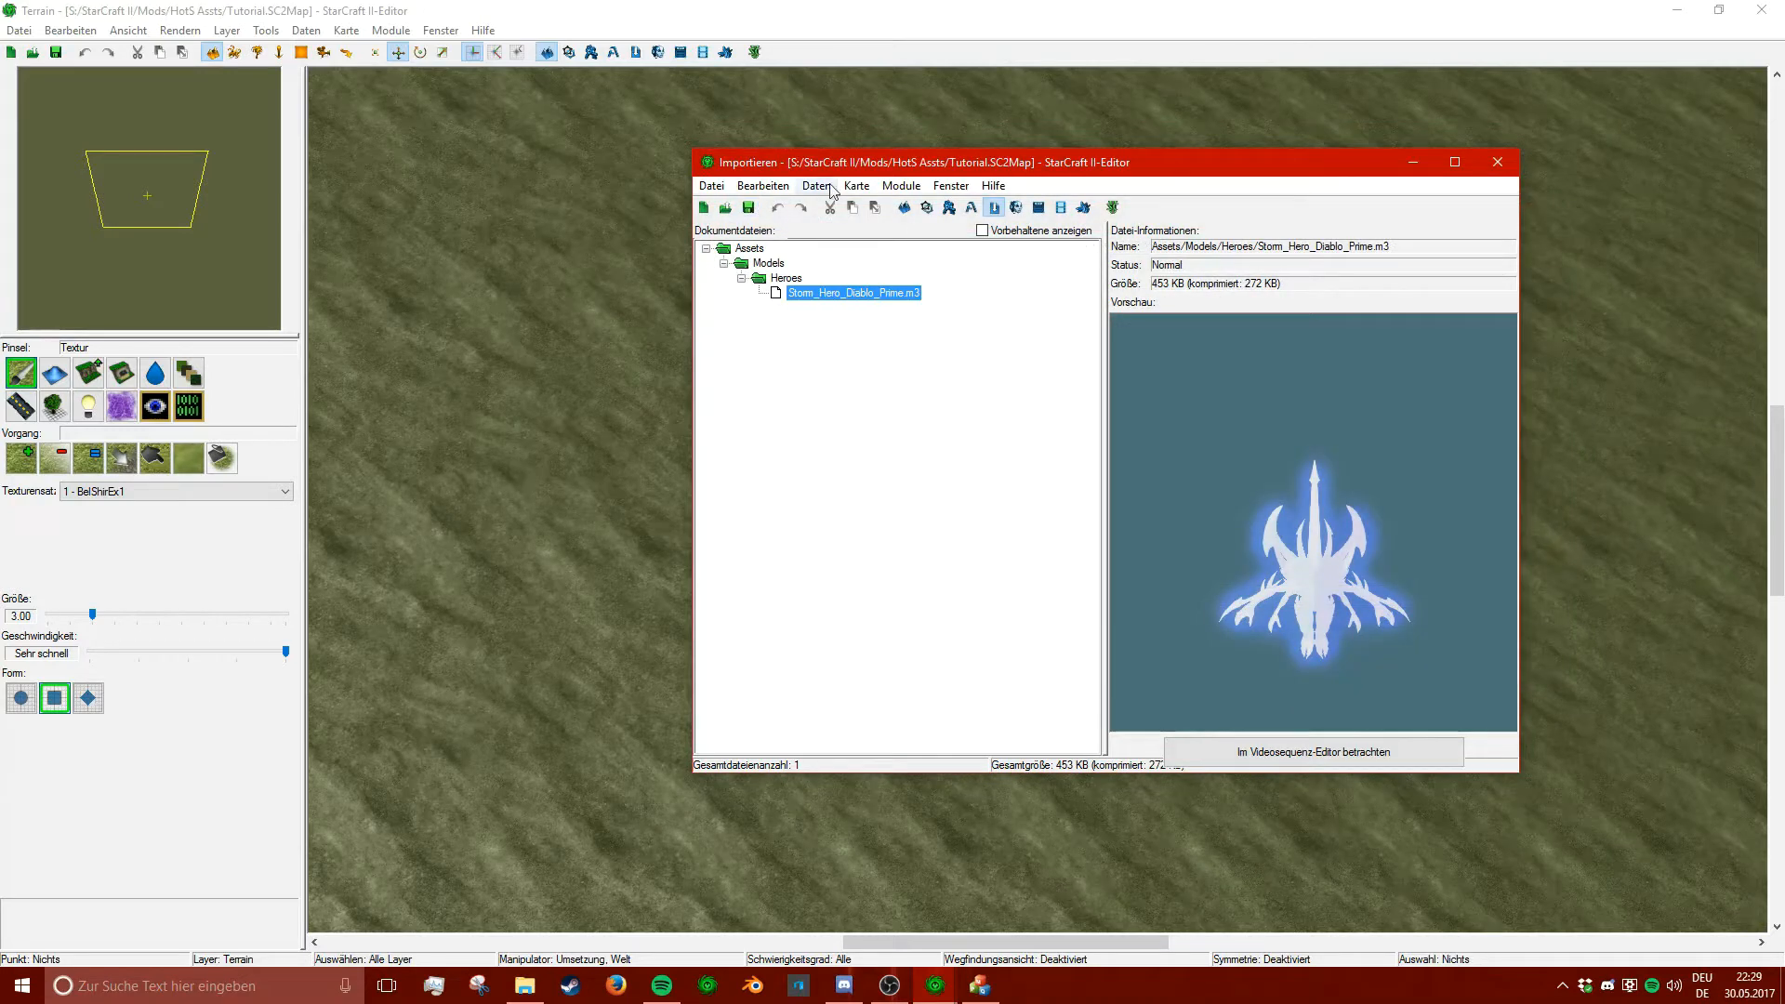
- Open the Cutscene Editor, filter its files by diablo and preview the Storm_Hero_Diablo_Prime model from Assets/Models/Heroes in the scene
click(704, 53)
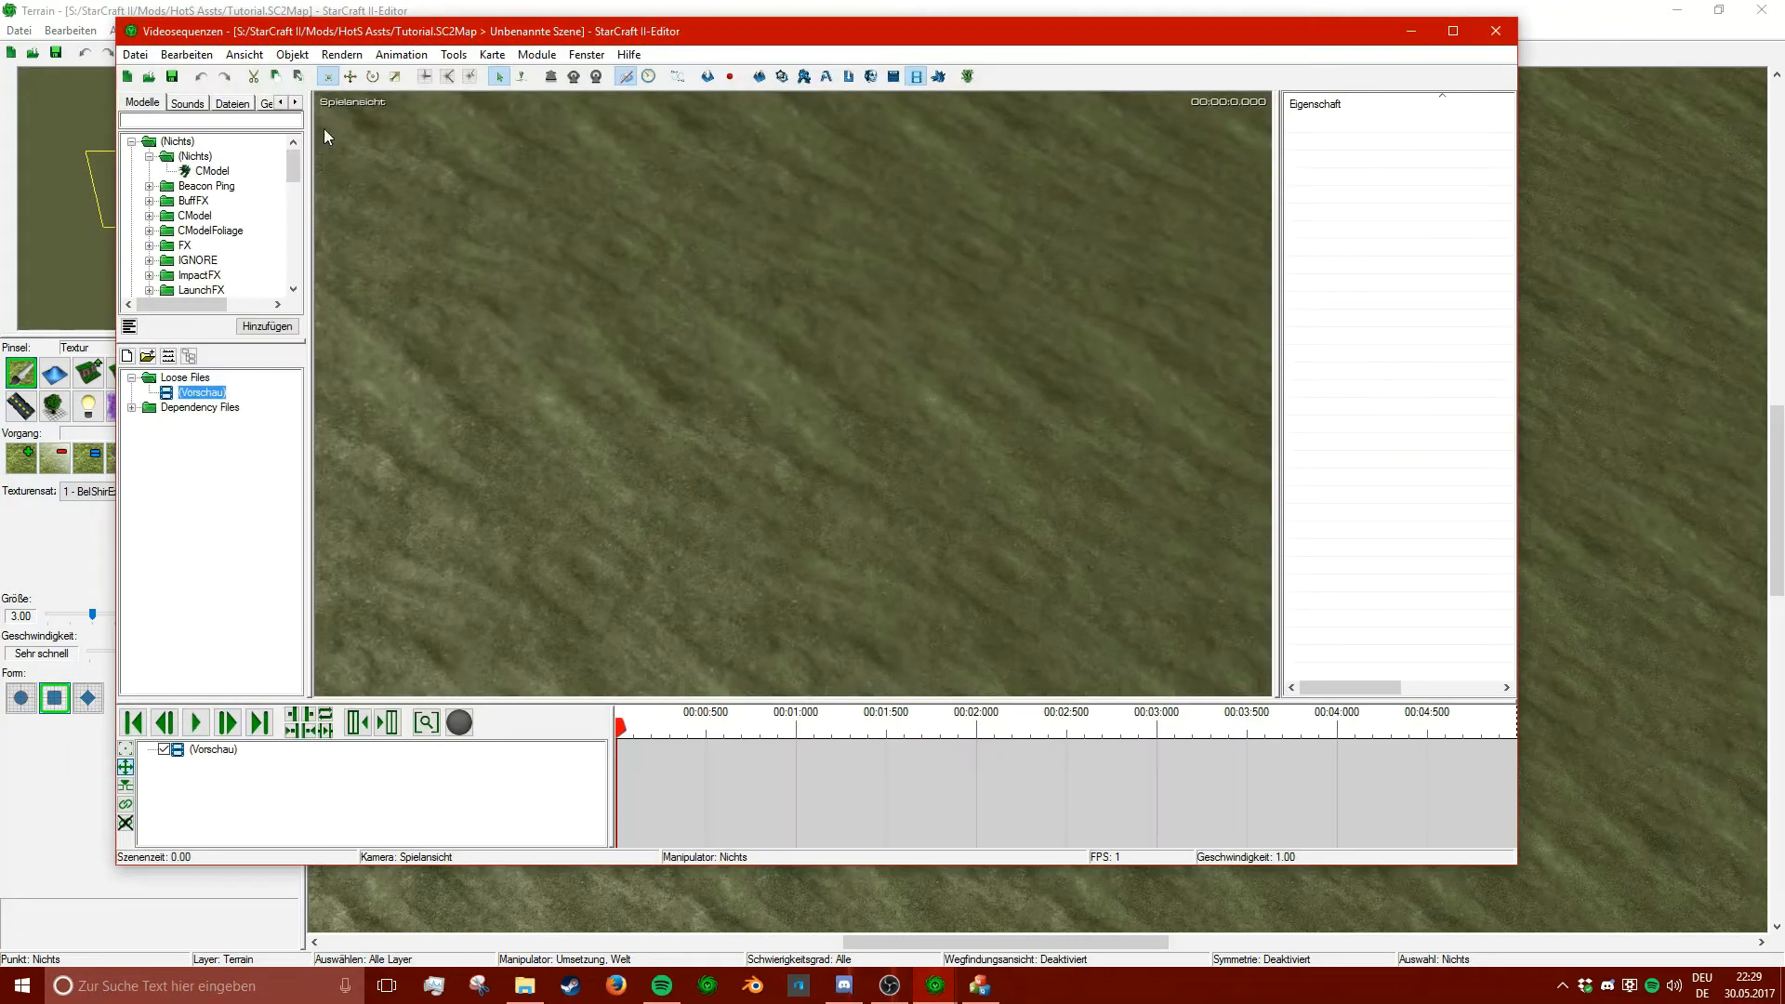
click(244, 105)
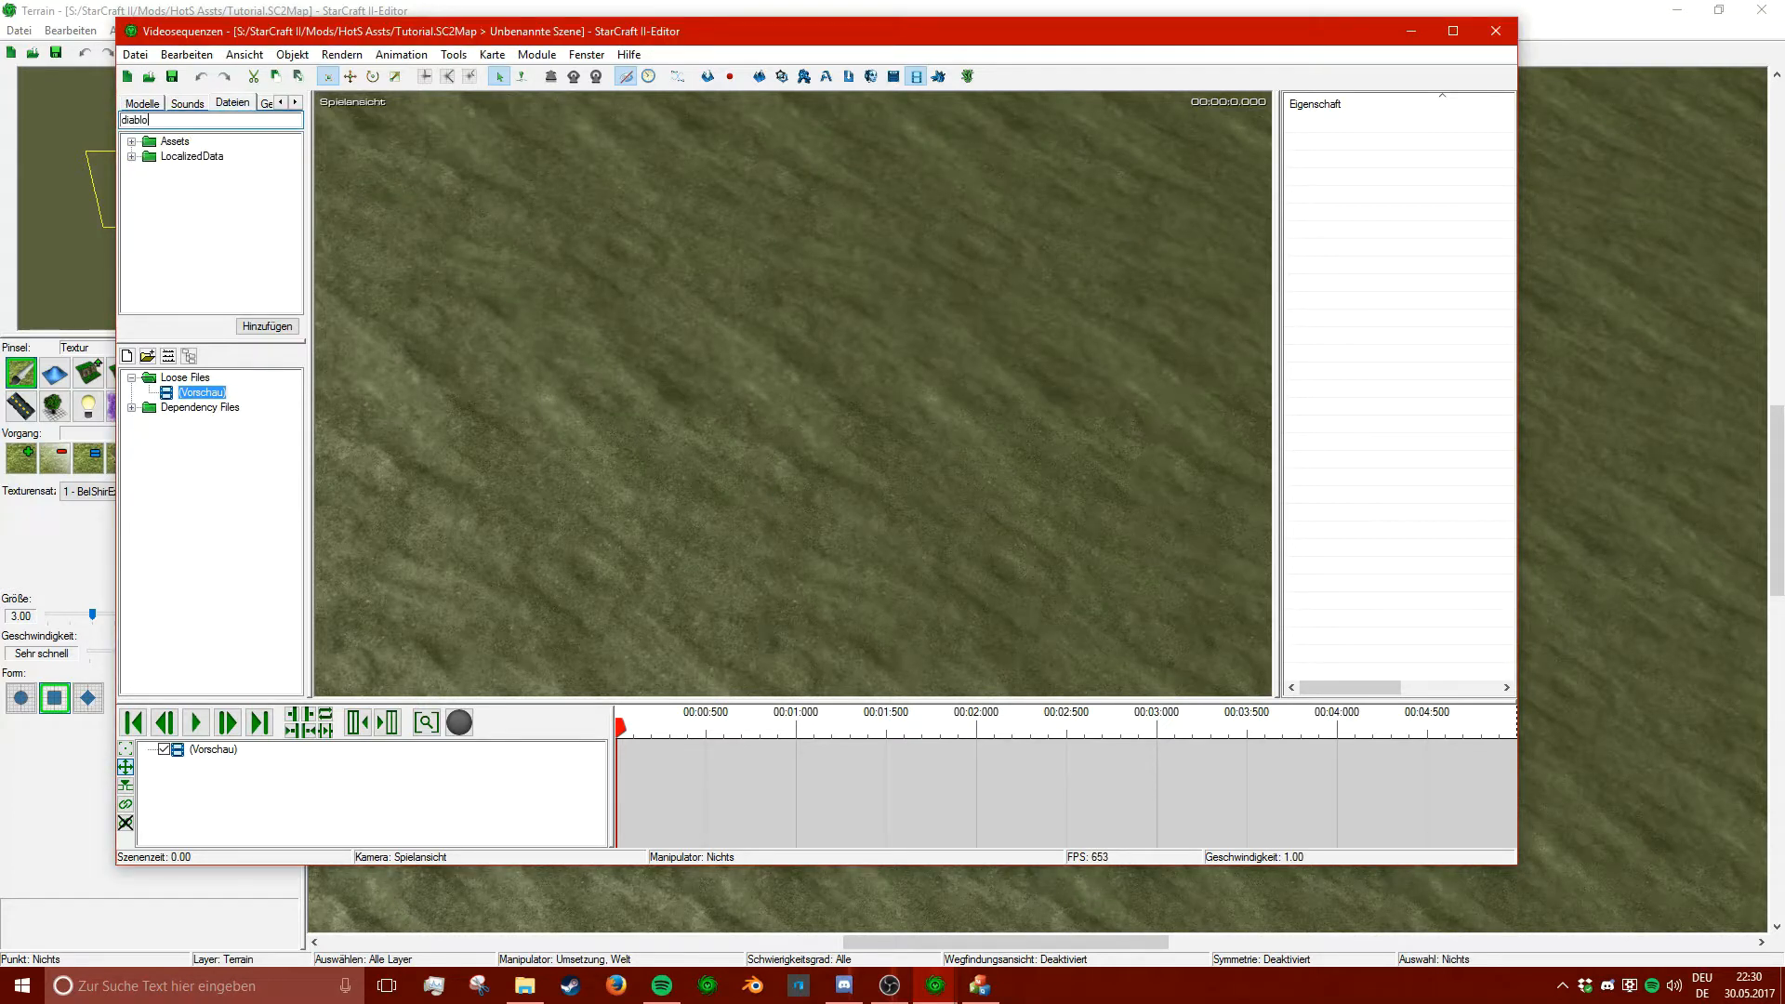
click(132, 142)
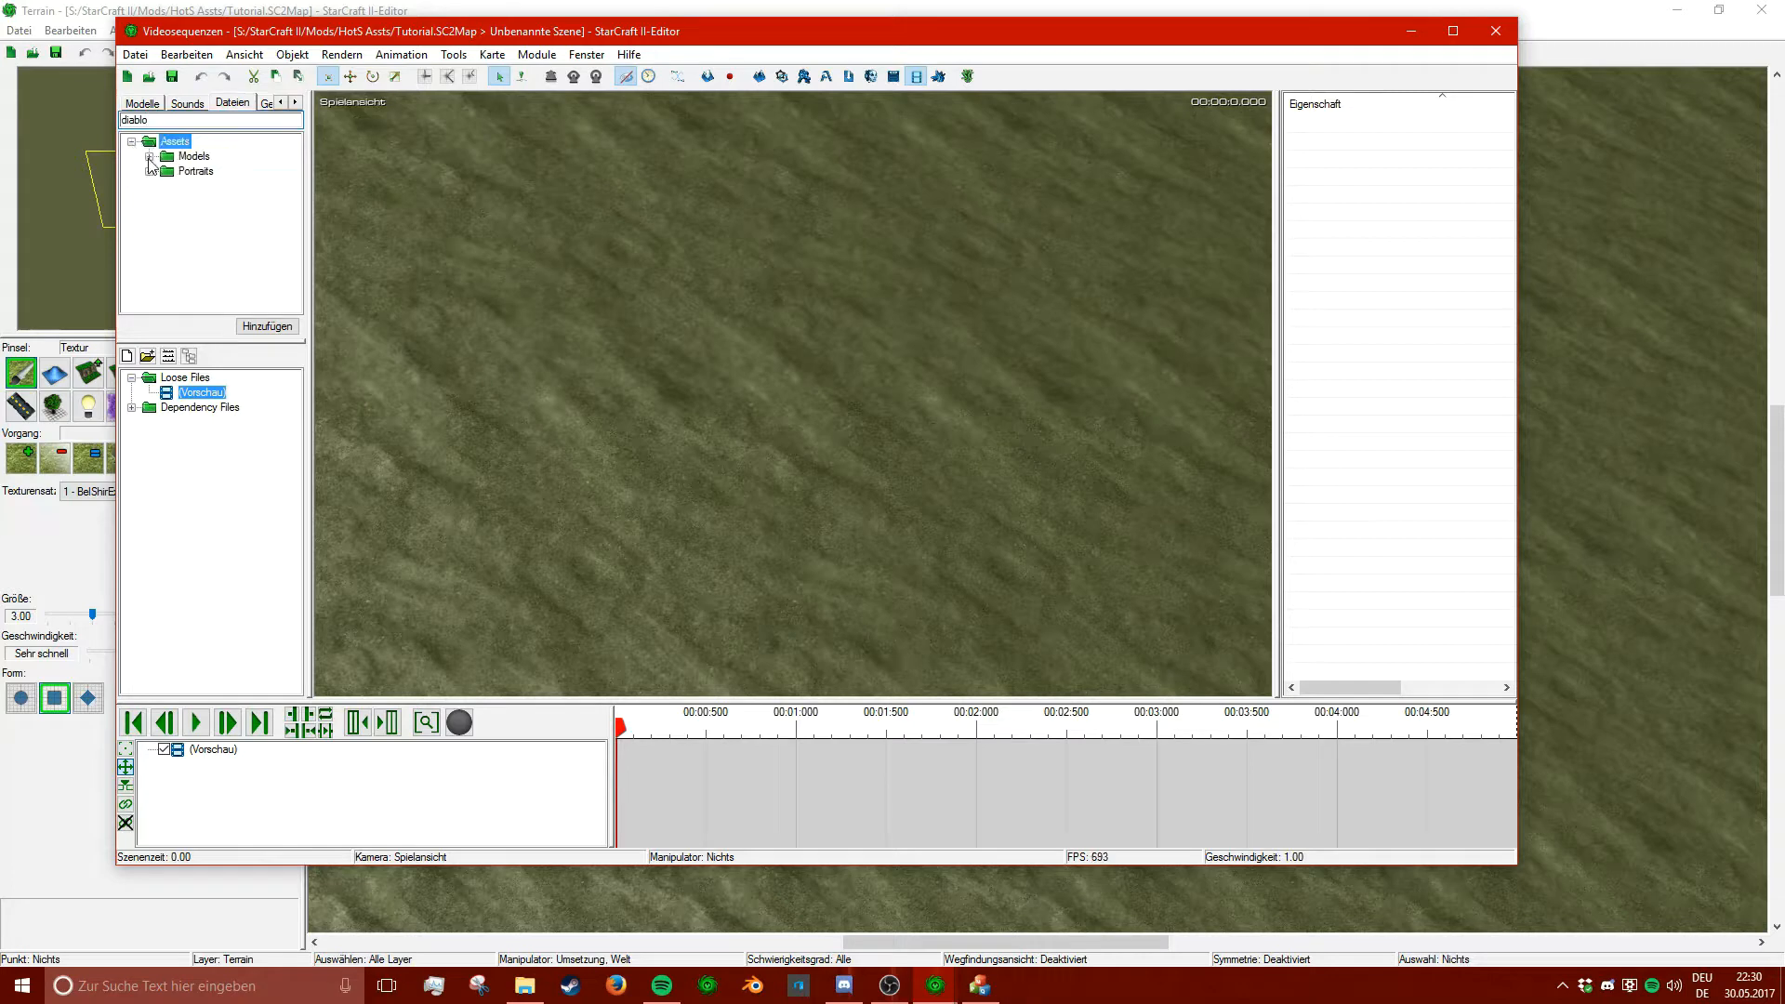
click(148, 157)
click(167, 185)
click(167, 171)
click(247, 189)
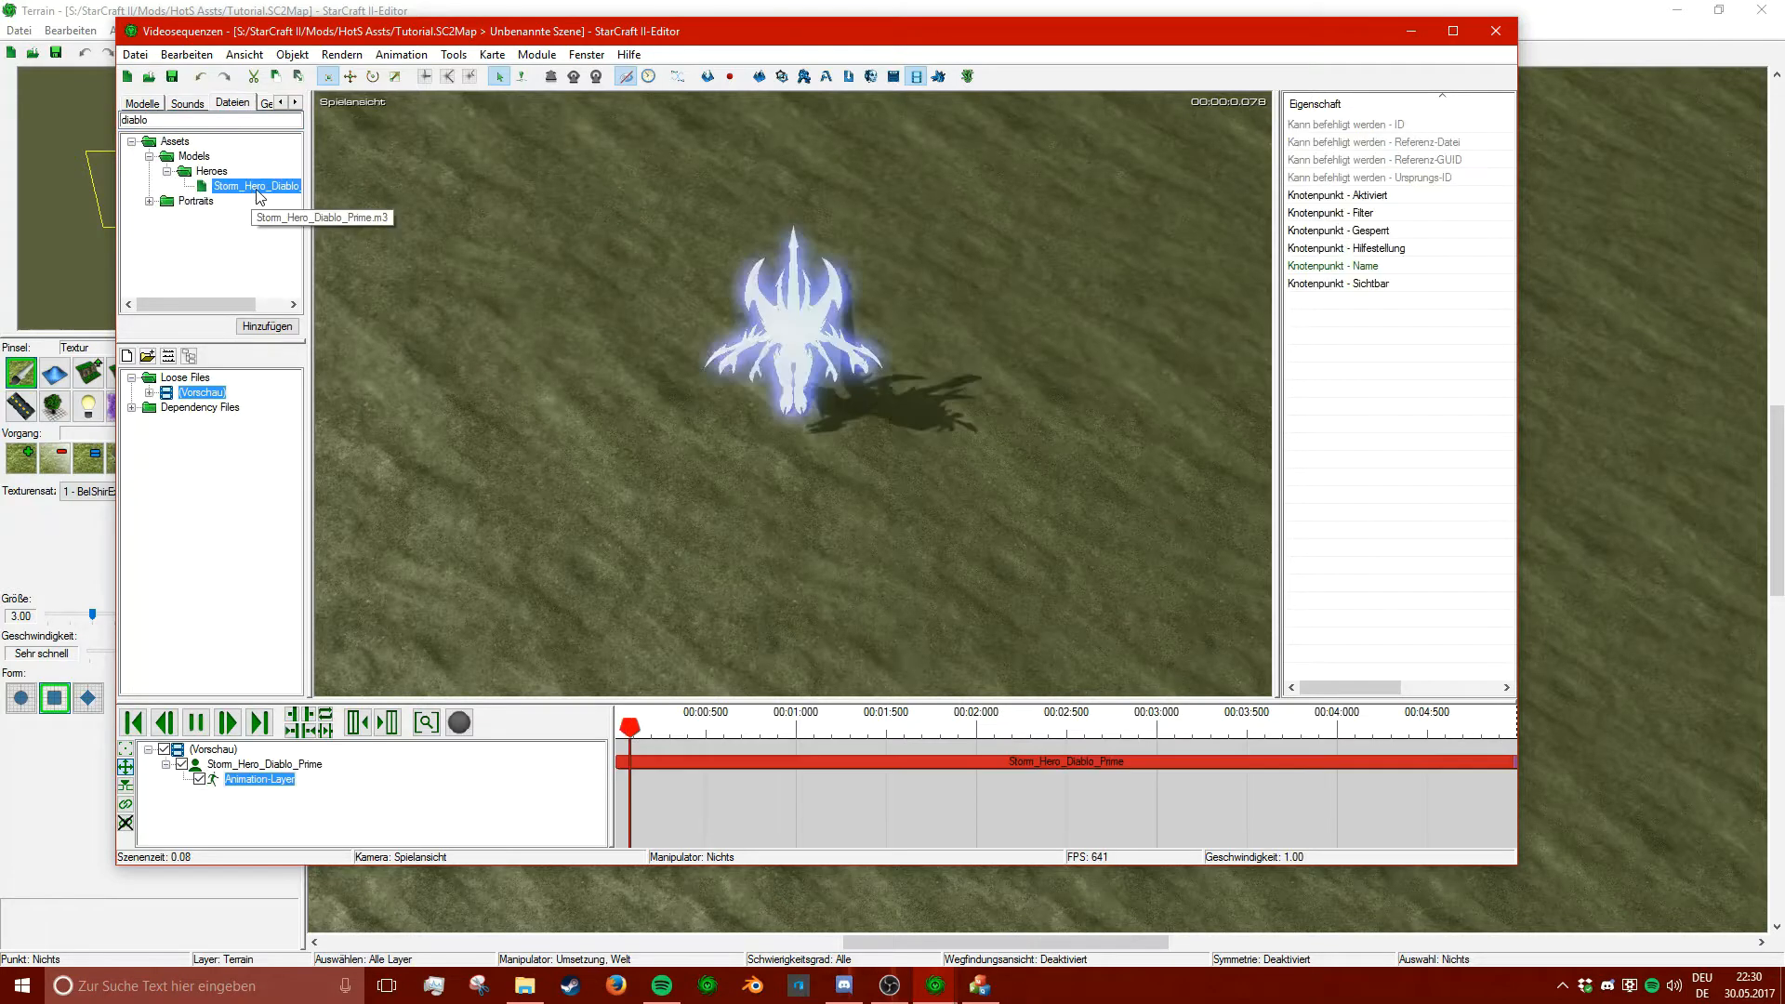
- Examine the Diablo Prime model from several angles in the preview scene with playback paused
scroll(583, 312, up, 3)
ctrl+right_drag(584, 312, 991, 350)
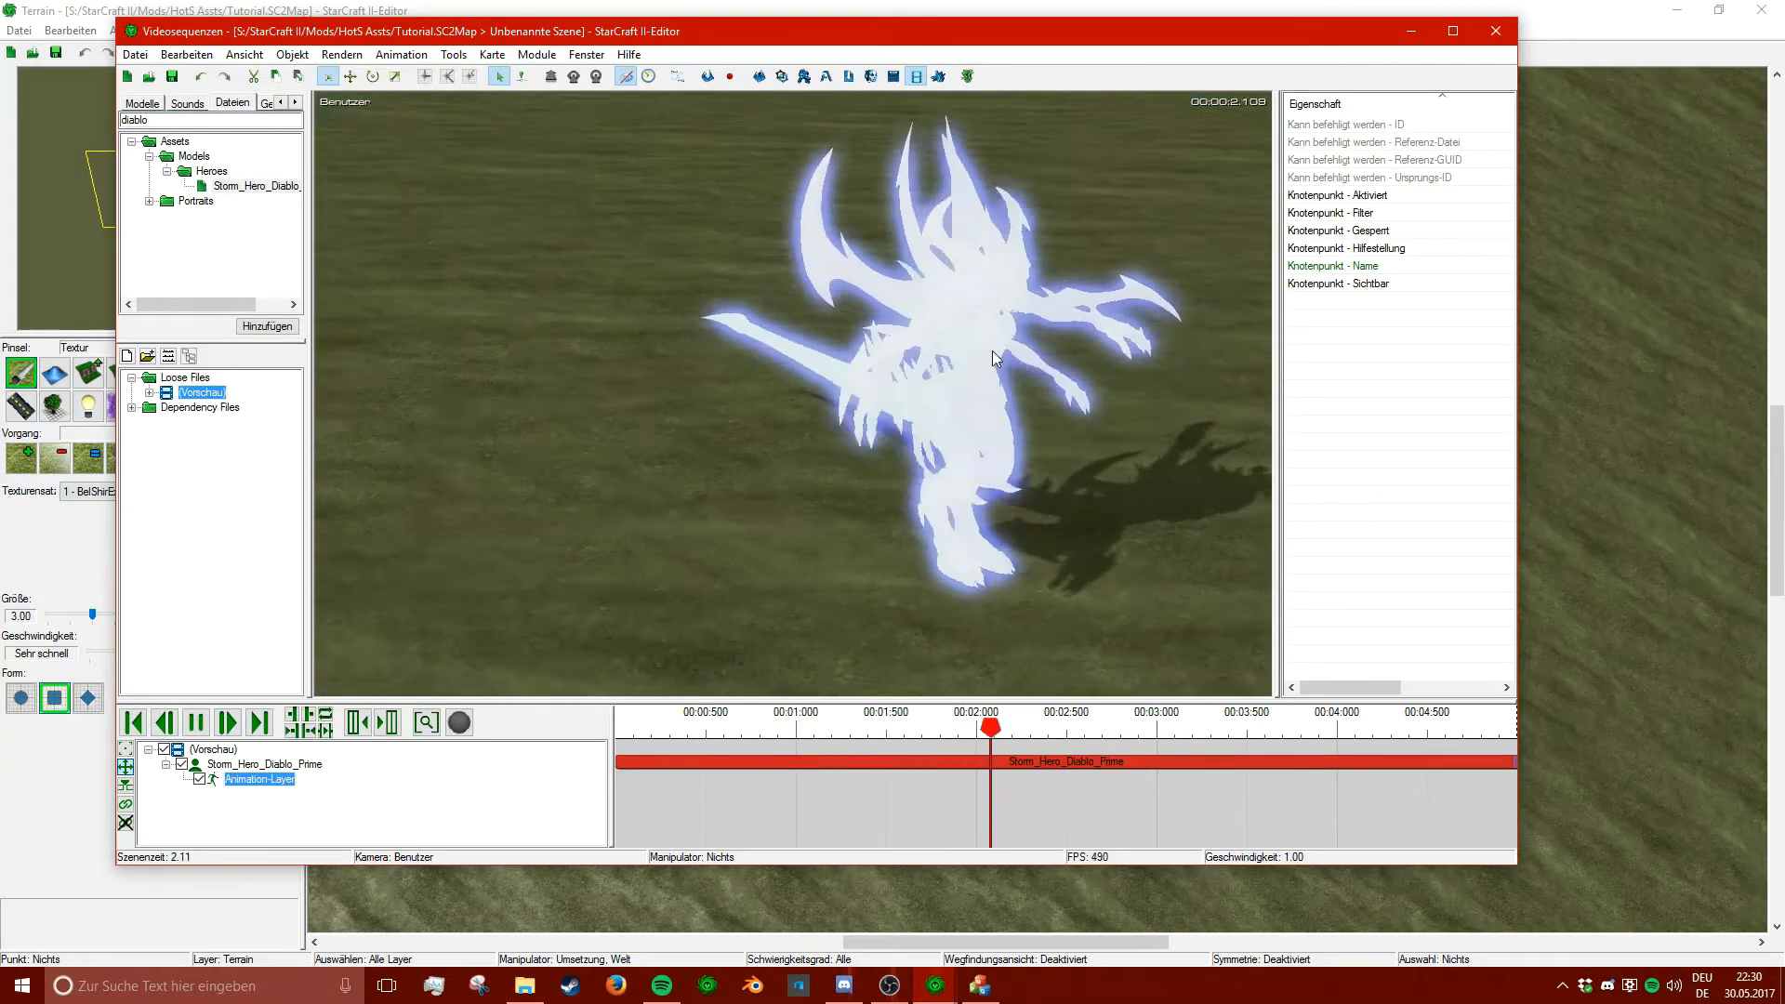
click(192, 727)
ctrl+right_drag(688, 465, 1106, 305)
click(872, 305)
click(861, 242)
ctrl+right_drag(958, 415, 677, 469)
scroll(688, 454, down, 2)
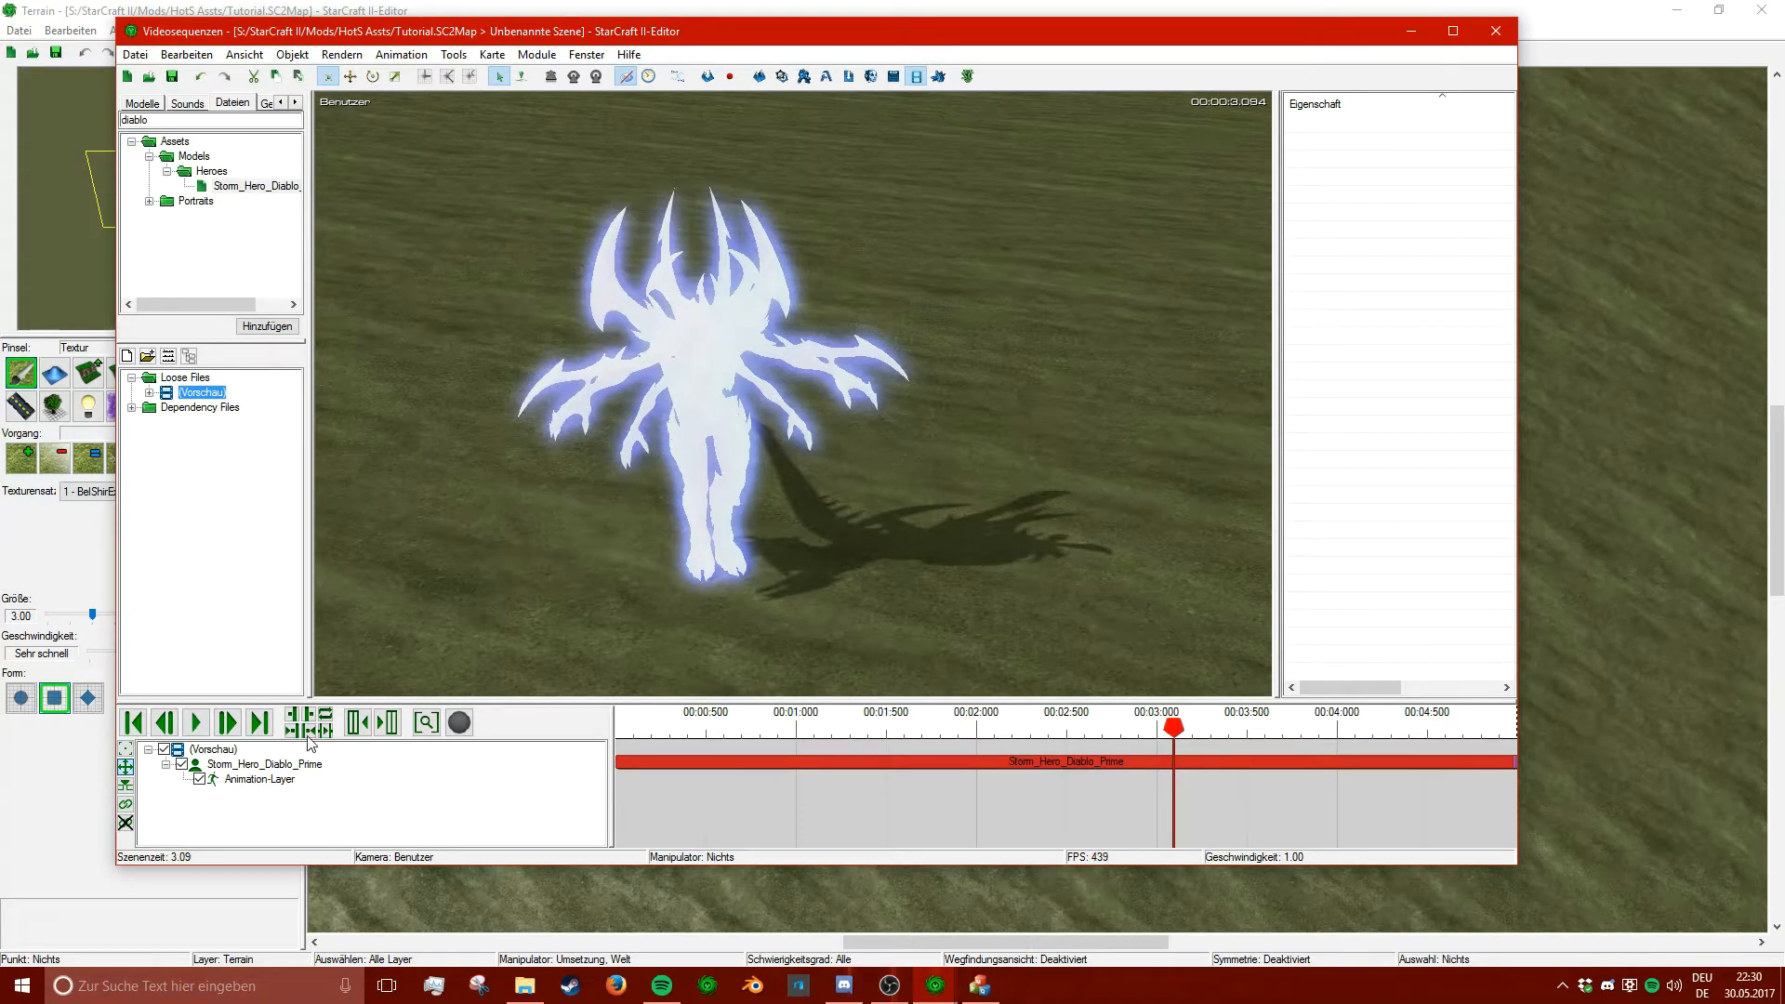
- Show the model data of Storm_Hero_Diablo_Prime and expand its materials down to the first material's entries
click(293, 763)
right_click(289, 764)
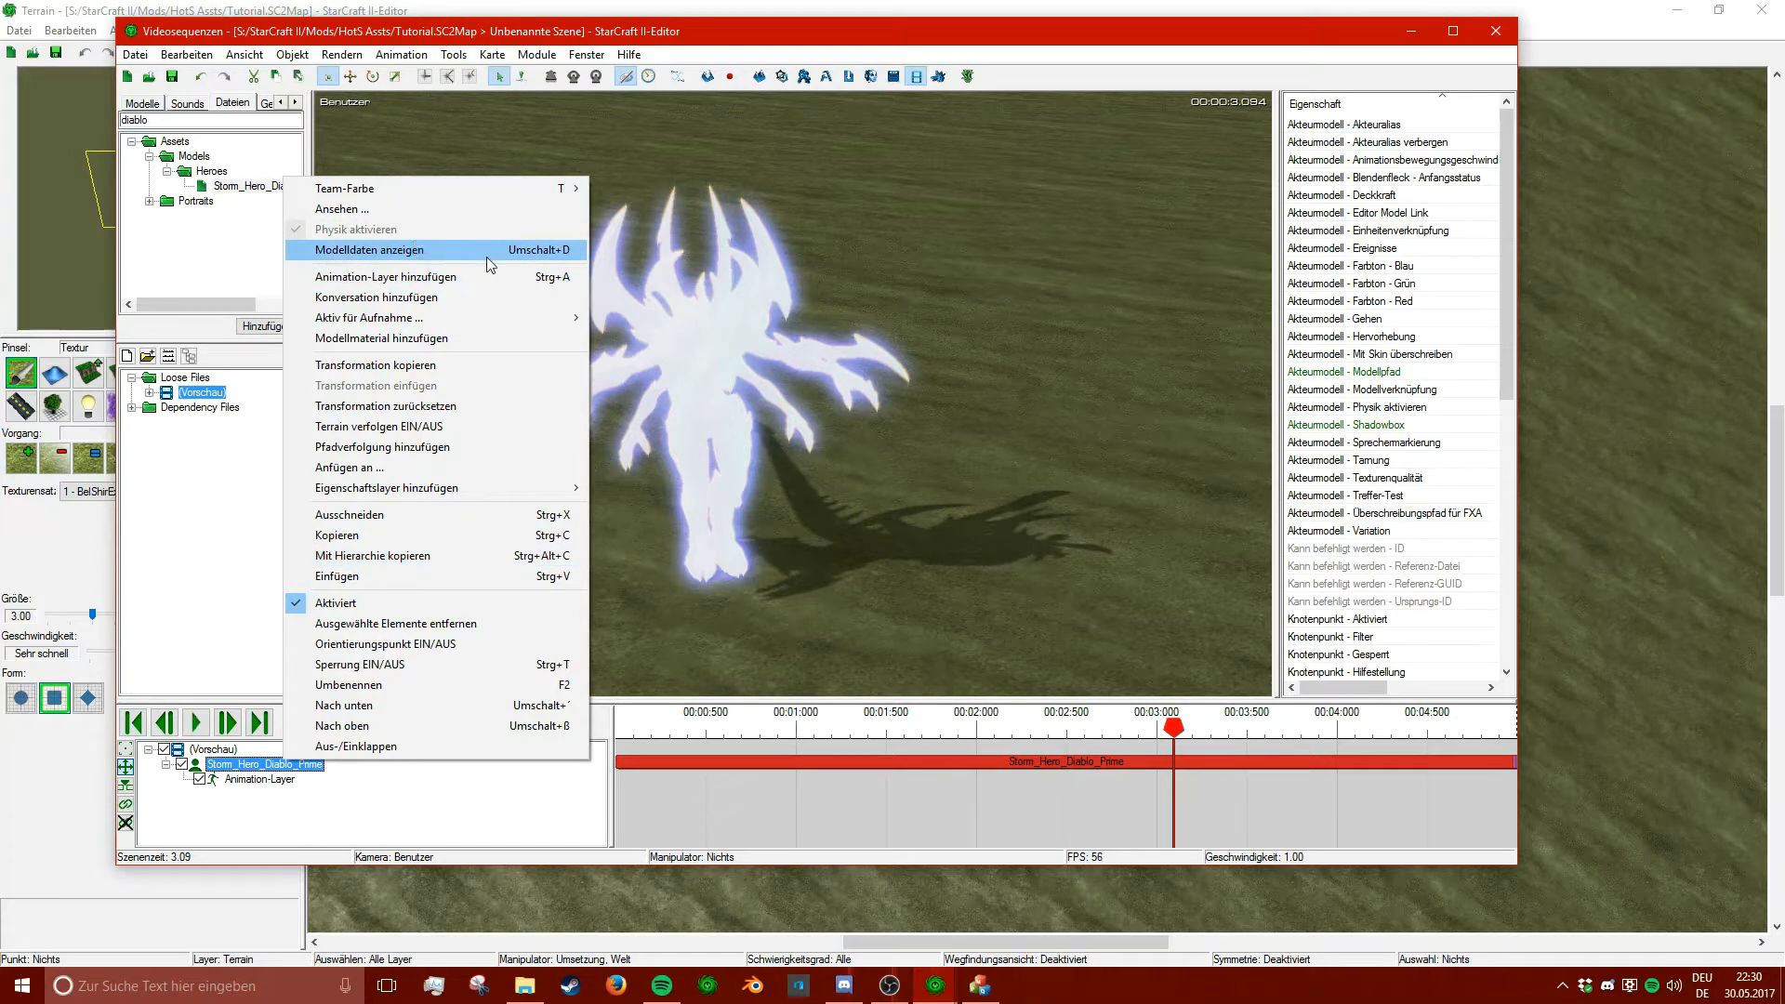
click(423, 252)
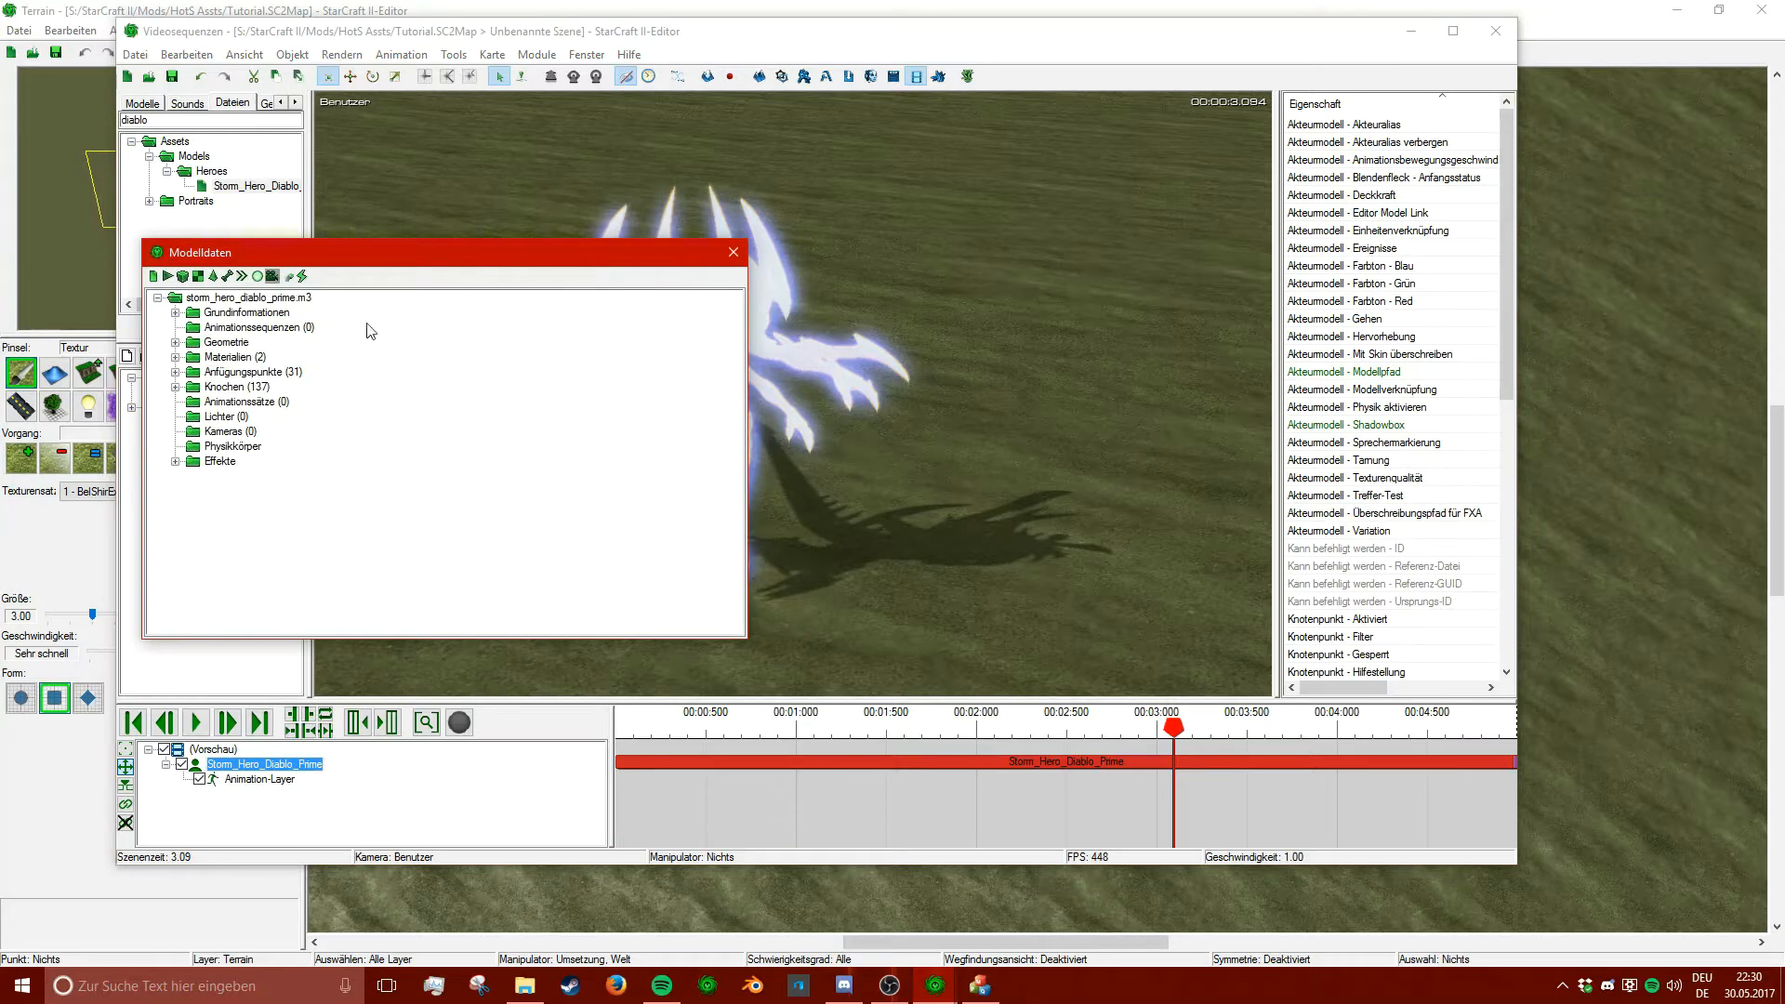
click(175, 357)
drag(368, 265, 526, 237)
click(353, 348)
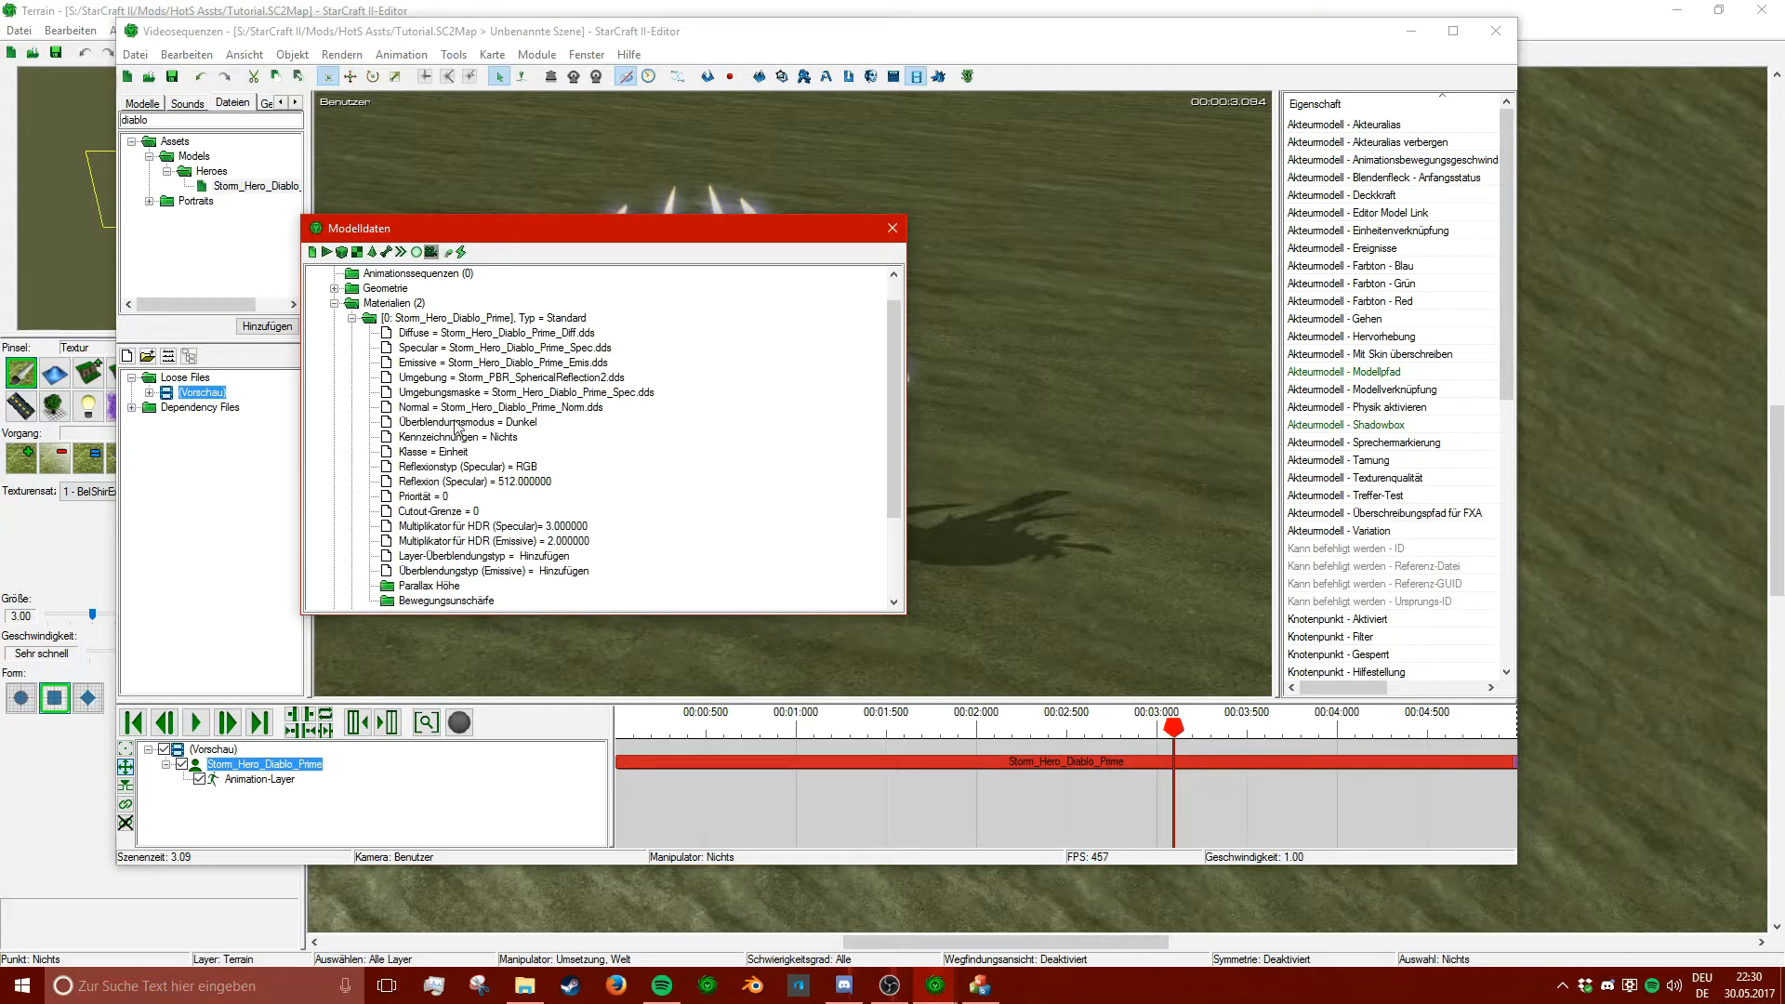
- Review the diffuse, specular, emissive, environment mask and normal texture files listed for the Storm_Hero_Diablo_Prime material
click(526, 334)
click(566, 348)
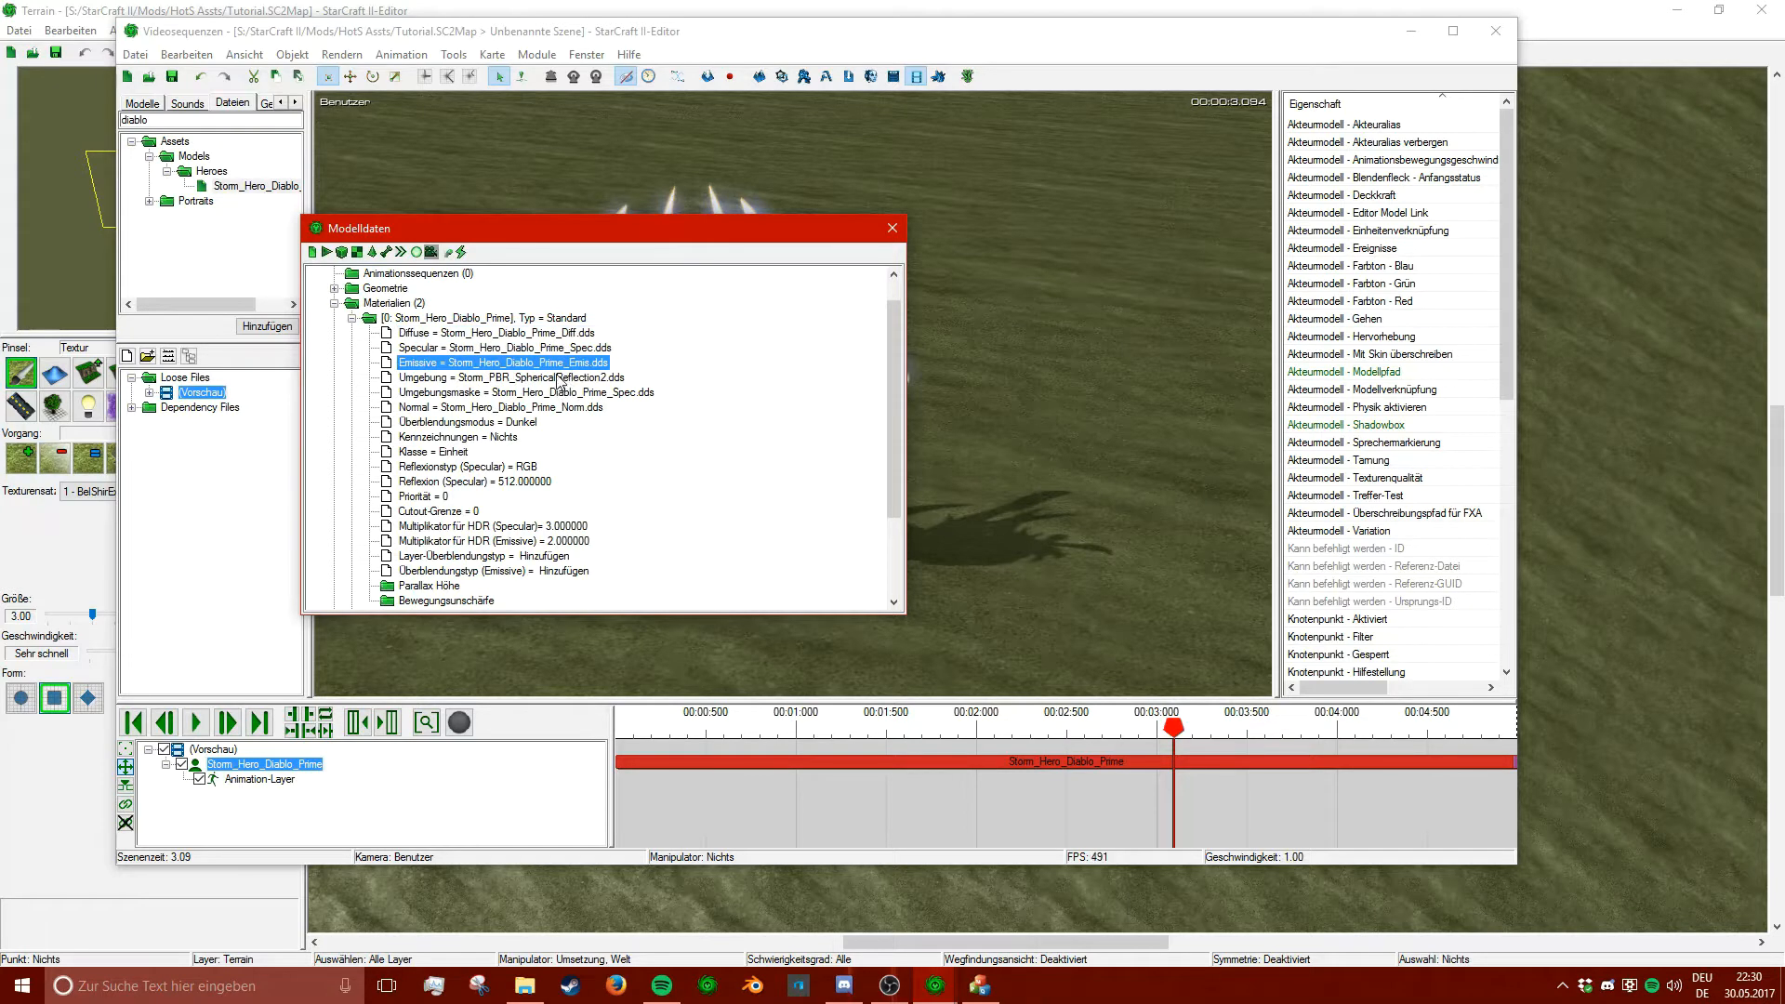
click(561, 392)
click(514, 334)
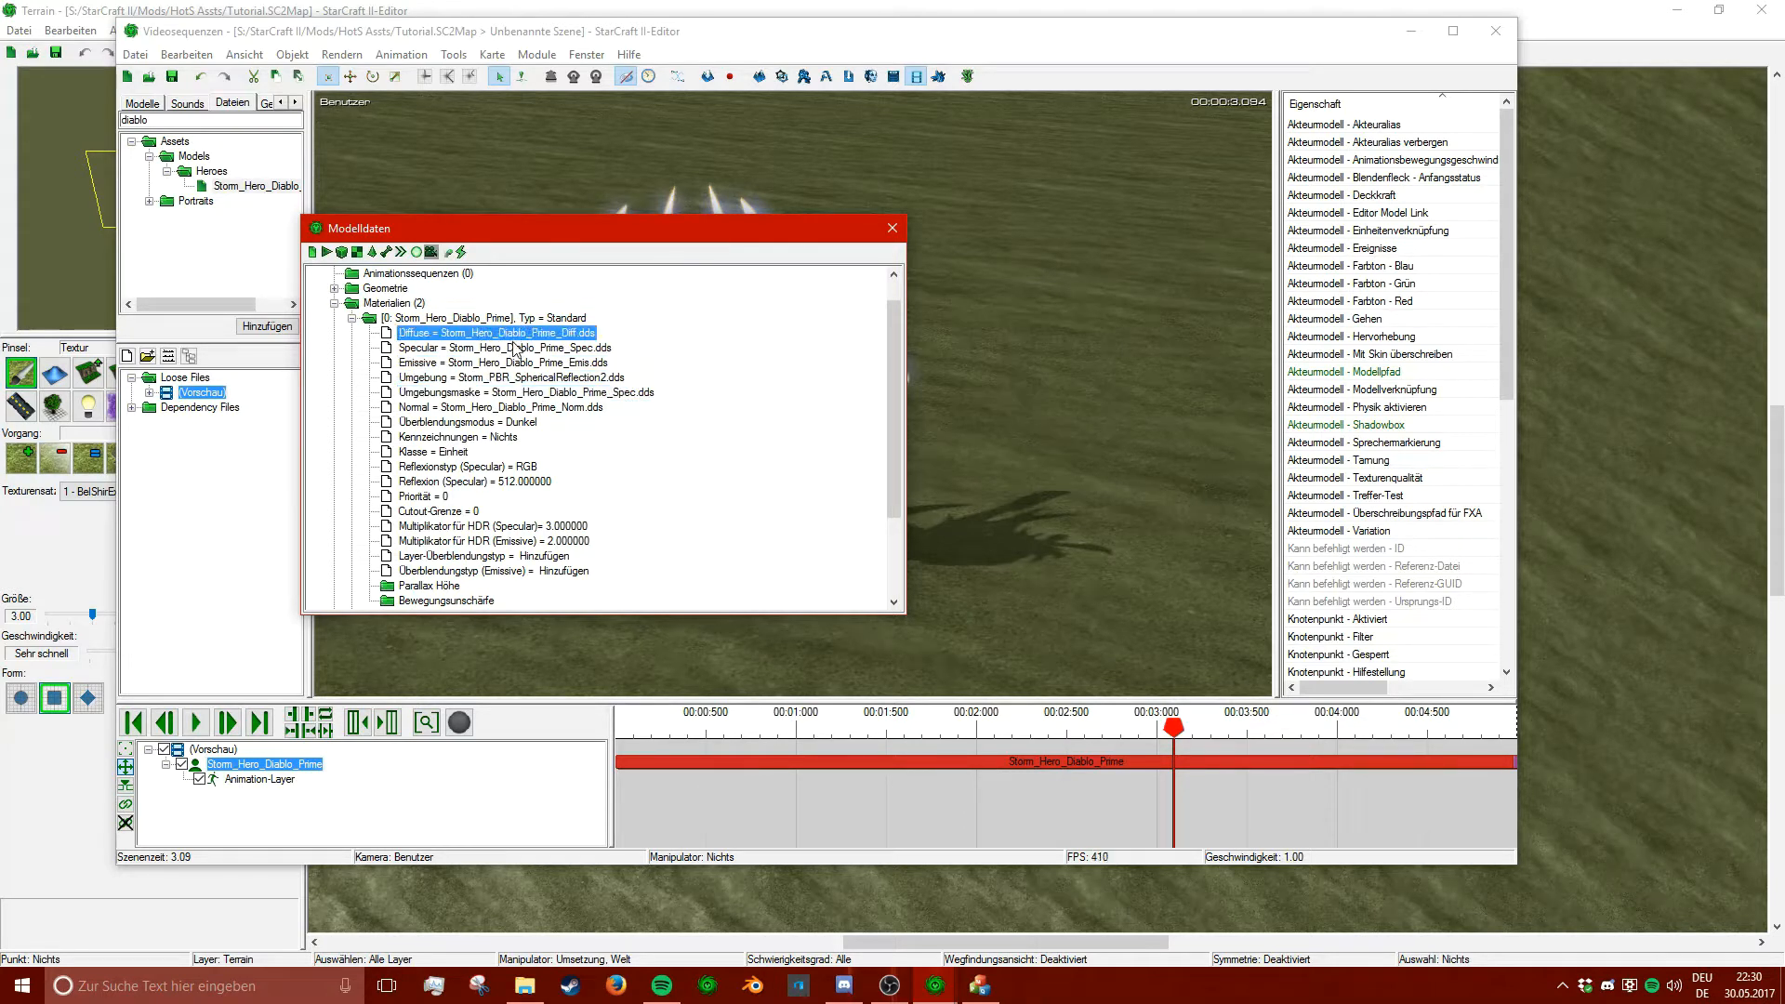
click(517, 349)
click(519, 363)
click(521, 392)
scroll(552, 437, down, 2)
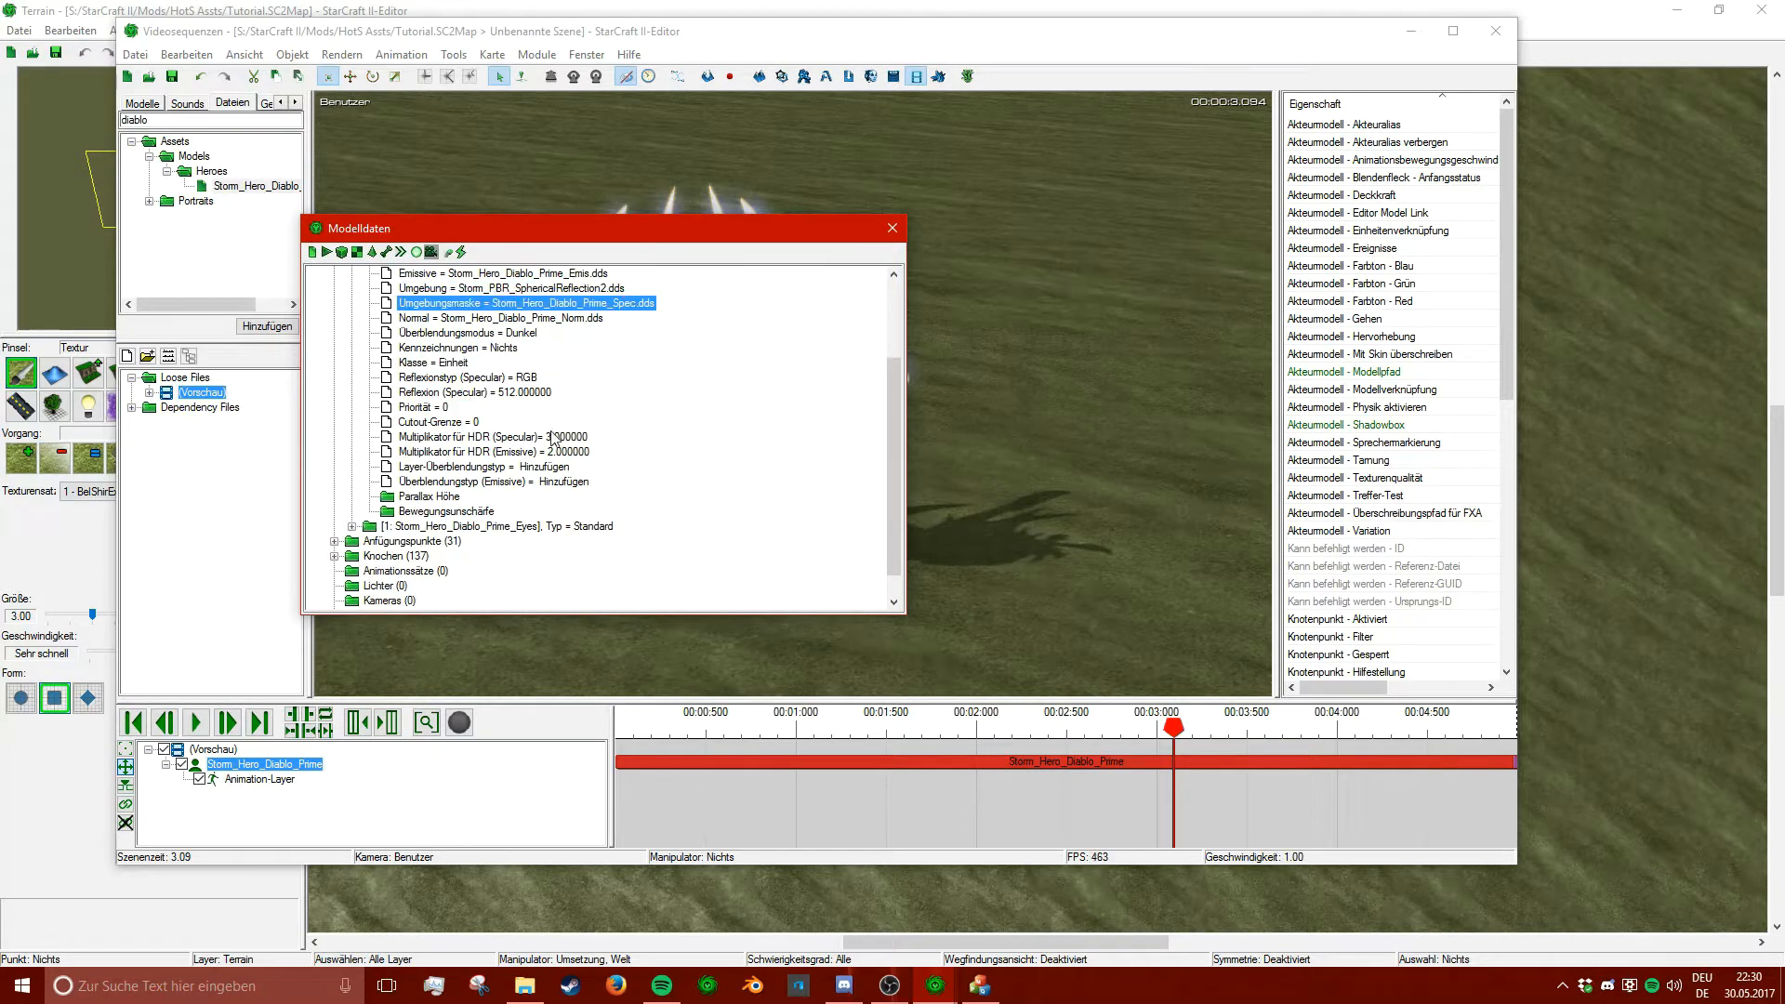
click(493, 321)
- Expand the Storm_Hero_Diablo_Prime_Eyes material and check which texture files it uses
click(351, 526)
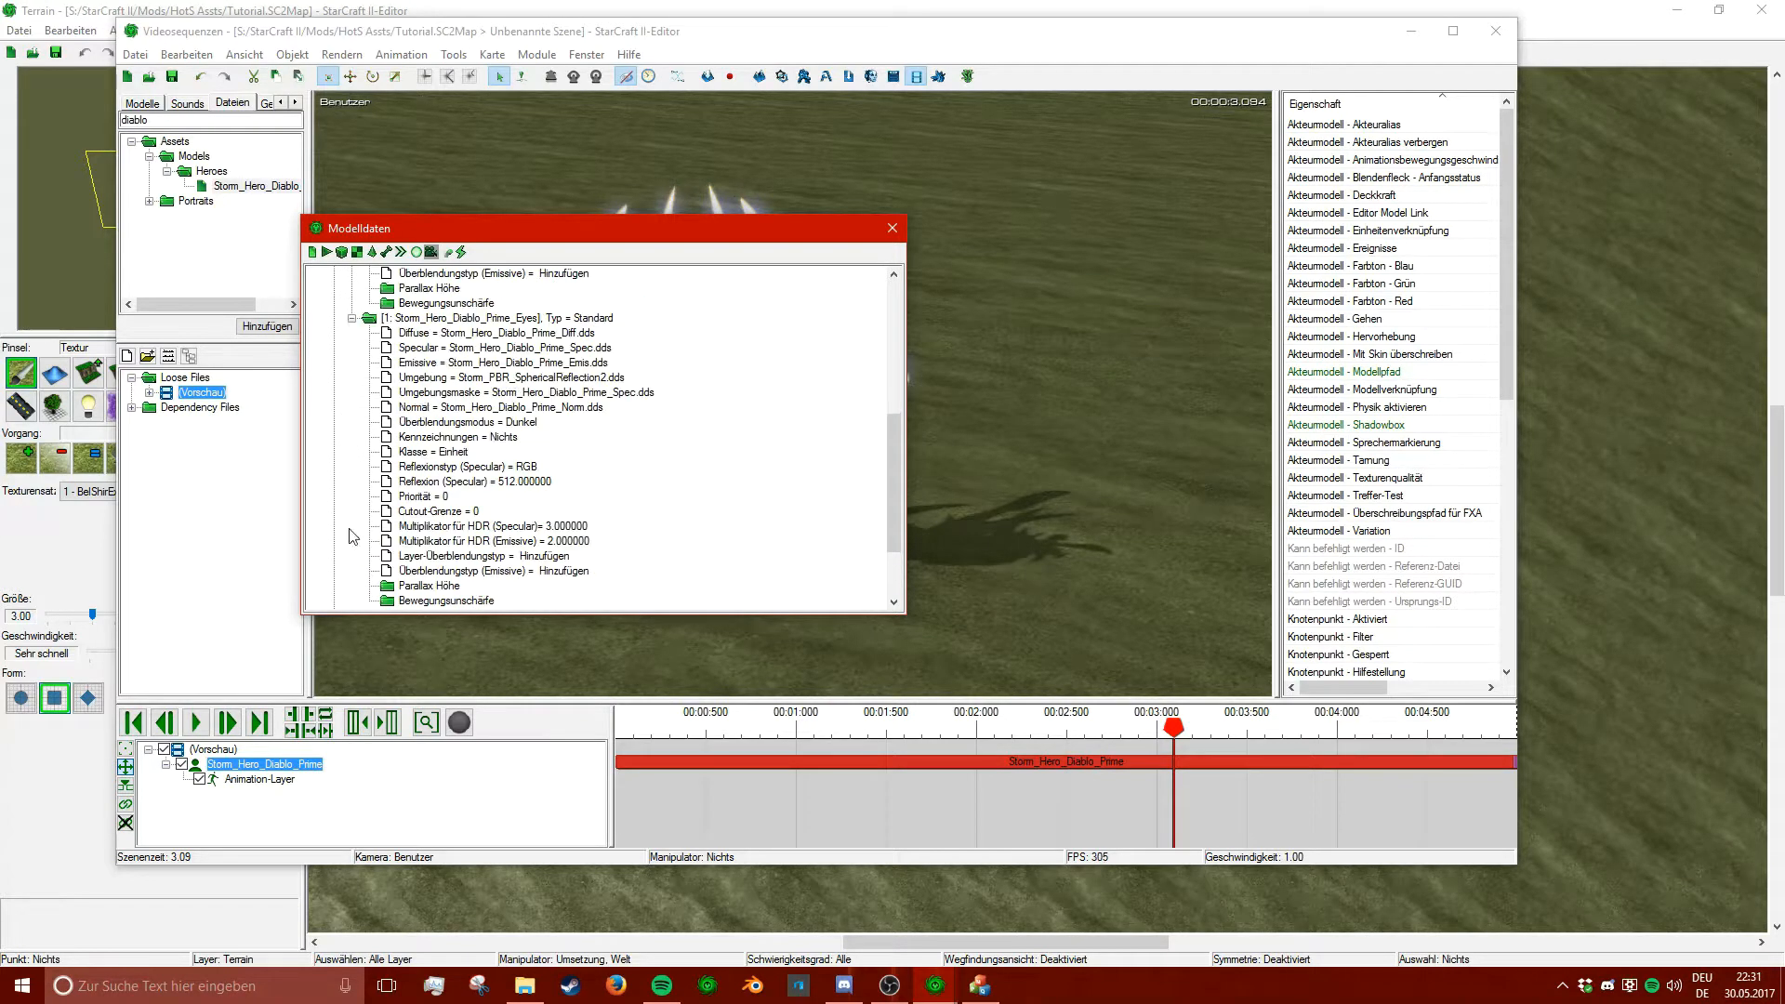
click(532, 332)
click(534, 349)
key(Down)
key(Down)
key(Down)
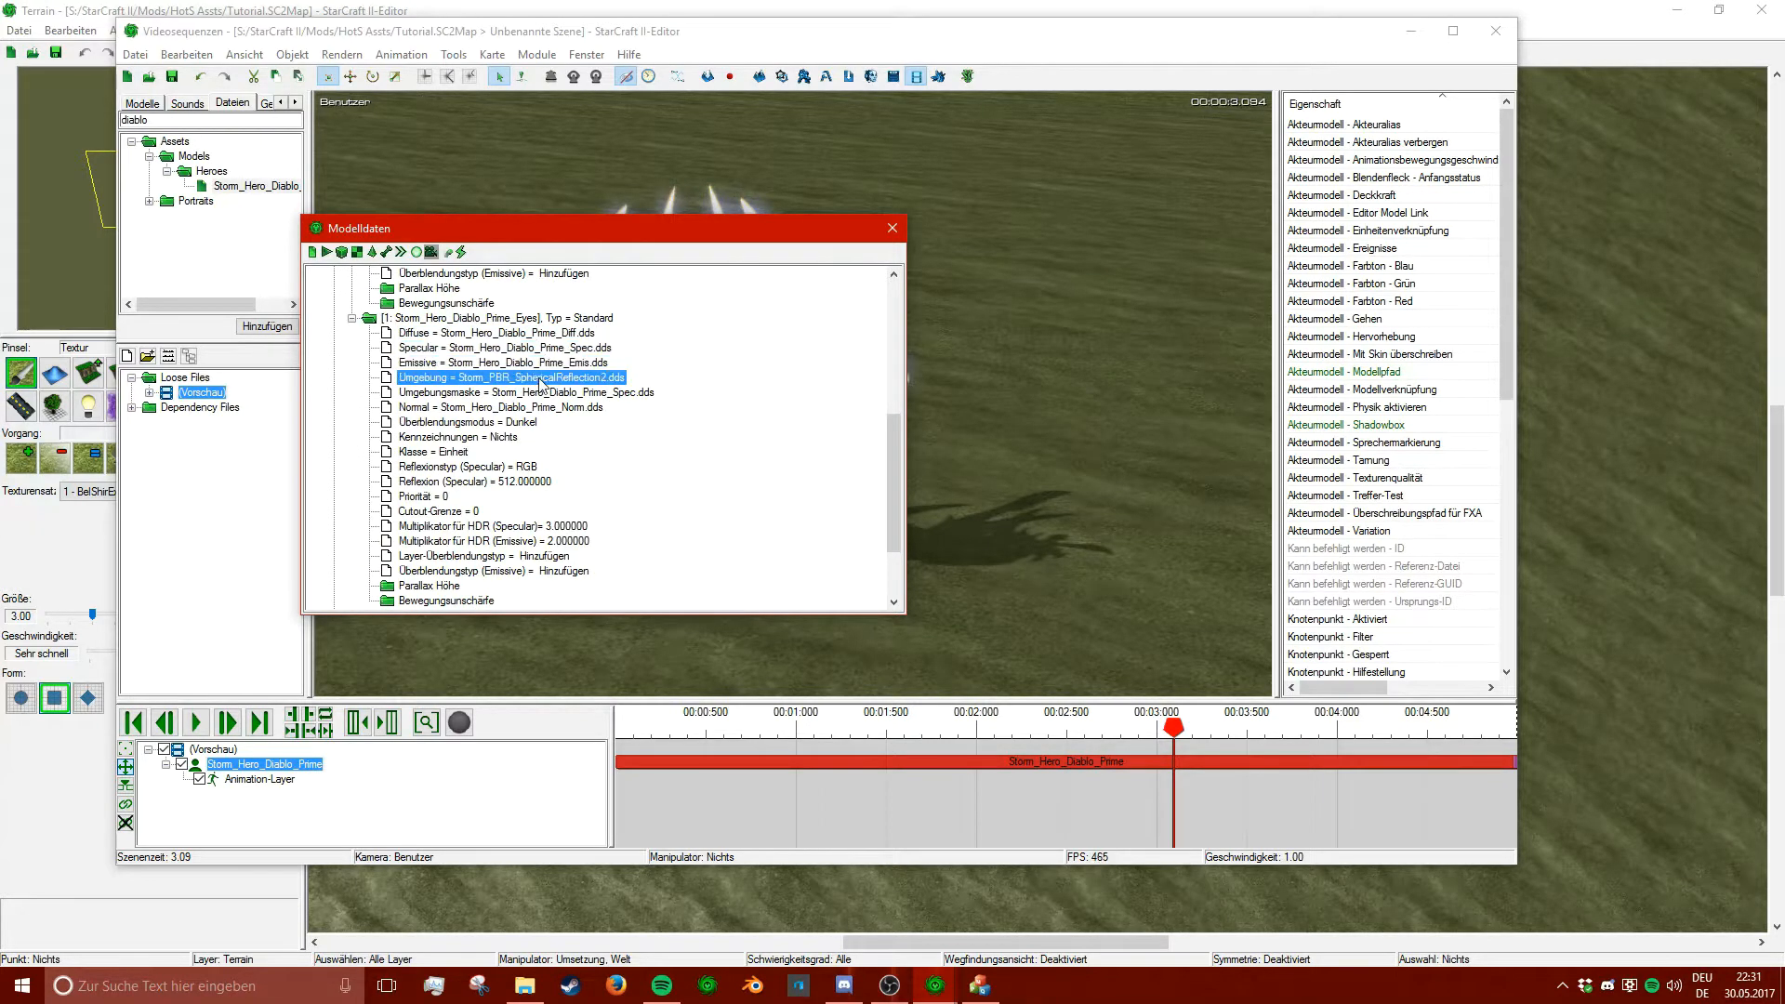
- Go back to the first material and recheck its texture names, from the diffuse to the environment mask entry
scroll(516, 380, up, 7)
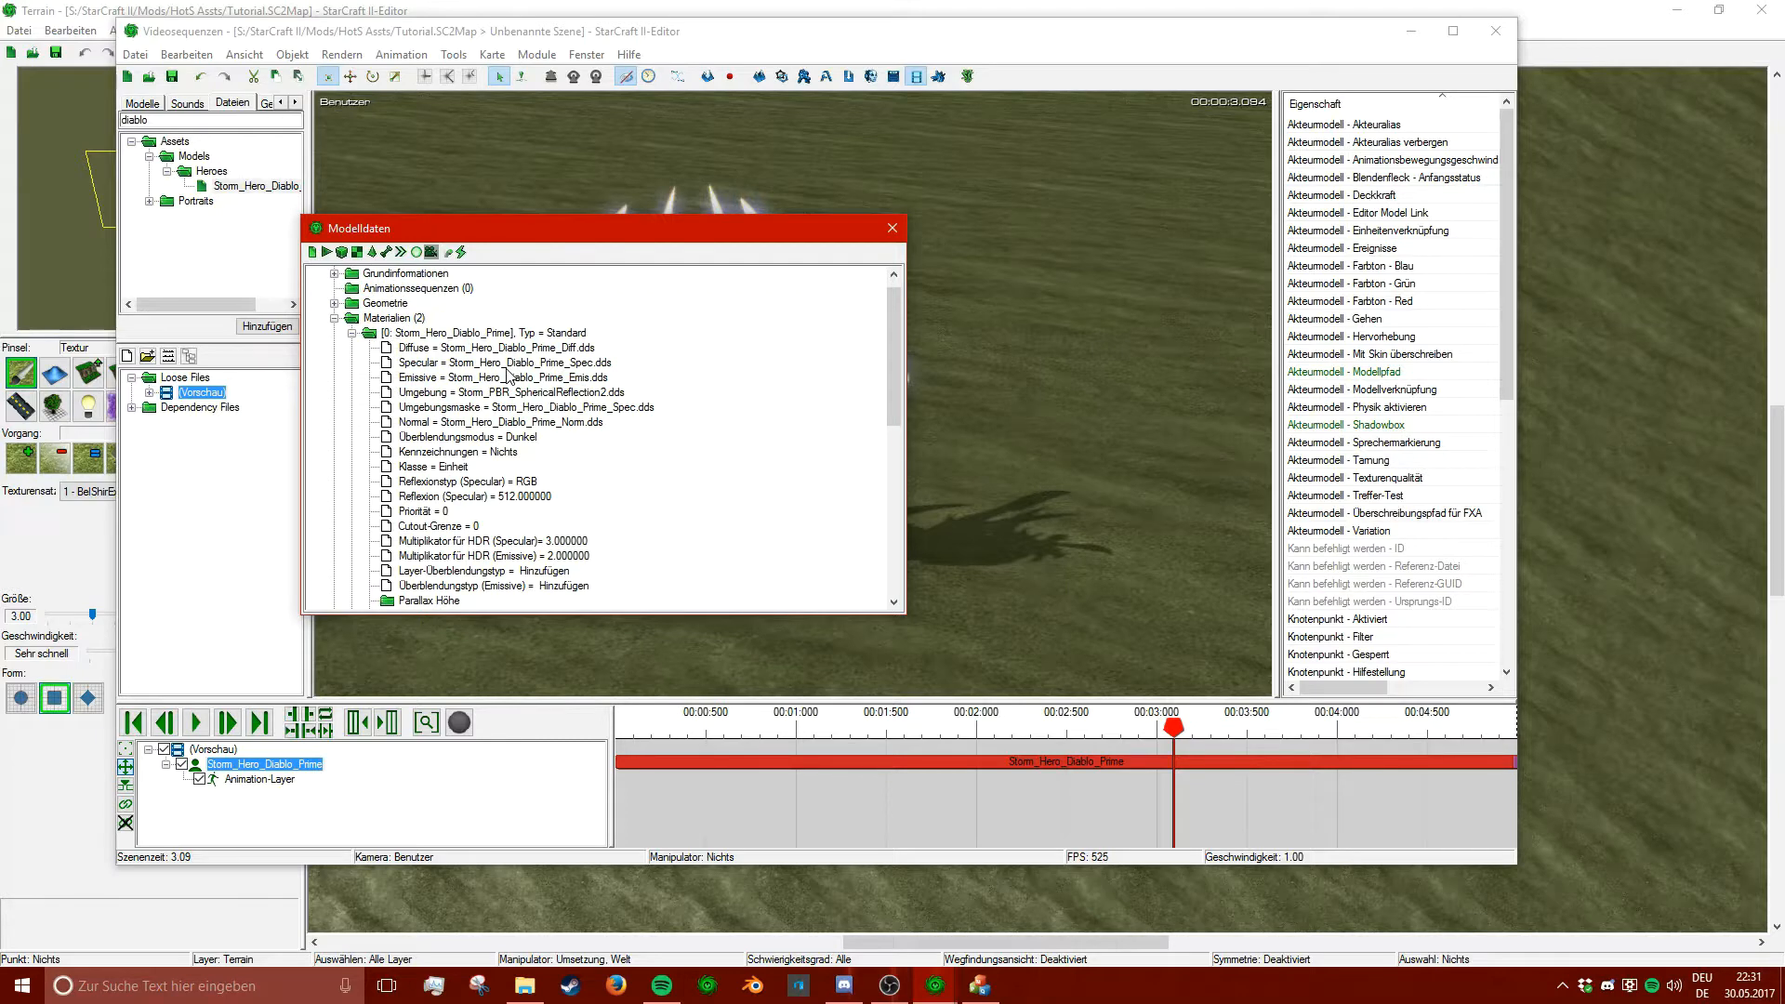
click(568, 348)
click(564, 362)
click(556, 377)
click(548, 394)
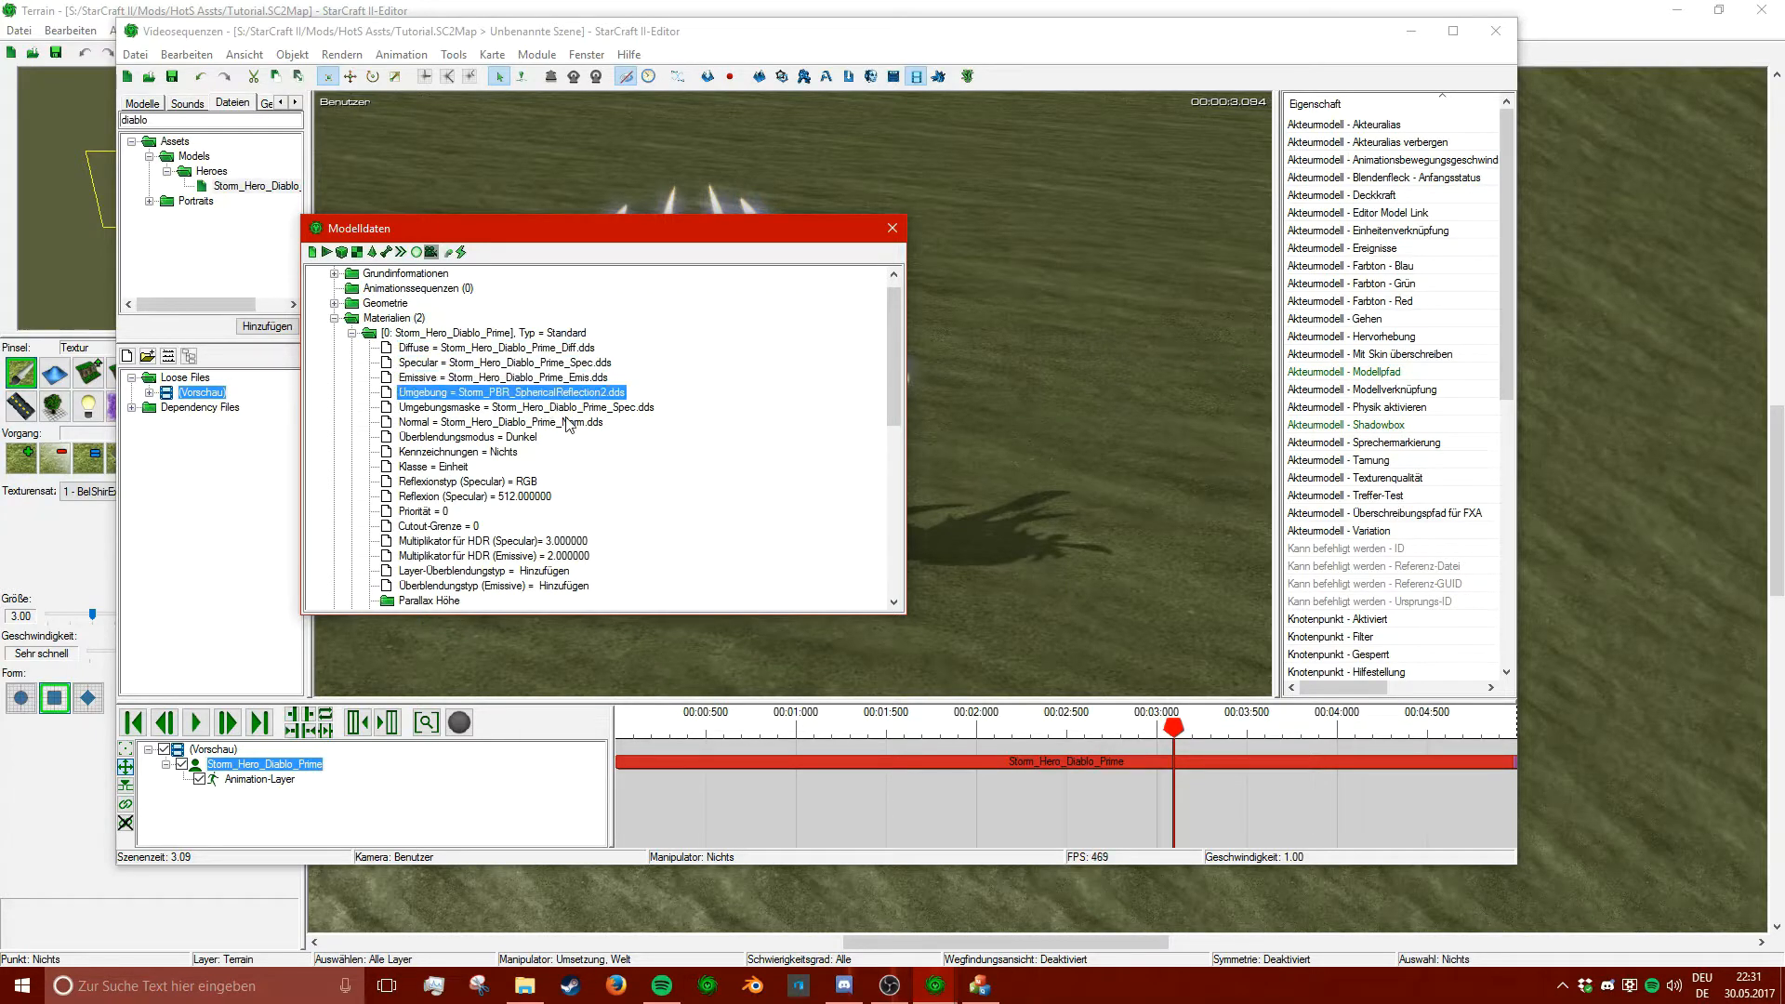
click(558, 413)
click(519, 349)
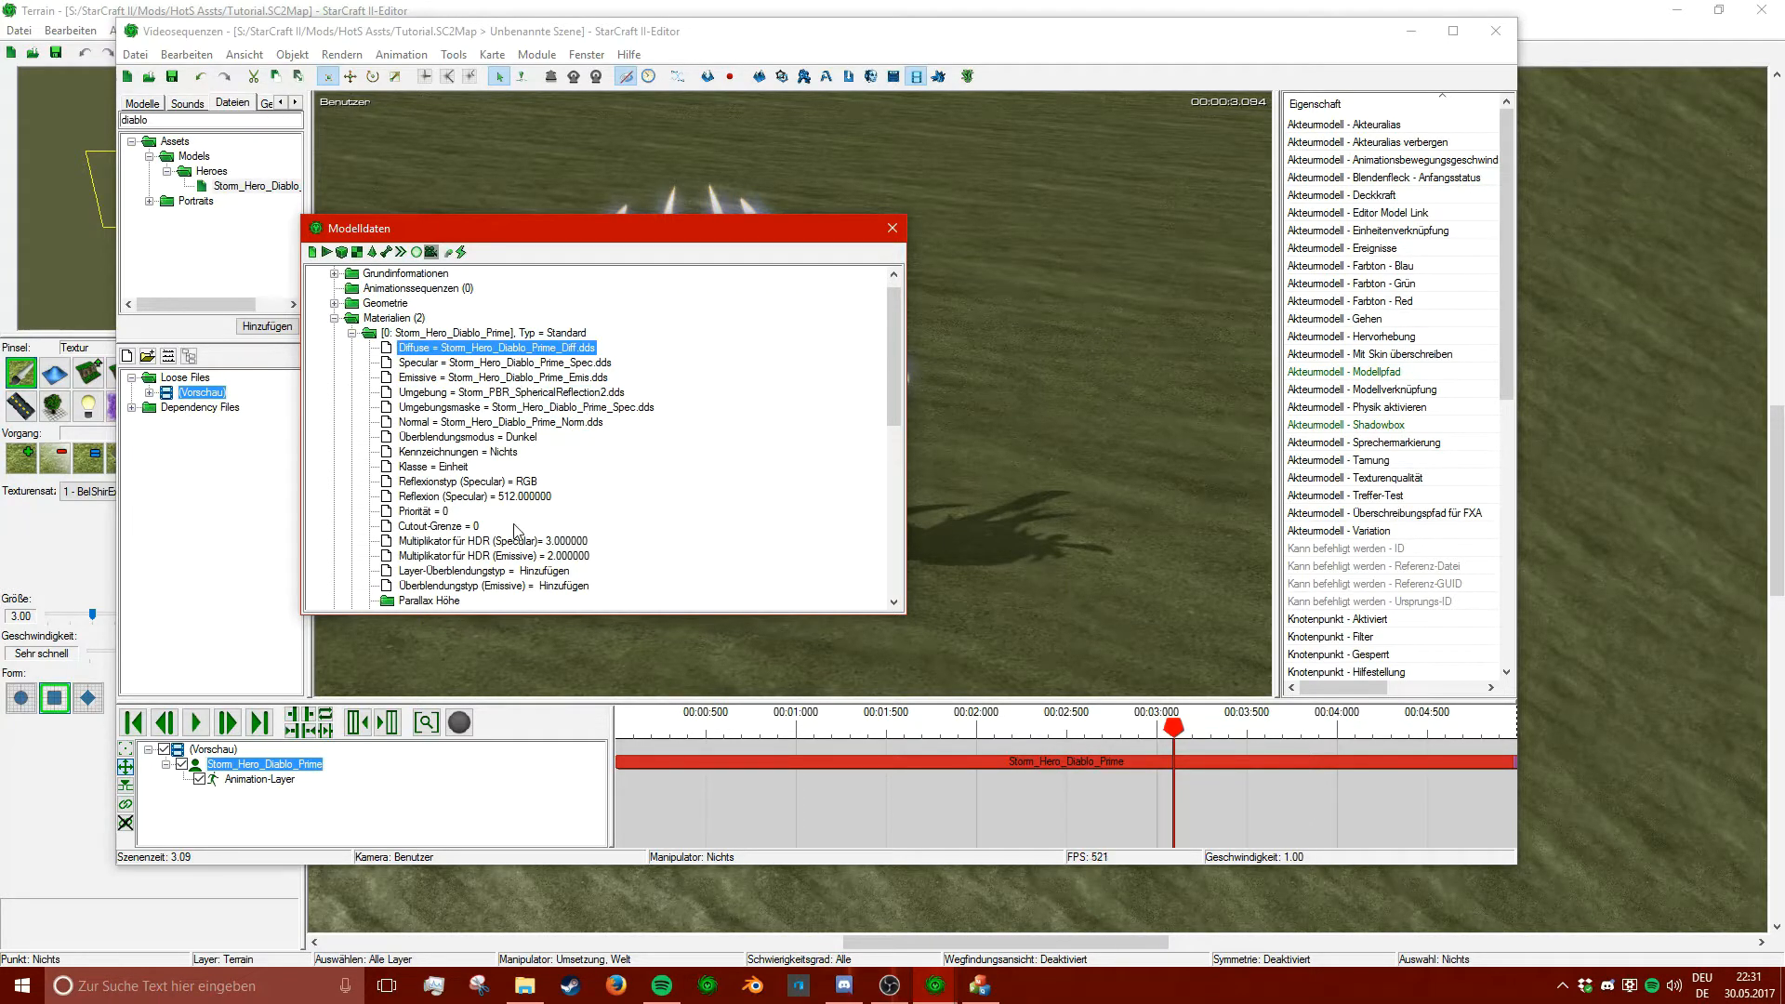
- Switch to Ladik's Casc Viewer and search the storage for files matching *diablo_prime*
click(980, 986)
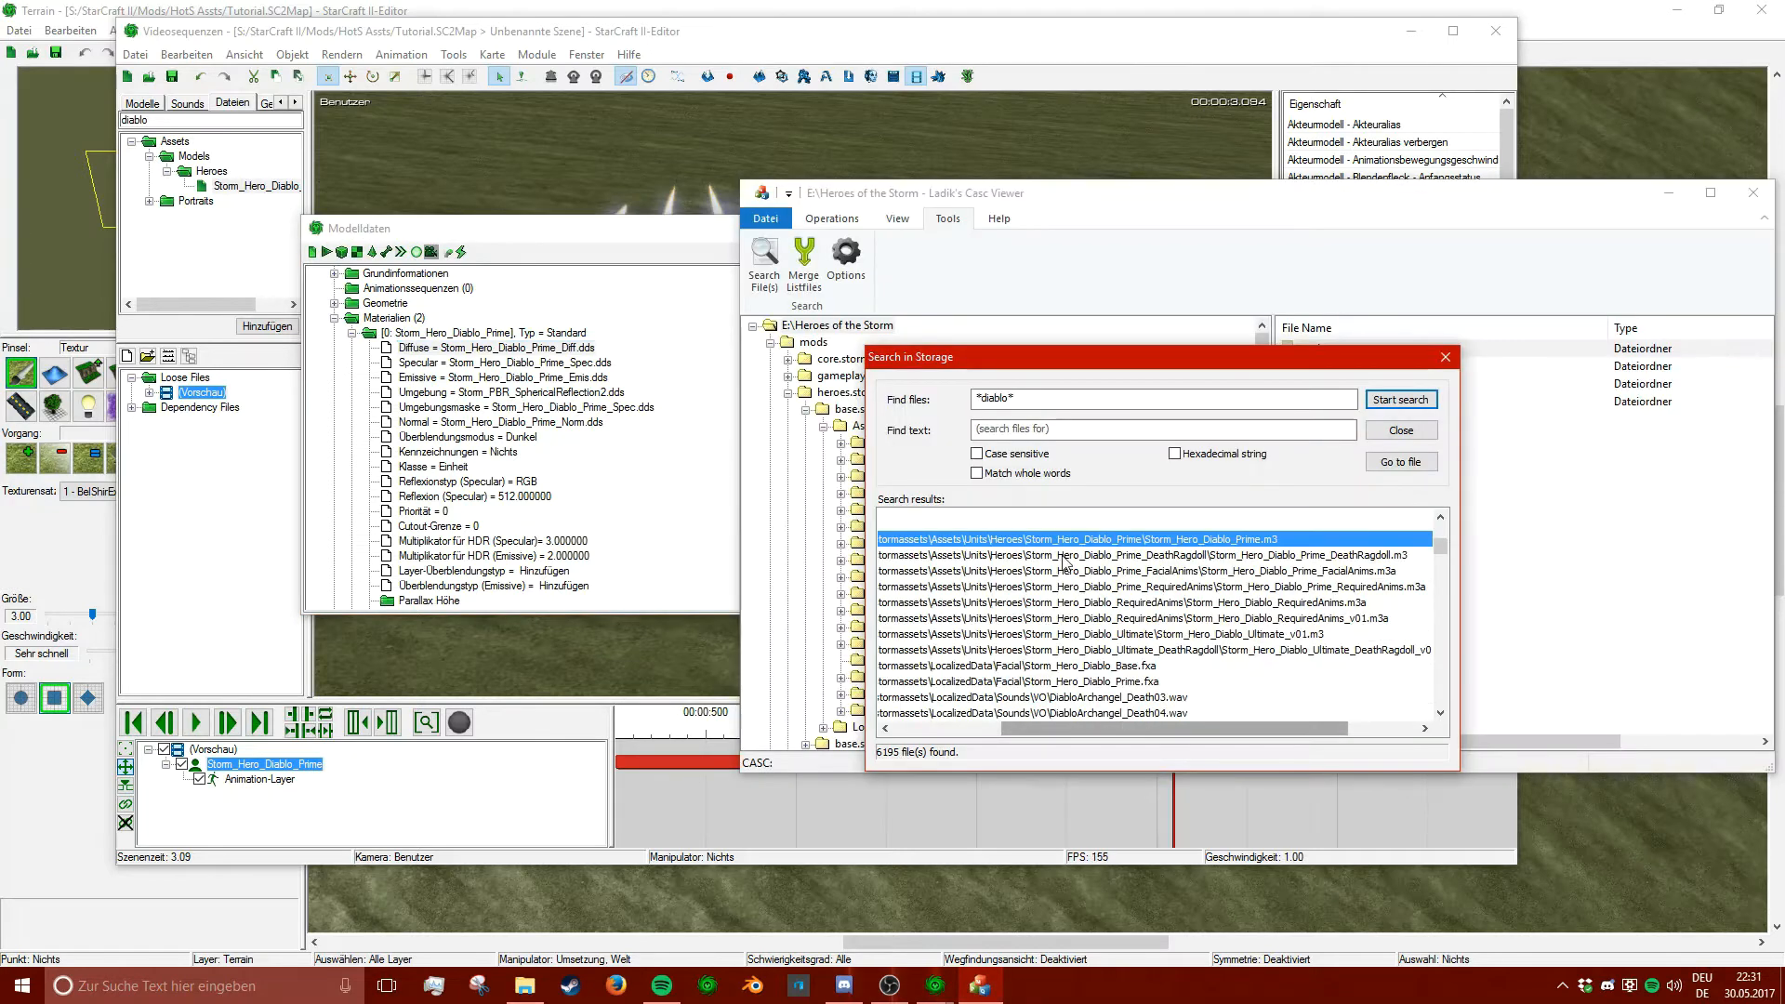
double_click(983, 398)
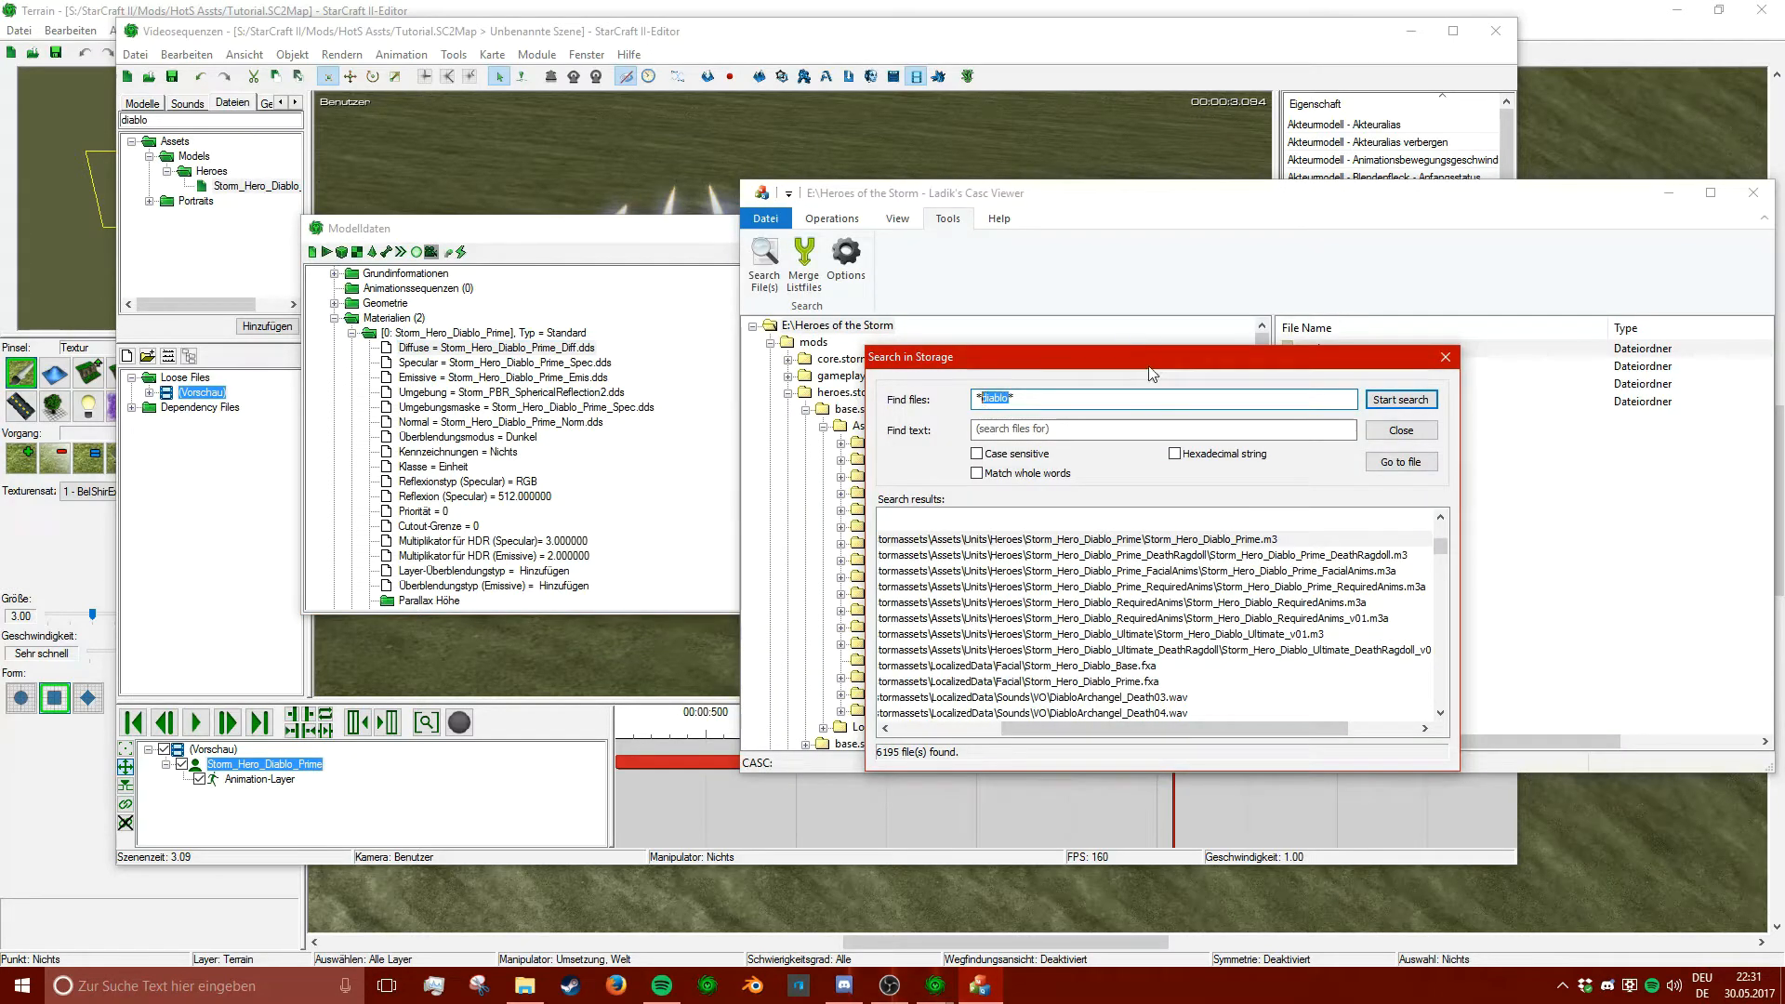
text(diablo_prime)
key(Return)
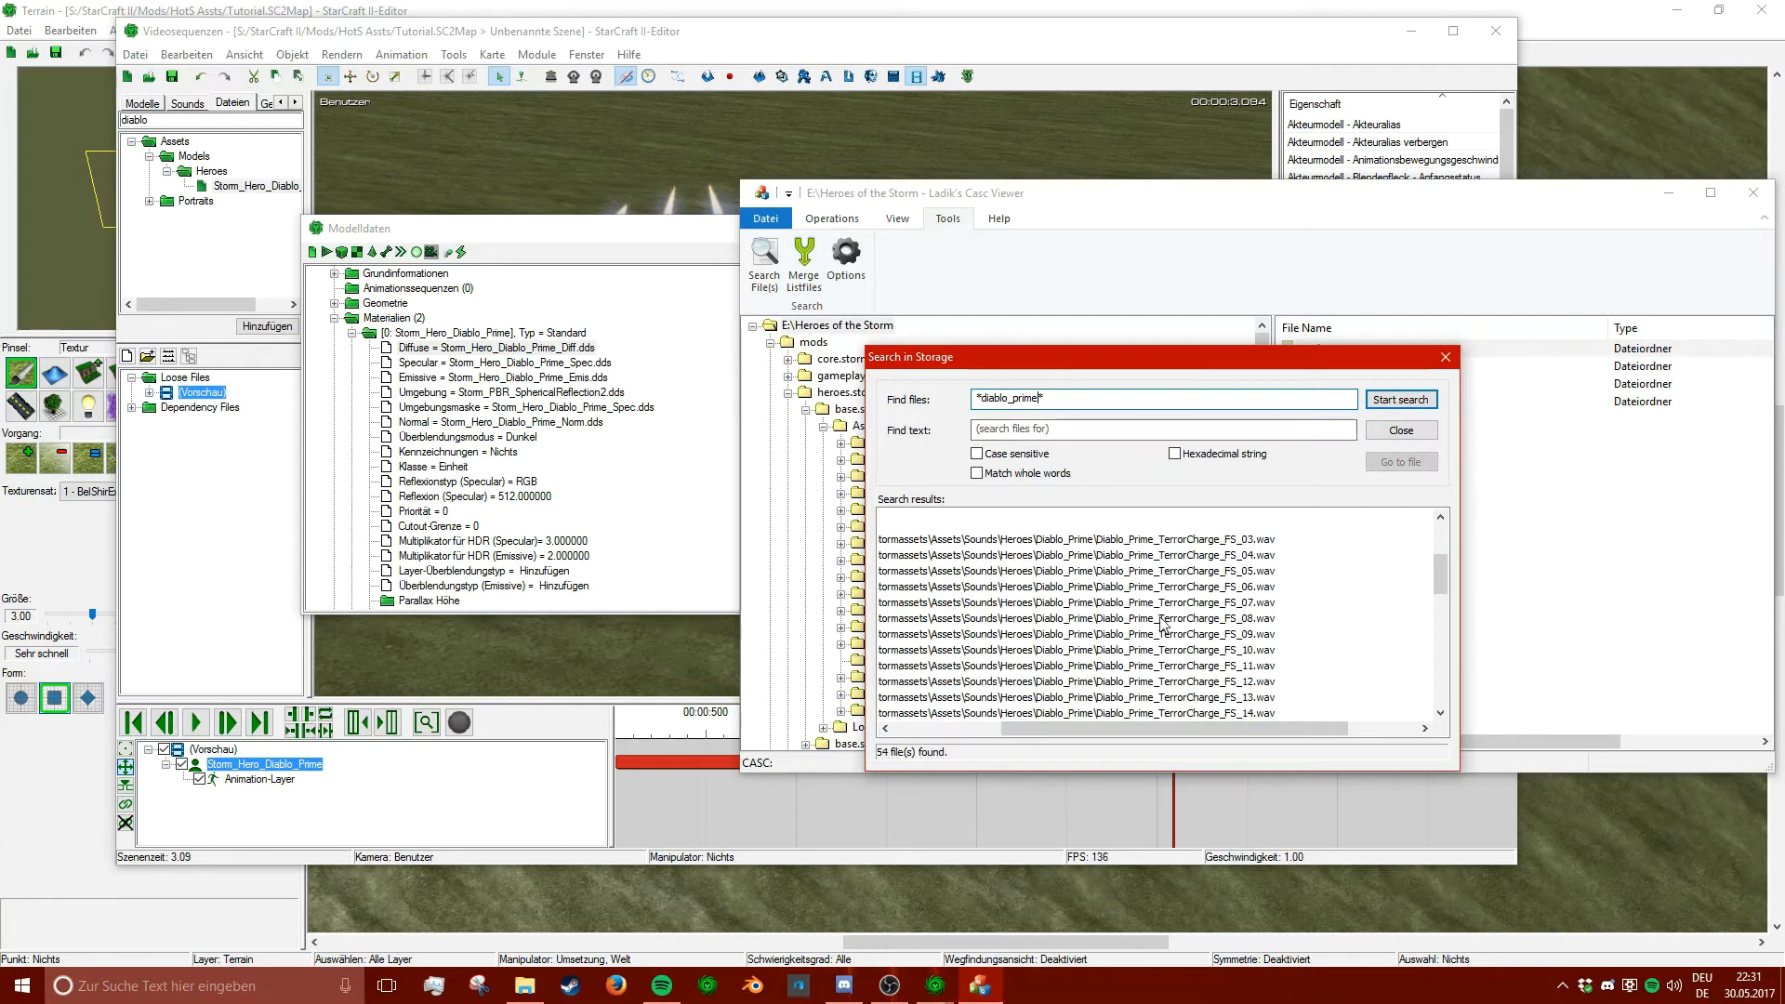
- Extract the diff, emis, norm and spec .dds textures of storm_hero_diablo_prime to the Tutorial folder on the desktop
scroll(1155, 618, up, 2)
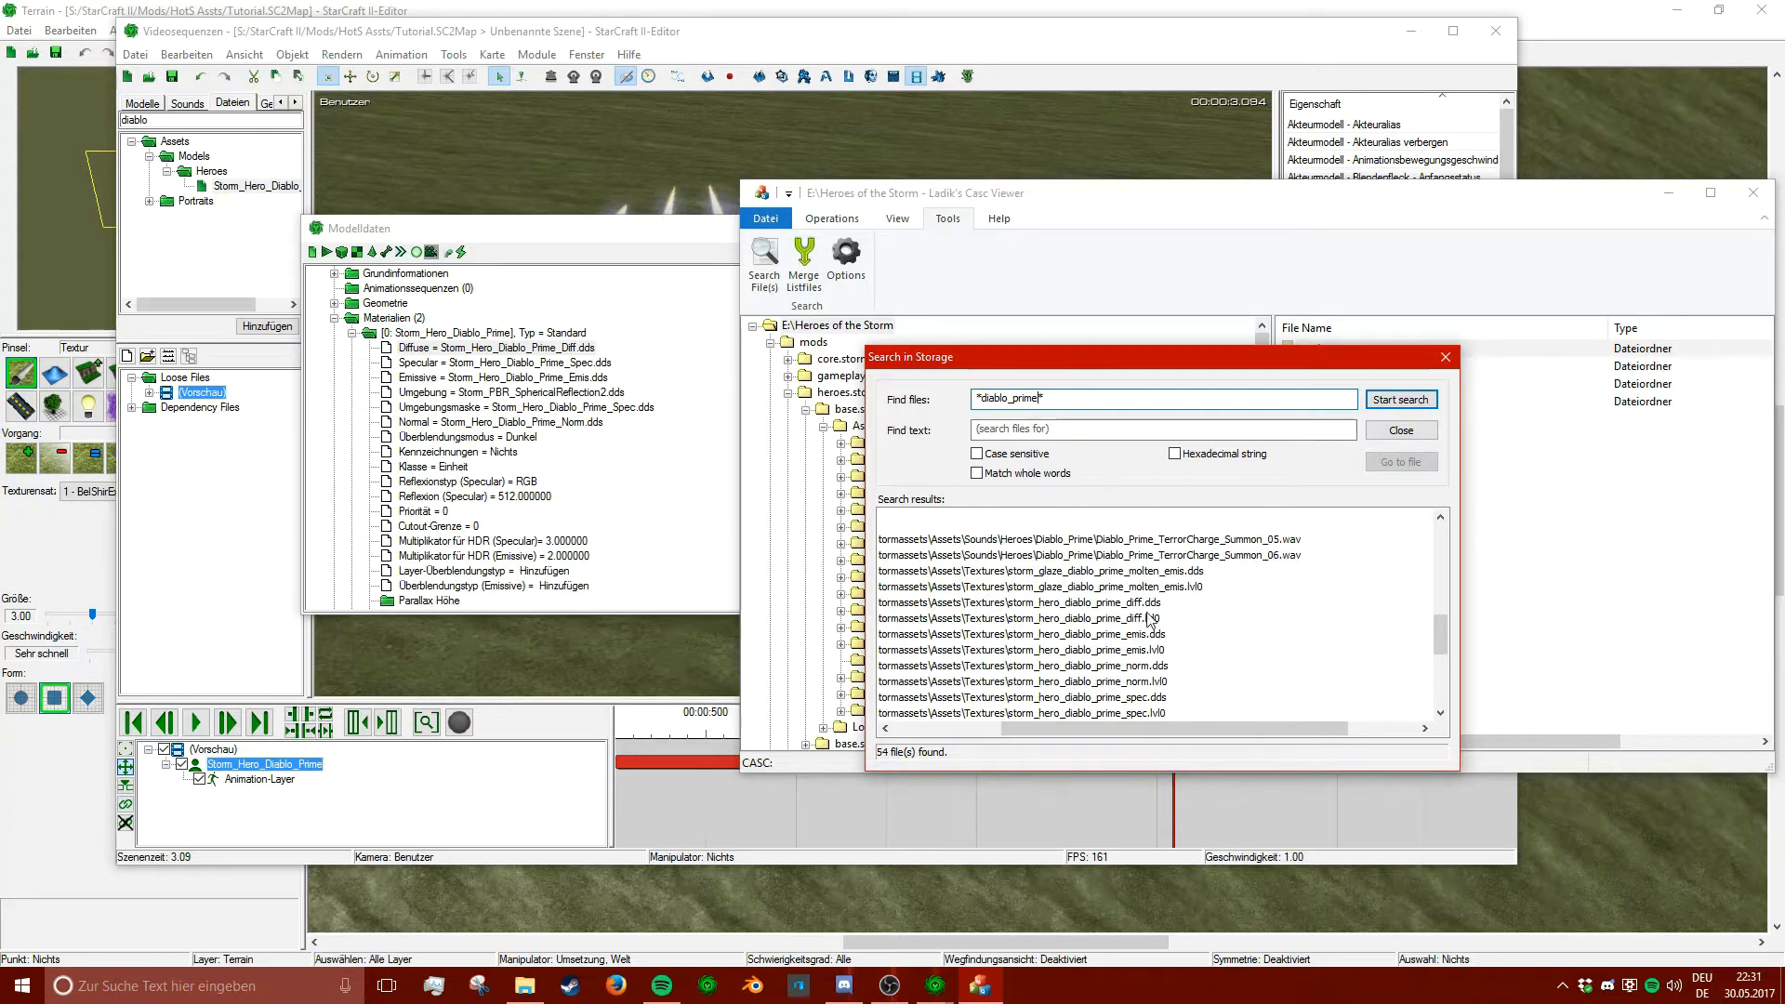
click(1162, 603)
ctrl+click(1176, 634)
ctrl+click(1145, 665)
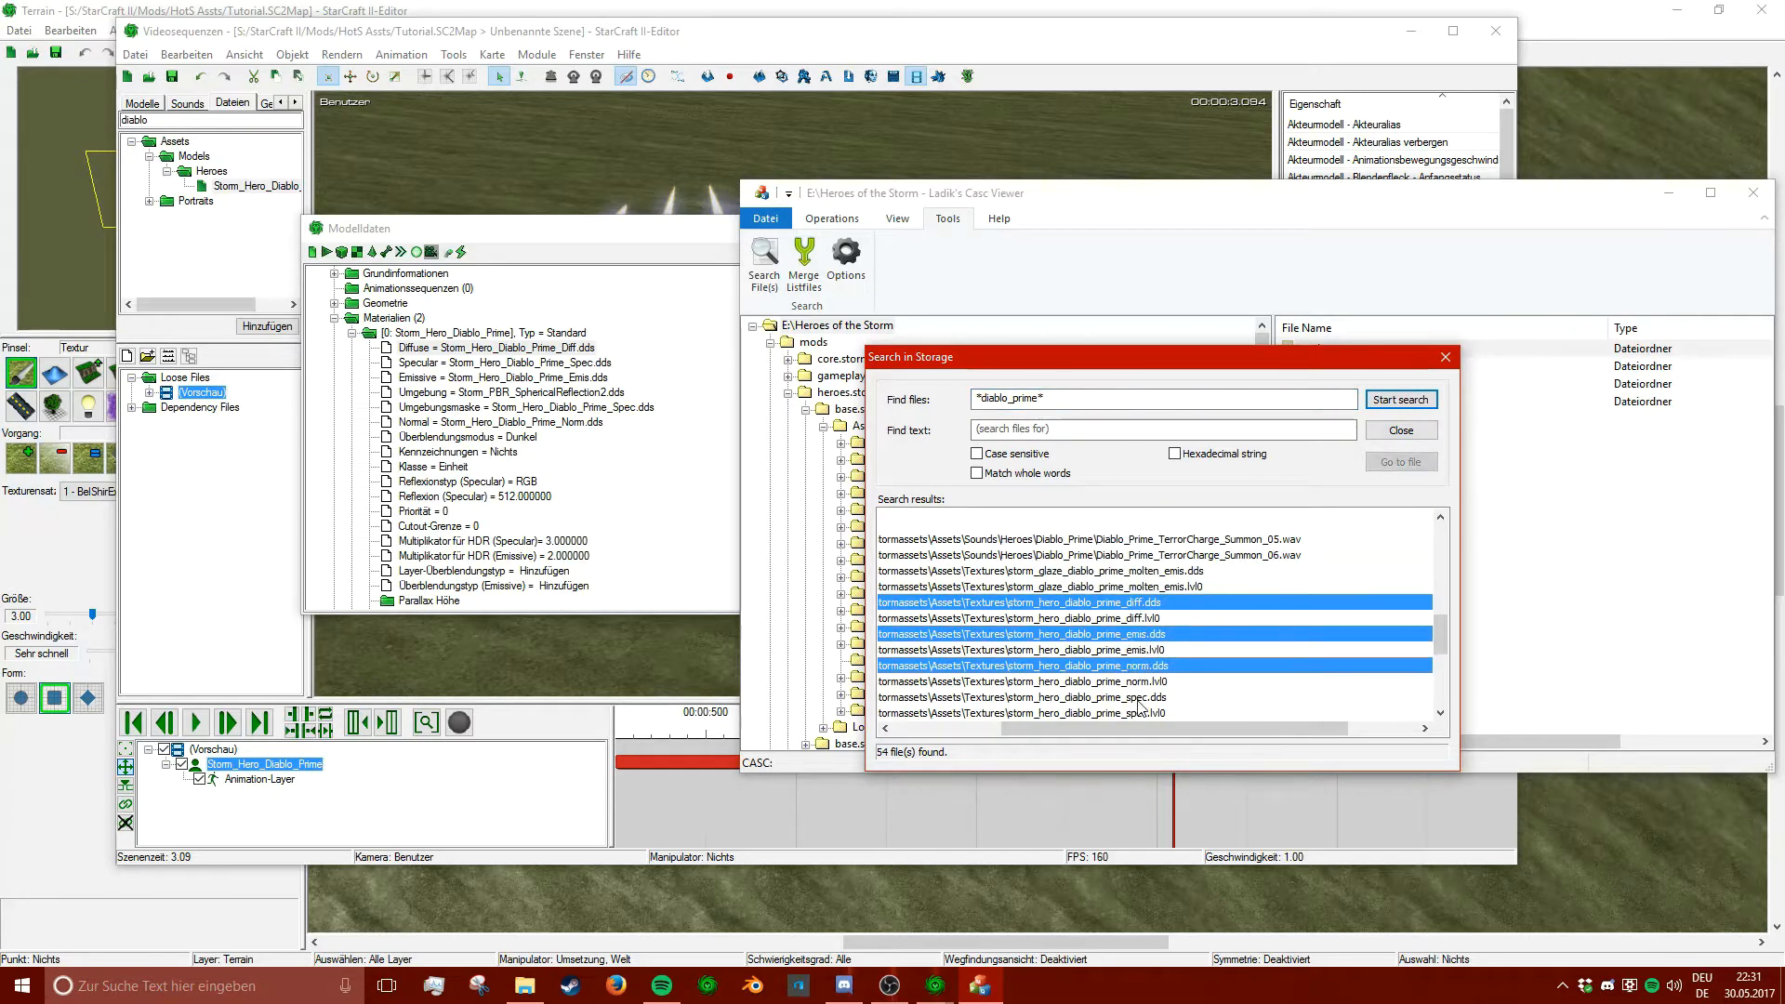
ctrl+click(1141, 699)
scroll(1153, 678, down, 2)
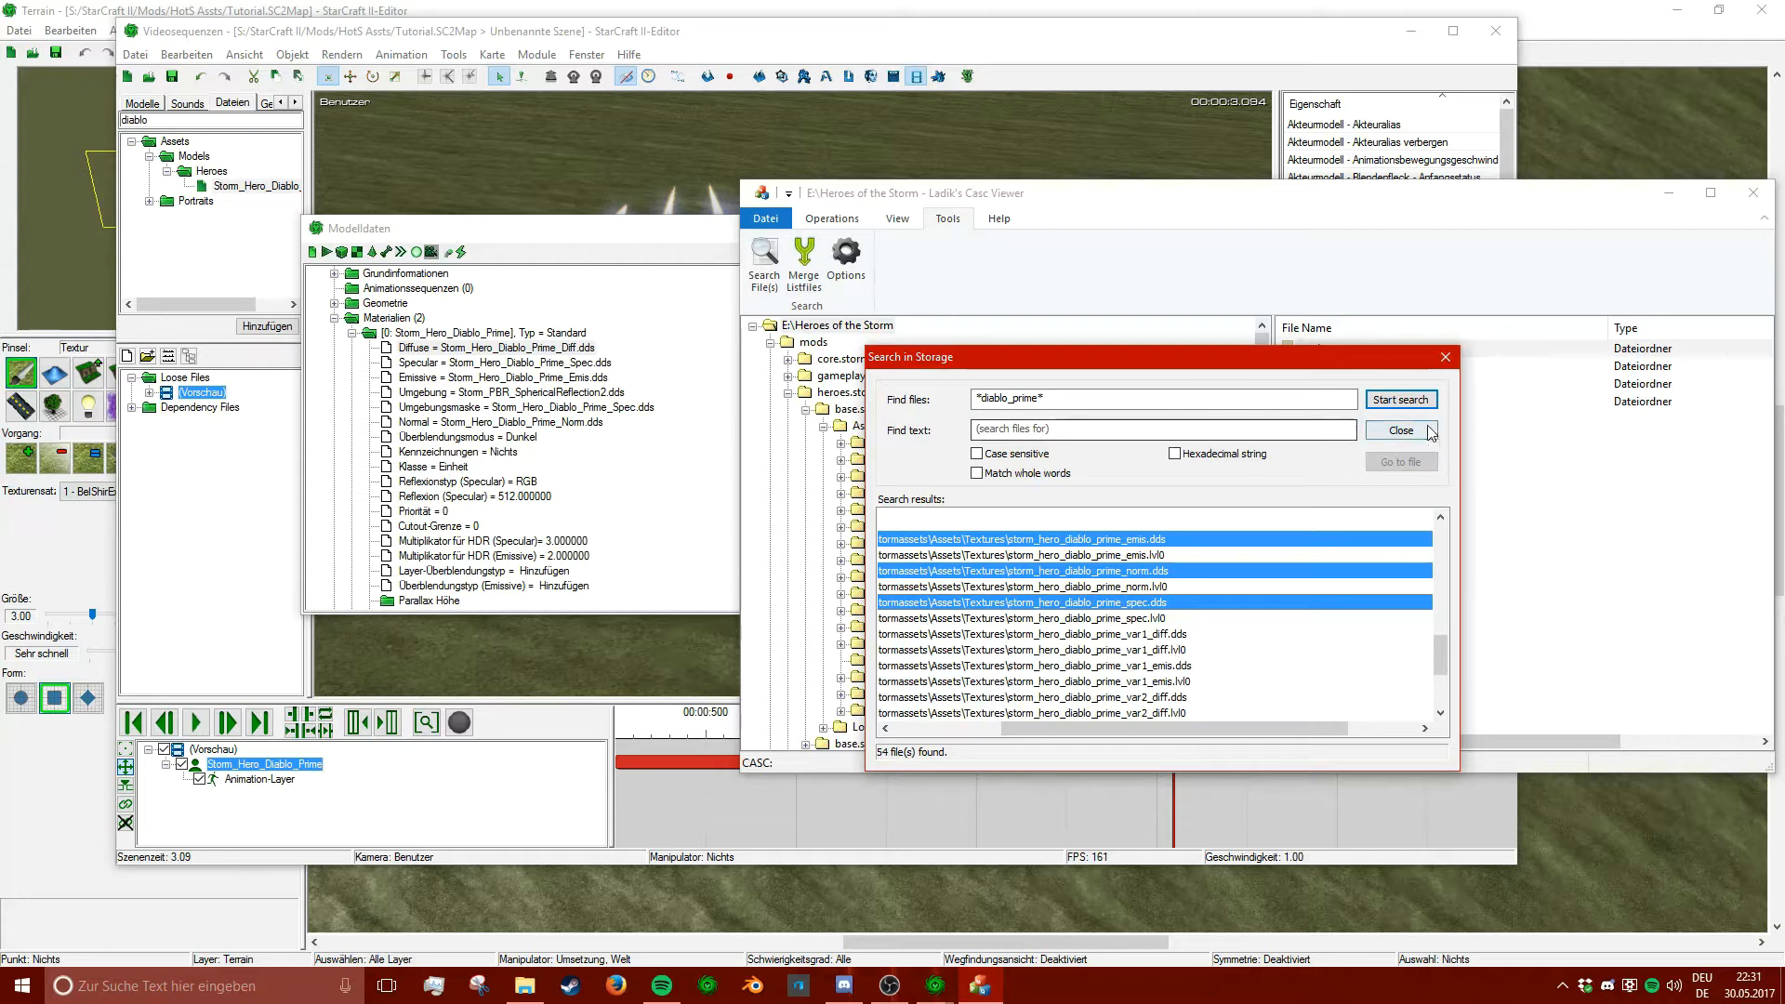
right_click(1170, 573)
click(1223, 657)
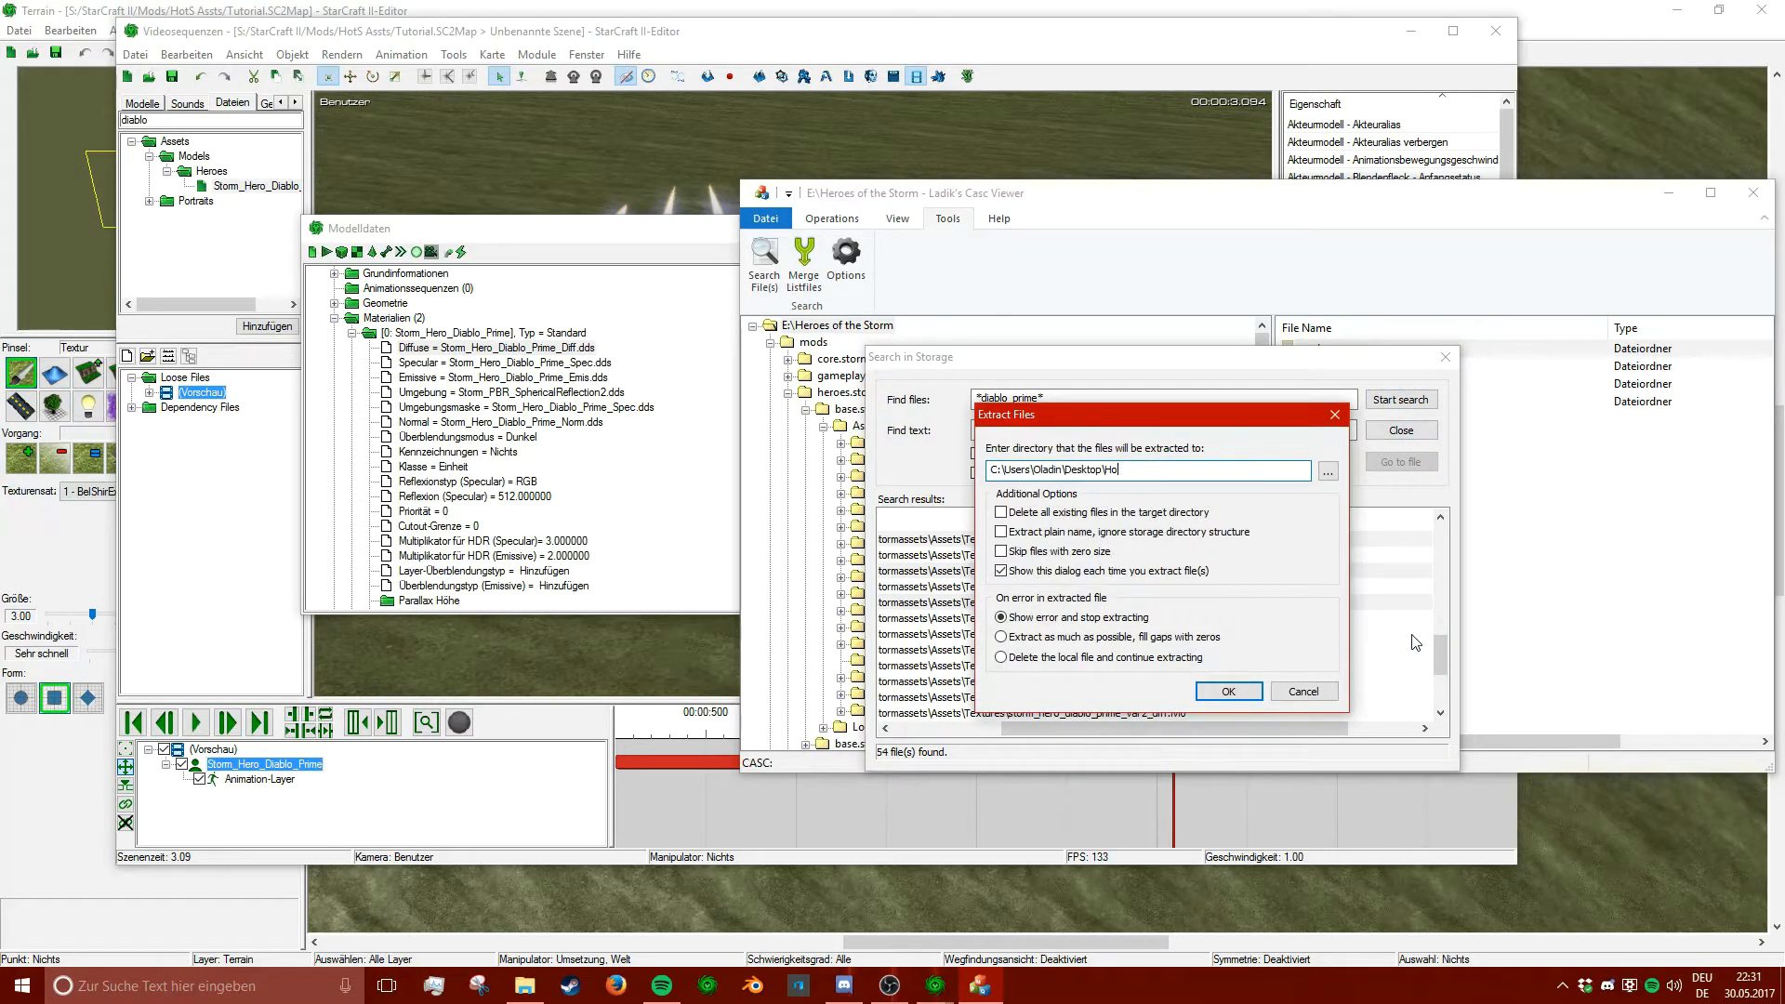
click(1227, 692)
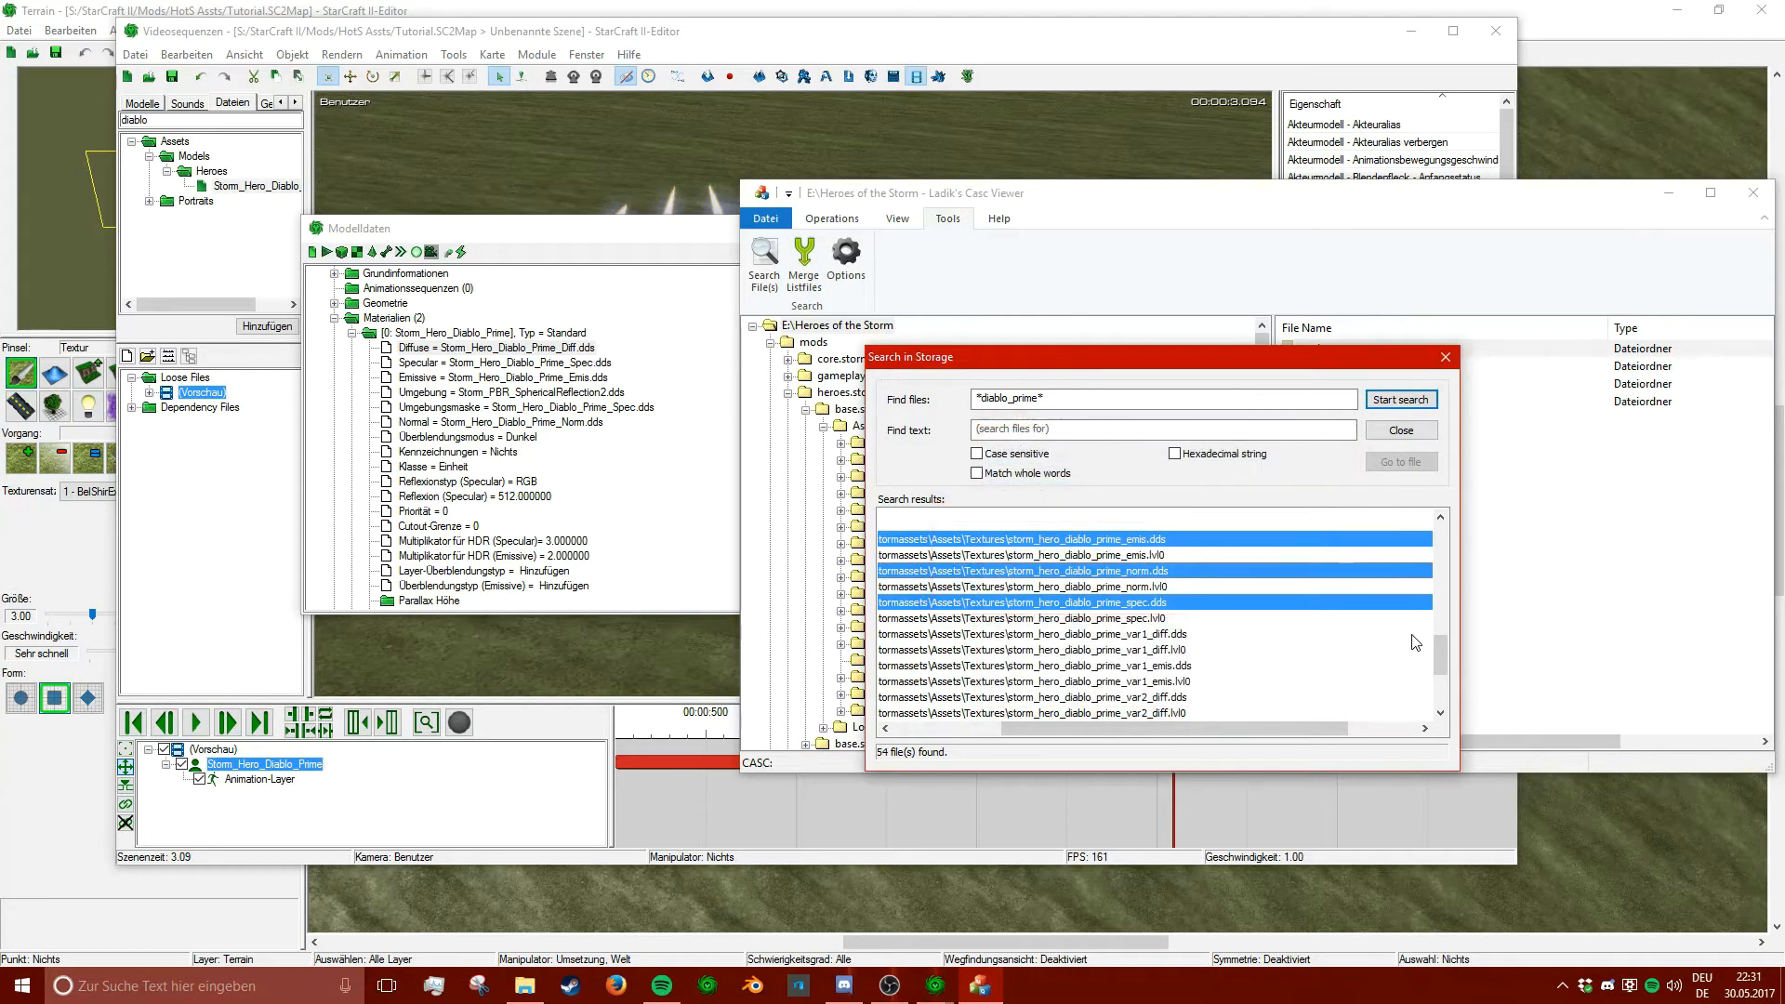
- Check the environment texture name in the model data and search the Casc storage for *pbr_sphericalReflection2*
scroll(1236, 632, down, 2)
scroll(1236, 632, down, 2)
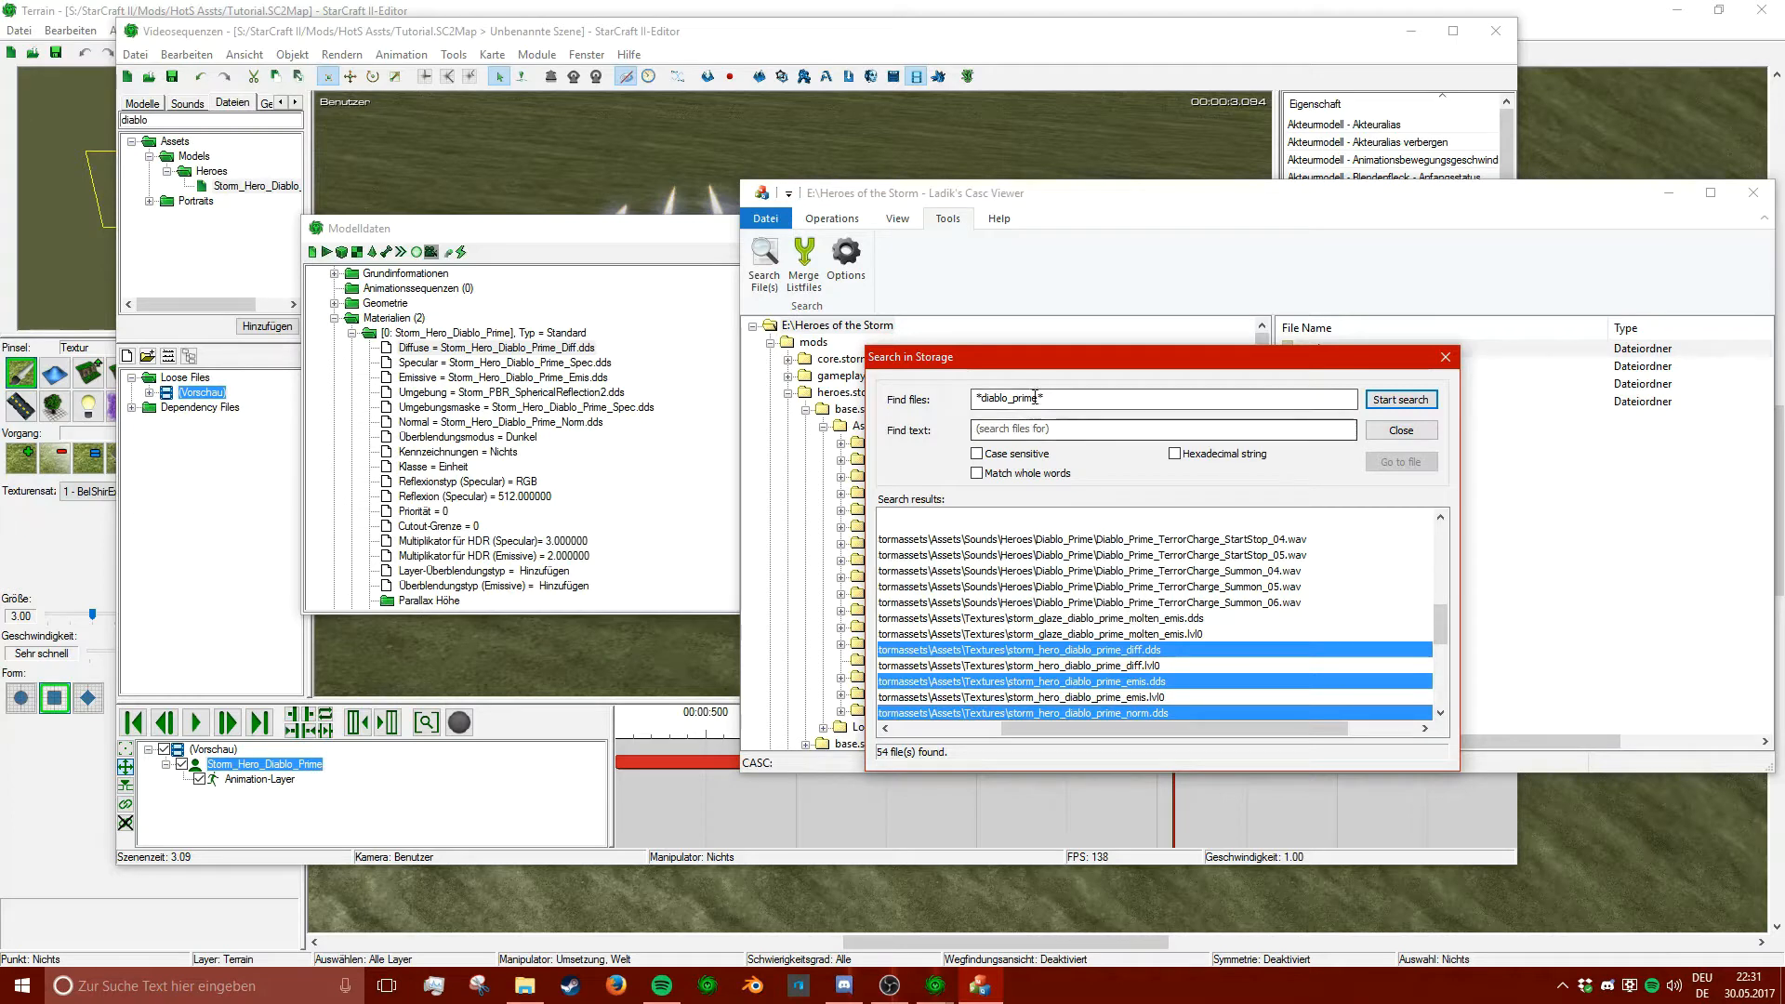
double_click(985, 398)
click(592, 392)
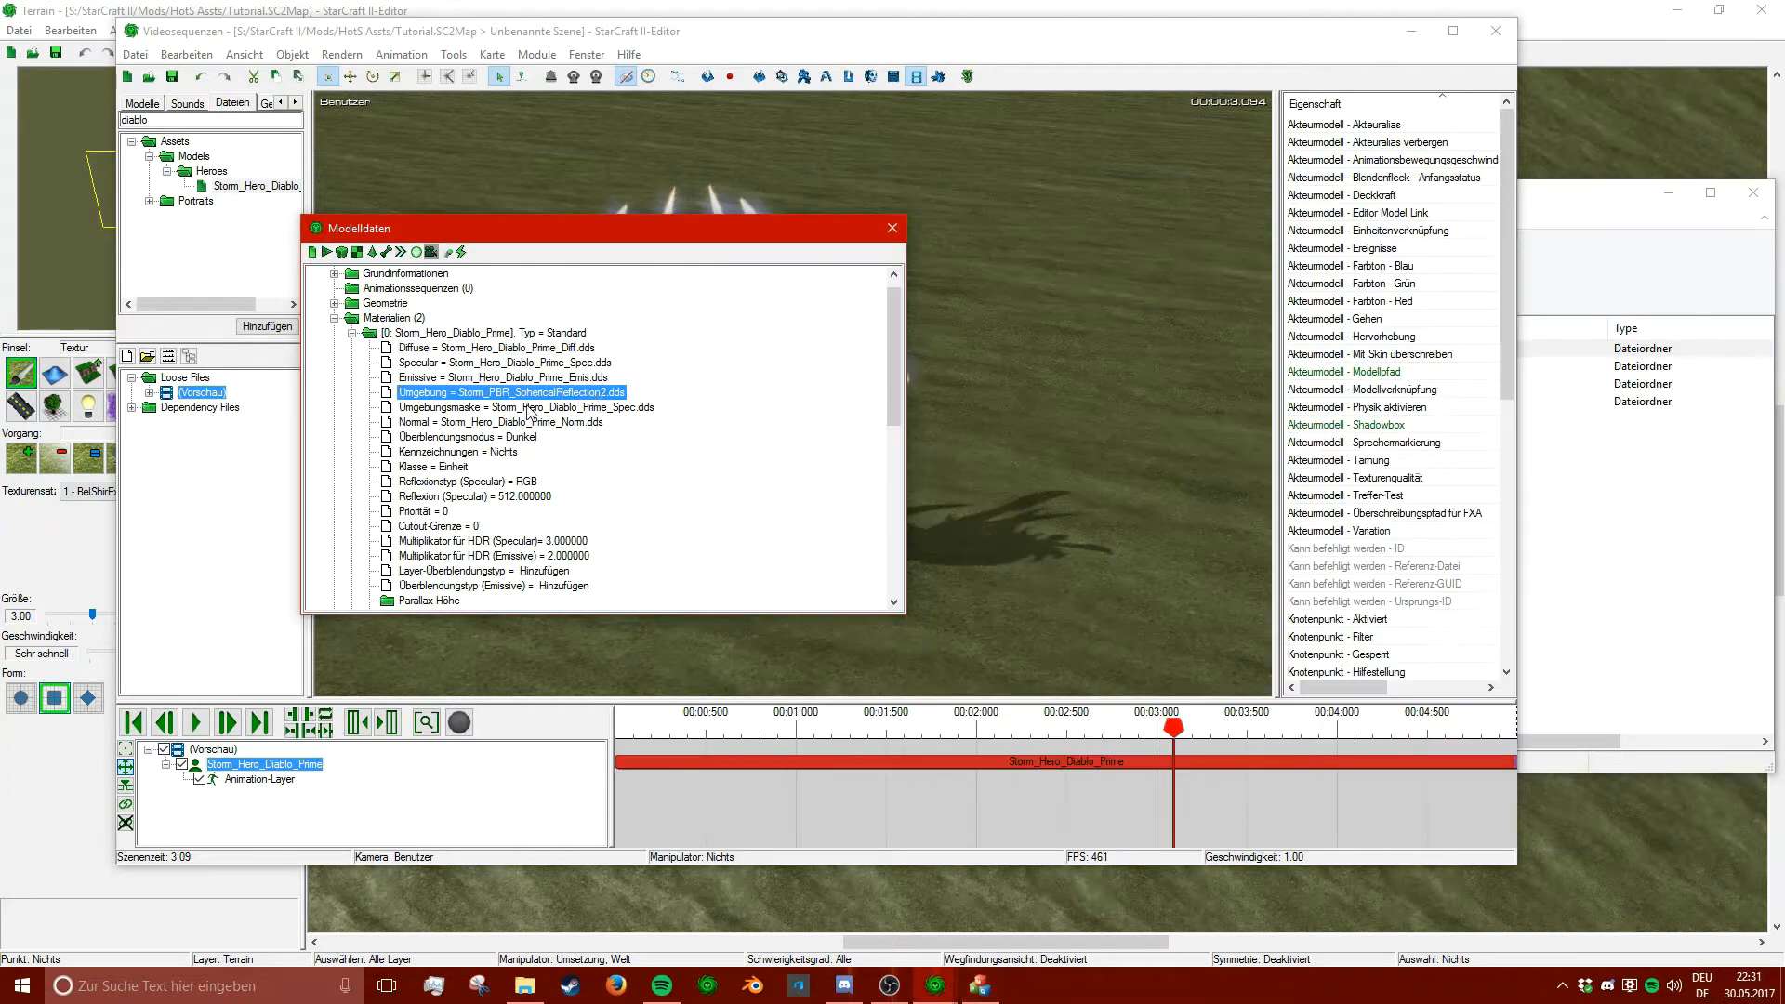
click(1646, 502)
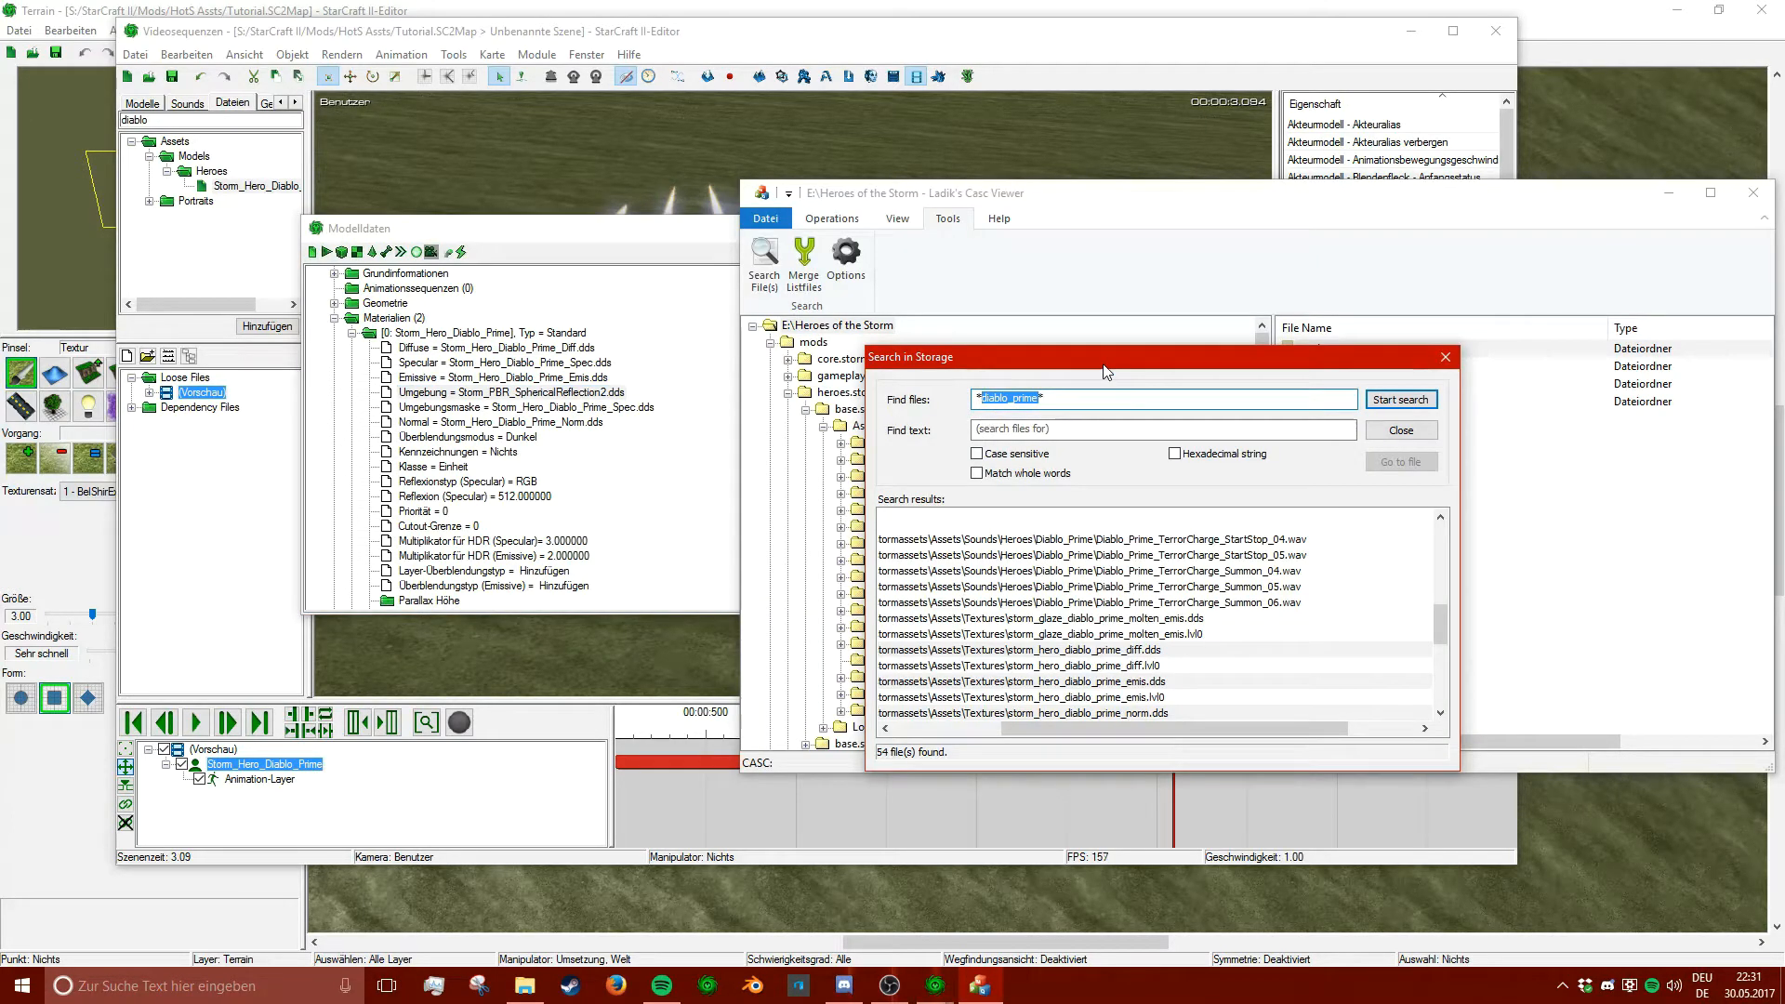
text(pbr)
text(_spheri)
text(calReflection)
text(2)
key(Return)
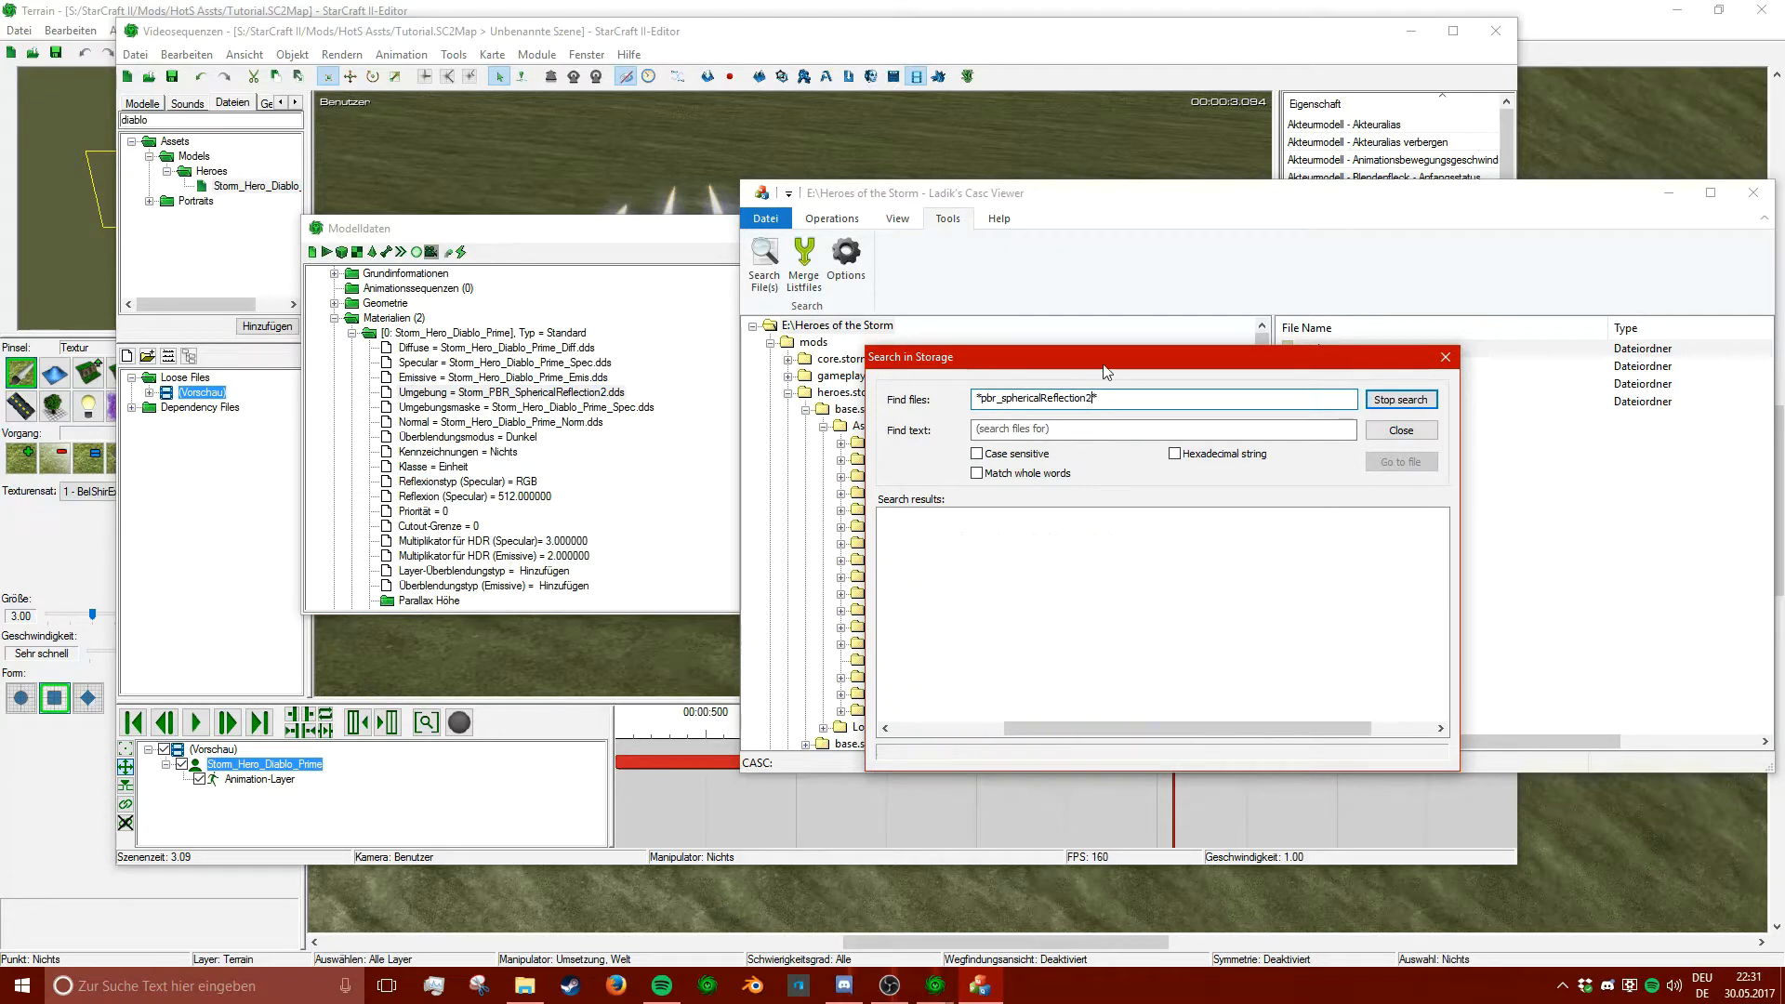
- Extract storm_pbr_sphericalreflection2.dds from the search results to the Tutorial folder on the desktop
right_click(1067, 539)
click(1119, 618)
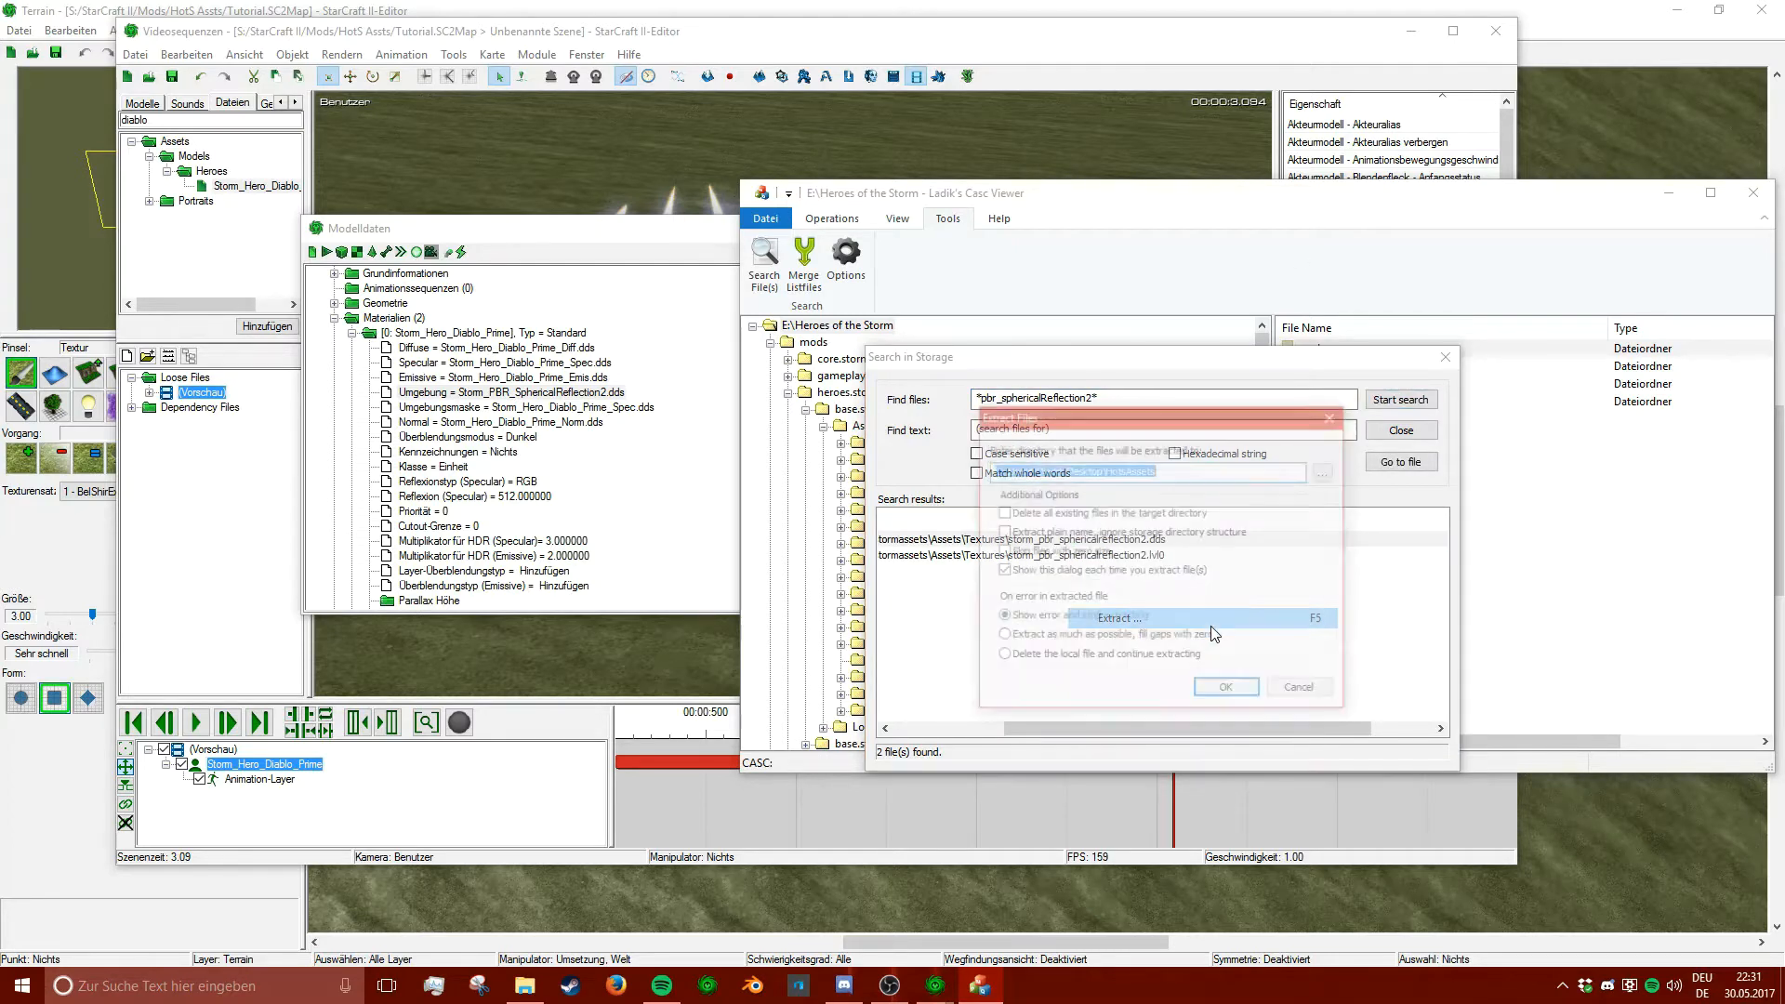
drag(1156, 469, 1107, 471)
text(Tutorial)
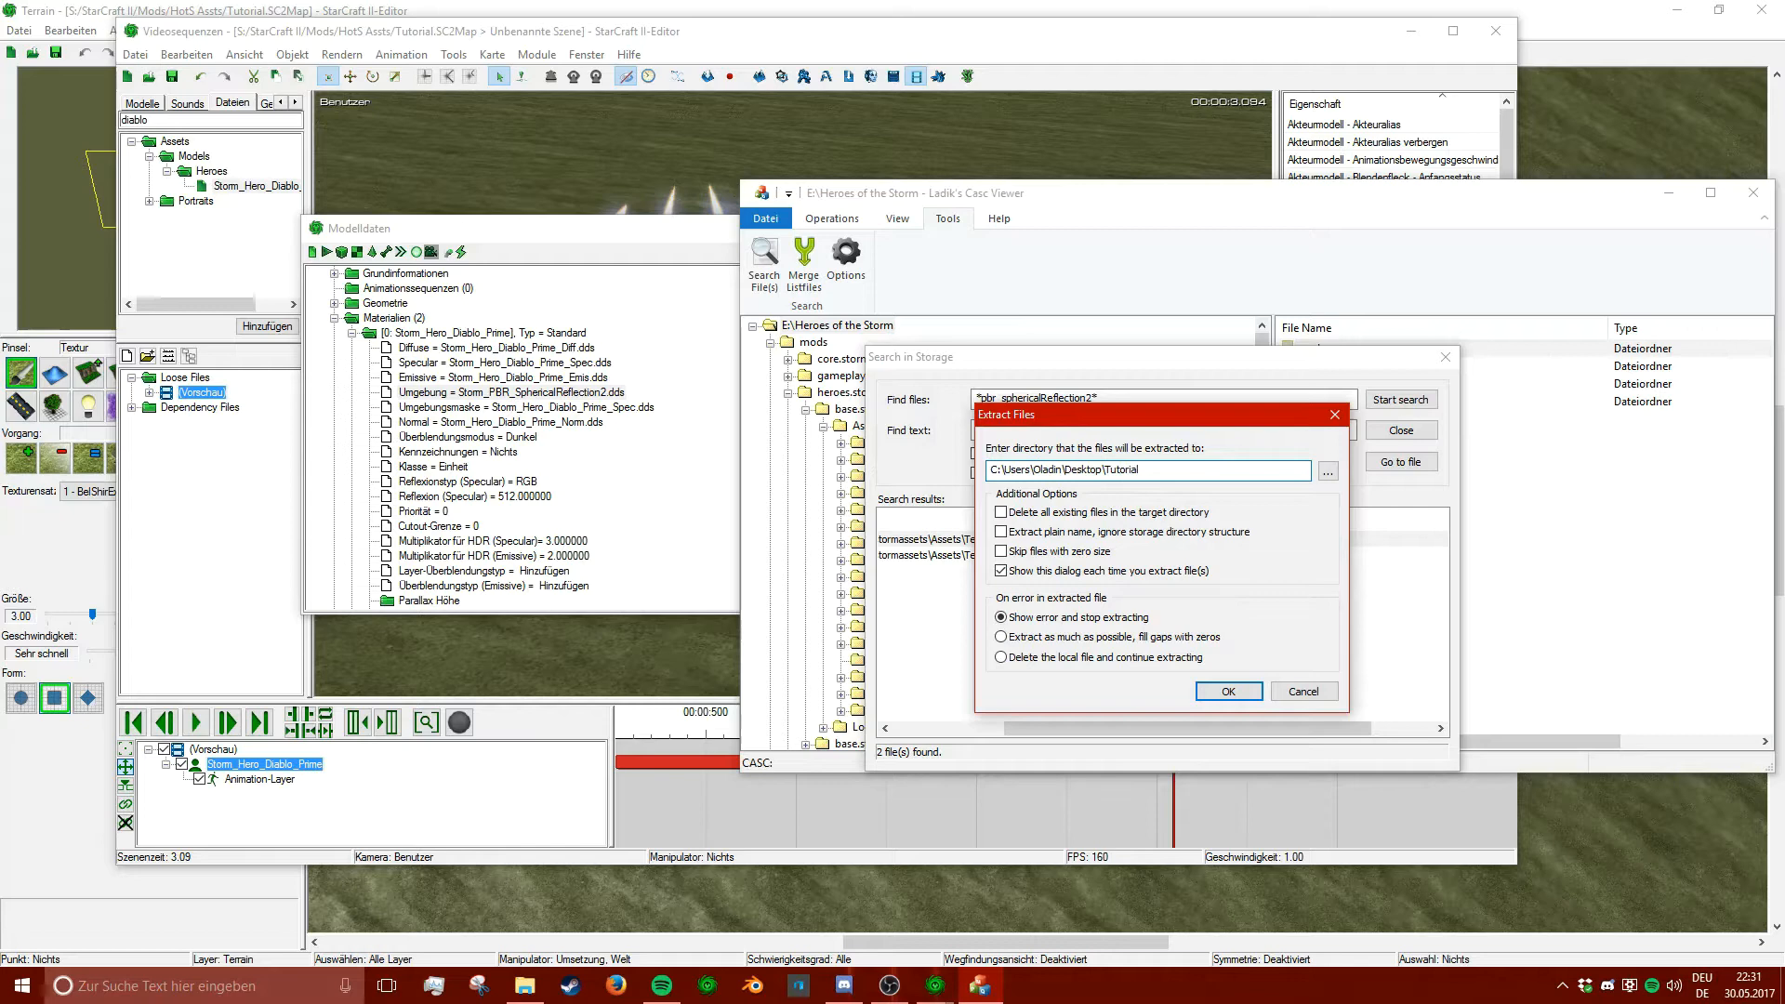
key(ctrl+a)
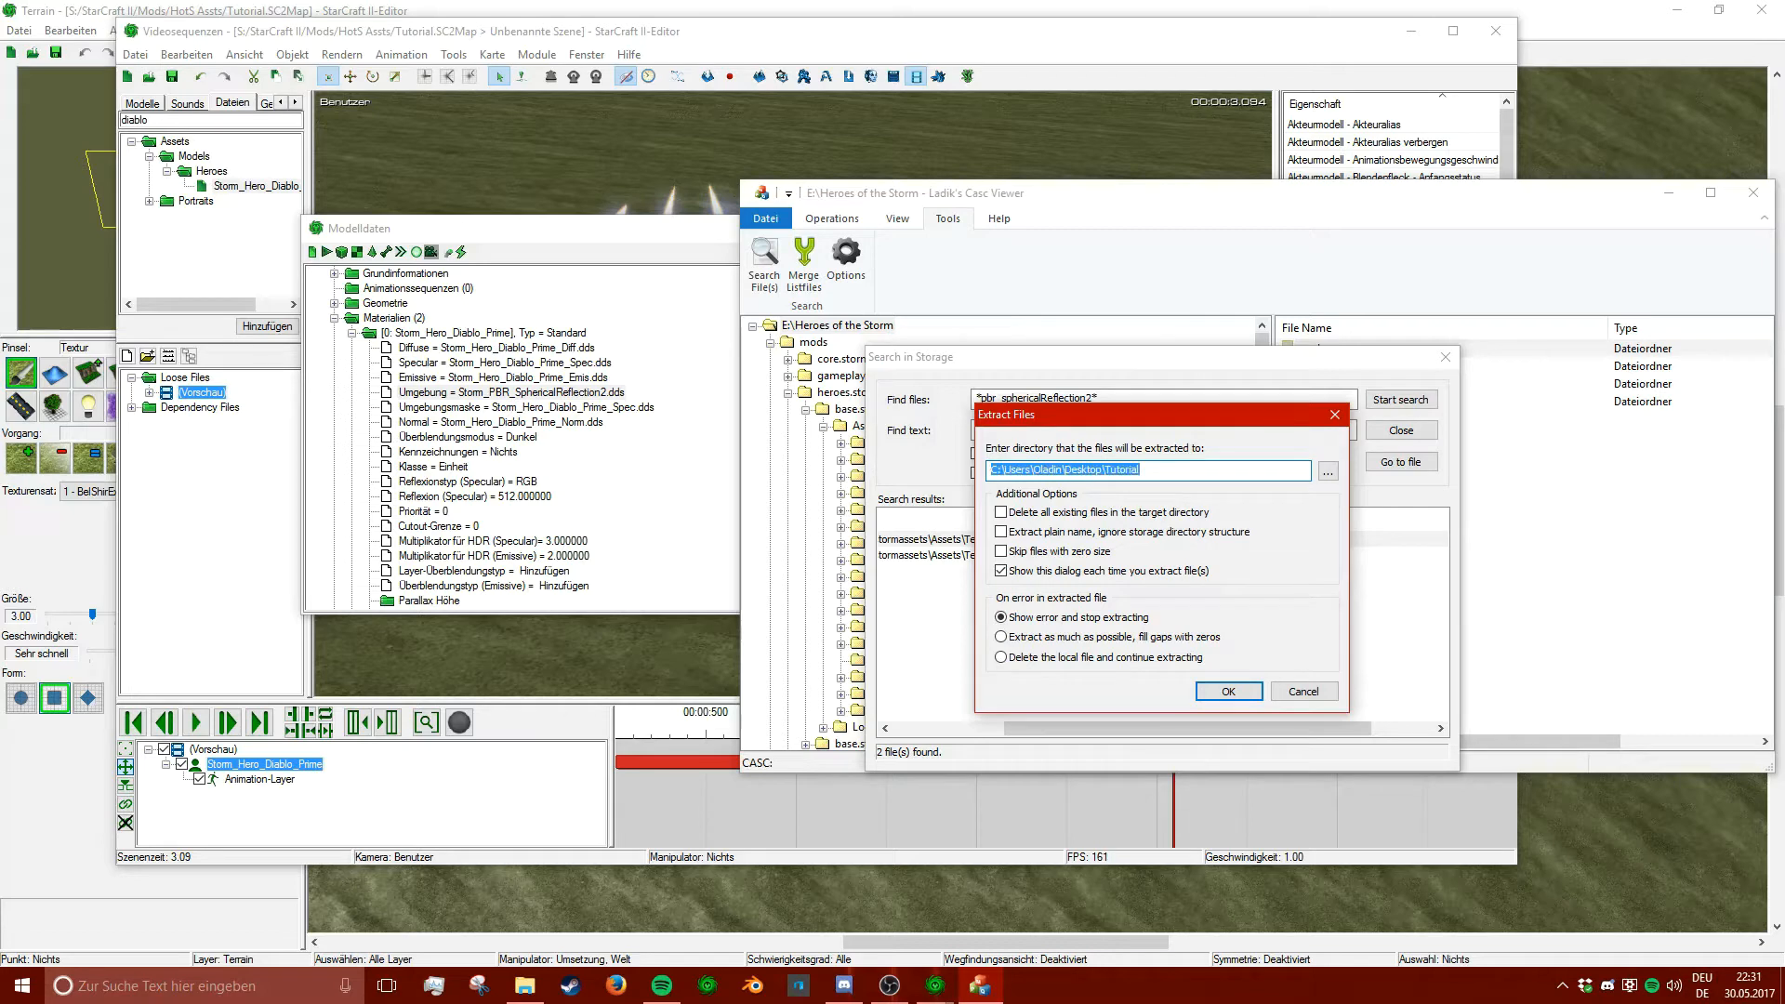
text(#)
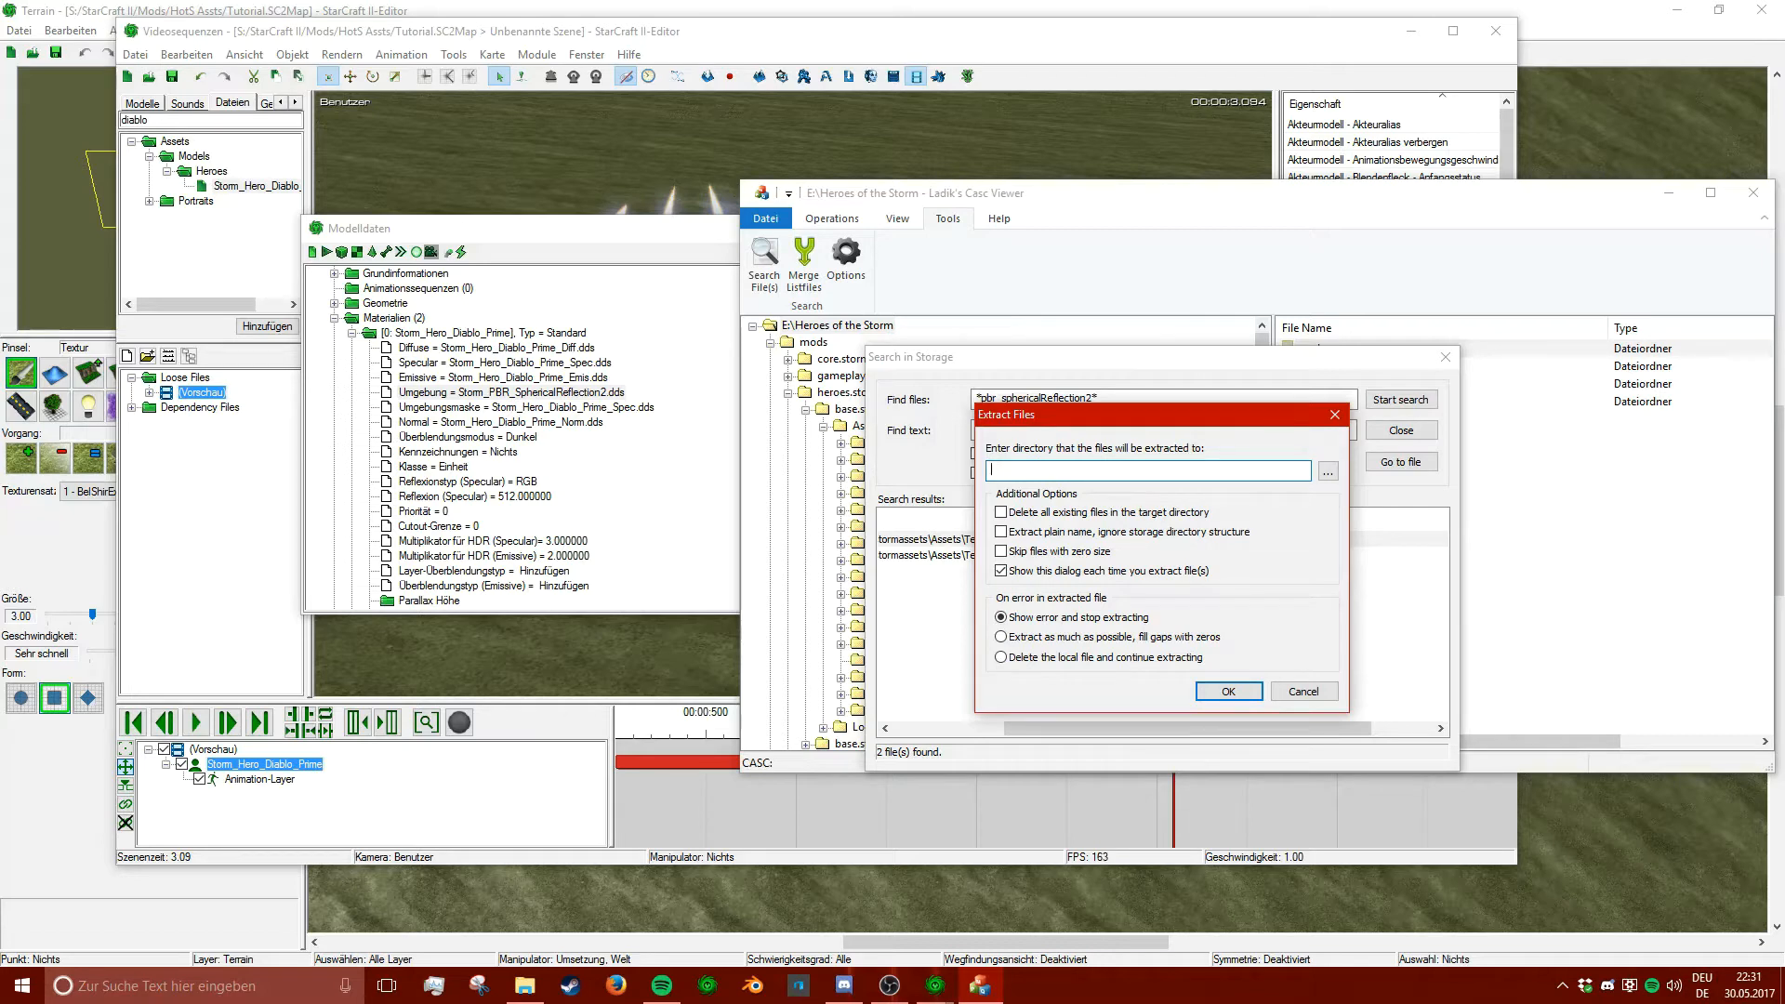
key(Escape)
drag(1092, 375, 1122, 372)
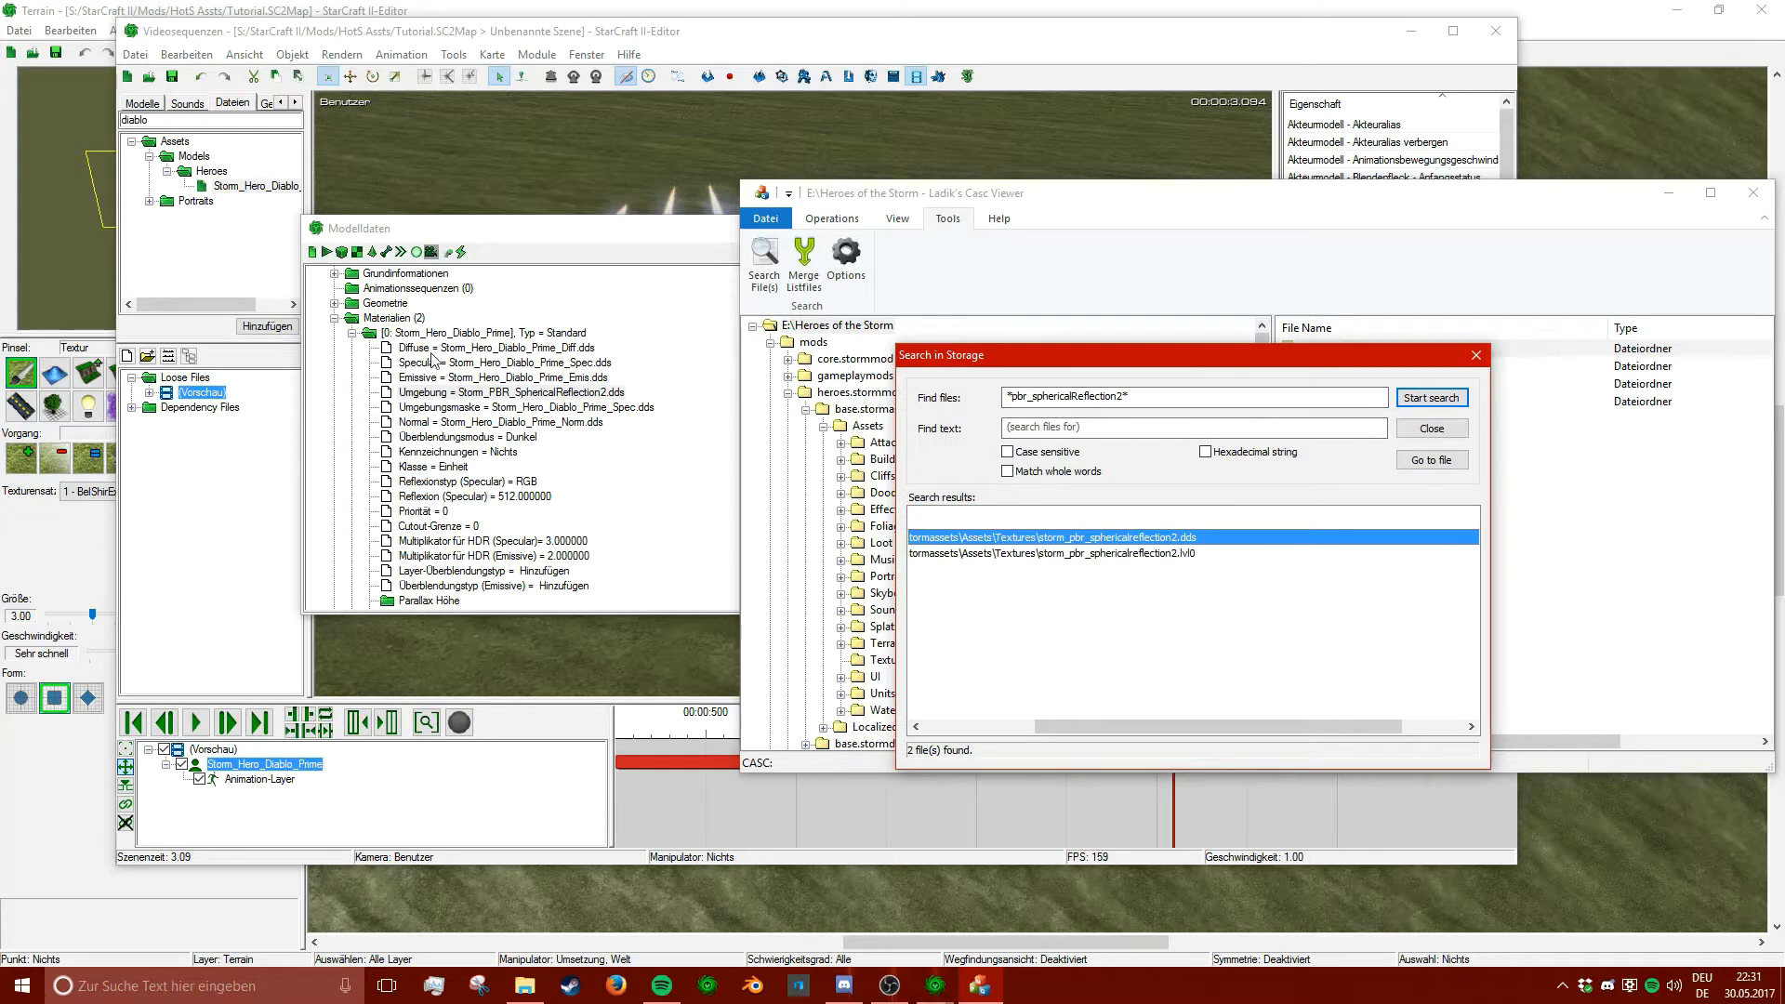
- Check the Storm_Hero_Diablo_Prime_Eyes material's texture names from diffuse to normal, and close the storage search in Ladik's Casc Viewer
click(352, 333)
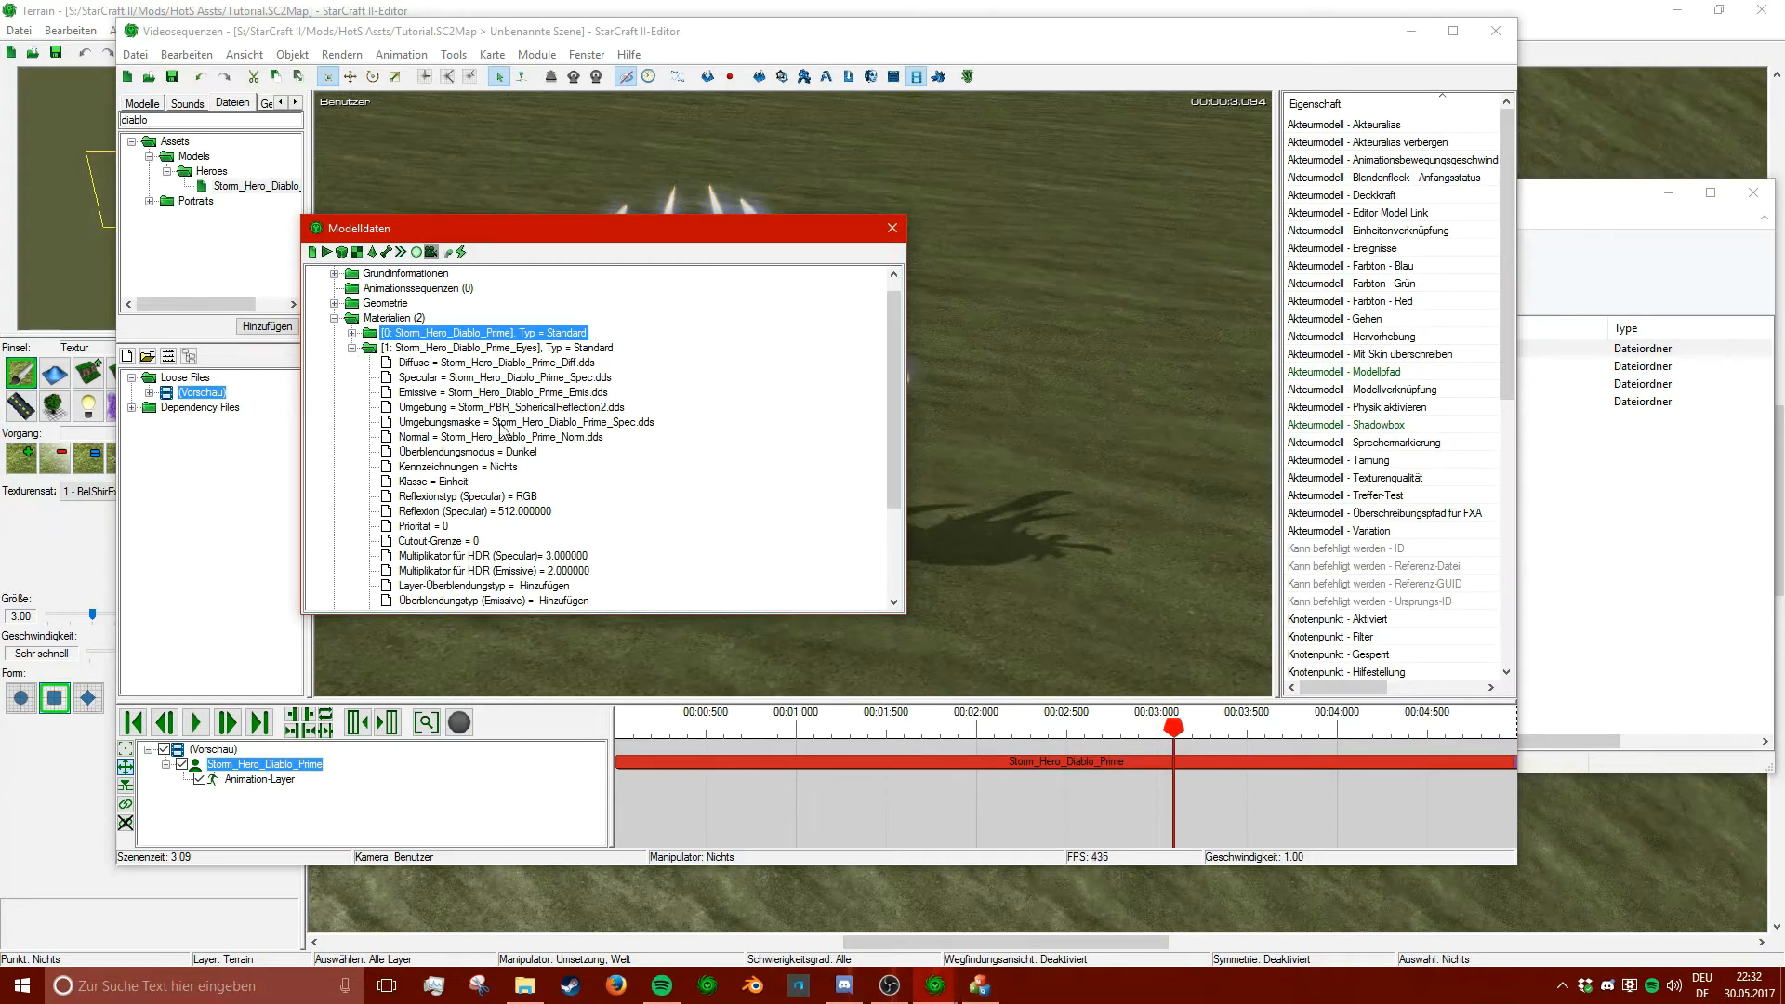
click(519, 363)
scroll(525, 377, down, 1)
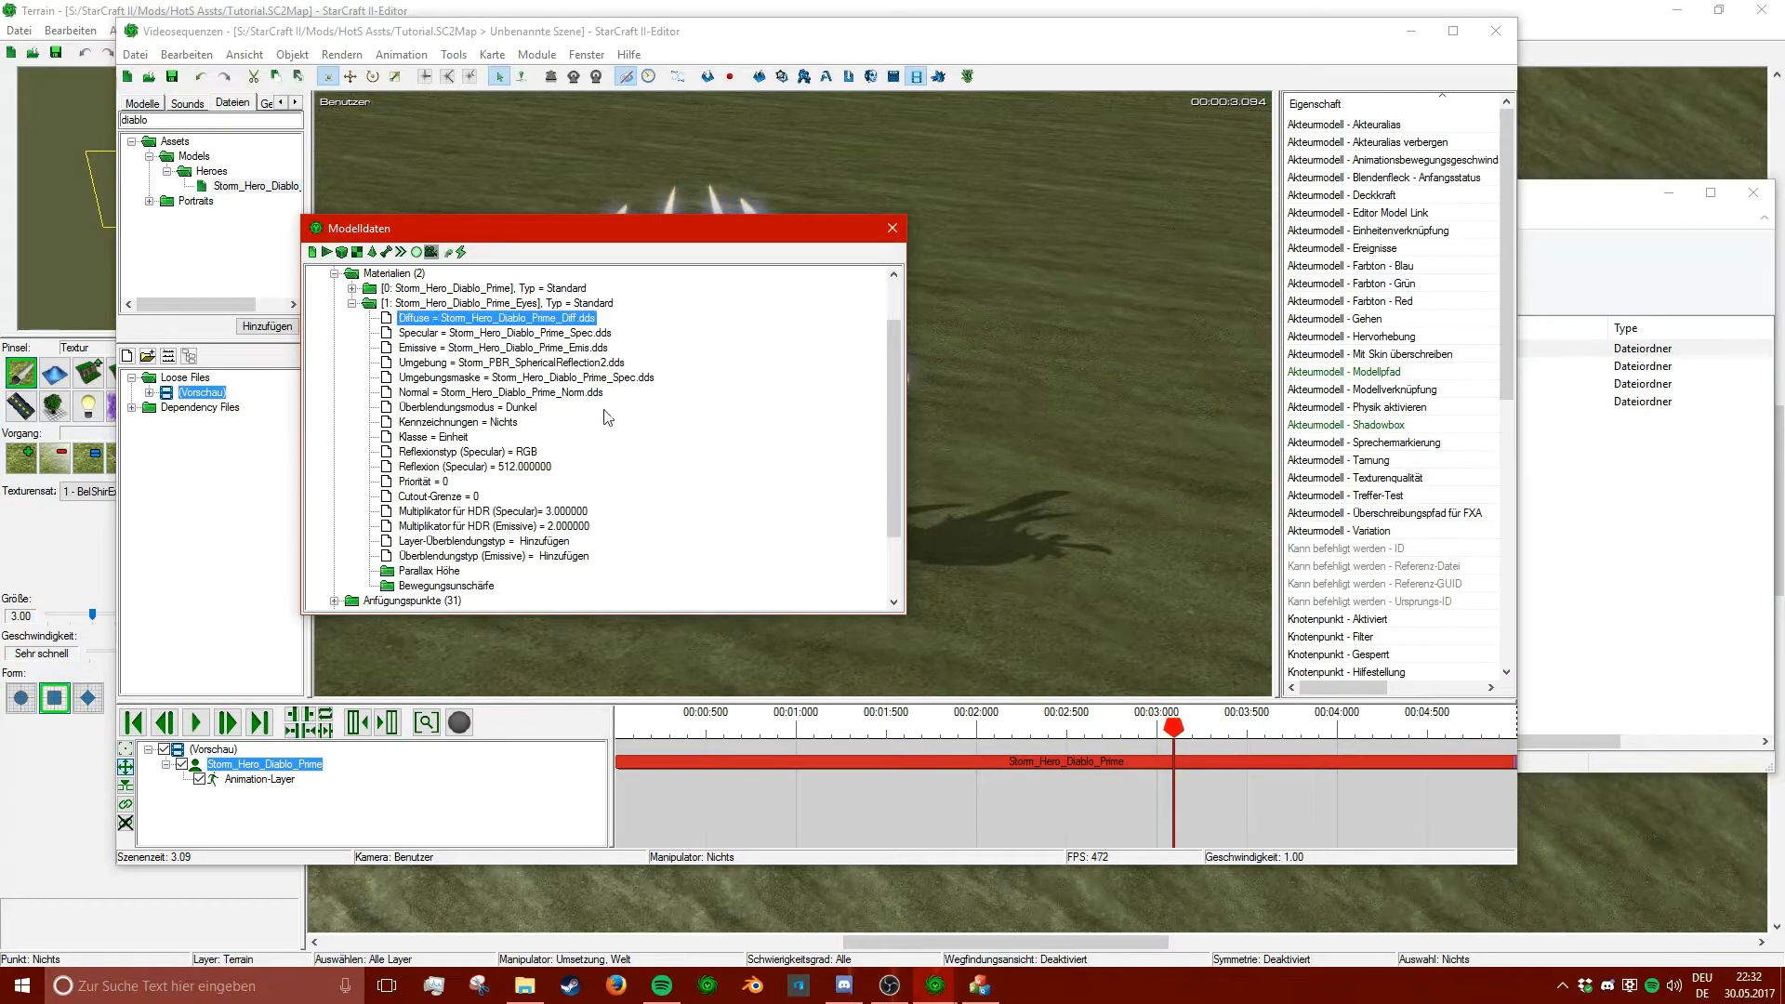
click(481, 396)
click(1717, 579)
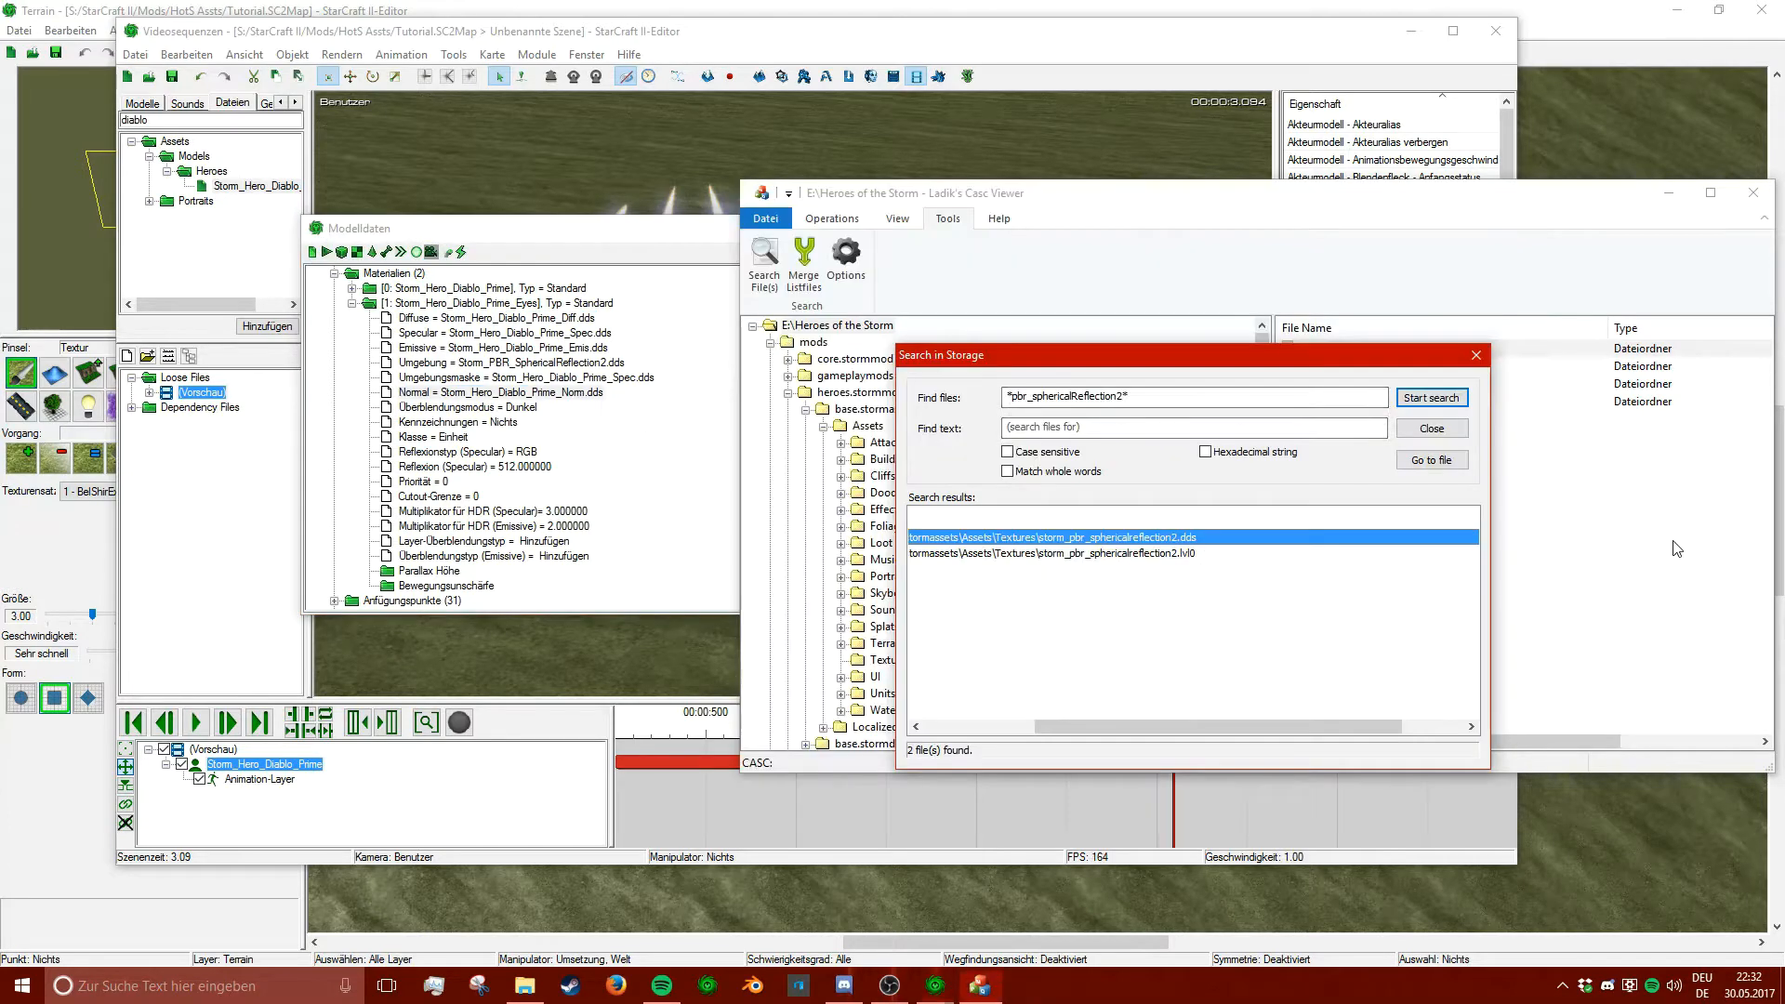
click(1431, 429)
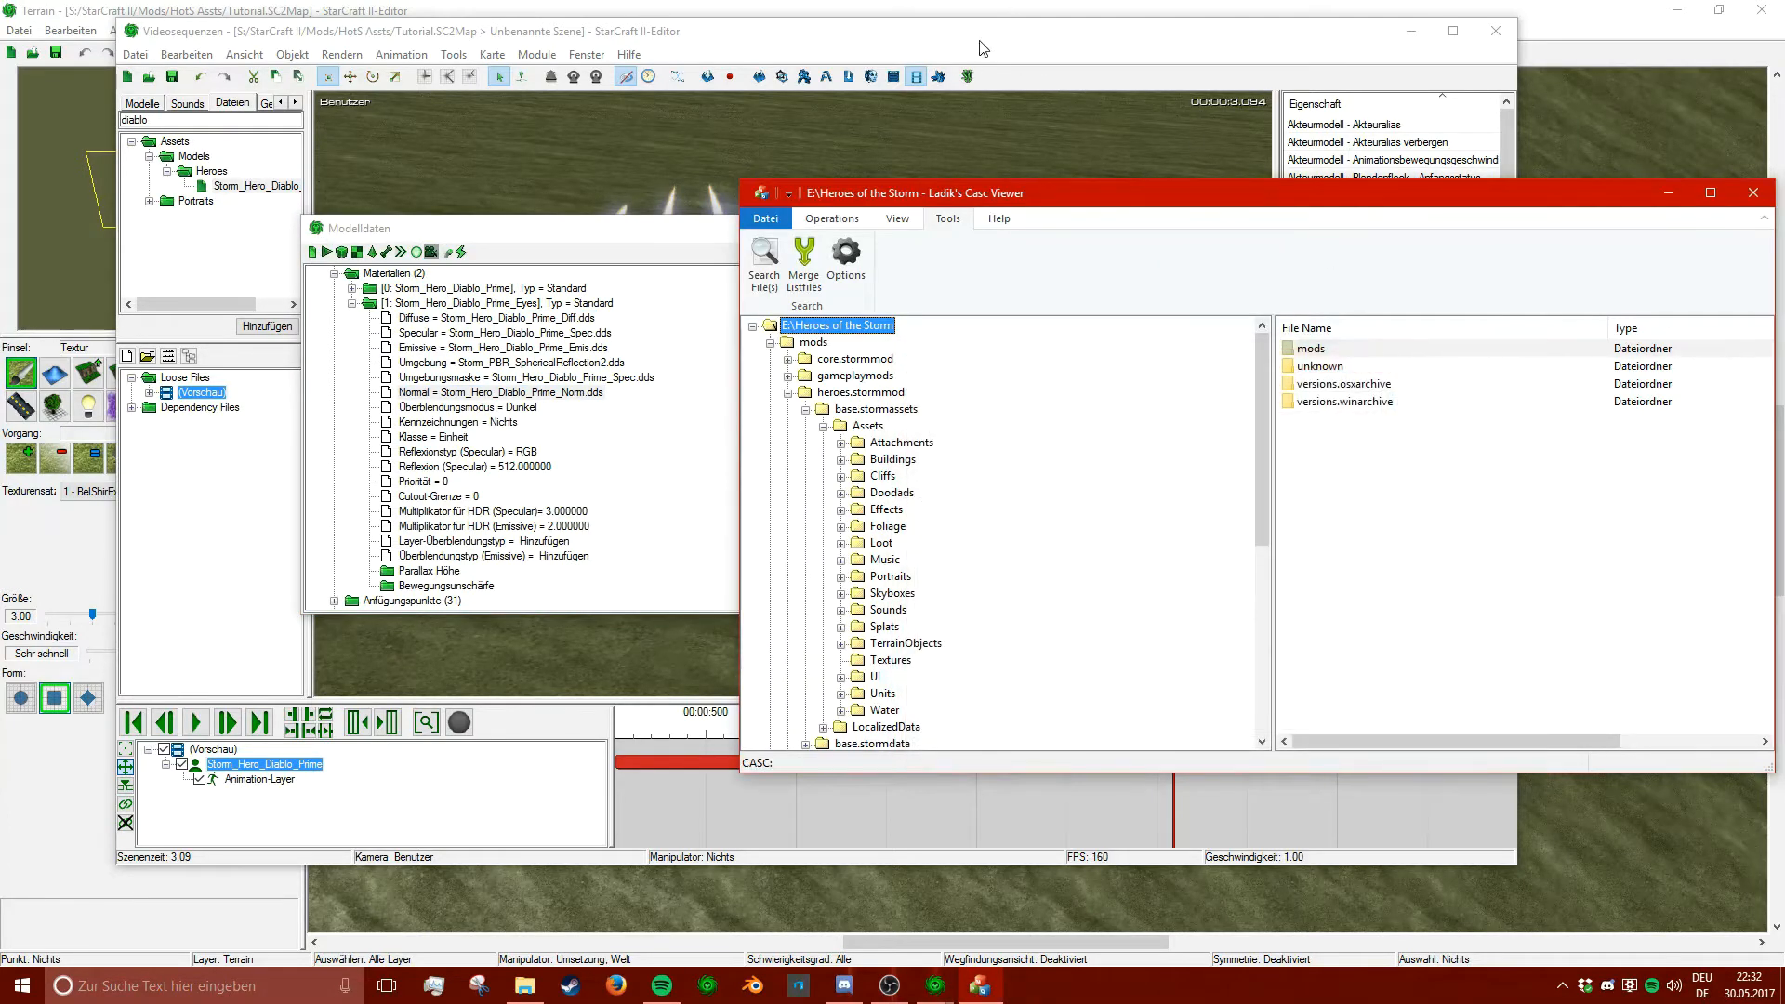
- Switch to the StarCraft II Editor's Import module and import only the Textures folder's files from the Tutorial directory
click(983, 48)
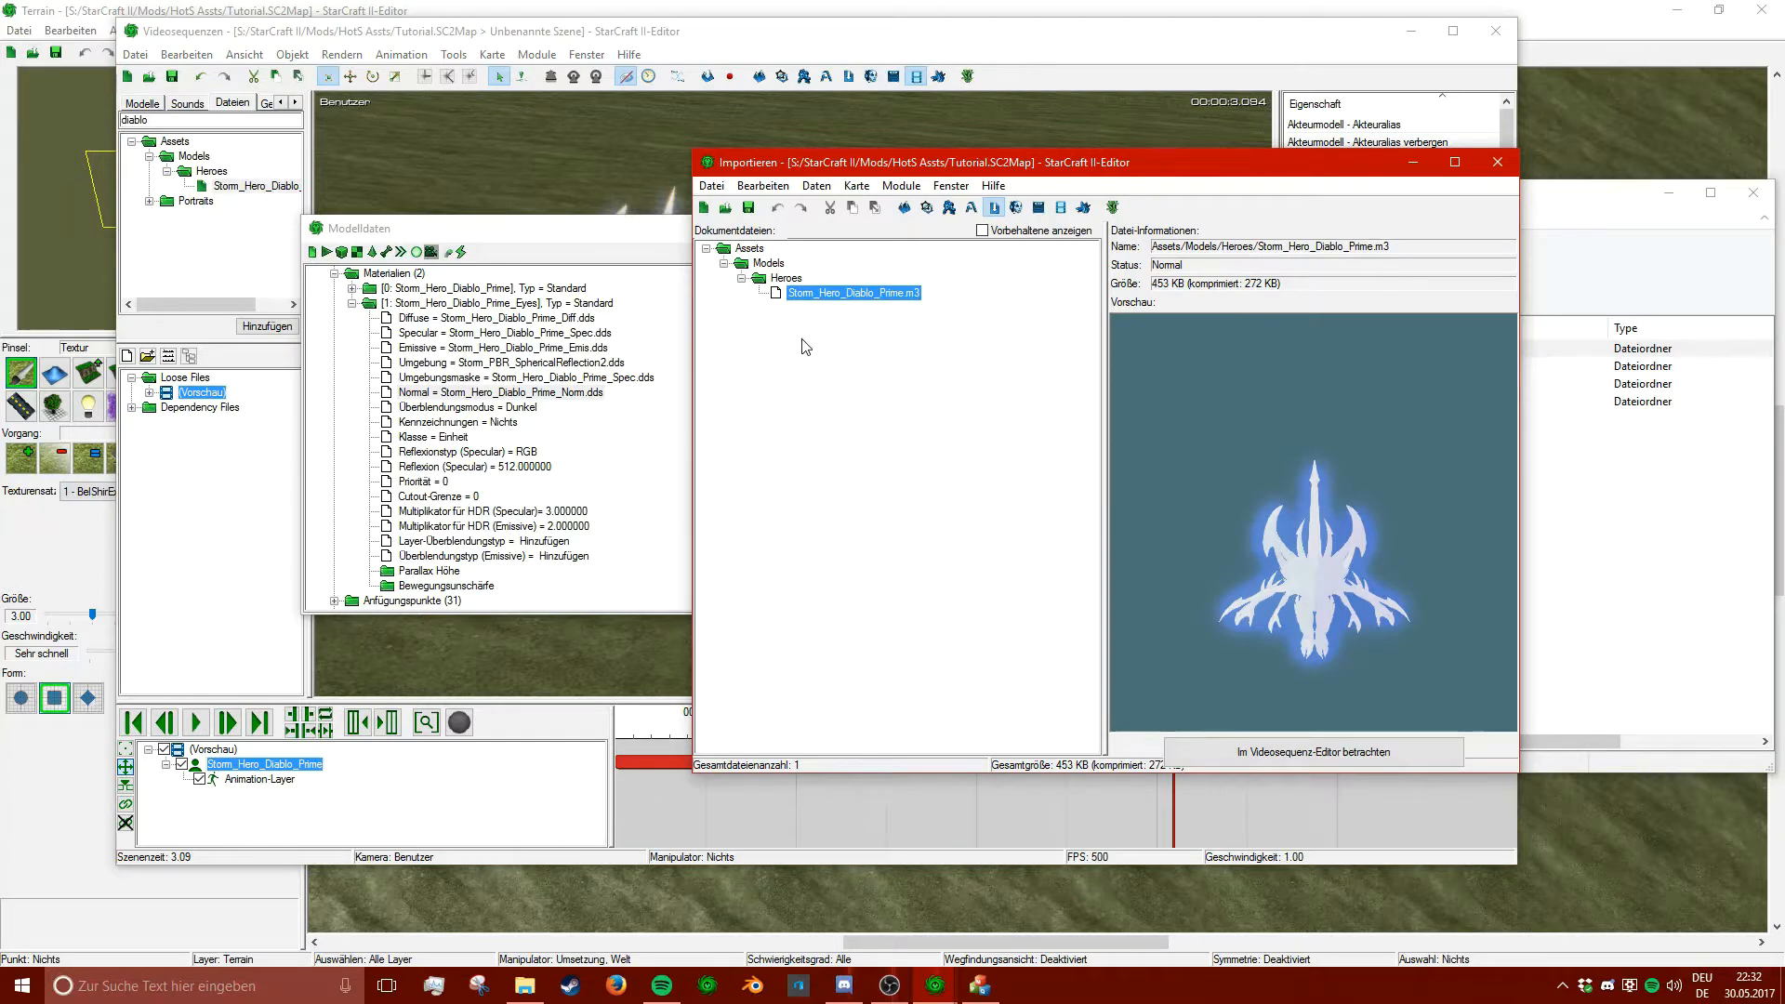
right_click(797, 339)
click(779, 321)
right_click(746, 248)
click(783, 262)
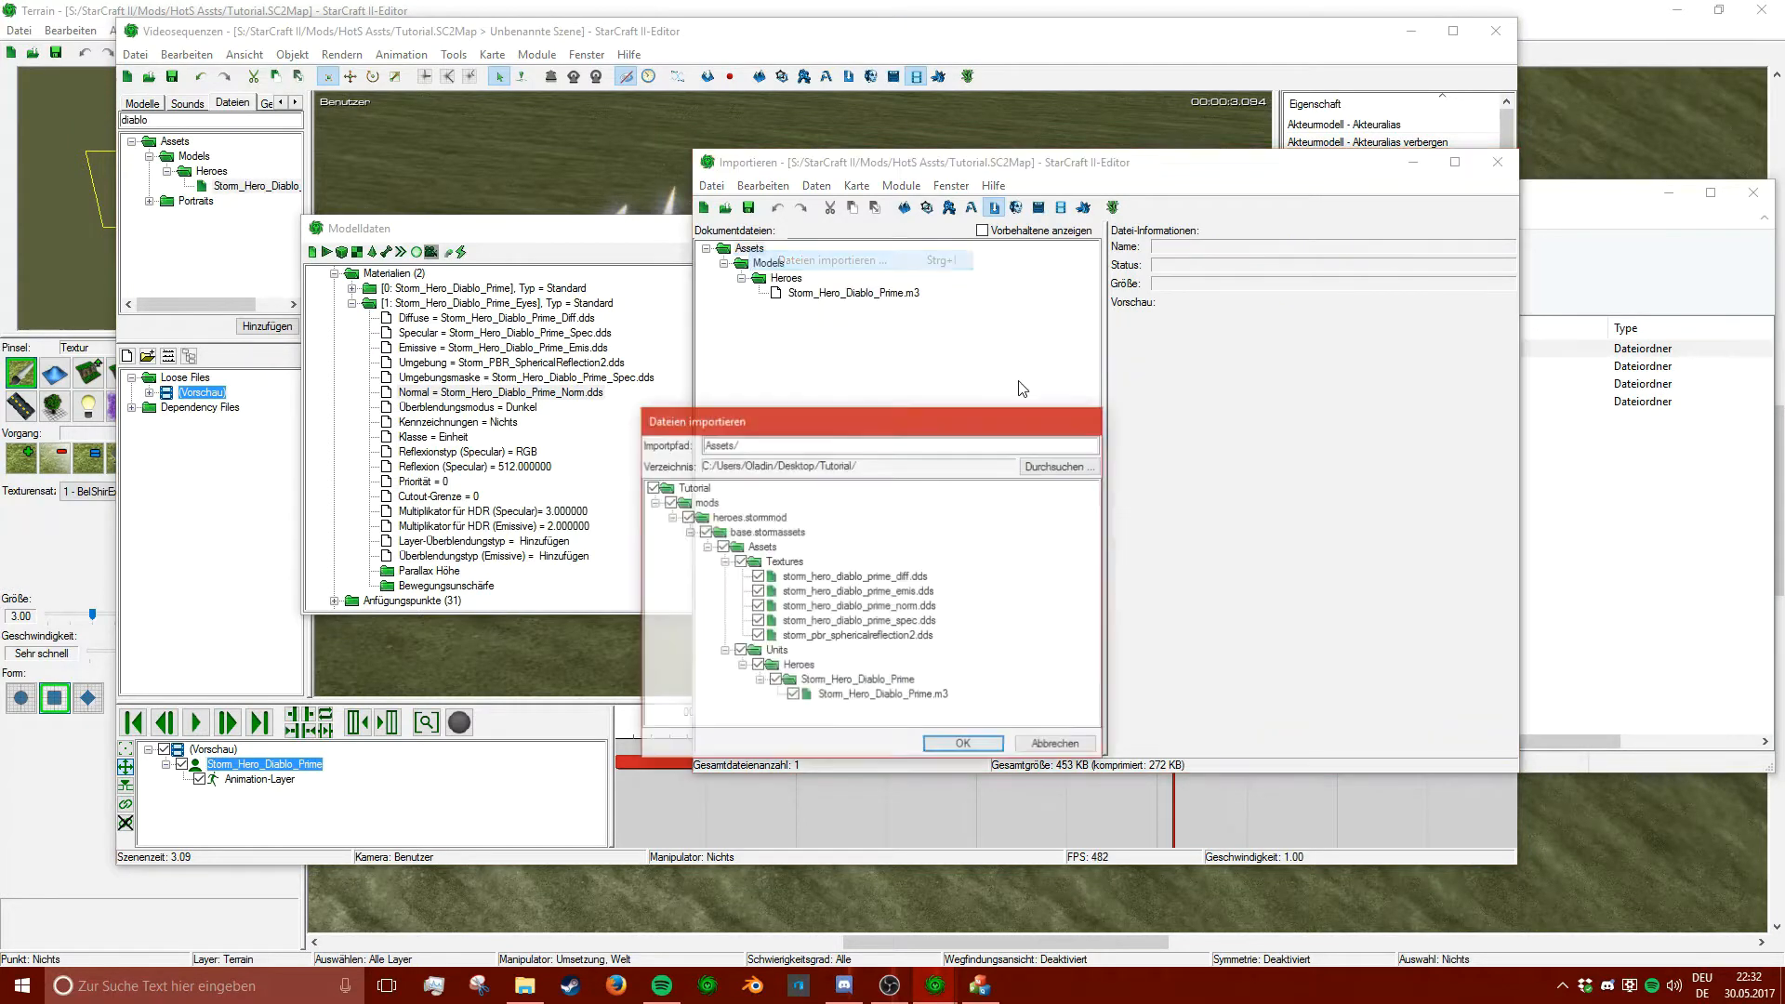
click(652, 487)
click(653, 503)
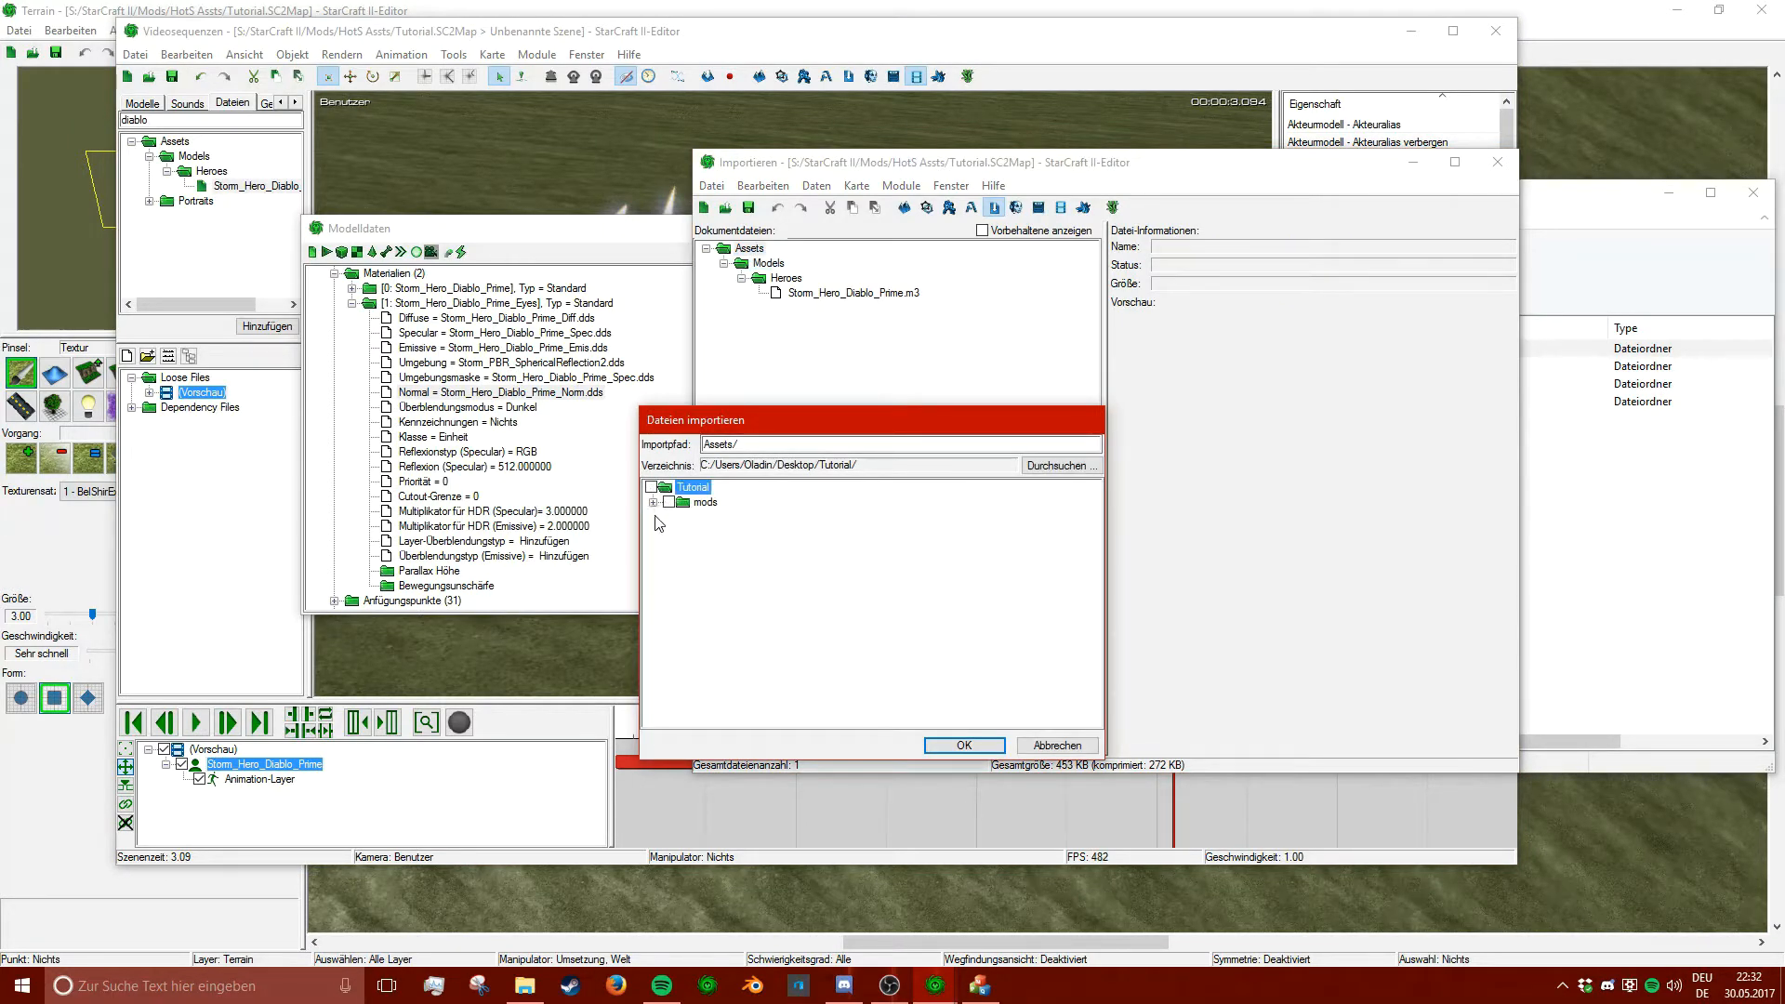
click(653, 503)
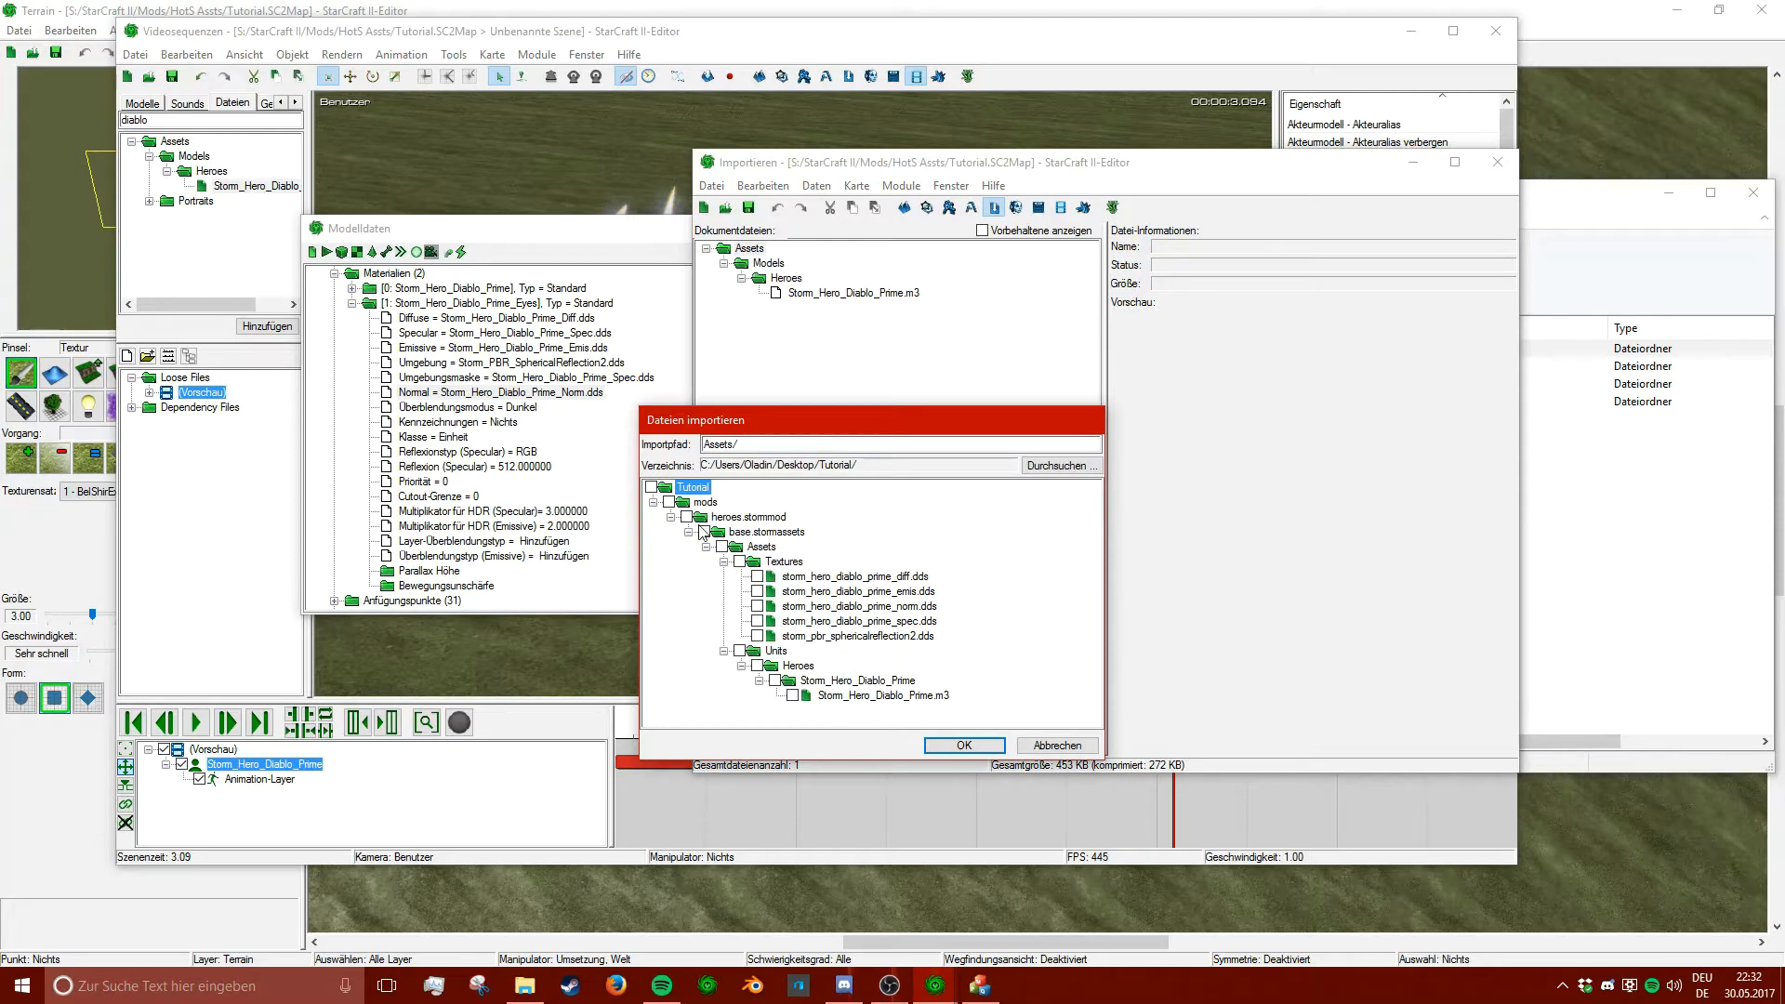
click(739, 561)
click(963, 745)
click(1176, 666)
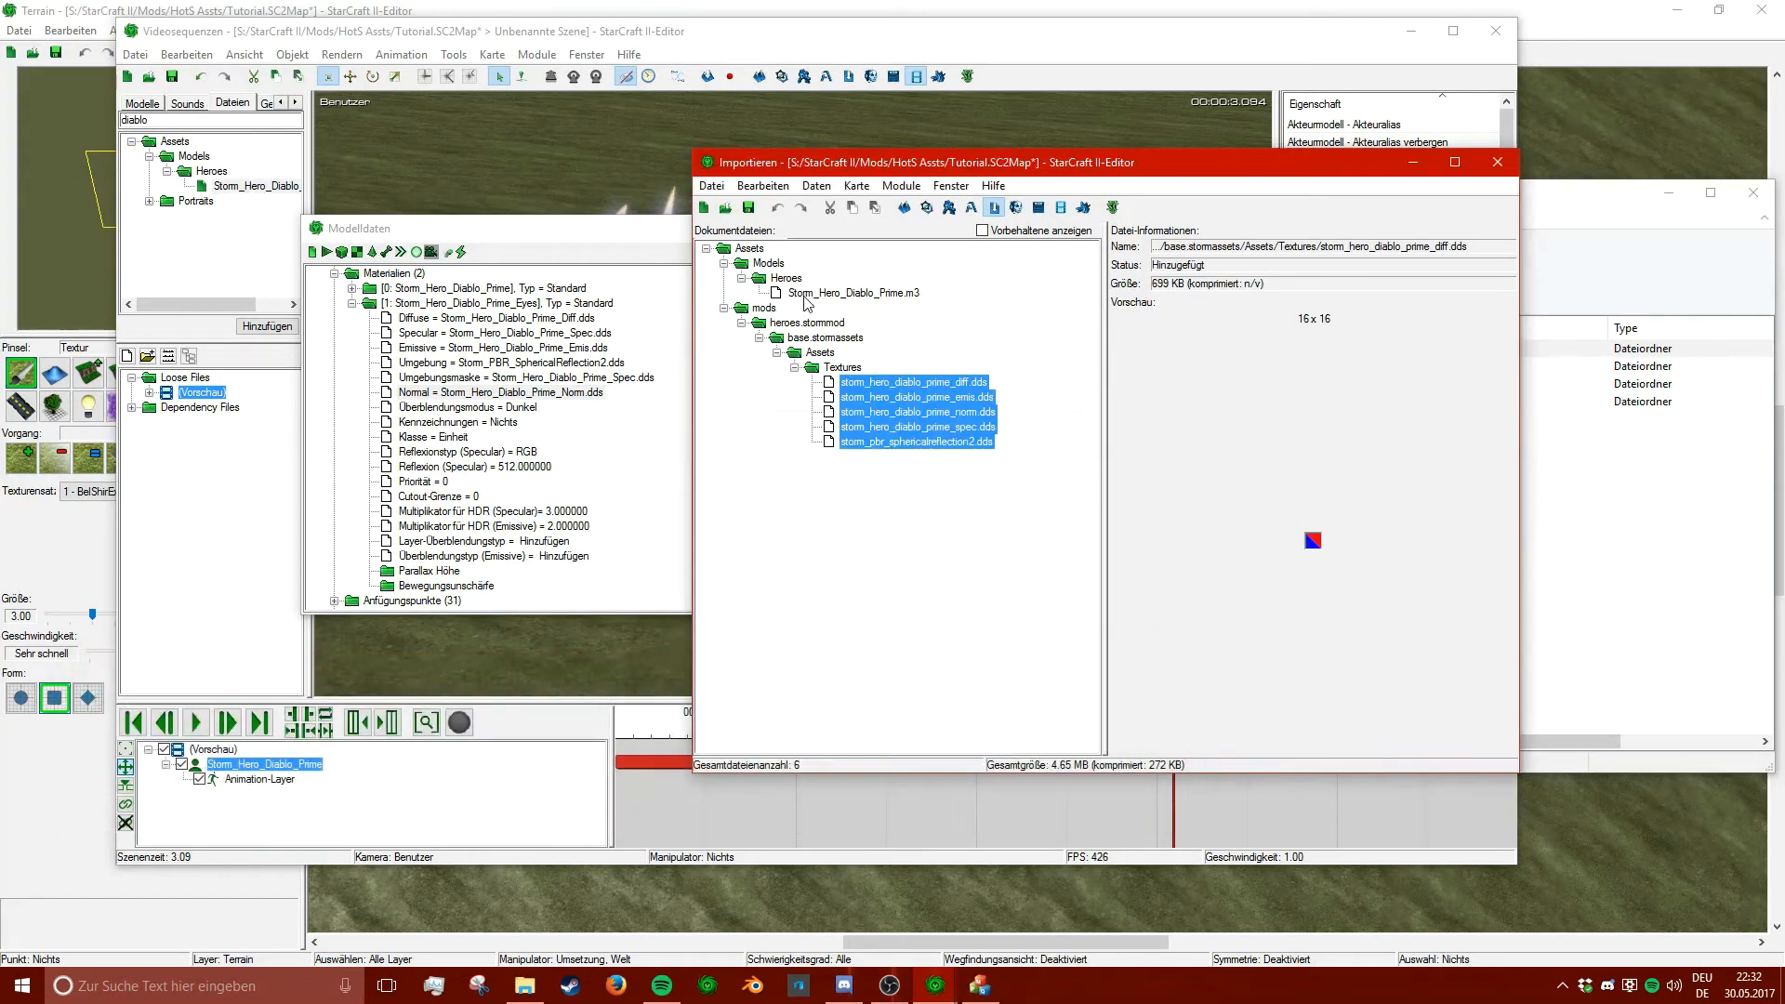
- Move the five imported texture files to the new path Assets/Textures
right_click(853, 407)
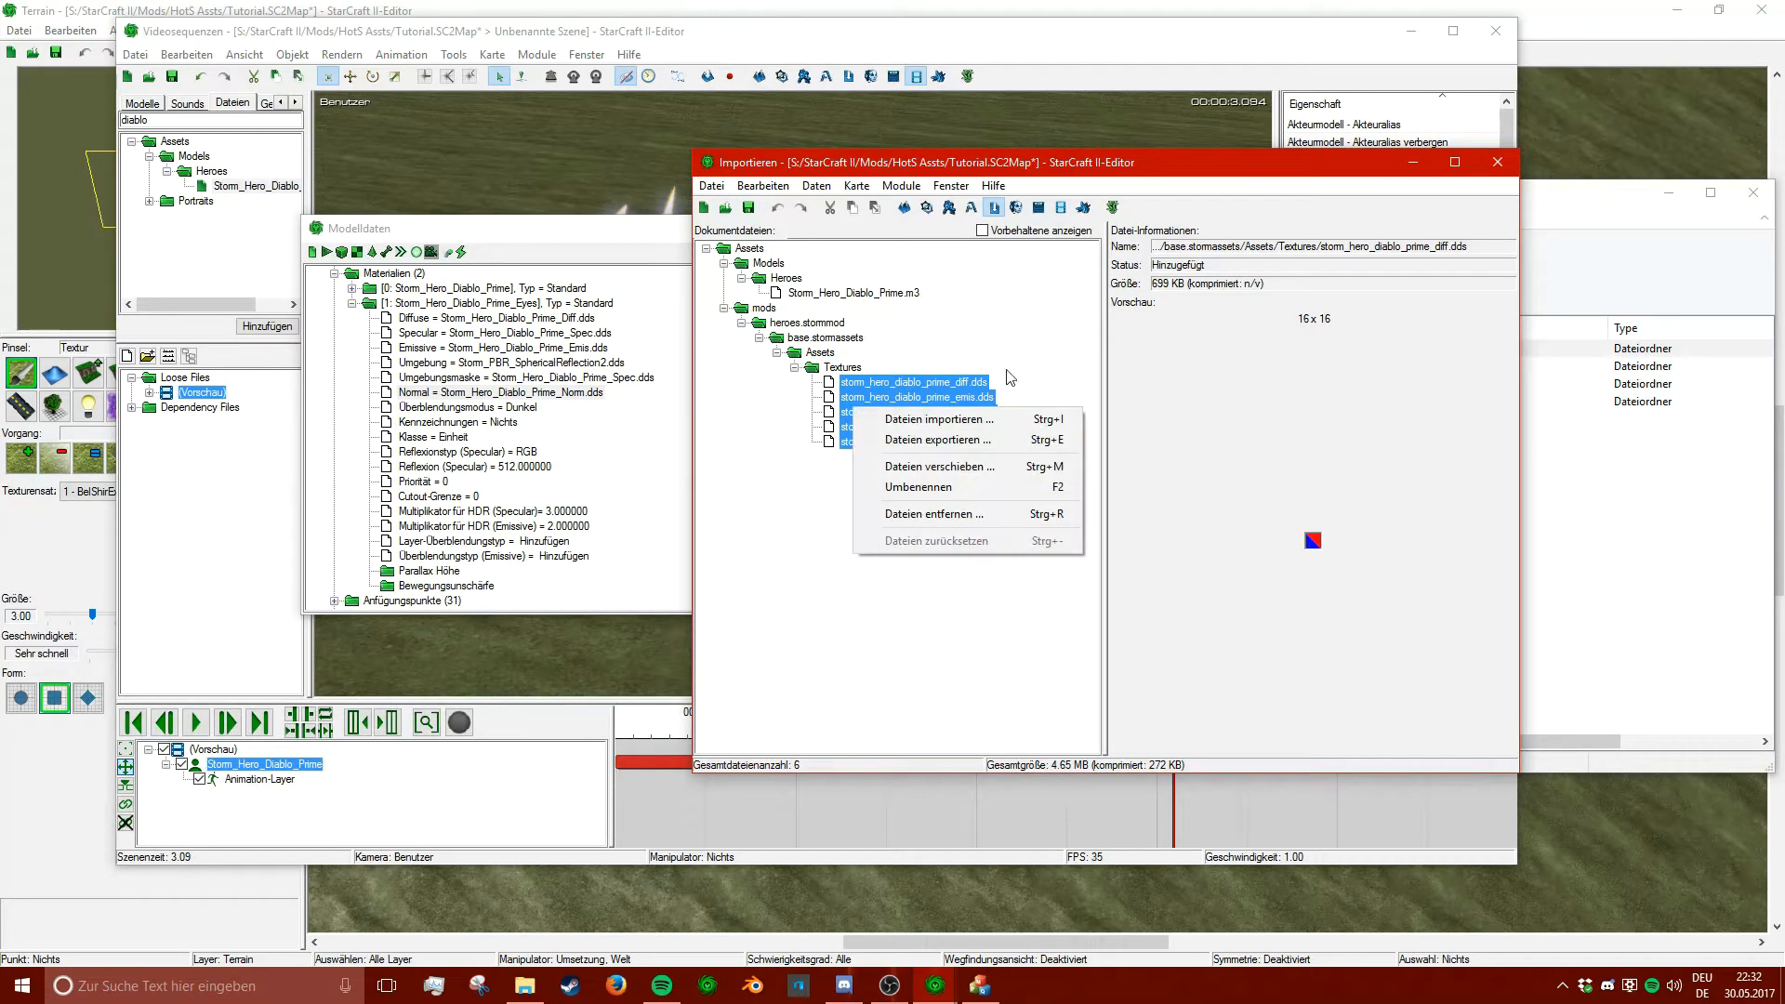
click(997, 468)
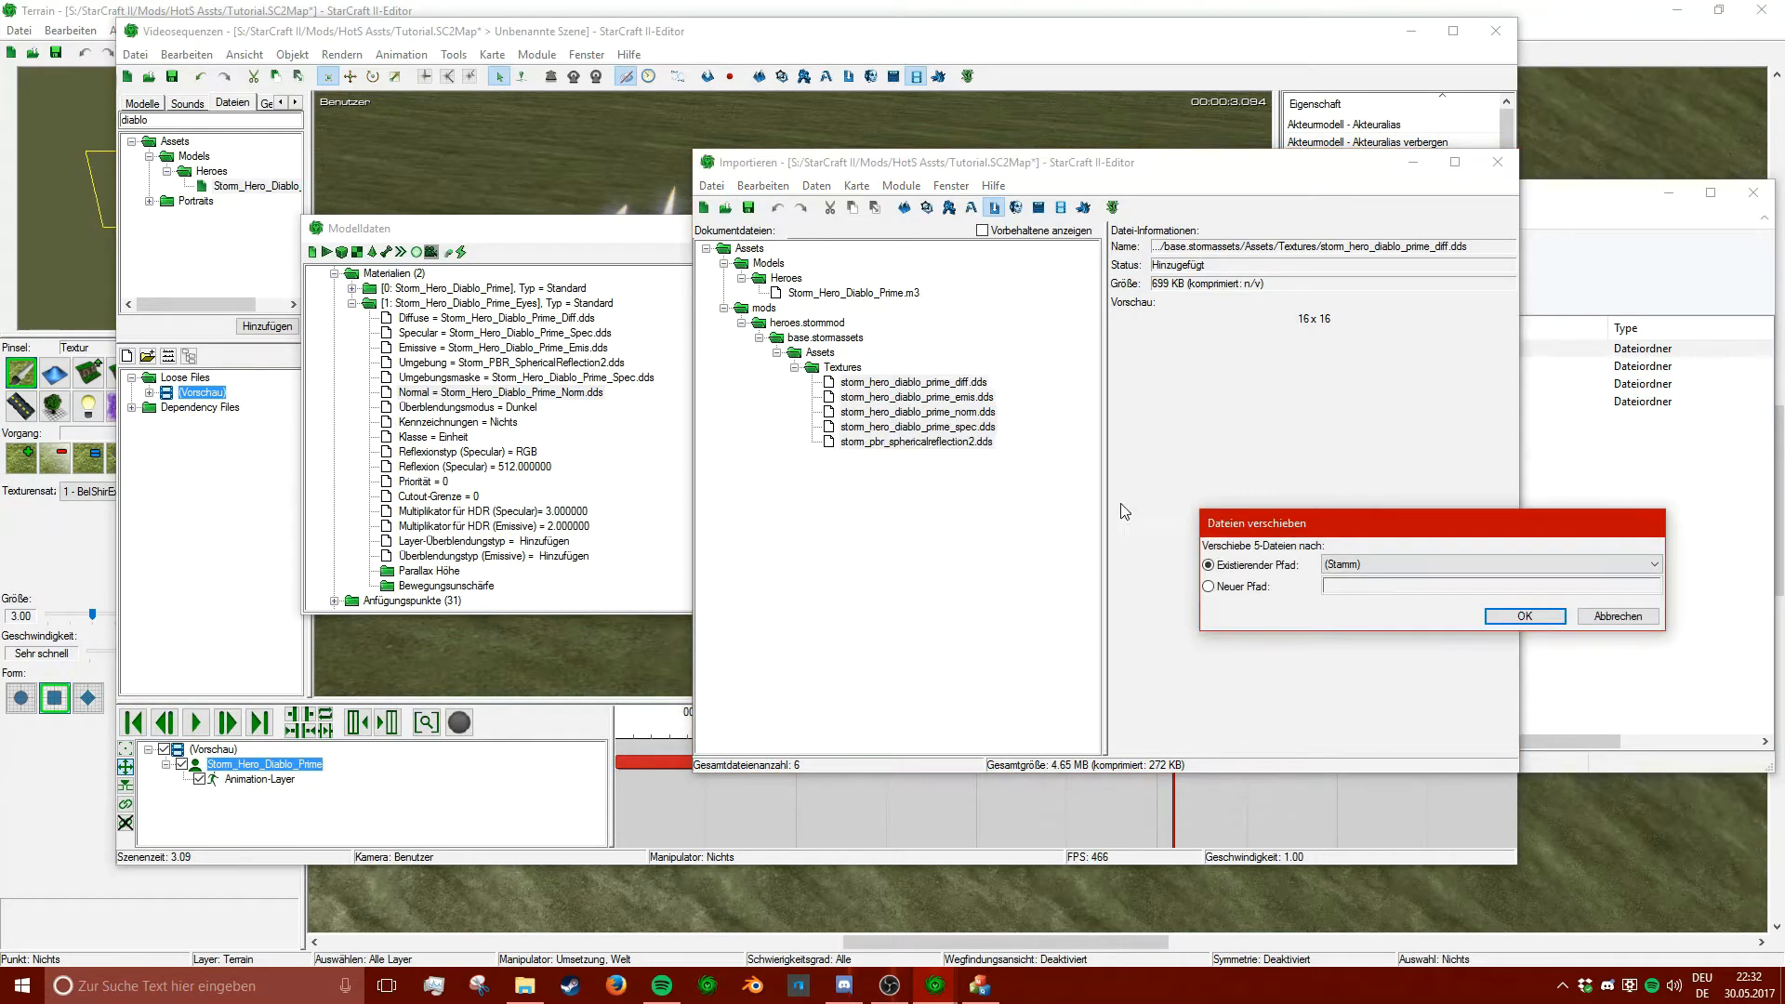
click(1323, 592)
click(1340, 585)
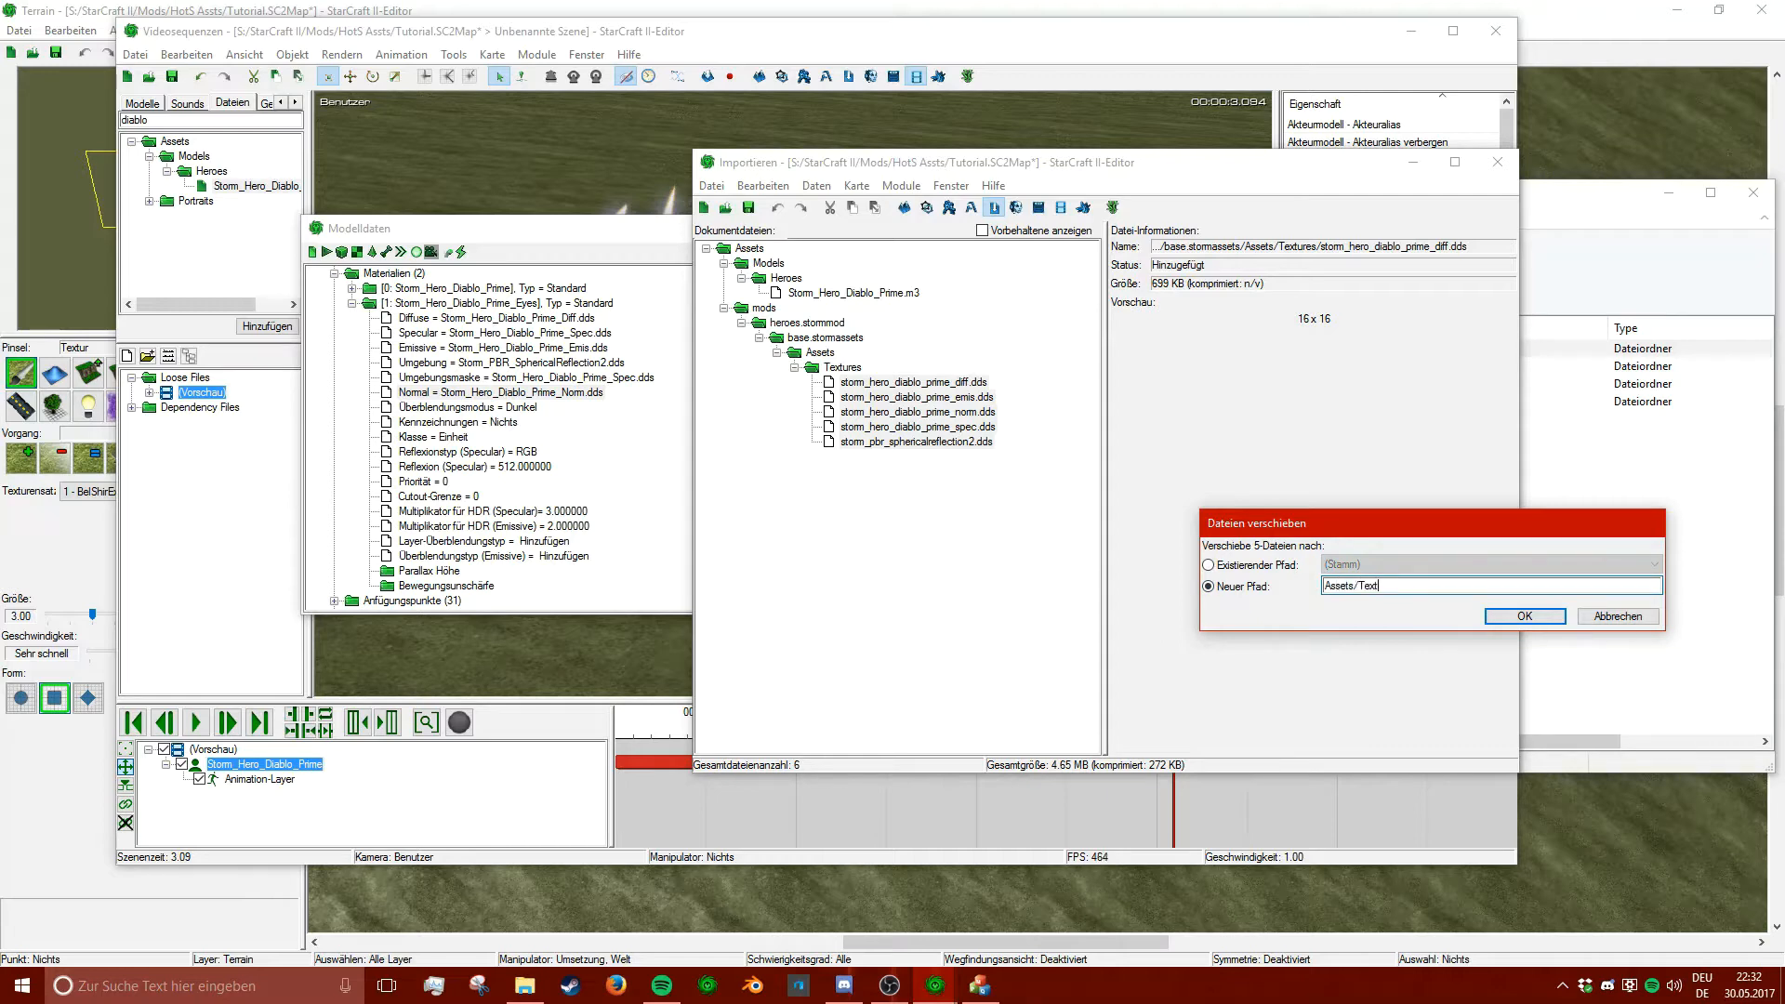
key(Return)
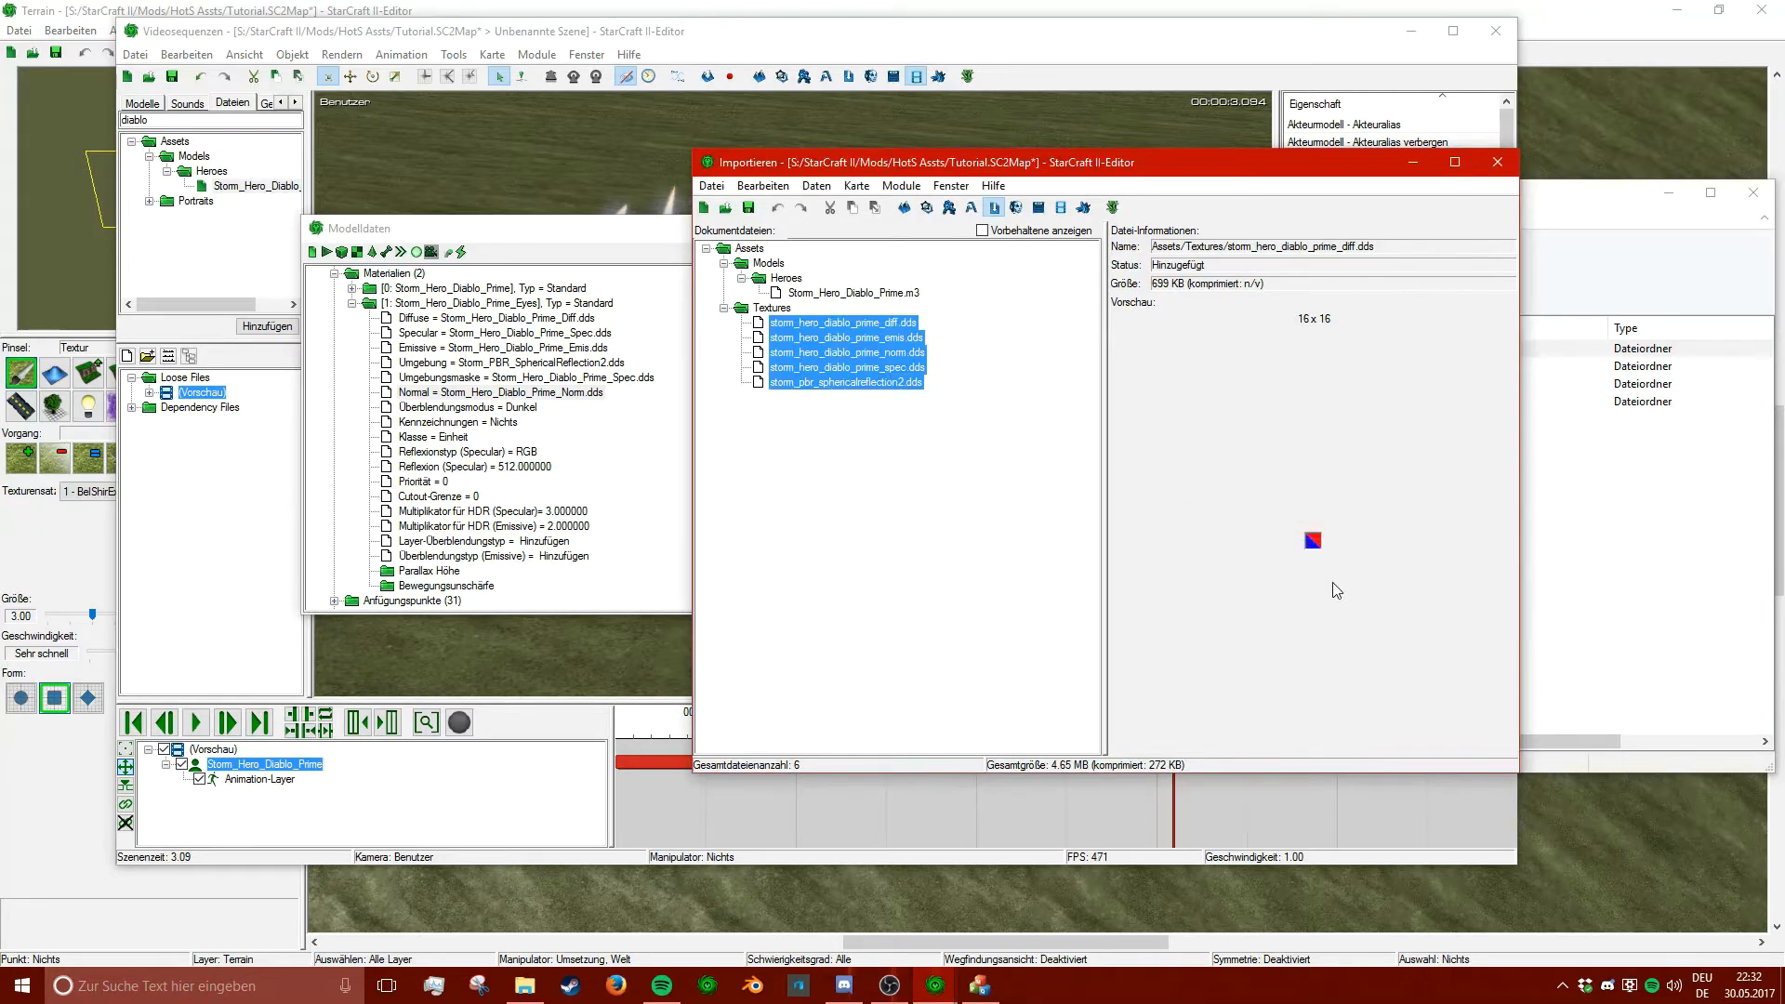
- Examine the previews of the imported texture files in the Assets/Textures folder
click(761, 249)
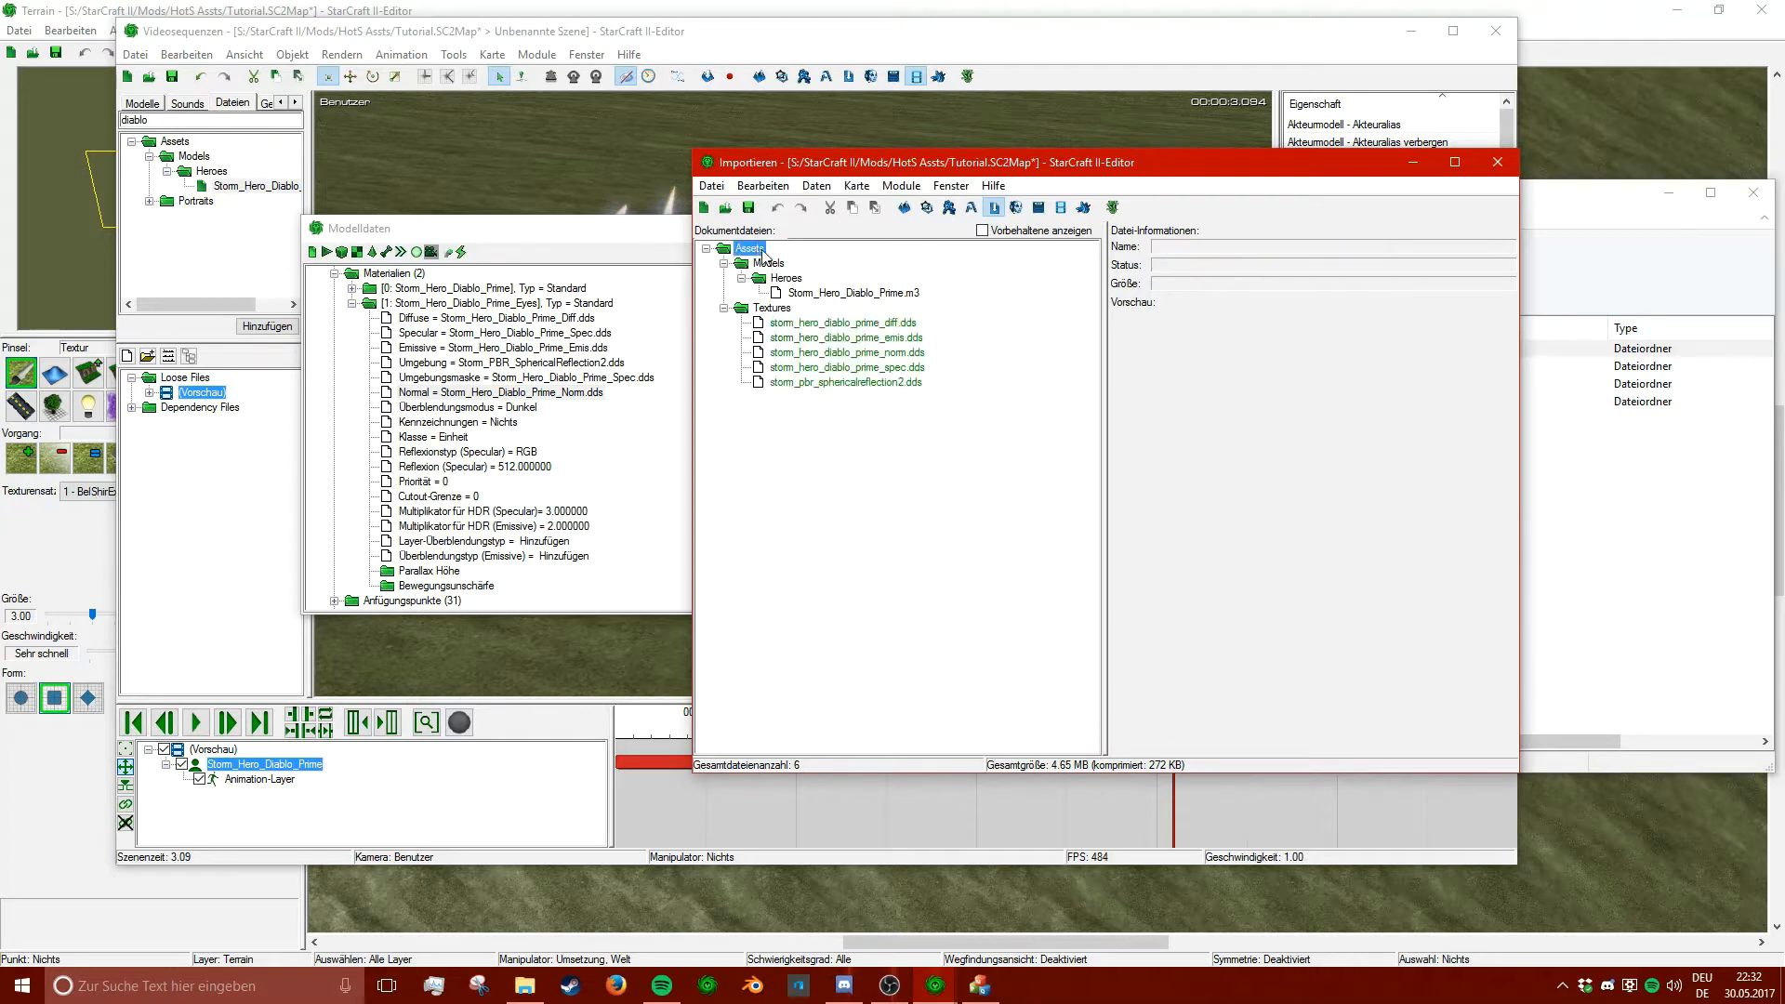
click(759, 308)
click(855, 354)
click(843, 323)
click(838, 353)
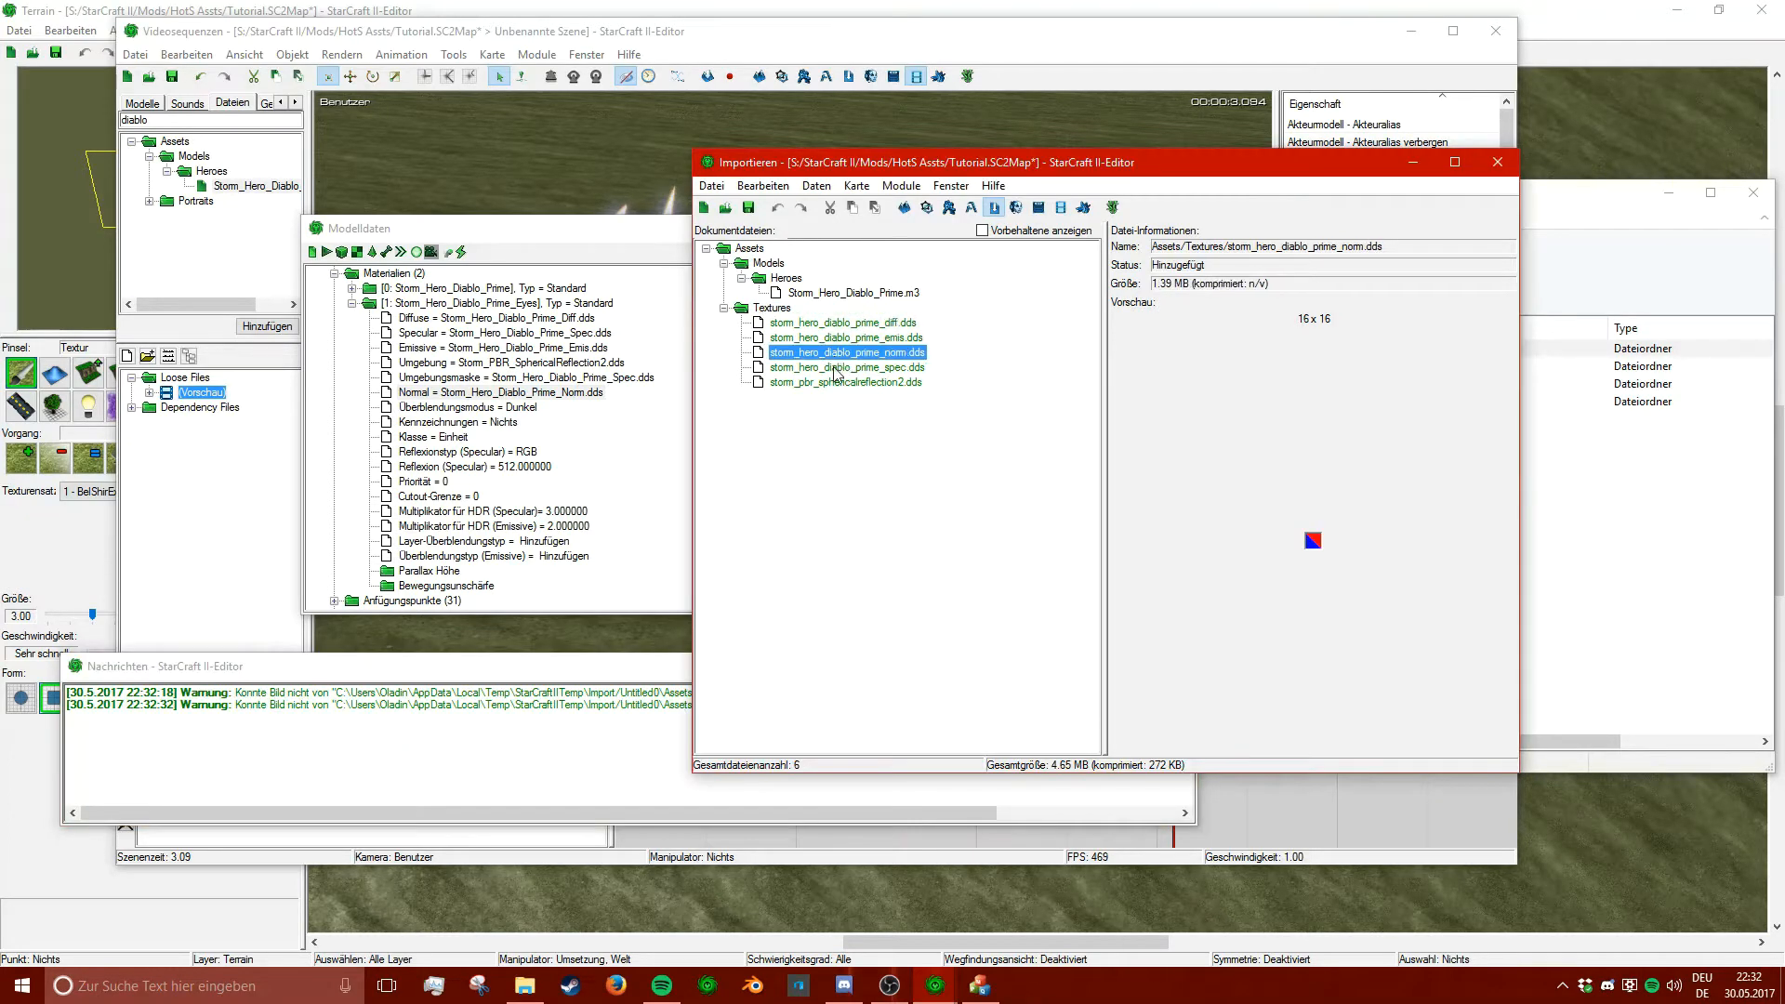
click(829, 381)
click(831, 355)
click(830, 338)
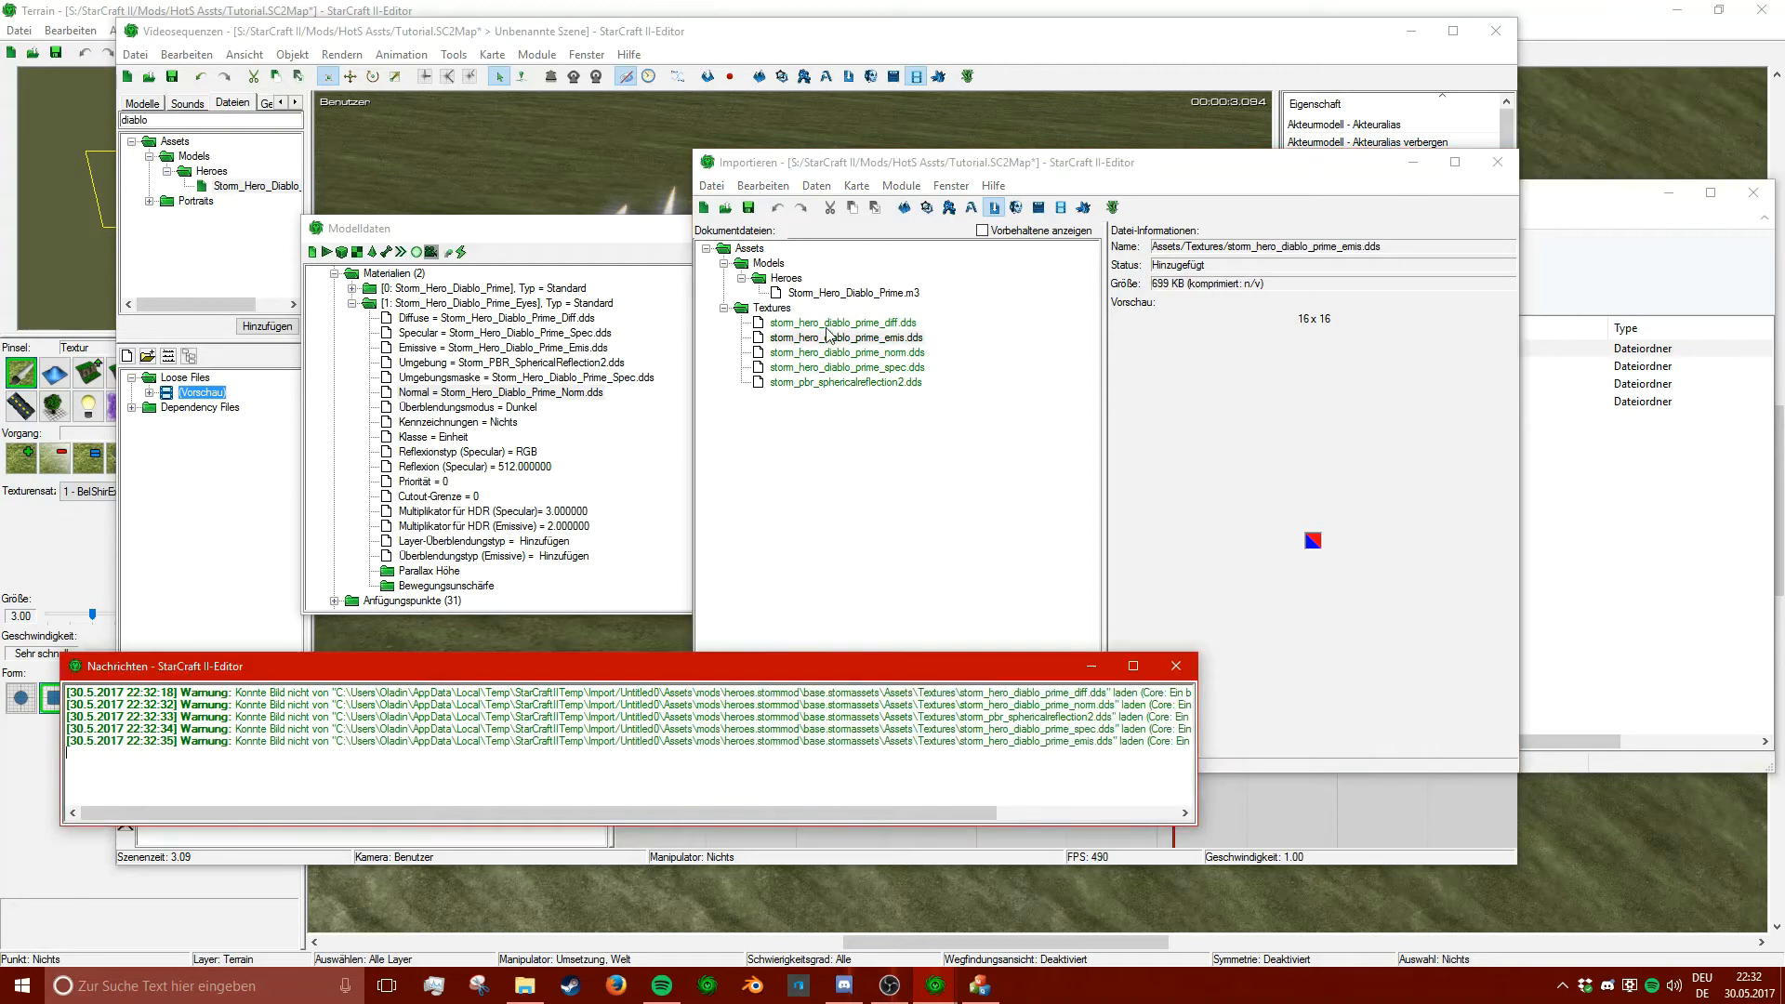
click(831, 323)
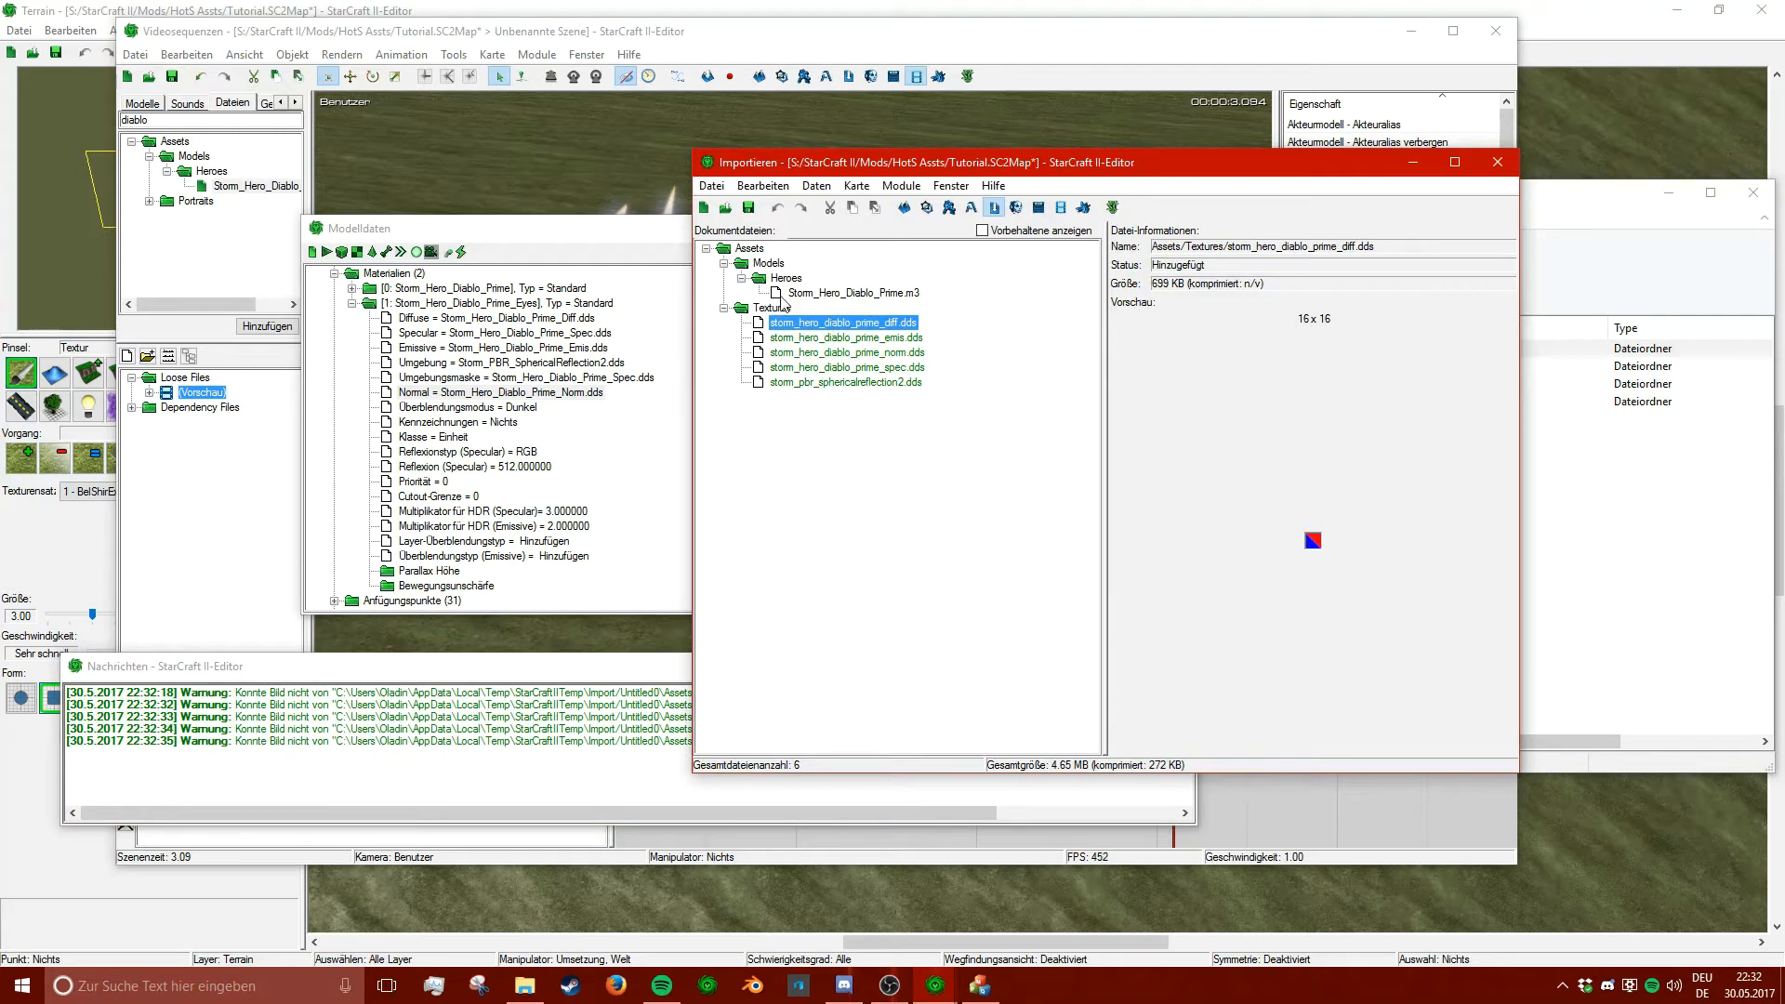
click(760, 249)
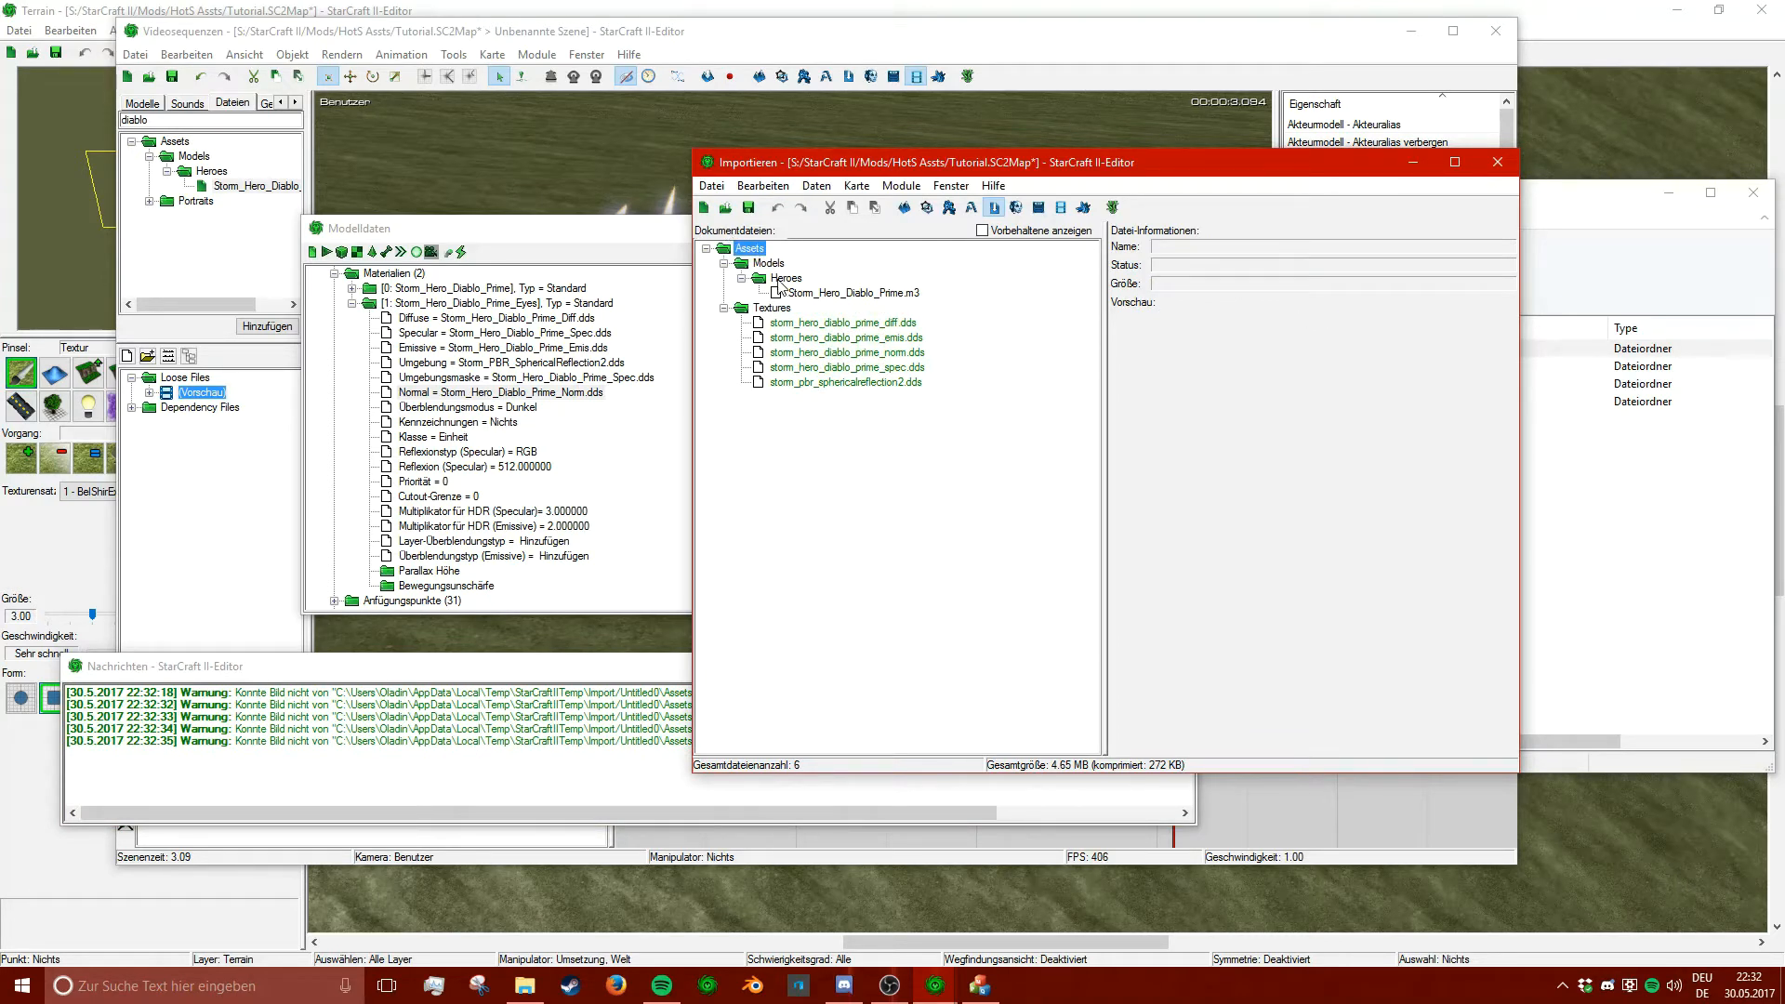
click(803, 324)
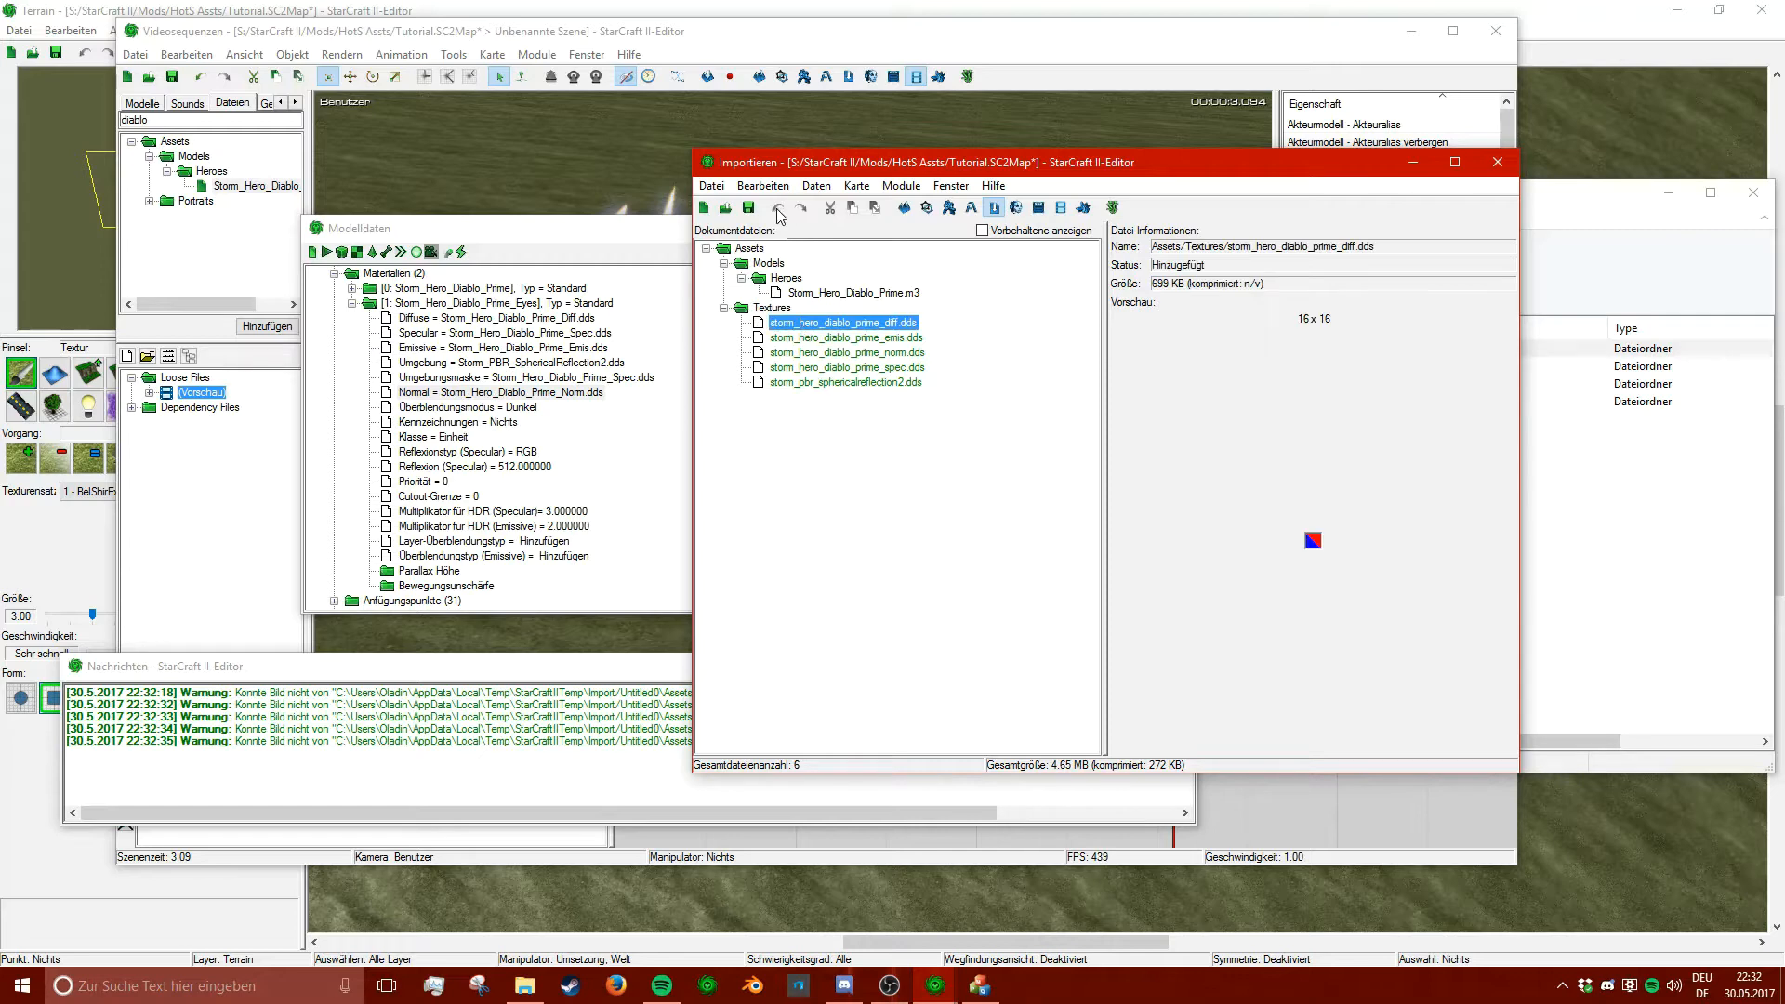
- Save the map with the imported textures and preview the emissive and specular texture files
click(749, 207)
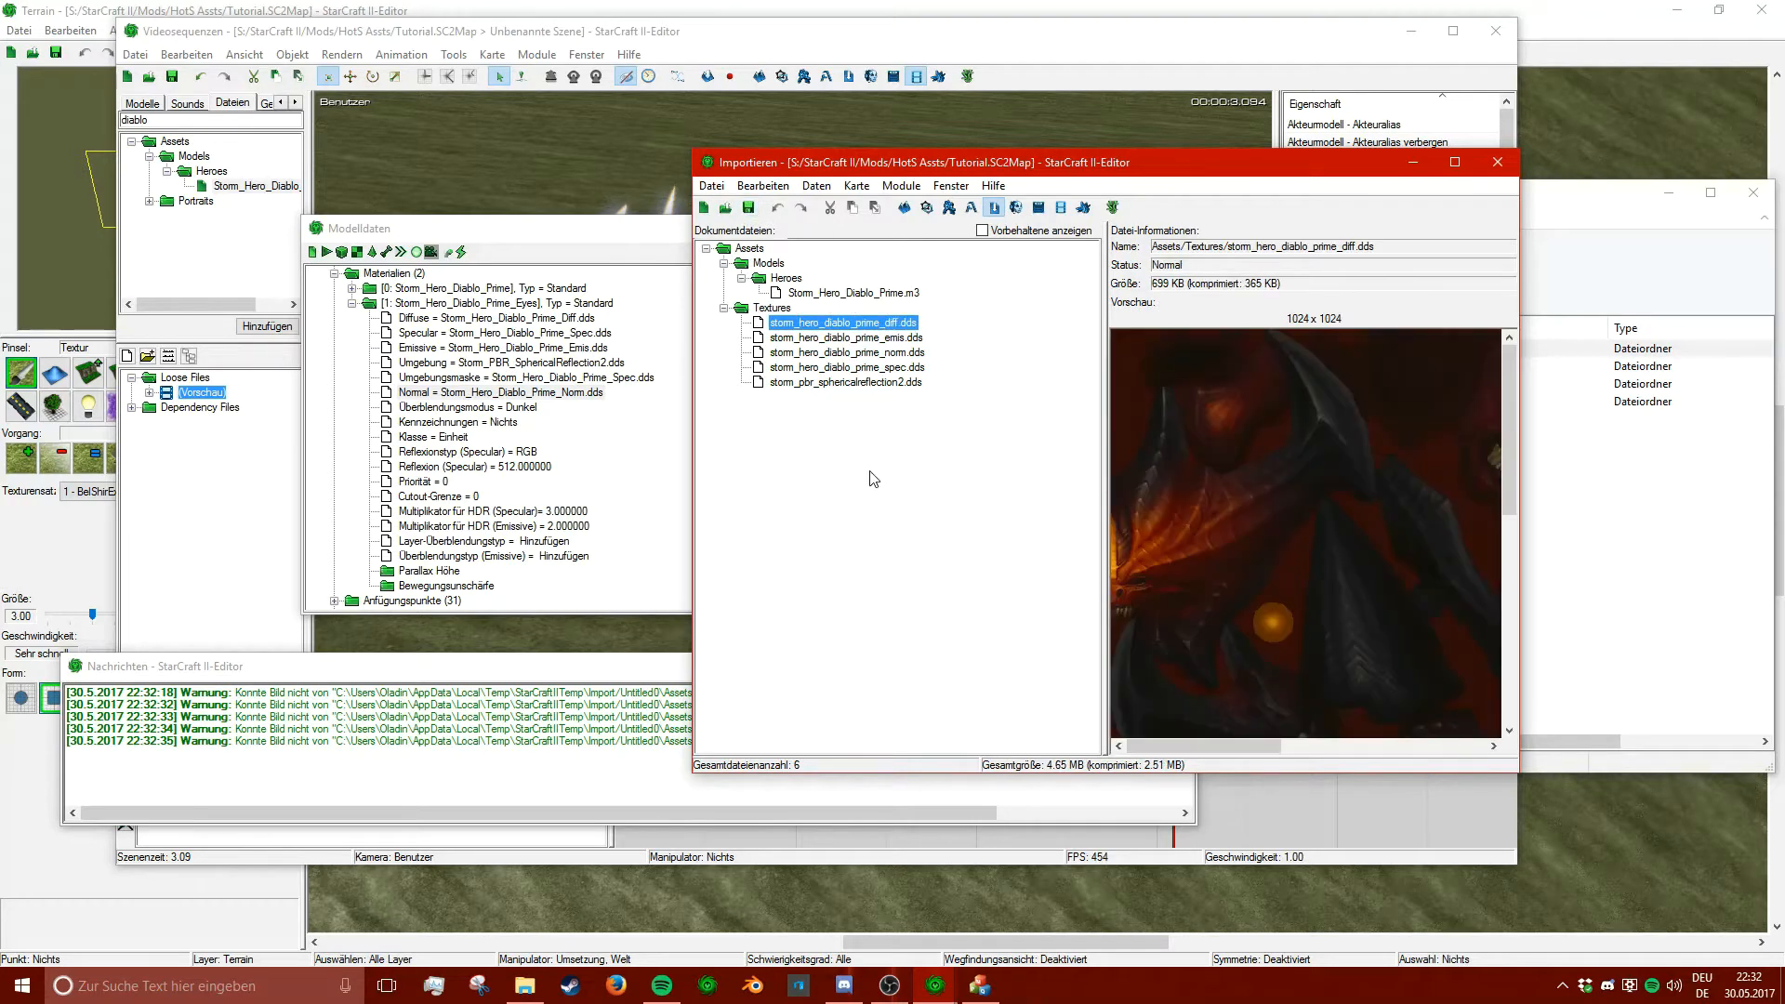
click(898, 338)
click(880, 367)
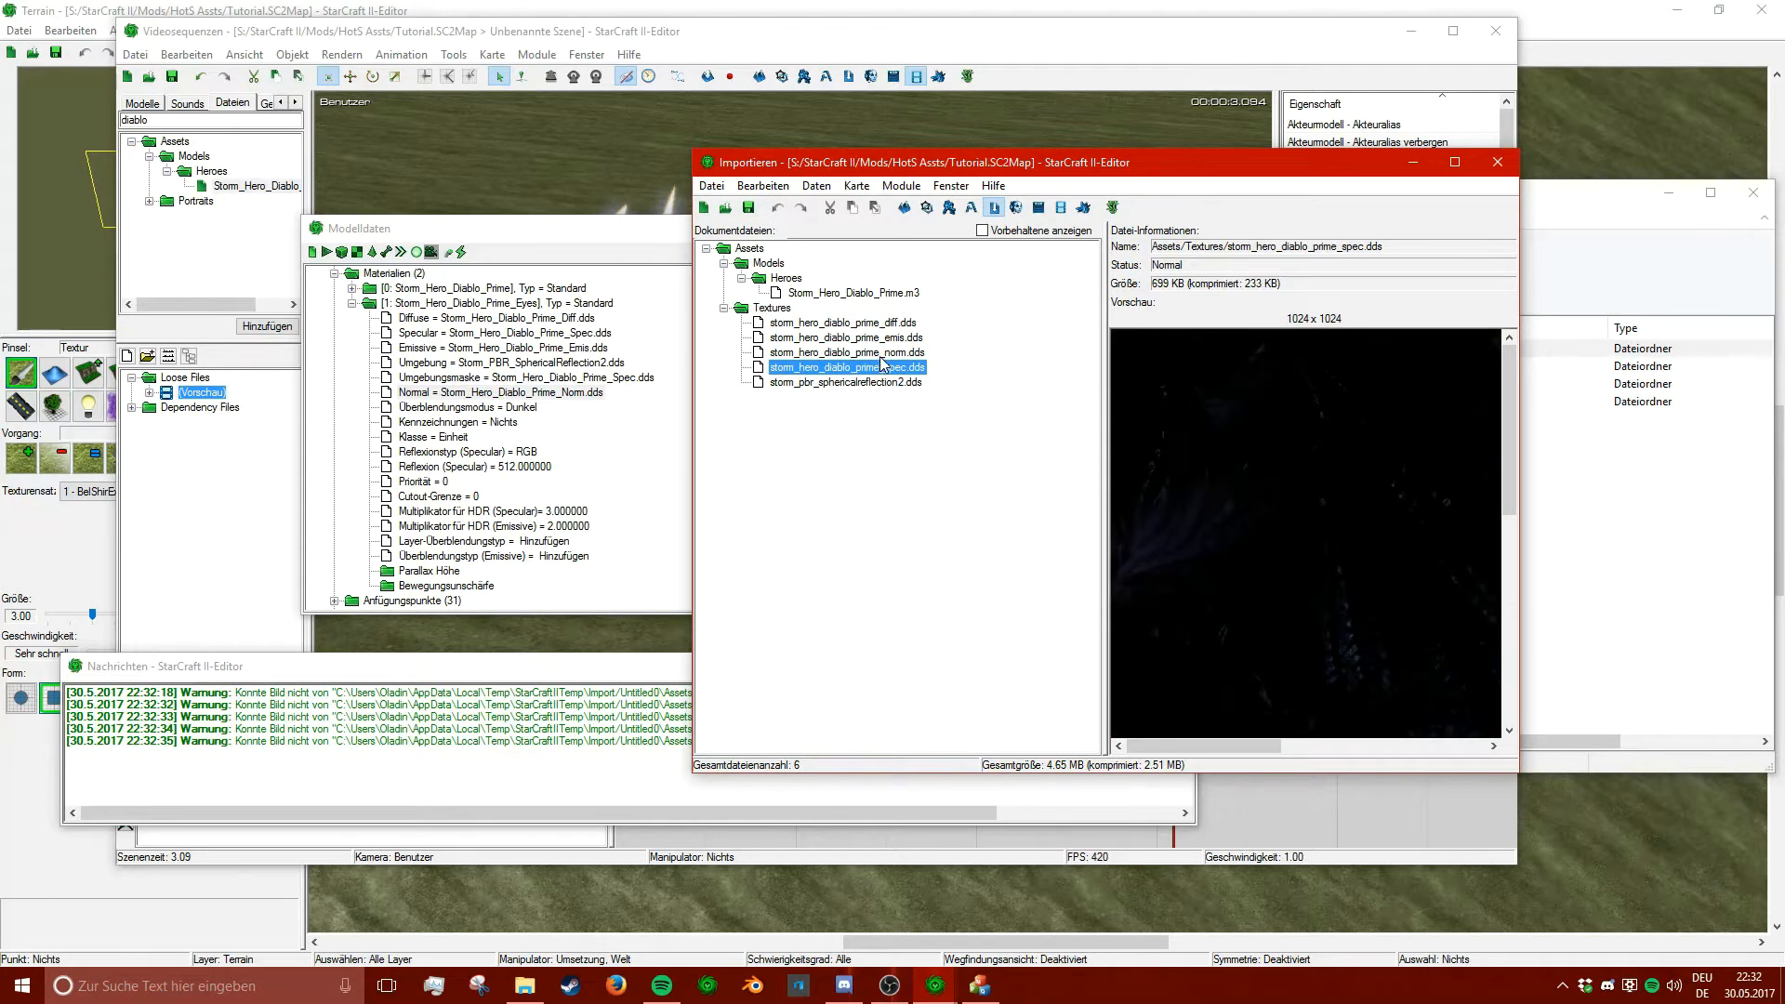
- Preview the normal, emissive, specular, spherical reflection and diffuse texture files in the Assets/Textures folder
click(881, 353)
click(884, 338)
click(881, 353)
click(879, 368)
click(880, 383)
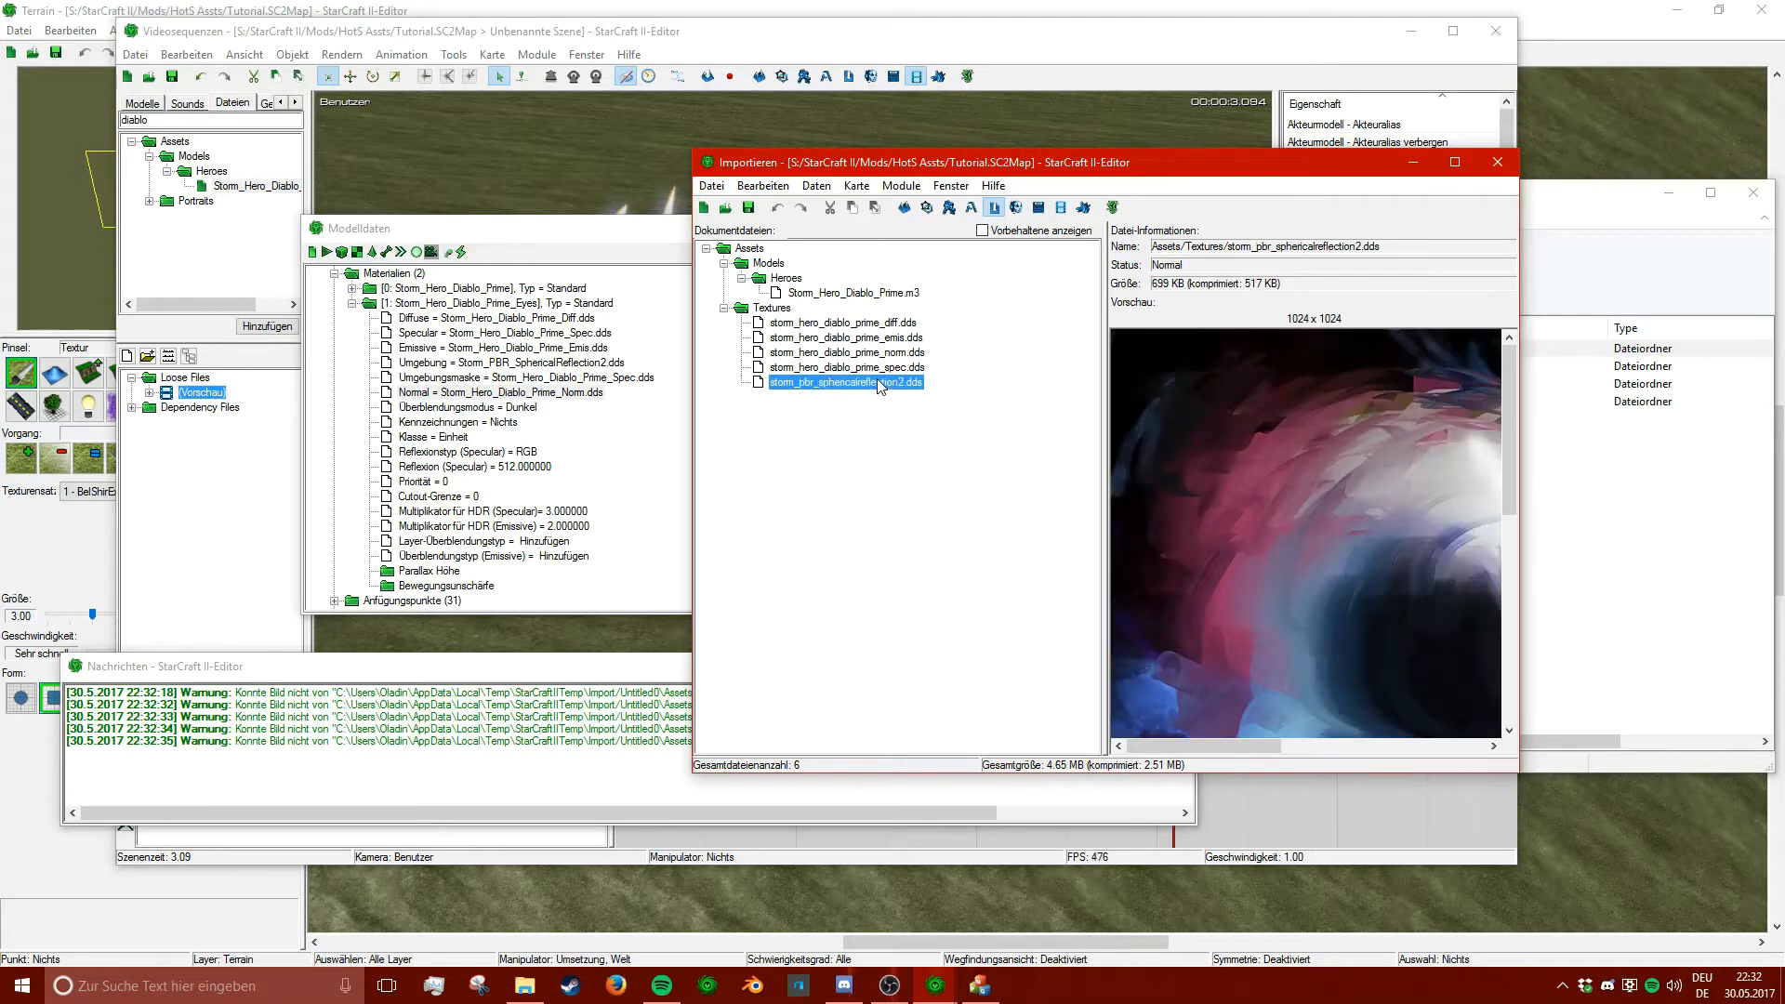
click(879, 325)
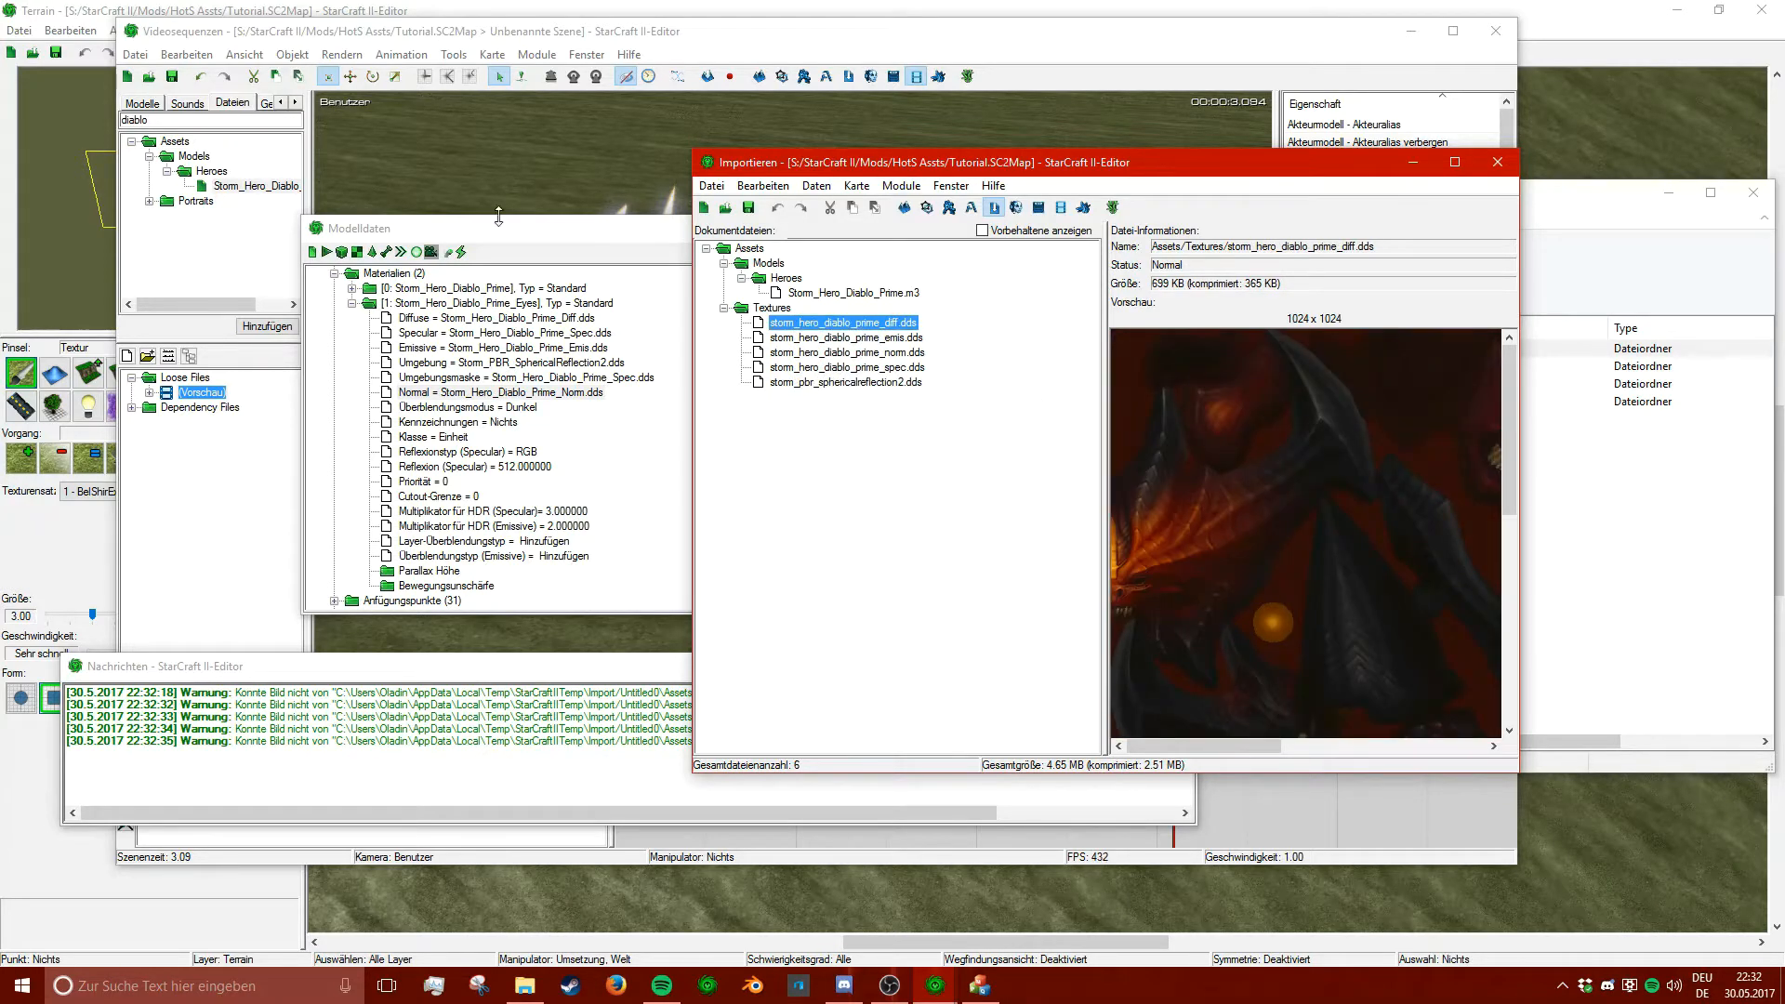
- Close the cutscene editor (Videosequenzen) and reopen it for the Tutorial map
click(522, 168)
click(1495, 31)
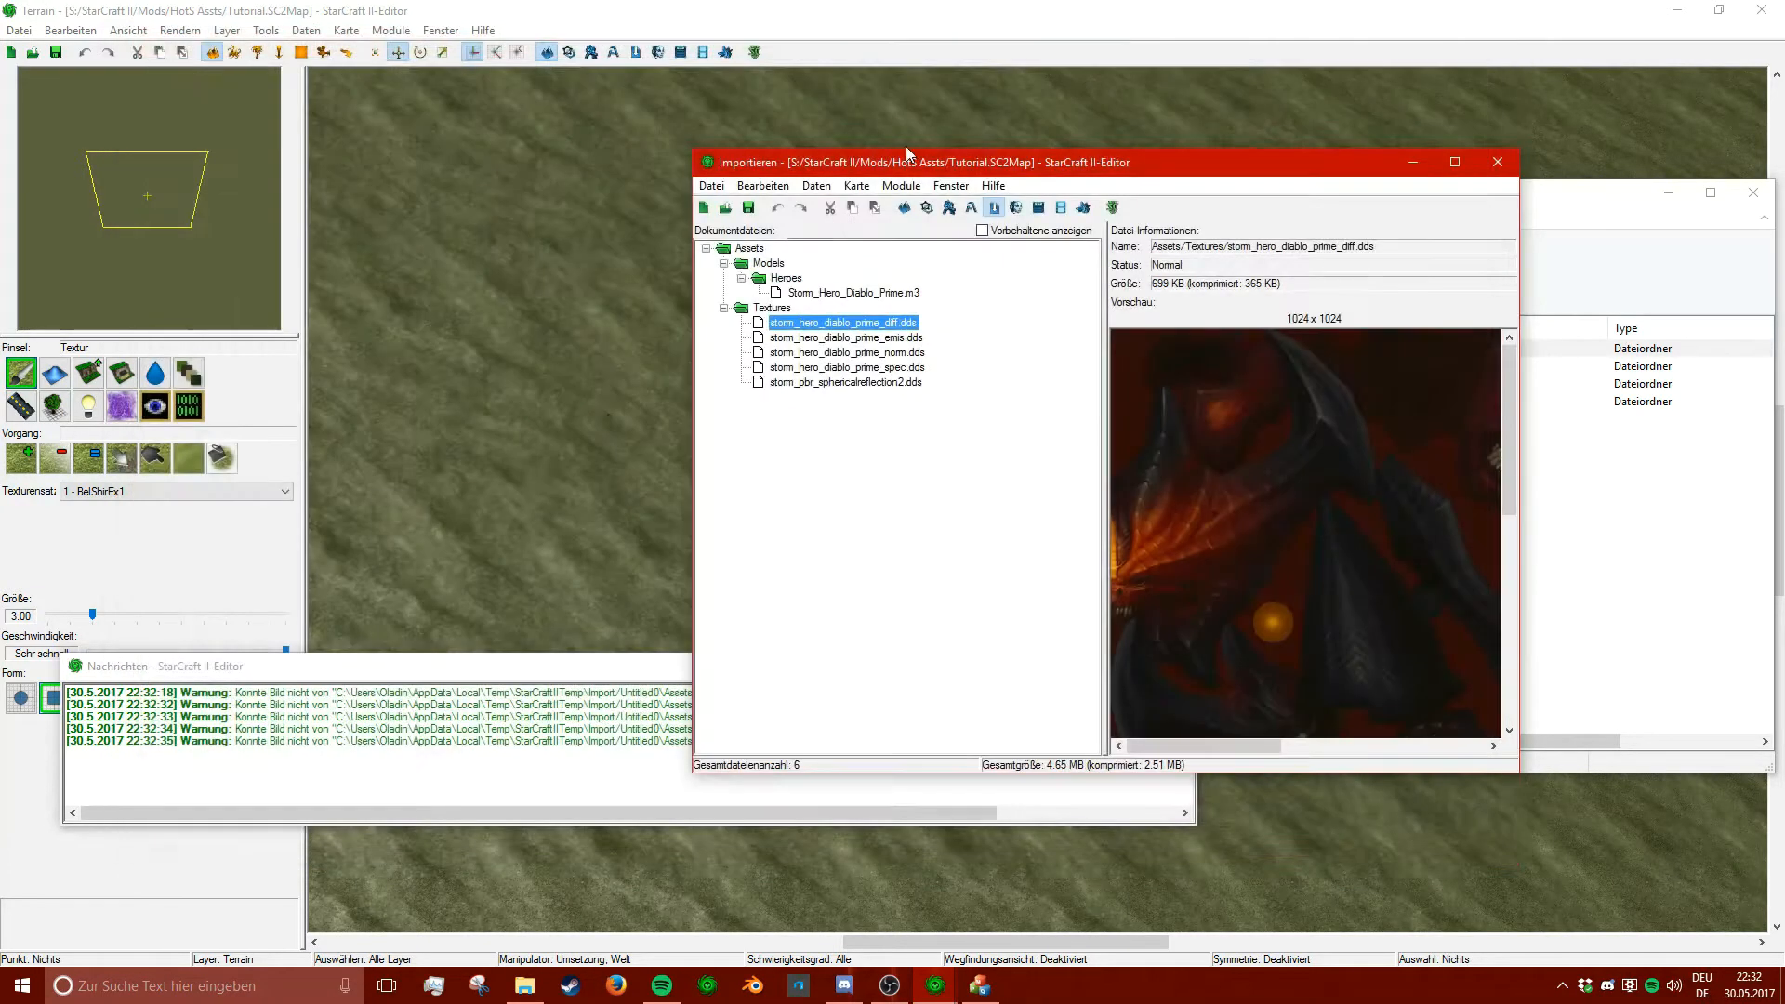
click(1061, 207)
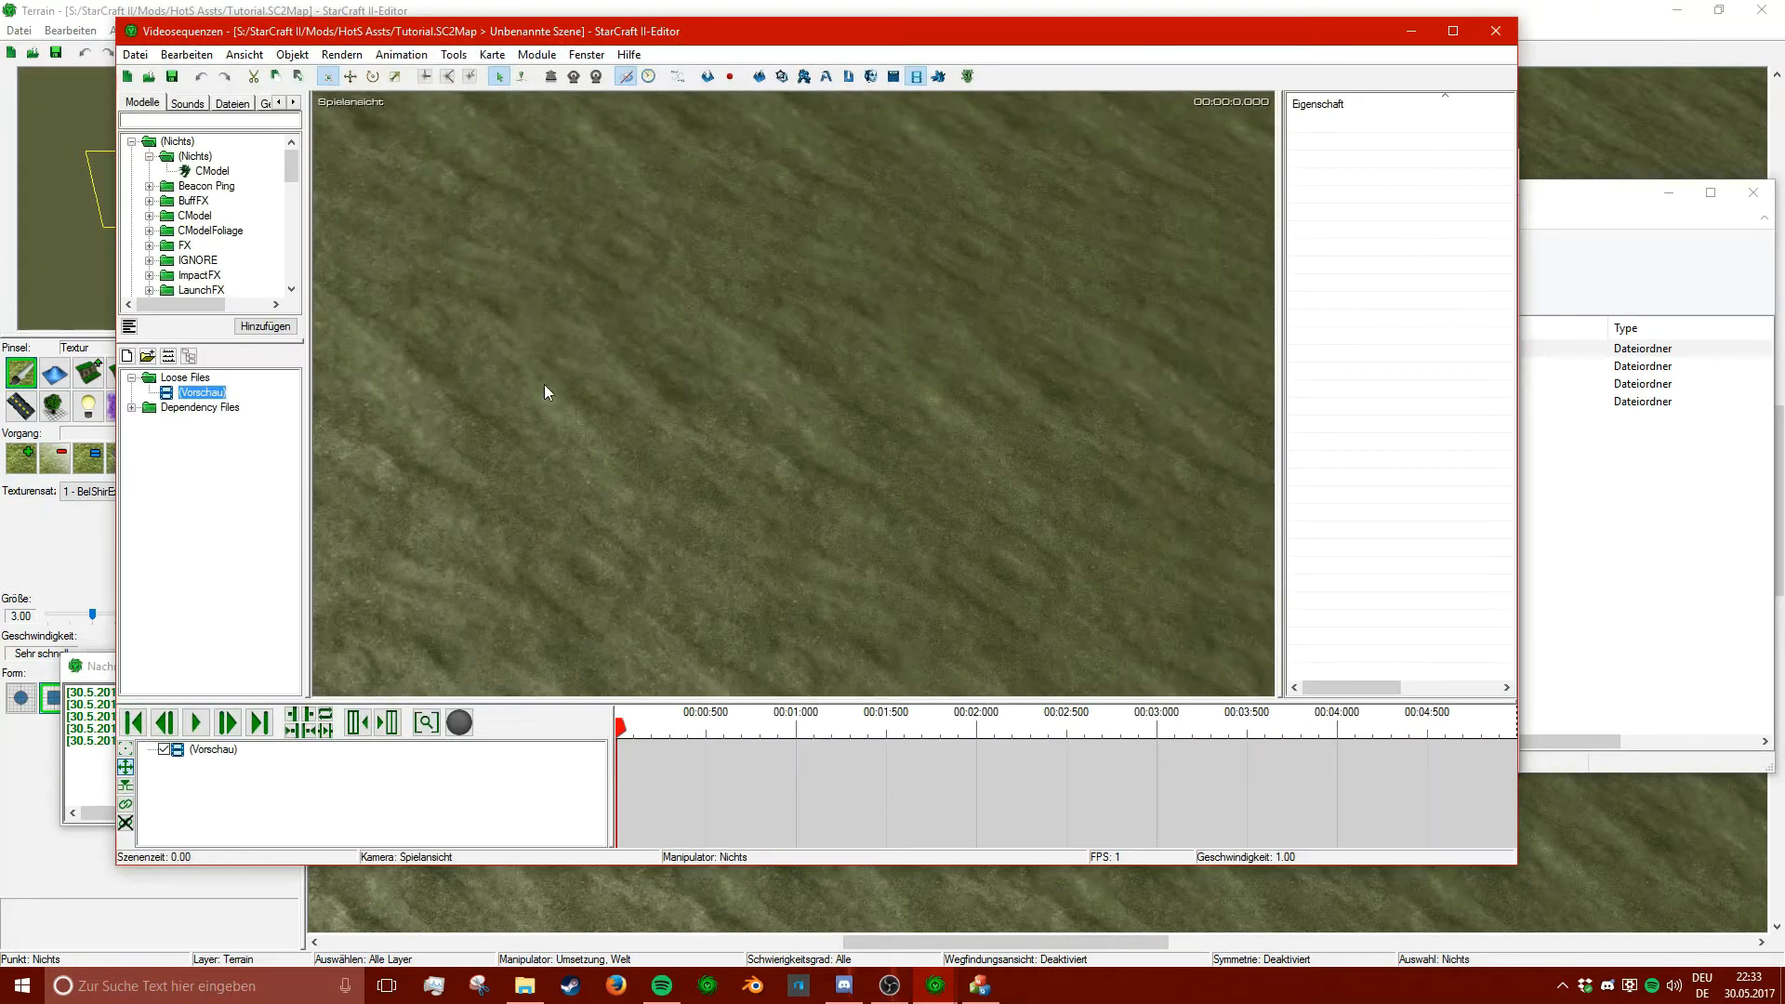
- Filter the cutscene files by "diablo" and add the Storm_Hero_Diablo_Prime model from Assets/Models/Heroes to the preview scene
click(234, 104)
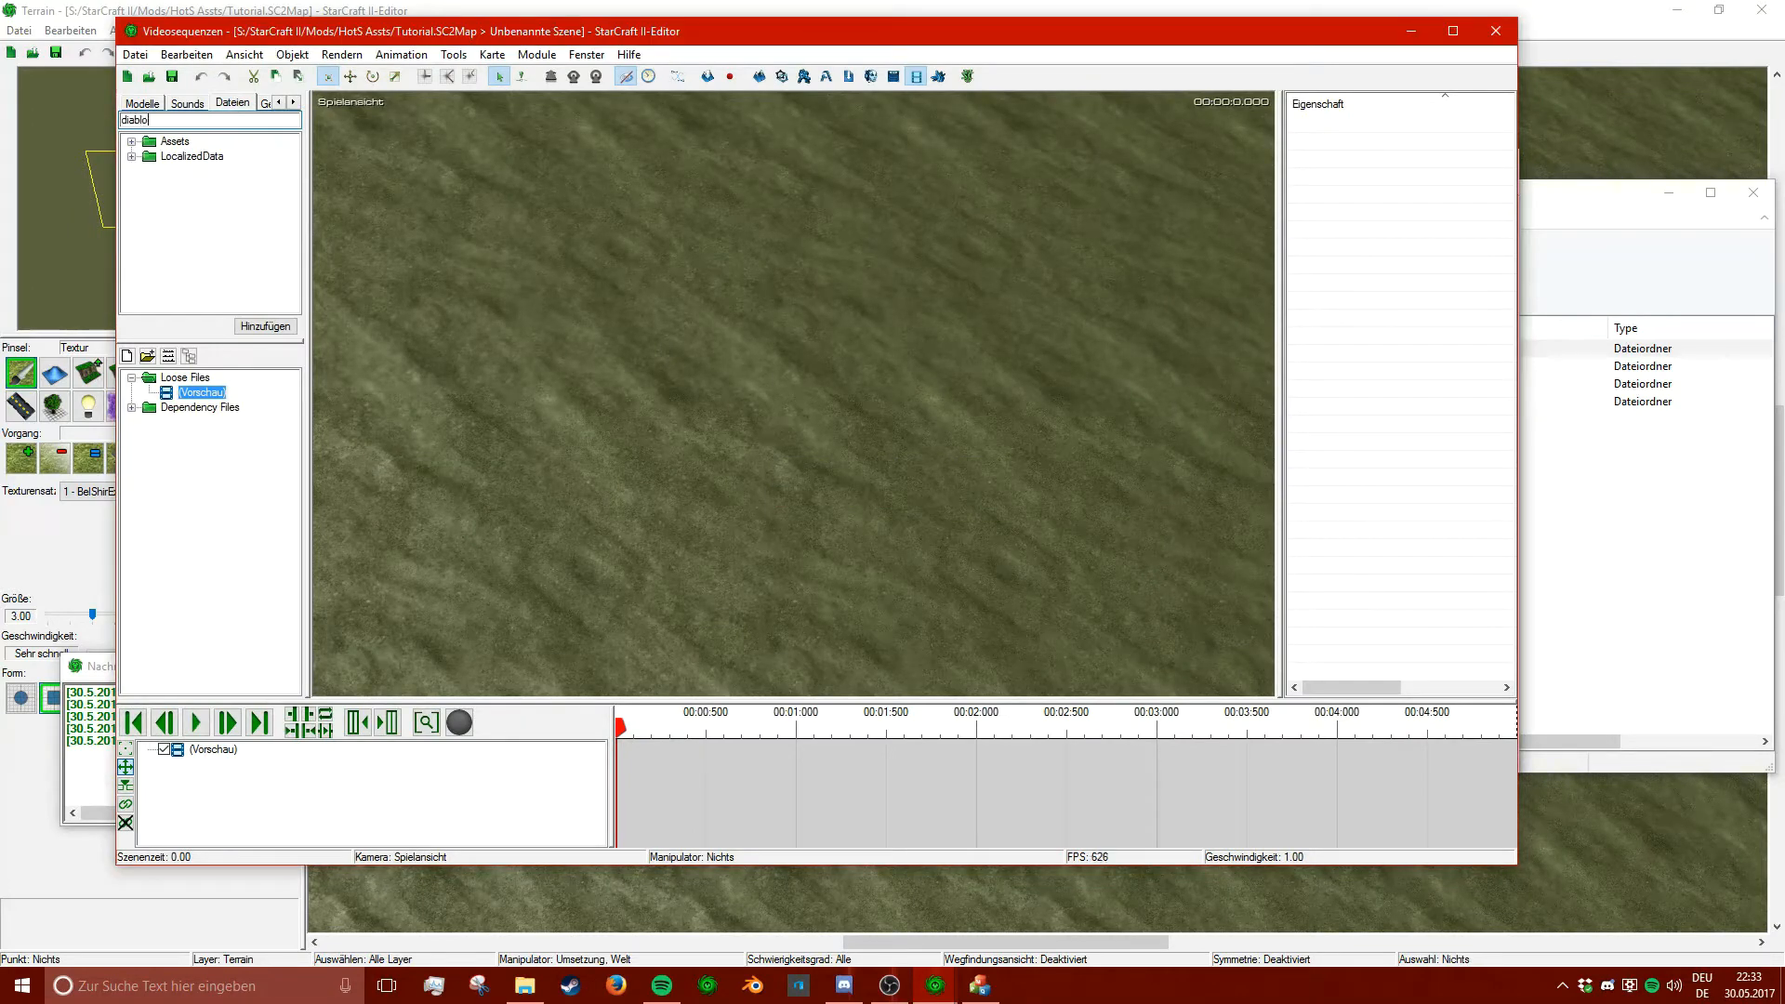
click(132, 142)
click(149, 156)
click(167, 171)
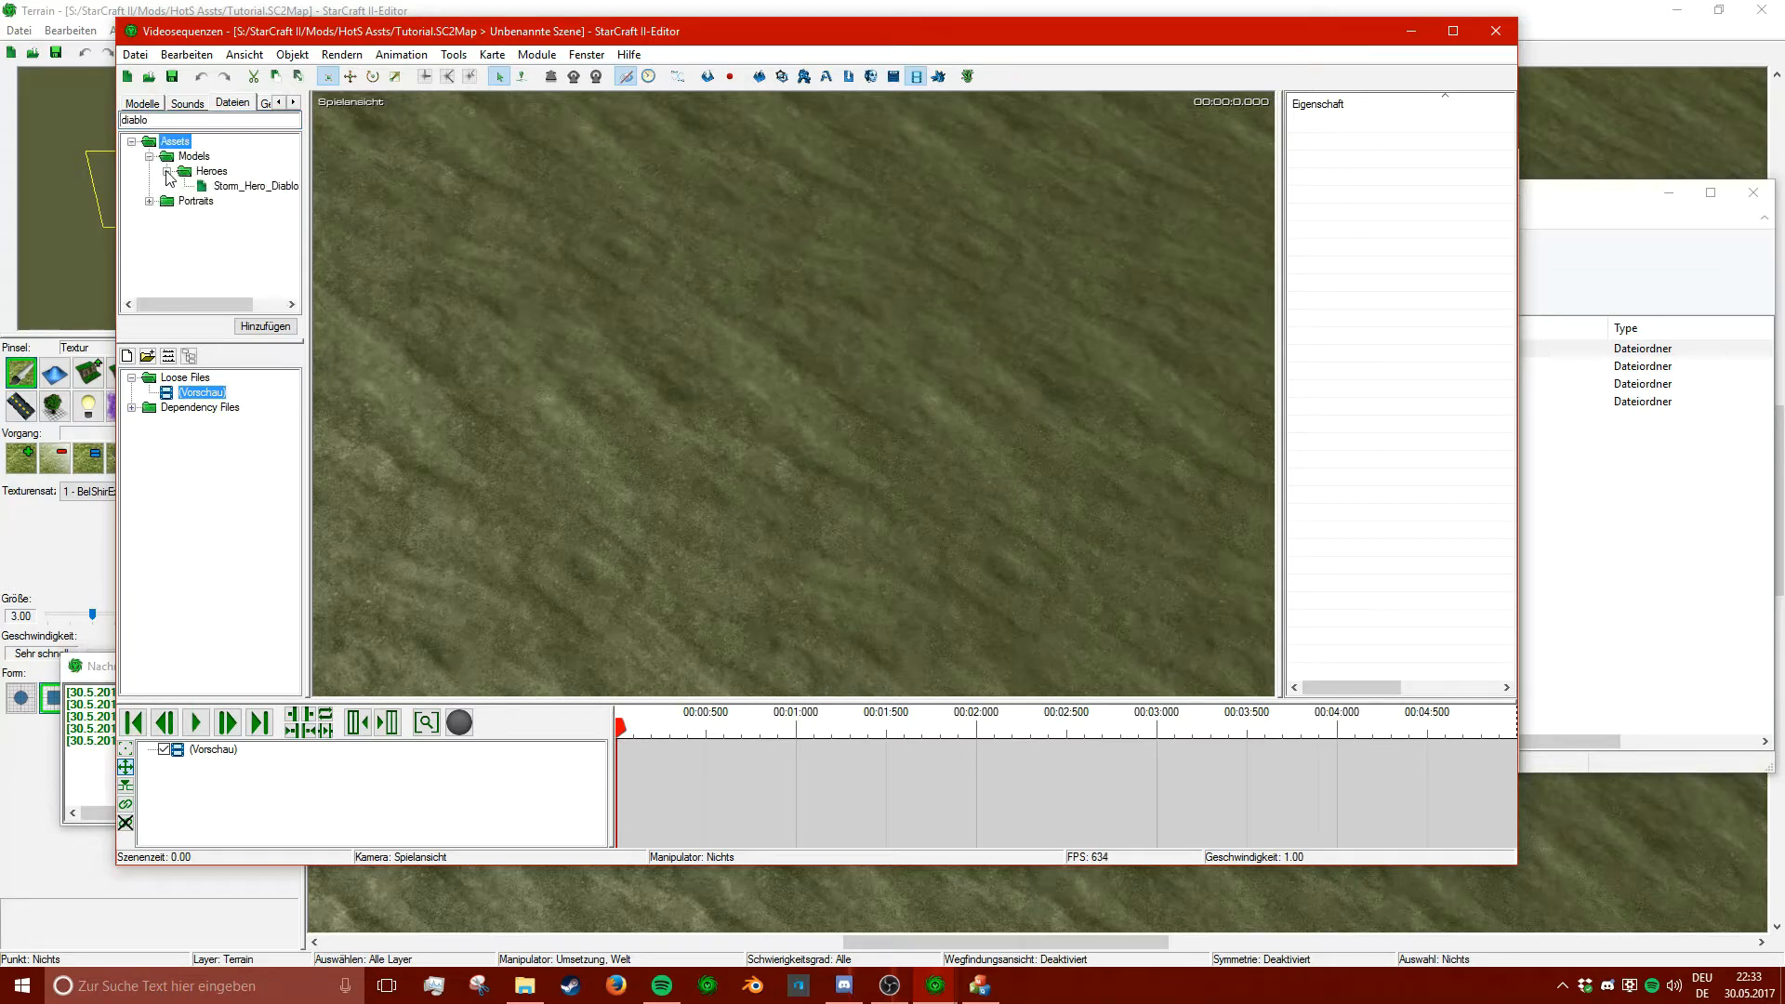
double_click(243, 187)
ctrl+right_drag(619, 297, 794, 349)
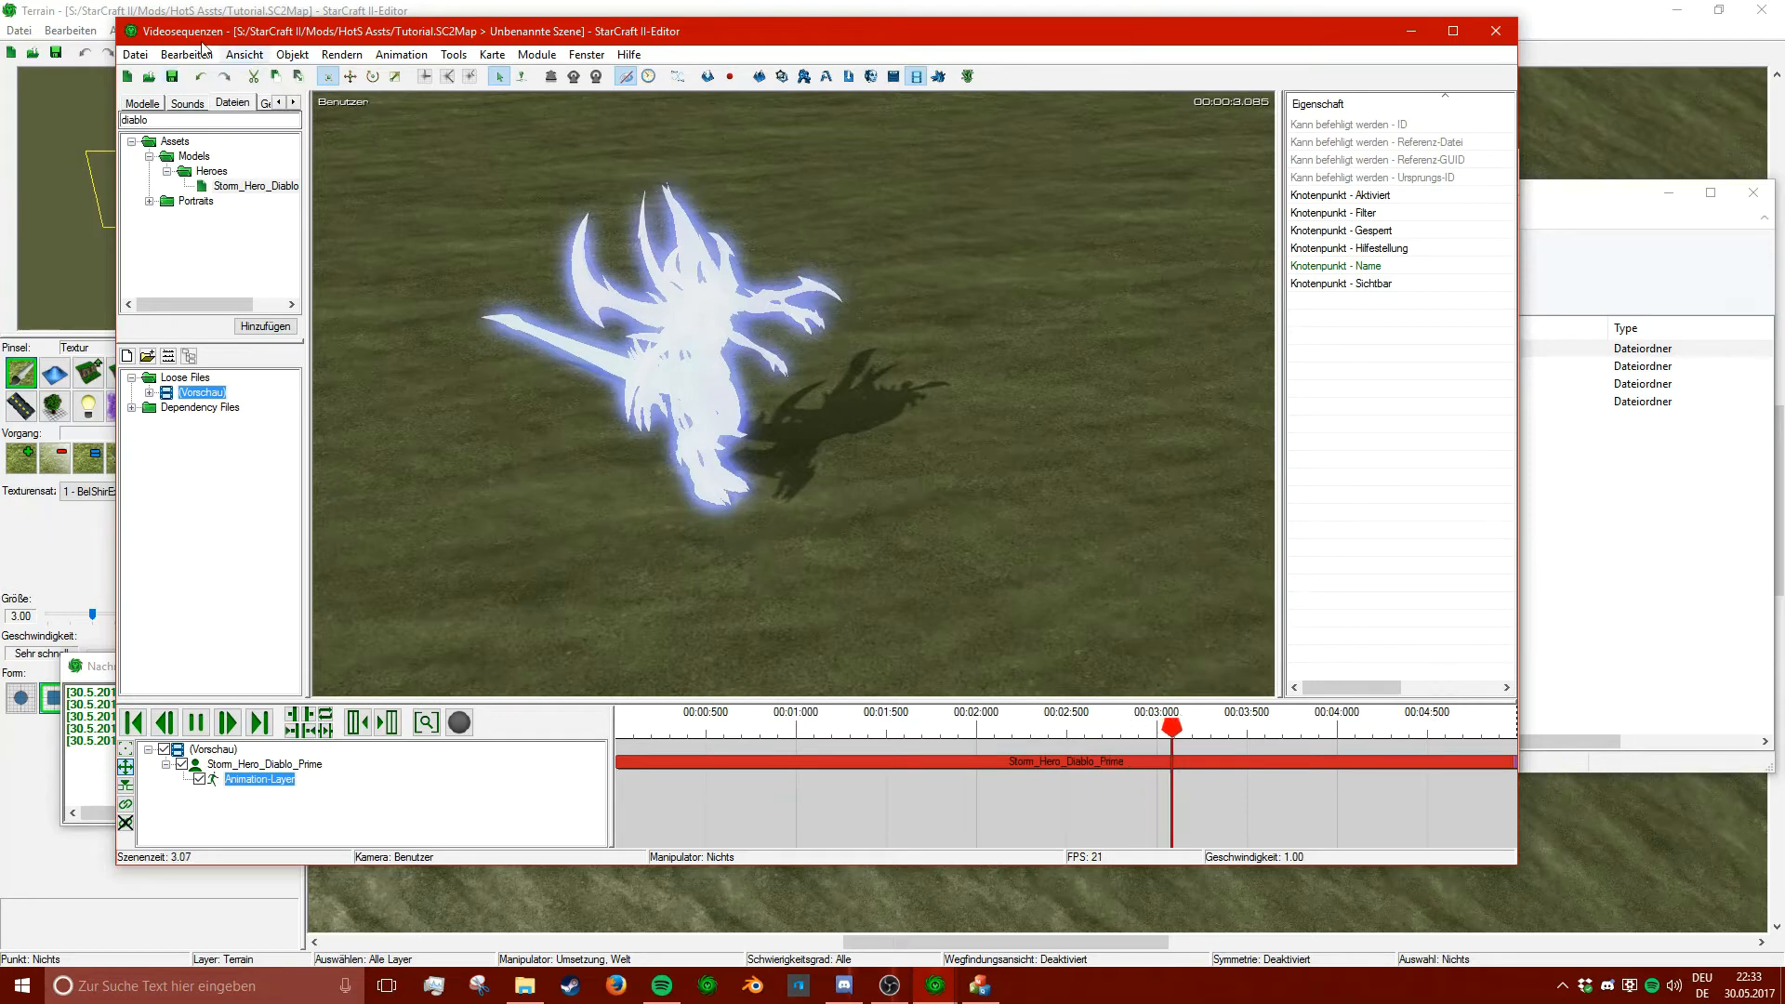
- Close the Tutorial map and the cutscene editor, and reopen Tutorial.SC2Map from the recent documents
click(134, 54)
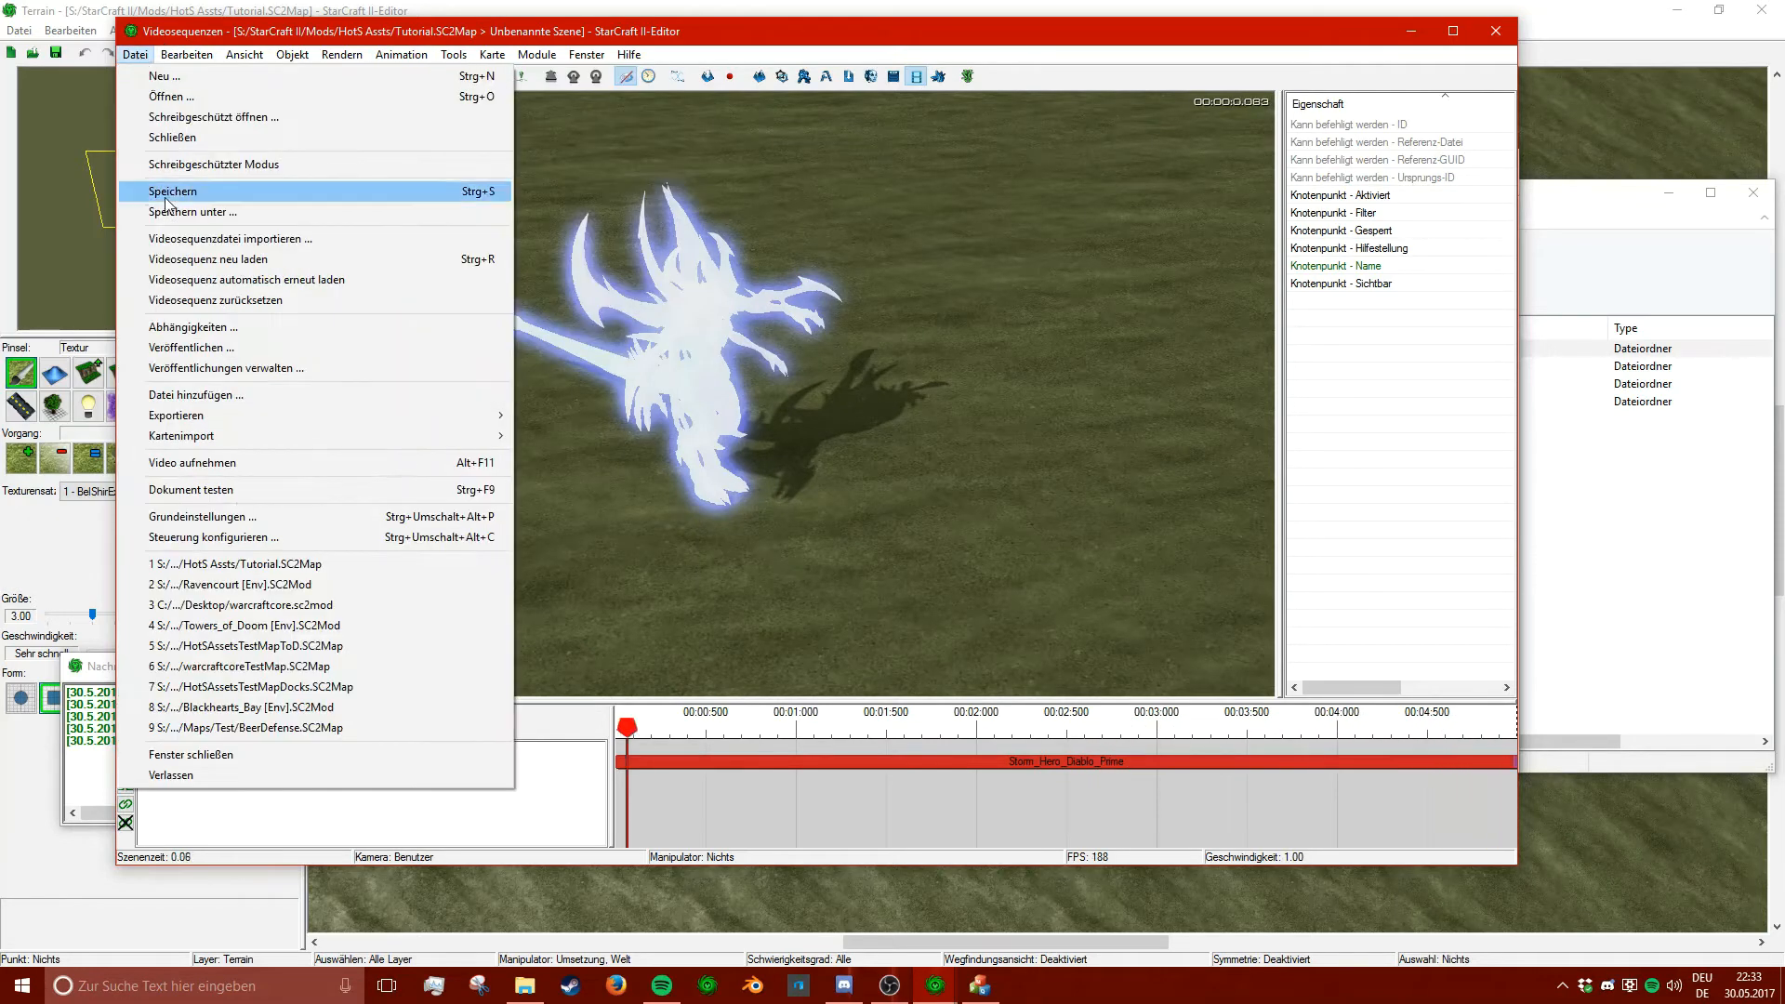
click(327, 138)
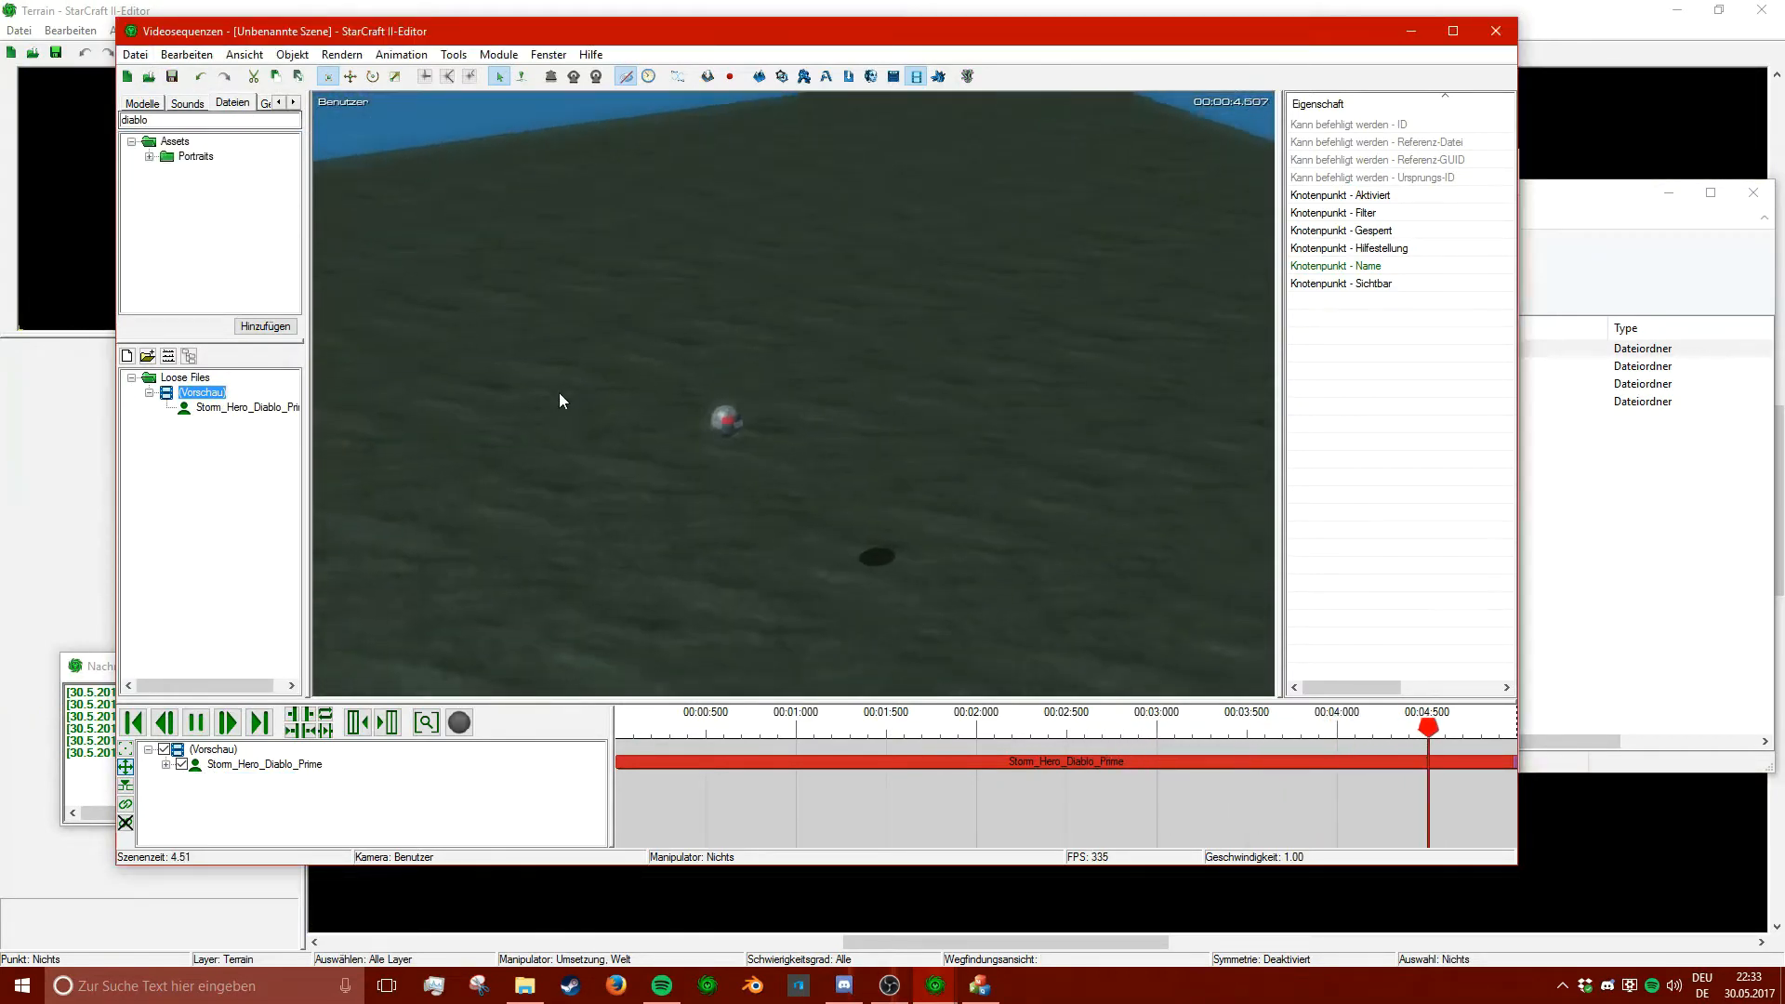
click(755, 413)
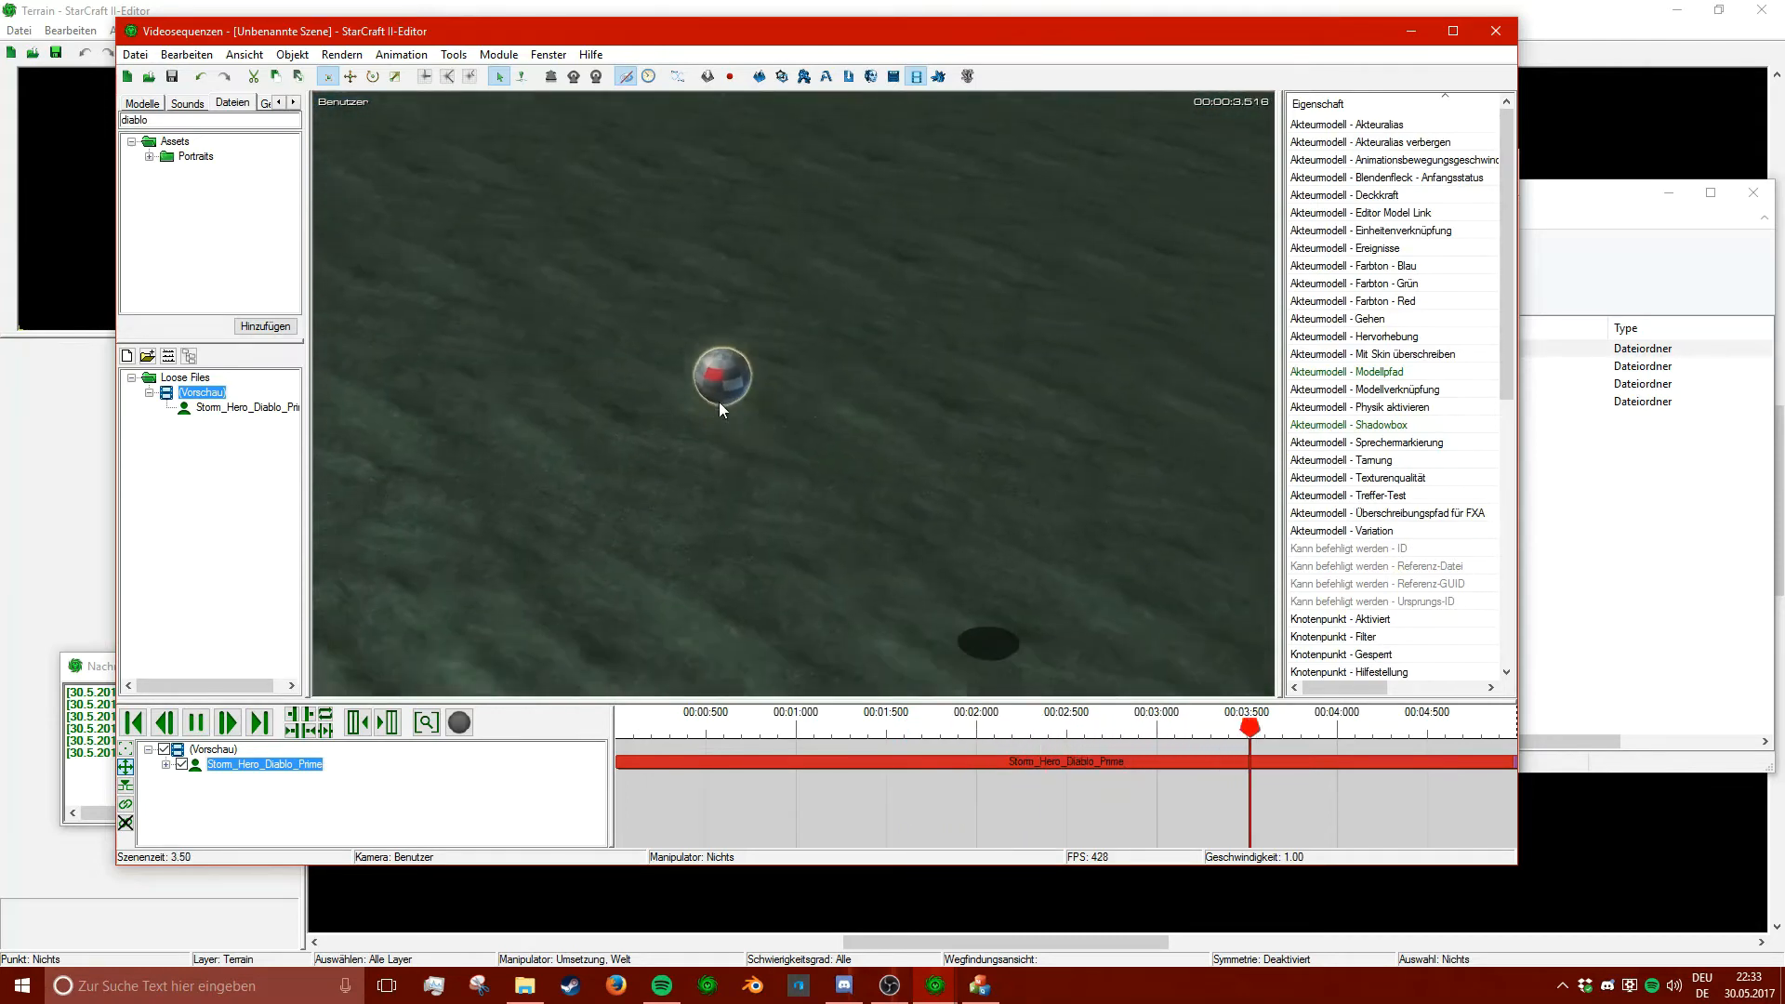
click(1494, 32)
click(711, 185)
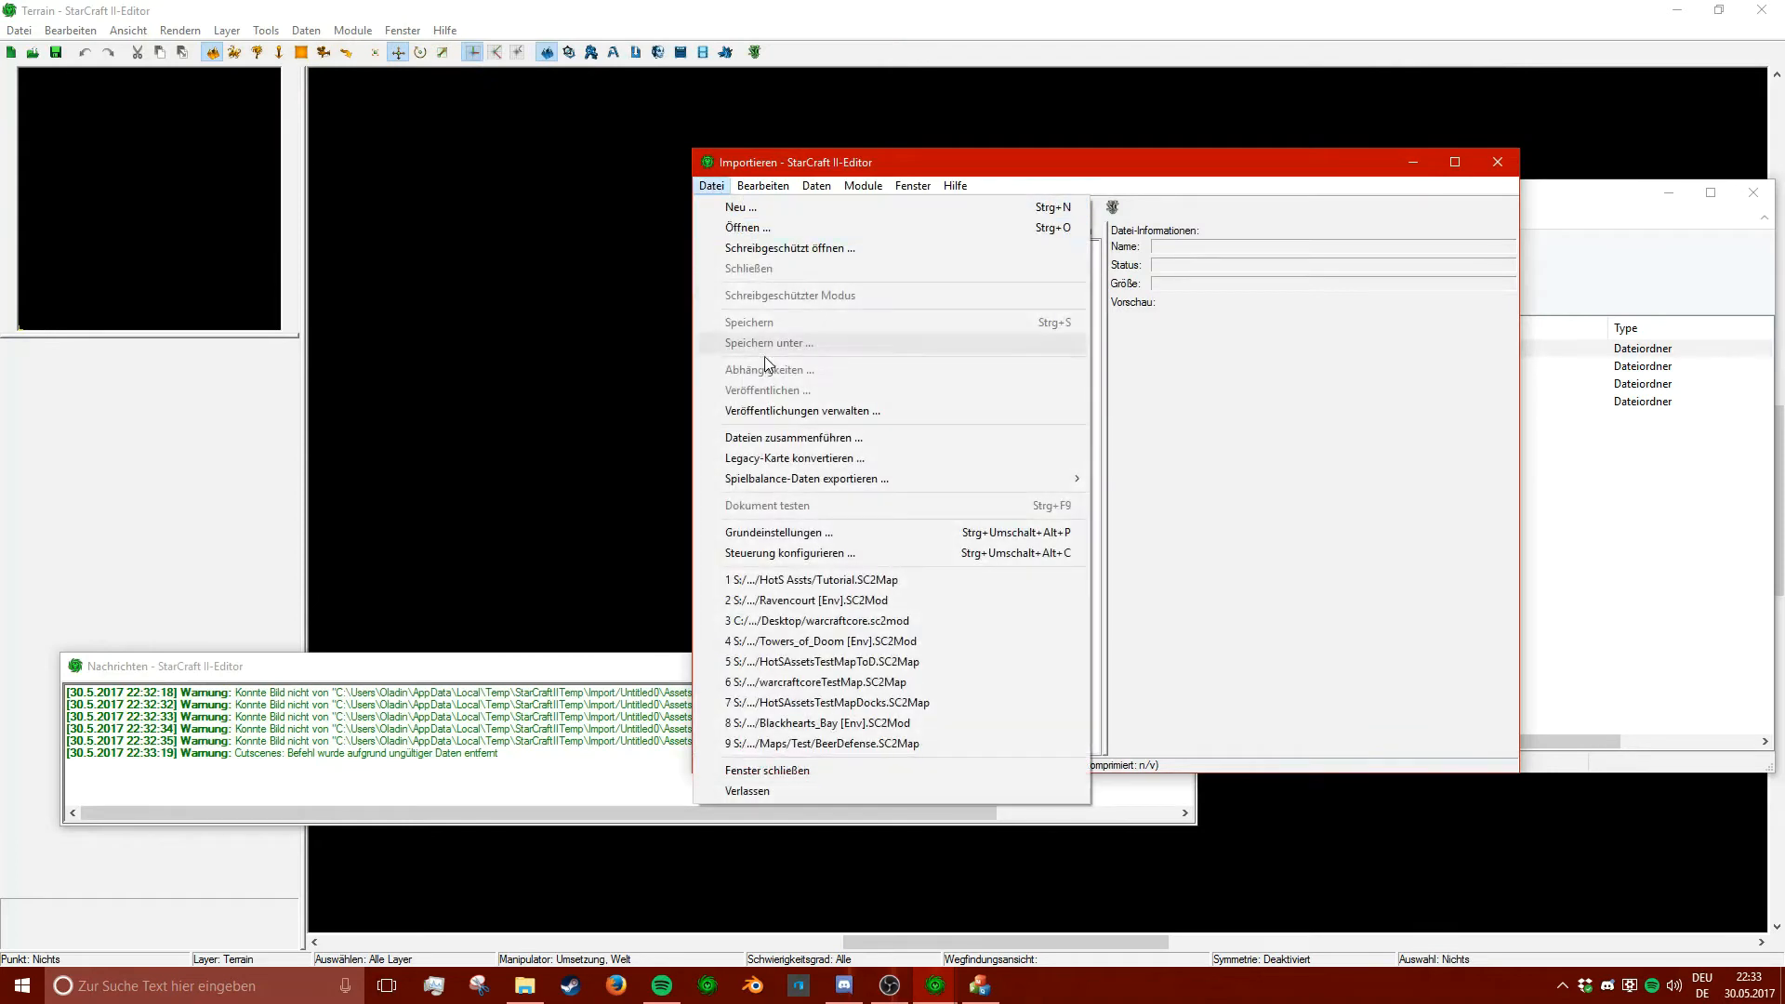
click(976, 580)
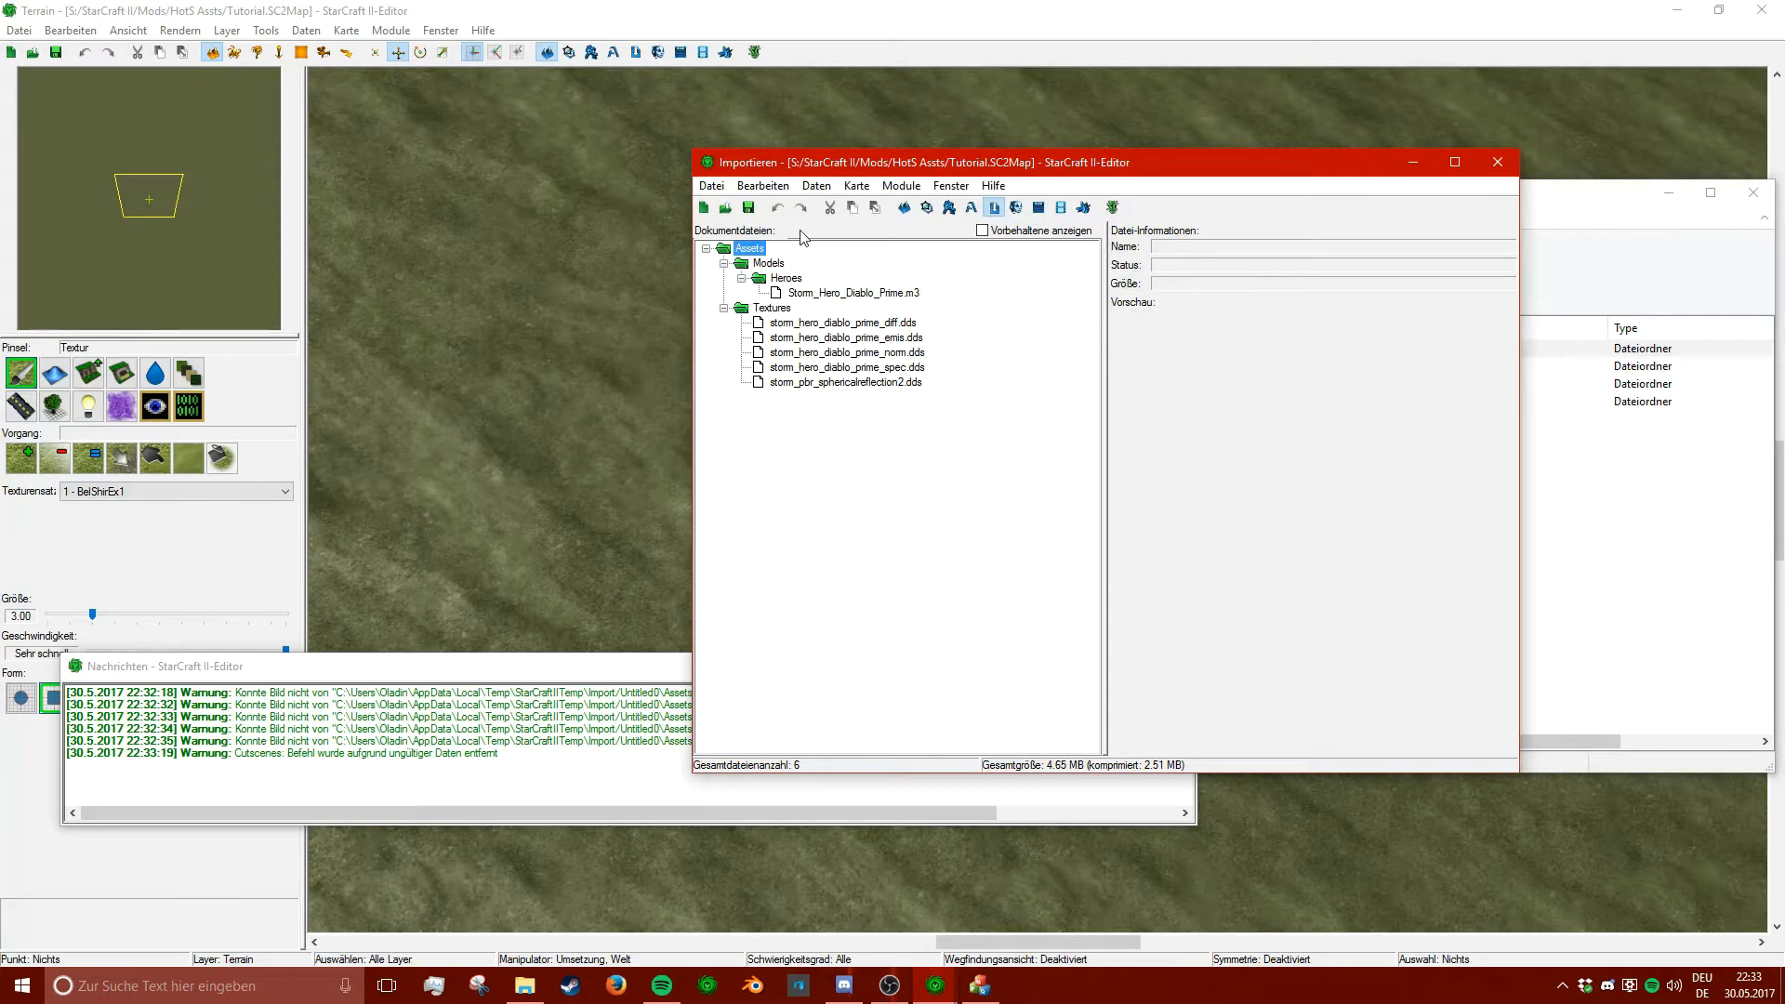
- Reopen the cutscene editor, filter the files by "diablo" and add the Storm_Hero_Diablo_Prime model from Assets/Models/Heroes to the scene
click(1061, 207)
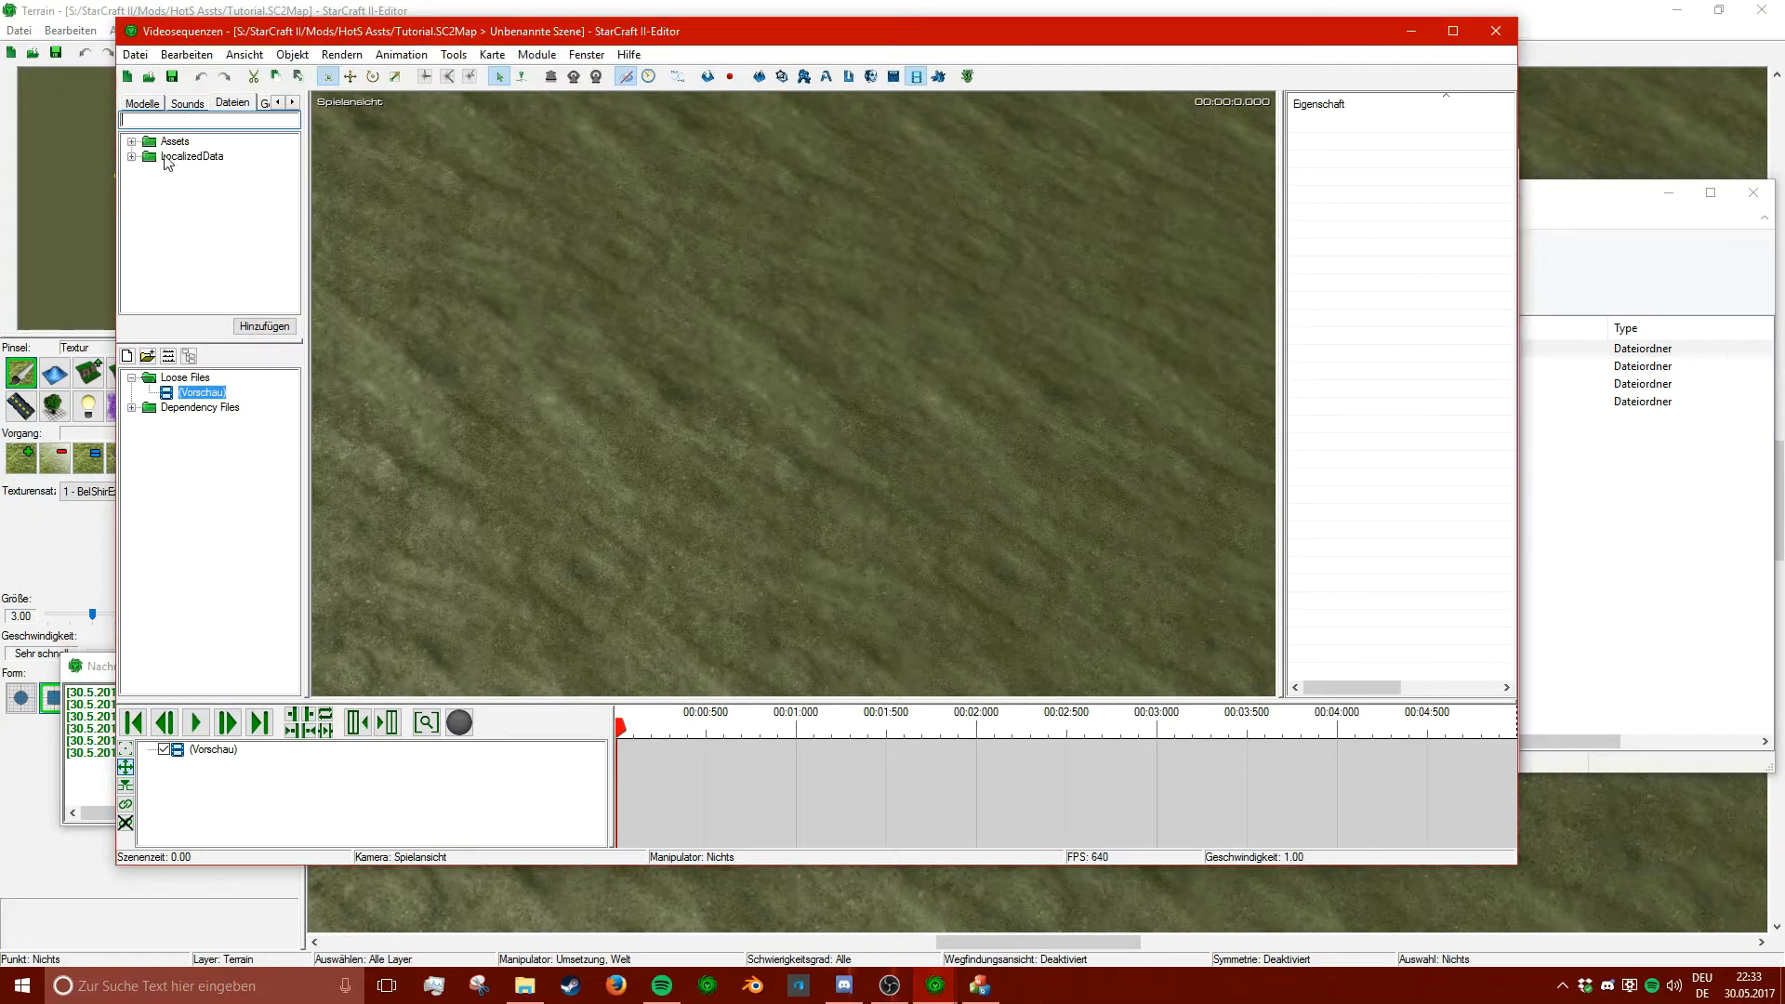
double_click(149, 142)
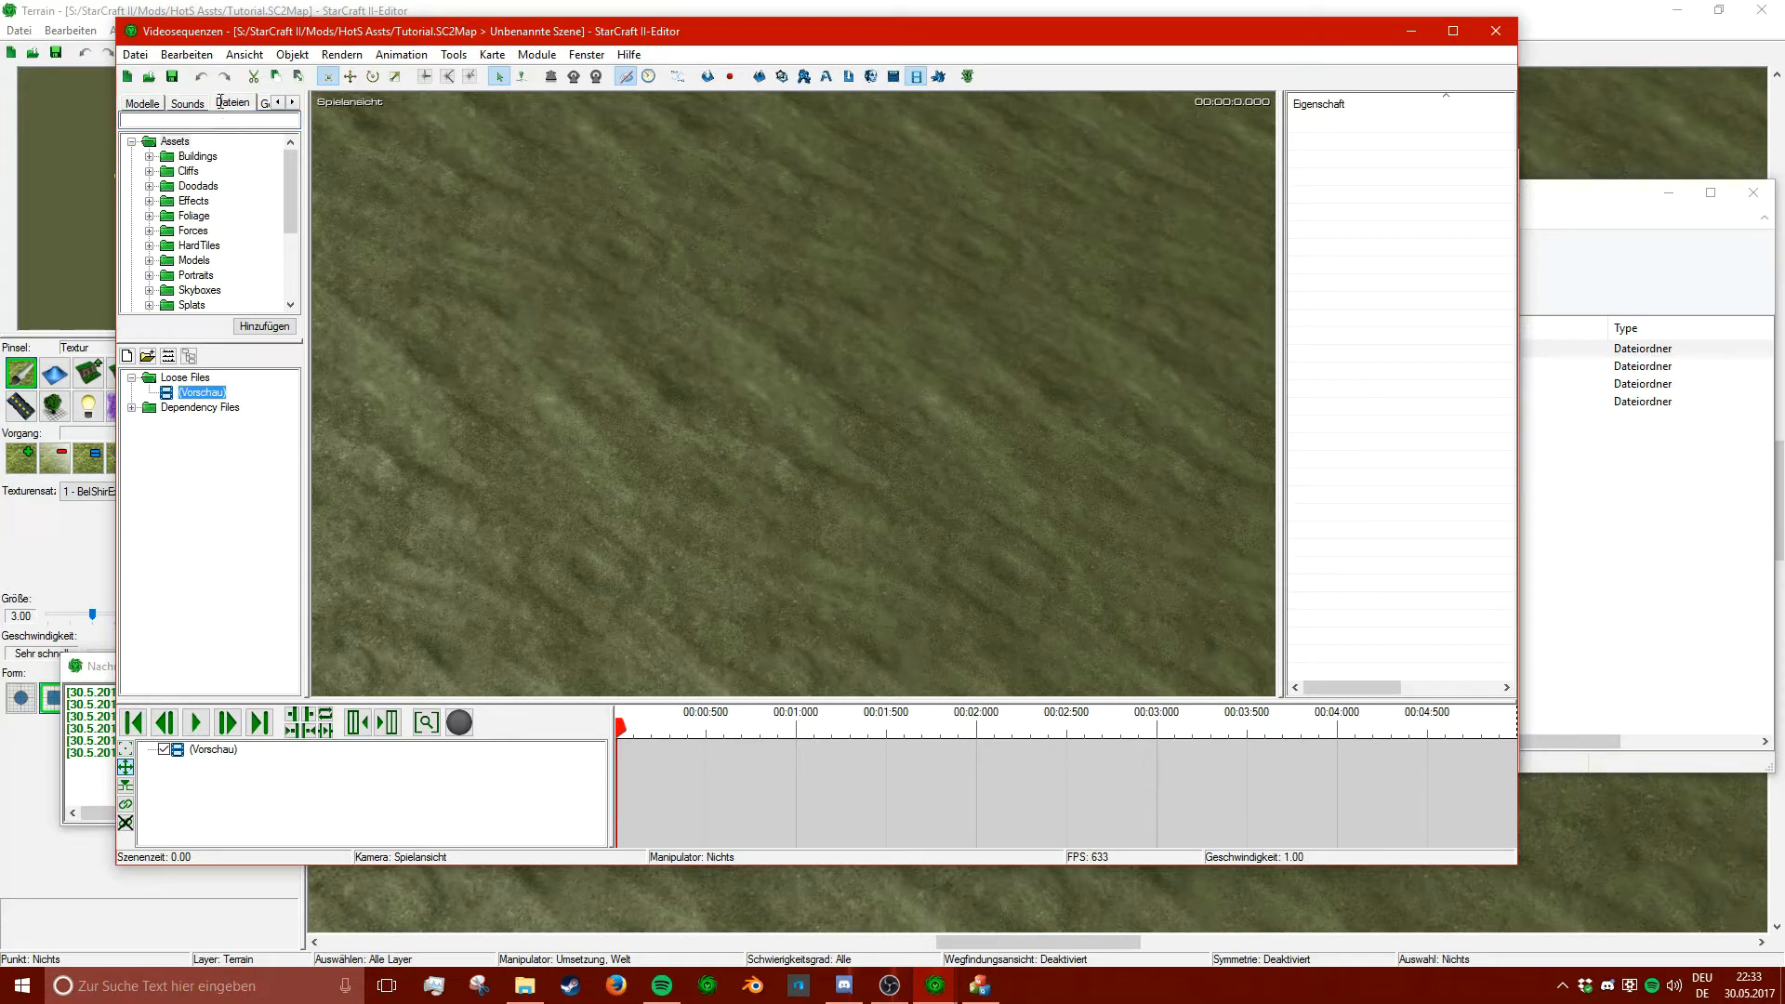
text(diablo)
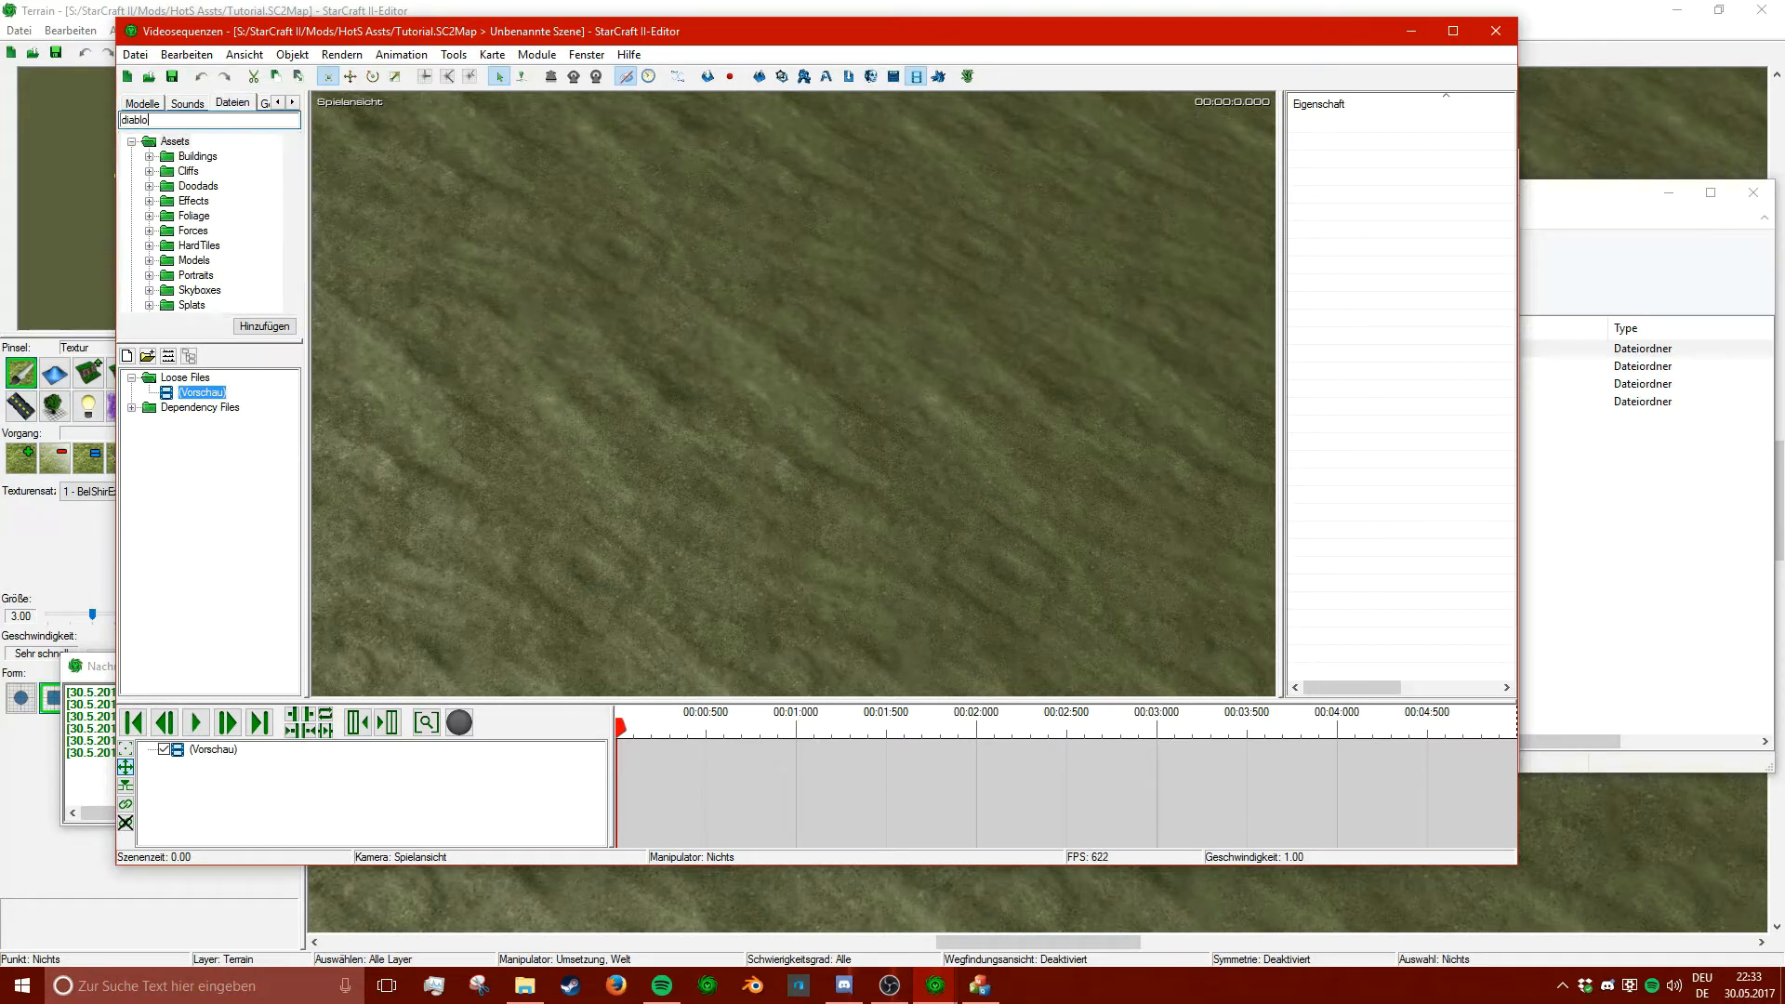
click(149, 156)
click(167, 171)
click(207, 186)
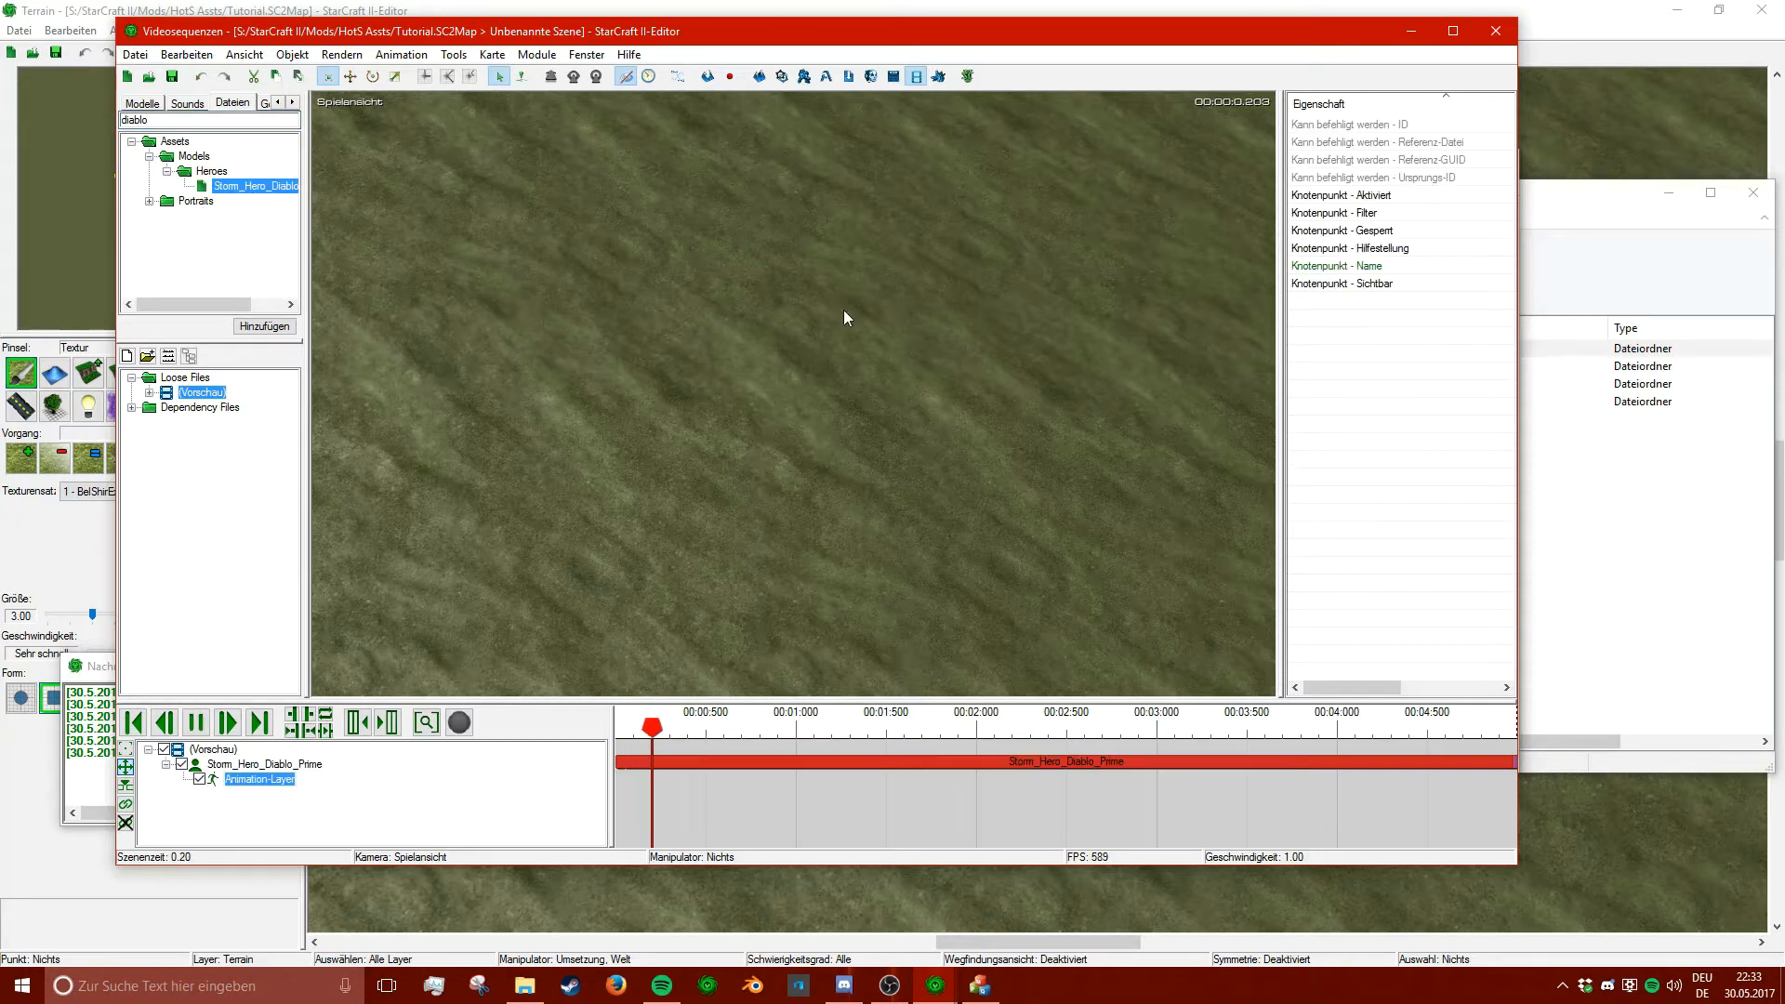
- Show the model data of Storm_Hero_Diablo_Prime in the scene and expand its first material's texture list
alt+right_drag(844, 310, 678, 279)
alt+right_drag(789, 307, 690, 306)
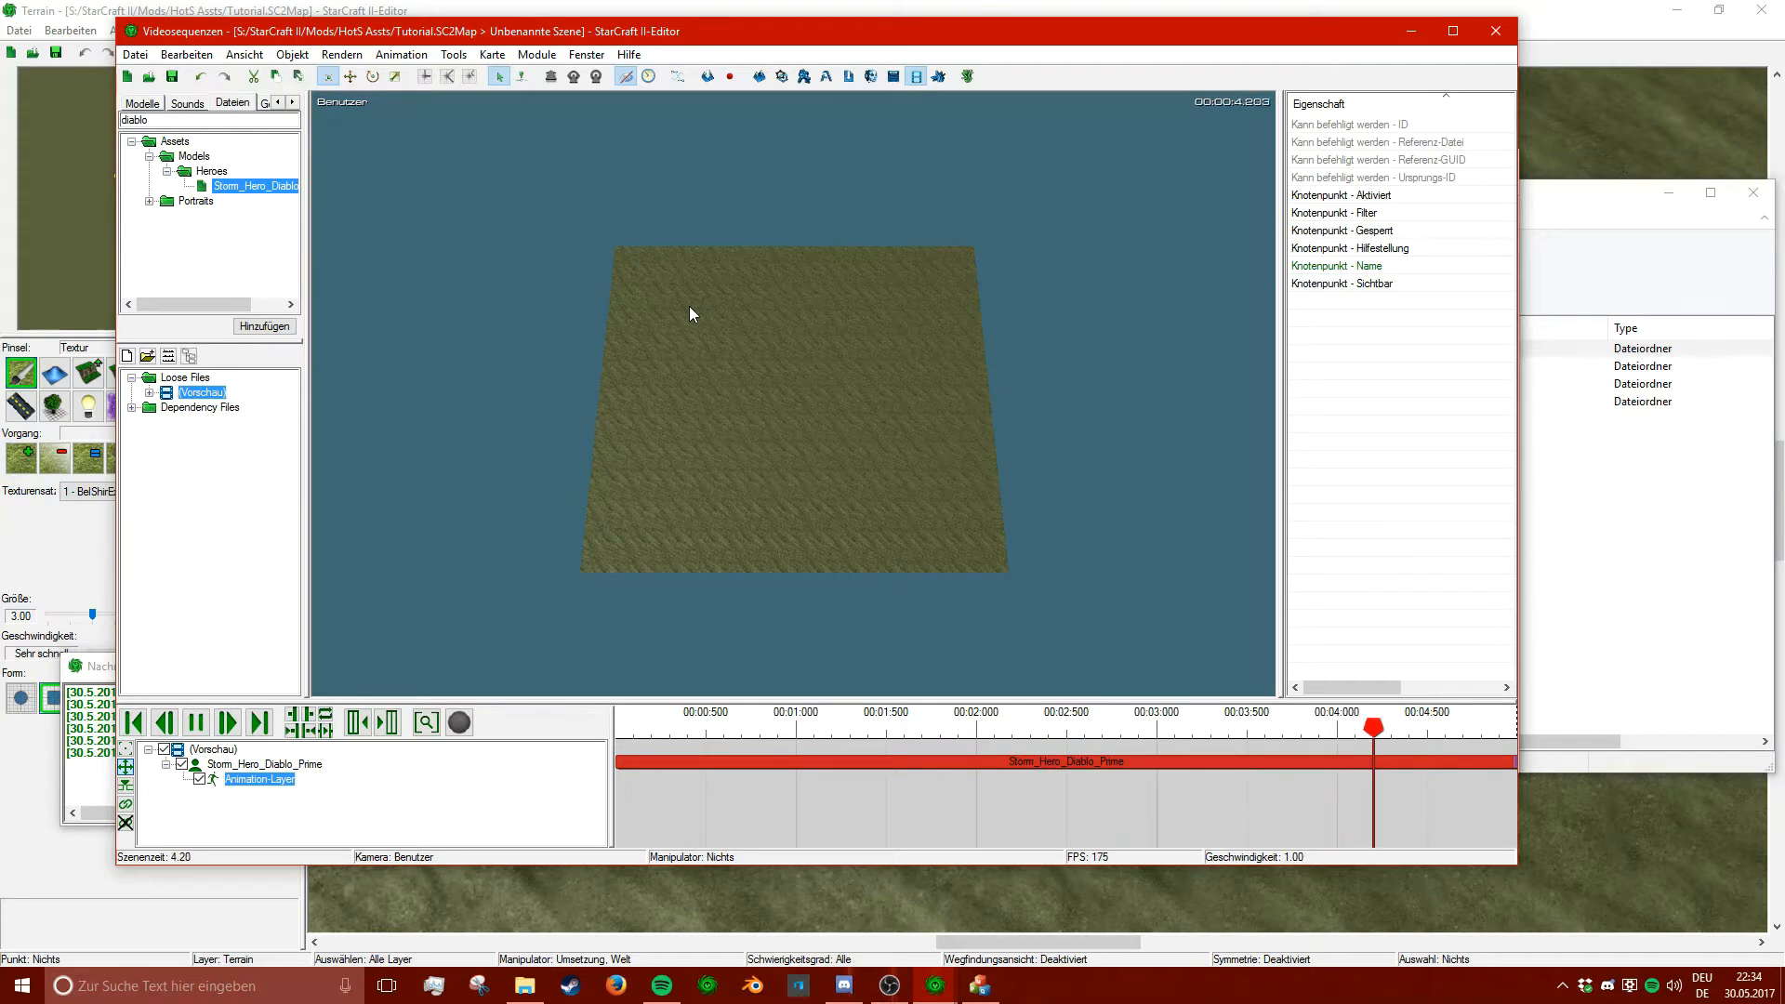
scroll(688, 305, up, 5)
mouse_move(686, 307)
alt+mouse_down()
mouse_move(818, 223)
mouse_move(757, 232)
mouse_move(689, 288)
alt+mouse_up()
right_click(303, 766)
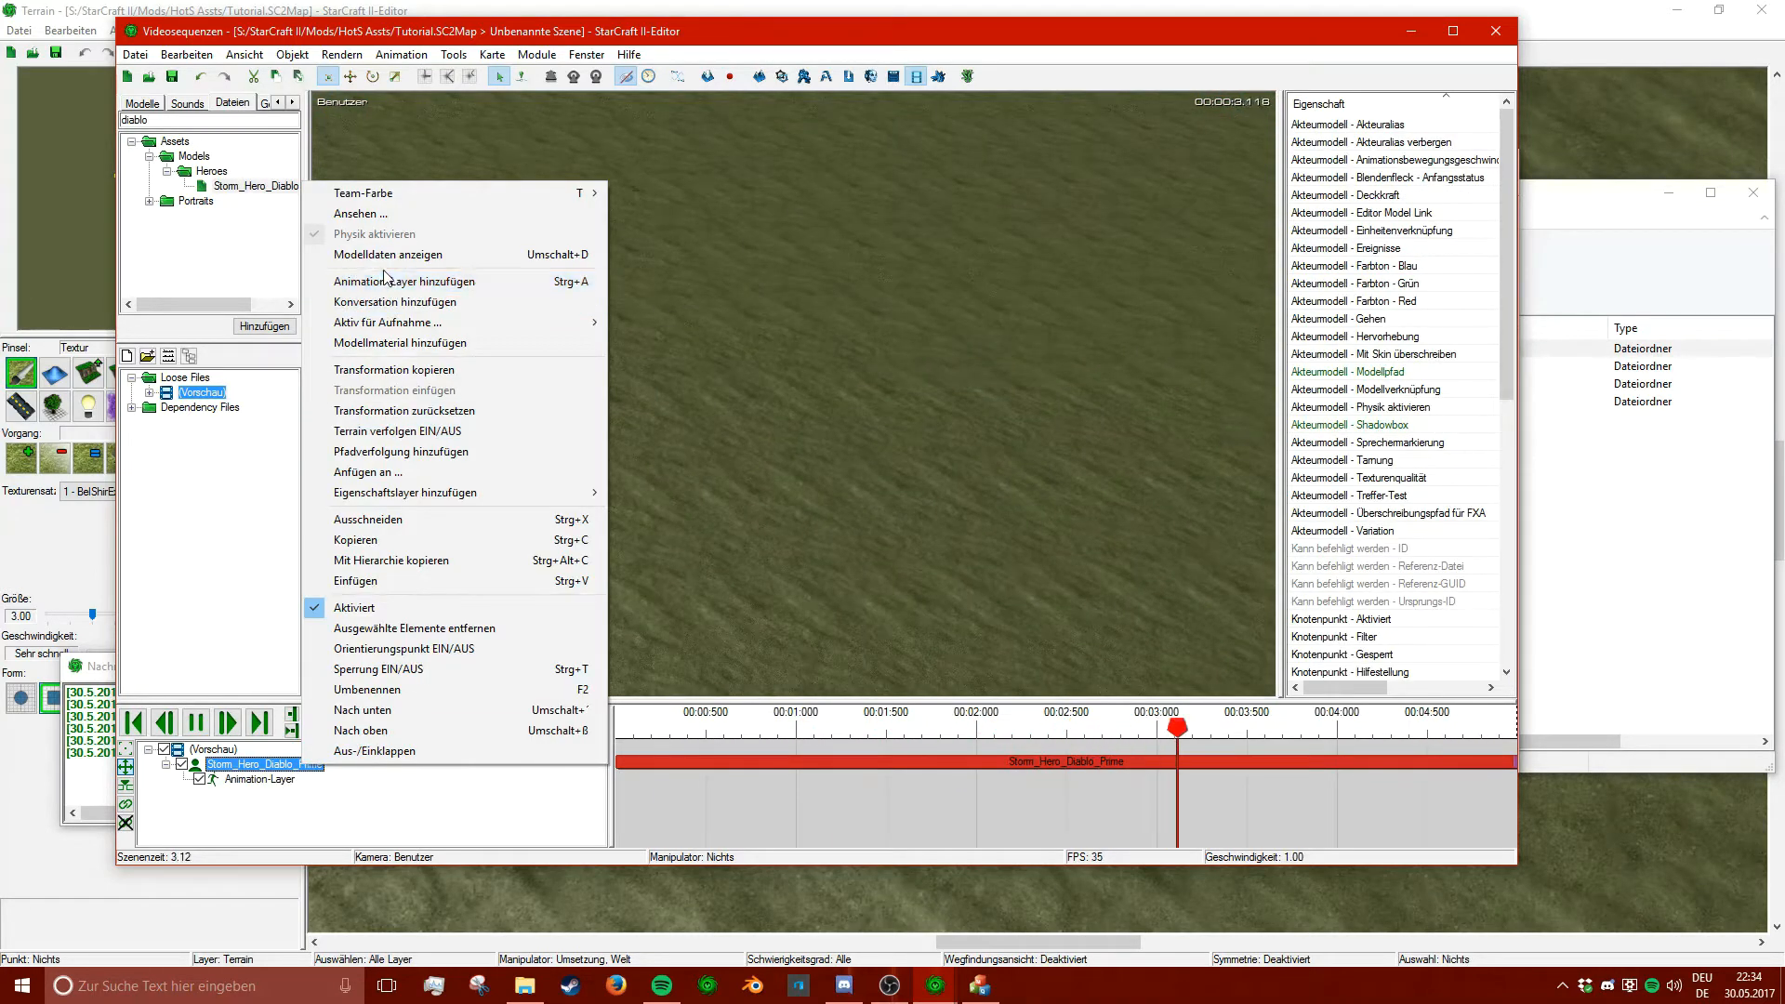
click(428, 432)
click(334, 333)
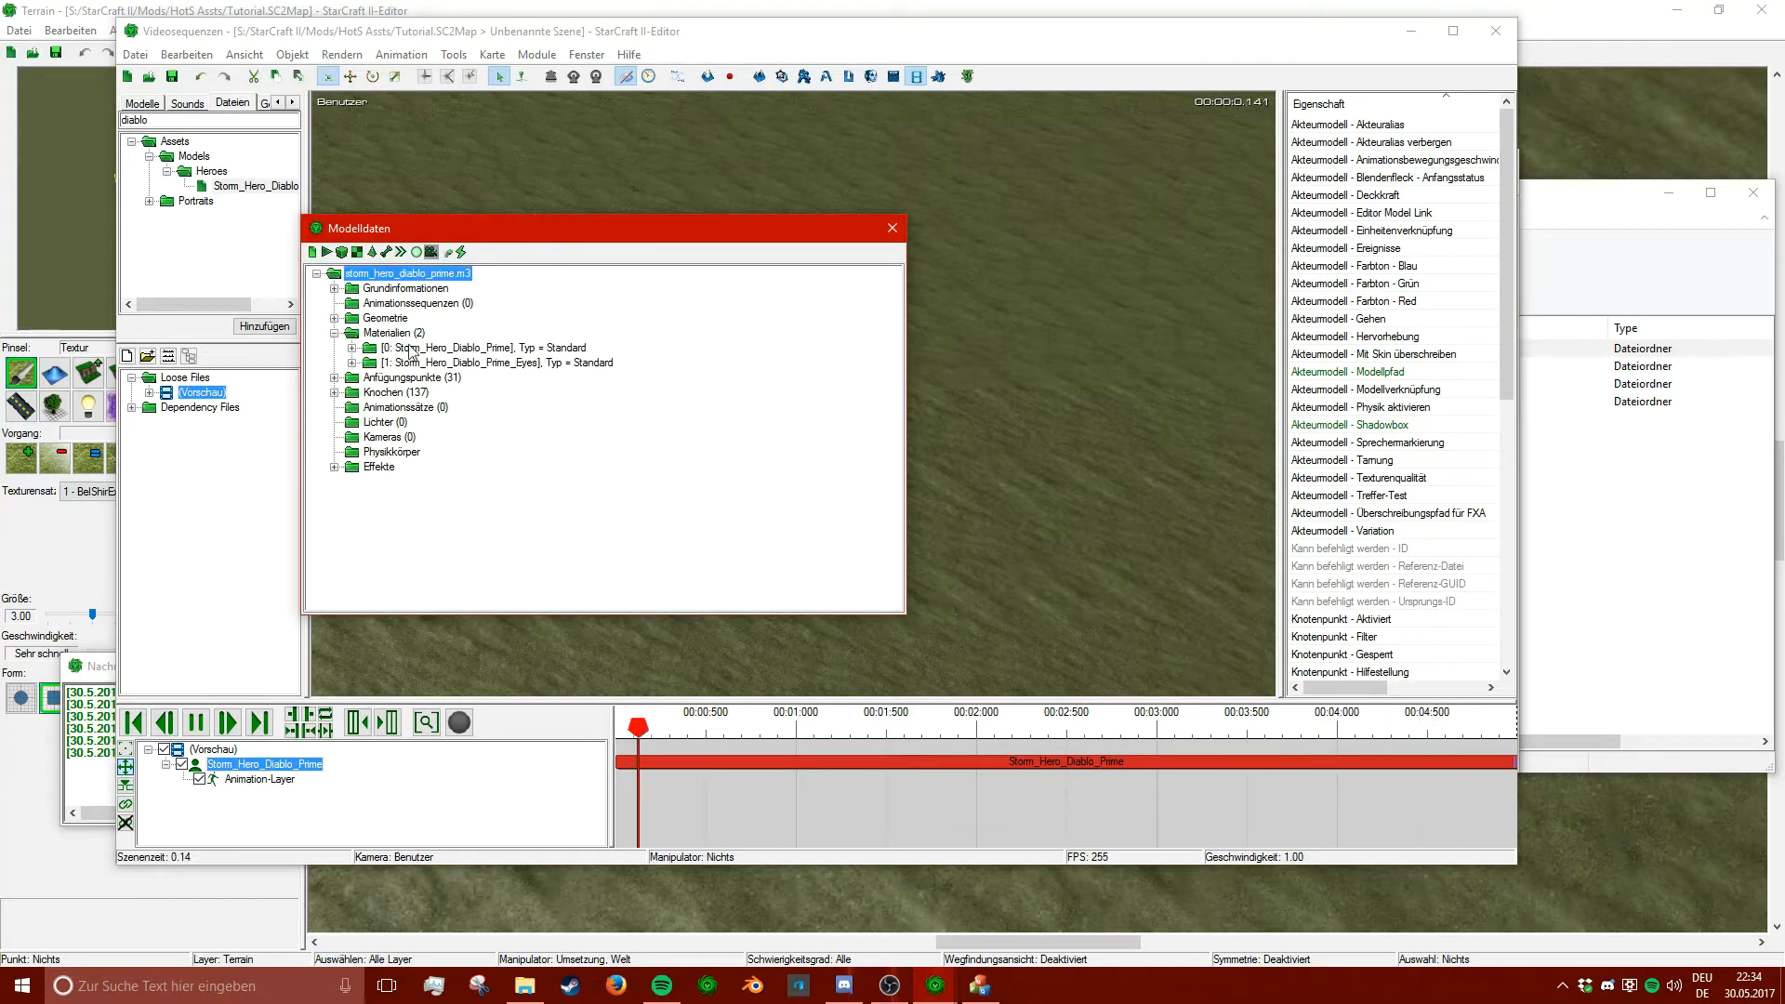
click(352, 348)
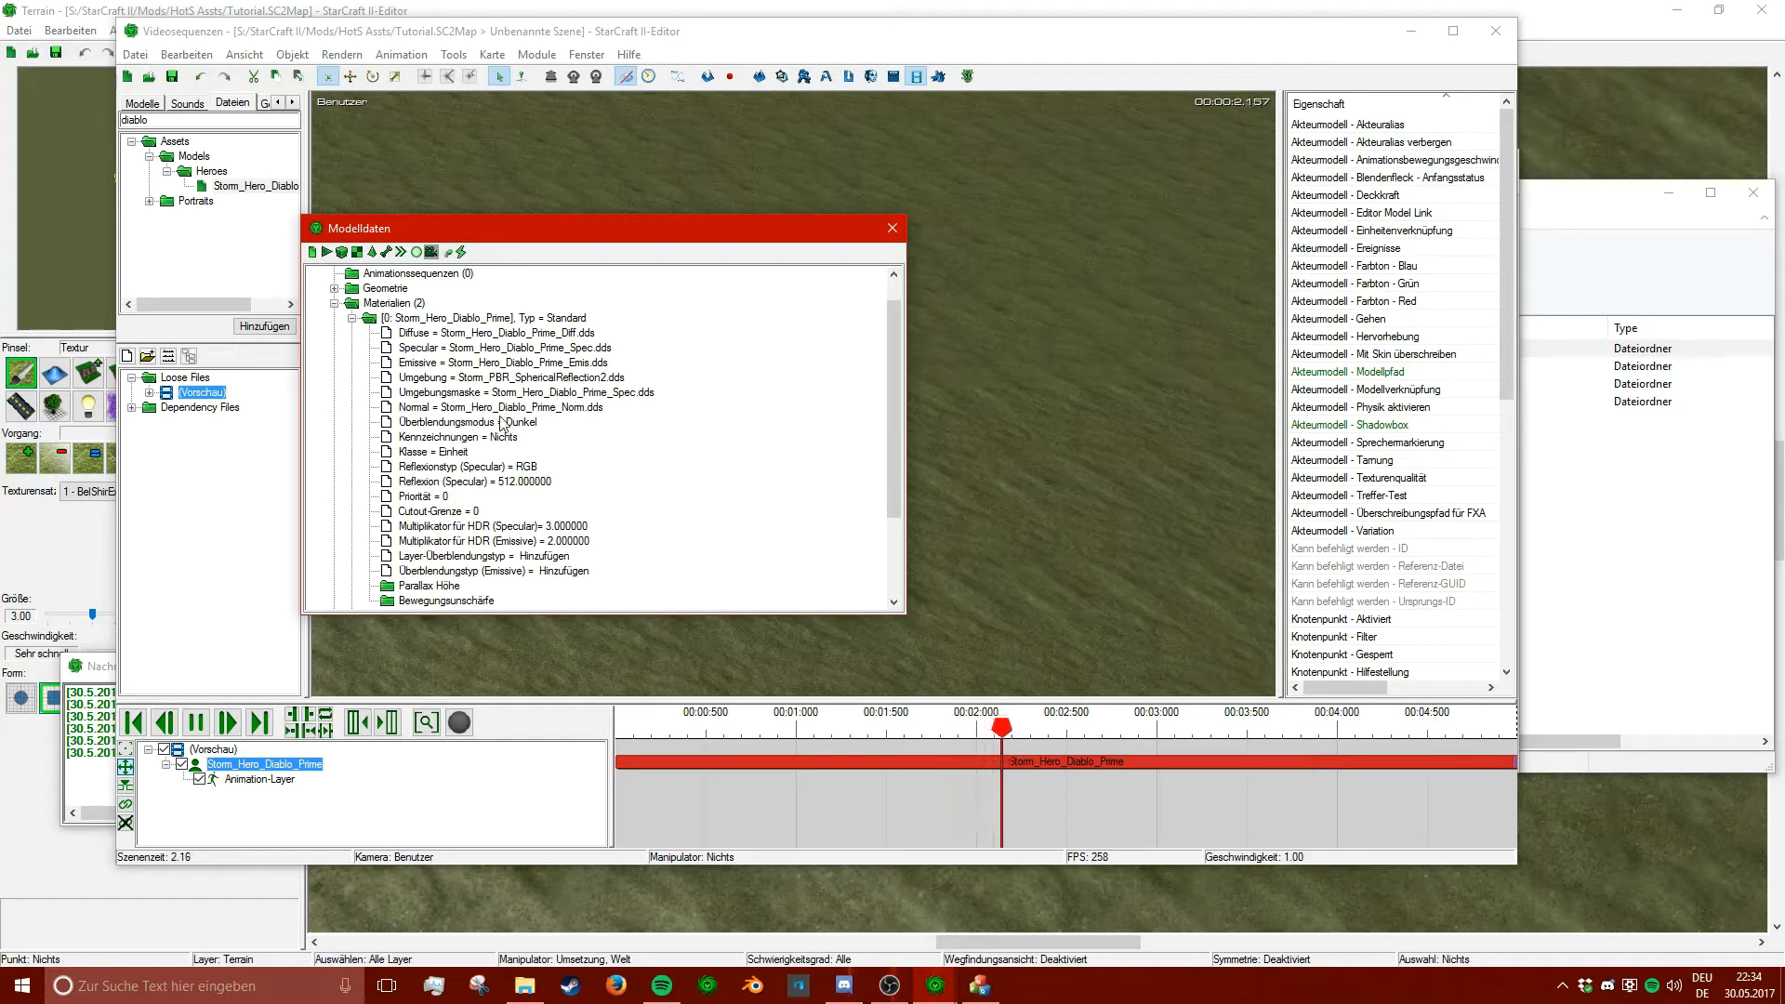
- Bring the Import module to the front and place its window beside the model data window
mouse_move(935, 985)
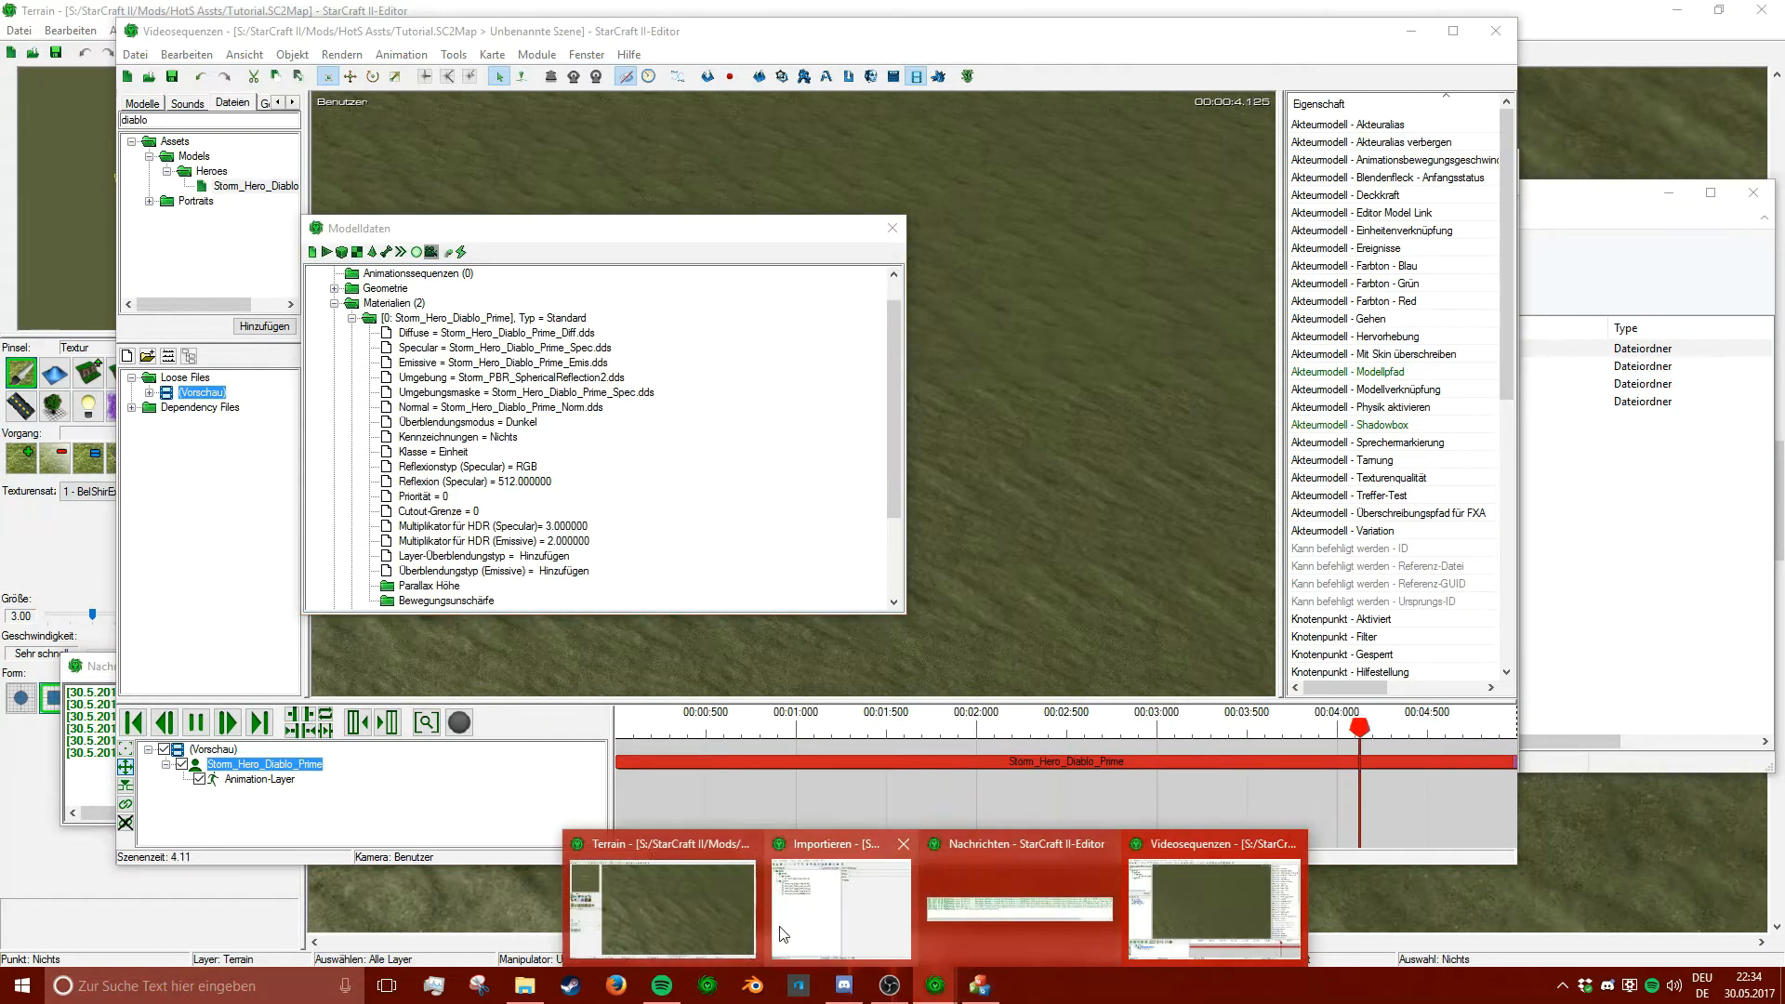
mouse_move(653, 920)
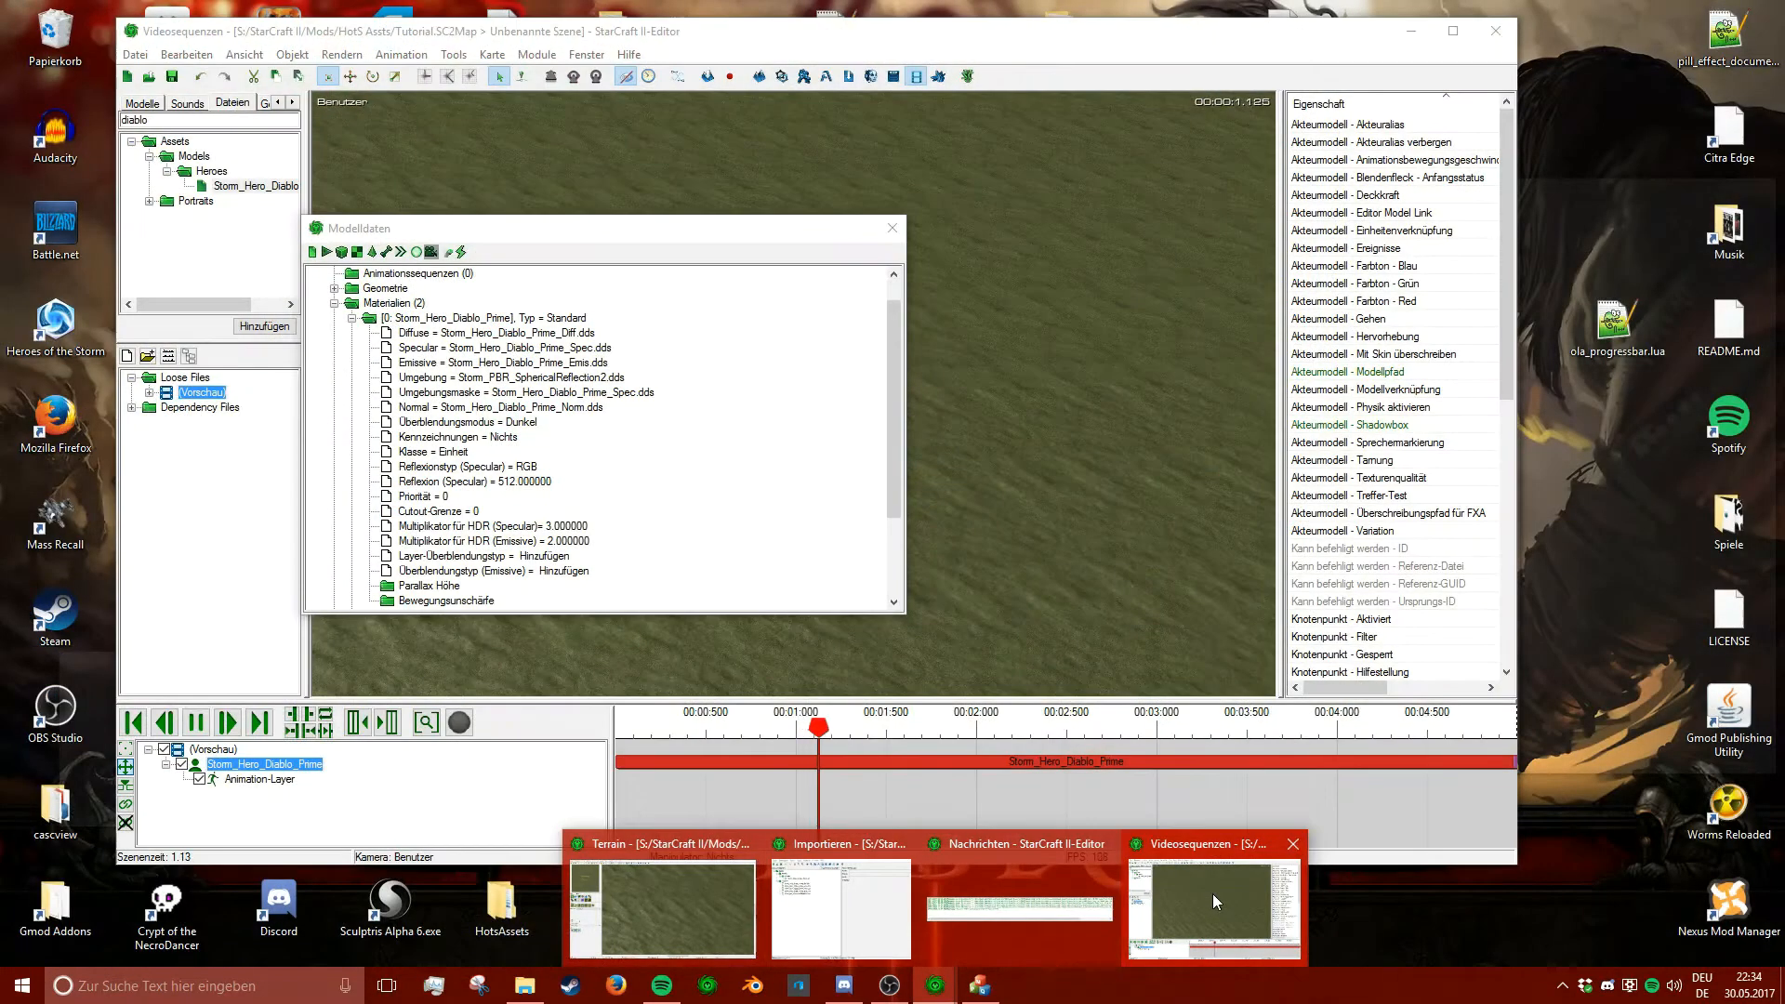
mouse_move(832, 911)
click(888, 911)
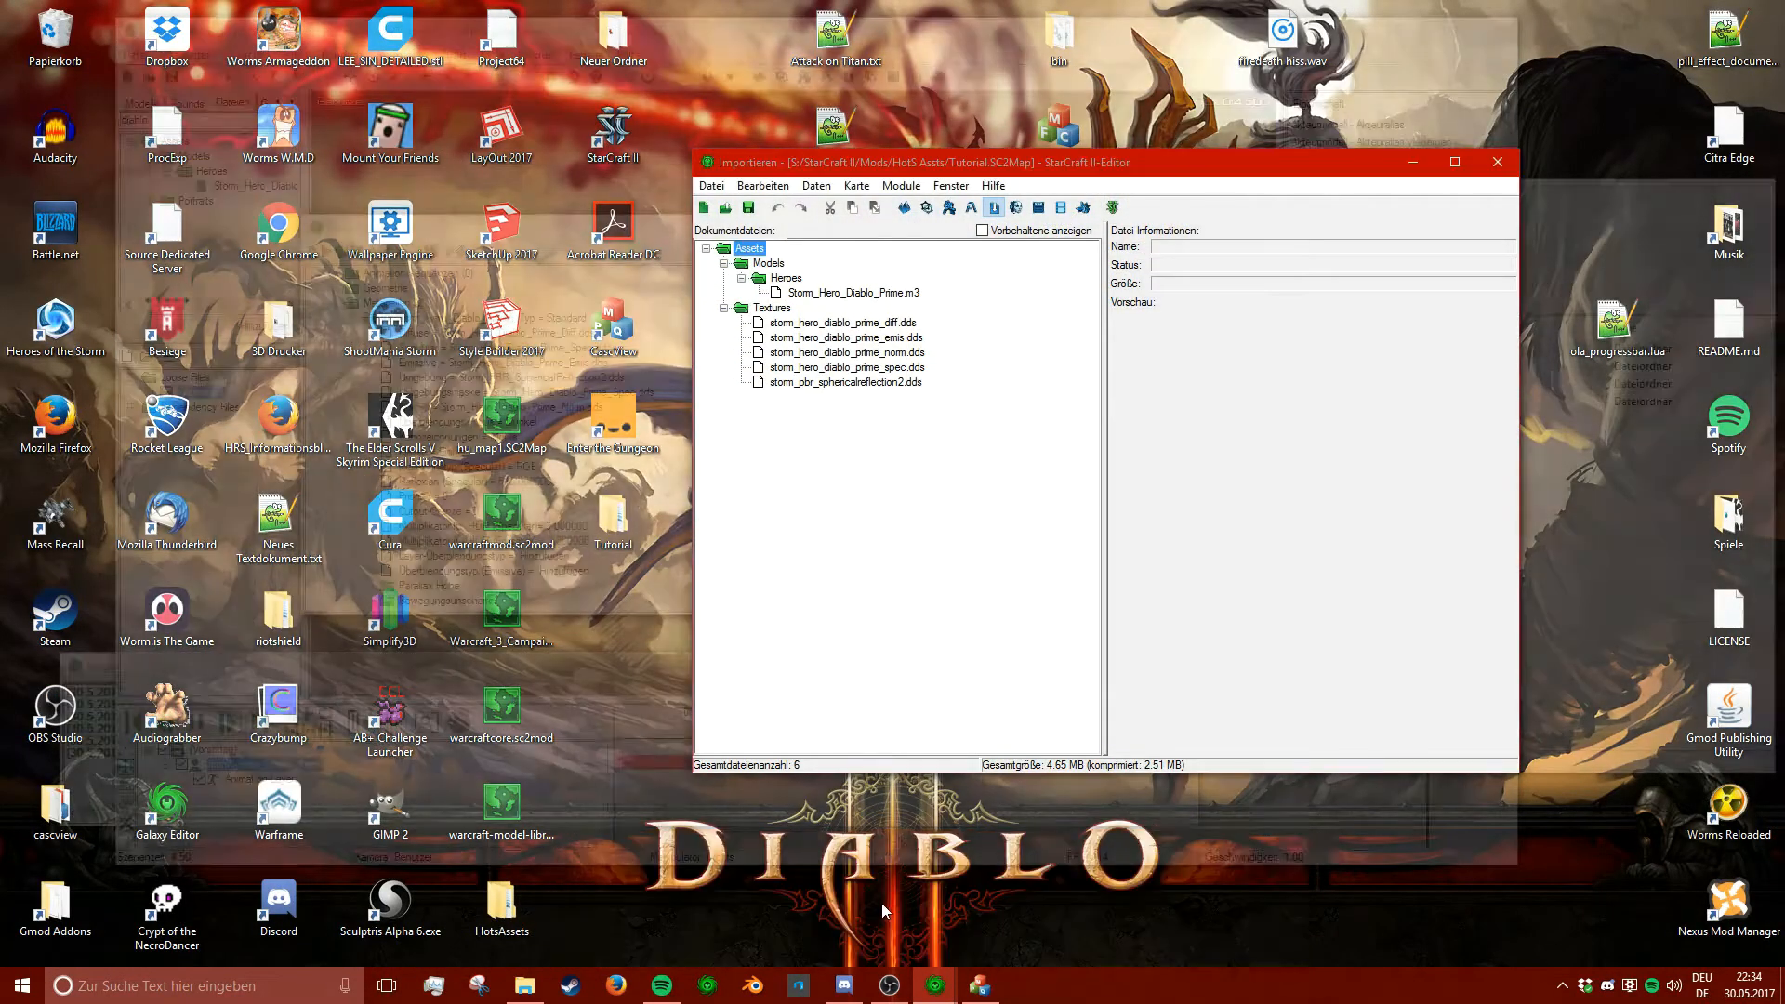
drag(923, 169, 1239, 143)
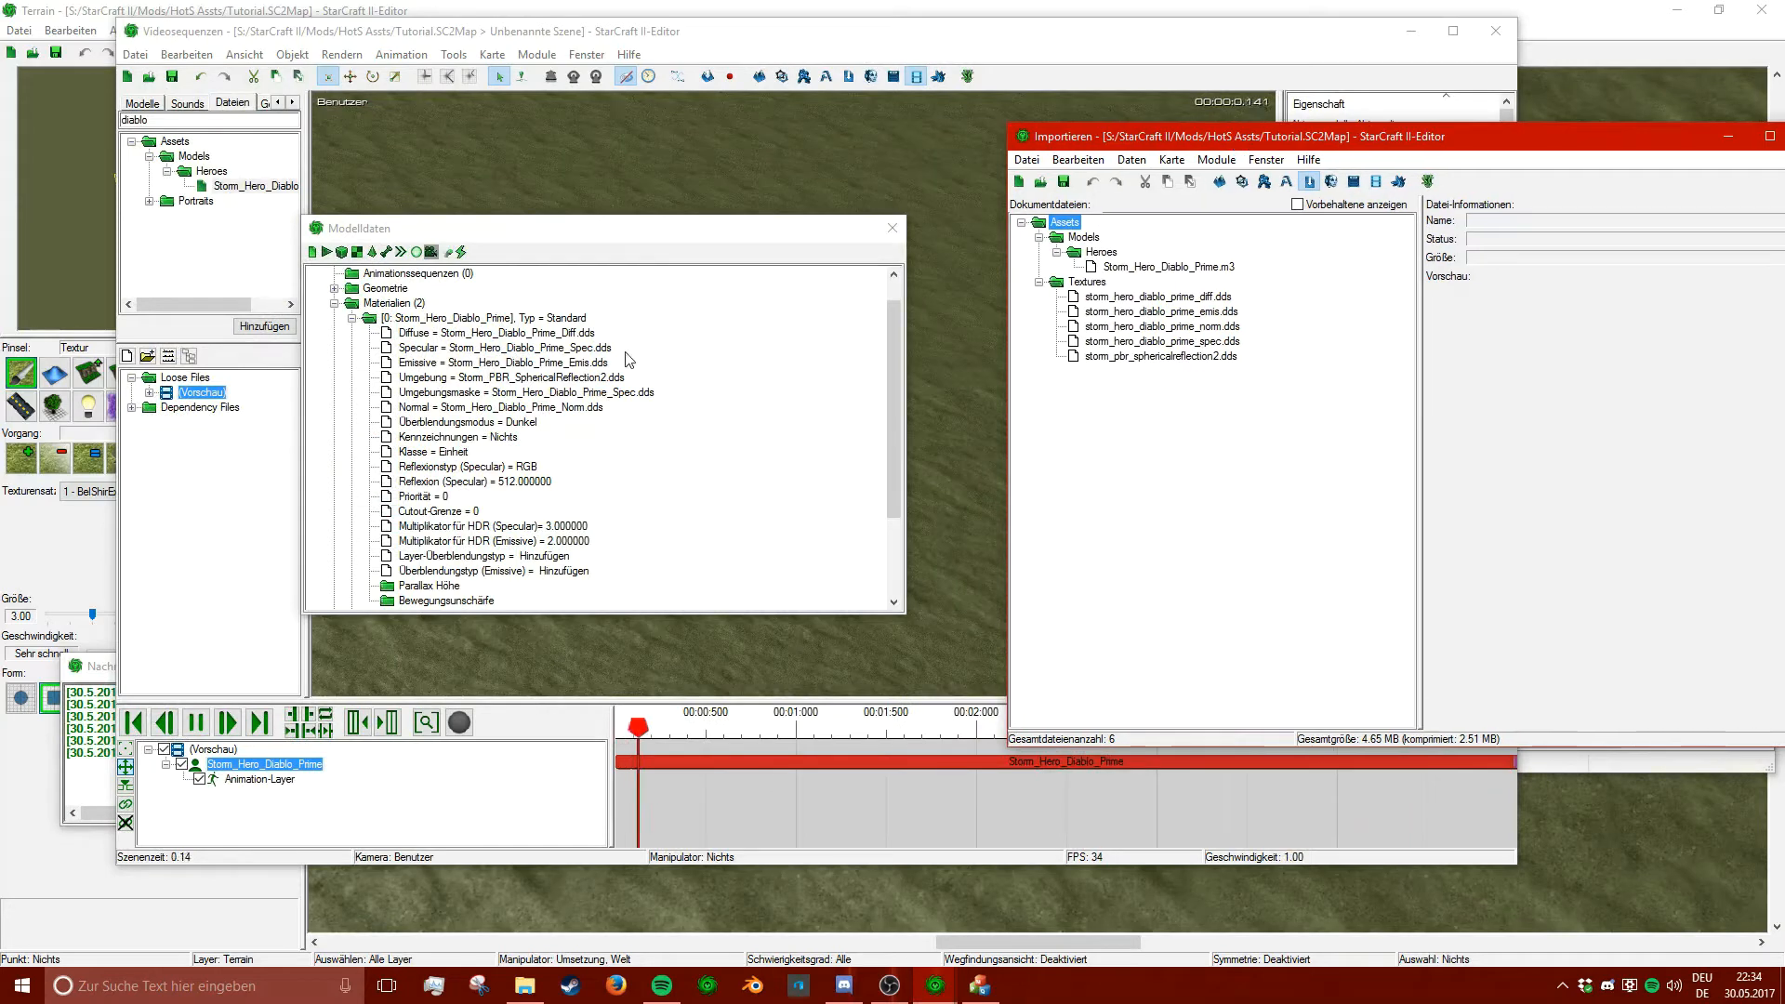
- Preview the imported model and compare the diffuse and emissive texture files with the first material's Diffuse and Emissive entries
click(1169, 268)
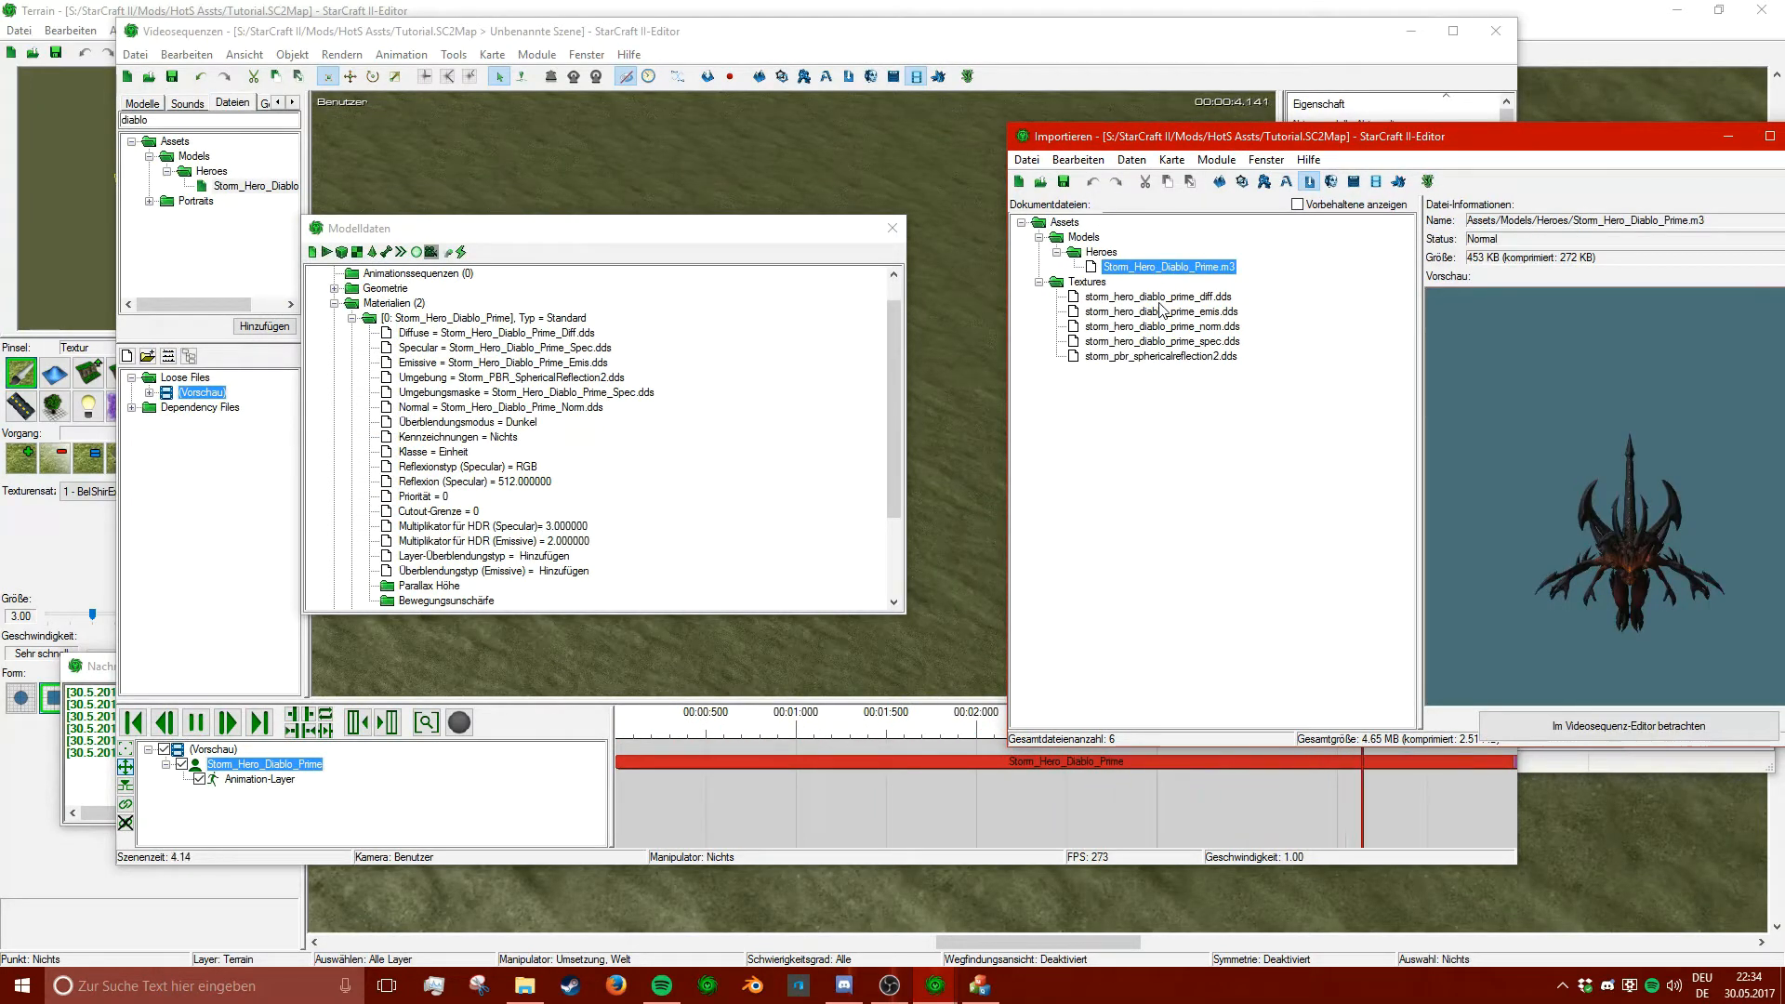
click(1158, 298)
click(727, 410)
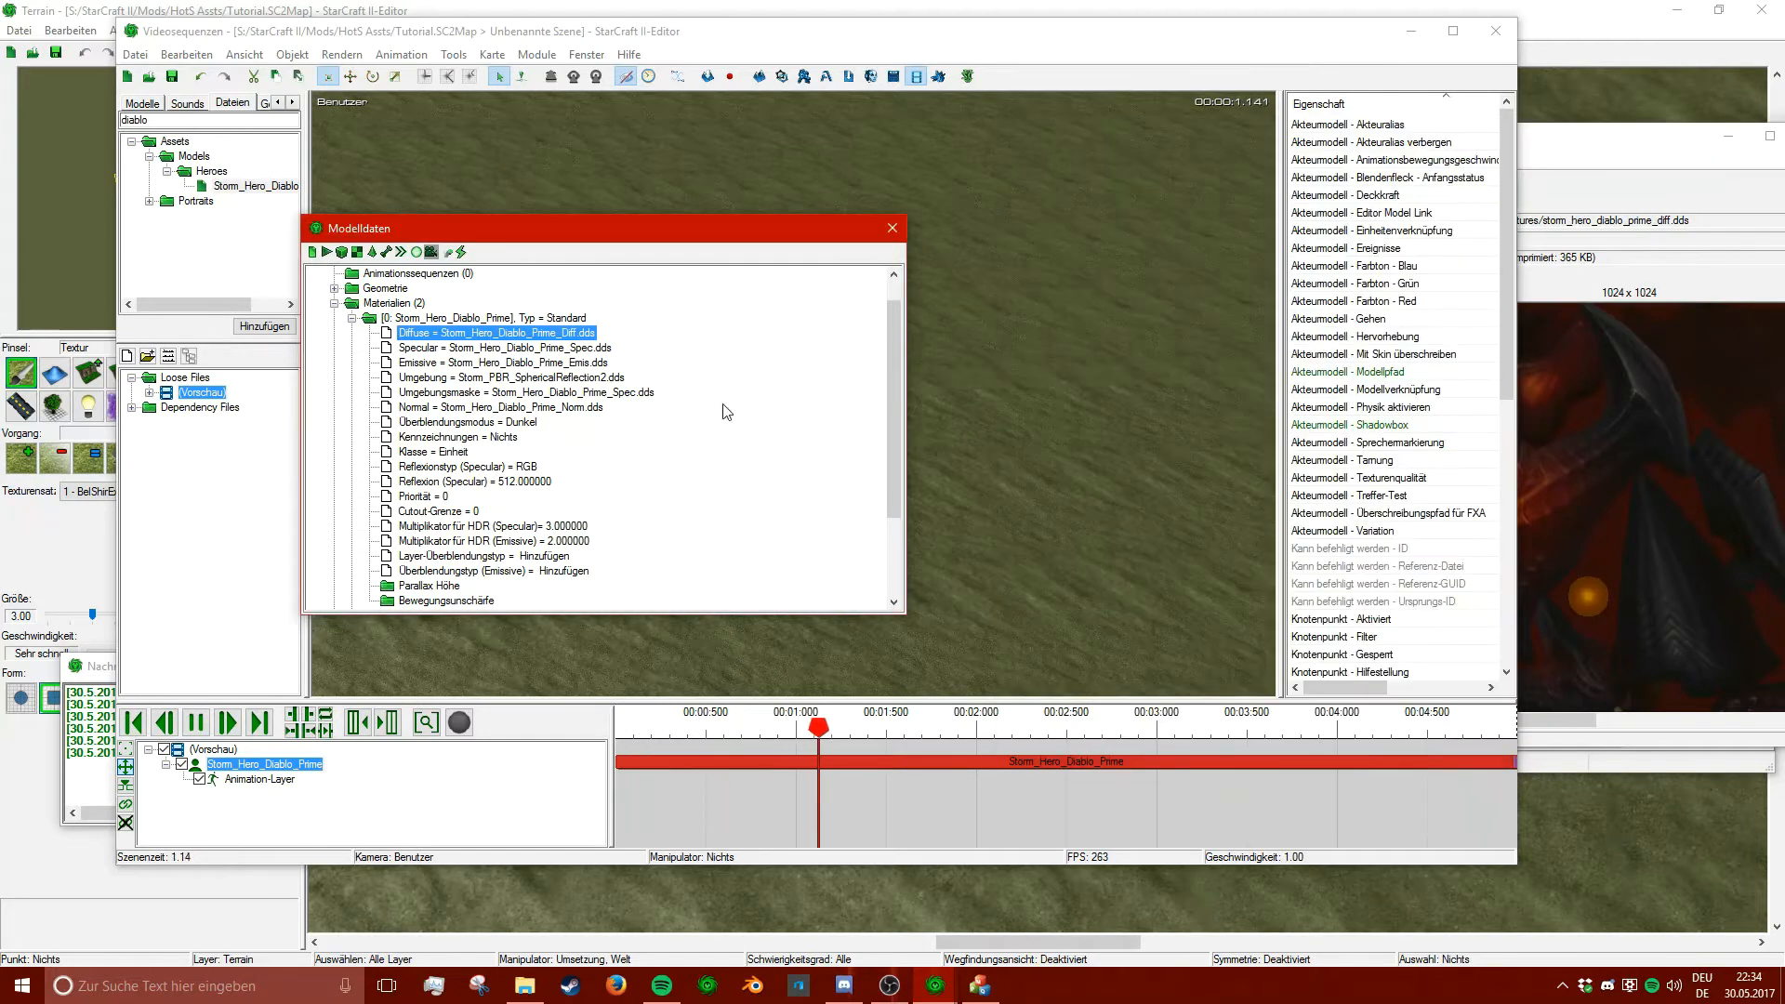
click(1651, 219)
click(1193, 313)
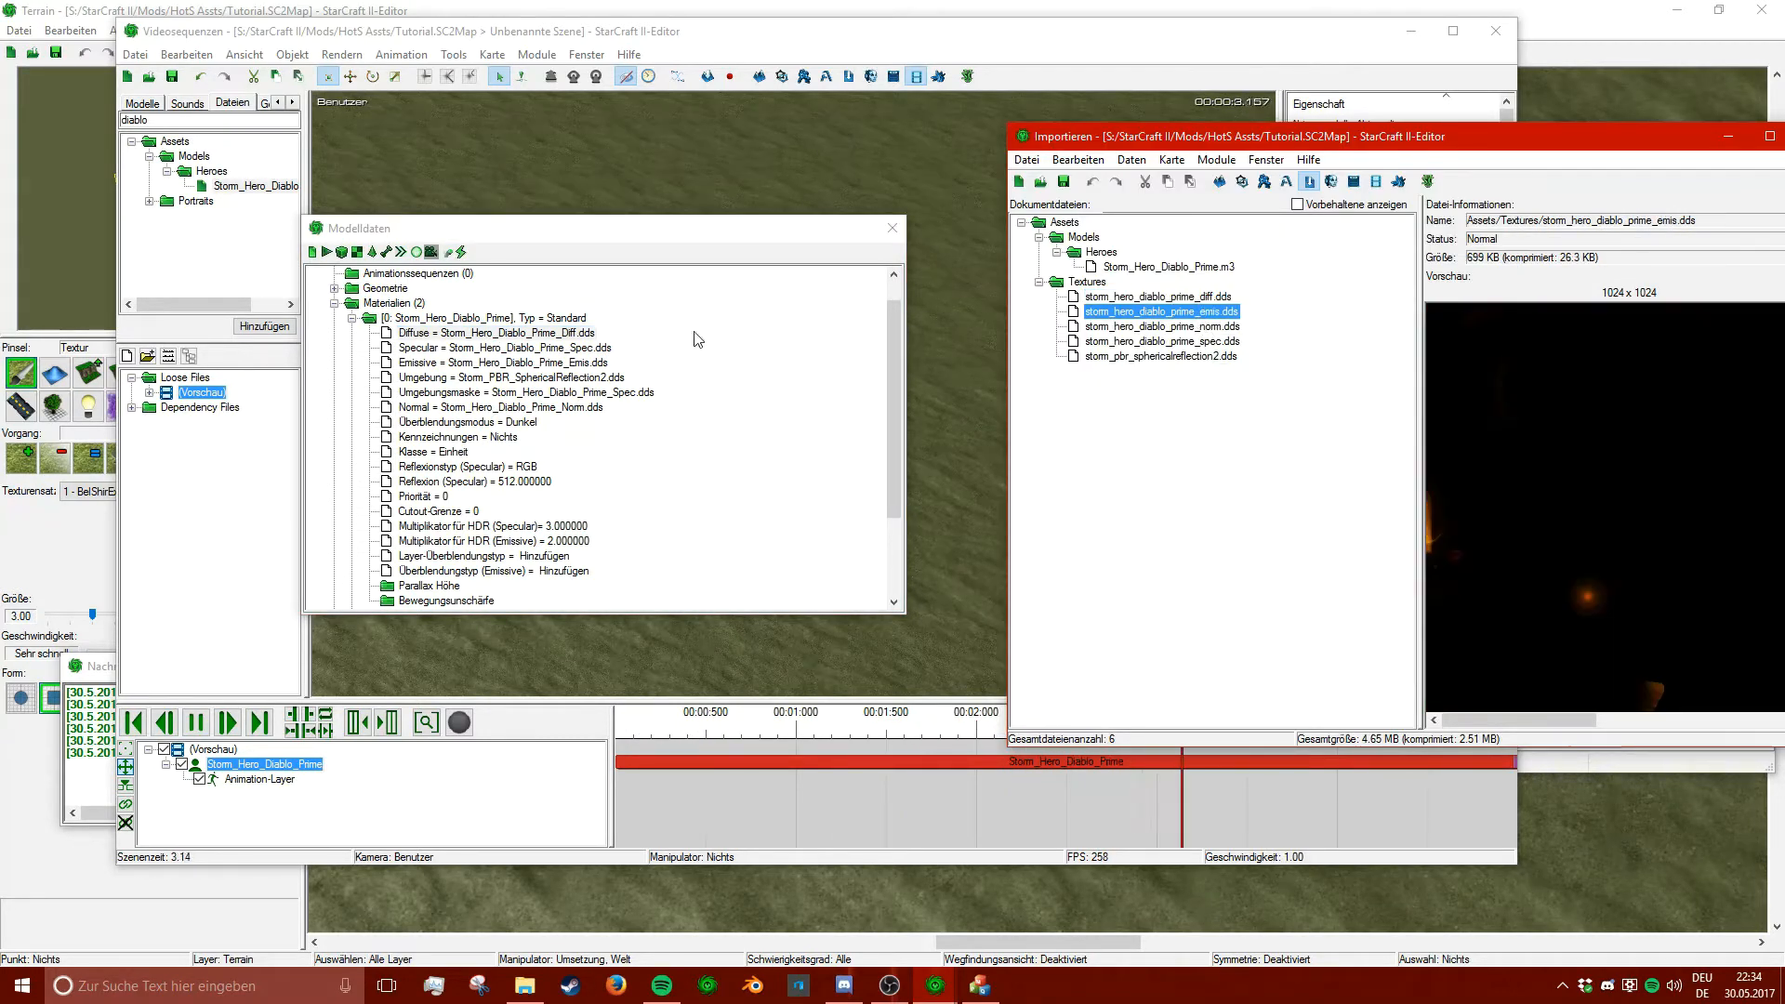
click(576, 362)
click(1399, 388)
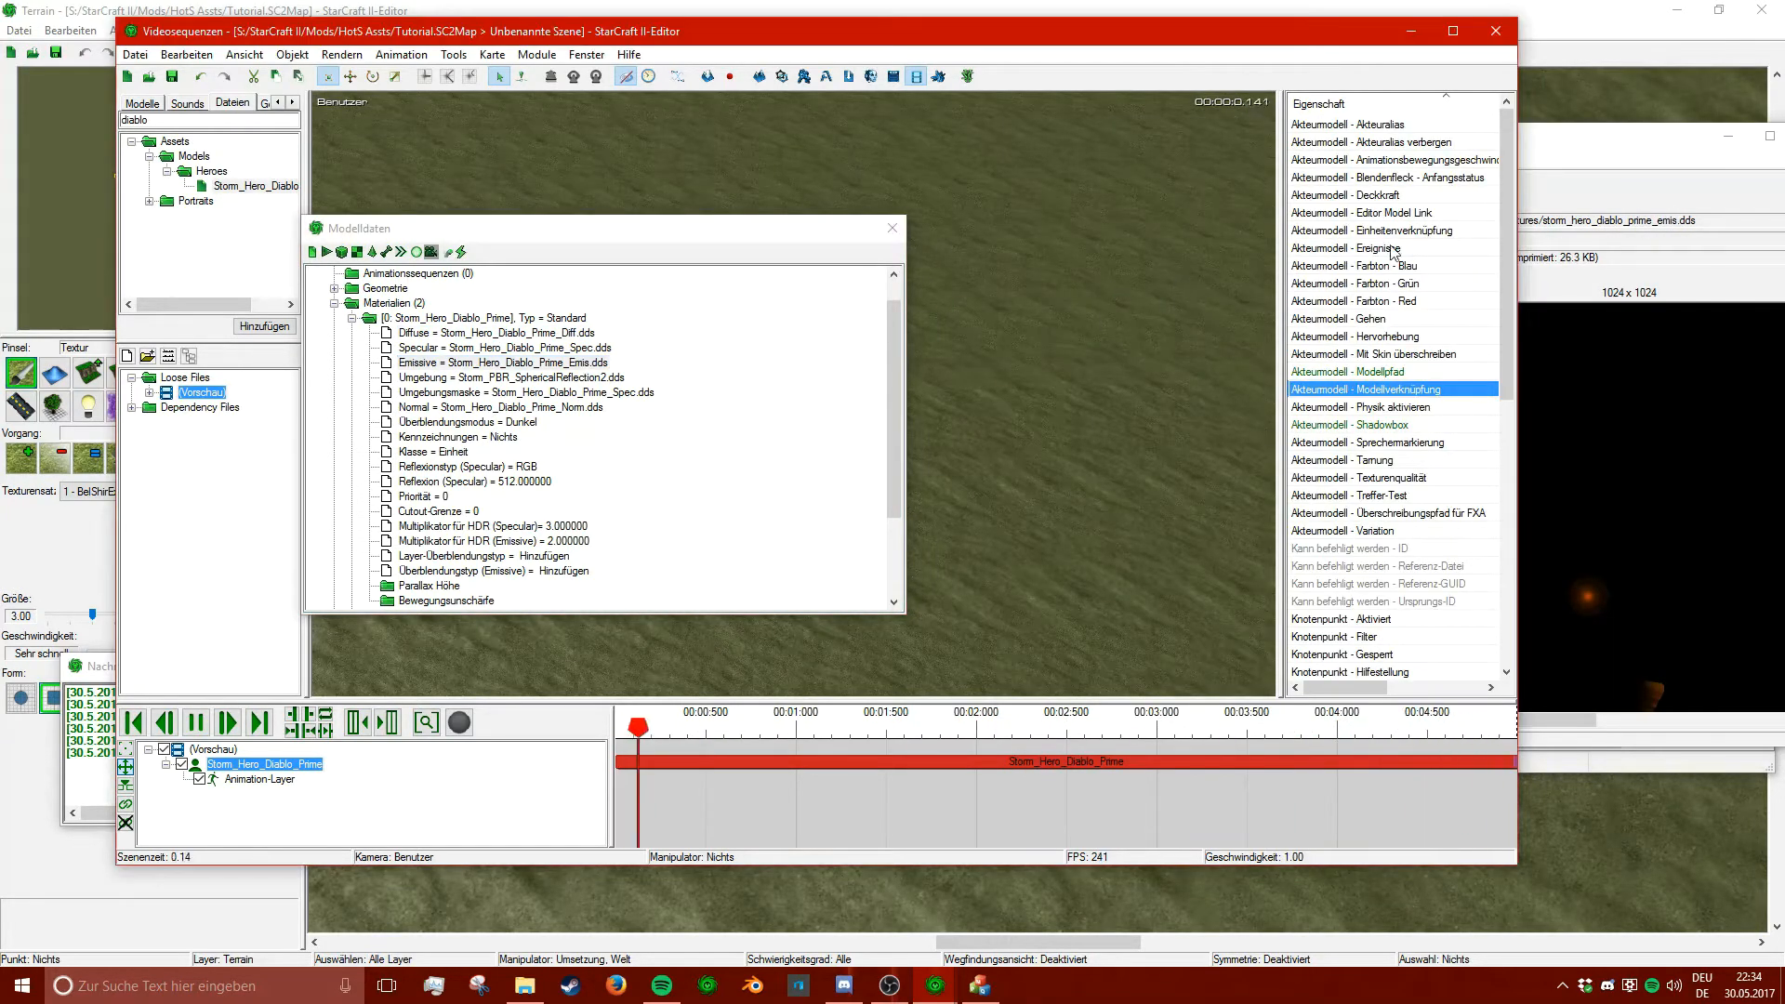
- Compare the imported normal, specular and spherical reflection texture files with the first material's Normal, Specular and Umgebung entries
click(1571, 214)
click(1149, 327)
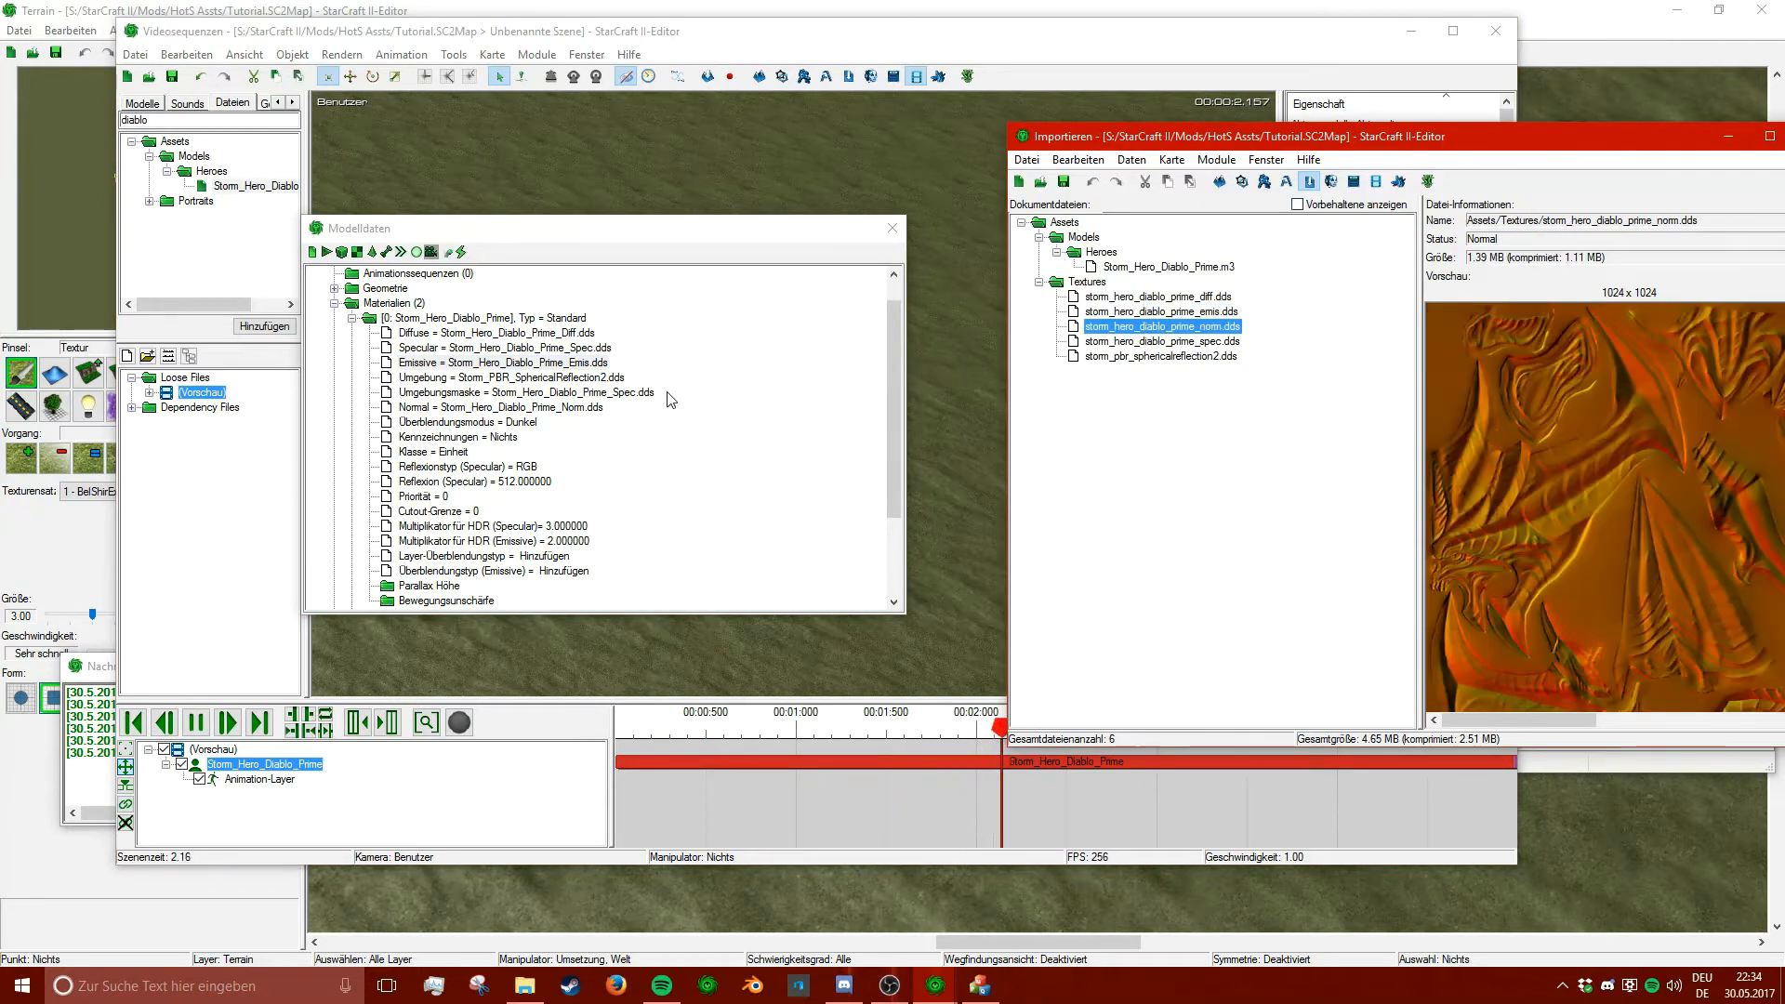
click(587, 406)
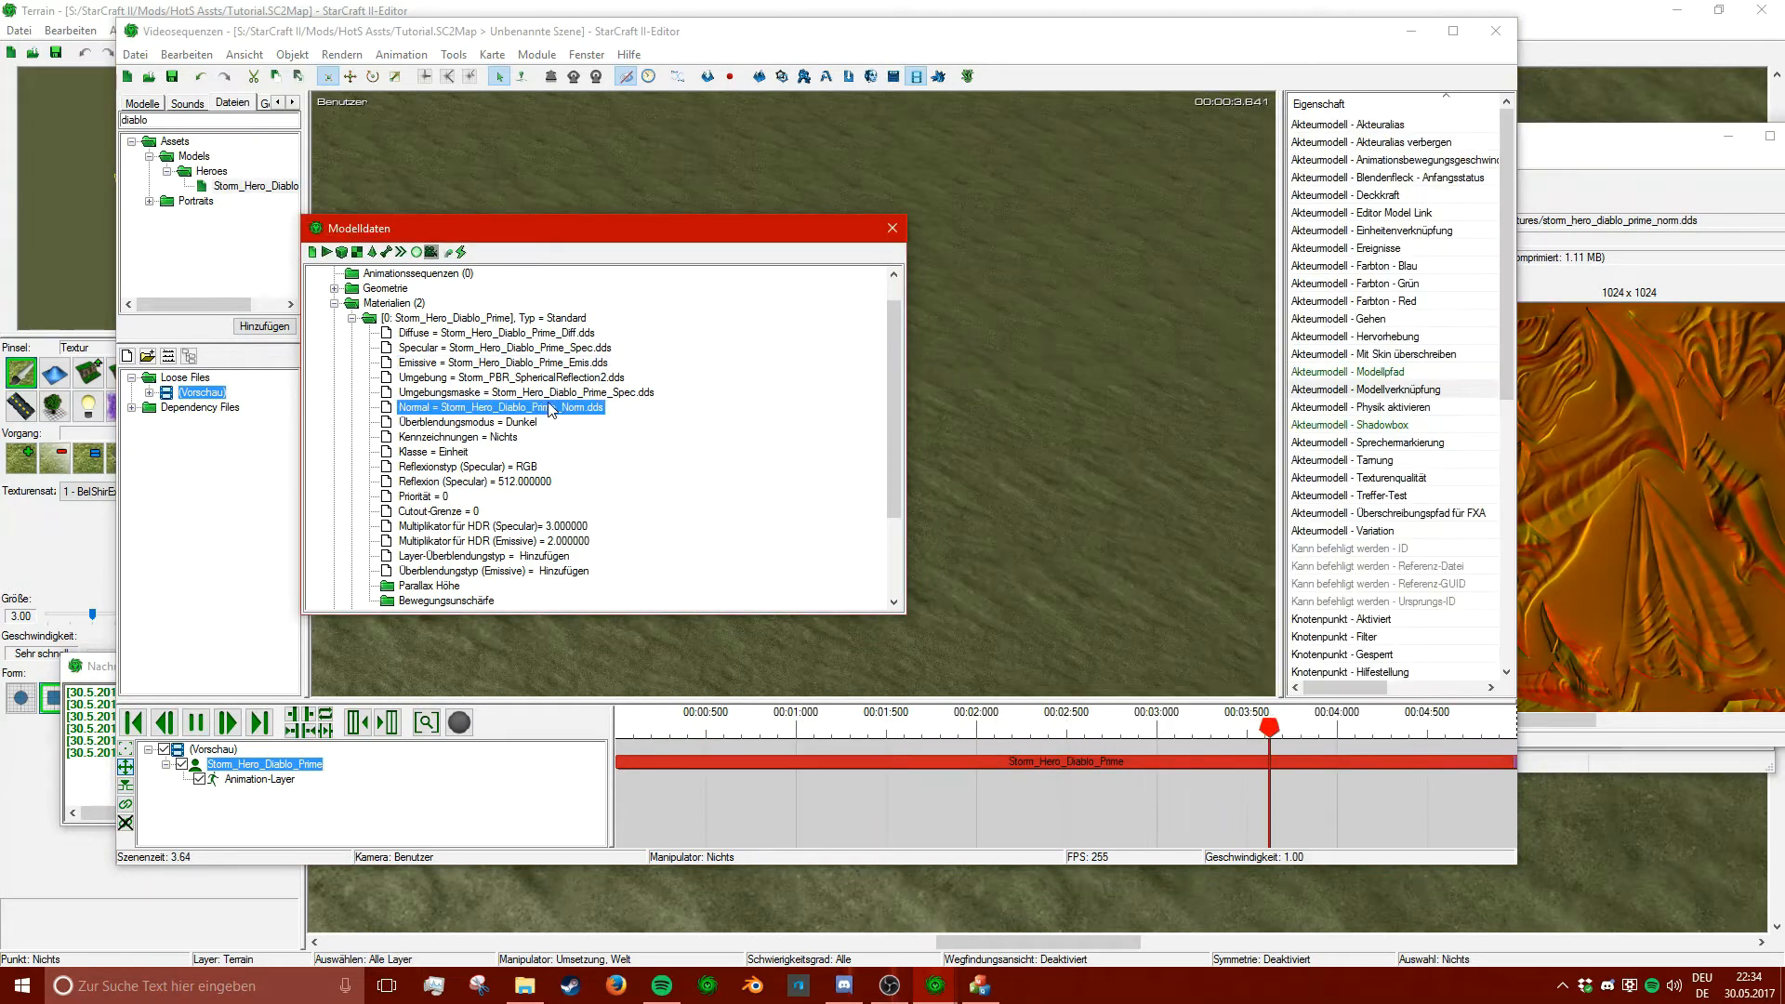
click(1648, 348)
click(1208, 341)
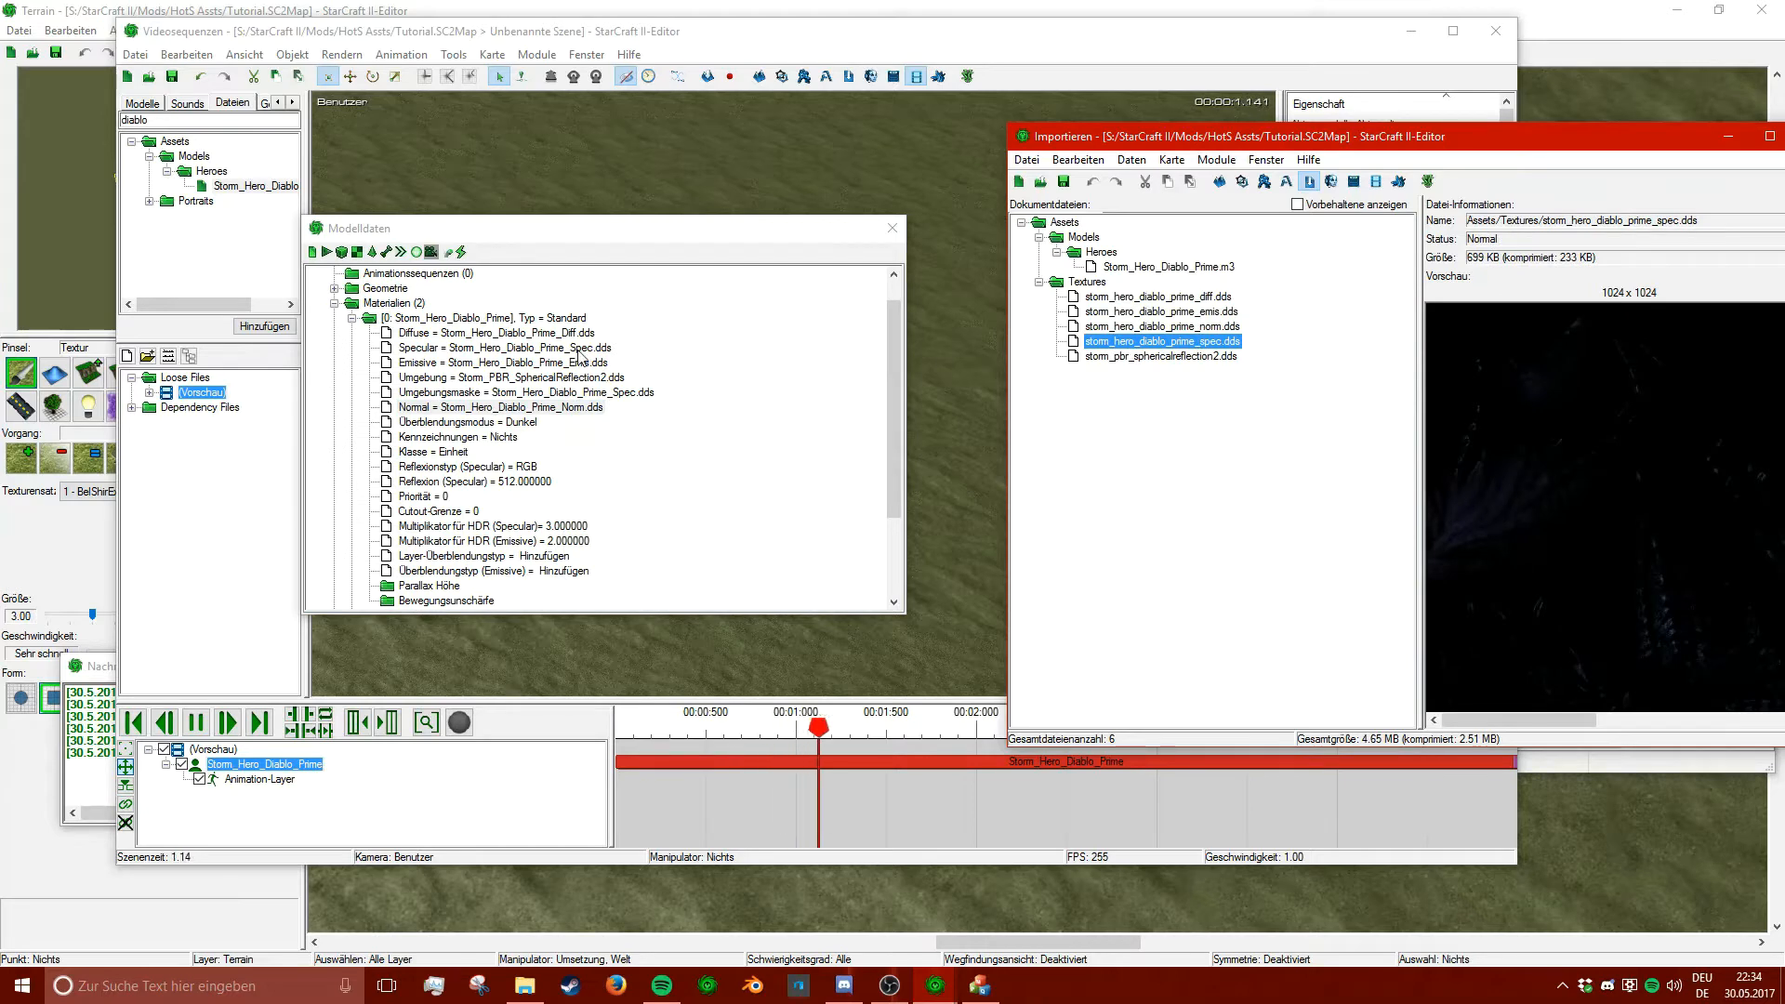
click(507, 348)
click(1771, 484)
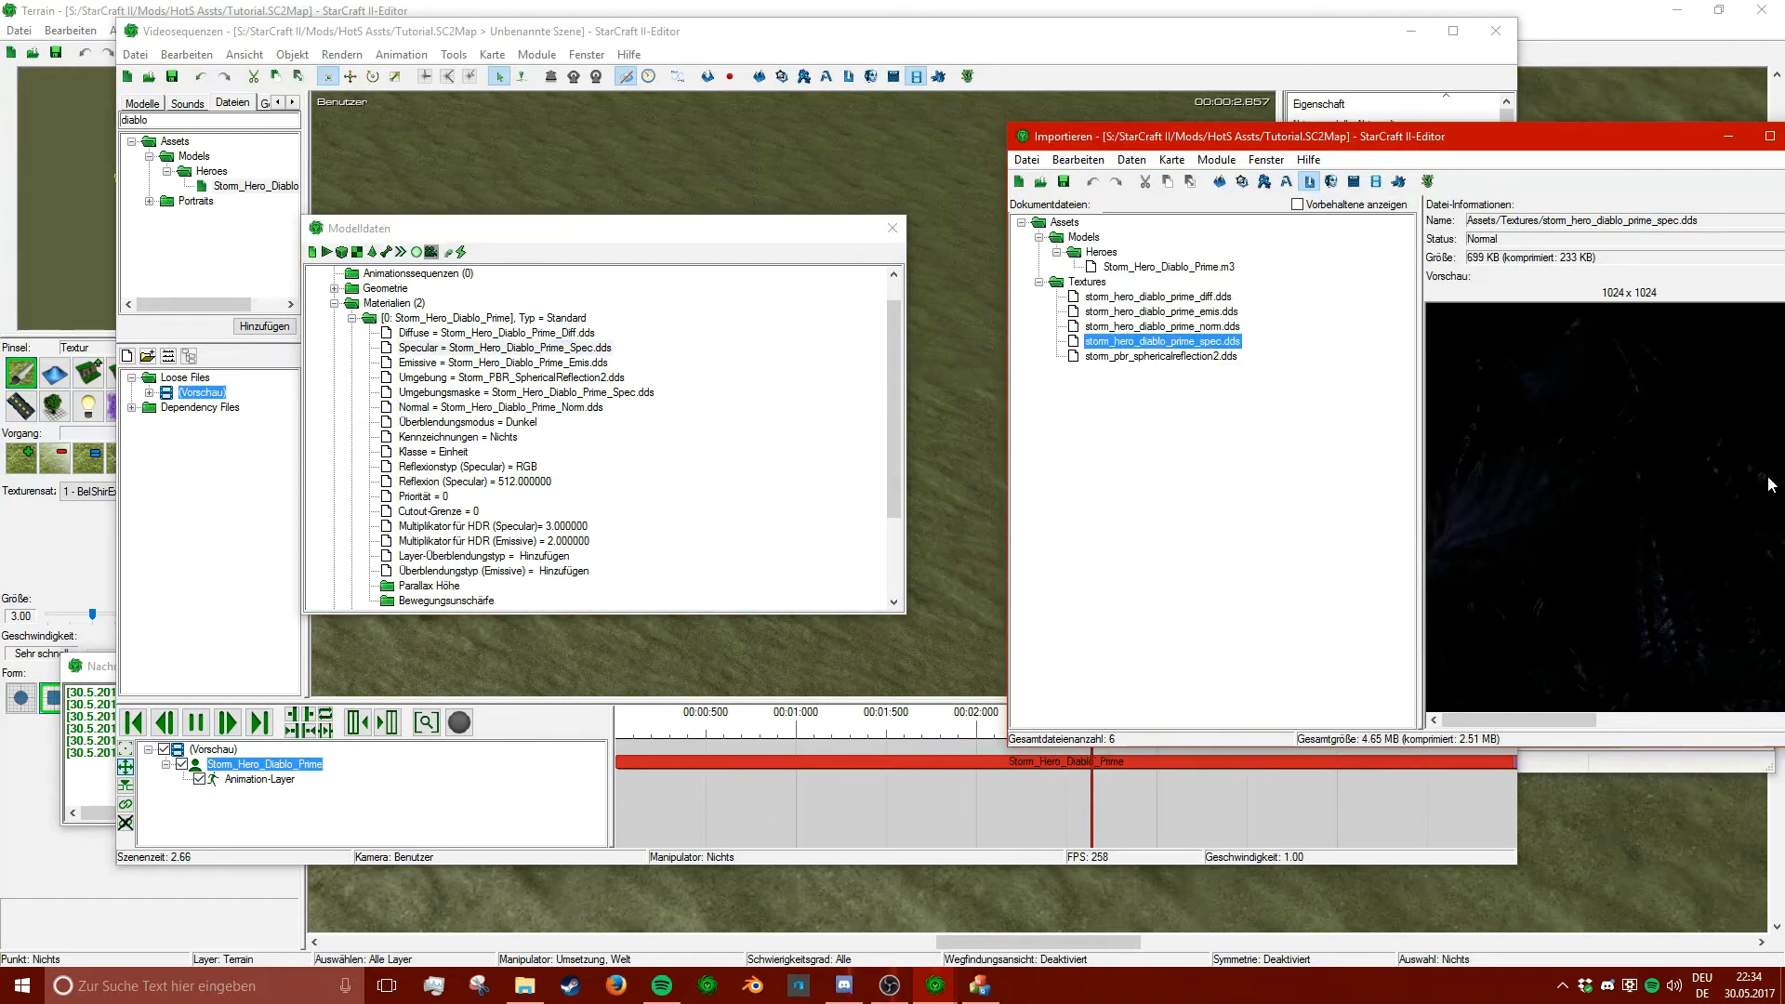
click(1190, 357)
click(624, 381)
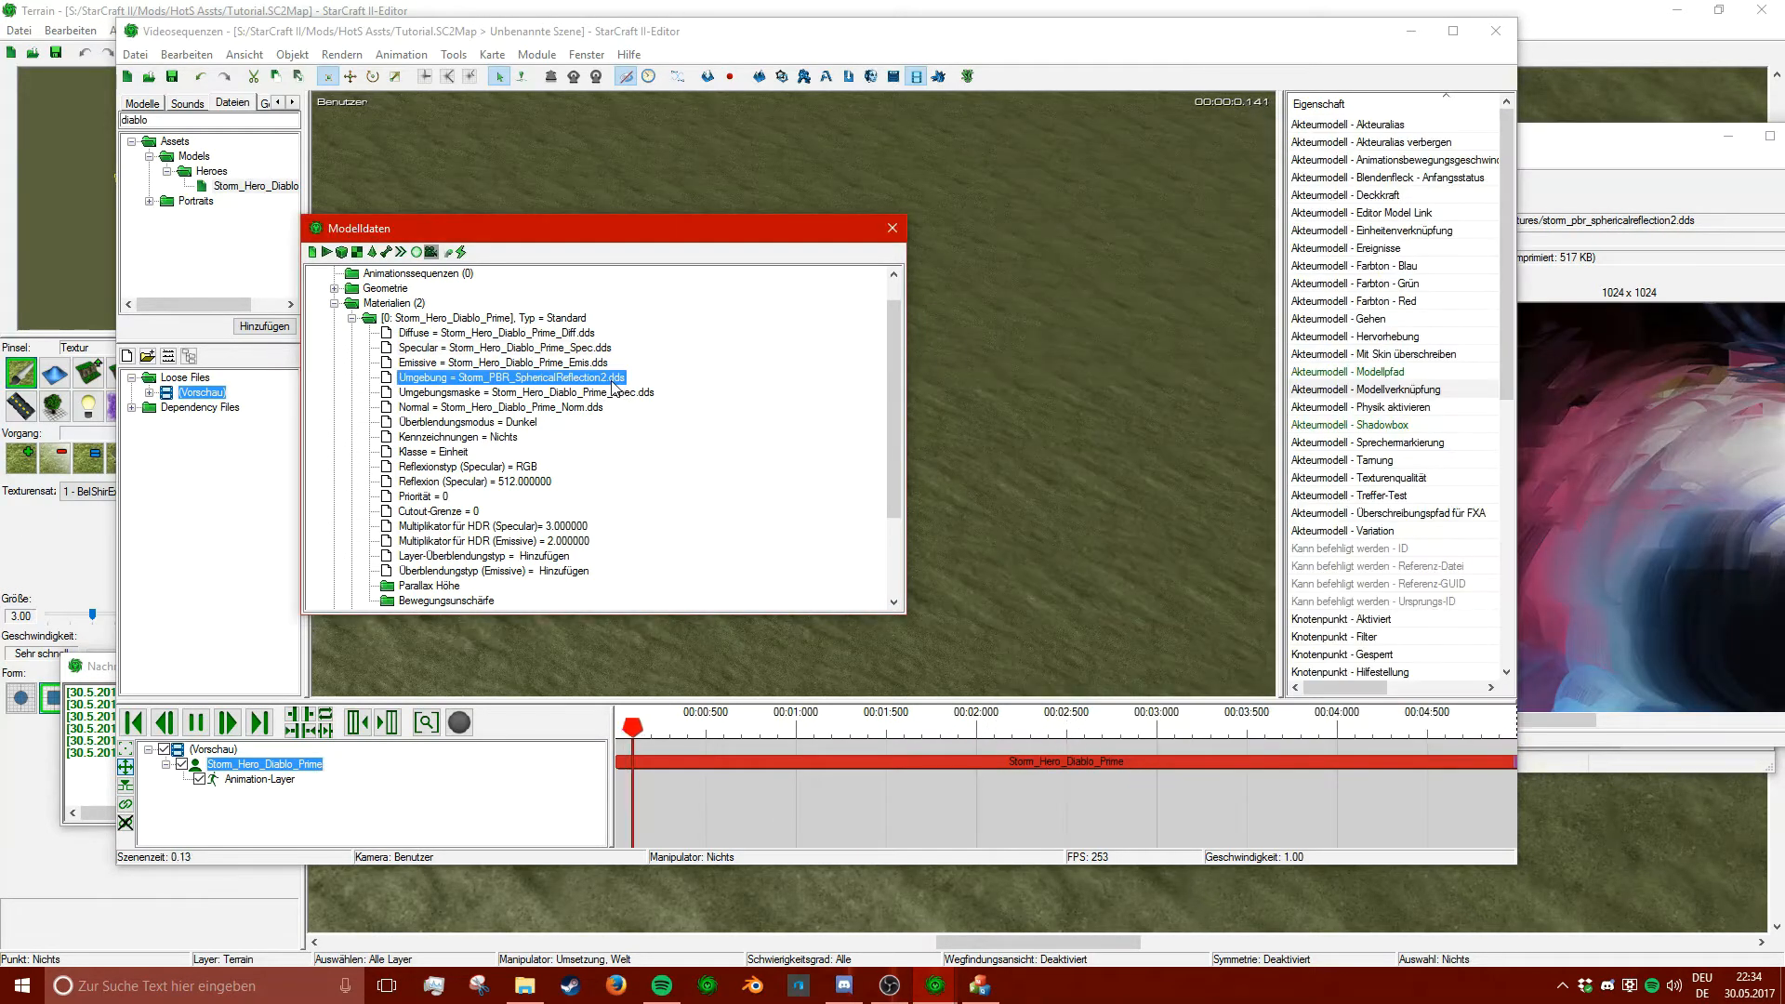
- Collapse the first material and expand Storm_Hero_Diablo_Prime_Eyes to examine its texture entries
scroll(409, 335, down, 1)
scroll(406, 331, up, 1)
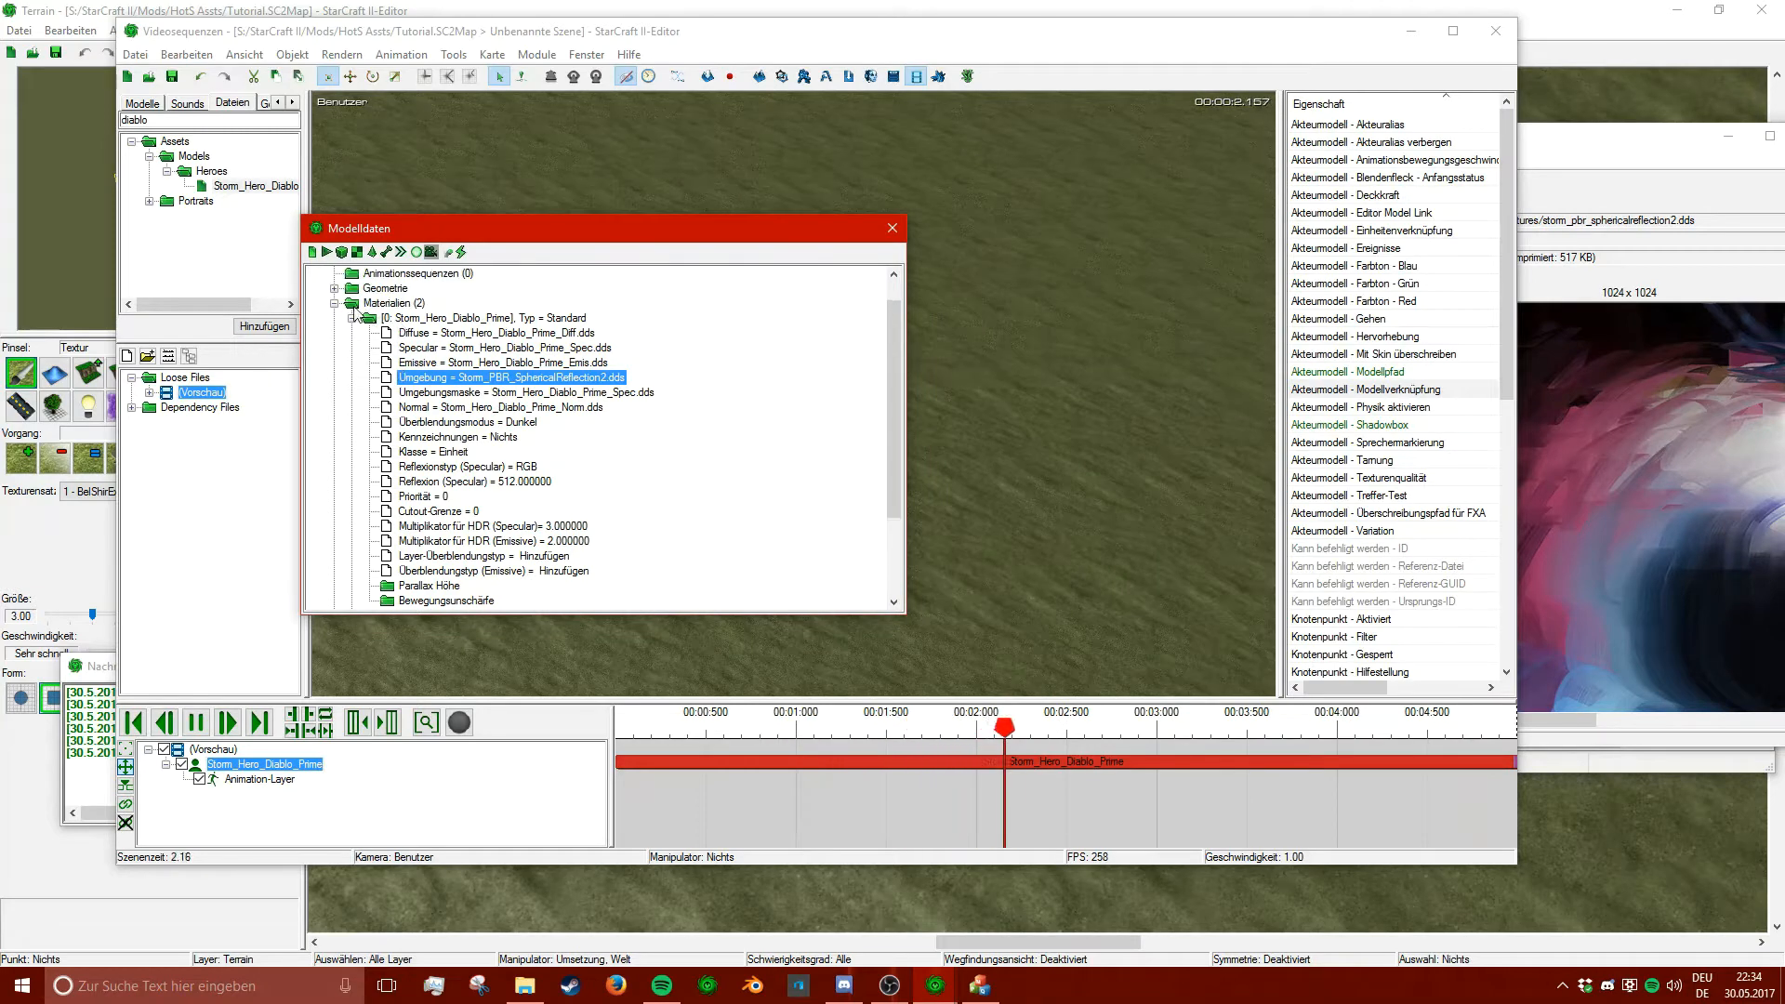
click(351, 318)
click(351, 363)
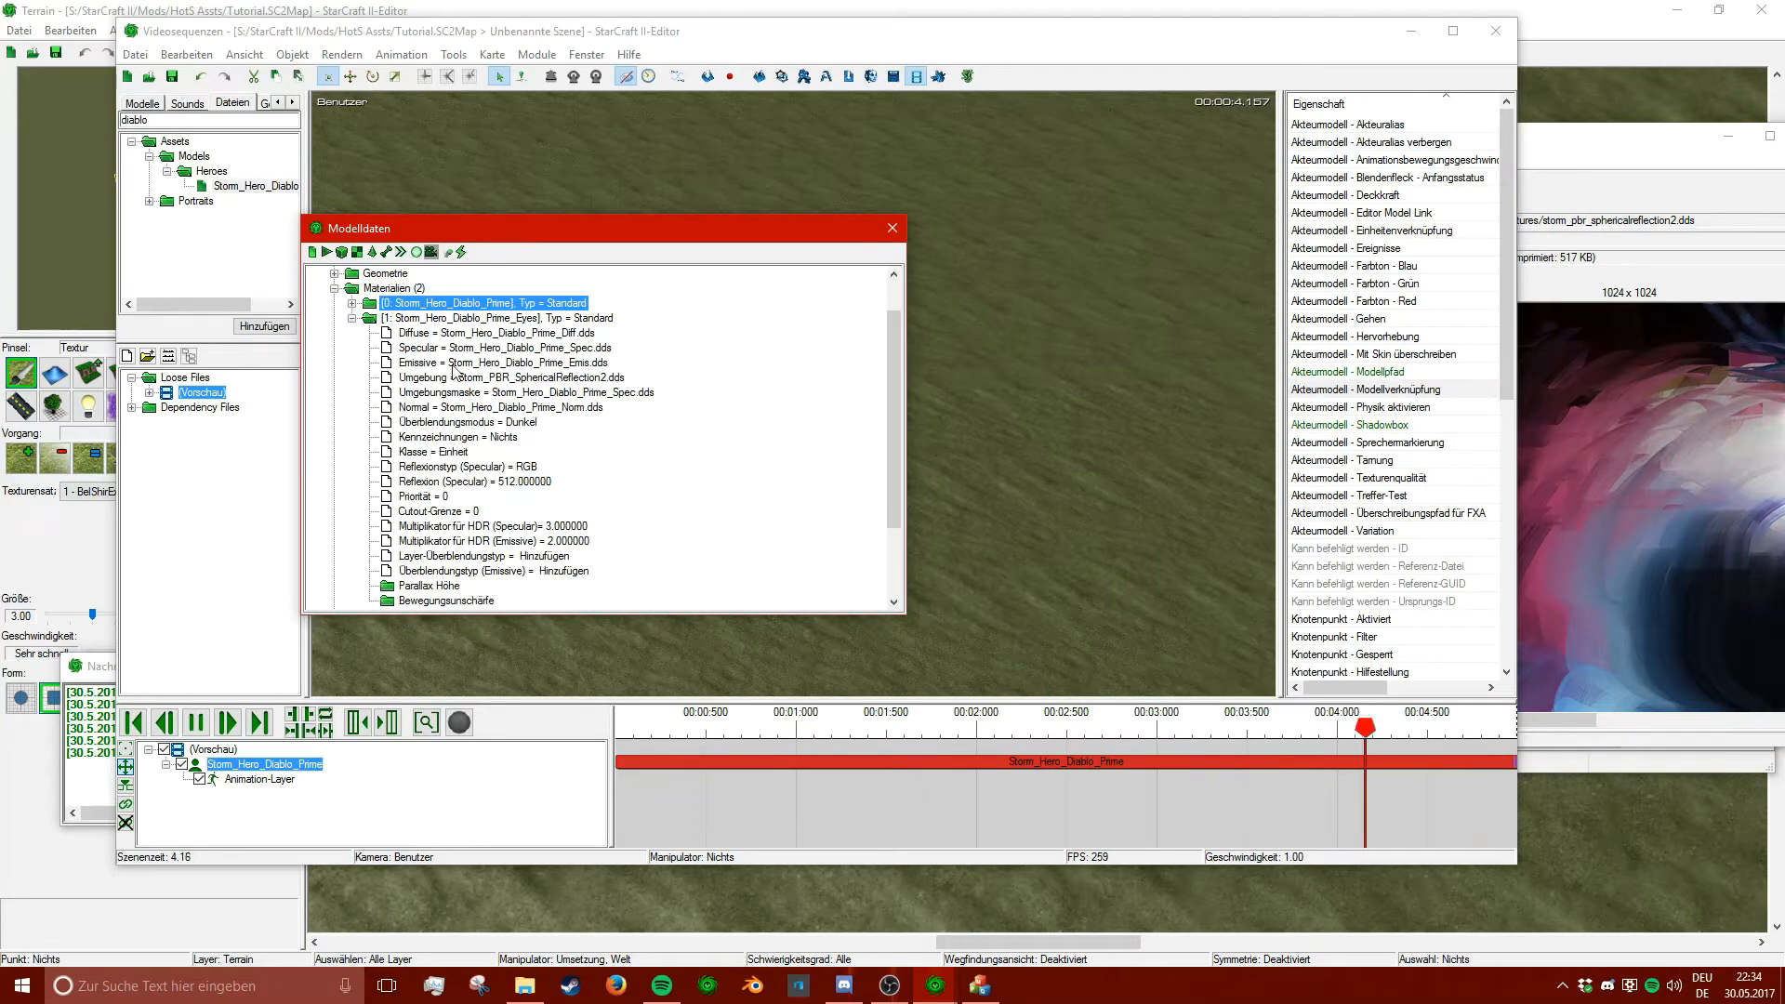
- Compare the imported diffuse, emissive, normal, specular and spherical reflection texture files with the texture entries of the Storm_Hero_Diablo_Prime_Eyes material
click(1626, 502)
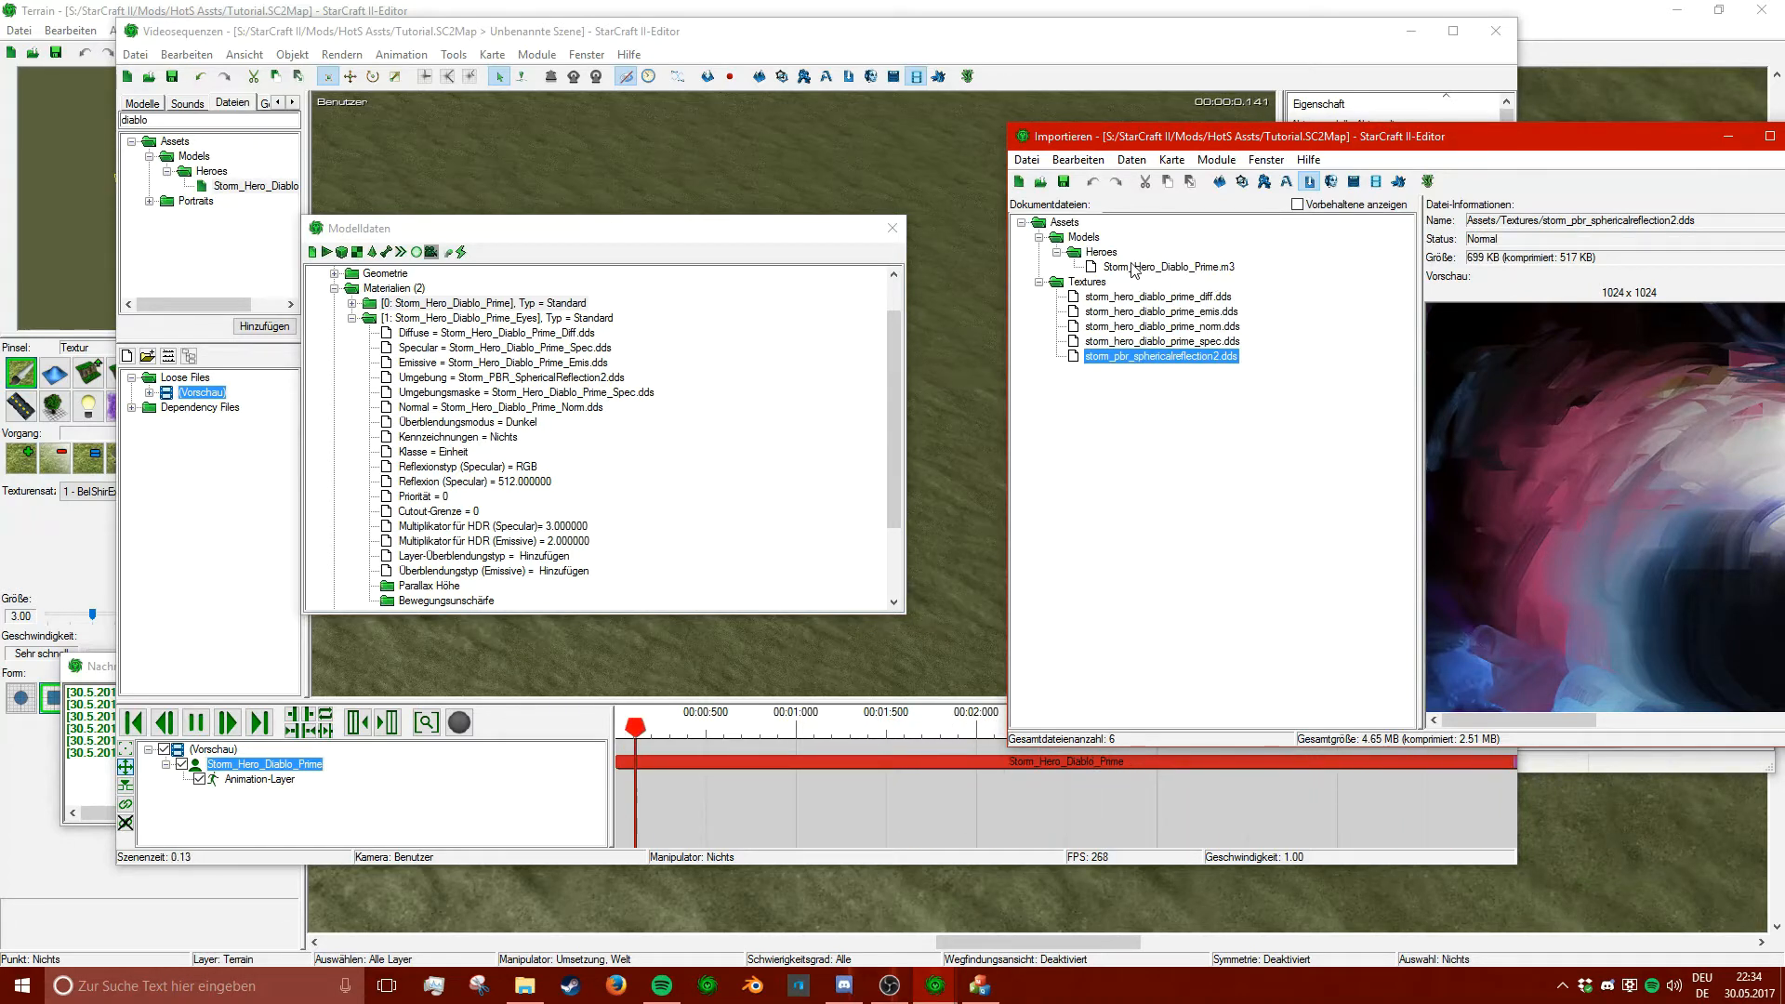
click(1085, 281)
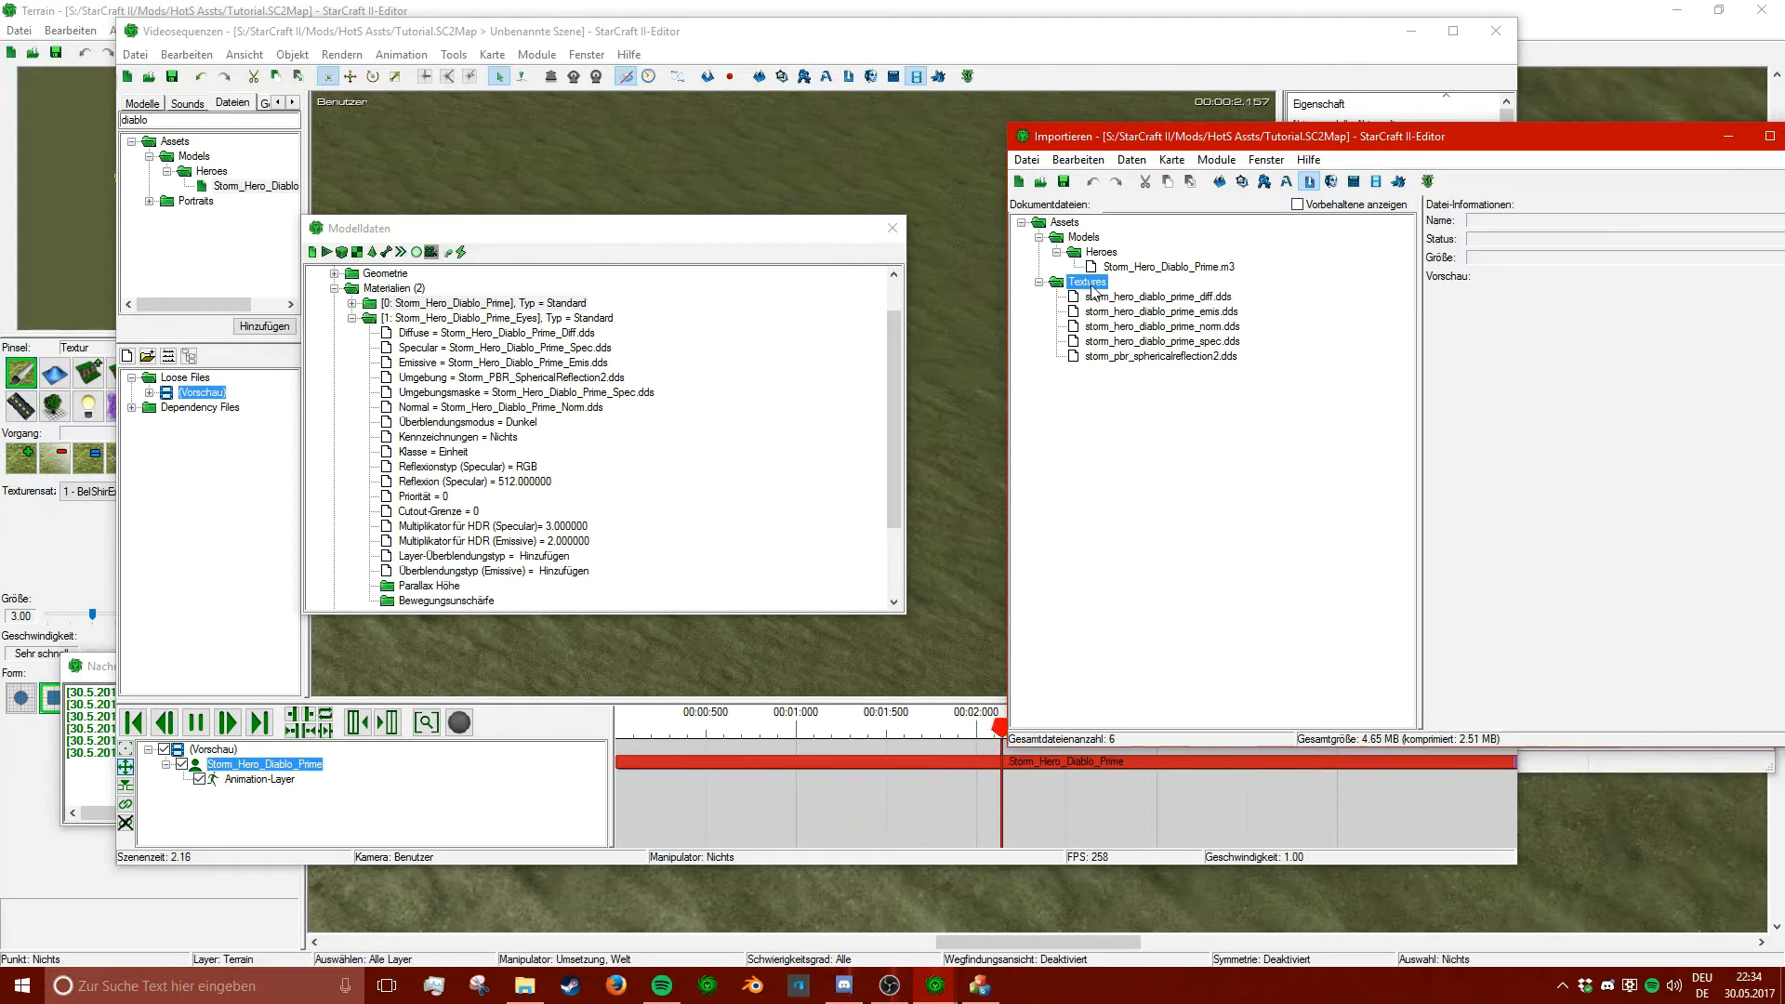
click(1089, 297)
click(1094, 312)
click(1097, 339)
click(1099, 355)
click(1106, 328)
click(1110, 311)
click(1116, 298)
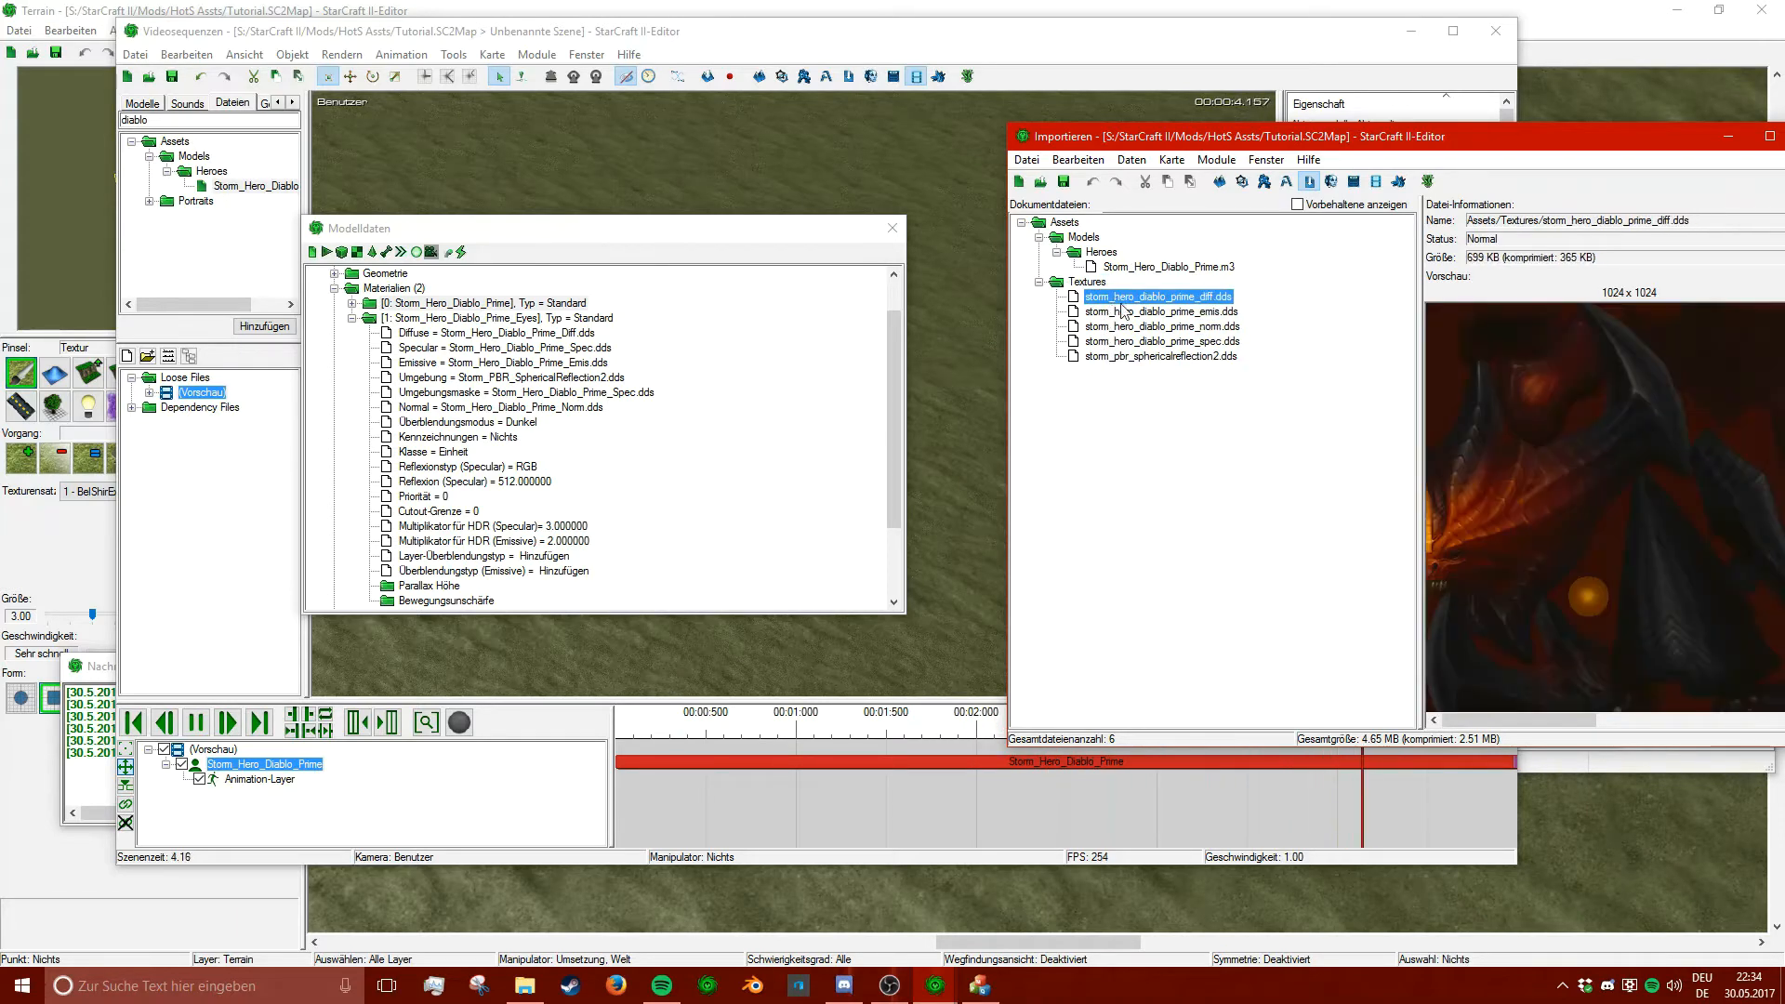
click(1118, 312)
click(1117, 343)
click(1123, 357)
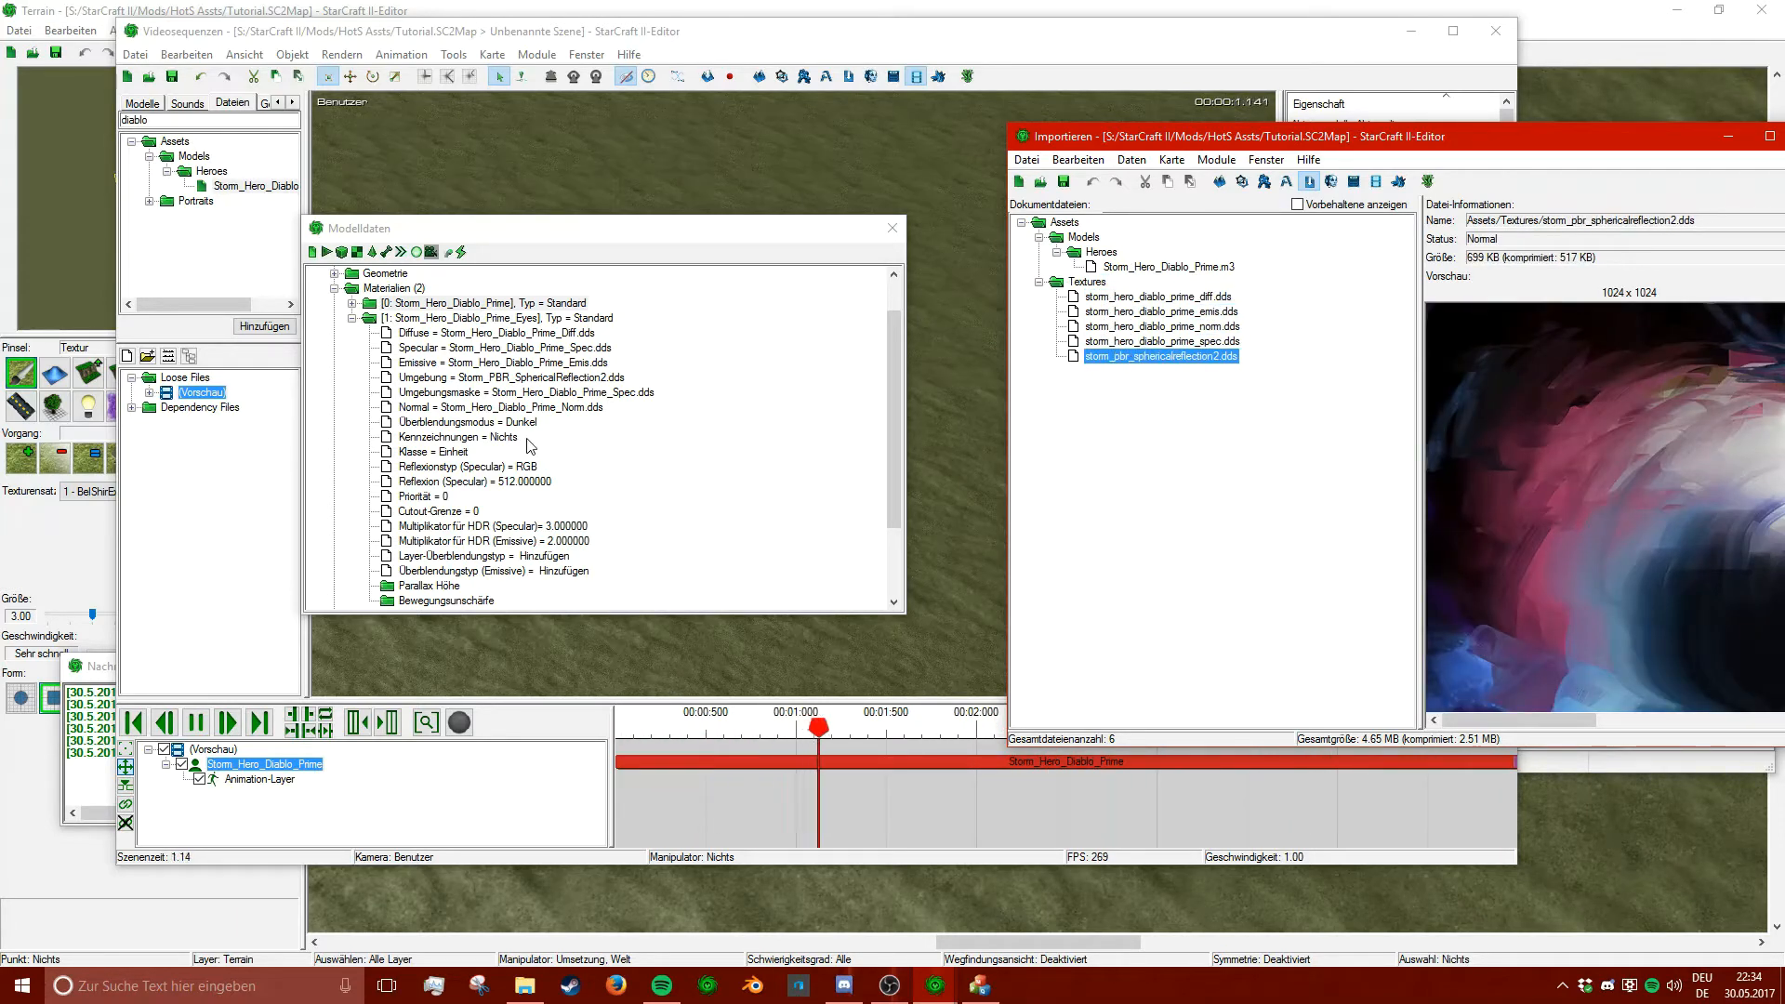
click(581, 377)
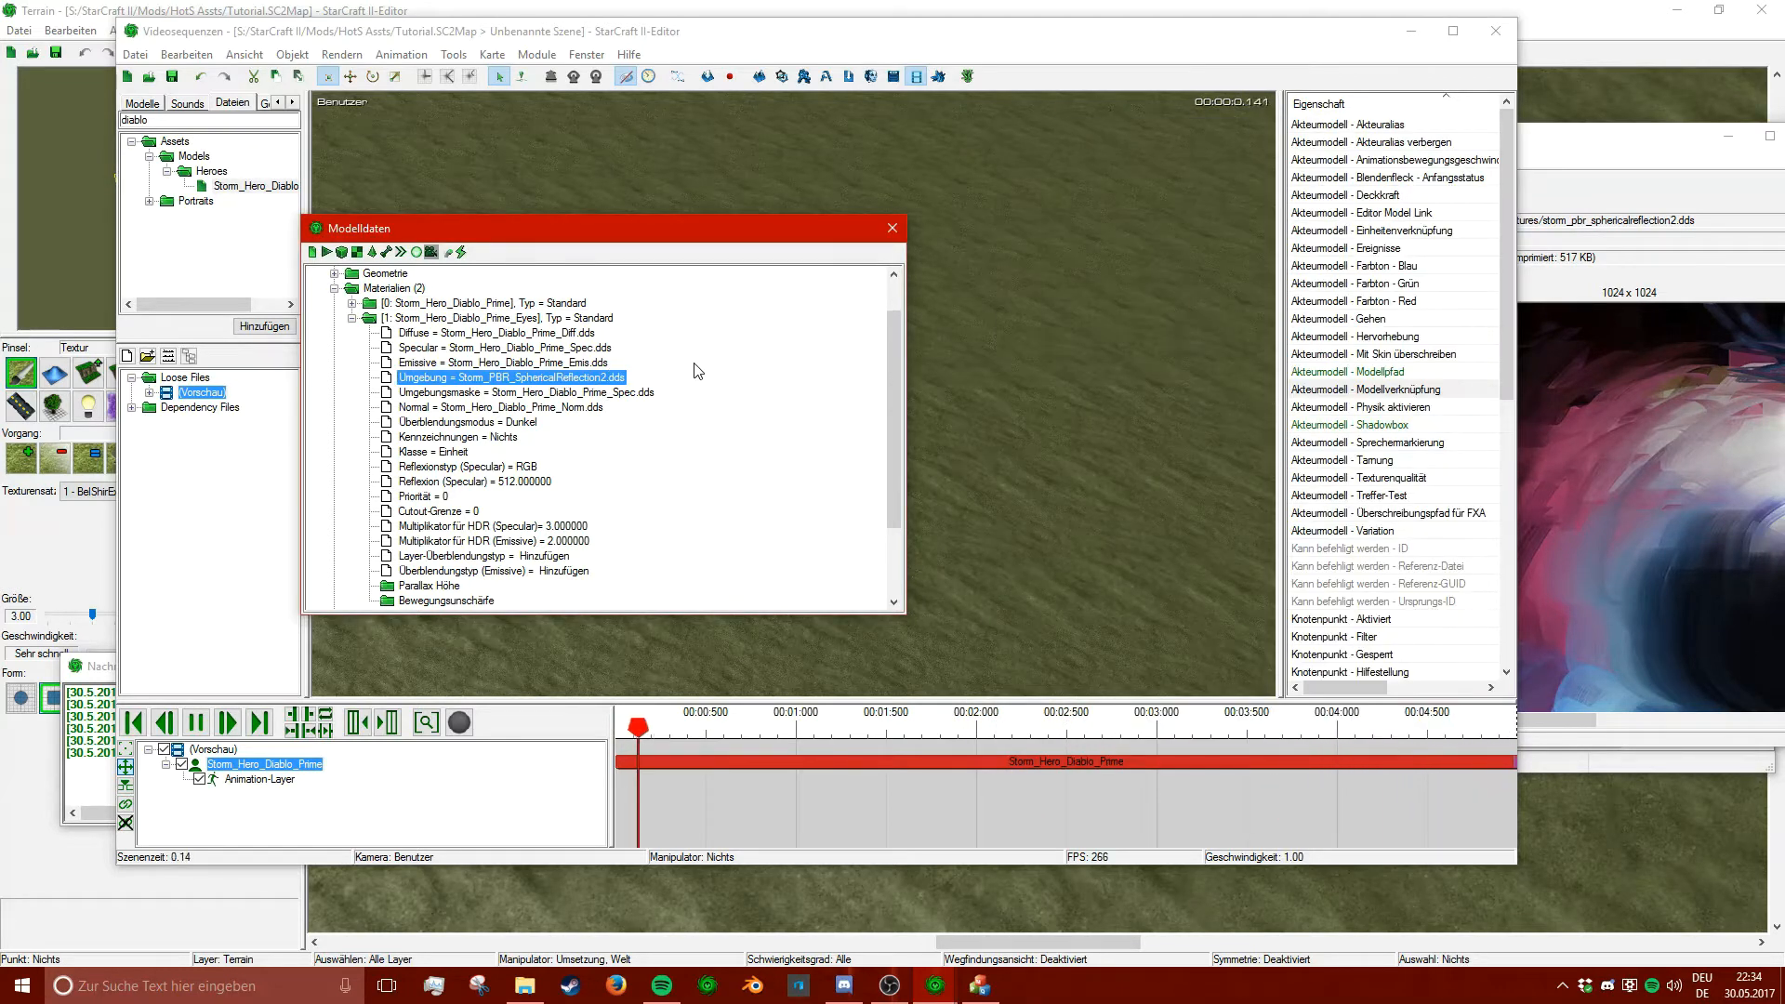
scroll(693, 391, down, 3)
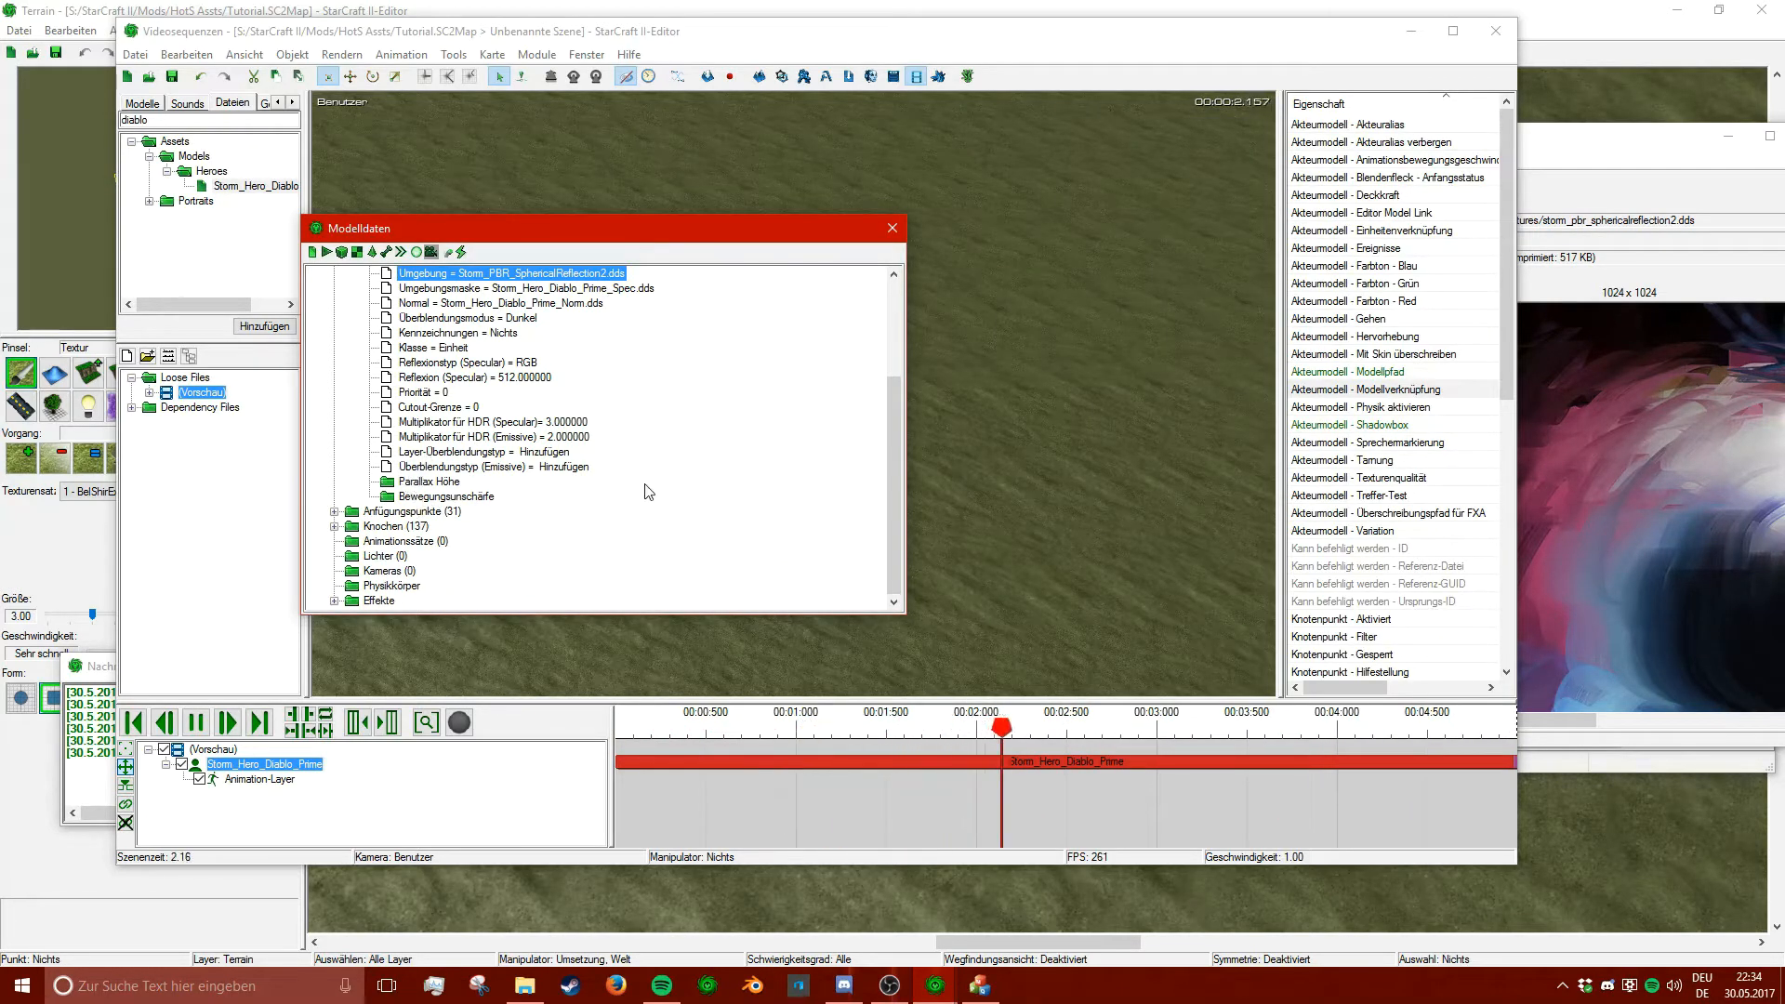
- Preview Storm_Hero_Diablo_Prime.m3 in the Import module and close the model data window
click(1606, 325)
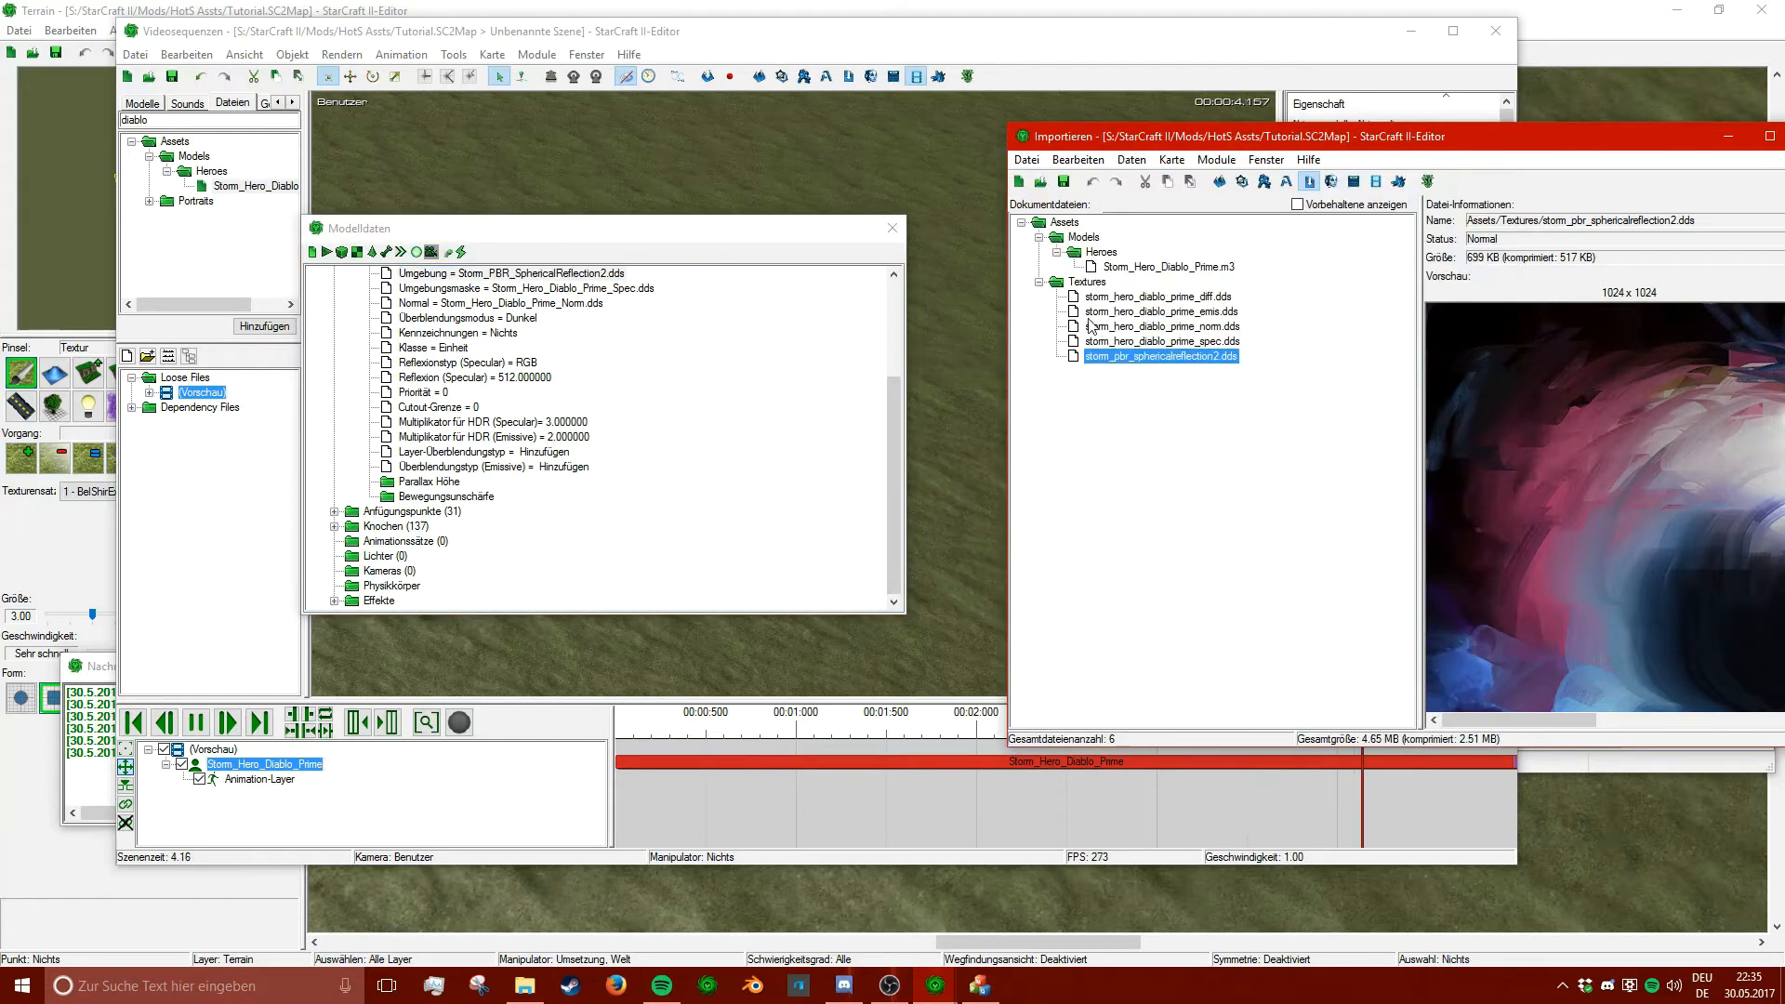
click(1167, 267)
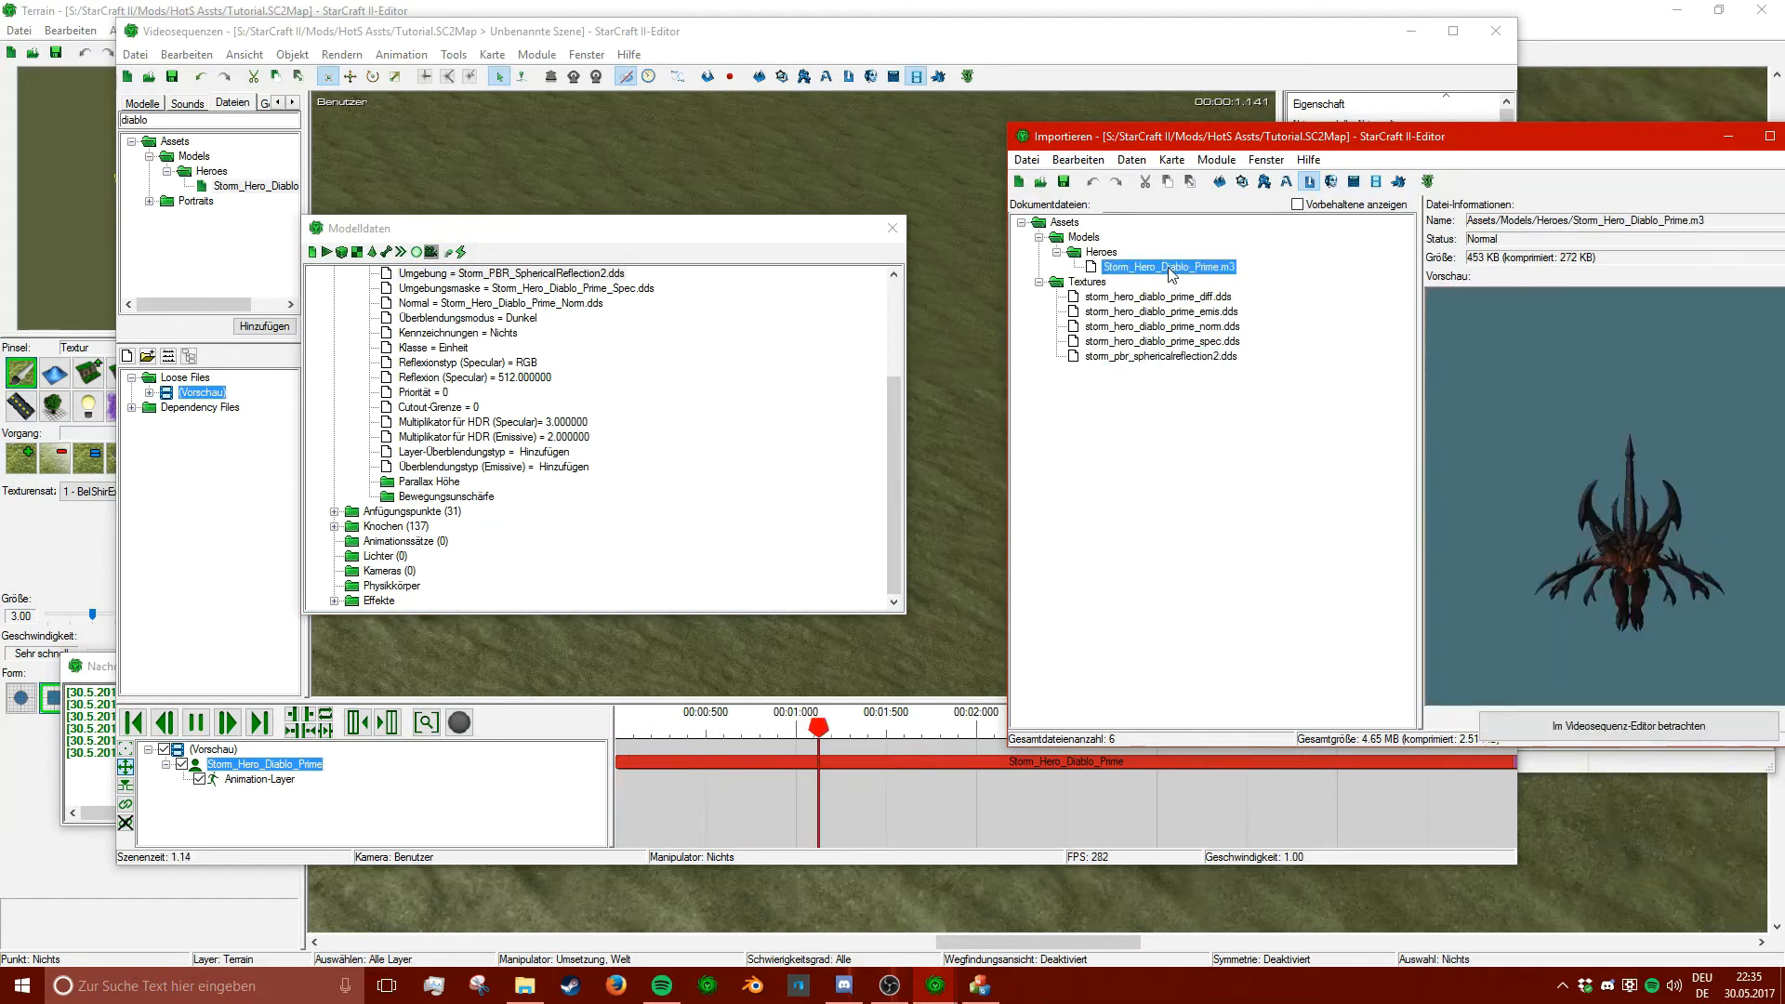
click(745, 194)
click(891, 228)
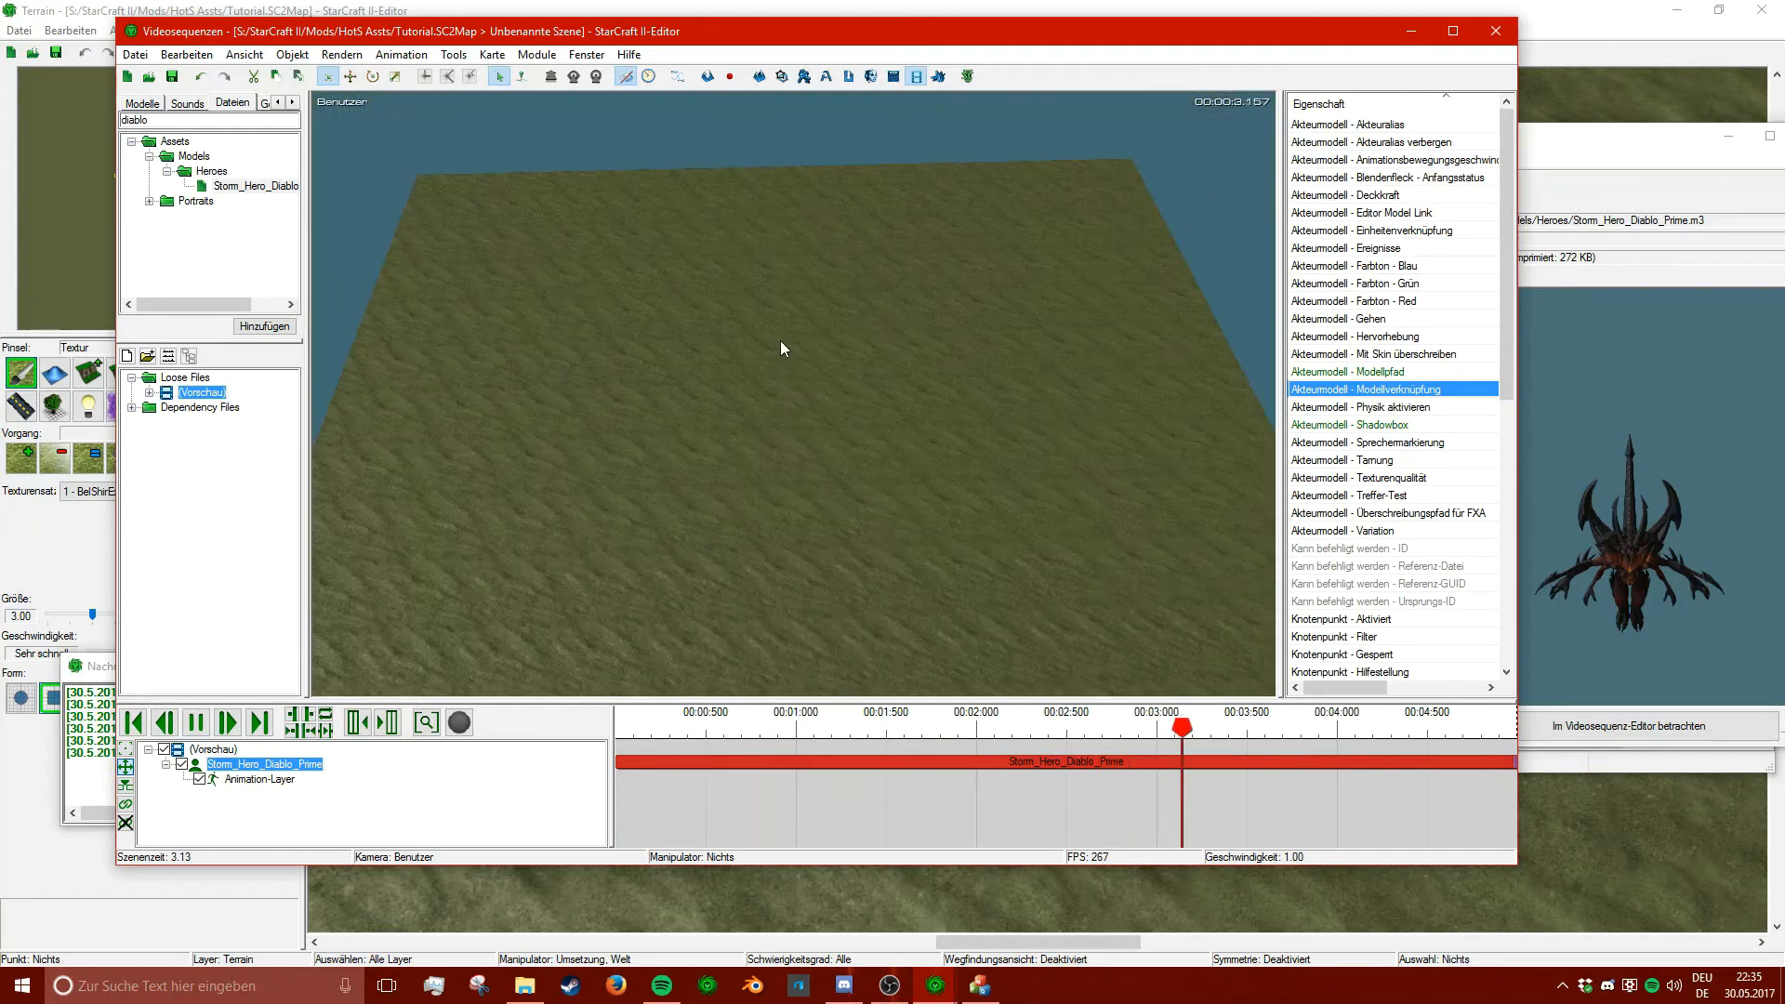
- Delete the Storm_Hero_Diablo_Prime actor from the preview scene and add the model to the scene again
click(290, 764)
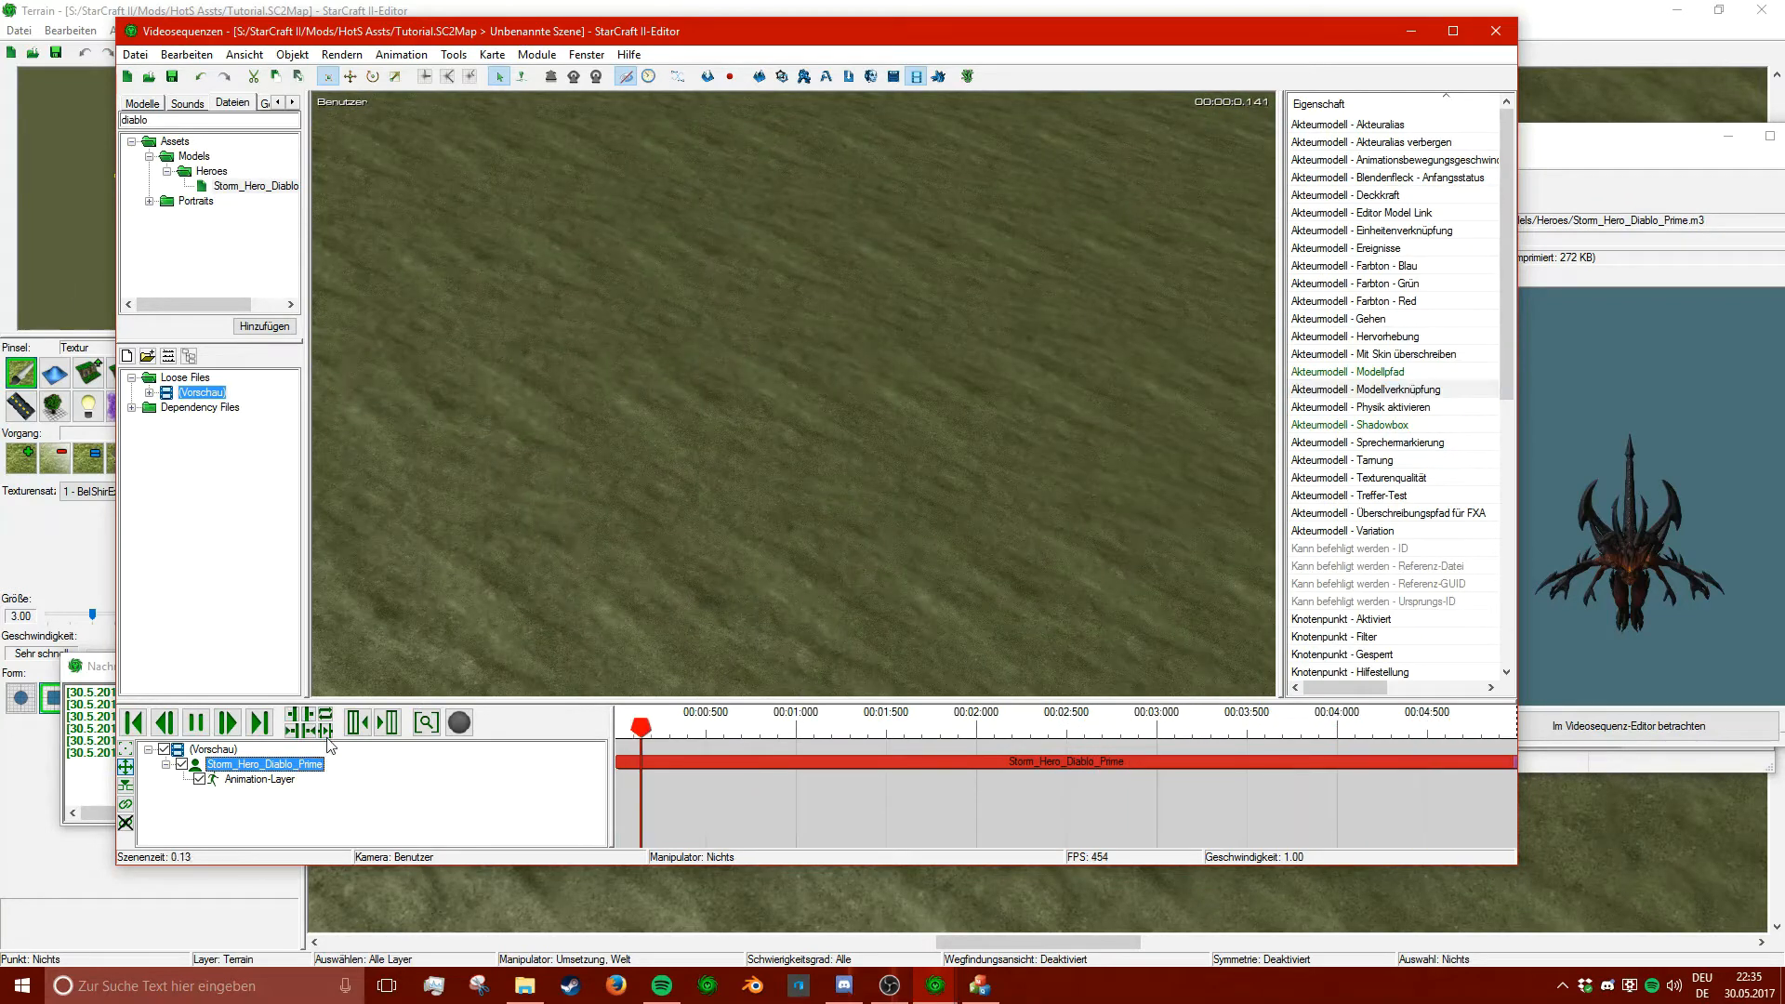
key(Delete)
click(256, 185)
scroll(884, 321, up, 4)
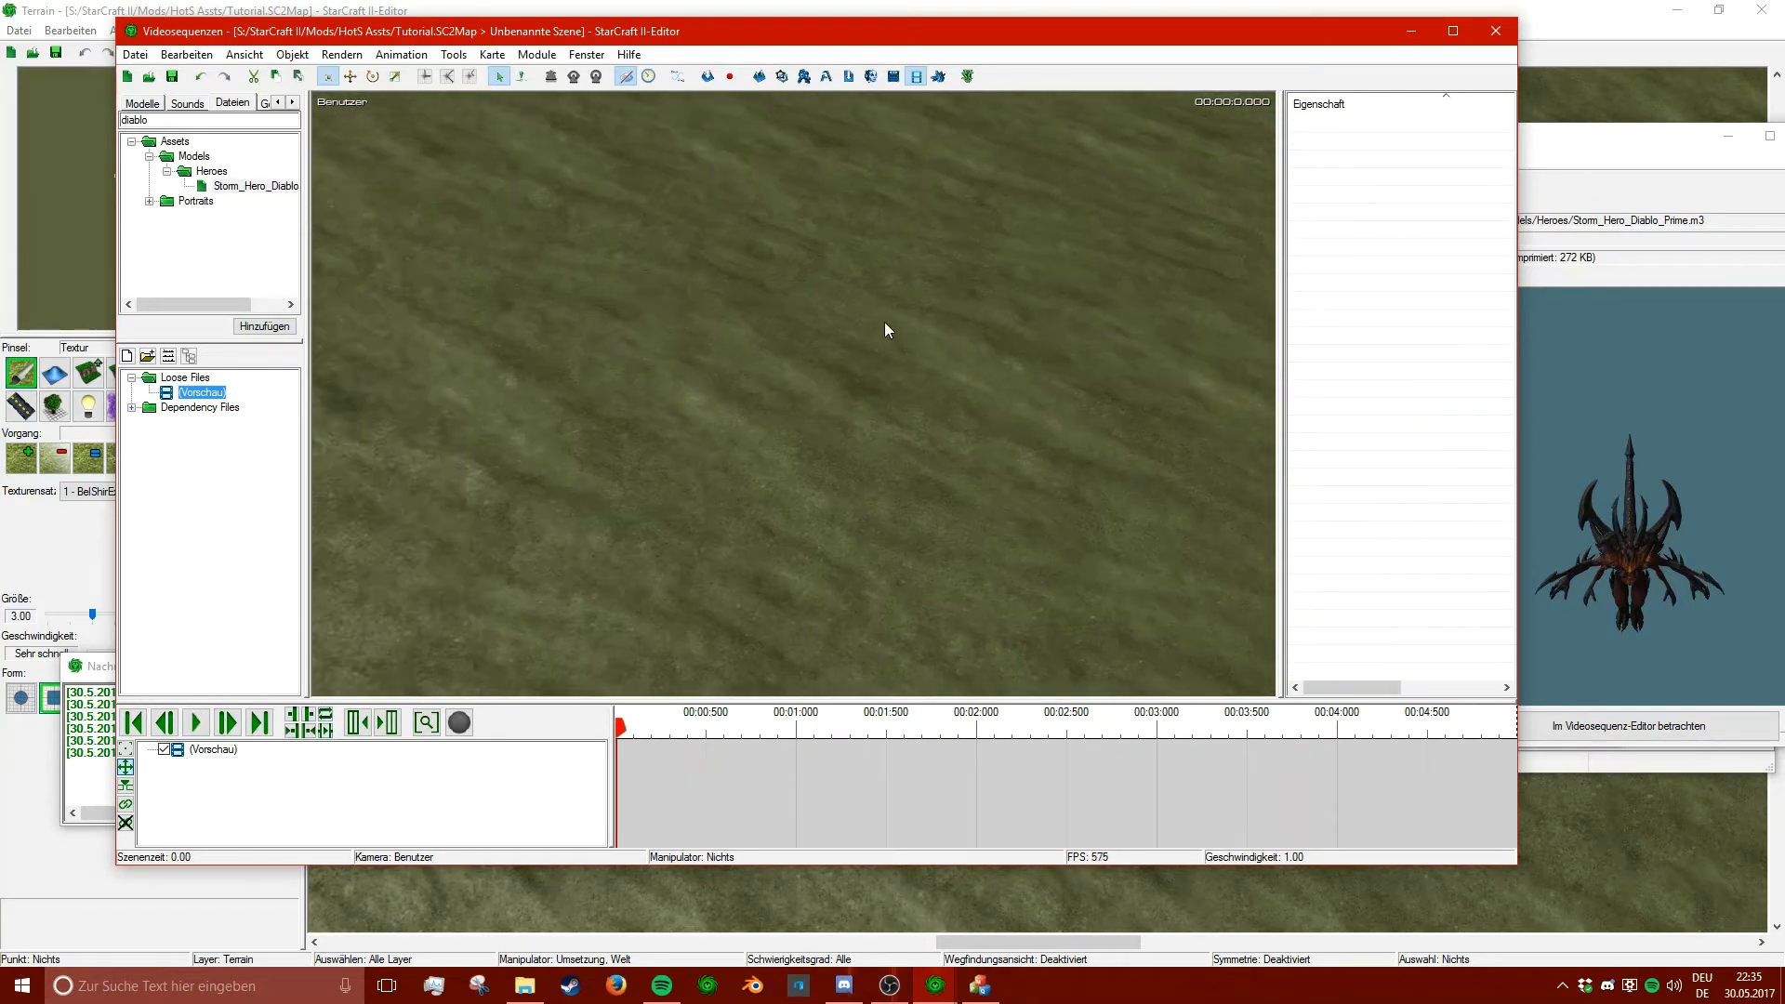
double_click(280, 187)
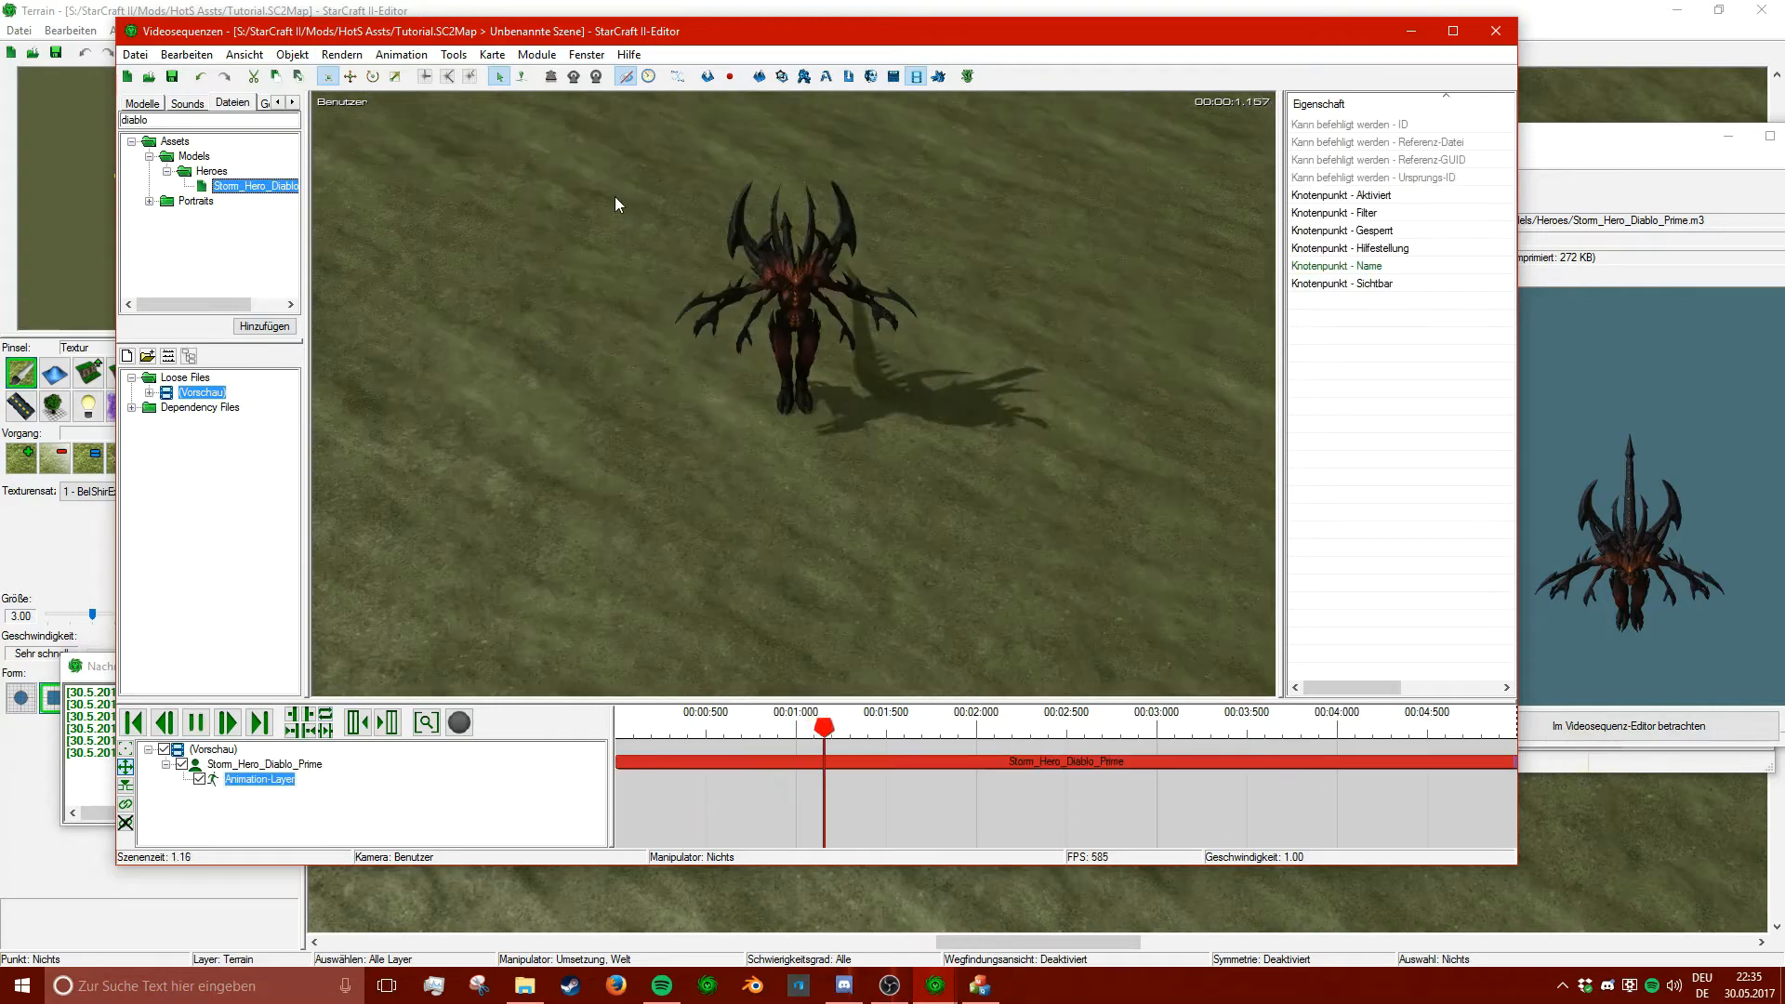
- Select the Diablo Prime model in the preview scene and pause the playback
ctrl+right_drag(1195, 209, 851, 296)
click(1013, 319)
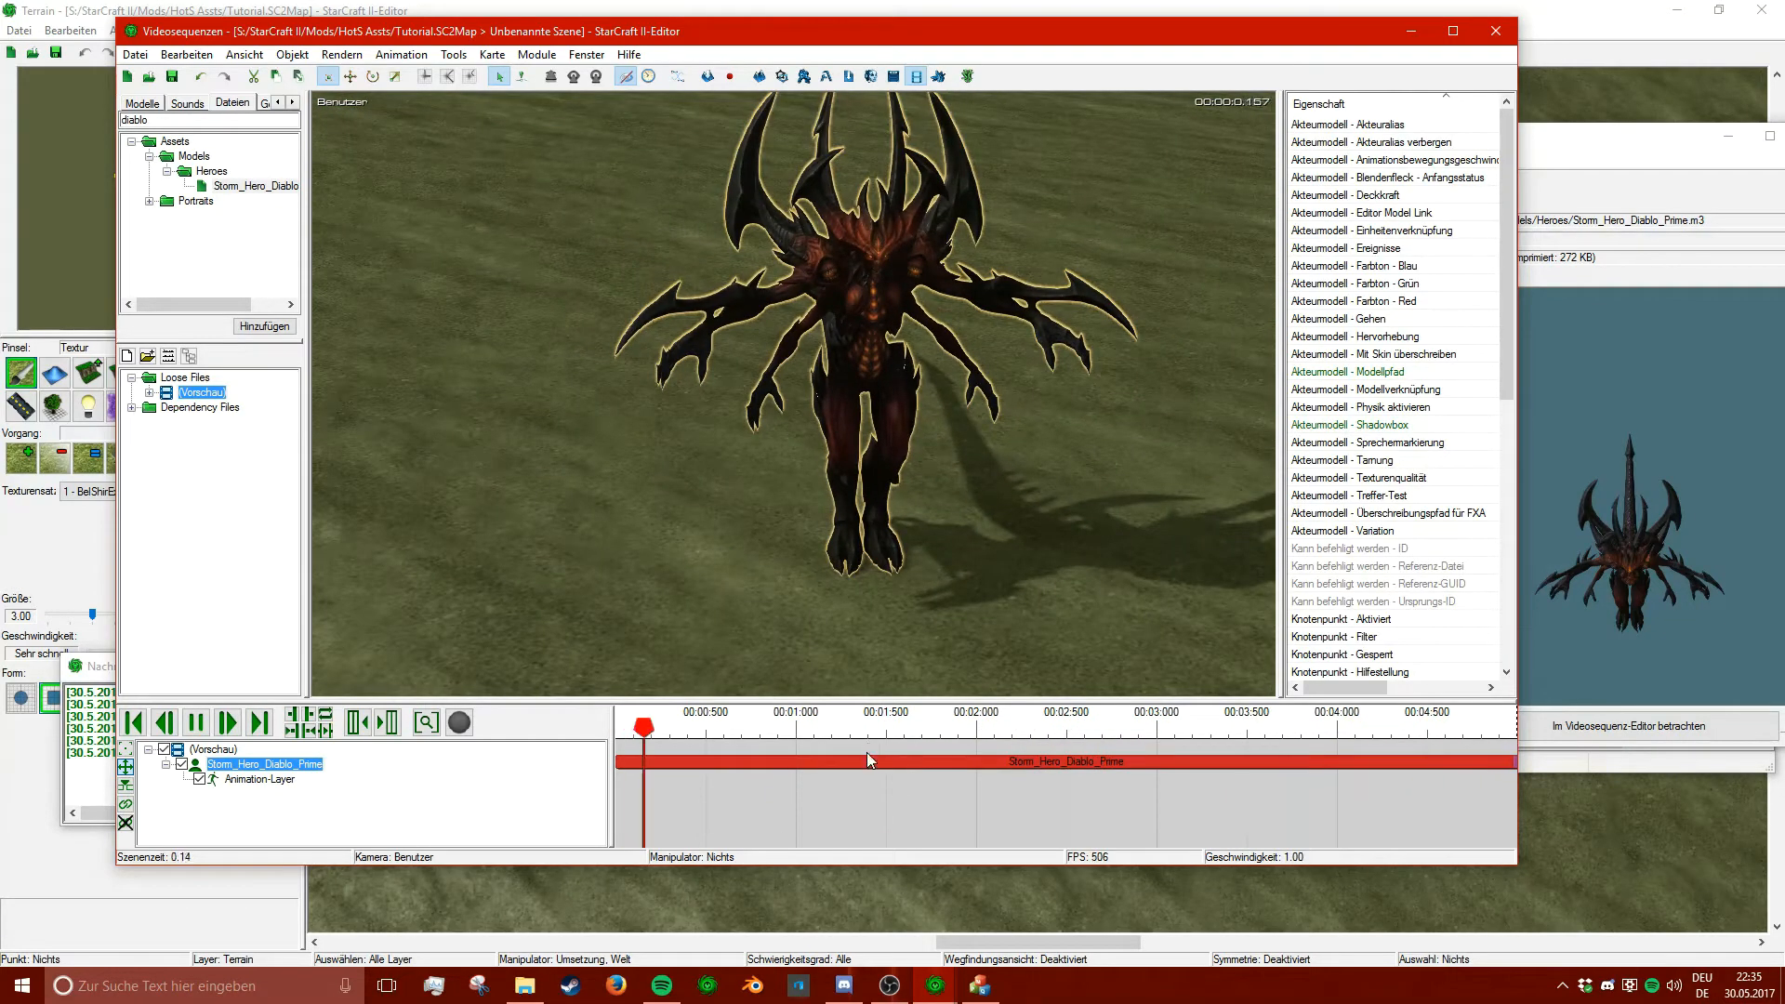
click(195, 722)
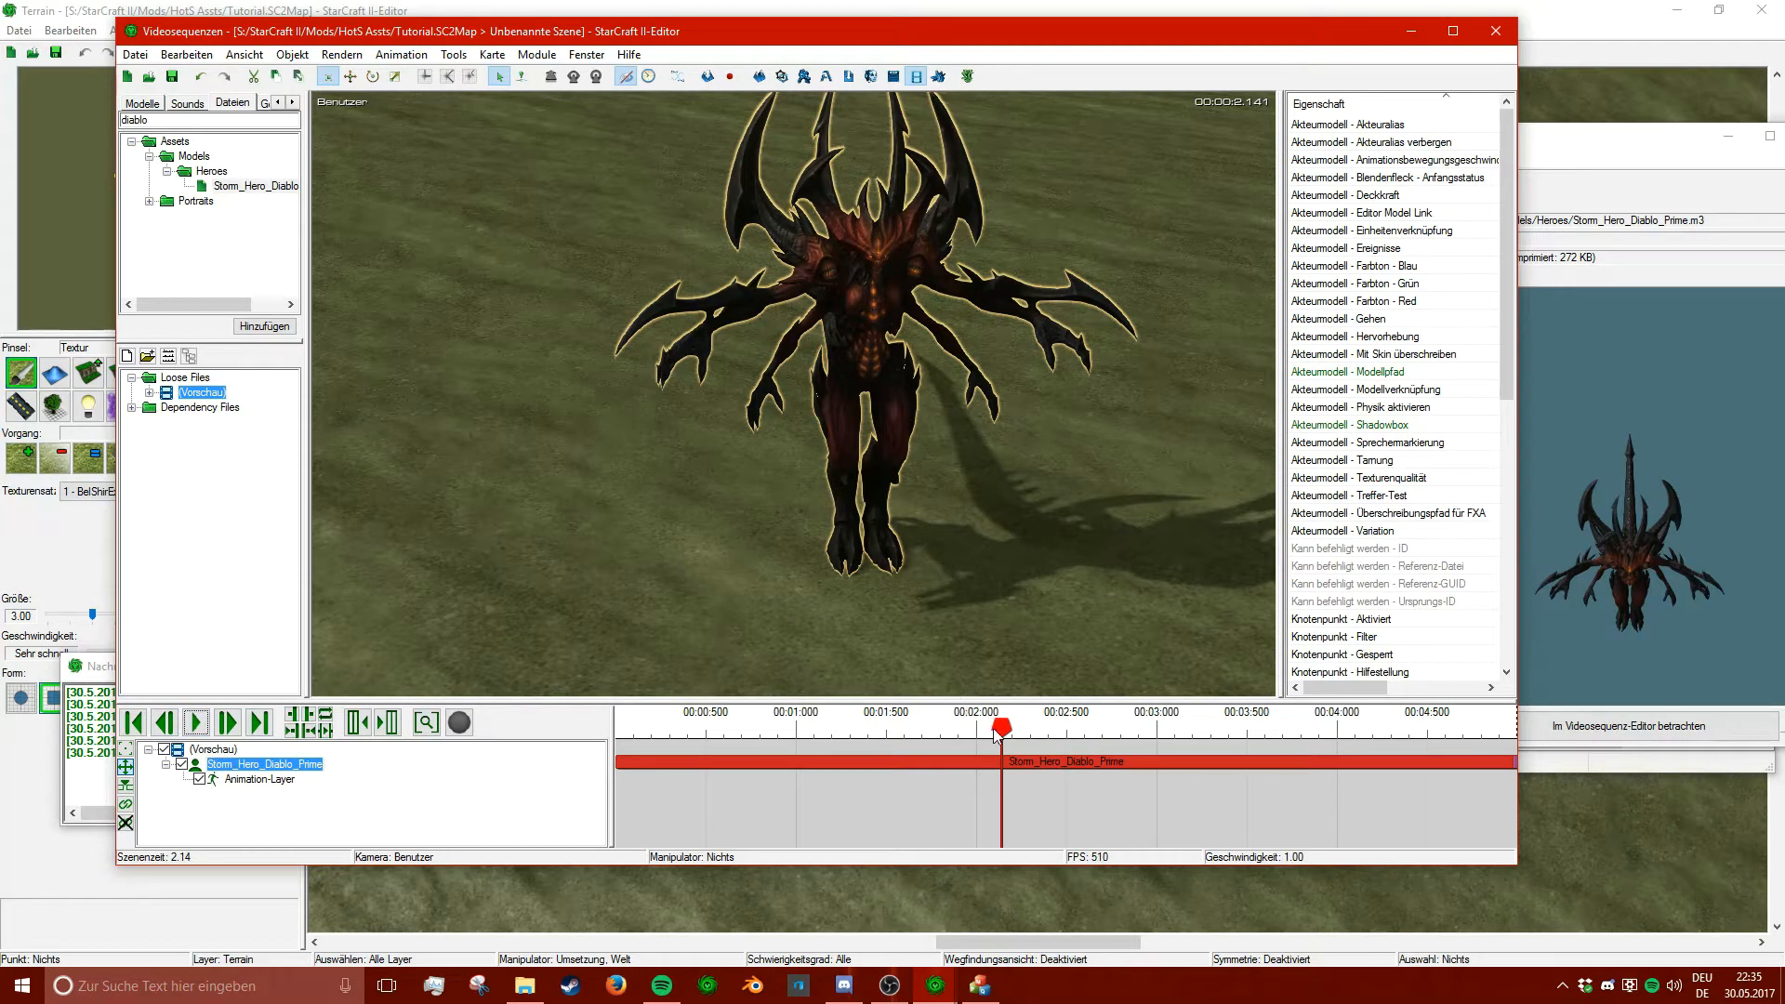
right_click(879, 765)
click(755, 810)
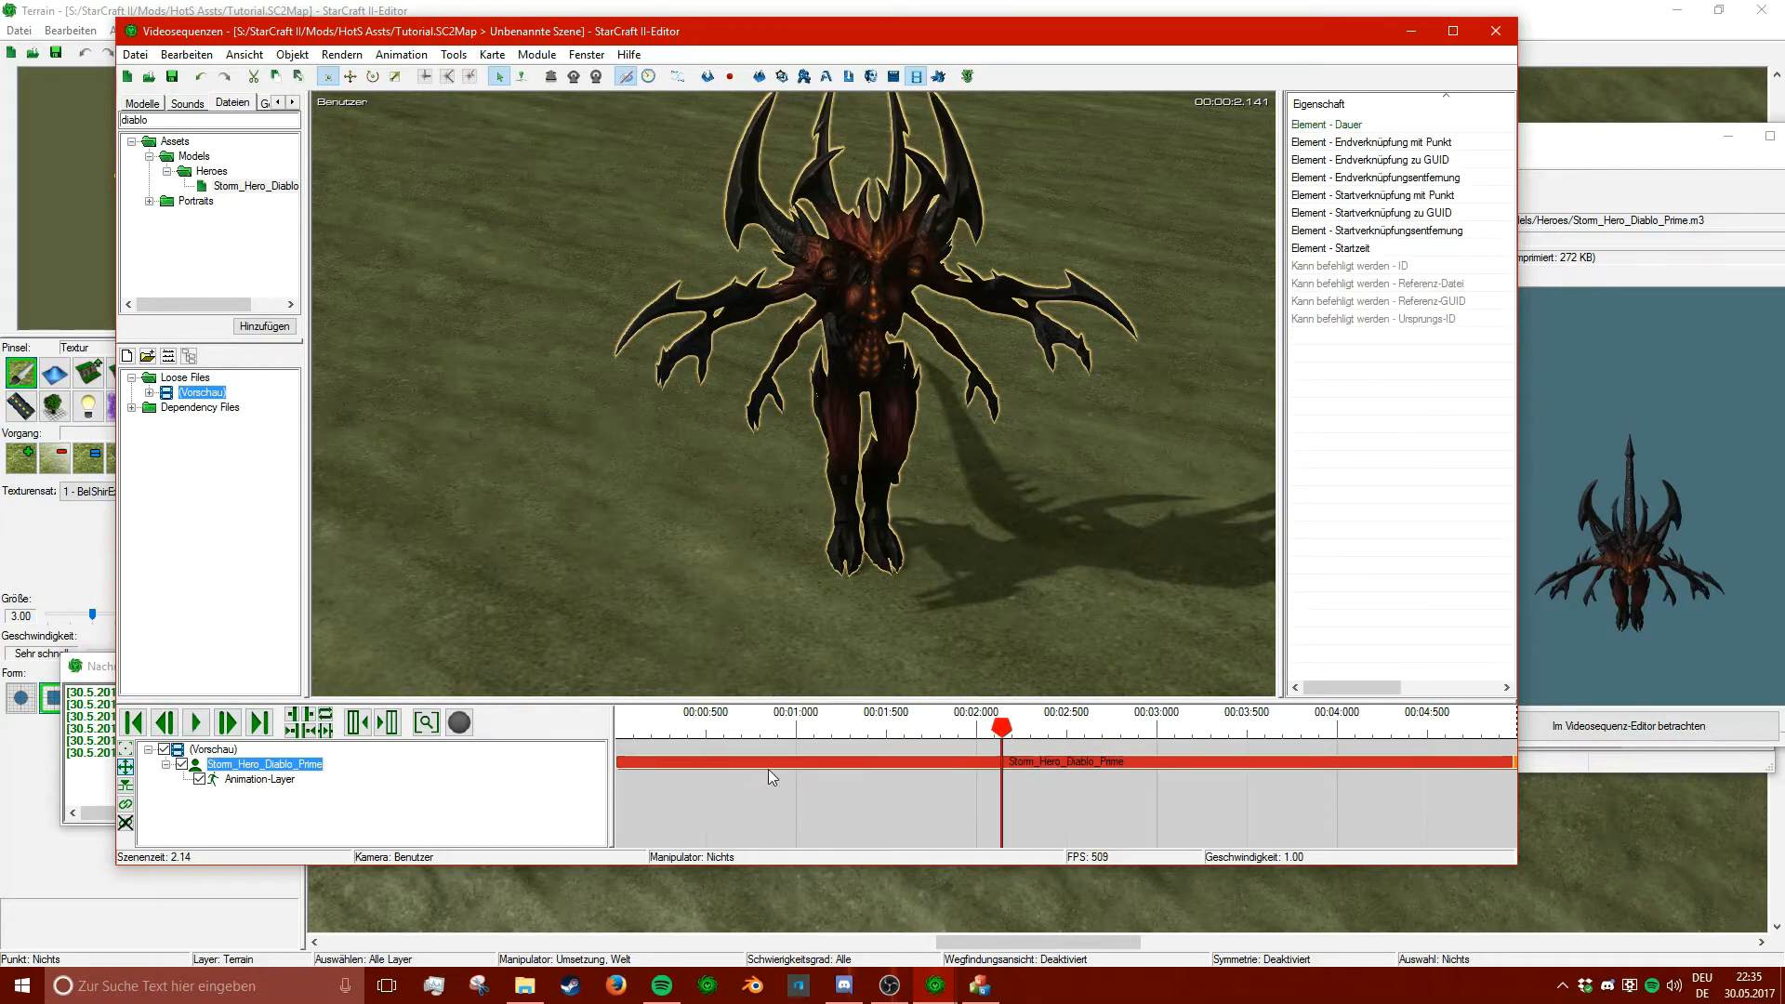
right_click(768, 770)
click(741, 789)
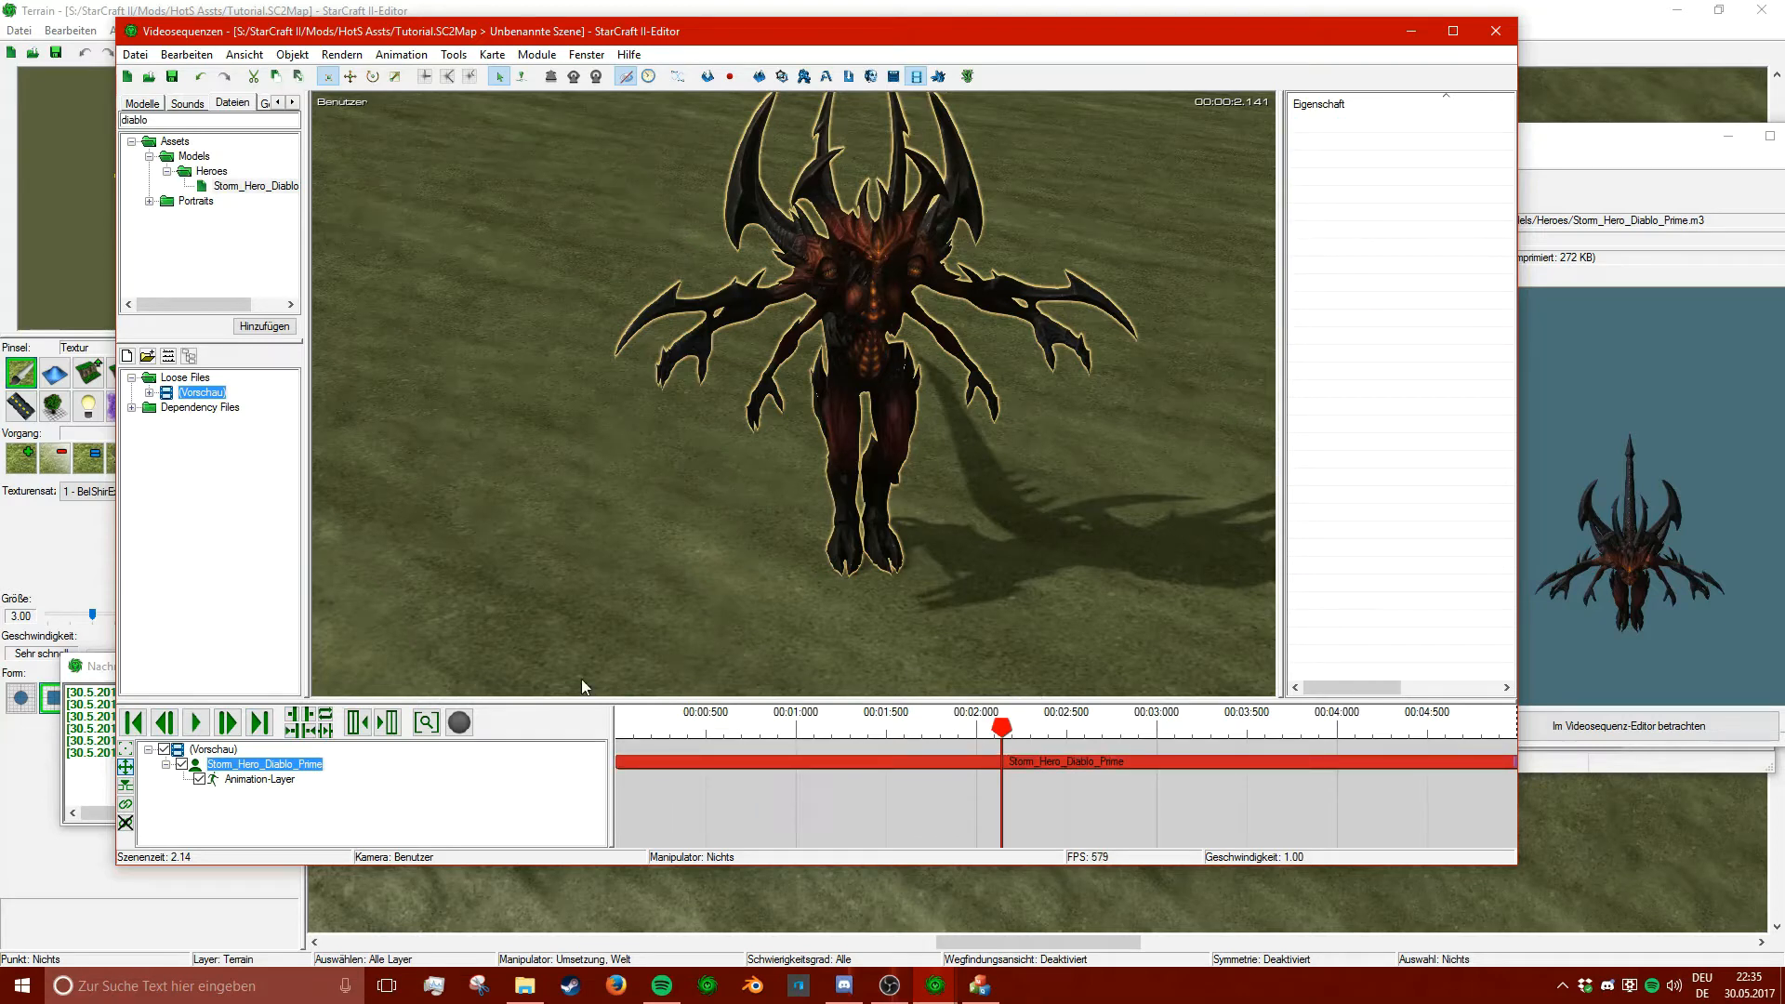
click(206, 723)
click(206, 723)
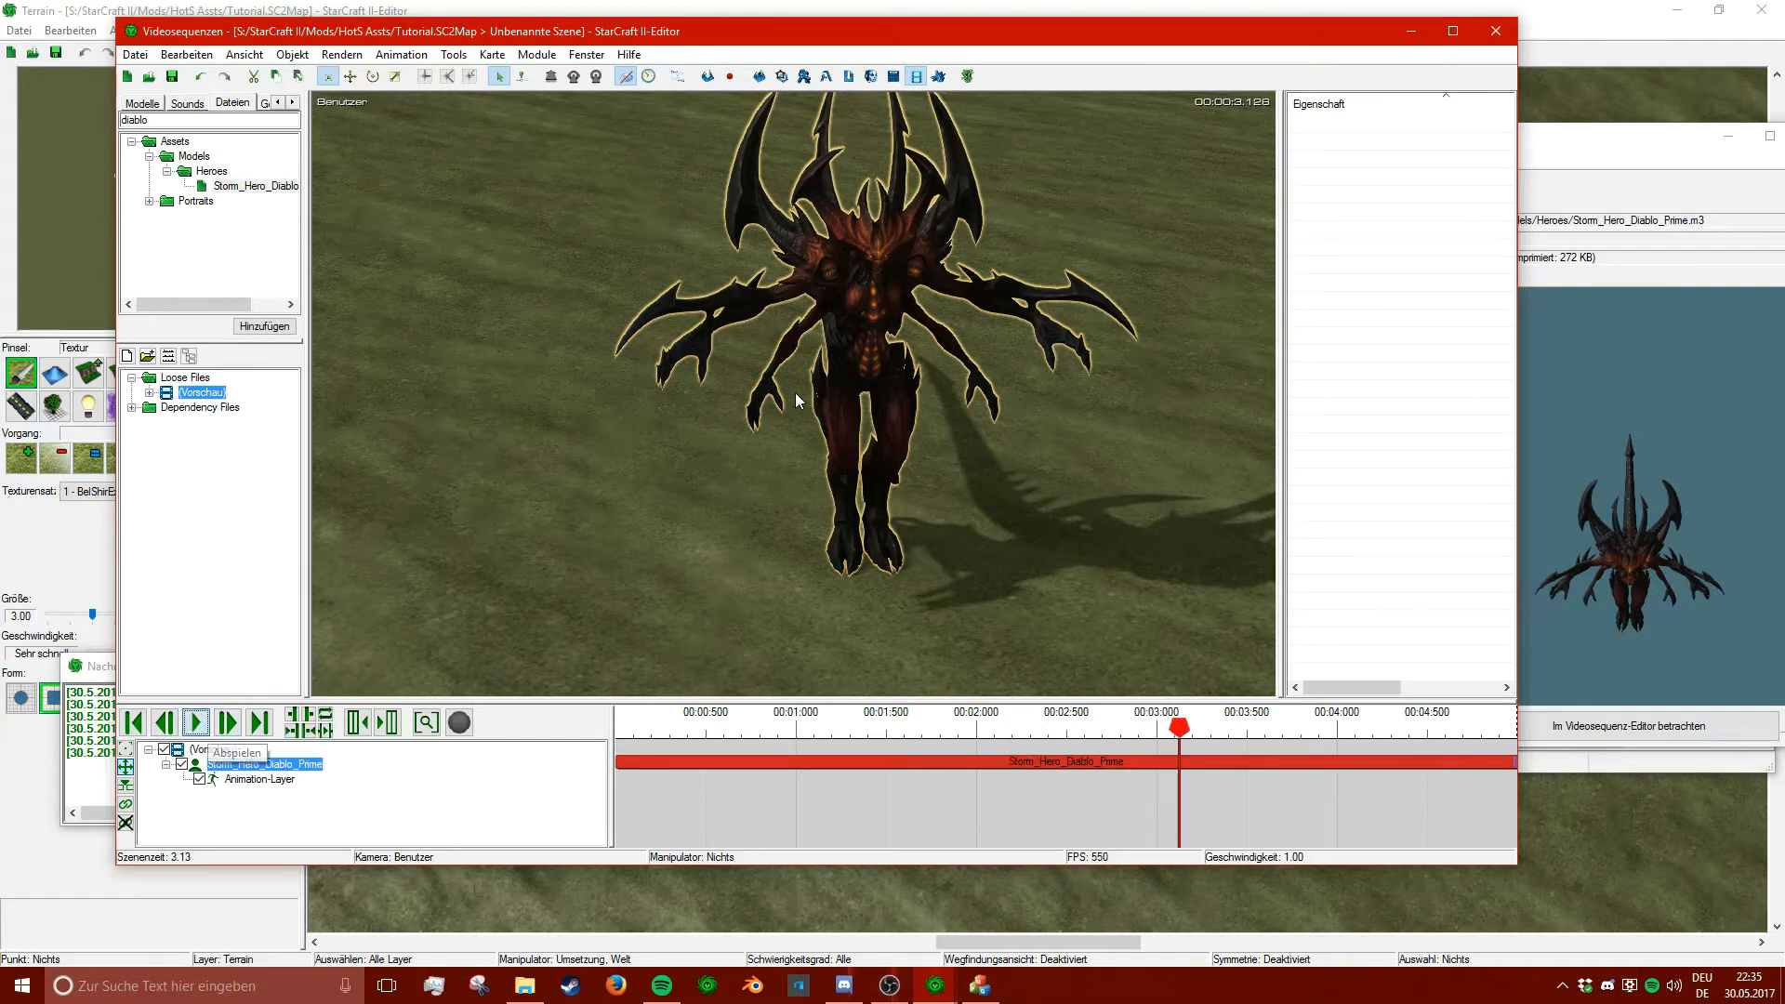
- Examine the textured Diablo Prime model in the preview scene, both up close and from a distance
scroll(810, 345, down, 3)
scroll(918, 329, up, 3)
ctrl+right_drag(918, 329, 845, 399)
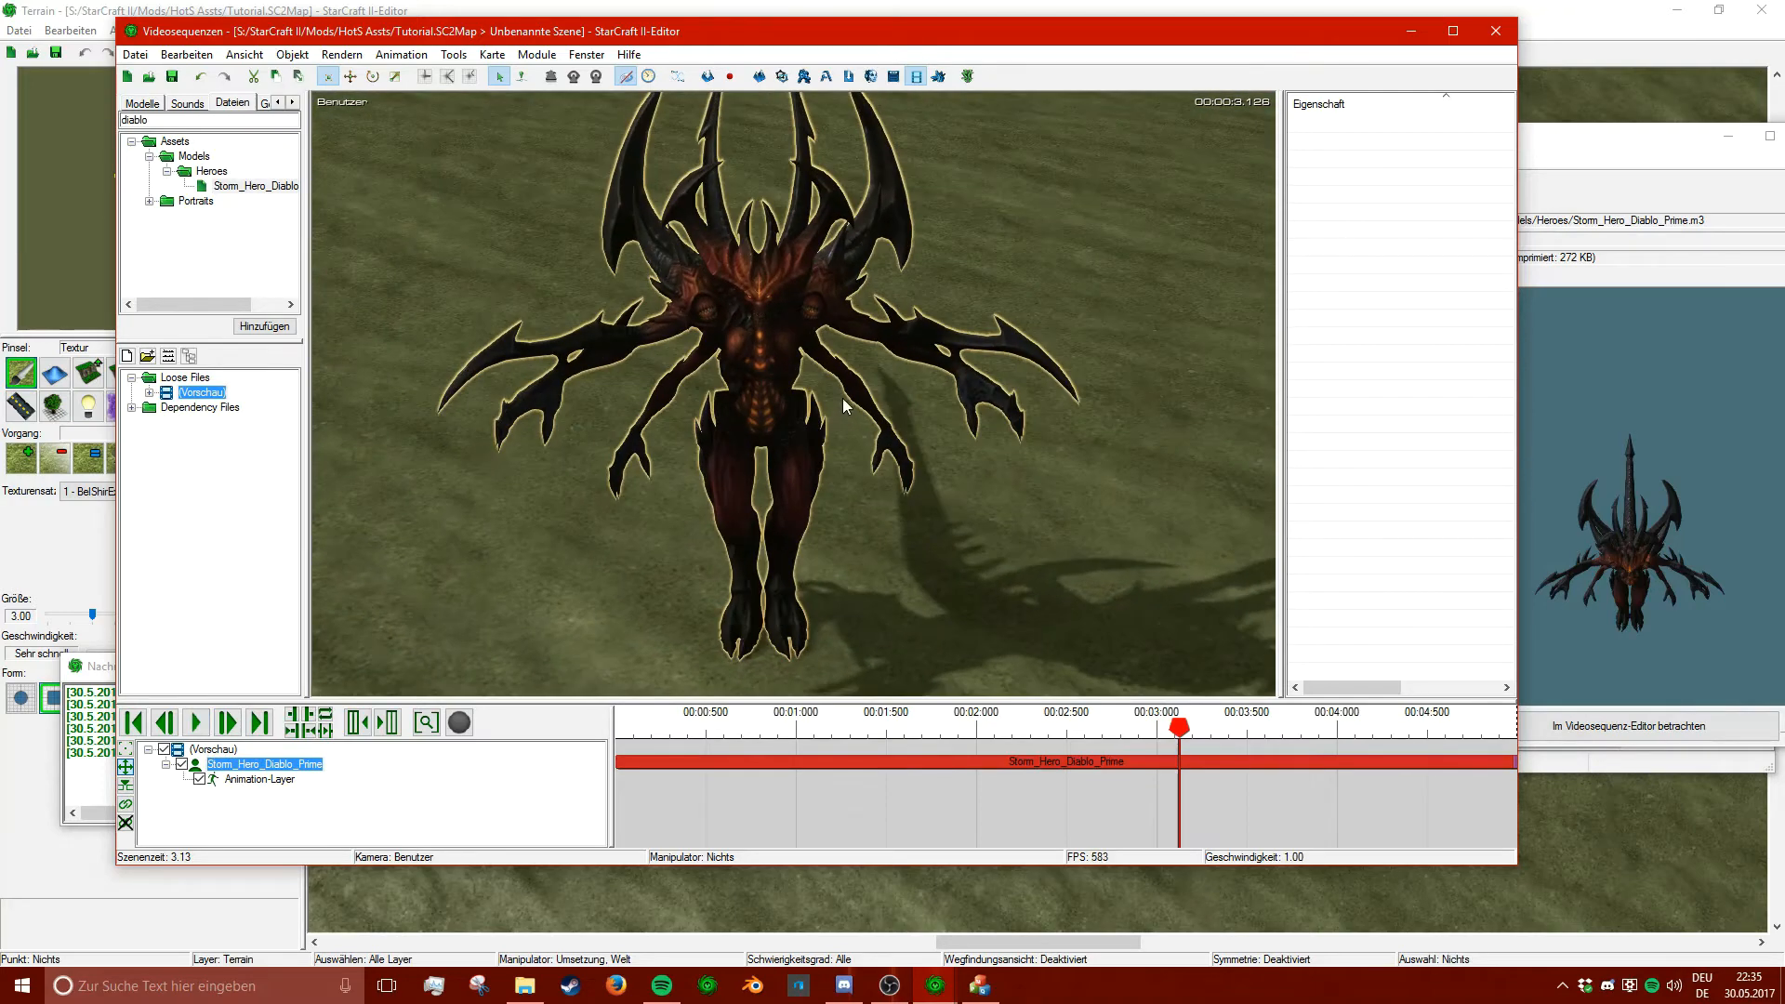
scroll(845, 382, down, 3)
scroll(846, 384, up, 3)
scroll(677, 233, down, 3)
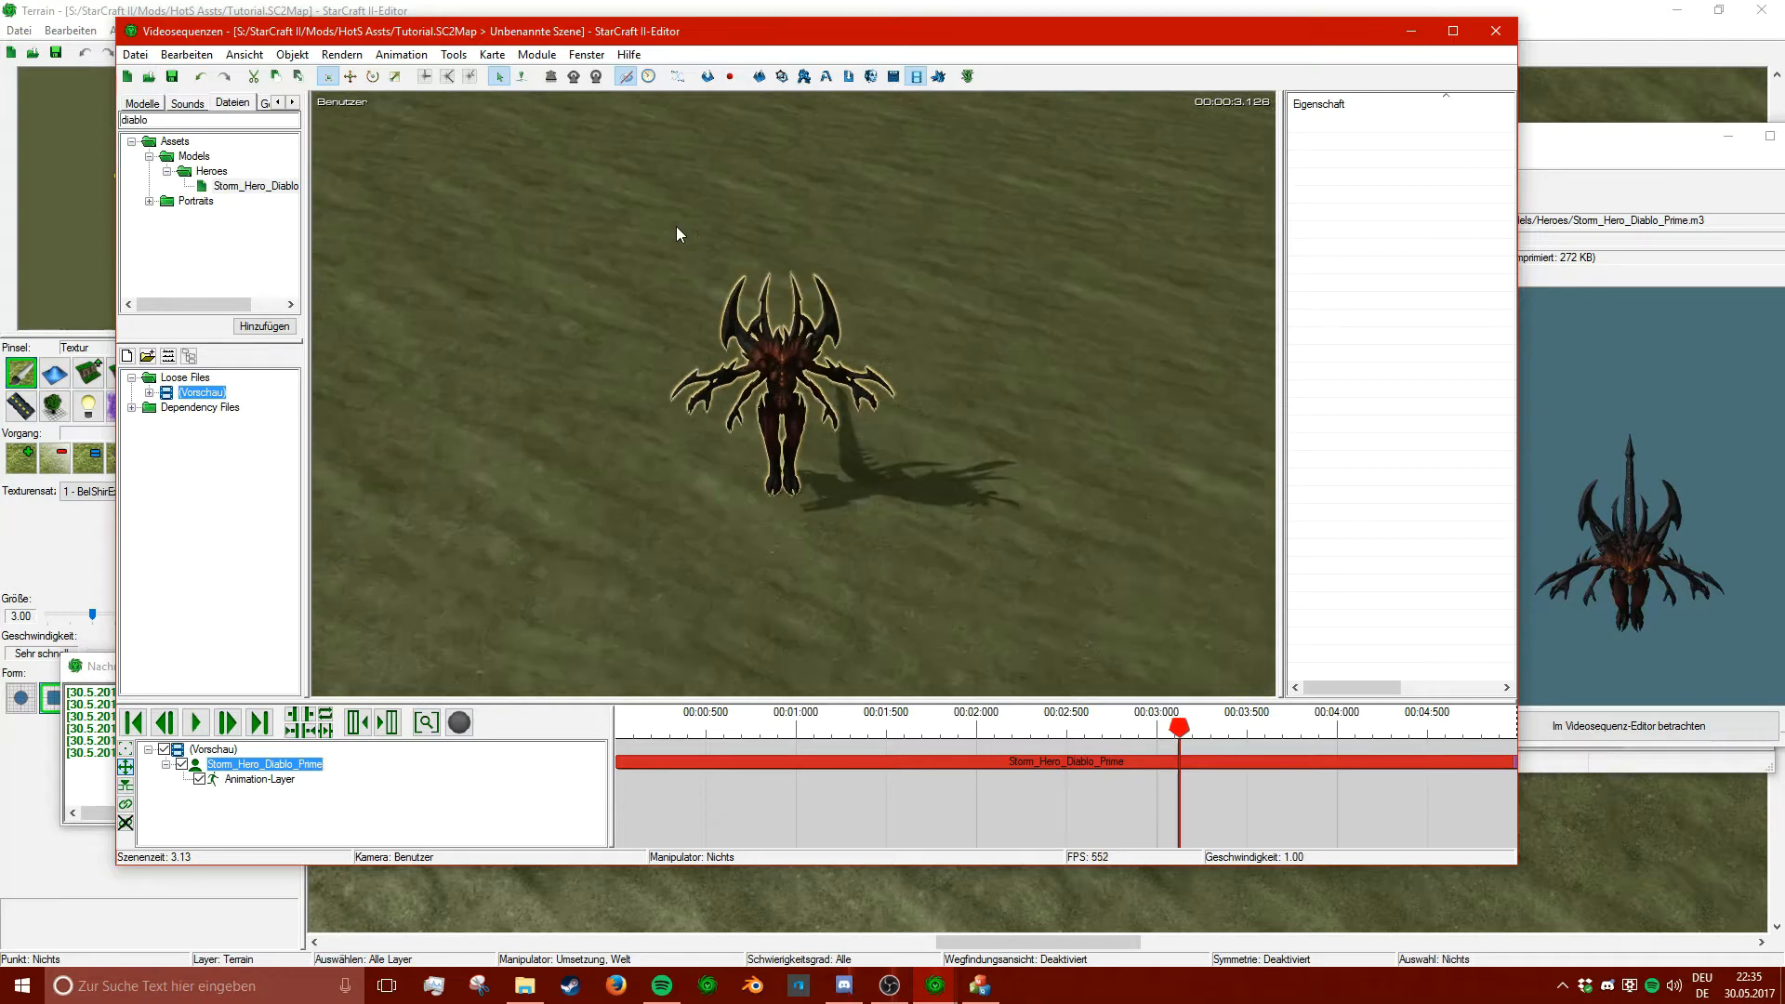
click(705, 286)
click(841, 383)
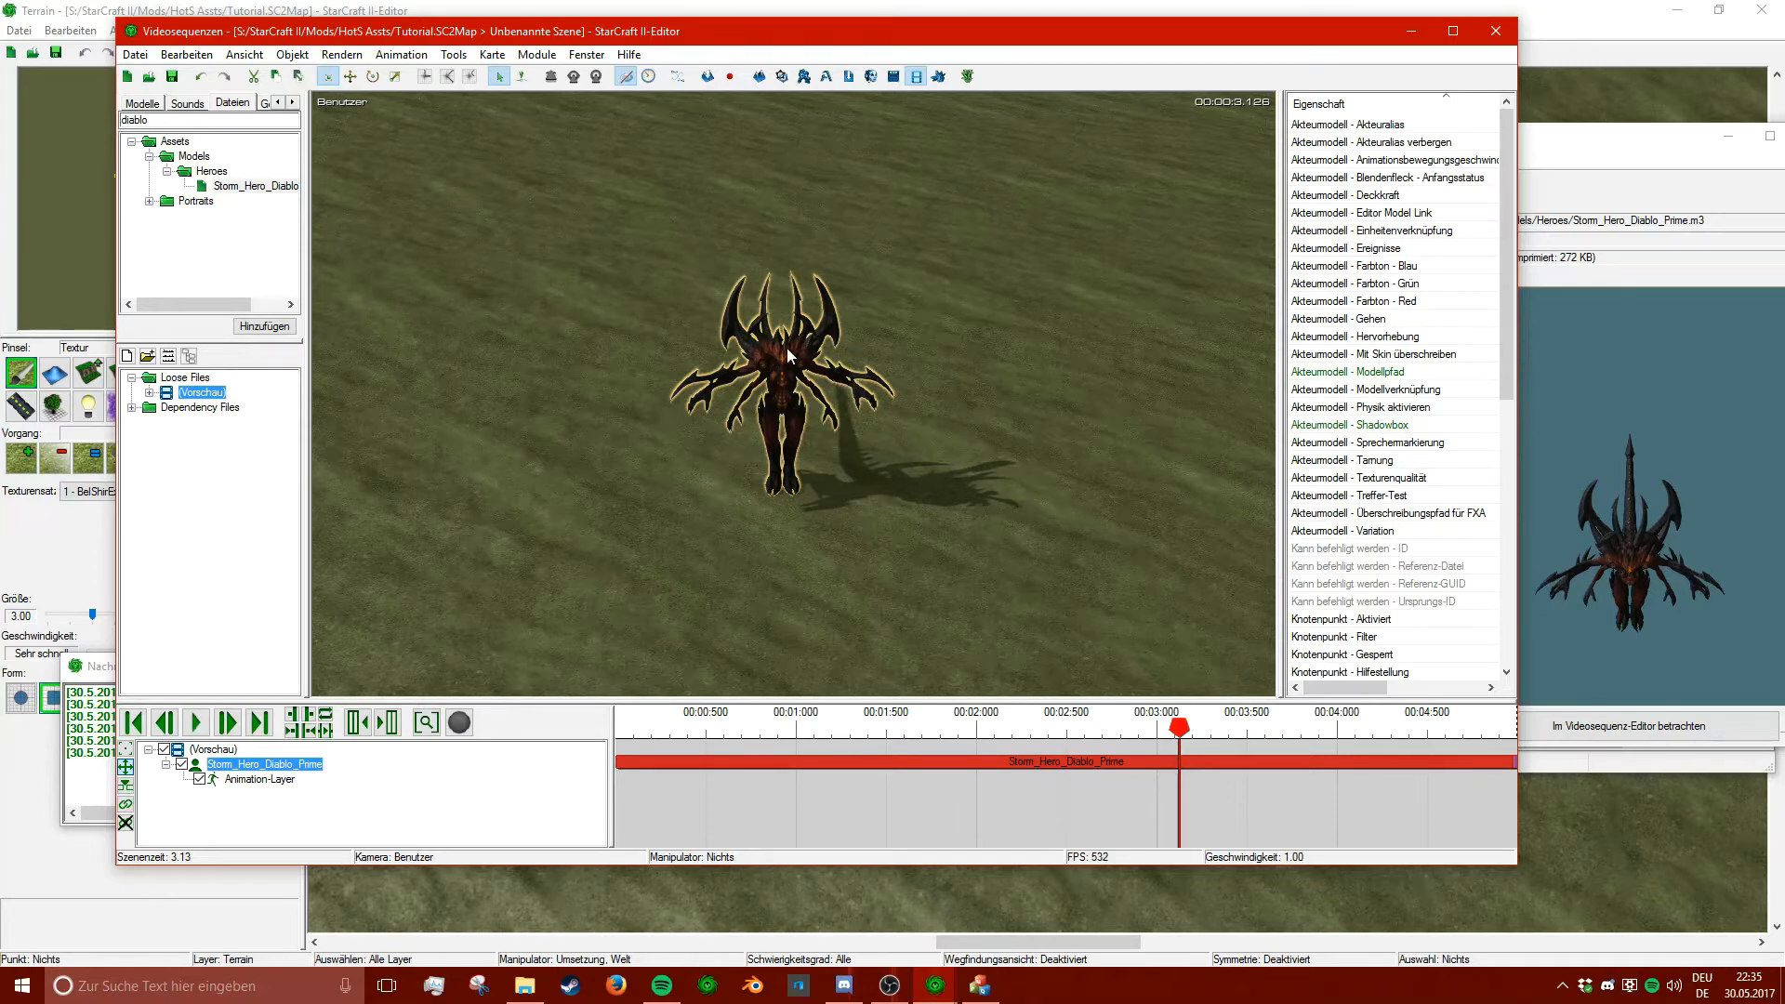
- Minimise the cutscene editor window and open the Data module with Tutorial.SC2Map as the data source
drag(600, 37, 591, 74)
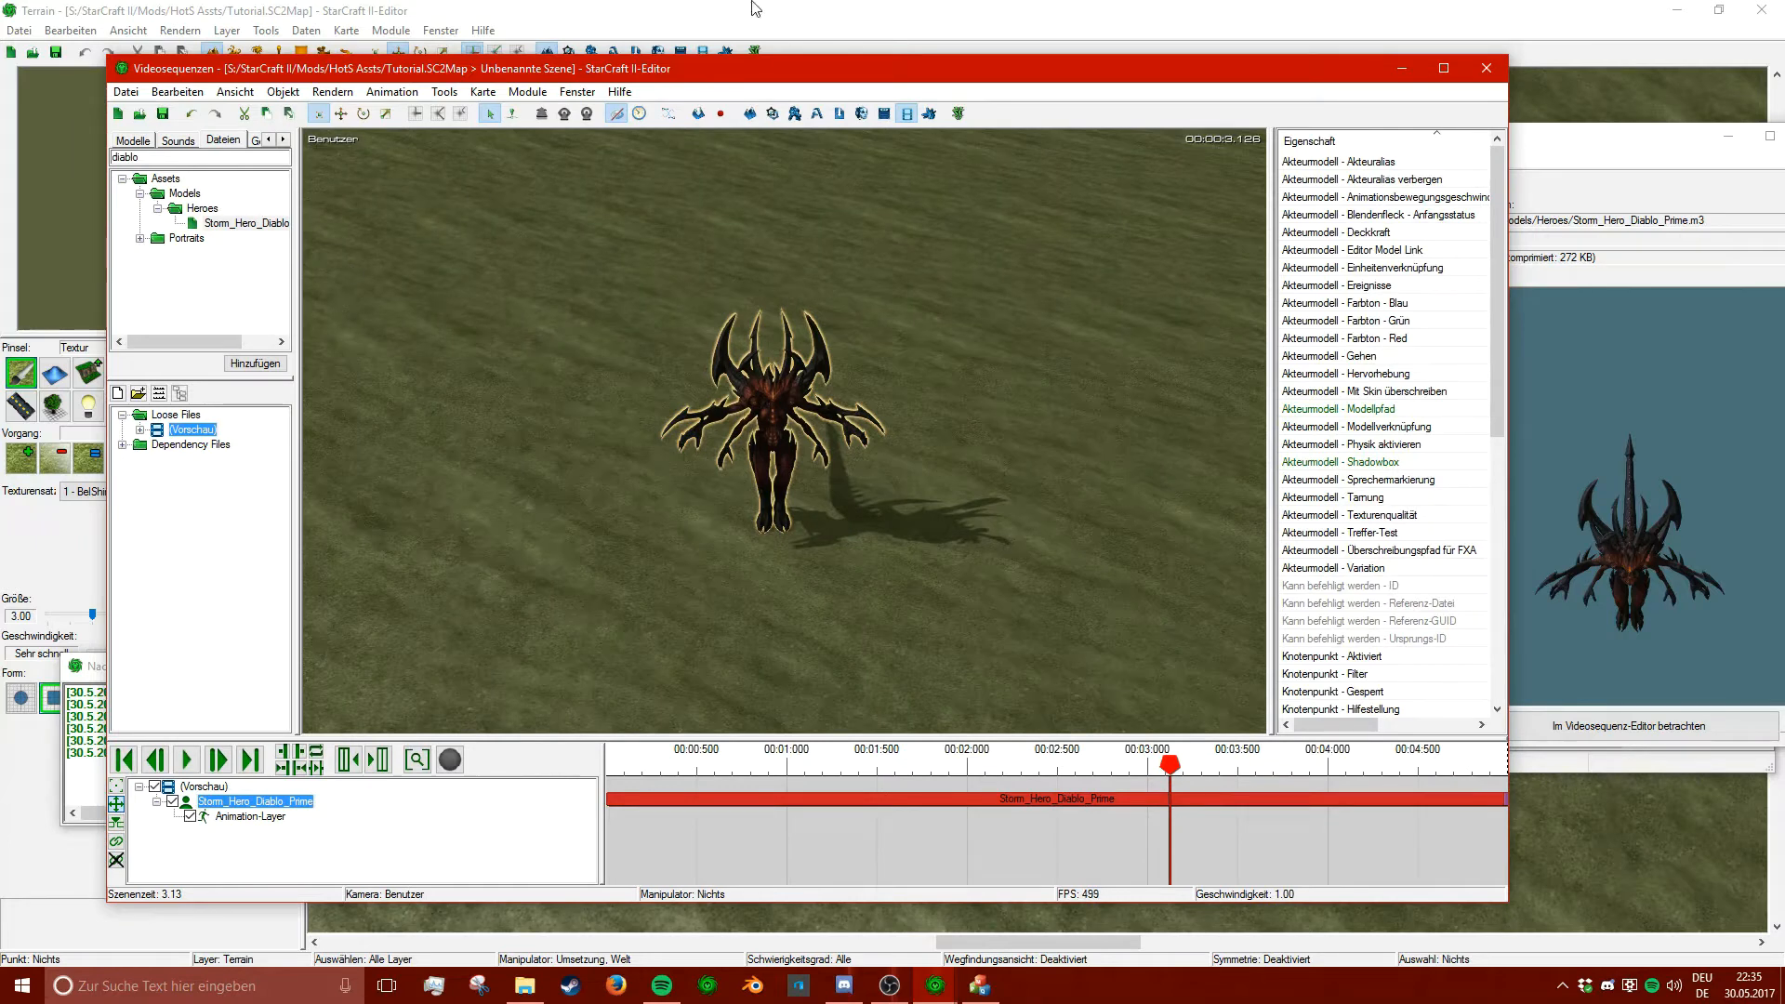
click(1401, 71)
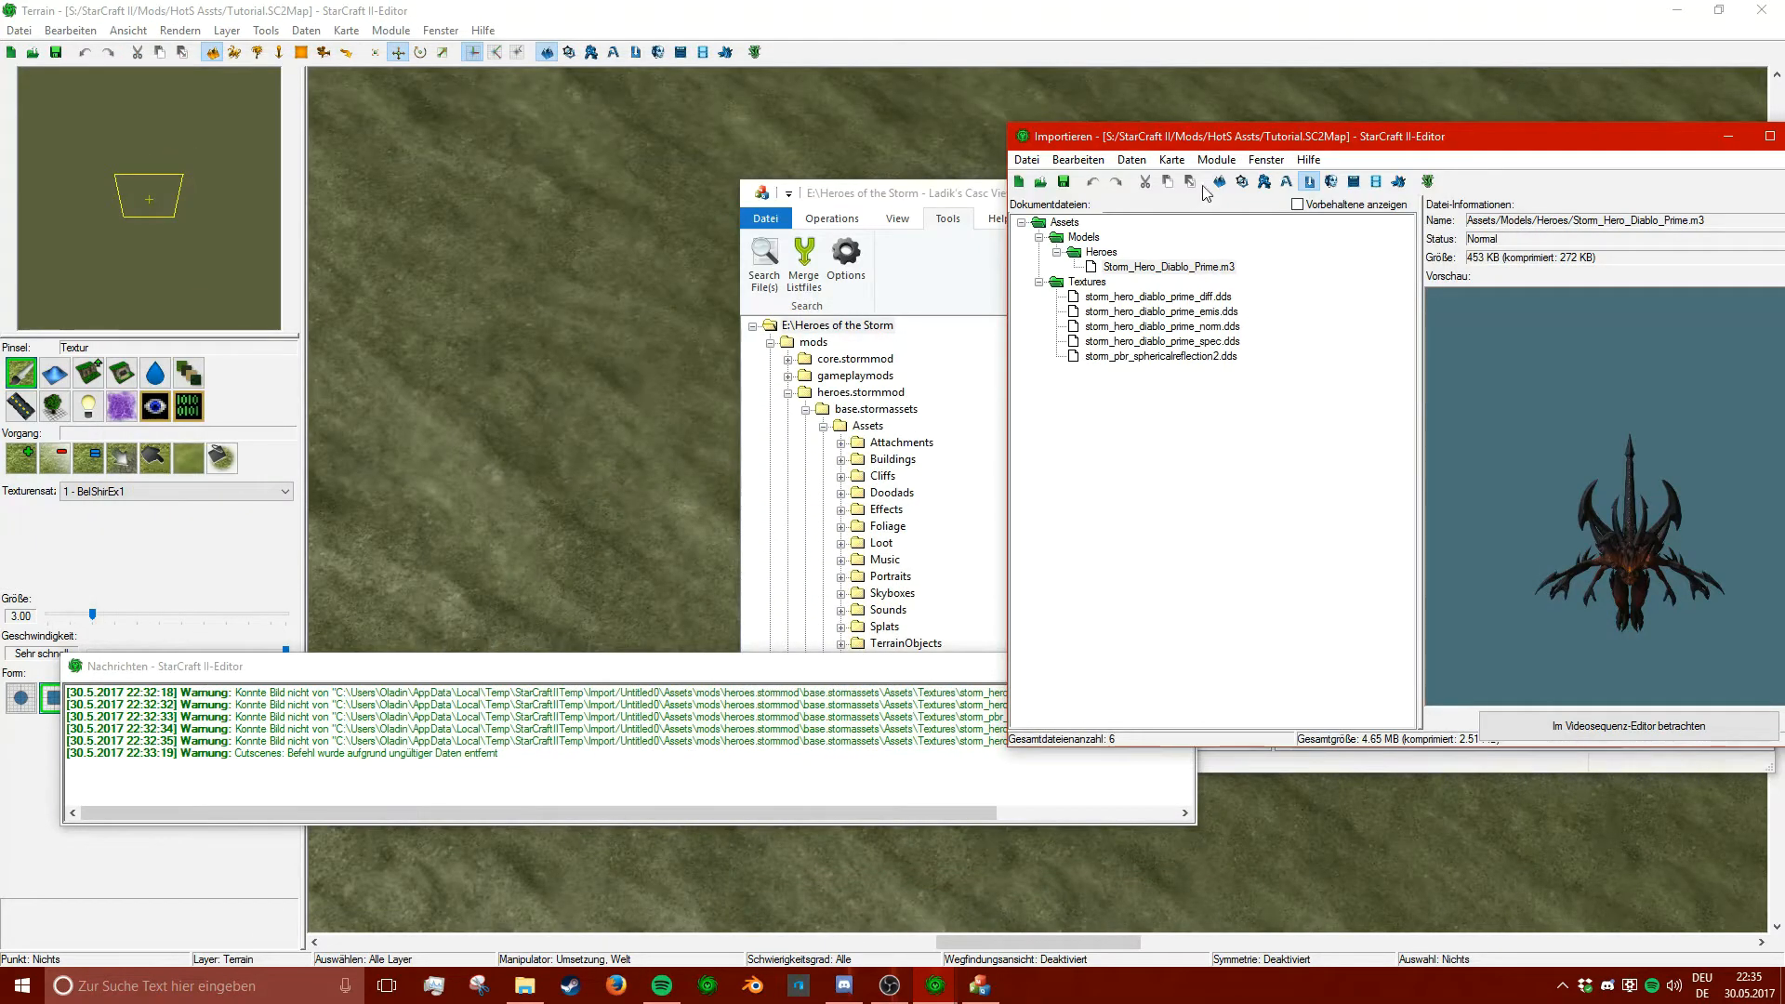
click(1264, 186)
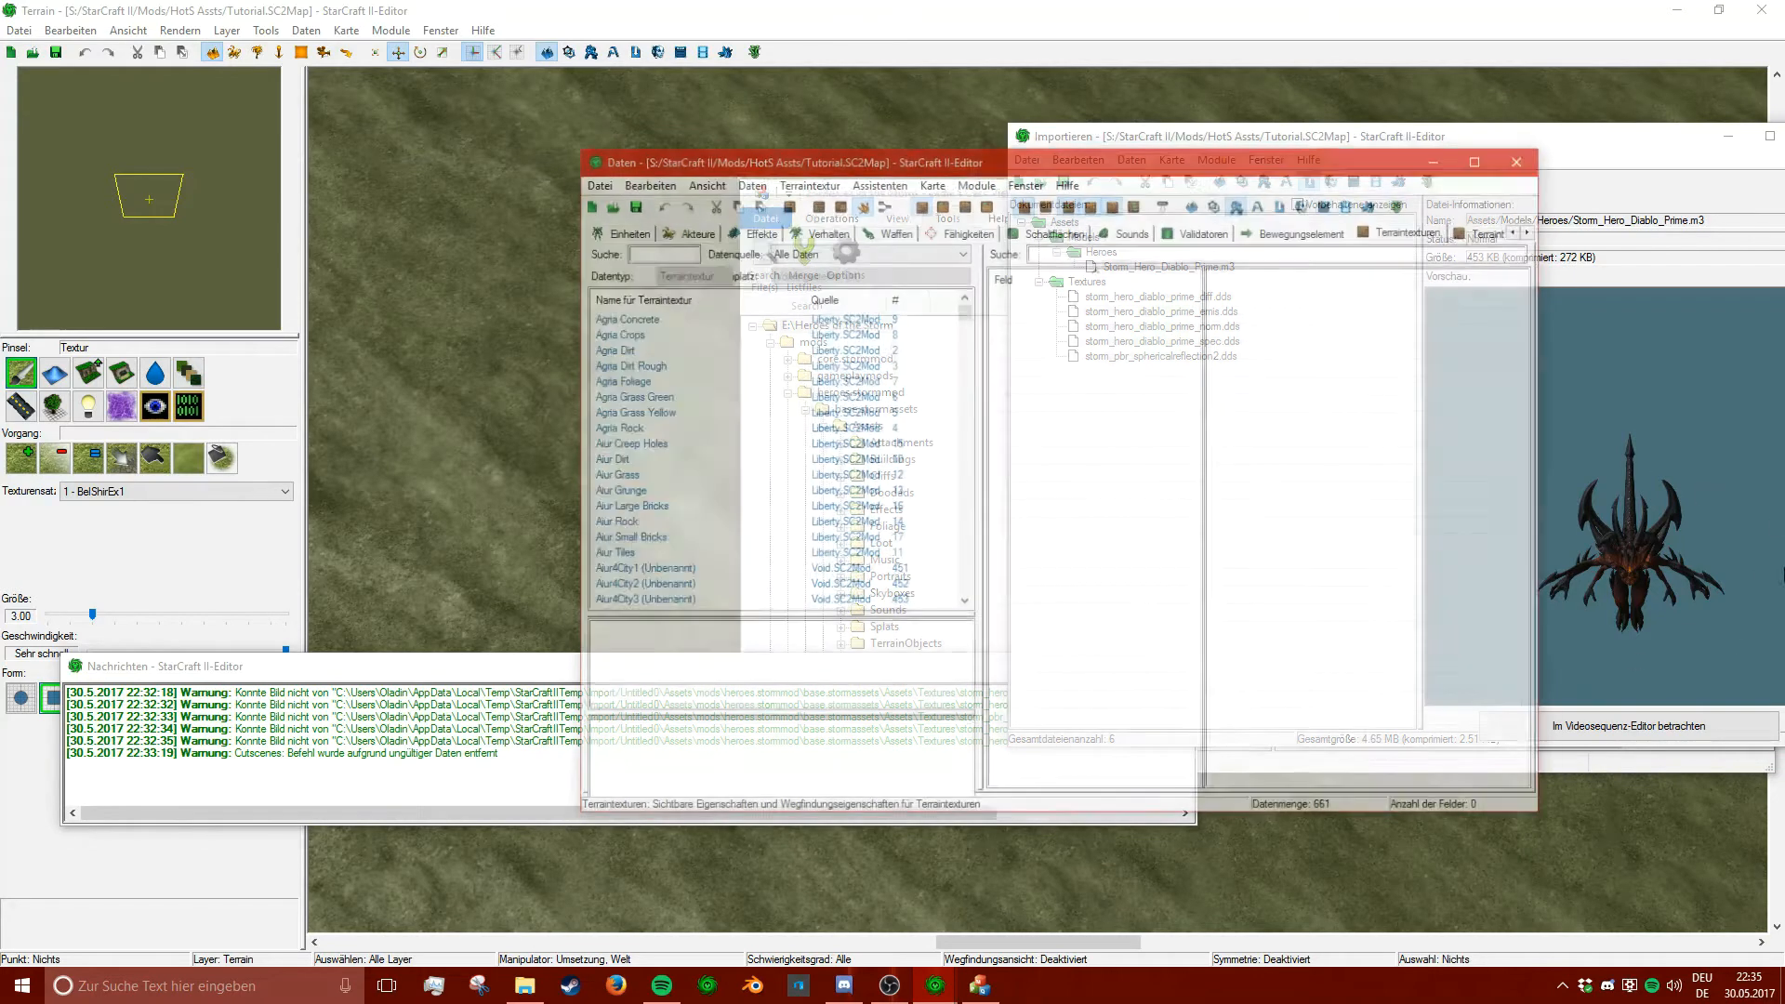
click(883, 251)
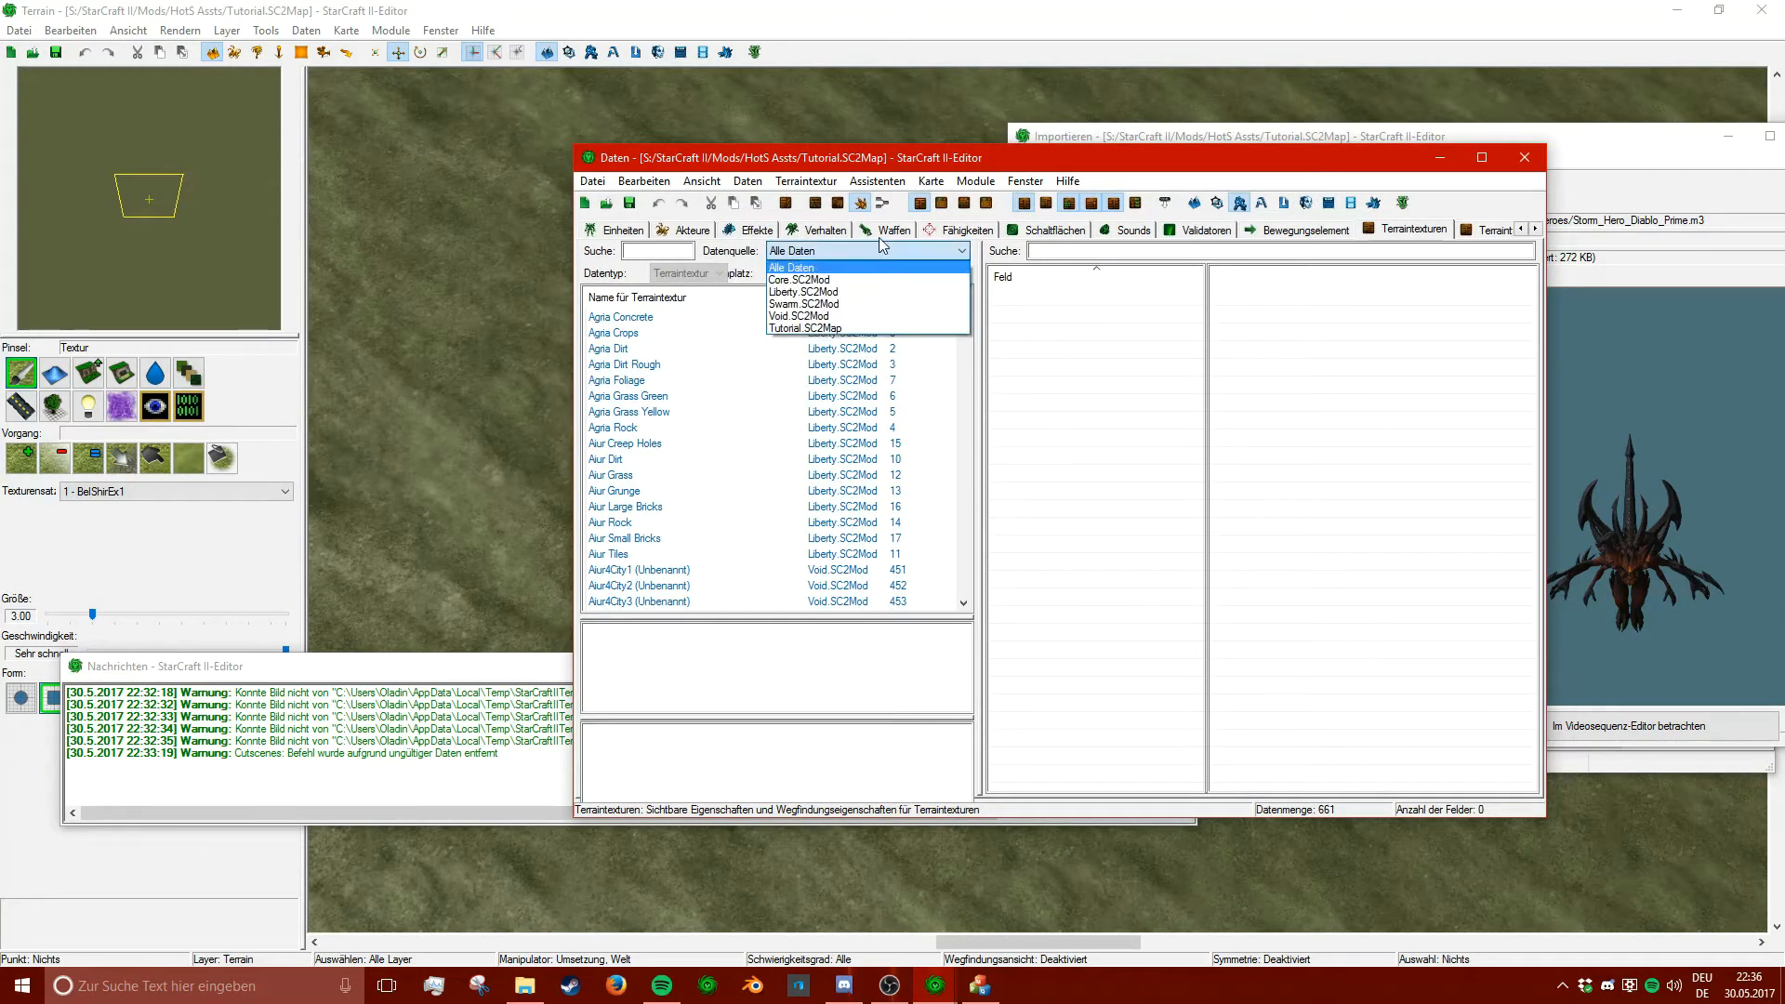
click(823, 328)
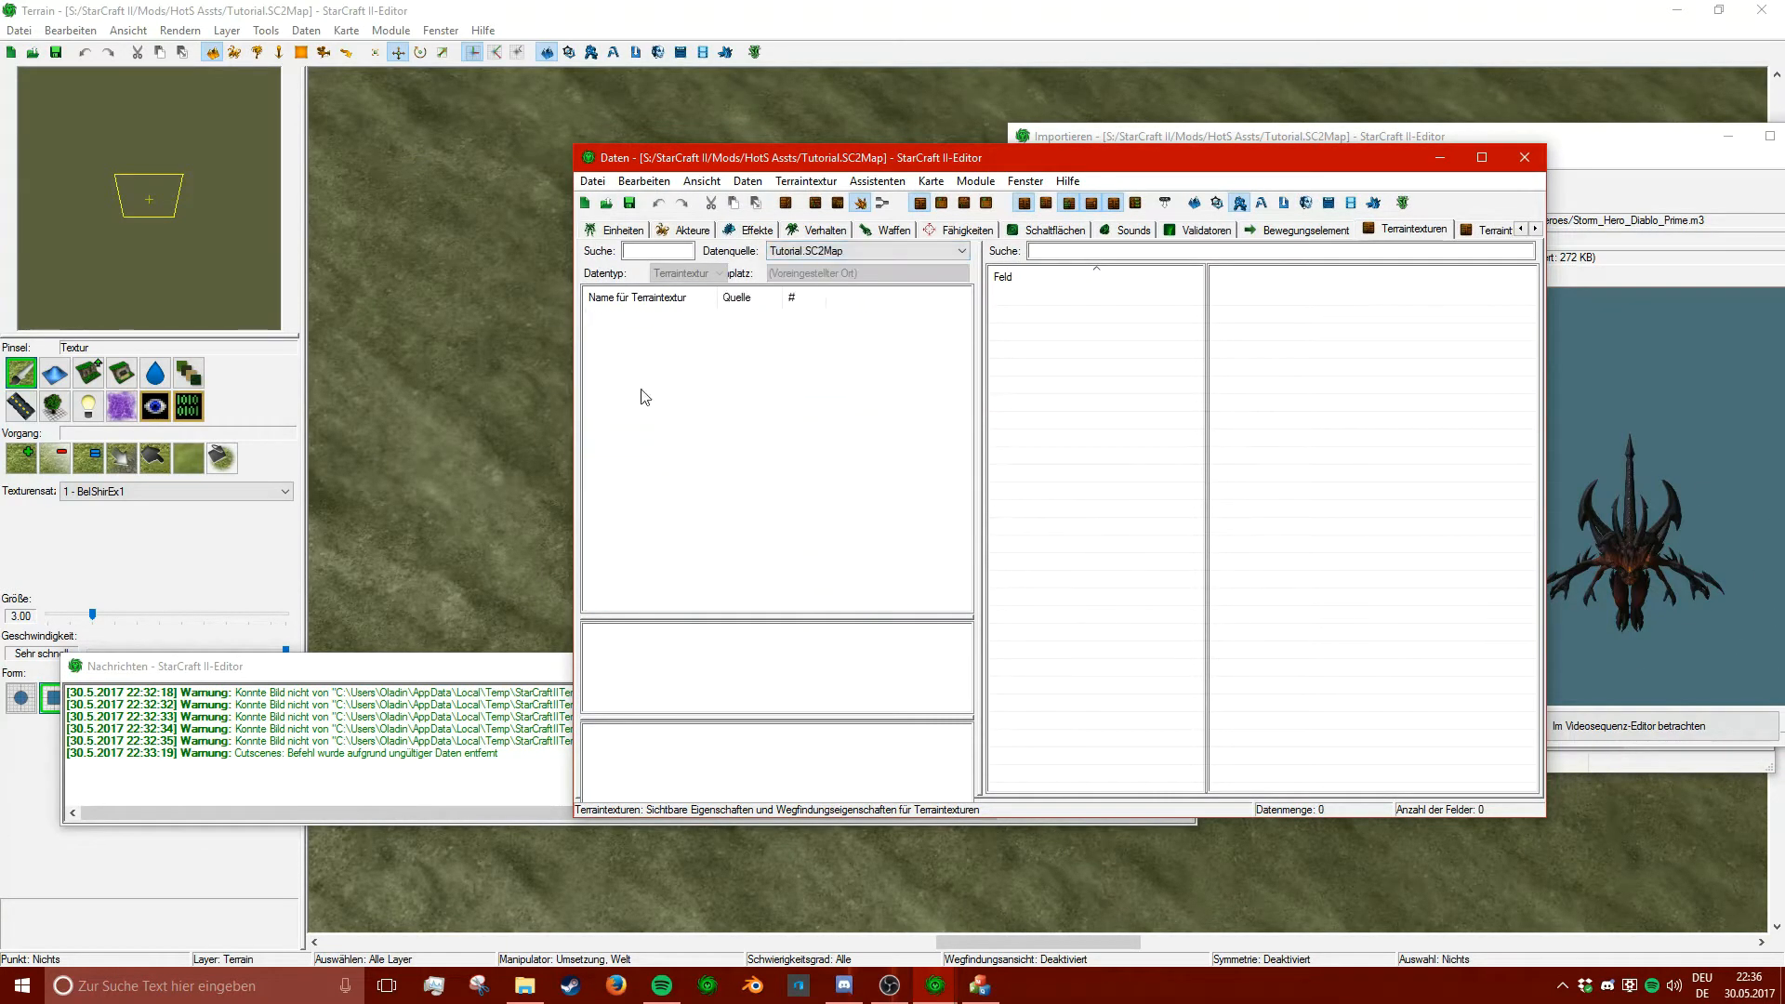
- Move the Data window away from the import preview and display the Modelle data type
drag(823, 164, 595, 179)
click(1306, 243)
click(1307, 244)
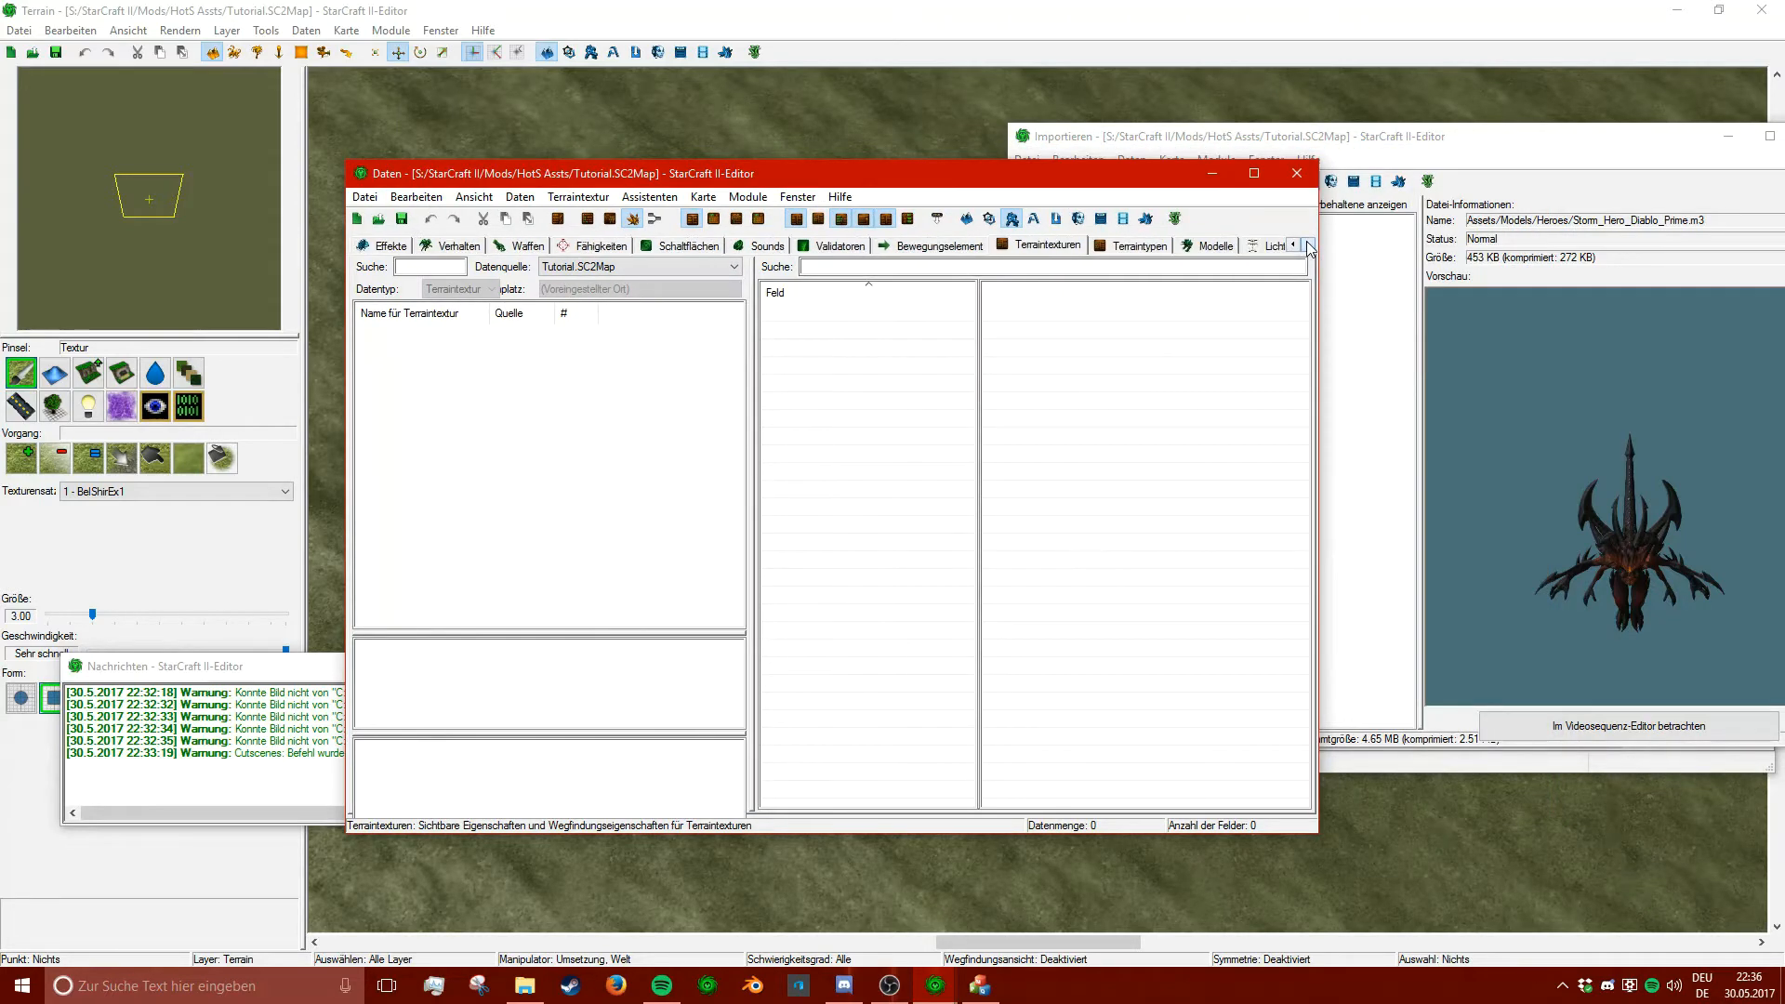
click(1213, 245)
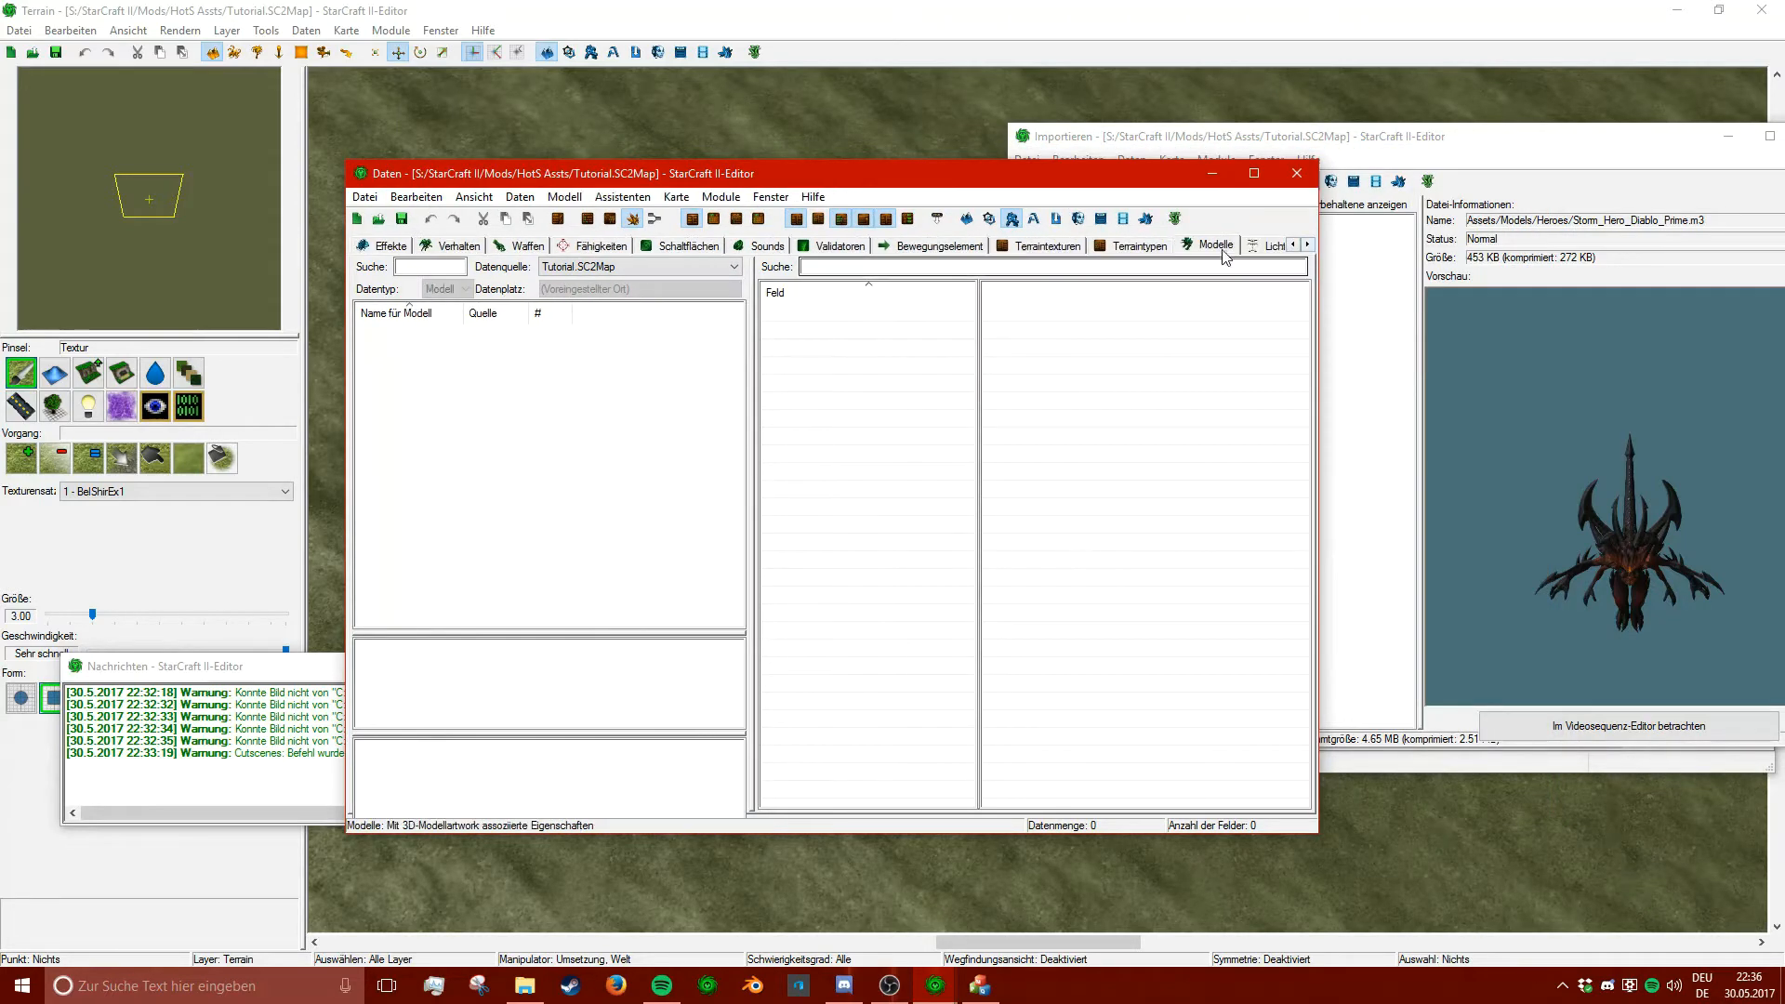
- Create a model entry named Diablo [Prime] with the suggested ID DiabloPrime and the model type Allgemein
right_click(377, 361)
click(465, 365)
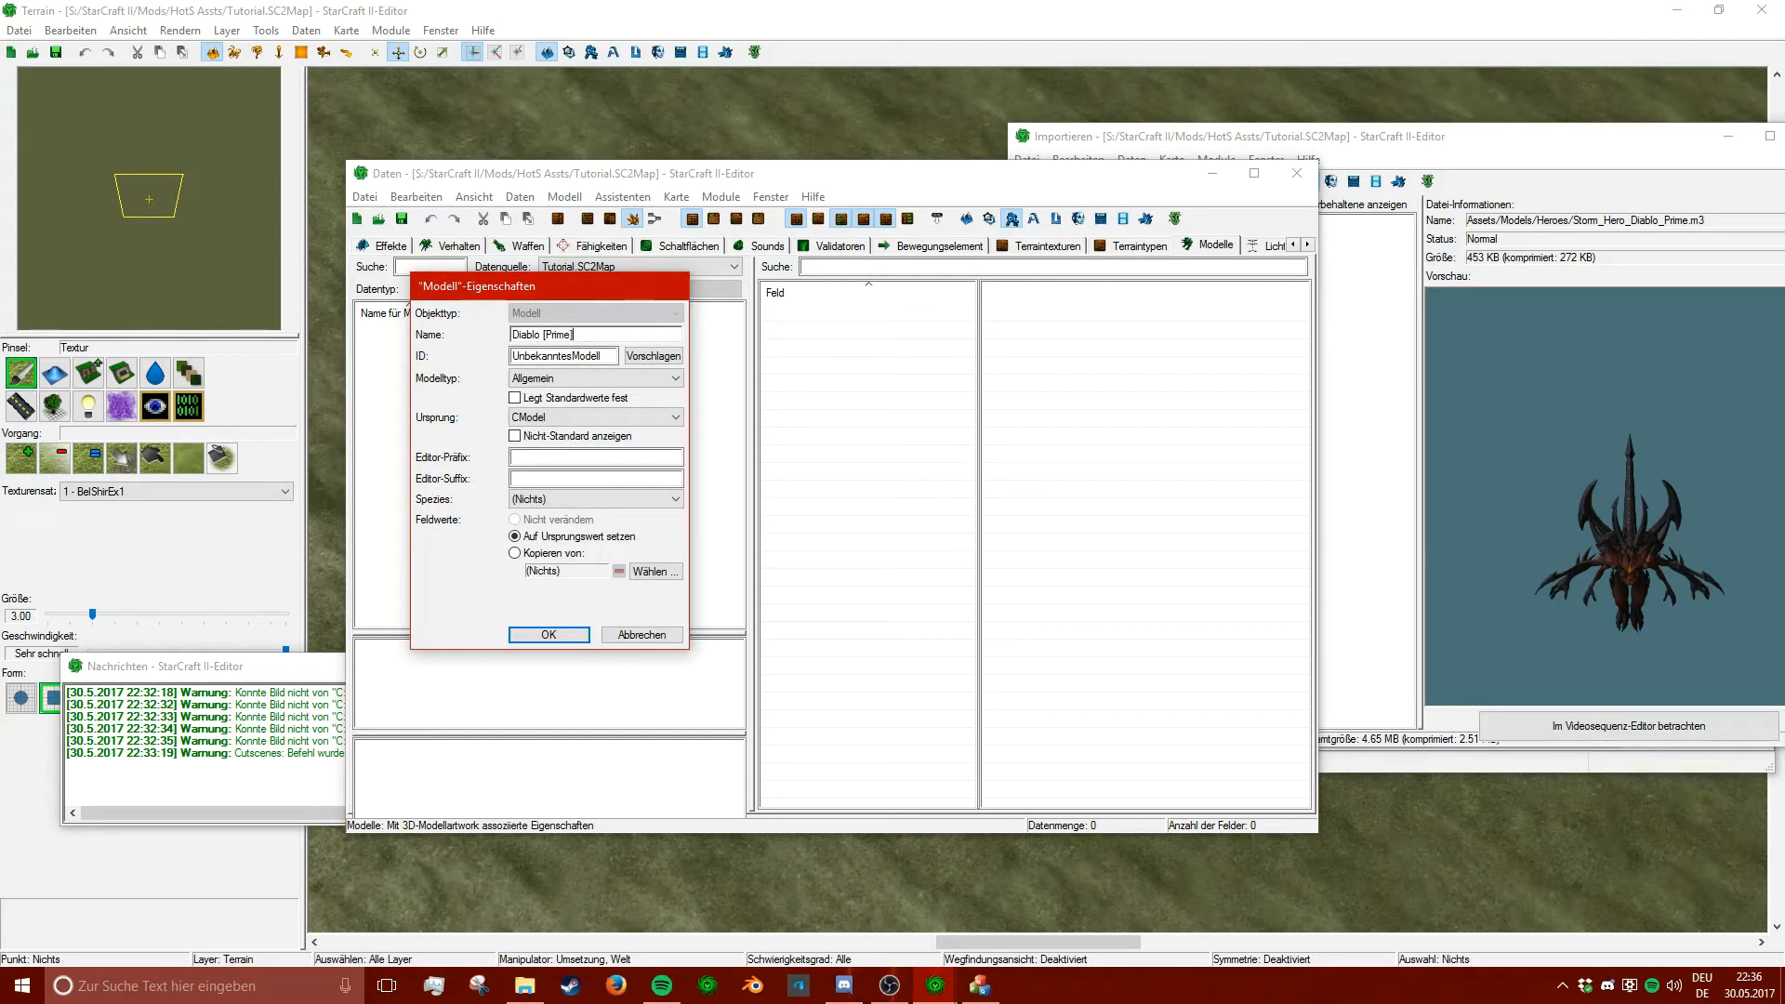
click(625, 377)
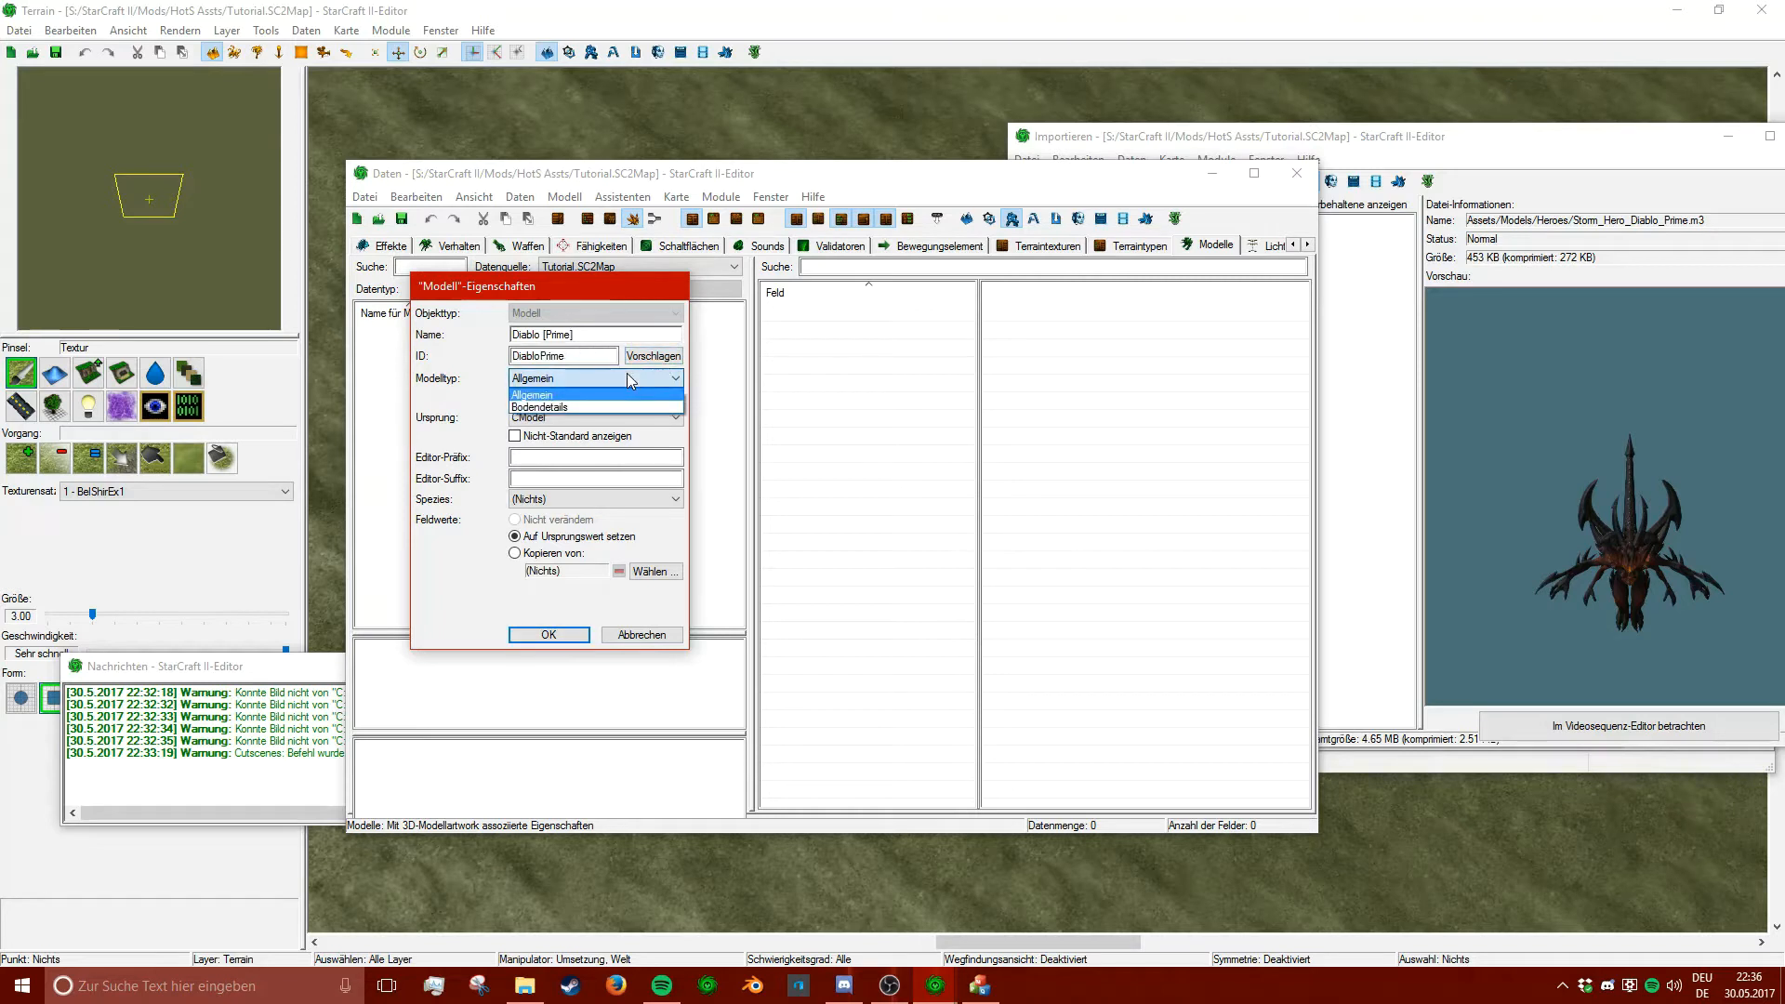
click(492, 479)
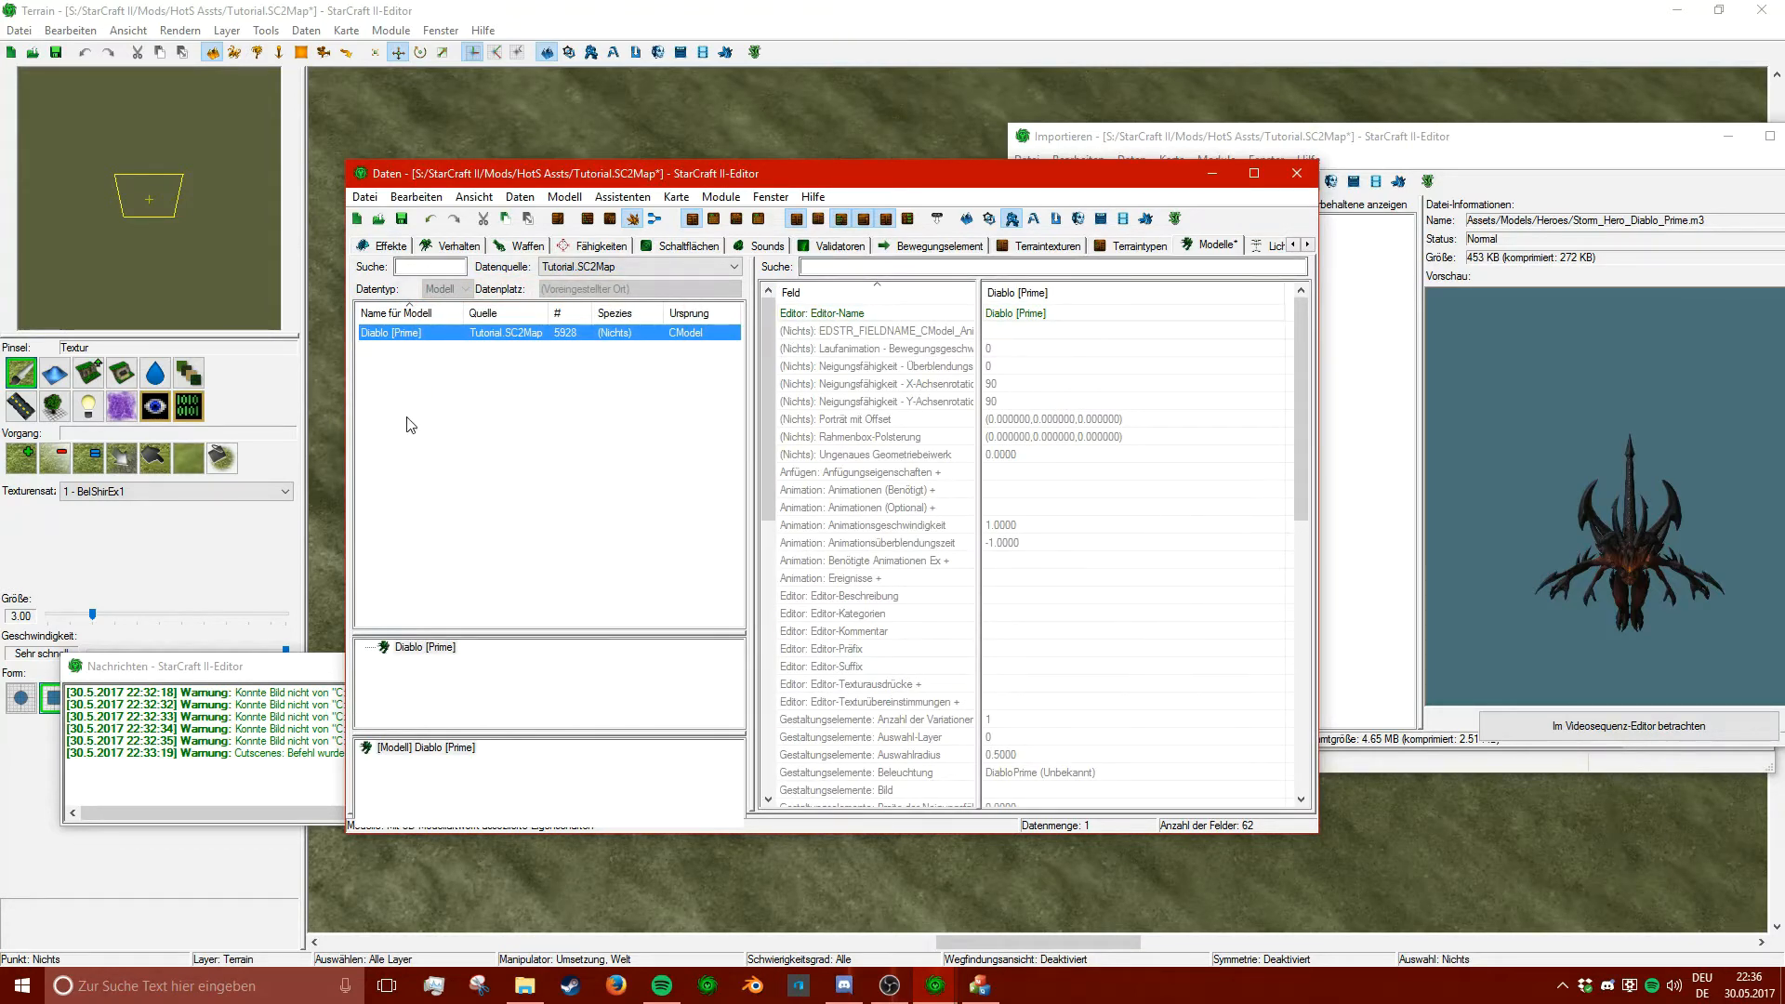
- Copy the field values of the Zealot model into the Diablo [Prime] model entry
double_click(423, 334)
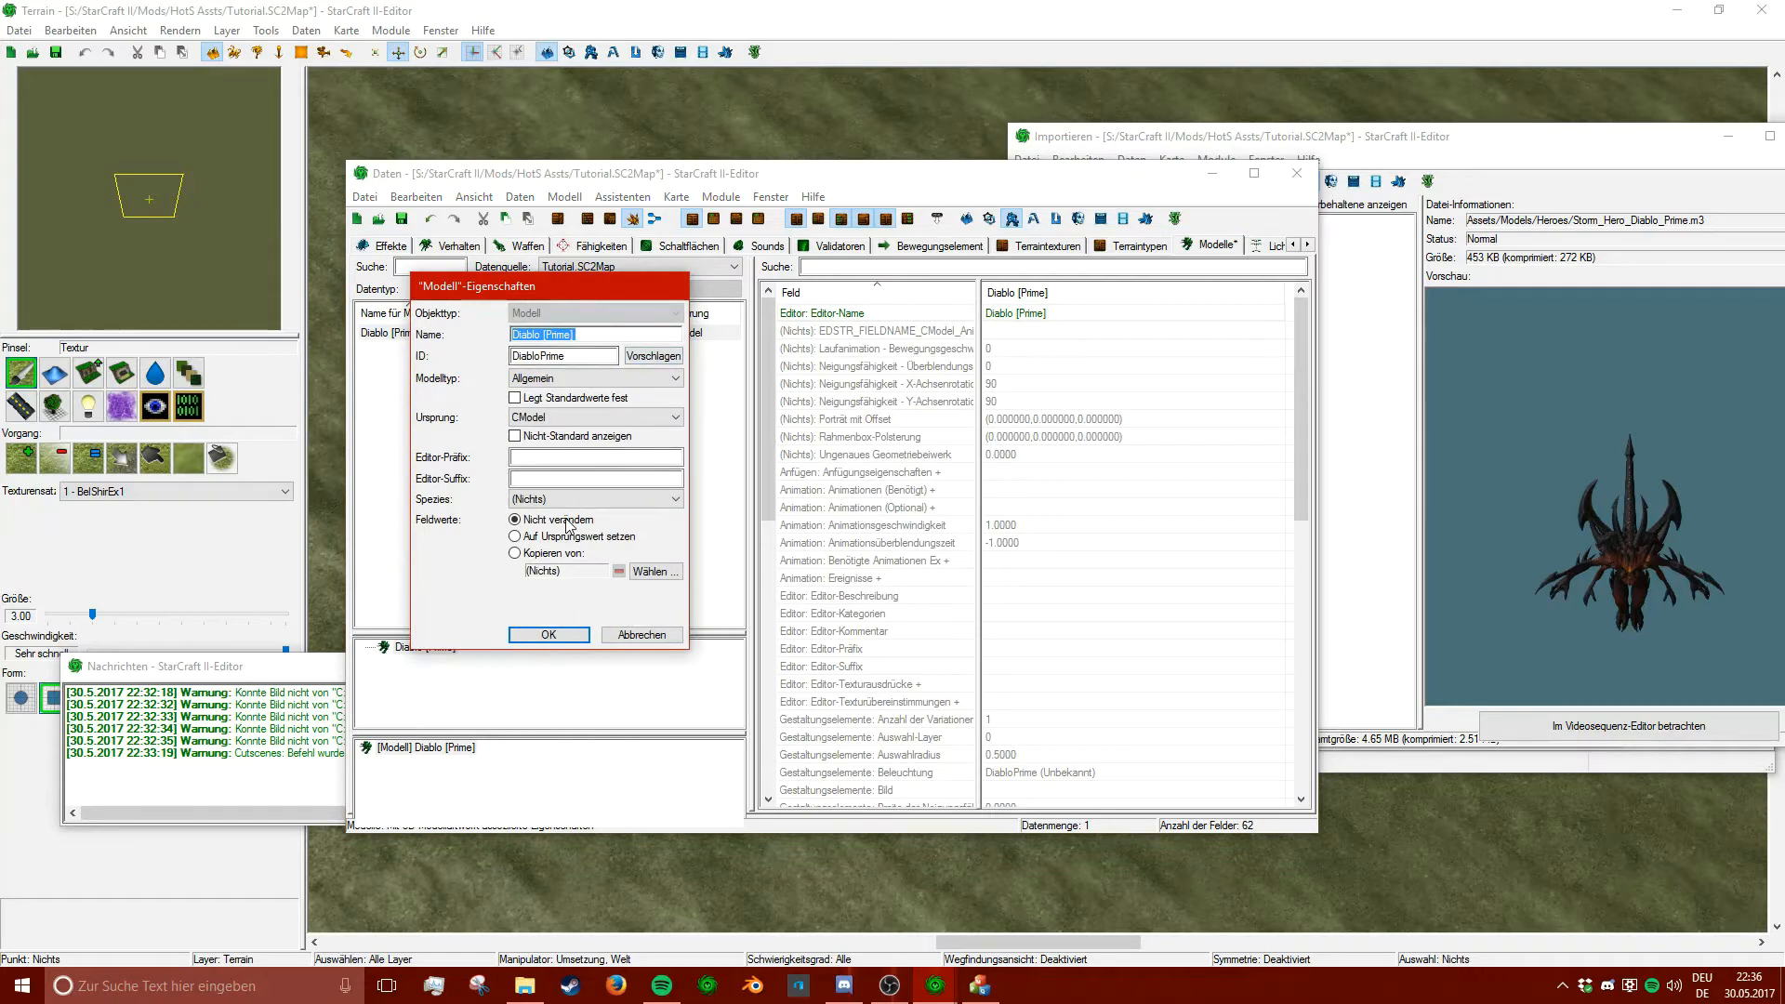
click(550, 499)
click(548, 502)
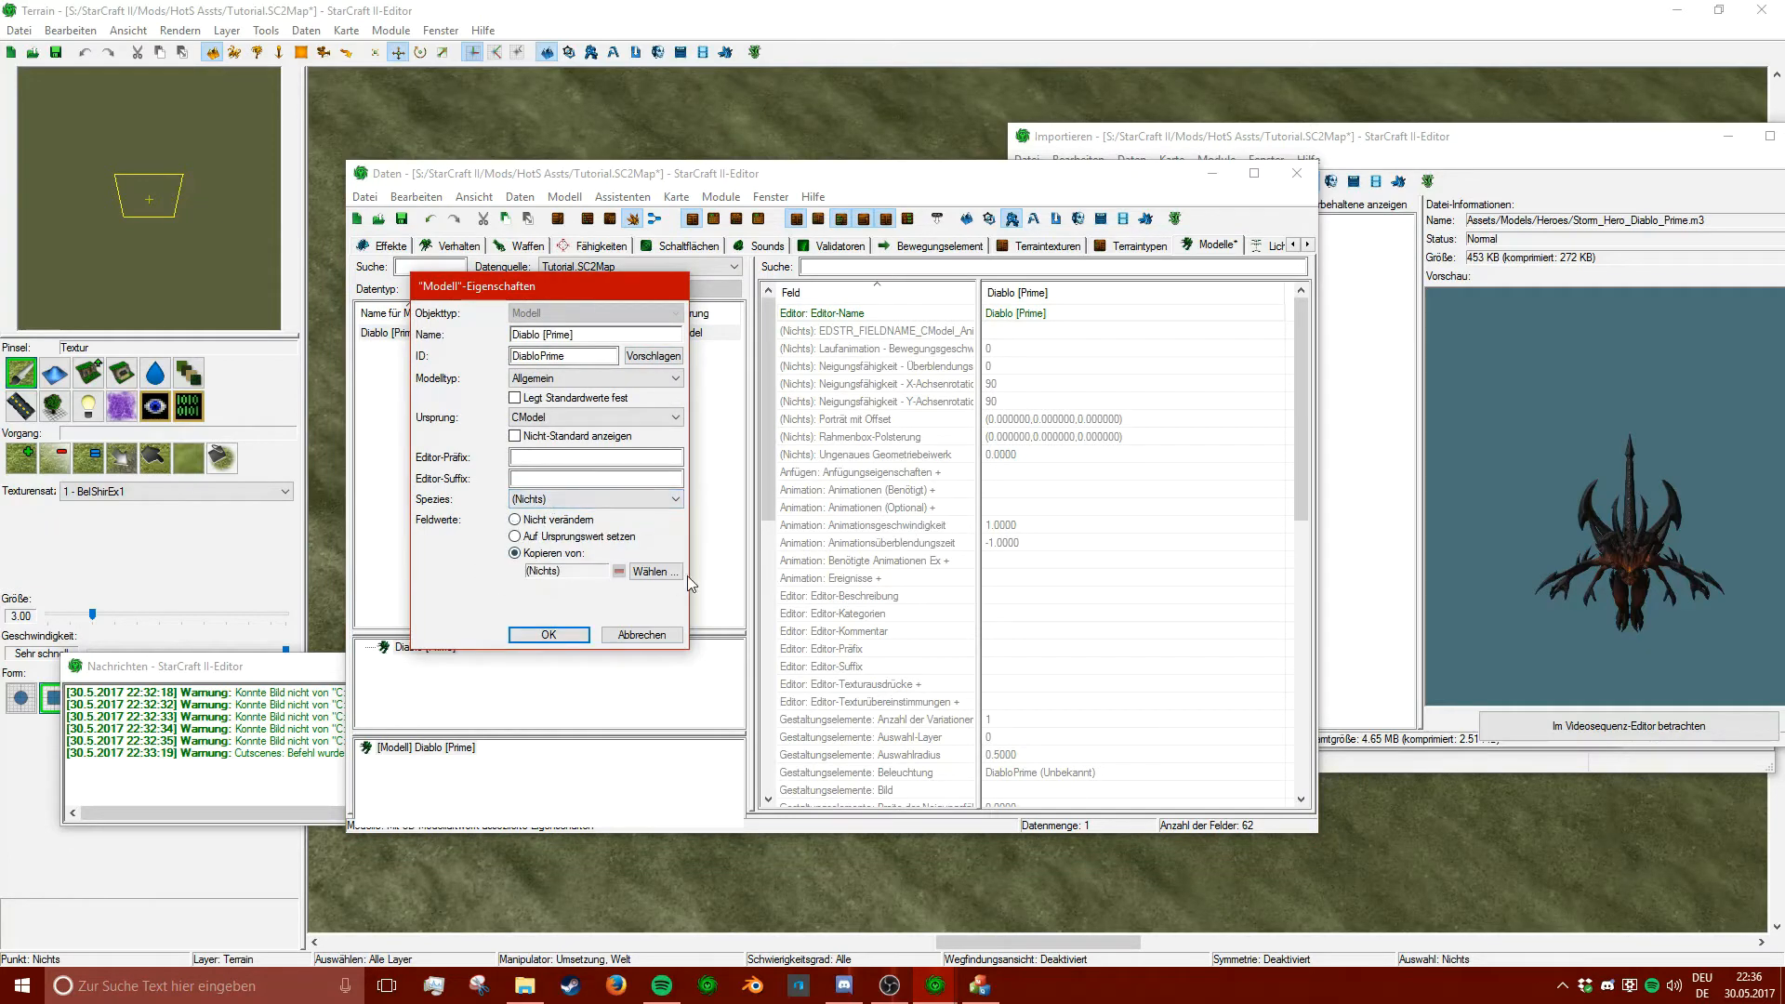
click(656, 569)
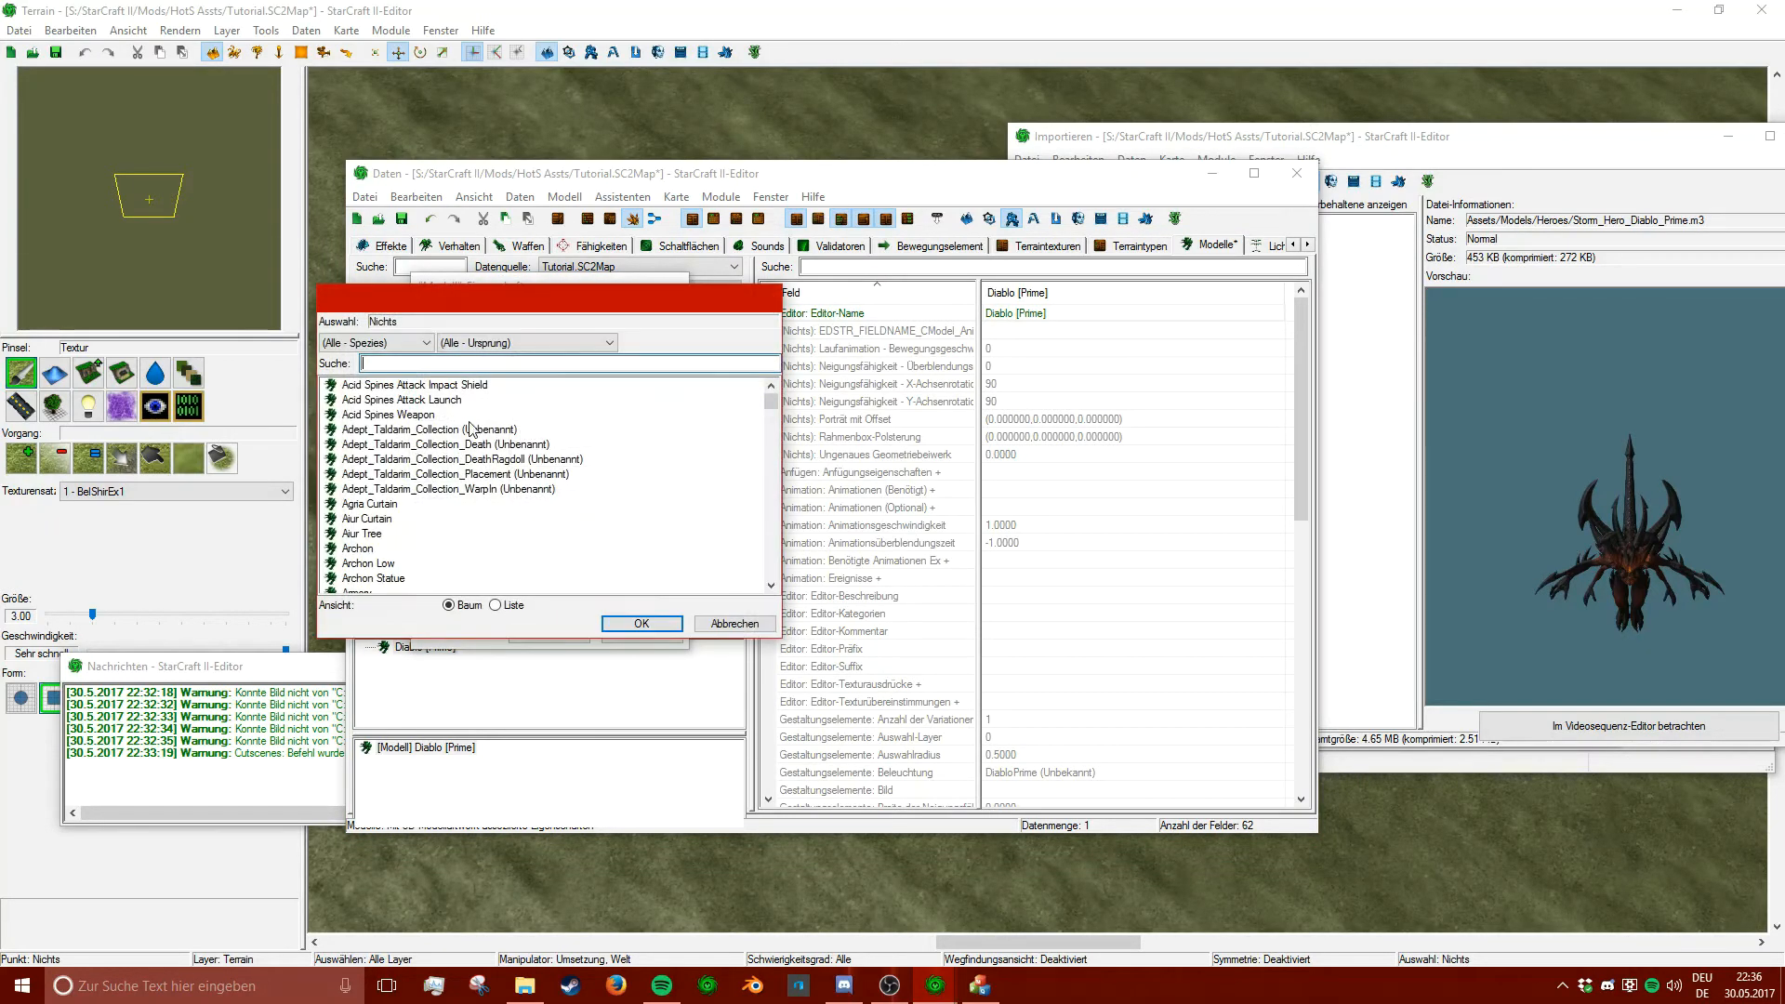
text(zealot)
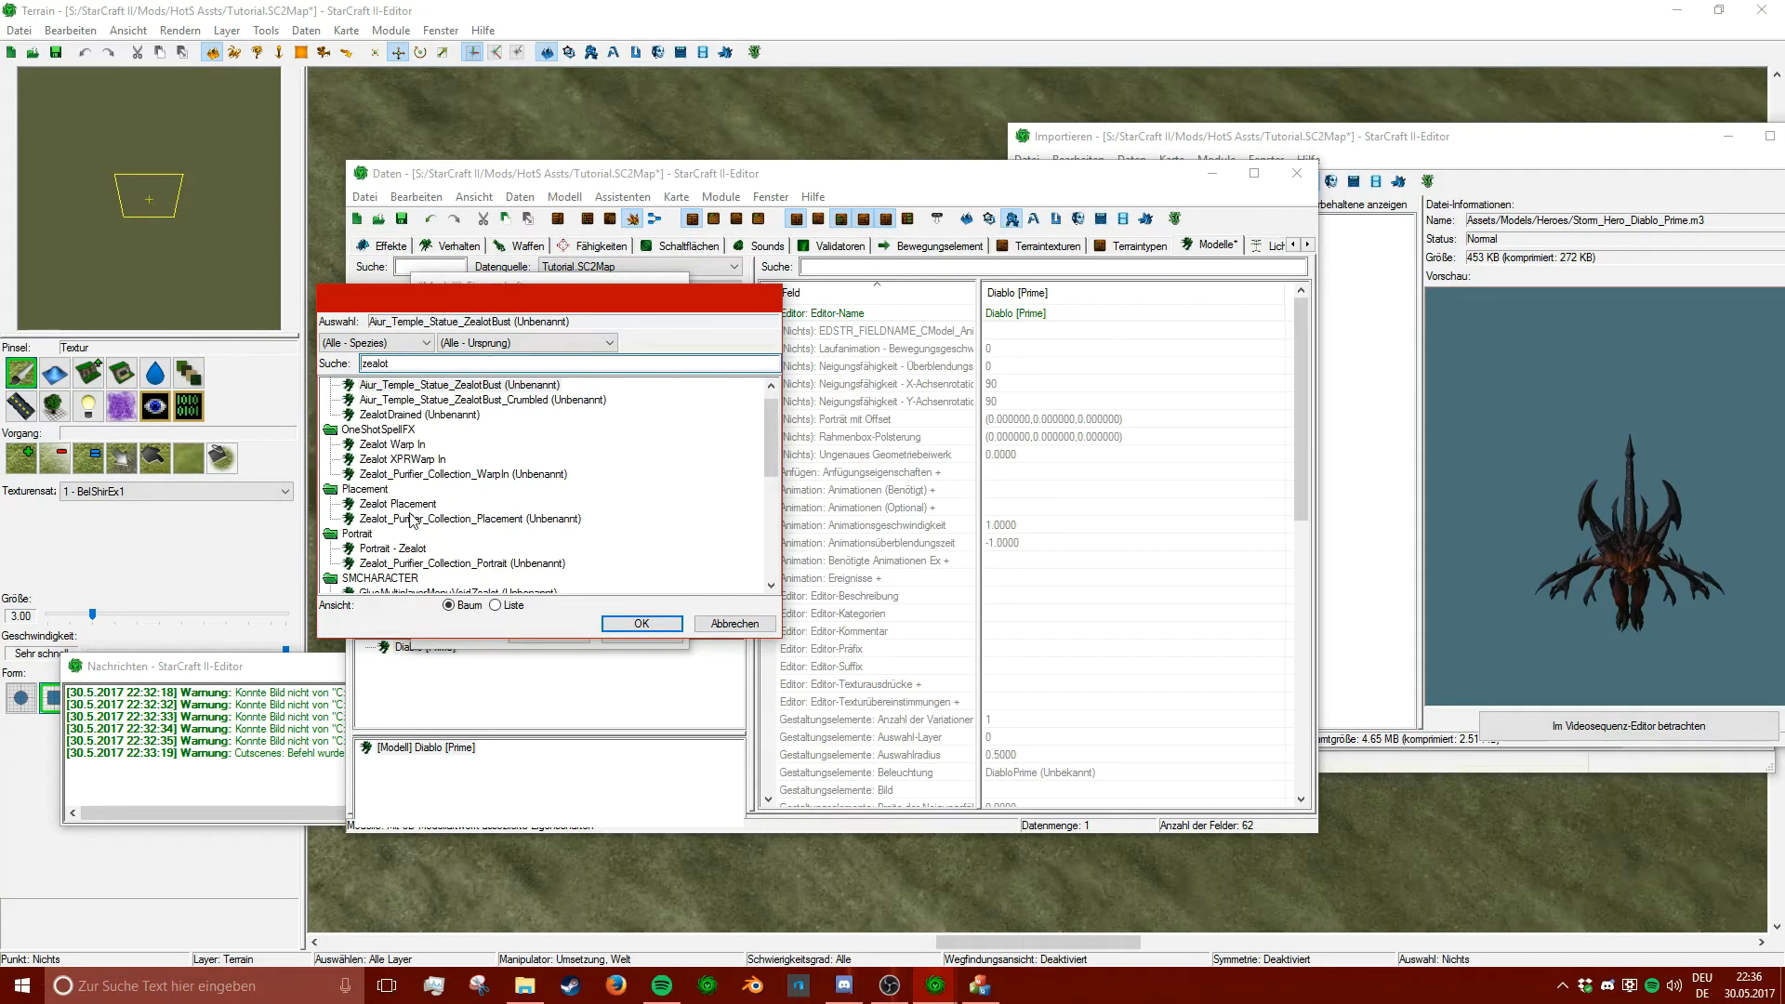
scroll(412, 520, down, 5)
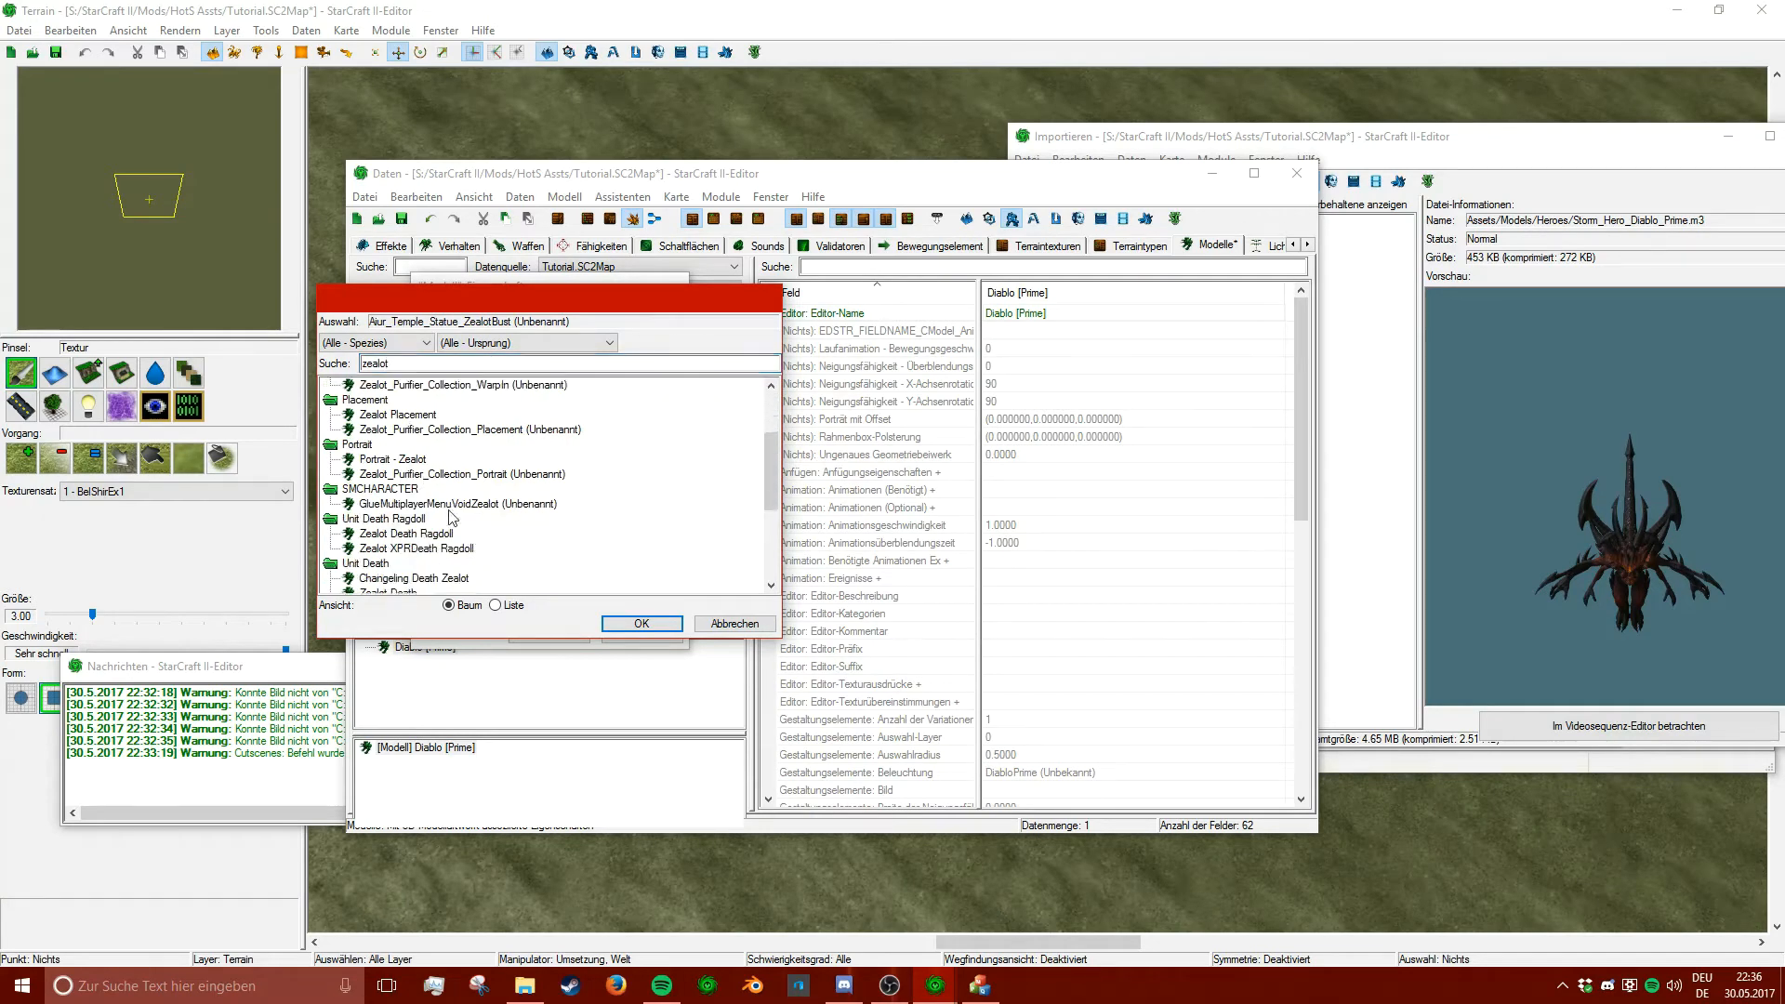
double_click(381, 518)
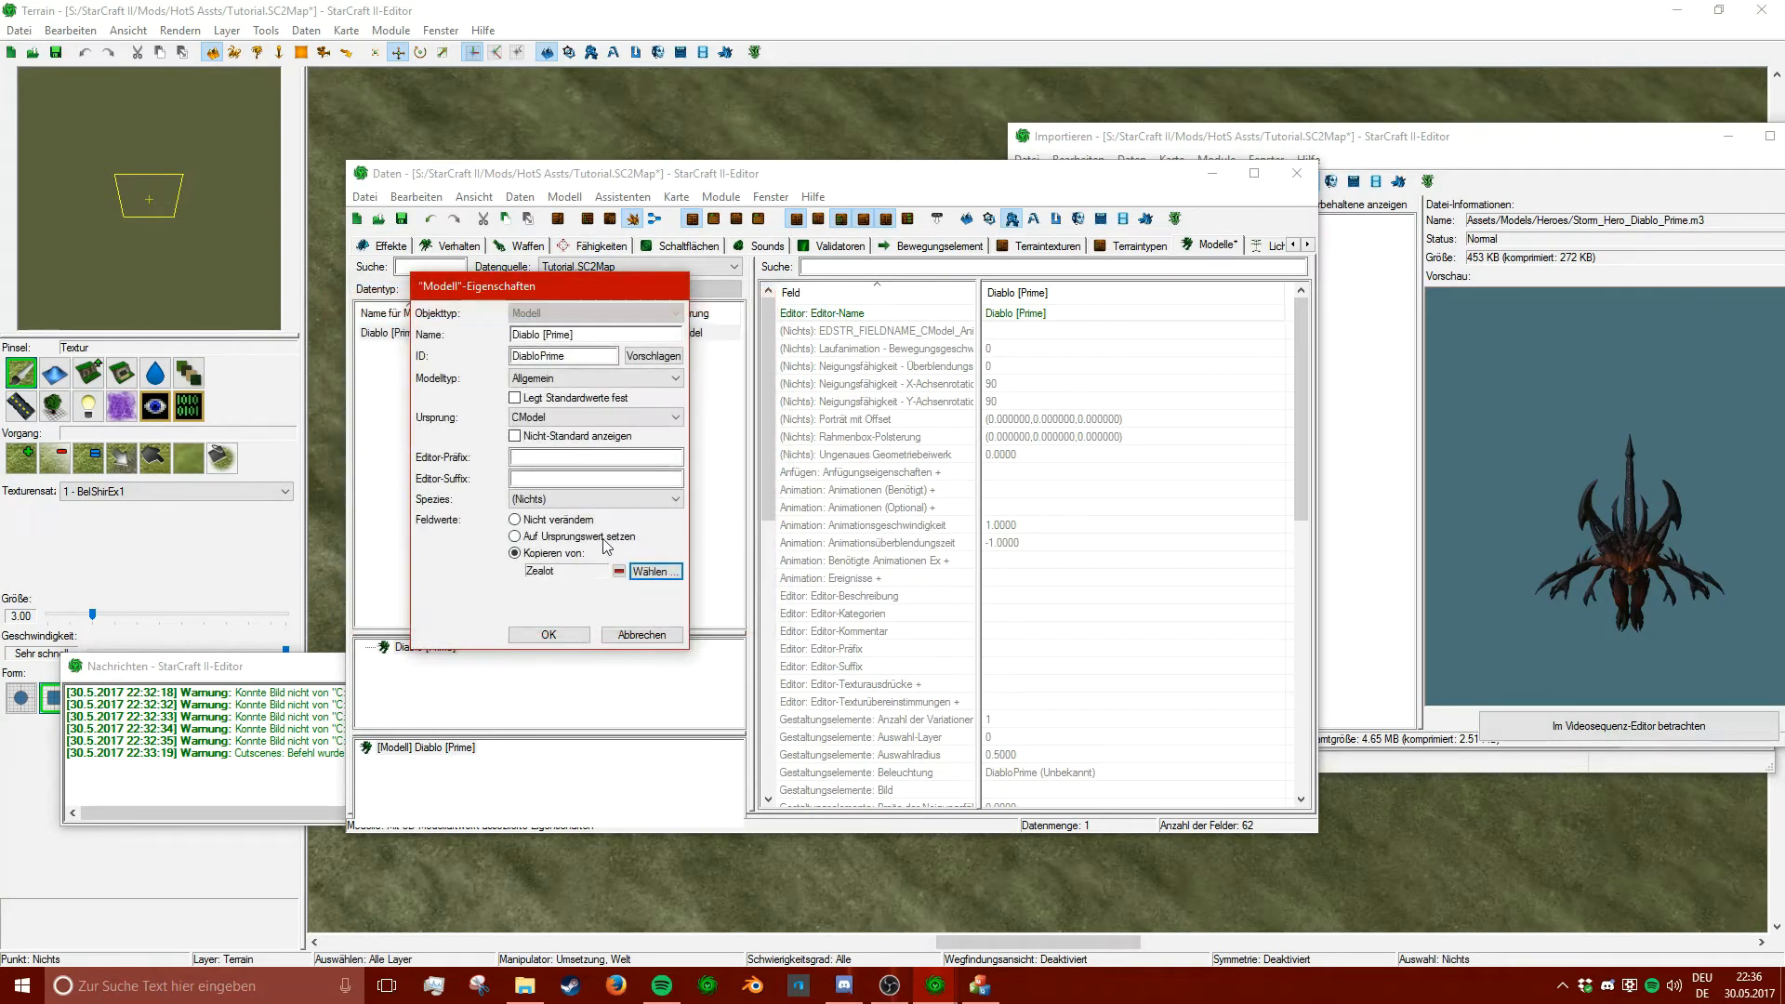
click(548, 635)
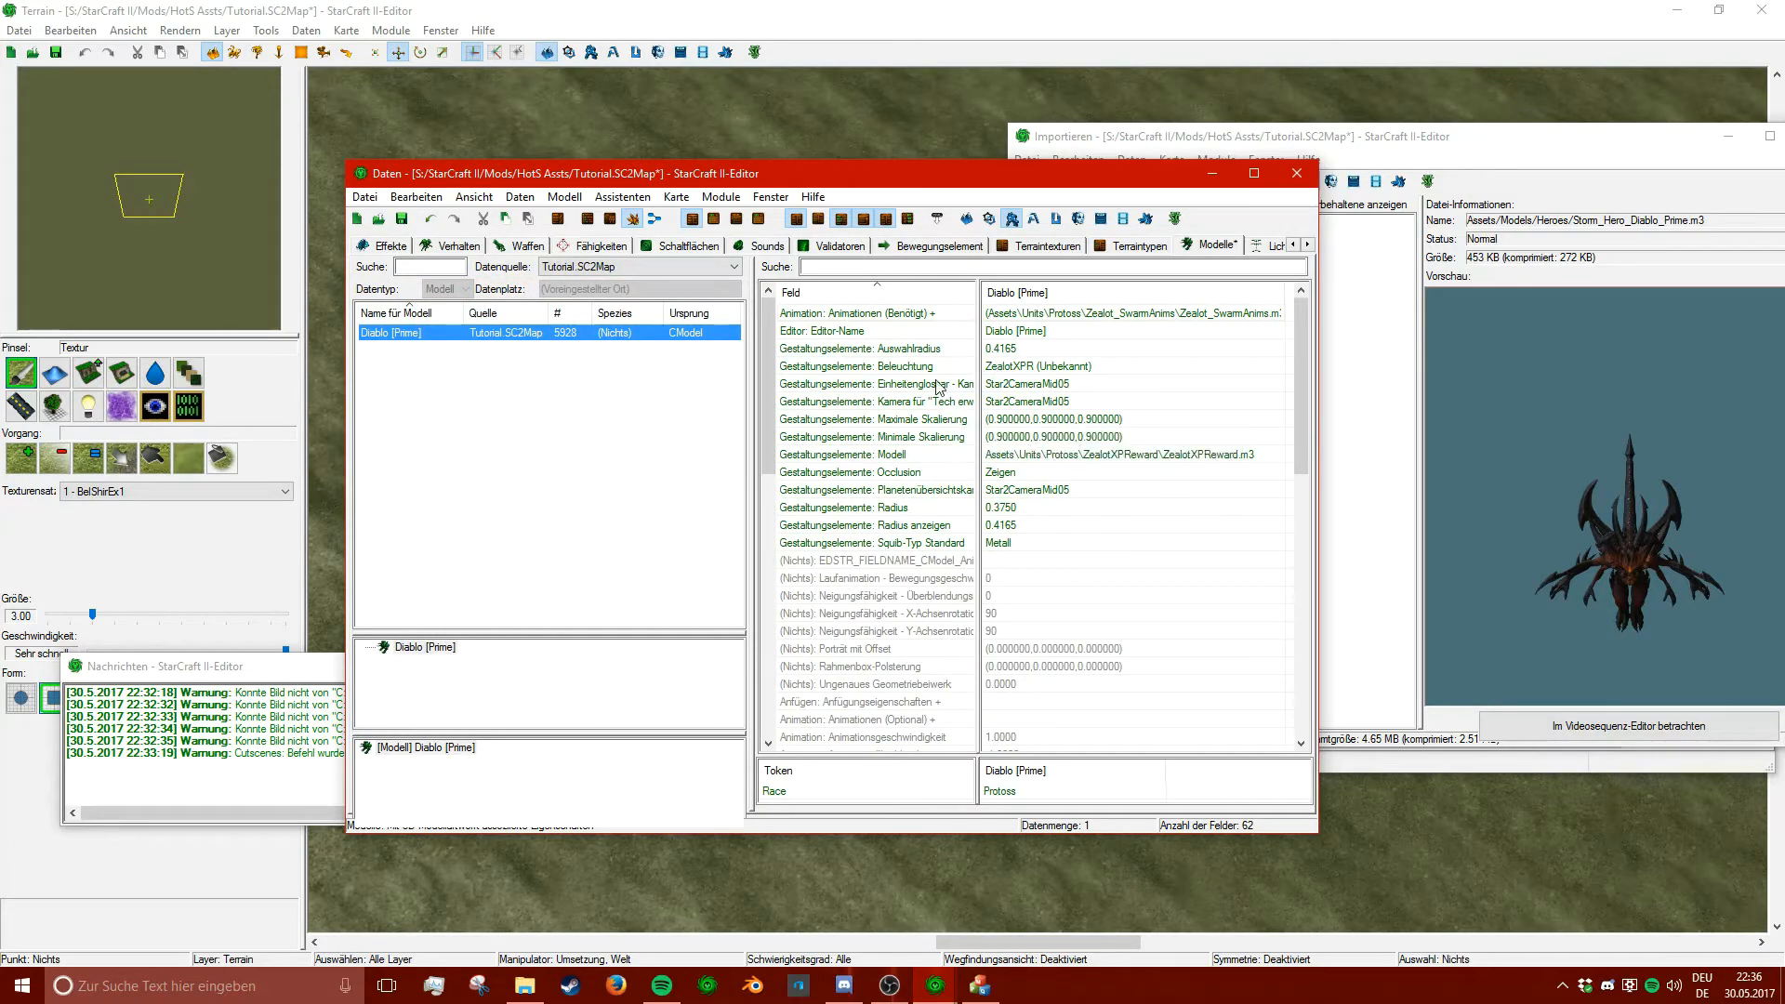
- Set the Diablo [Prime] entry's model file to Storm_Hero_Diablo_Prime.m3, found by searching the archive for diab
click(1015, 438)
click(1003, 459)
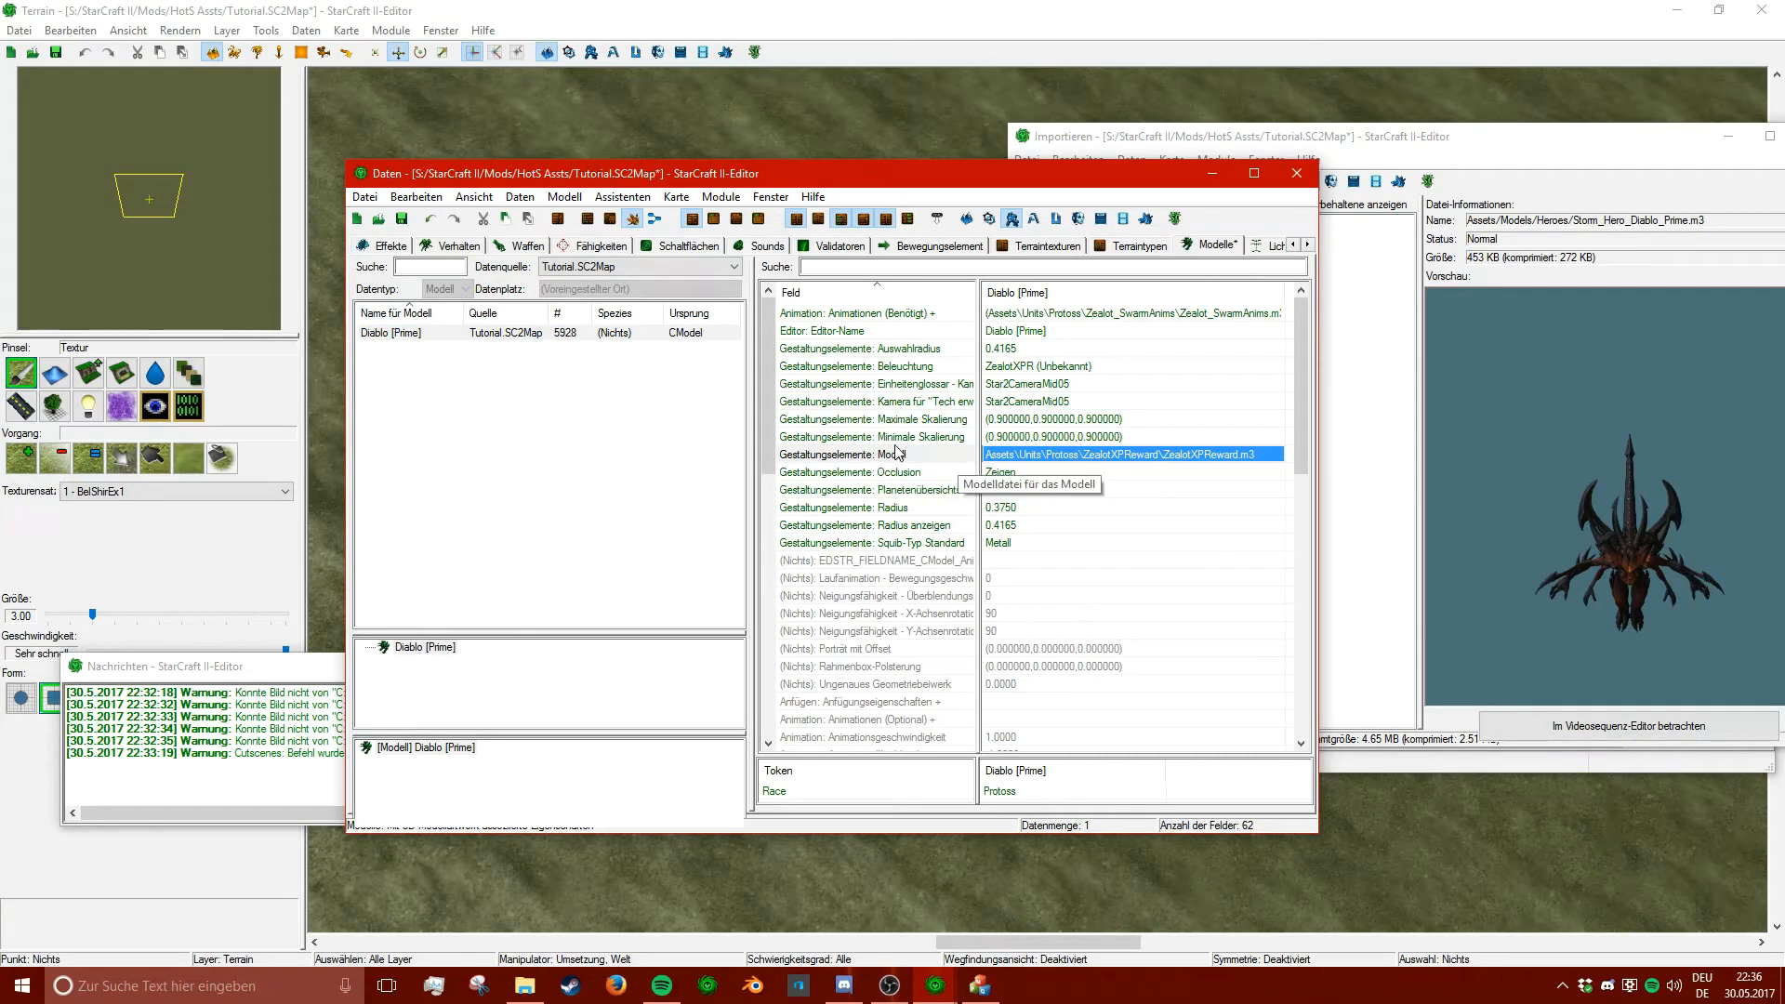
double_click(1139, 462)
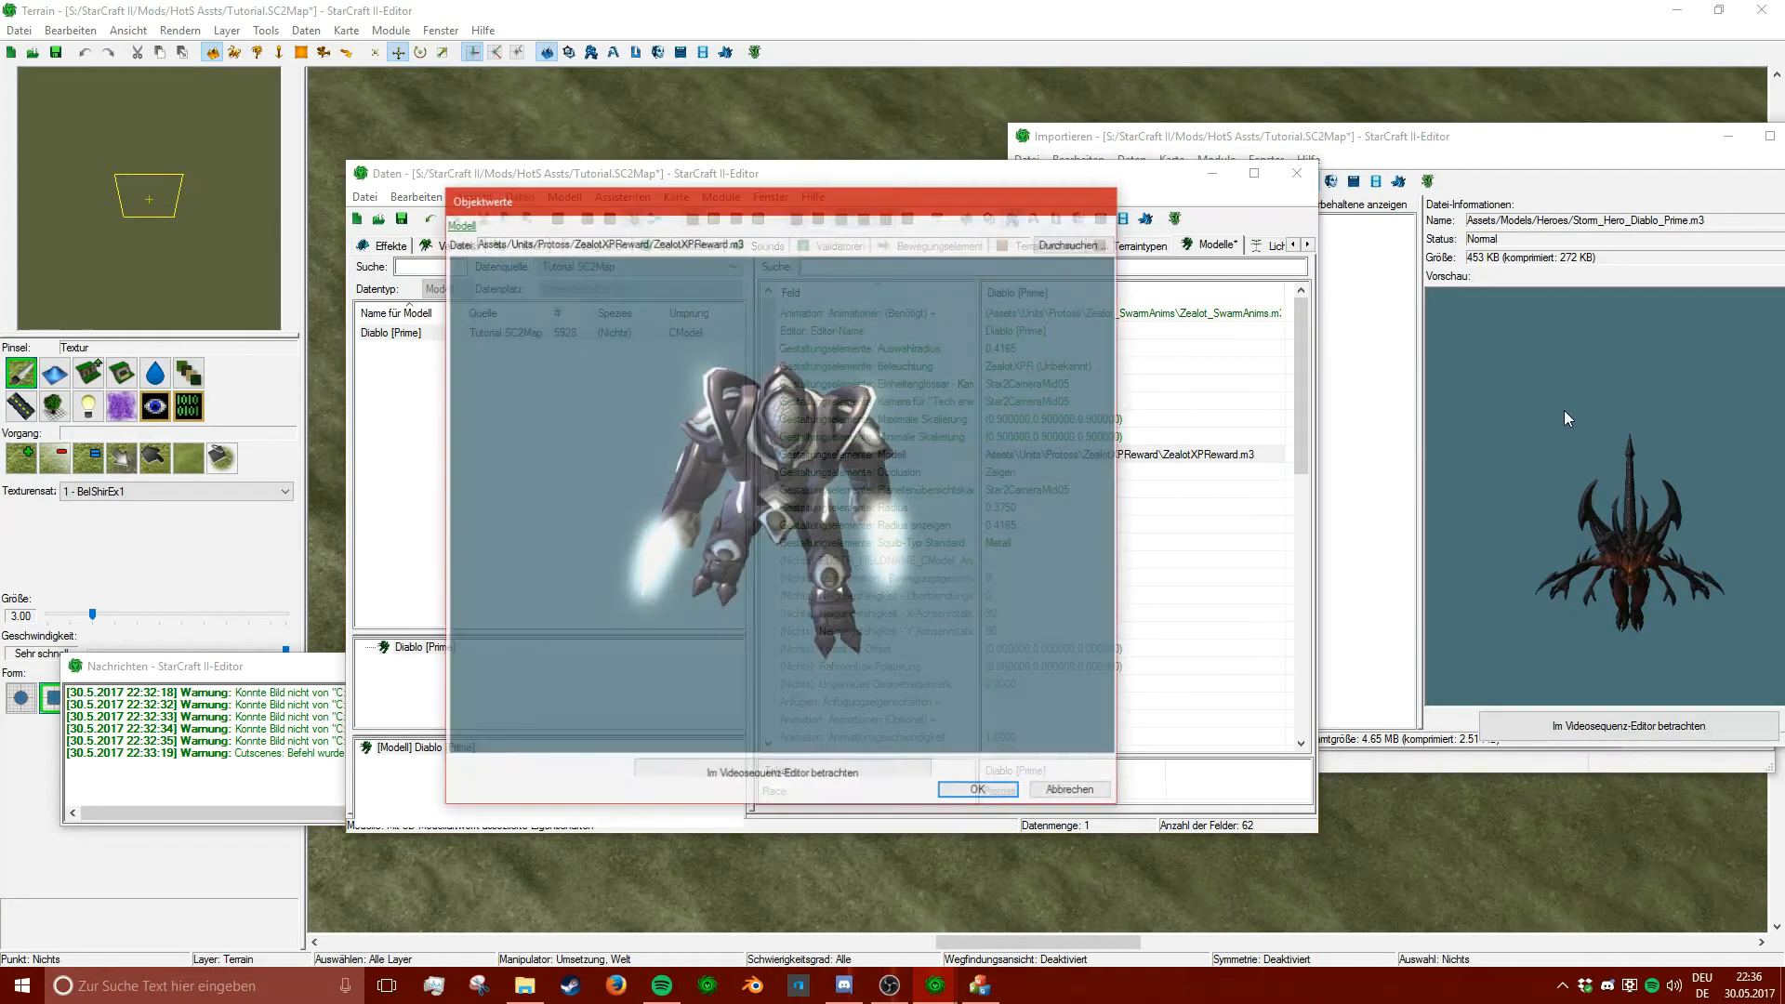
drag(838, 466, 1033, 307)
click(1075, 242)
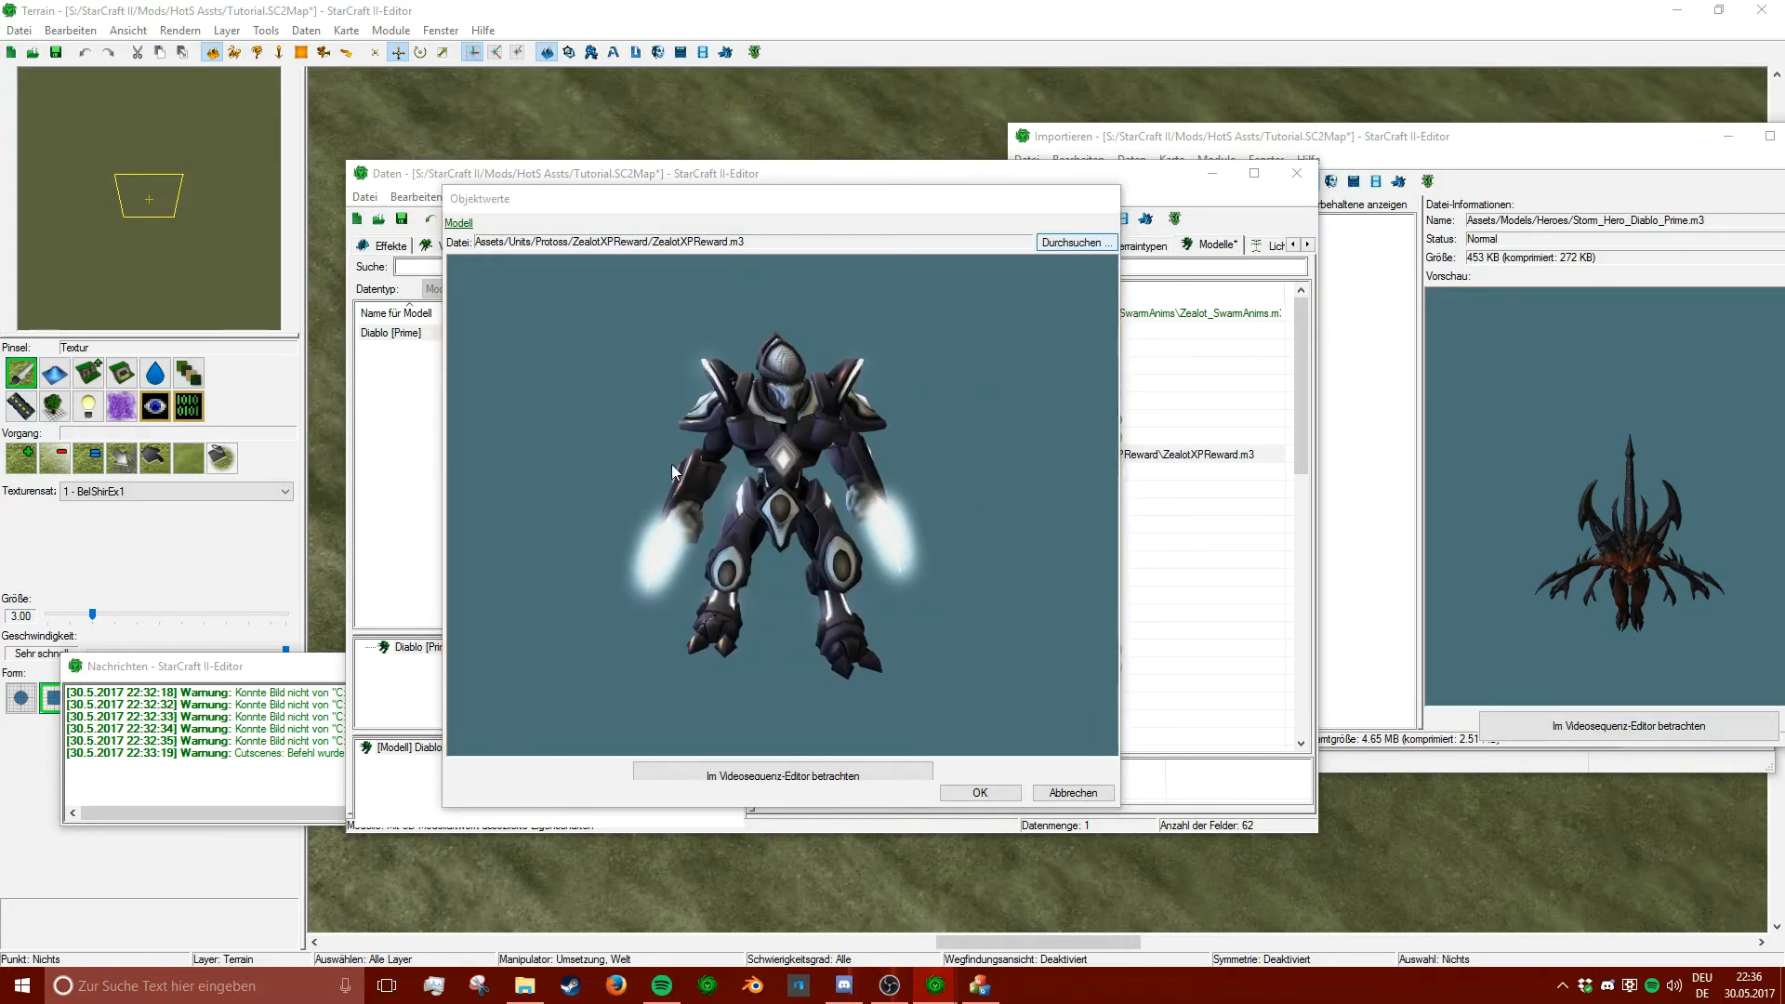
click(609, 465)
text(diabo)
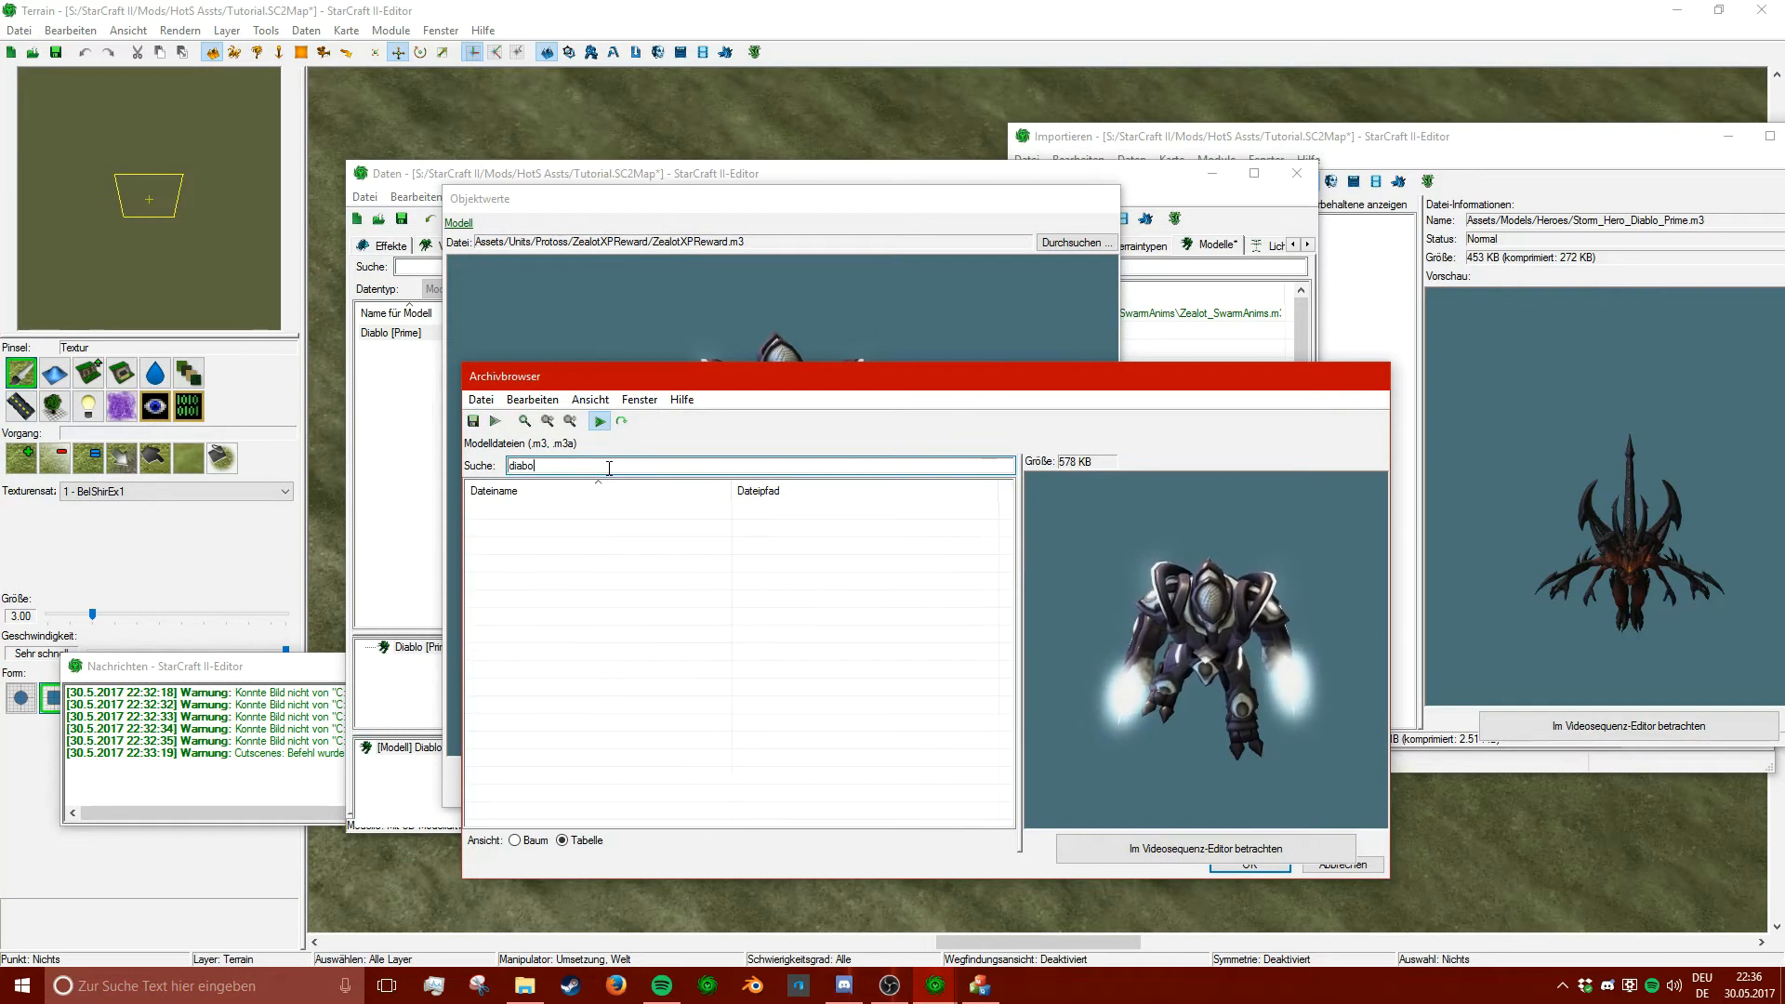
key(BackSpace)
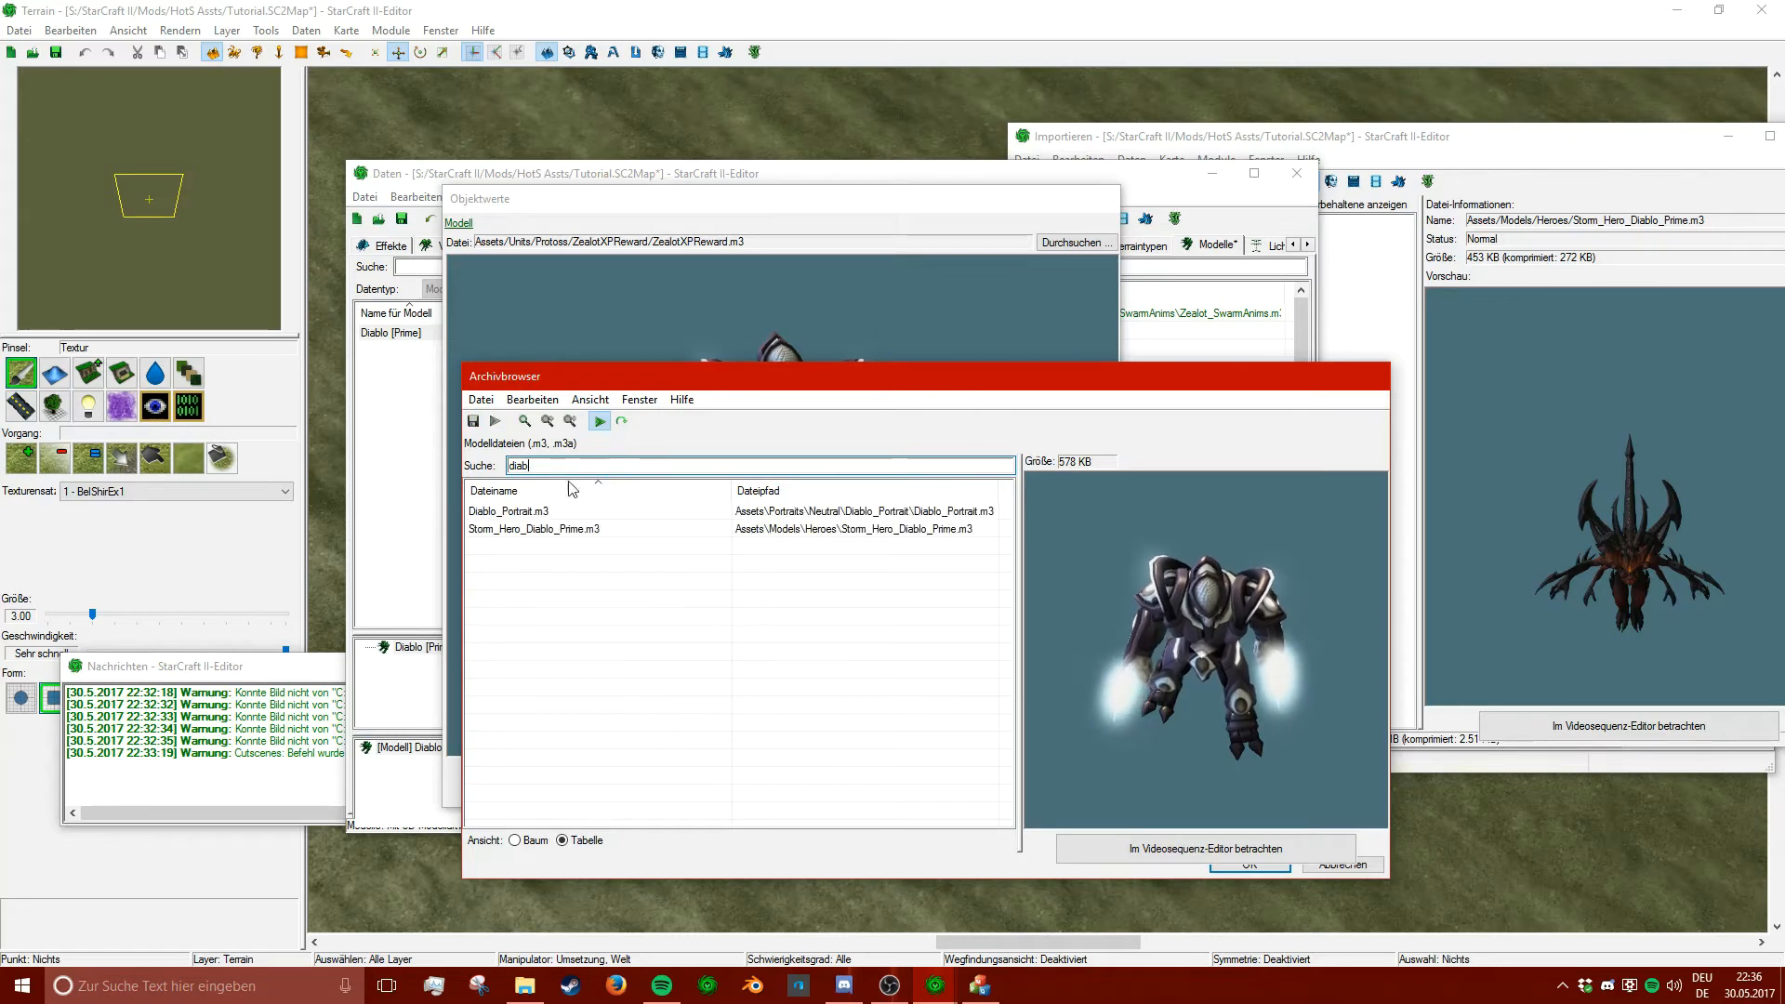
double_click(531, 530)
drag(794, 493, 582, 453)
click(980, 792)
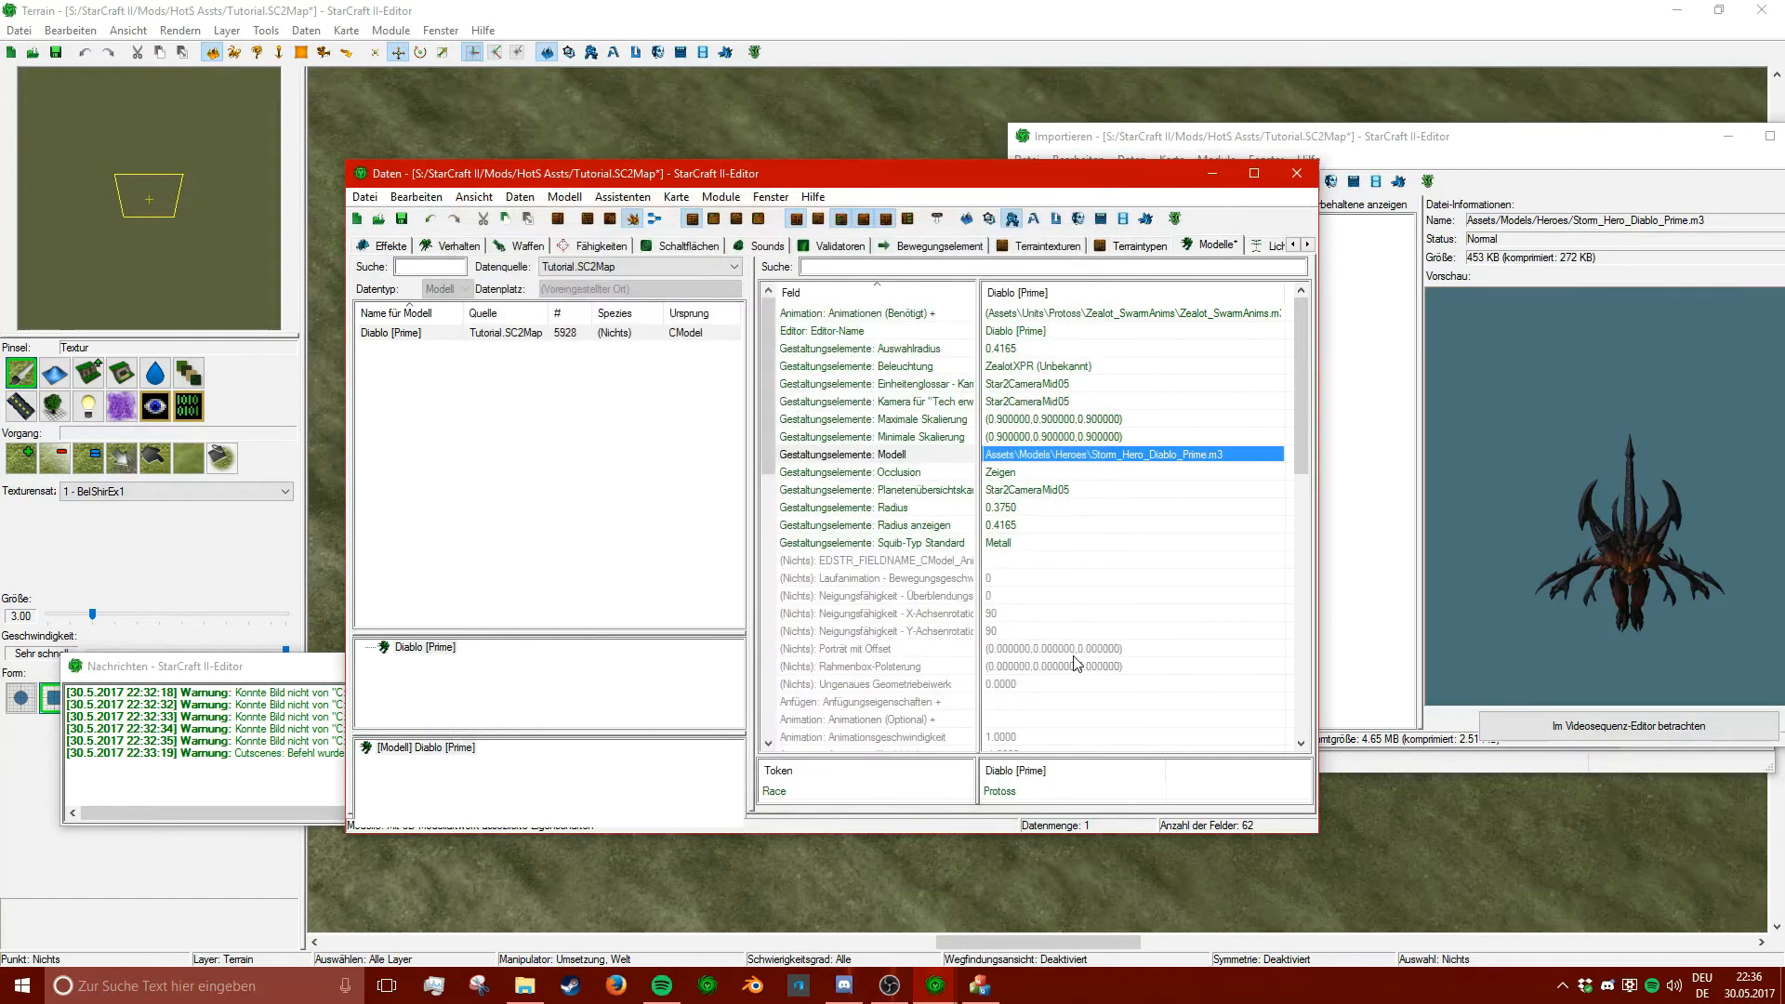
- Review the model entry's maximum scaling, occlusion, display radius and squib type fields, and save the map
click(1123, 420)
click(1093, 472)
click(1088, 524)
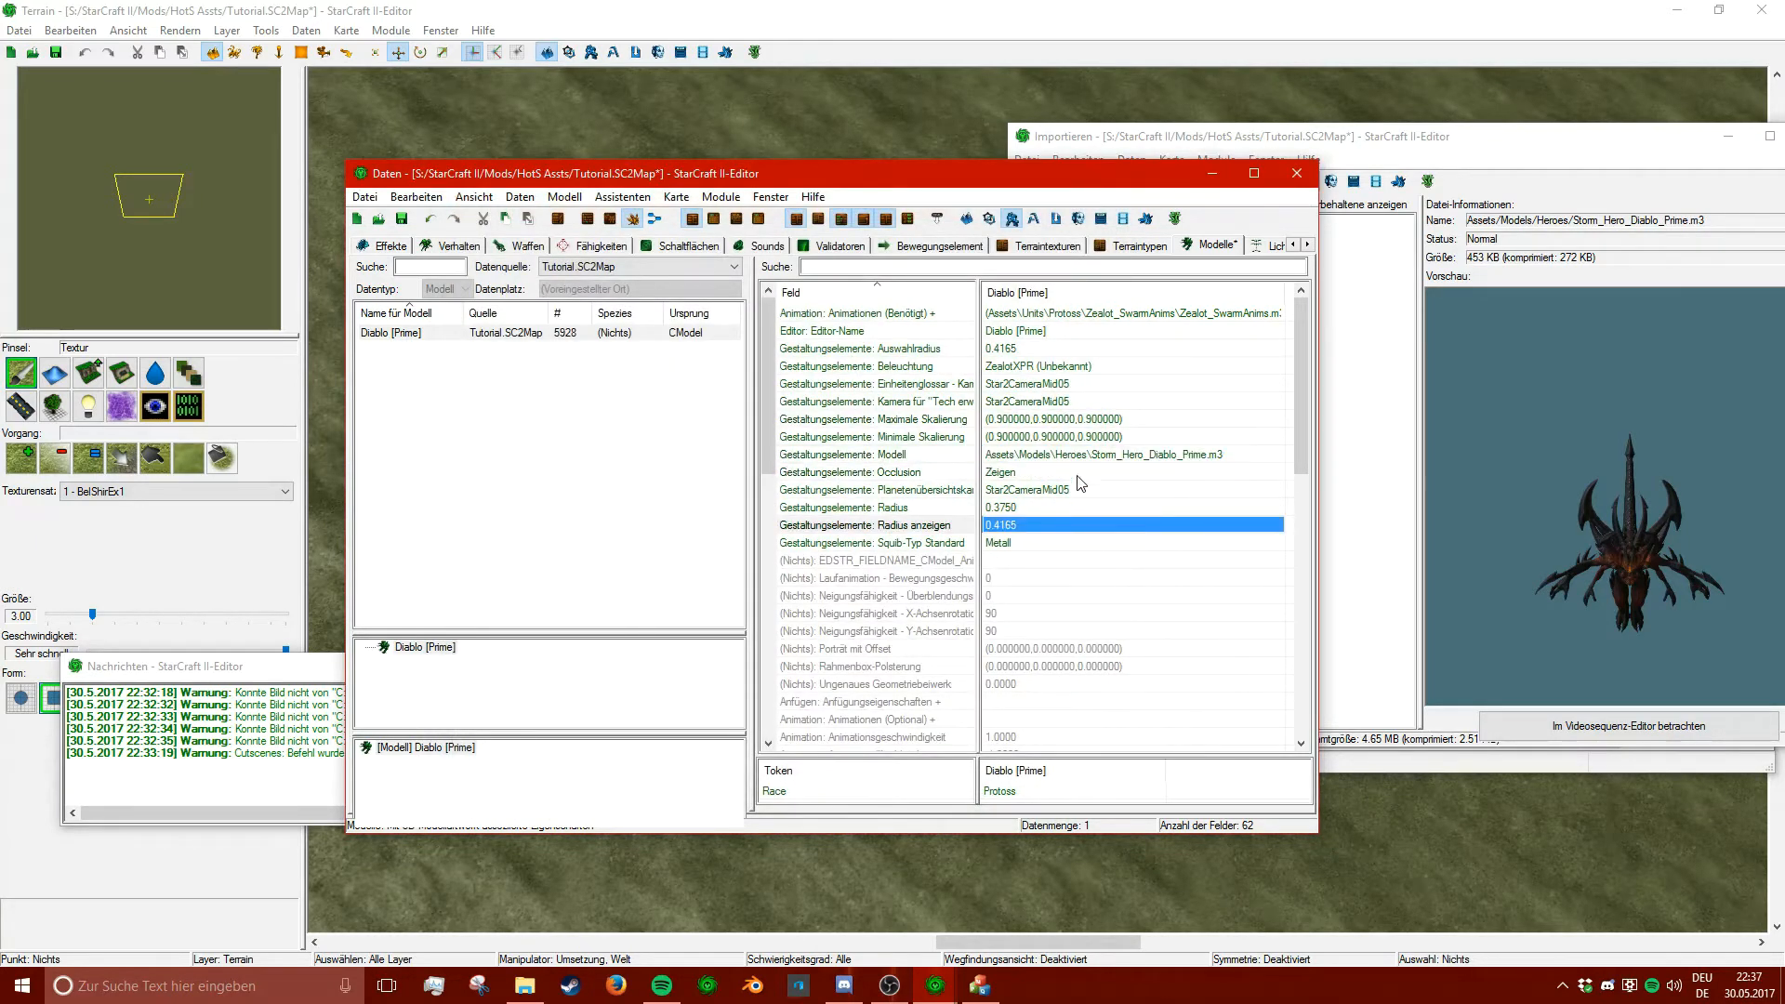
click(1091, 455)
click(1011, 544)
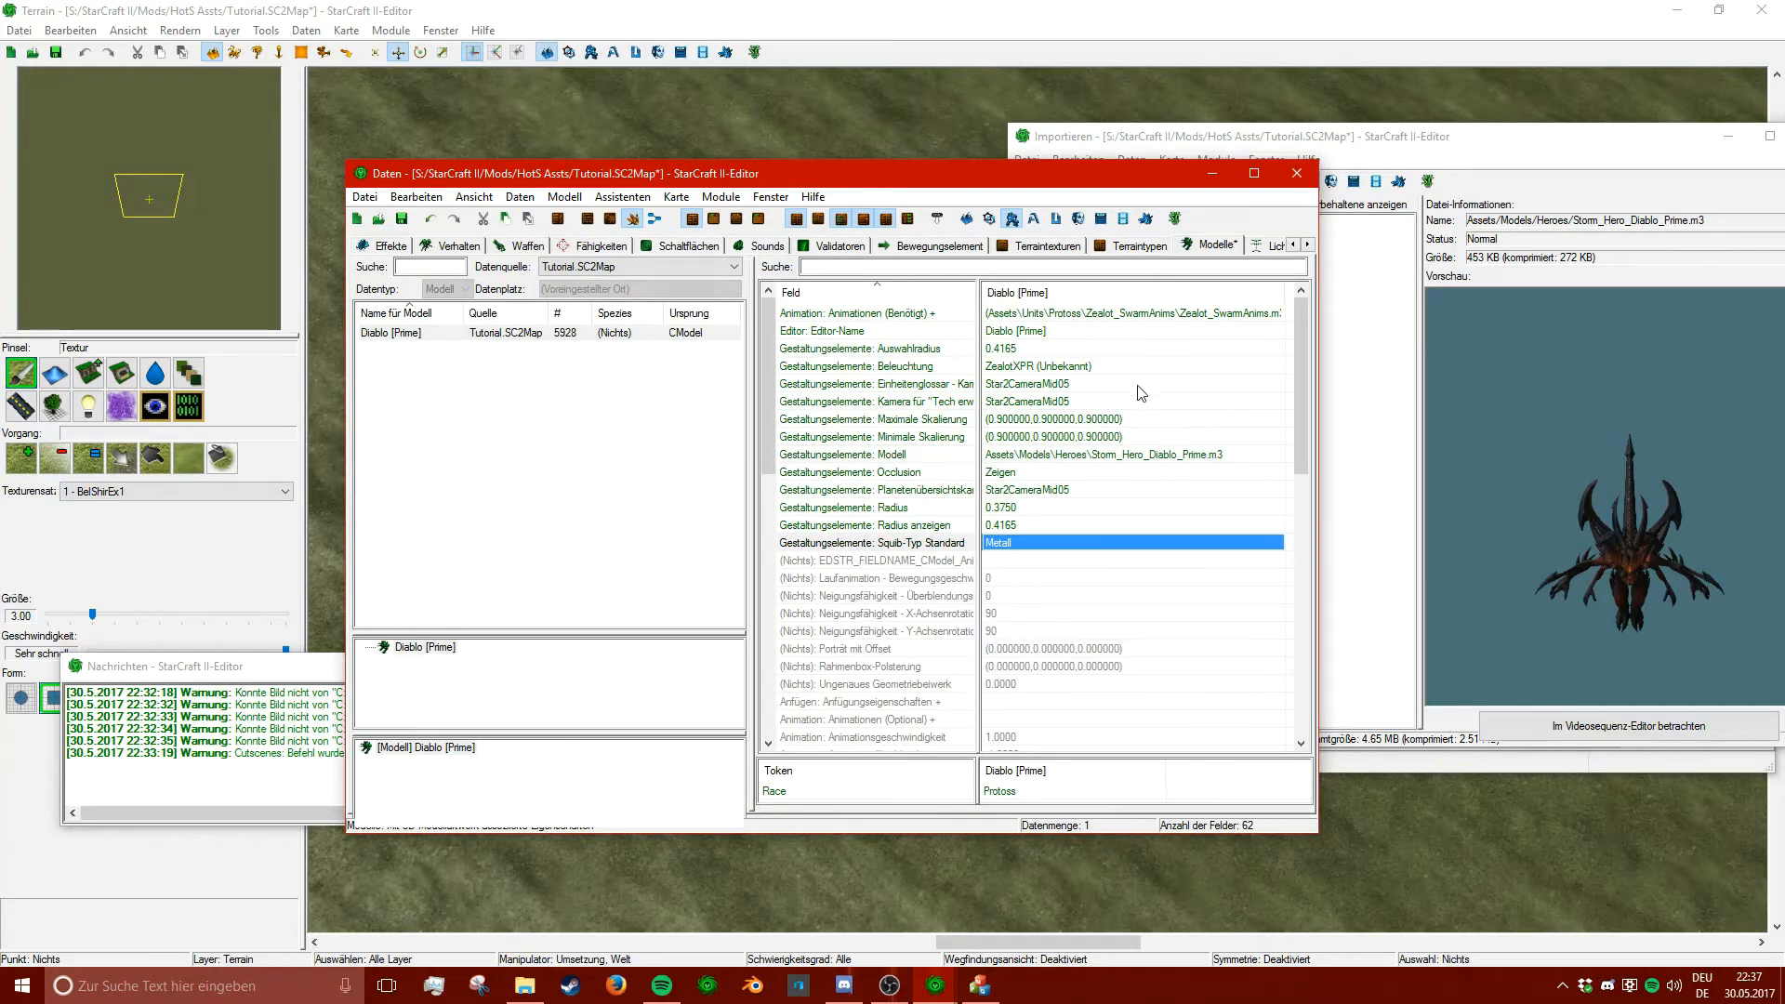
click(1110, 455)
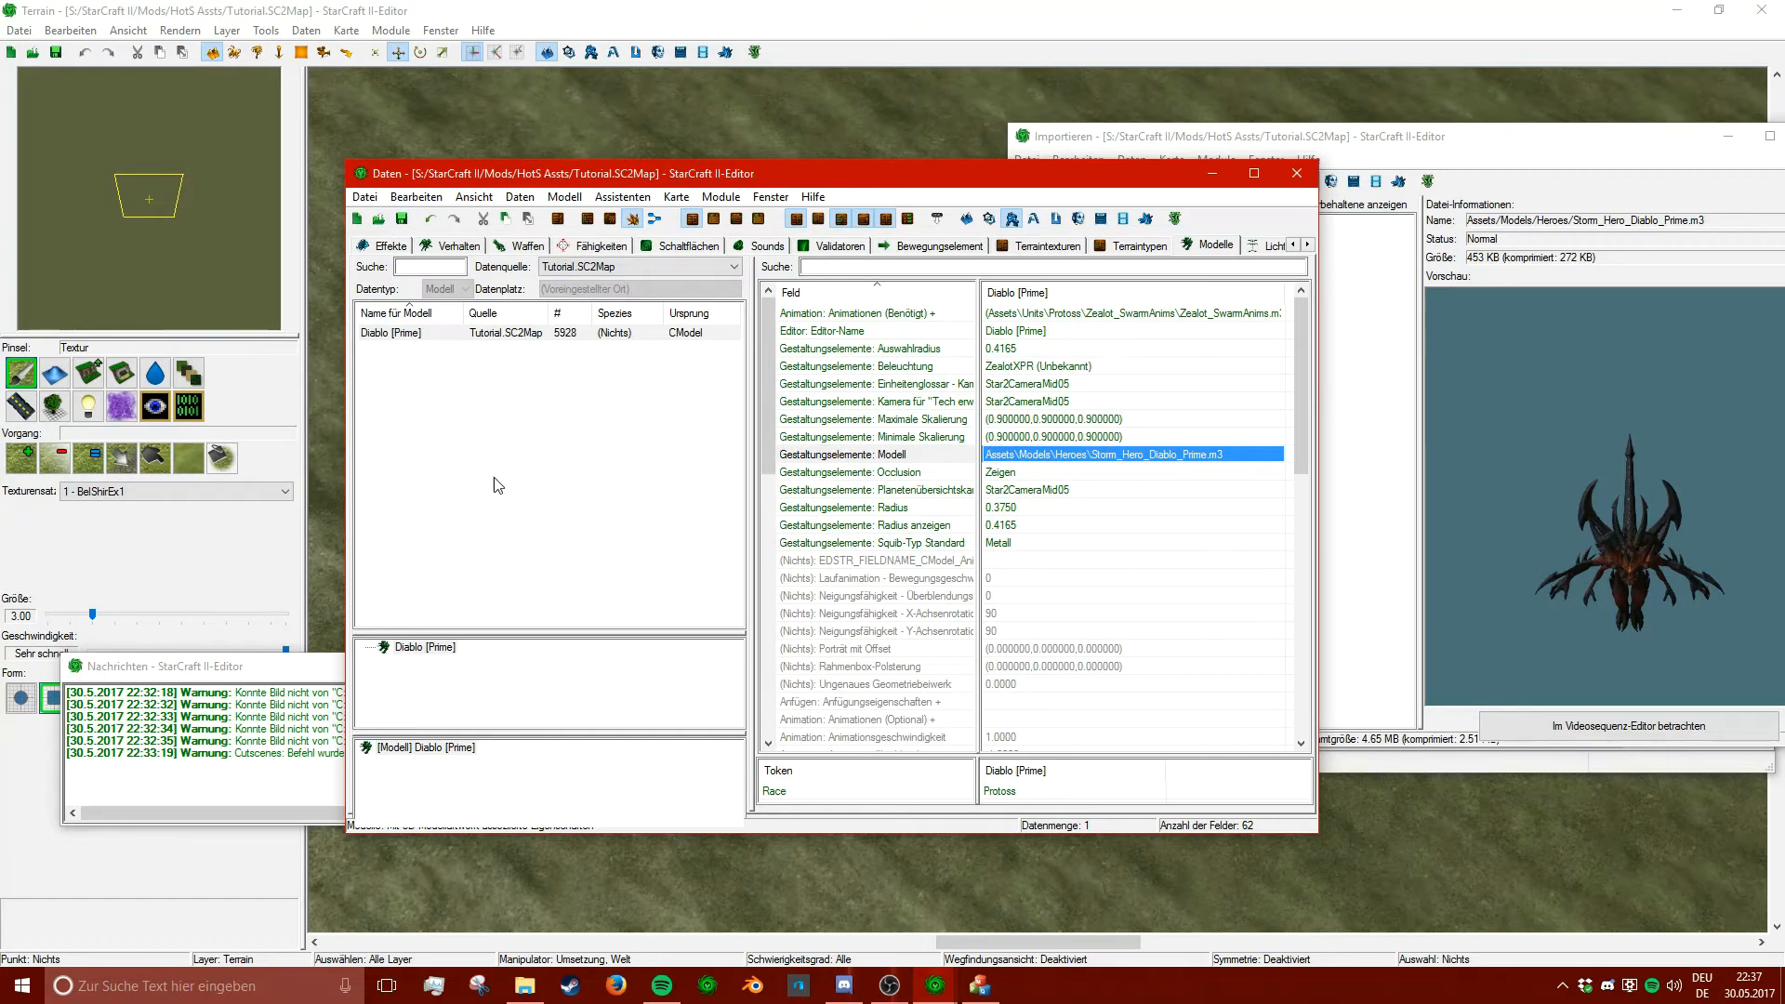
- Display the Akteure data type in the Data module
double_click(1293, 245)
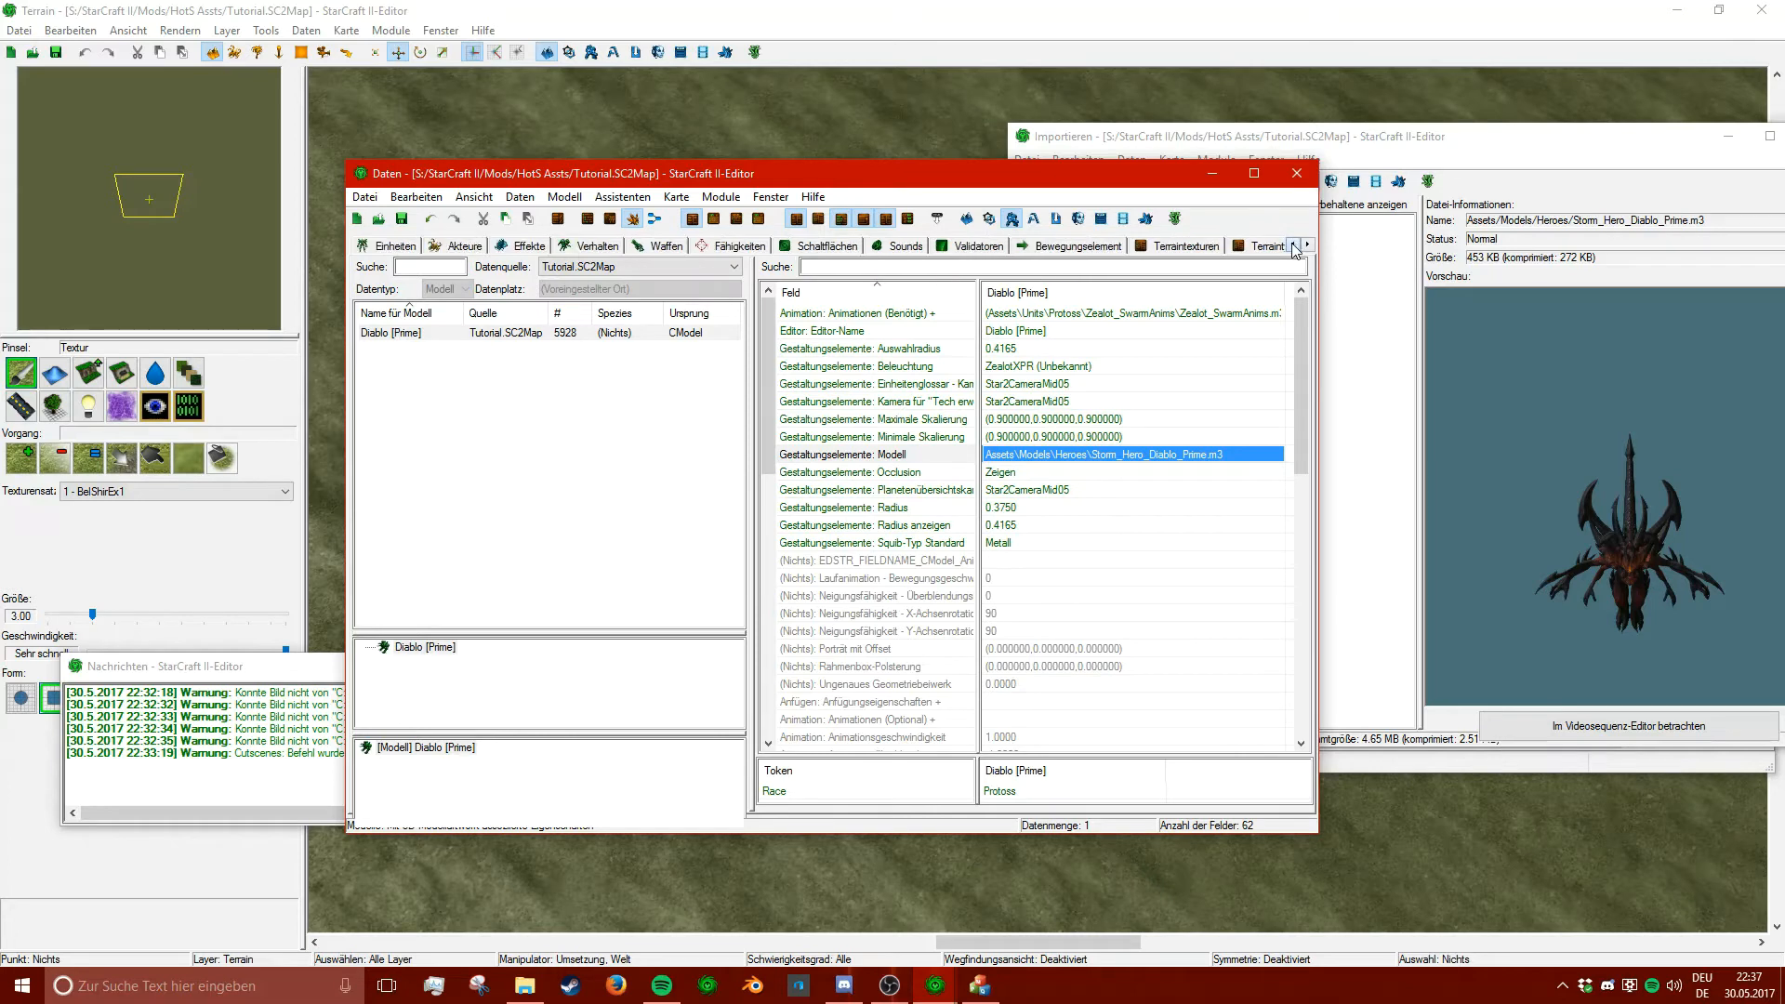
click(444, 247)
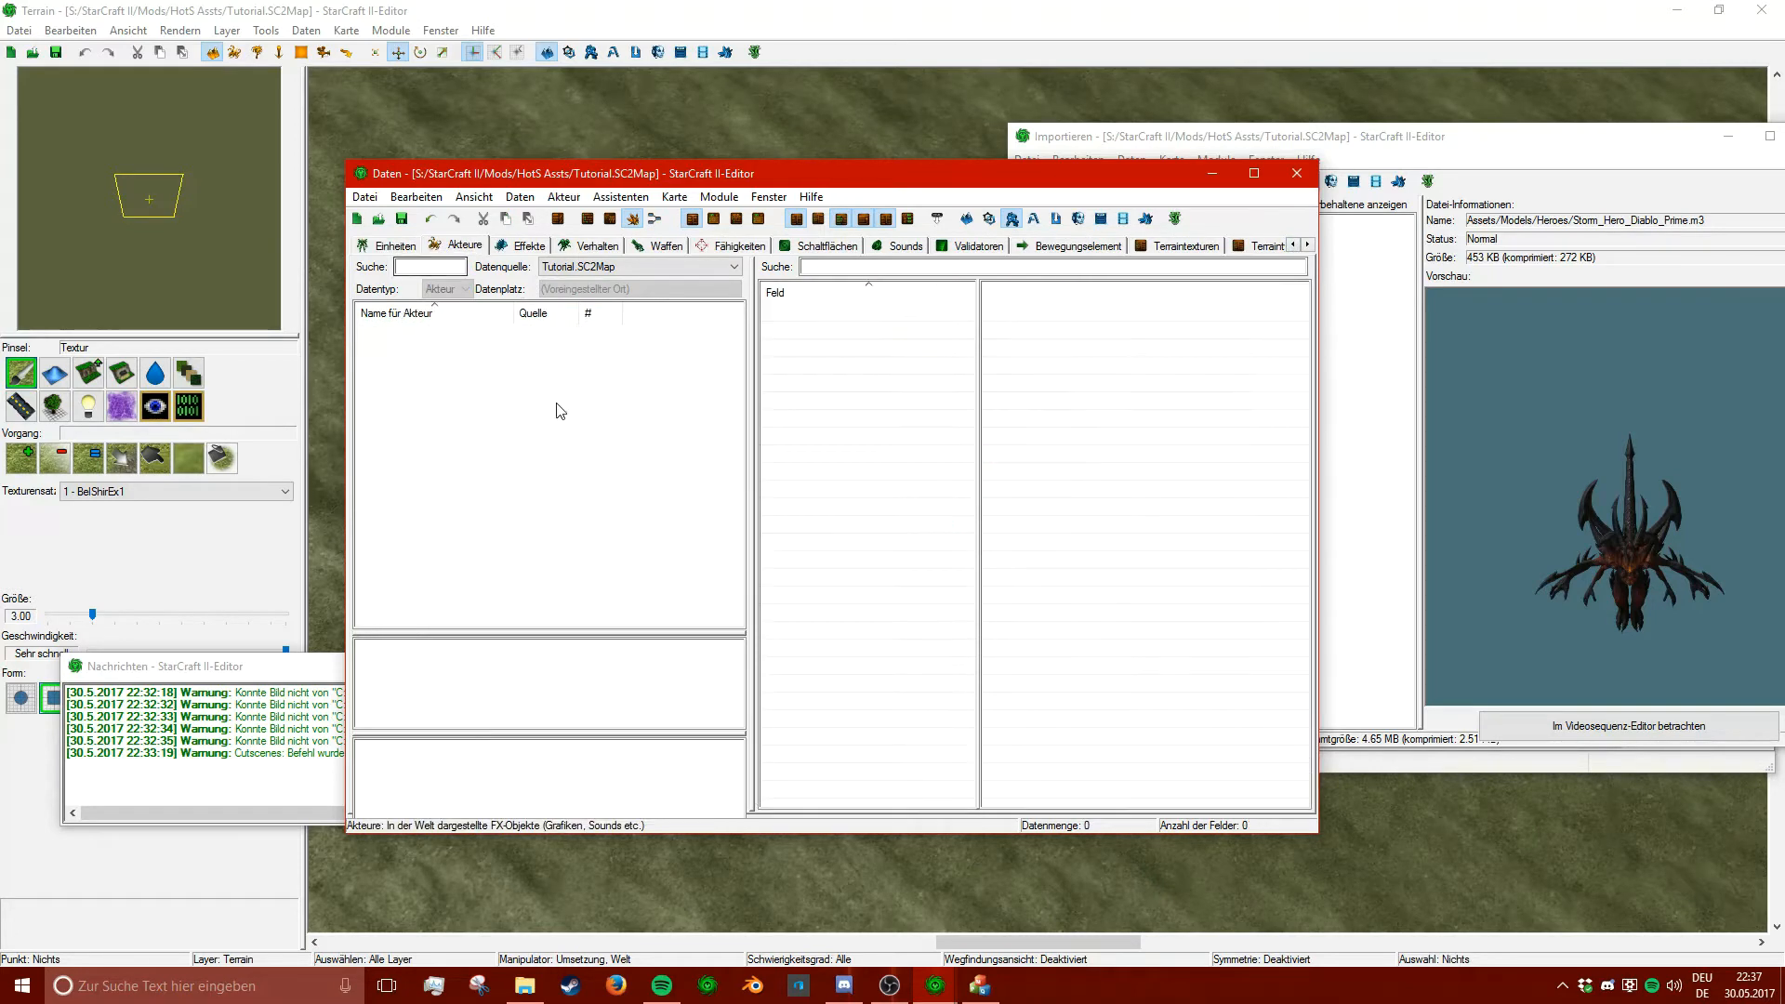
right_click(434, 412)
click(565, 414)
drag(579, 282, 767, 307)
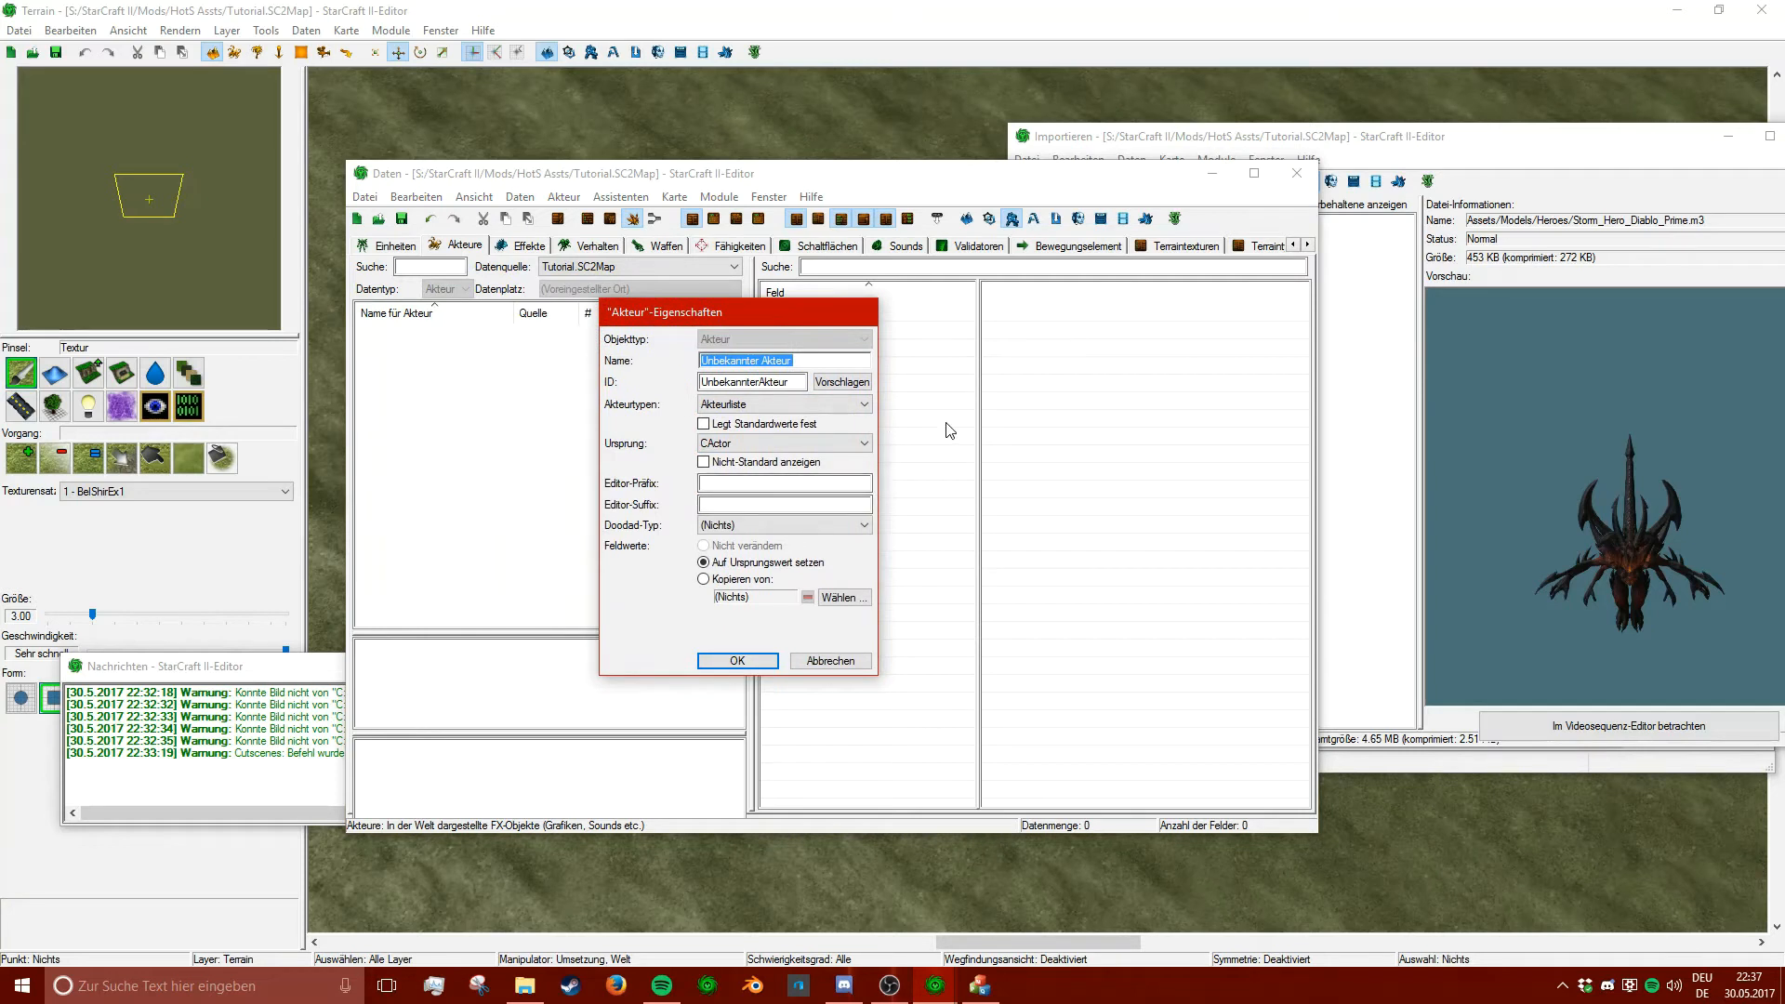
text(Diablo [Prime)
click(824, 383)
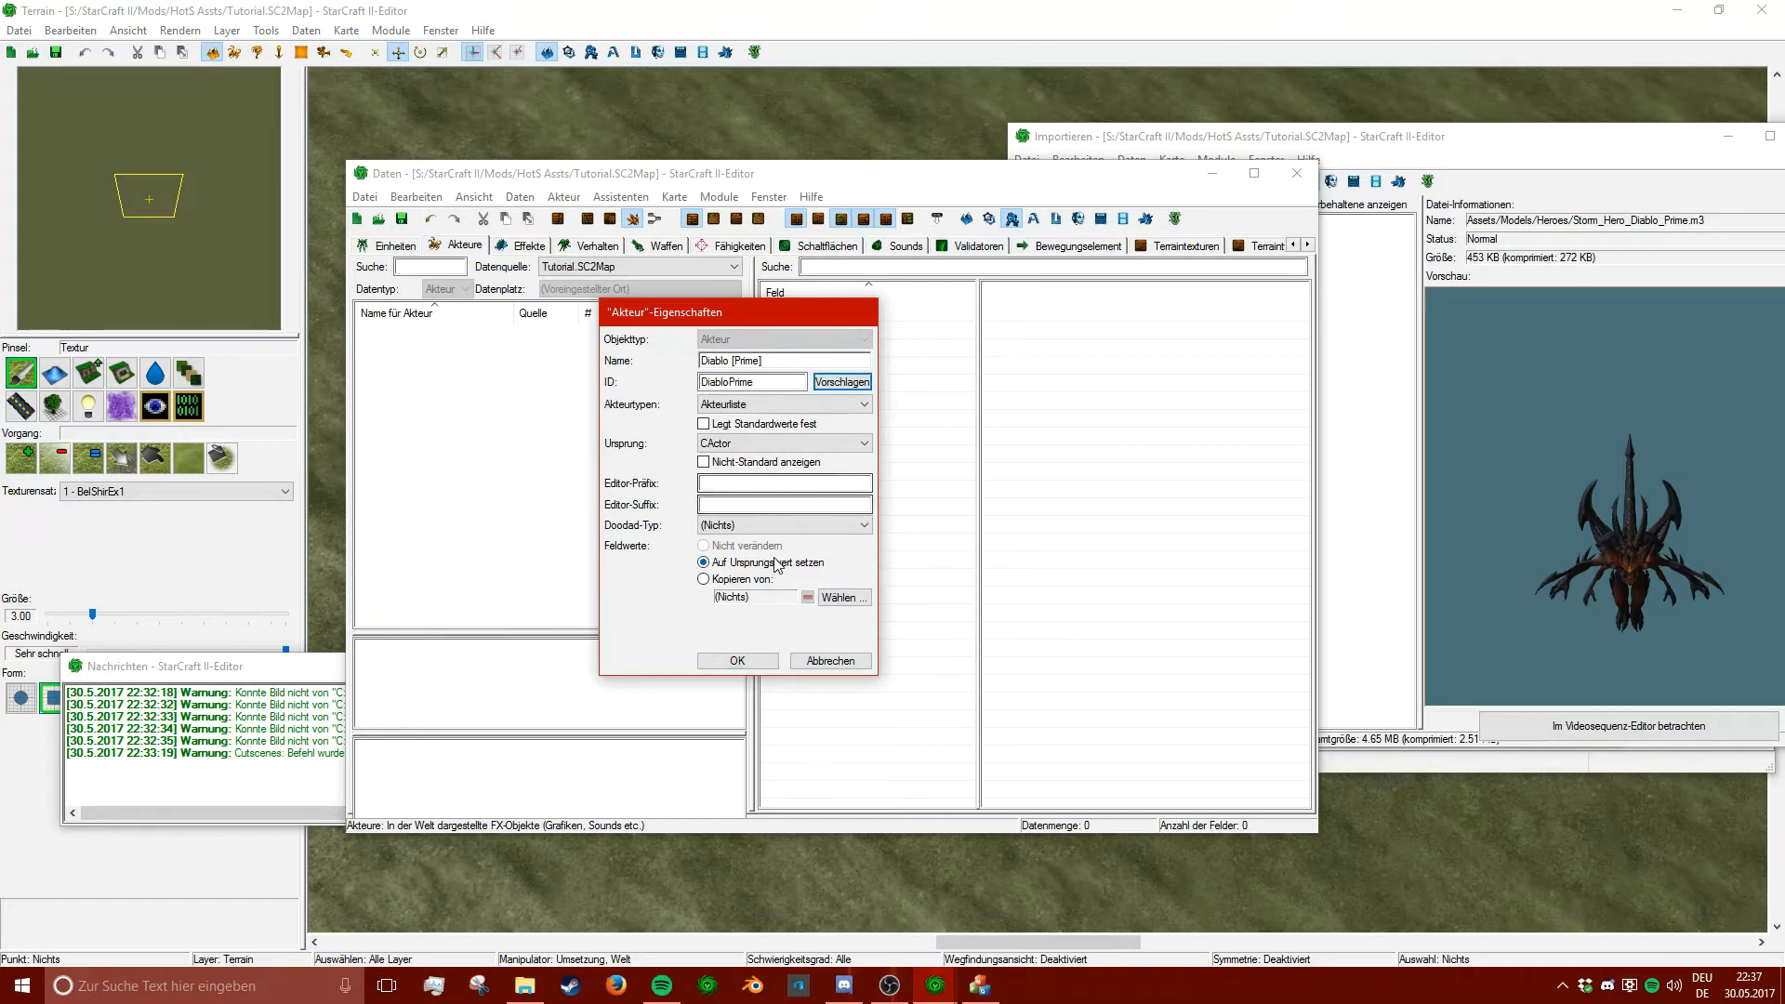
click(840, 597)
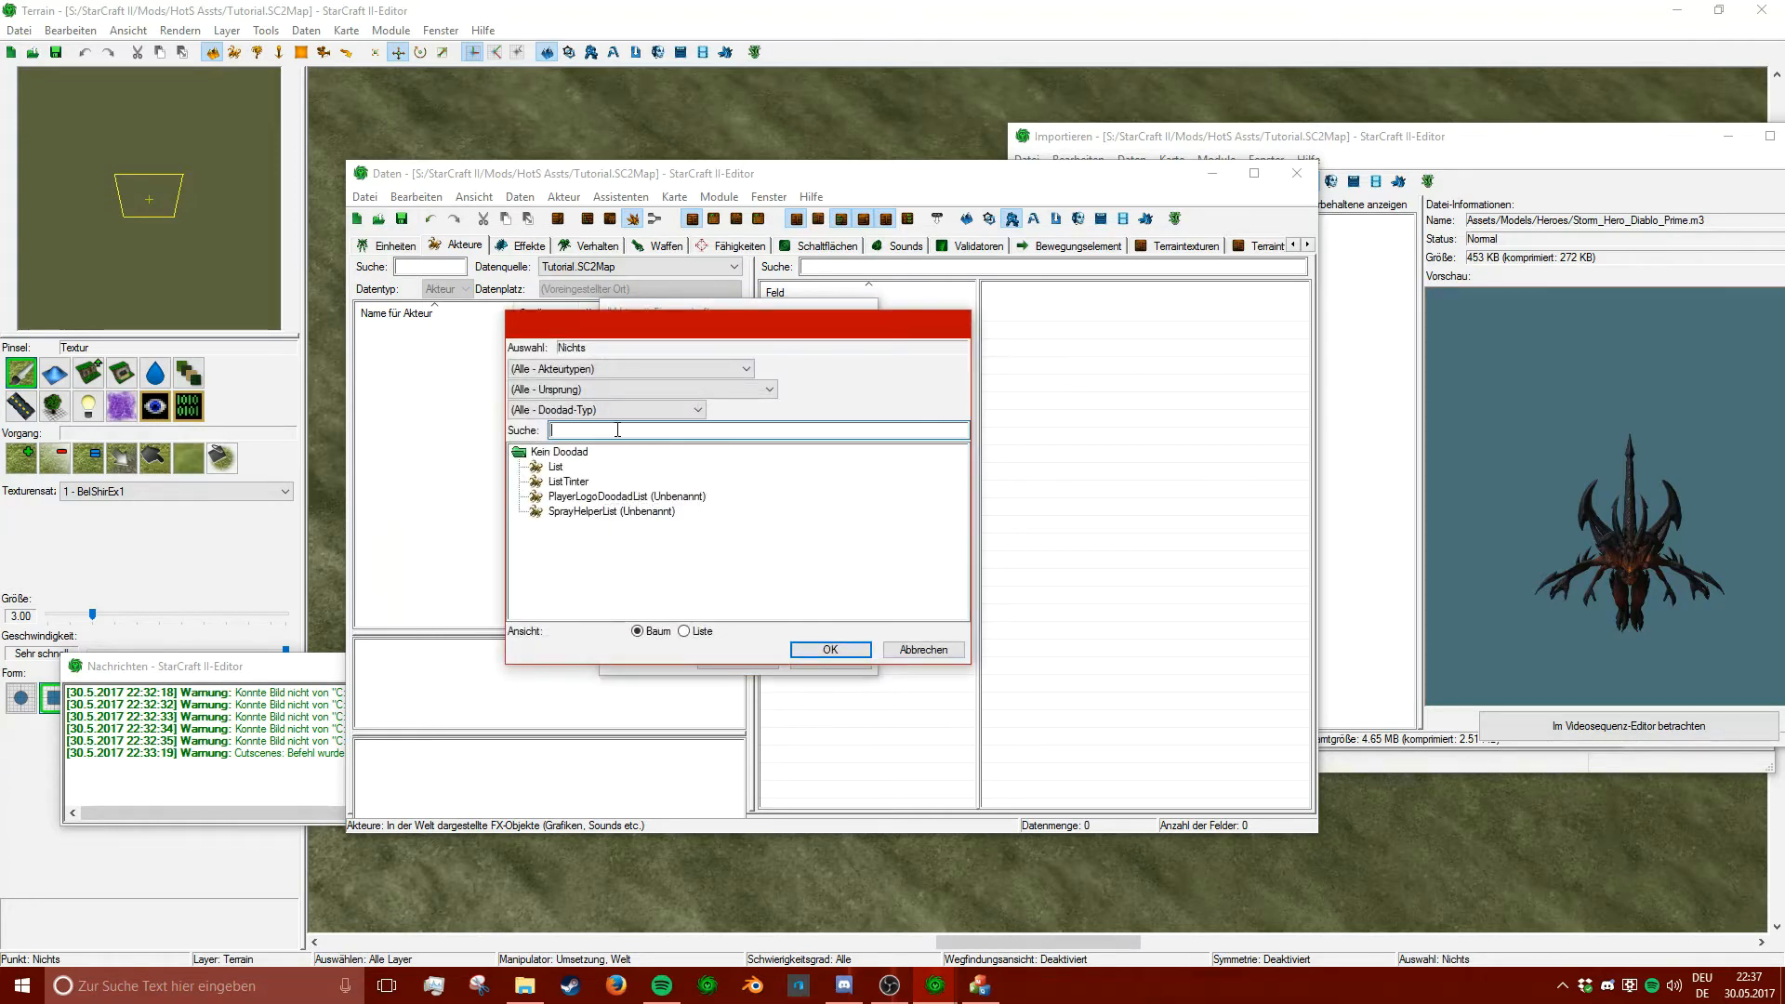
key(Escape)
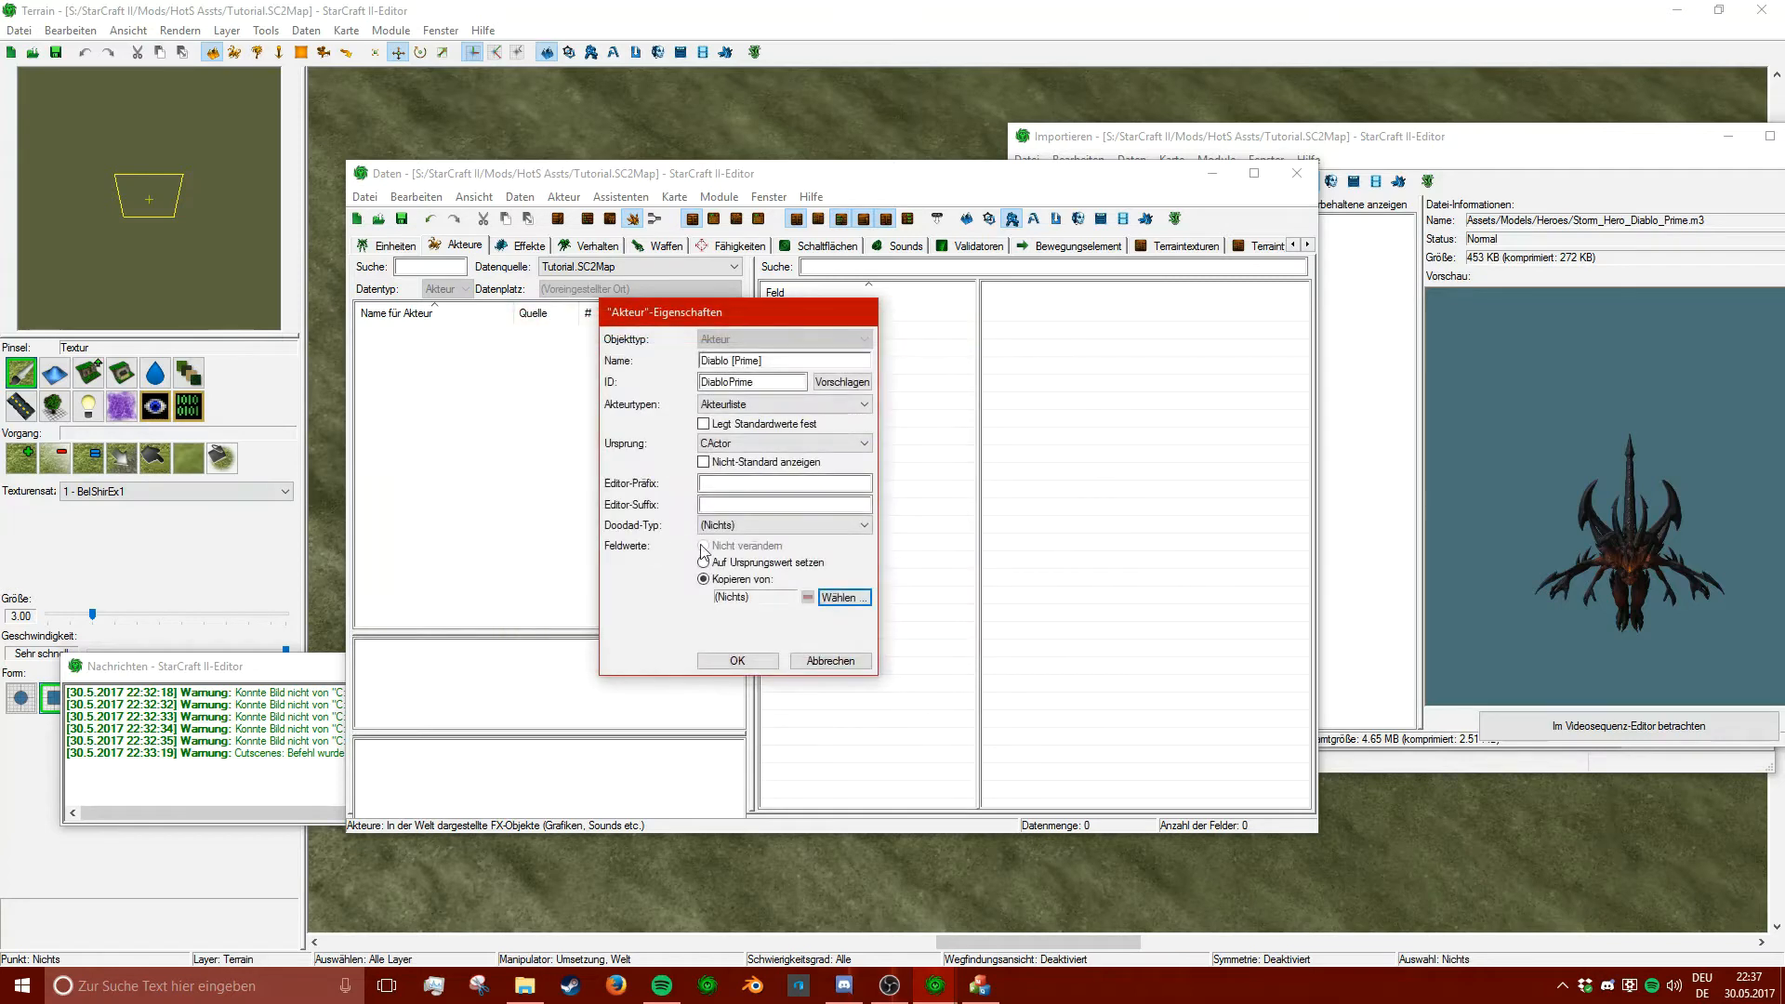
click(755, 406)
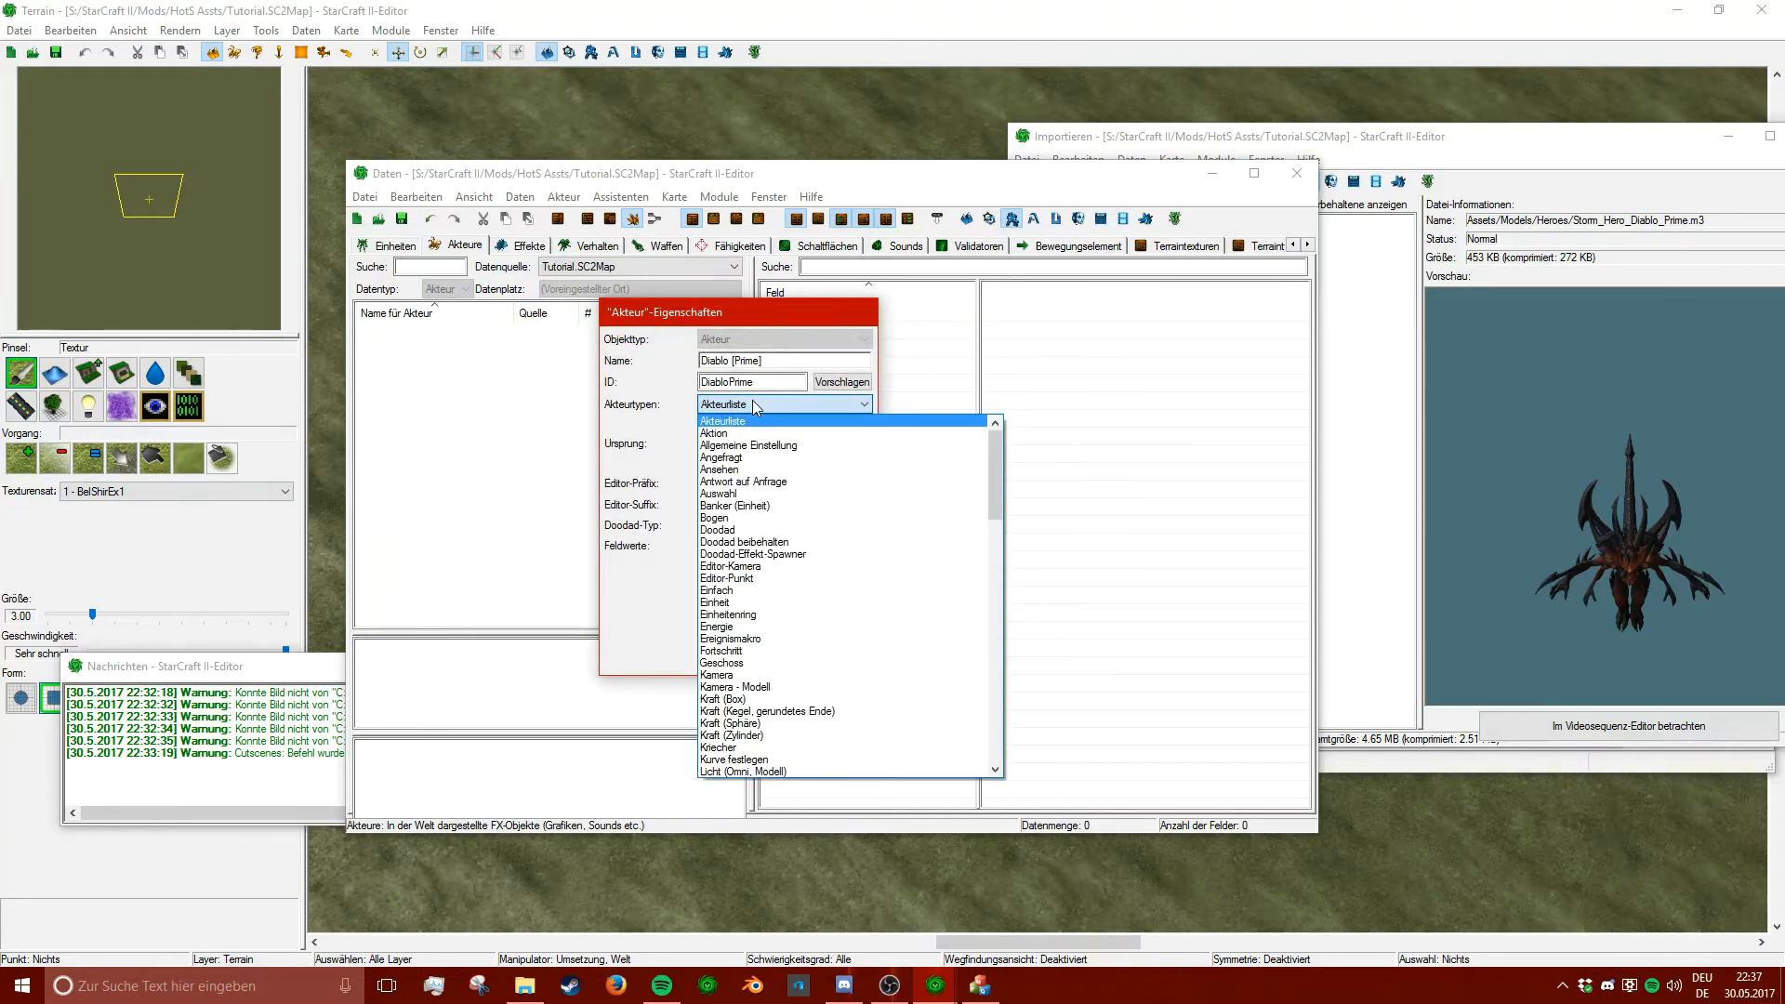
text(ei)
click(744, 445)
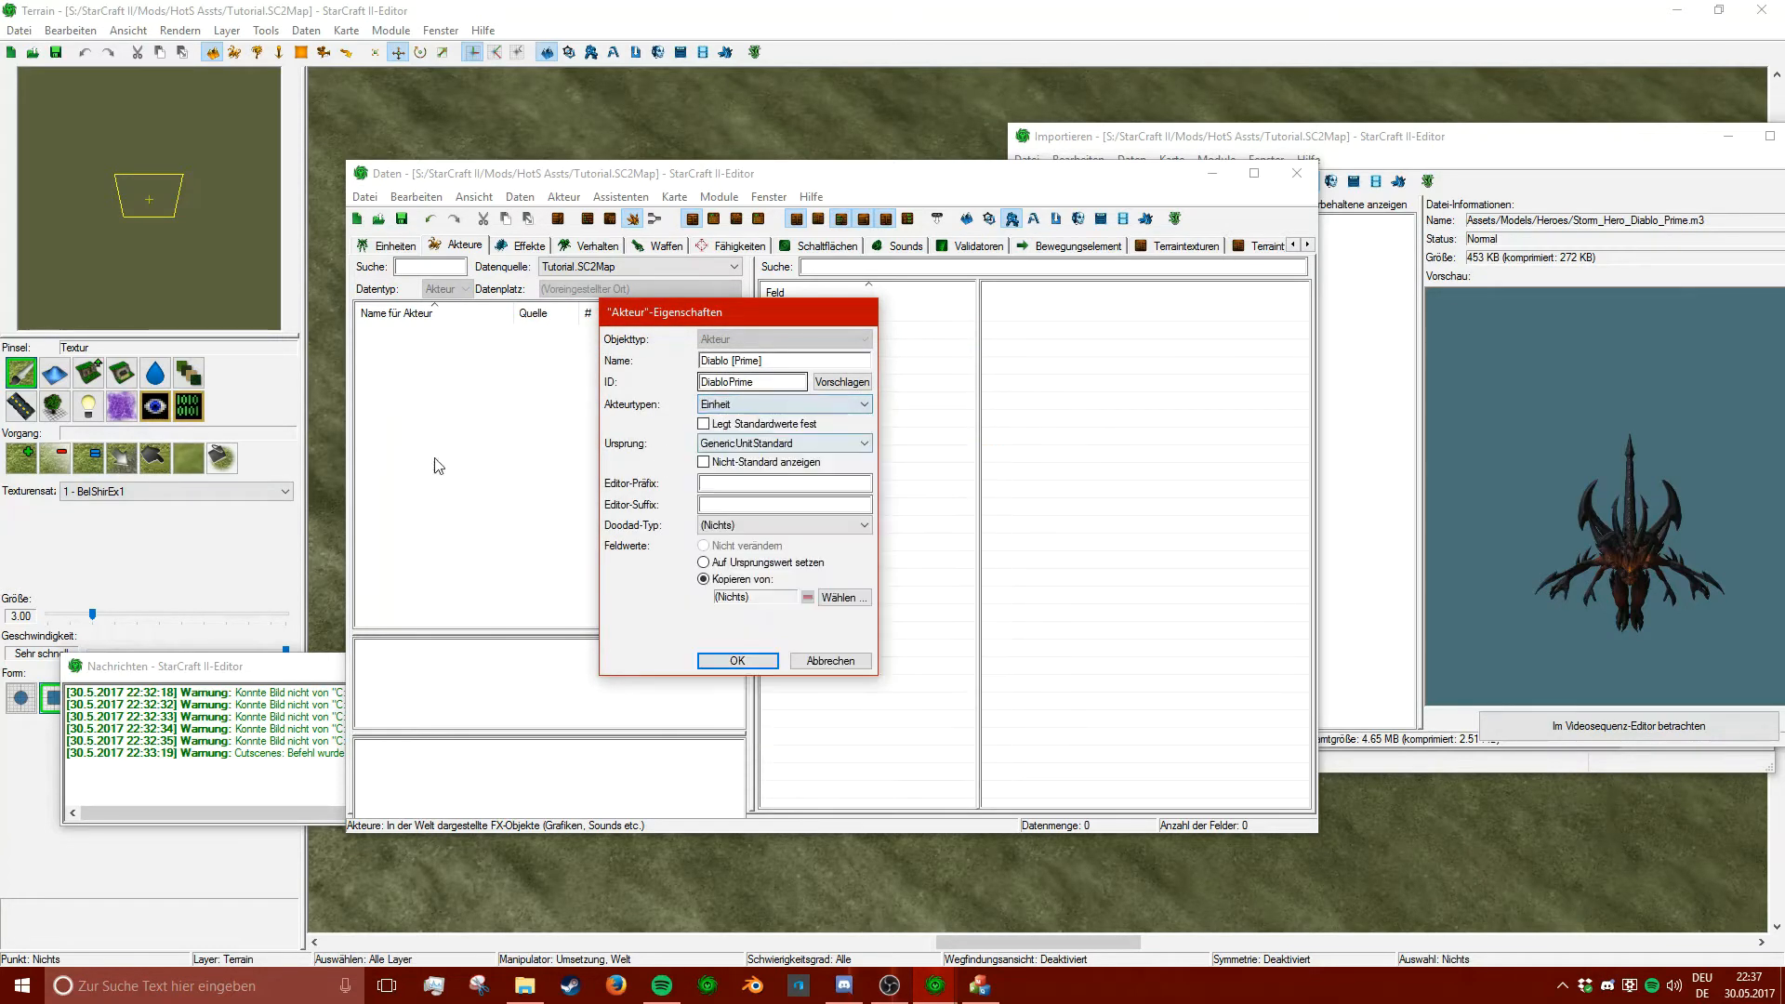
key(Escape)
right_click(496, 390)
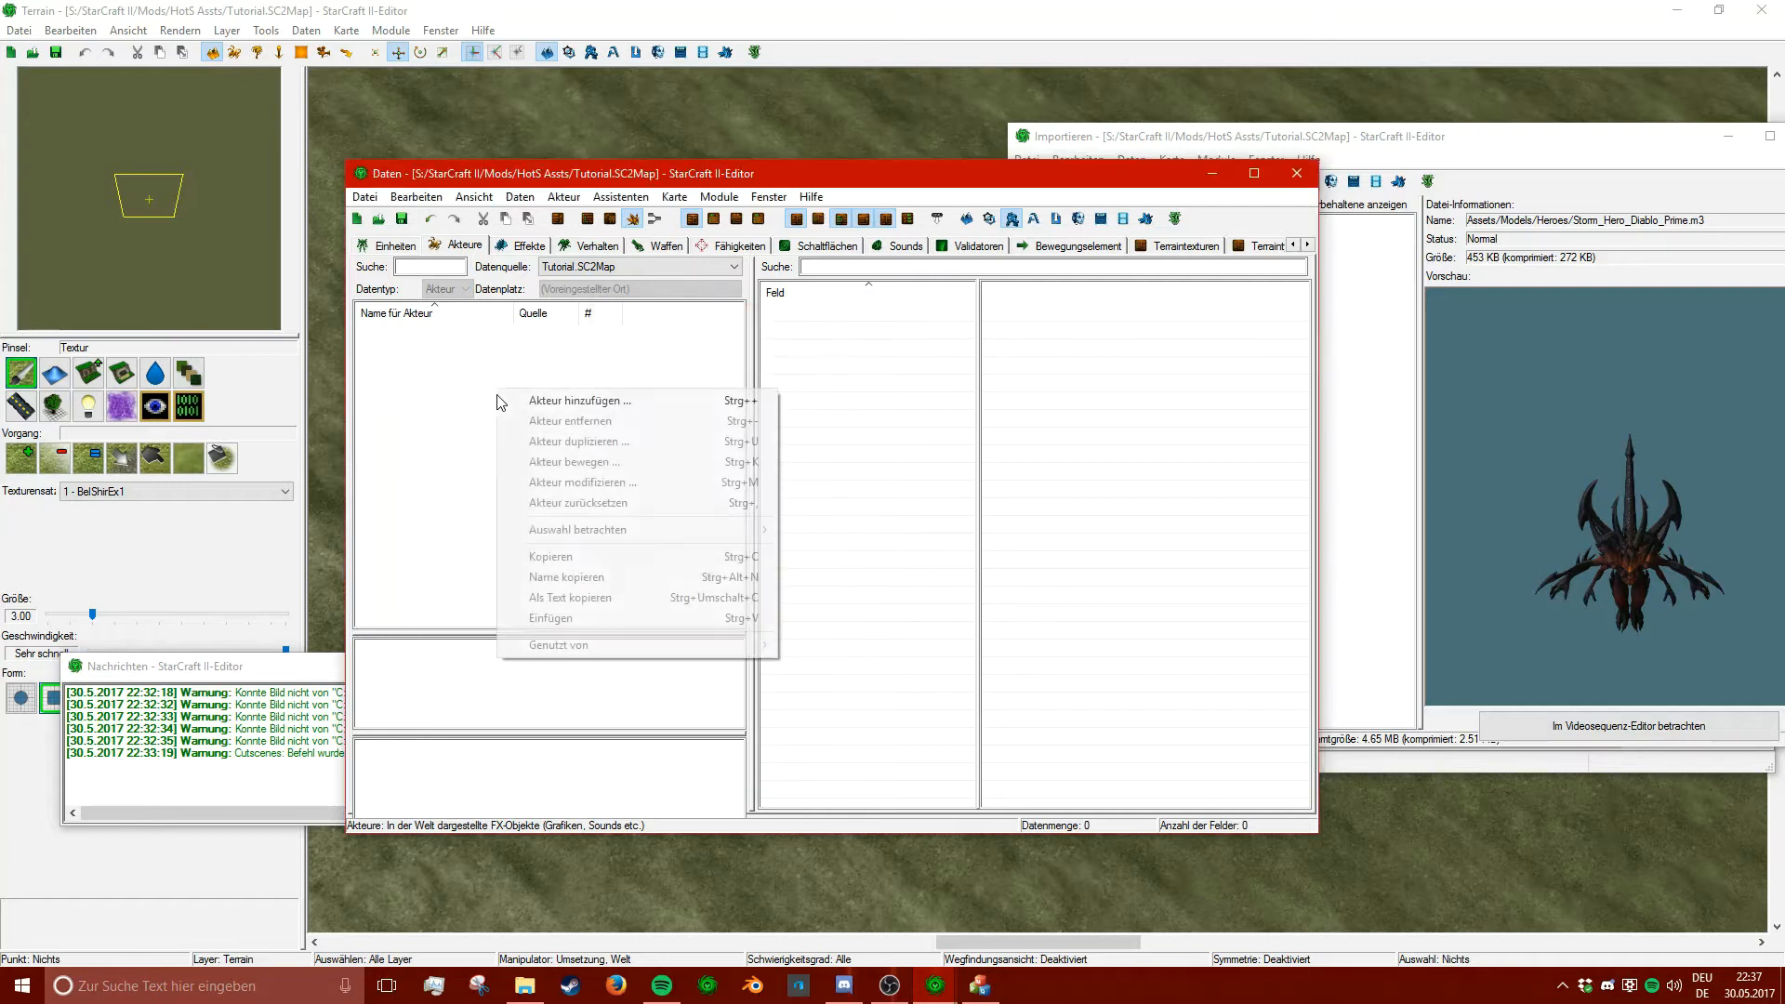
click(508, 287)
- Filter the data for zealot and set the data source to Alle Daten
click(432, 263)
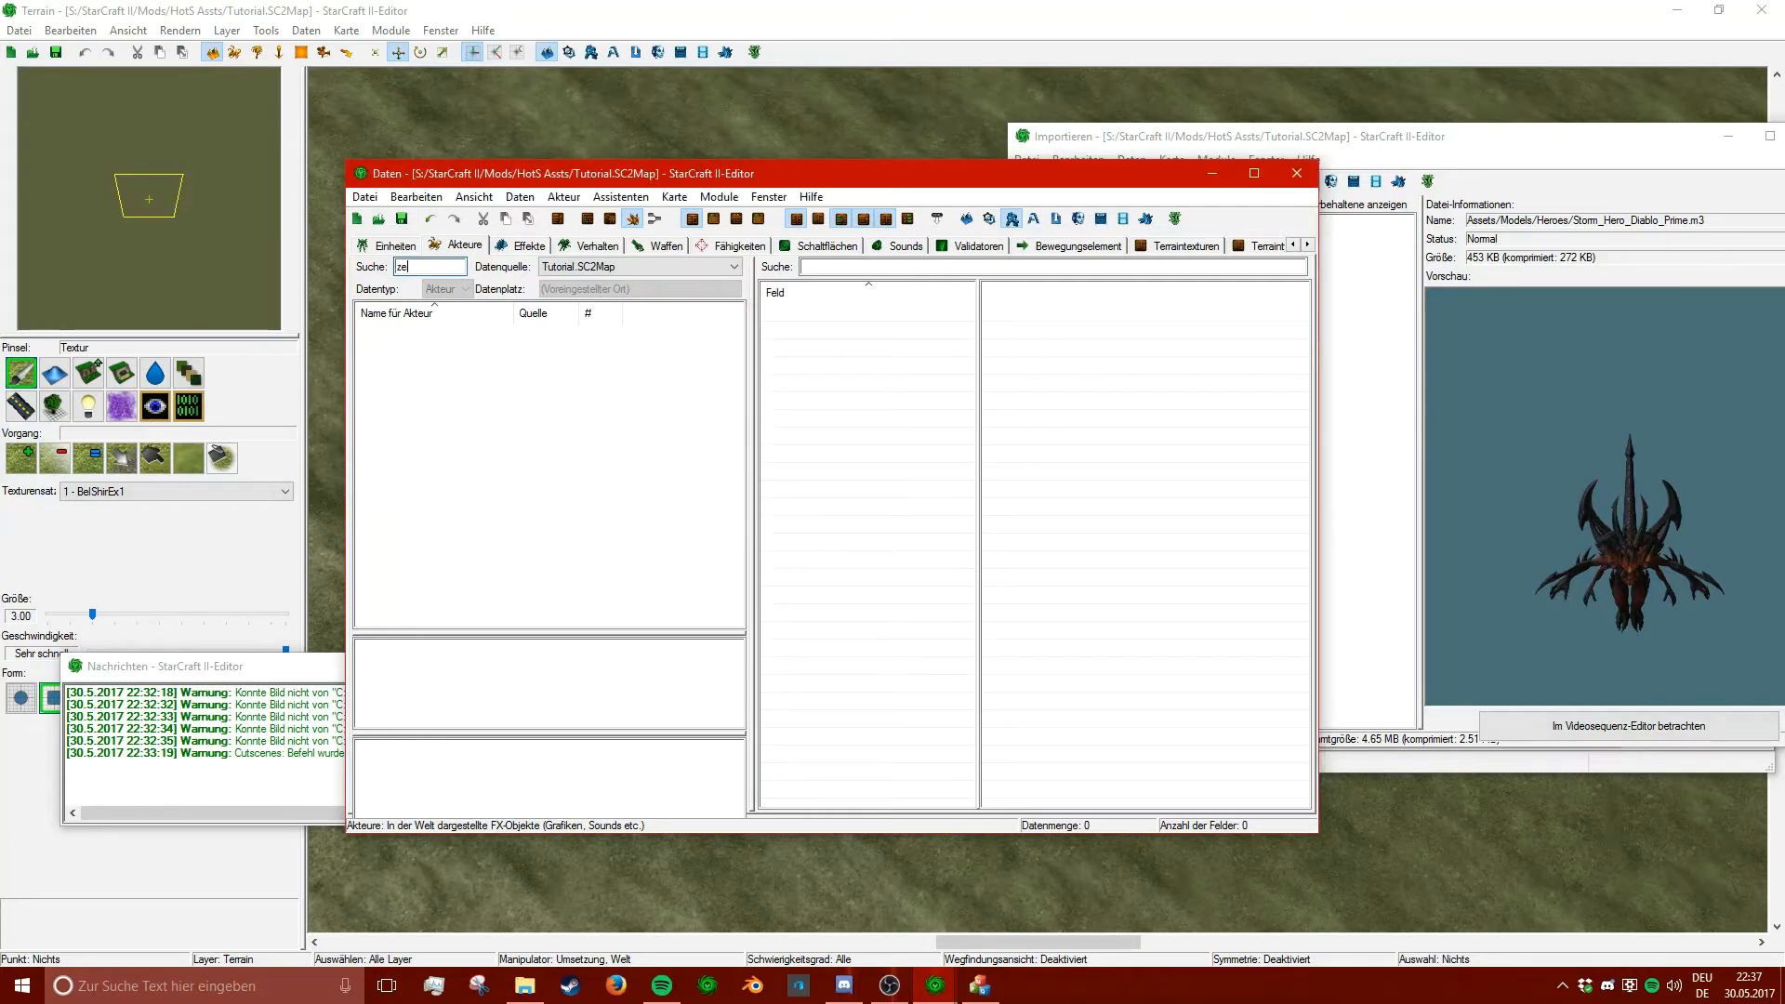
click(564, 268)
click(562, 343)
click(632, 267)
click(613, 338)
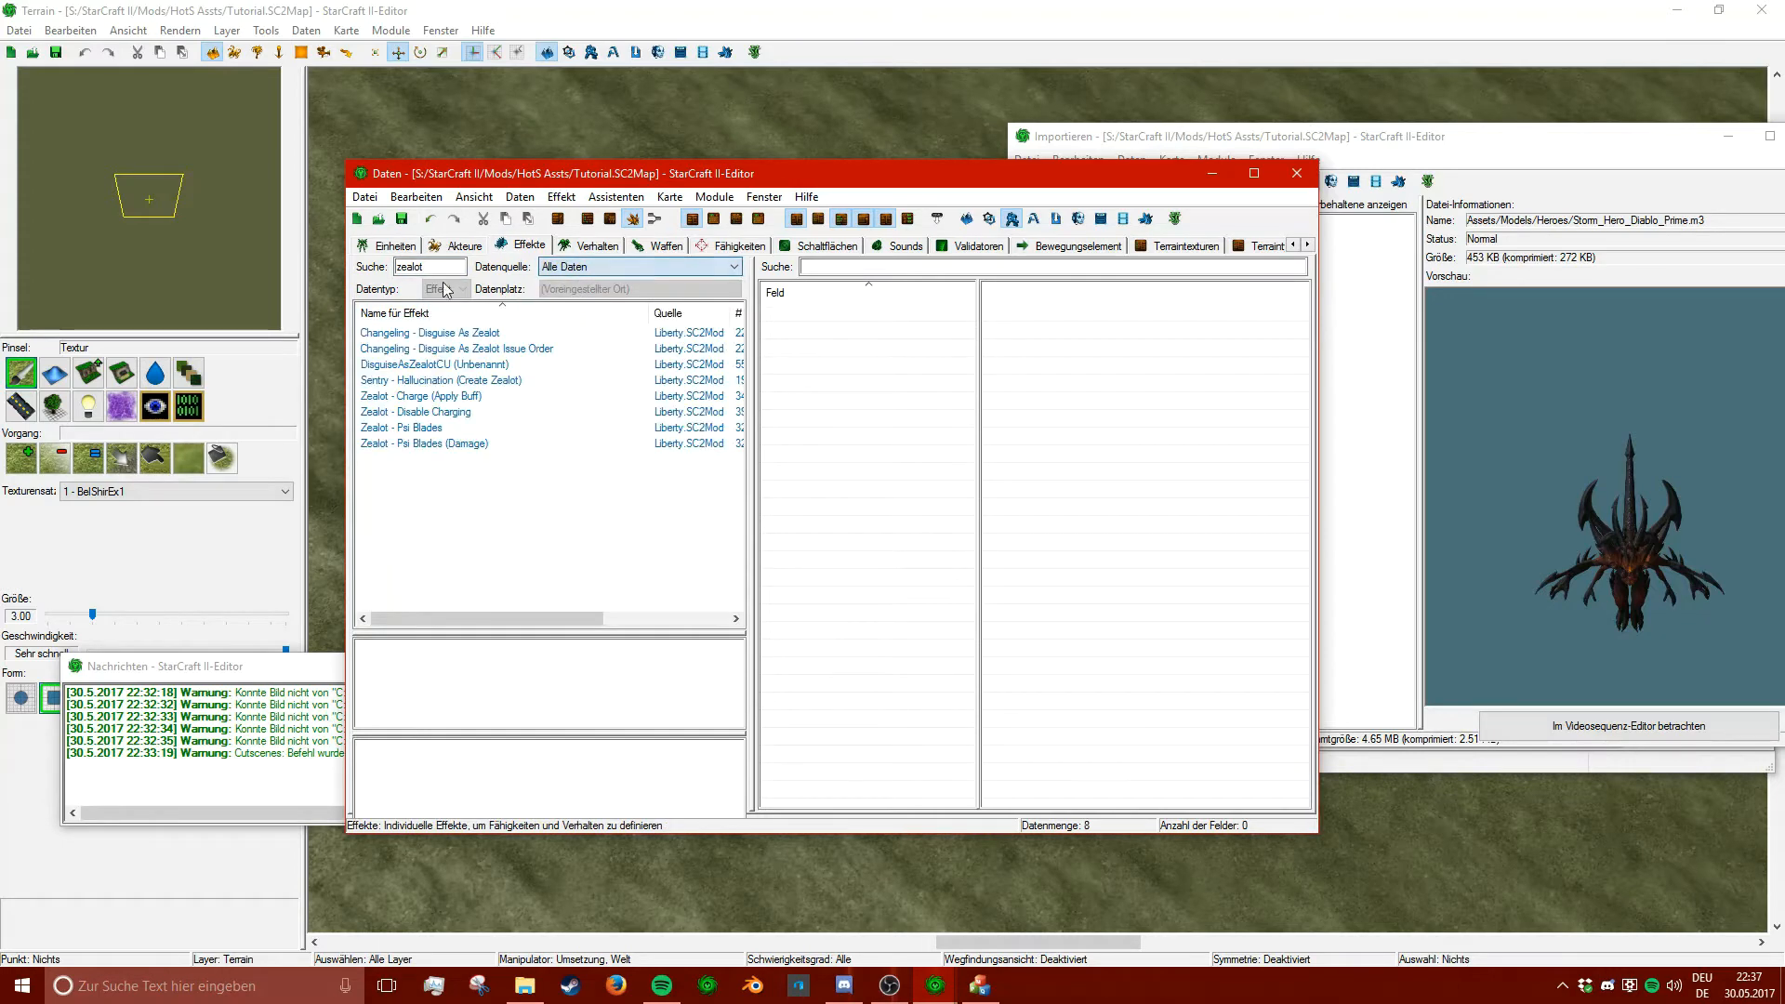
- Duplicate the Zealot actor of type Einheit, leaving its associated sounds and upgrades linked rather than duplicated
click(400, 444)
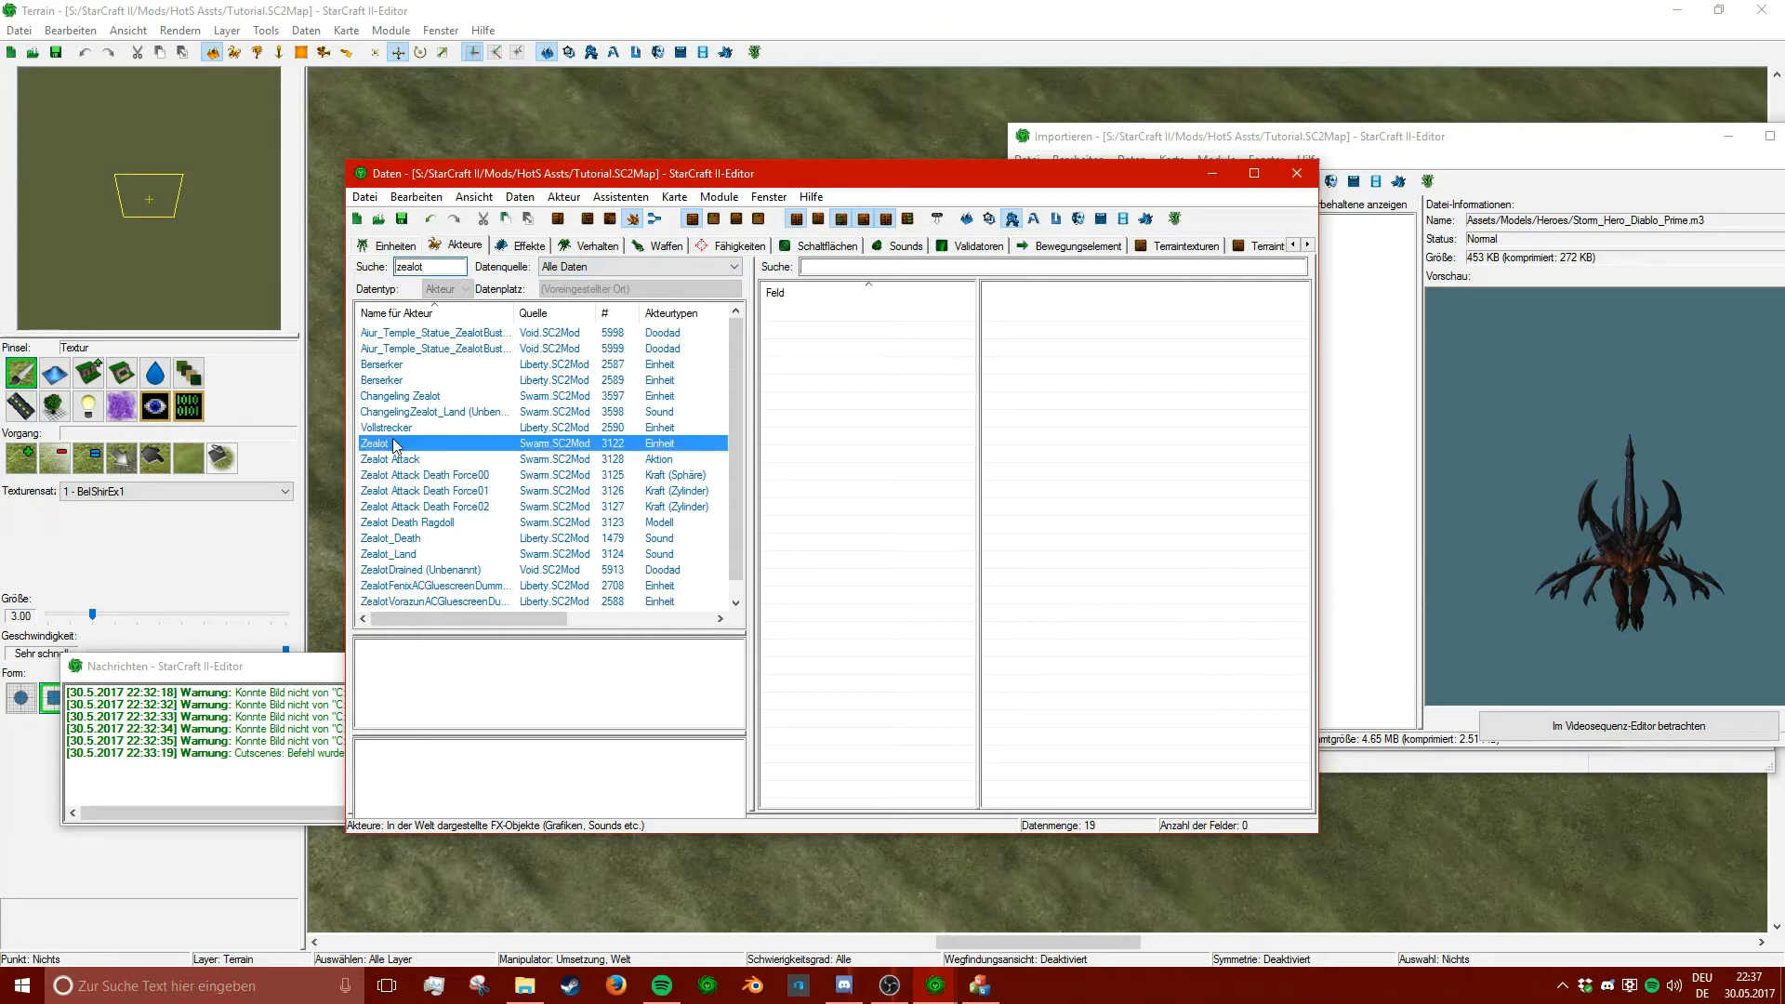
right_click(398, 436)
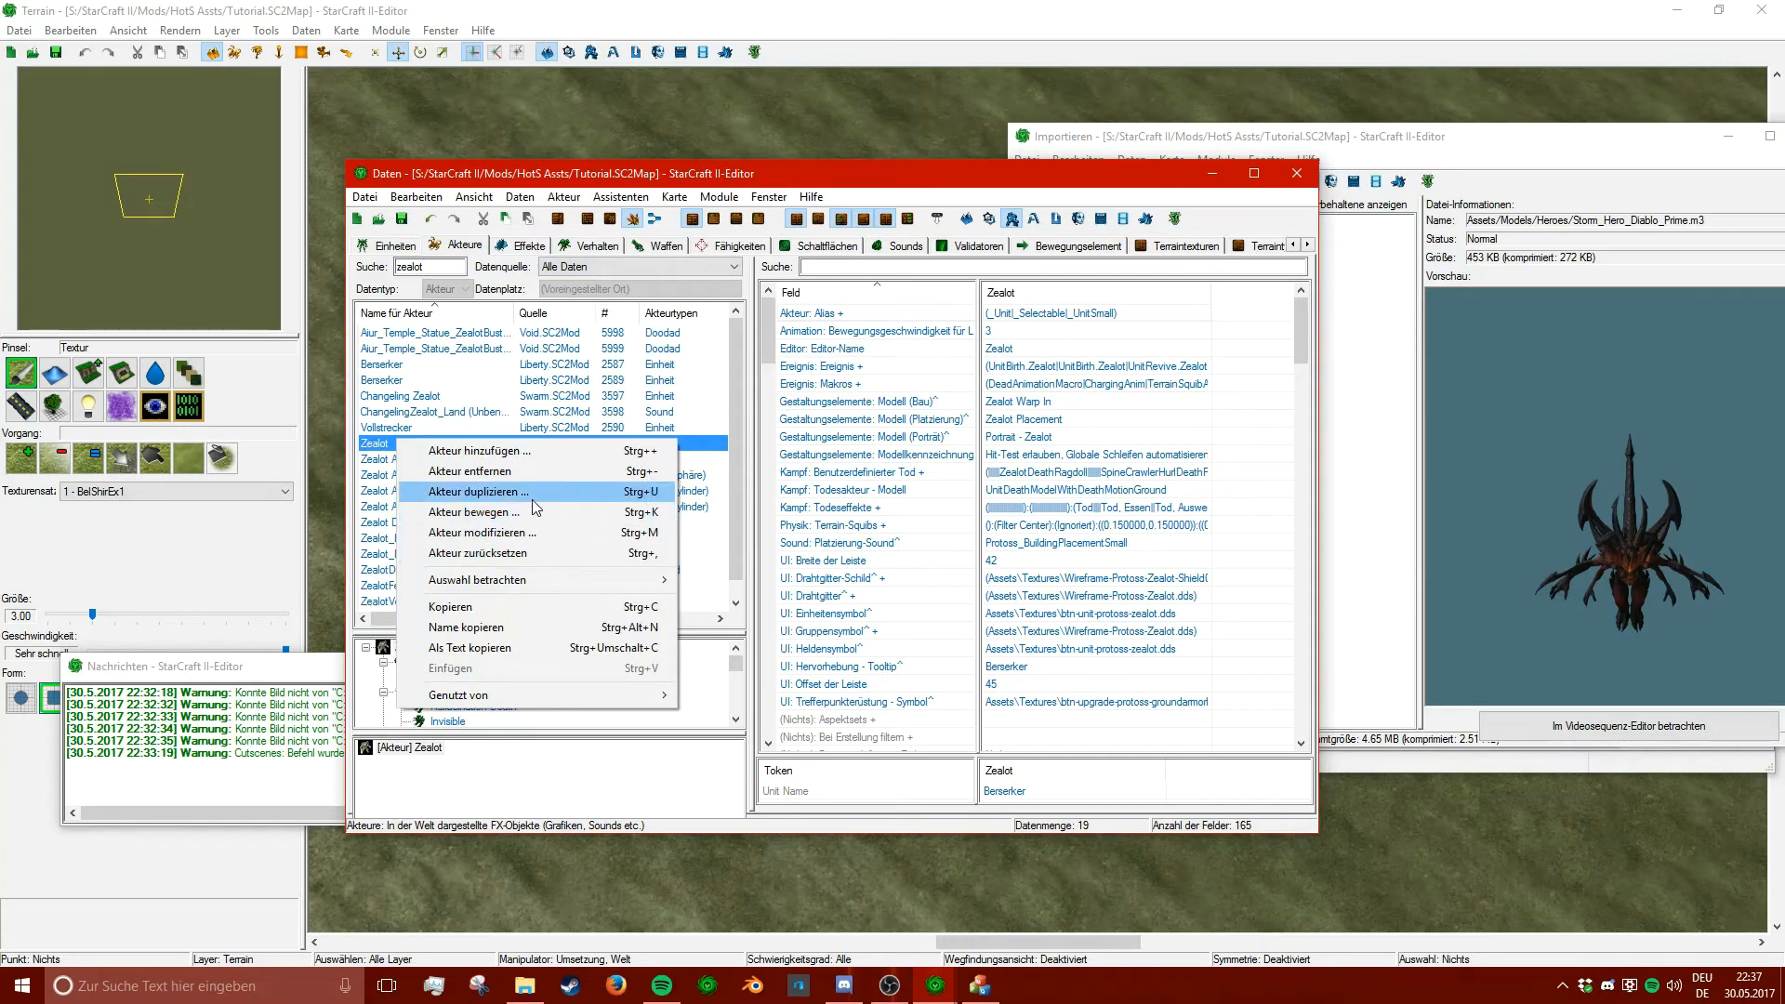
click(446, 495)
scroll(1009, 555, down, 5)
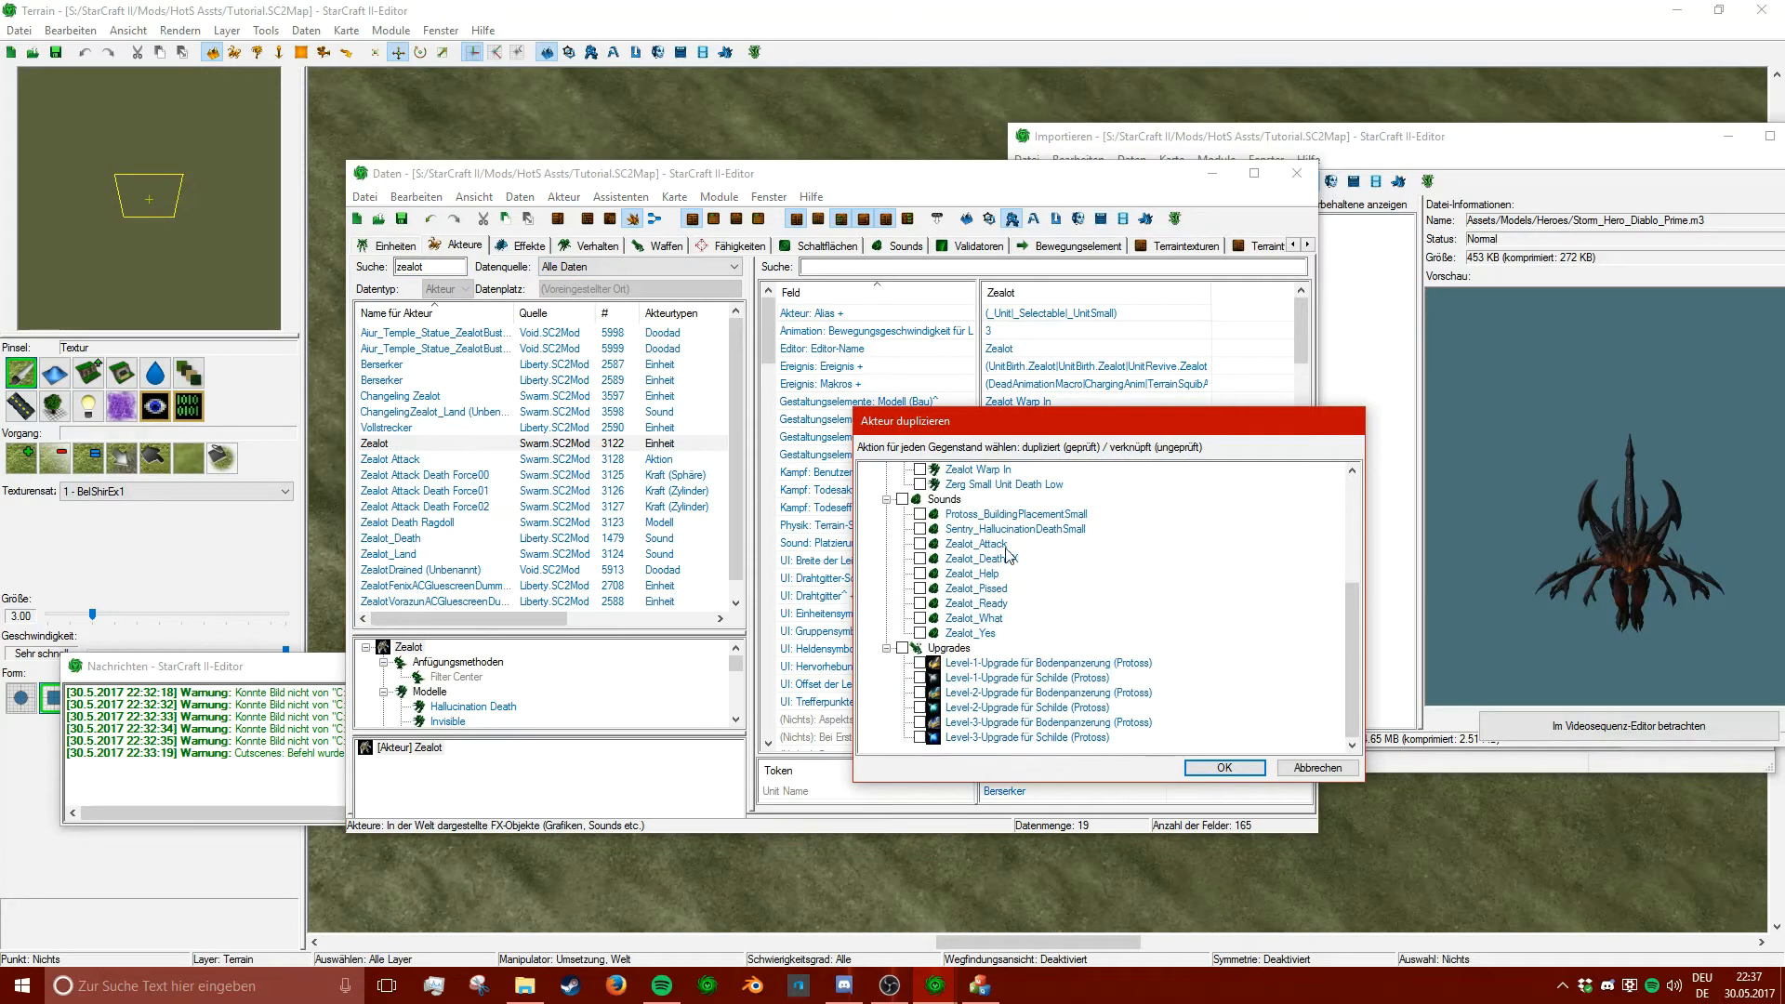
click(1185, 767)
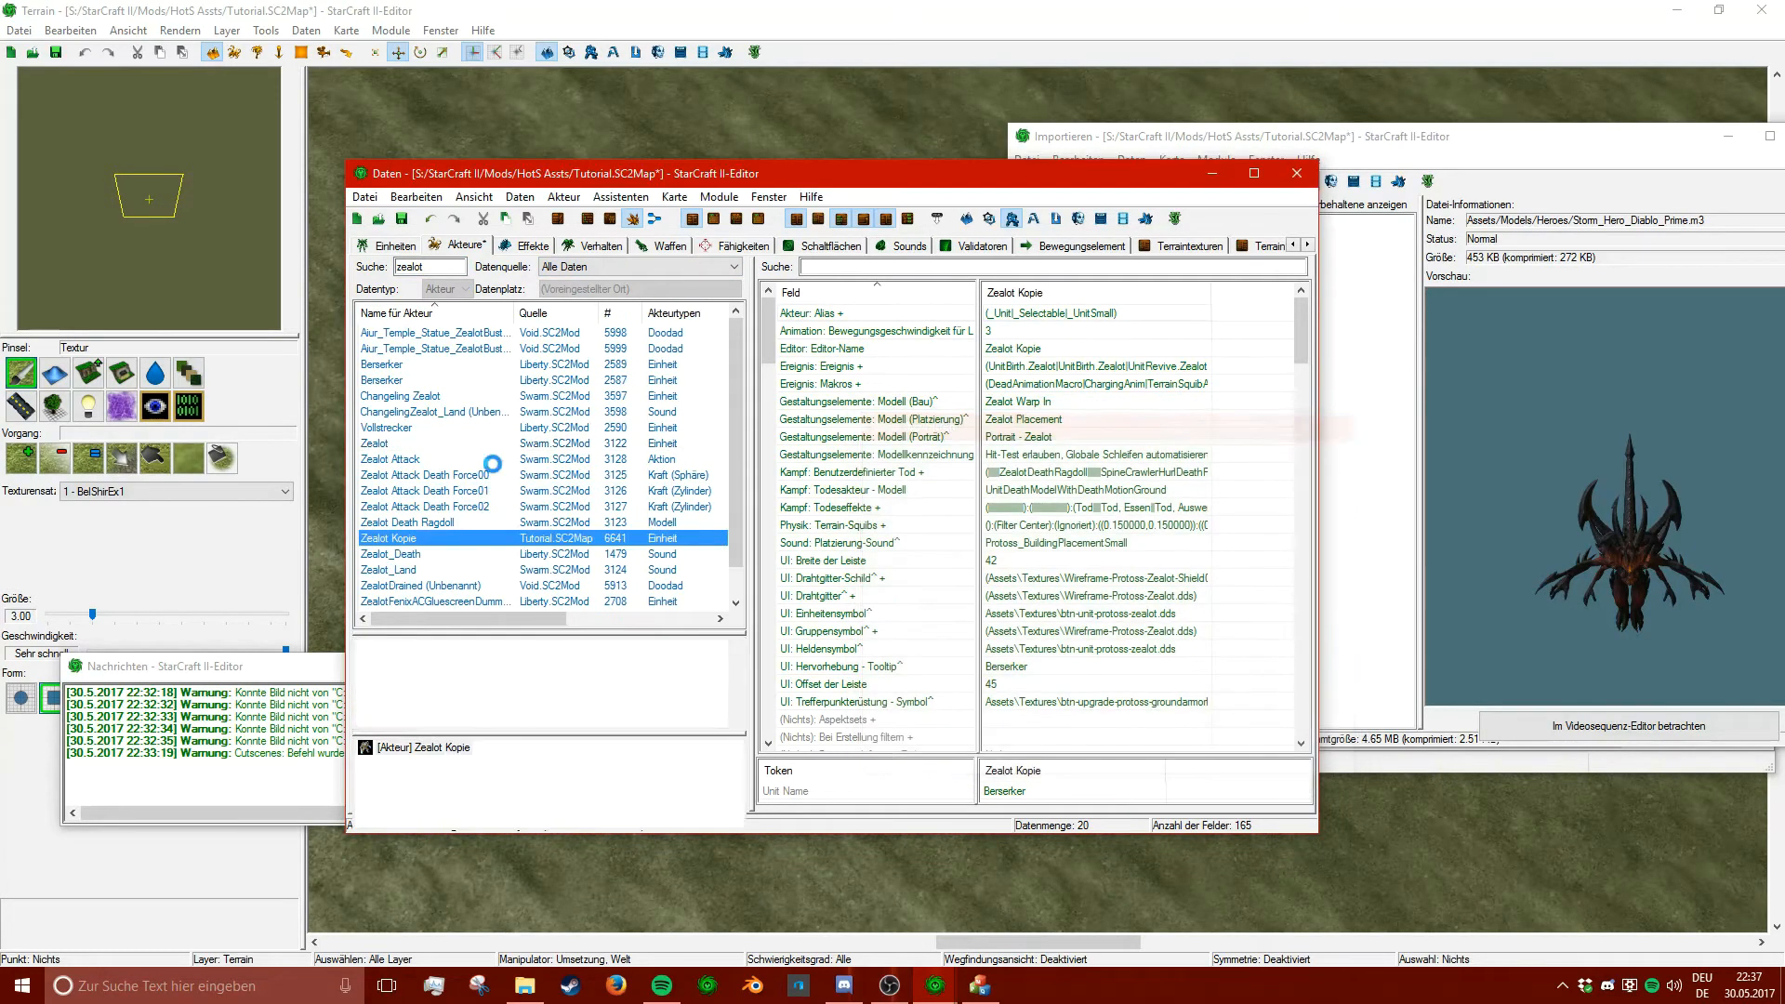
- Switch the data source to Tutorial.SC2Map and rename the Zealot actor copy Diablo [Prime] with the suggested ID DiabloPrime
click(613, 266)
click(595, 348)
double_click(498, 327)
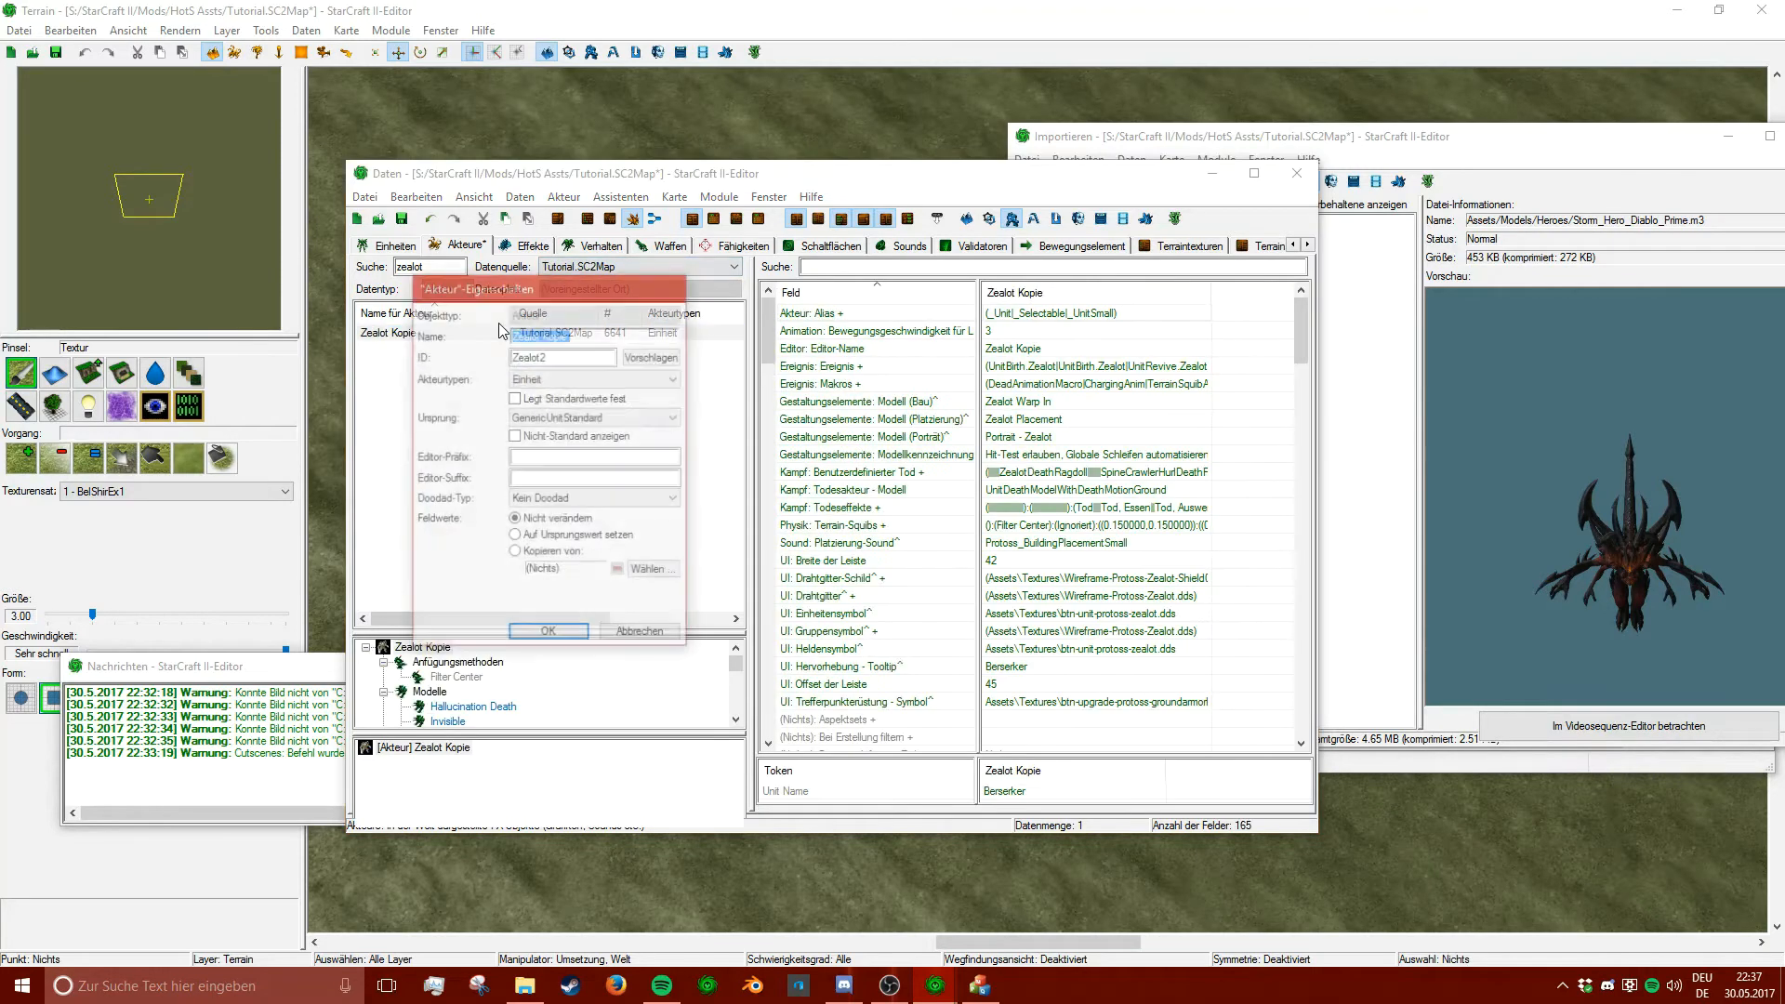
text(Diab)
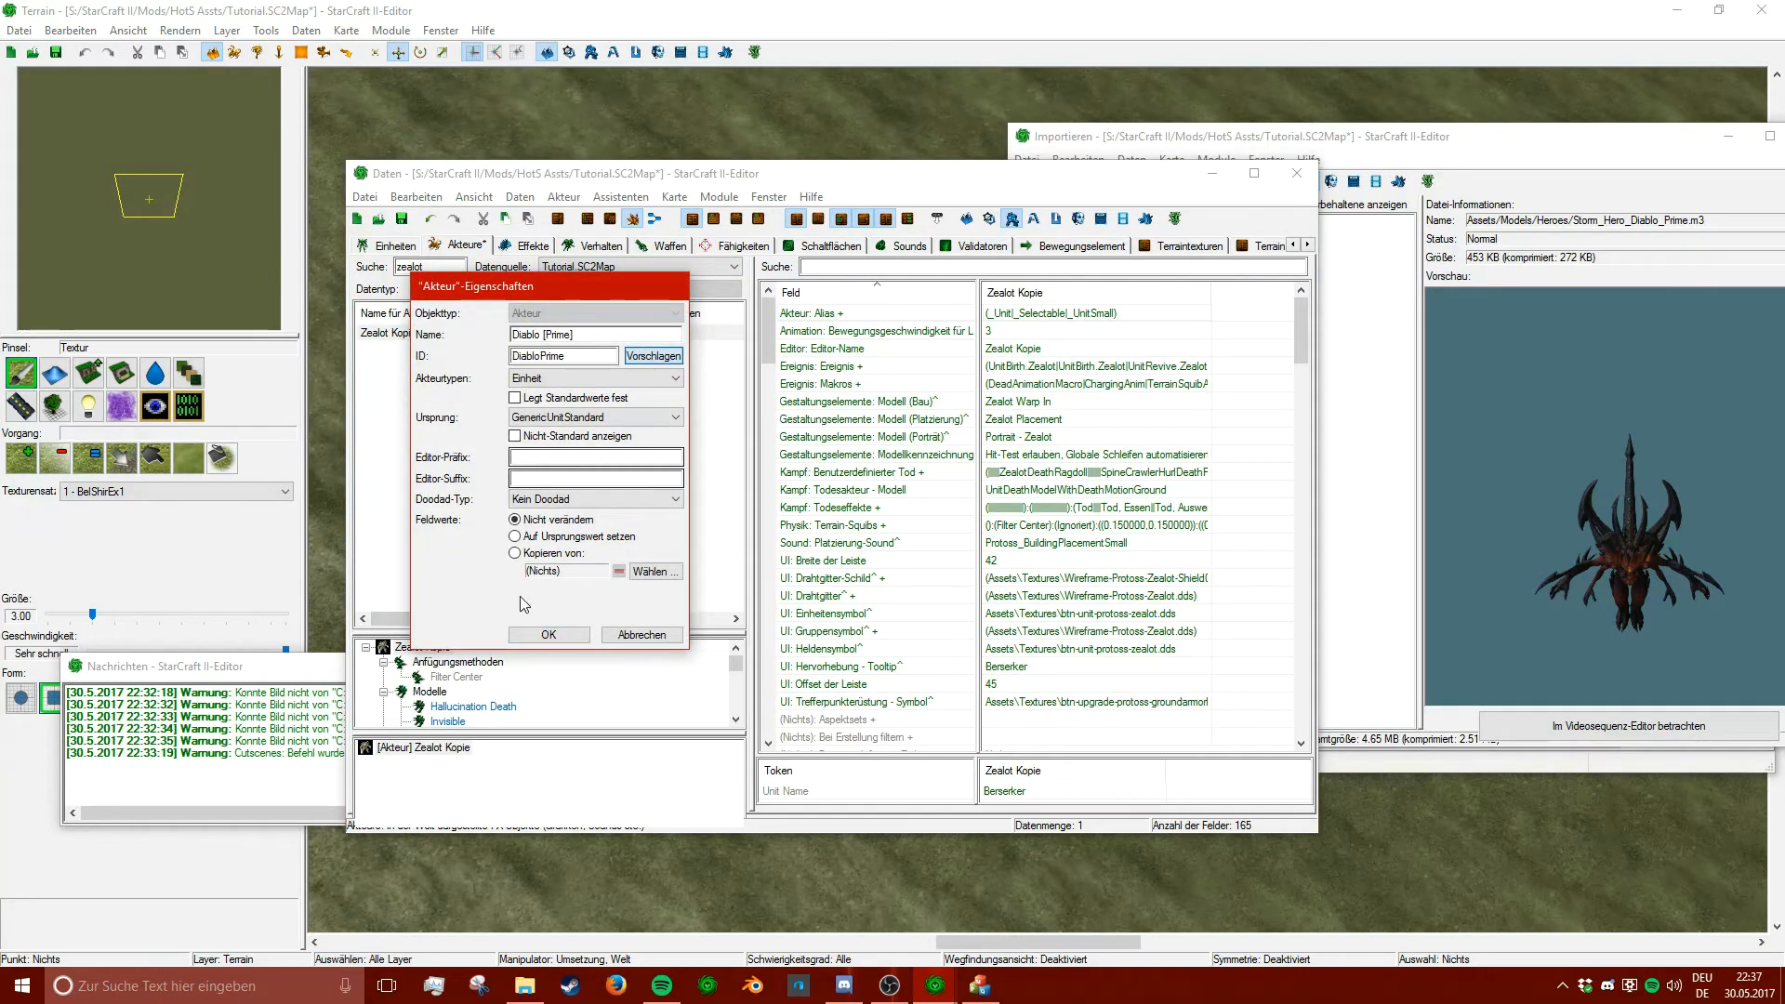
click(536, 633)
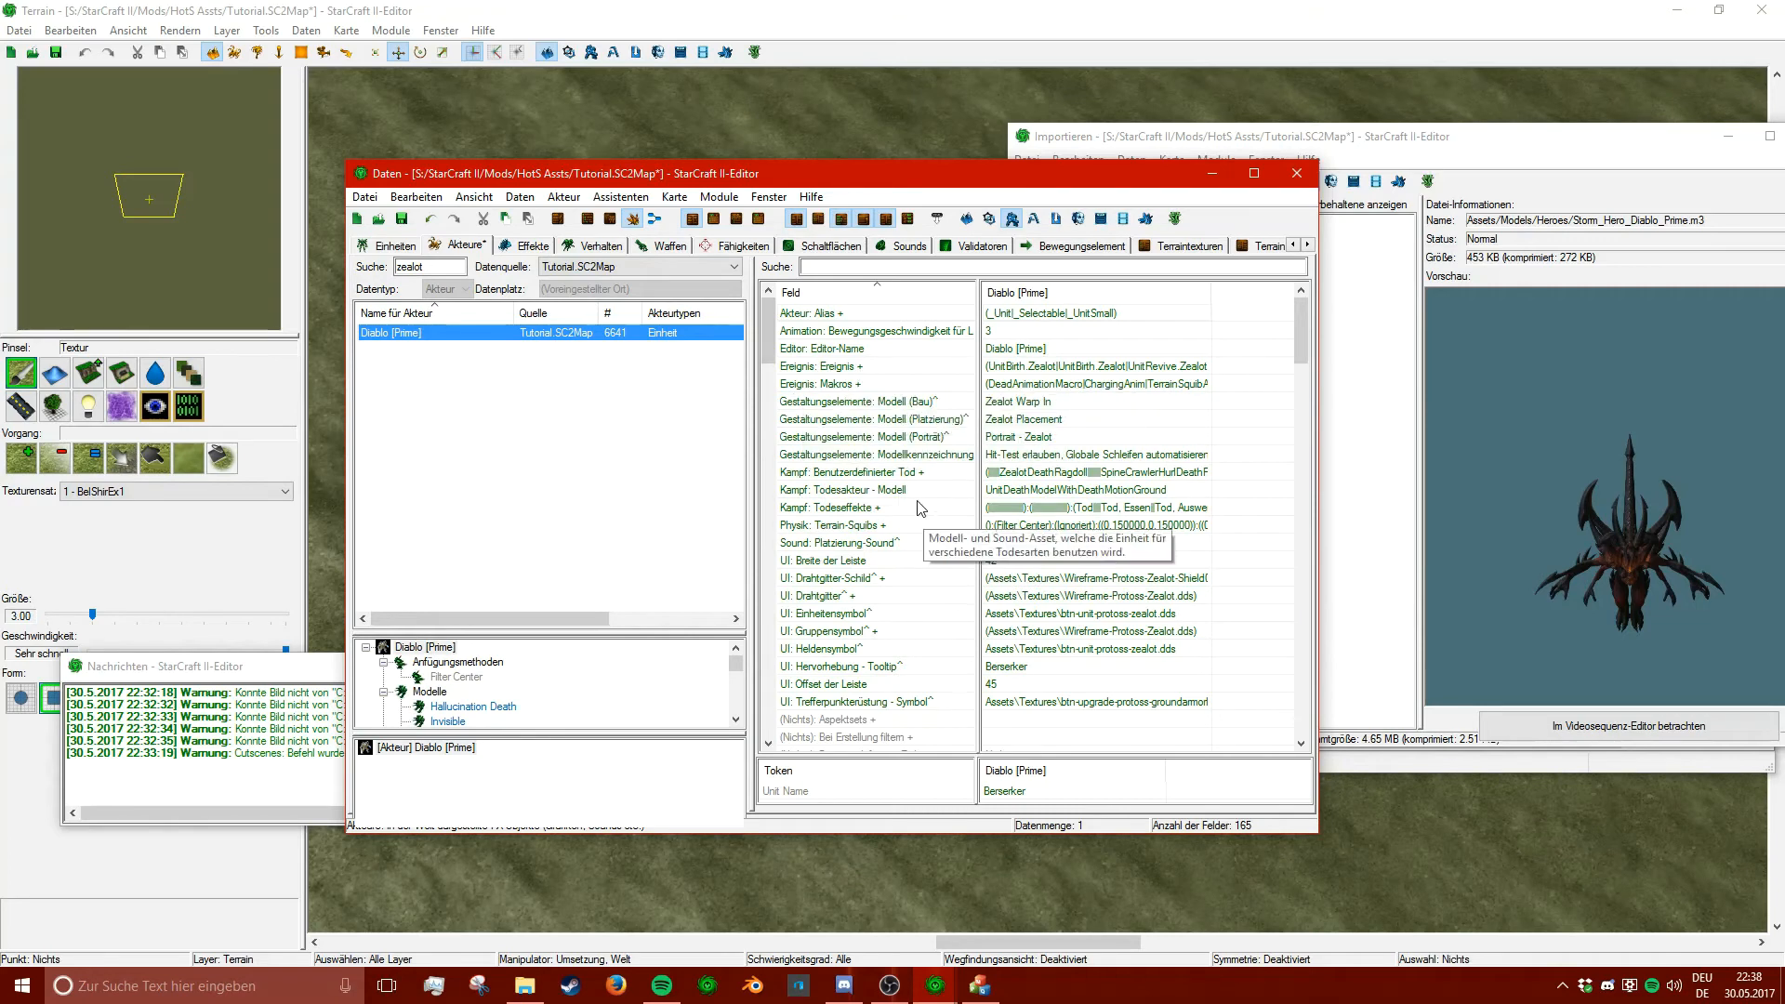
- Set the Diablo [Prime] actor's Modell (Bau) field to the Diablo [Prime] model, finding it with the search term diablo
click(920, 402)
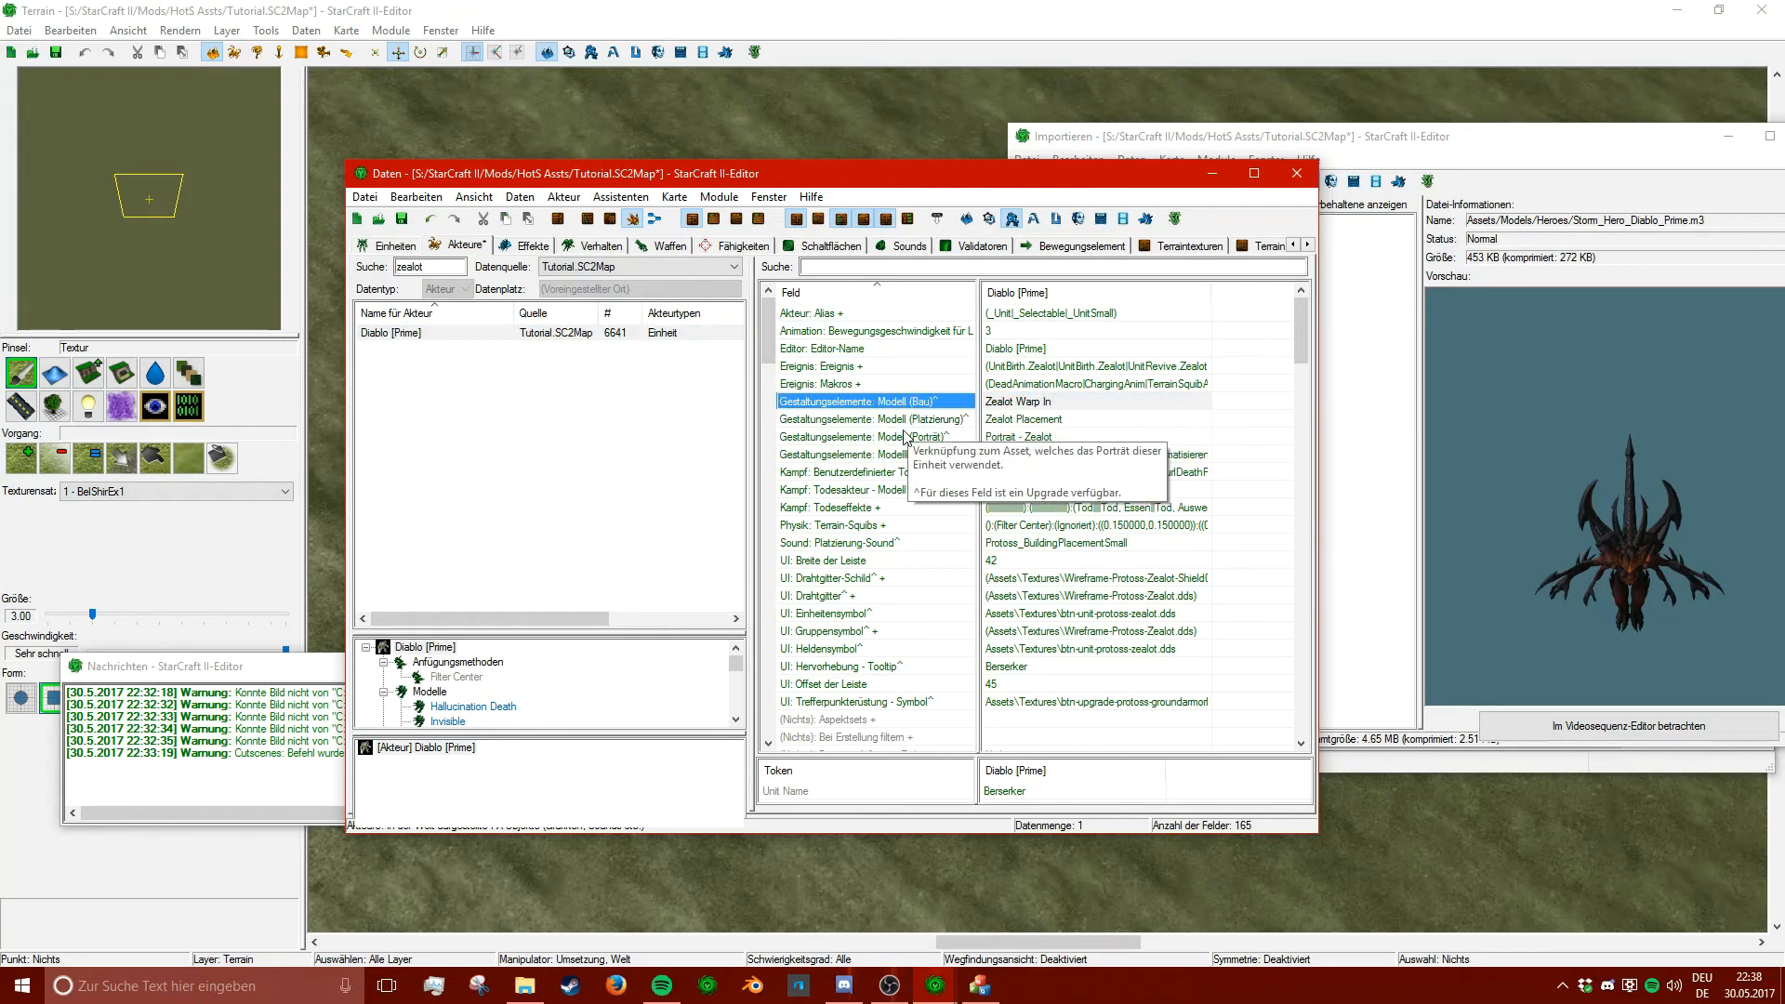
click(1047, 406)
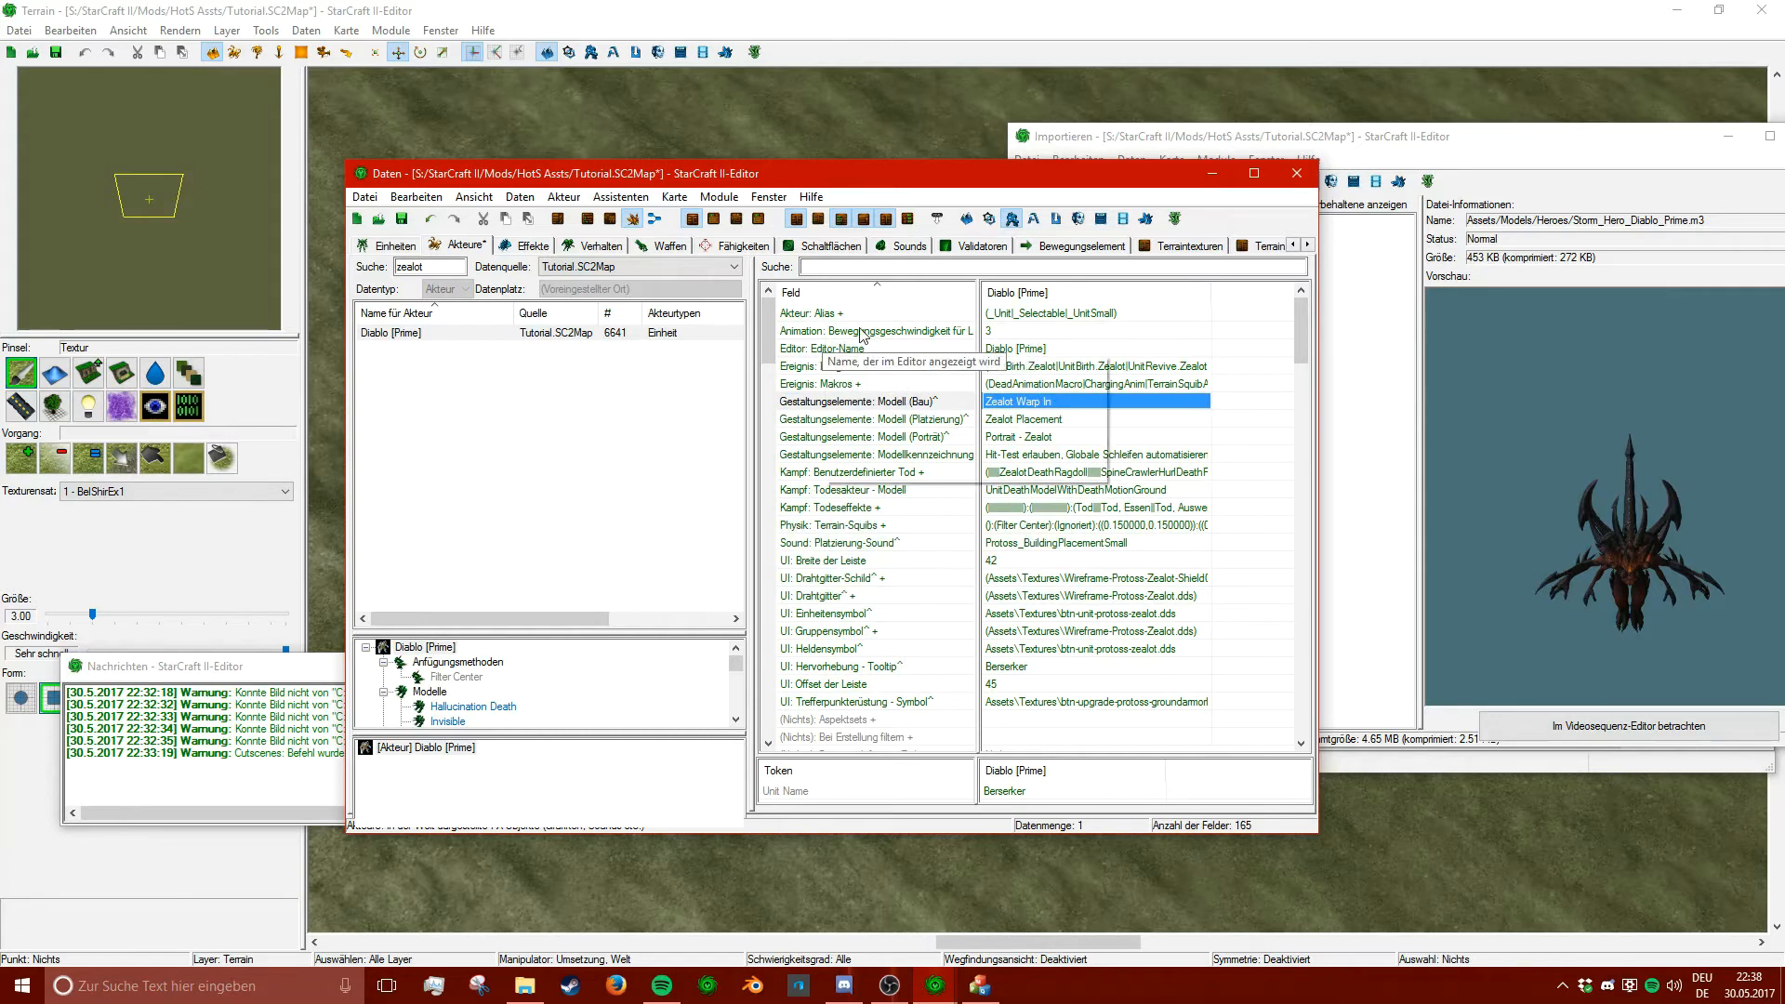
click(1067, 437)
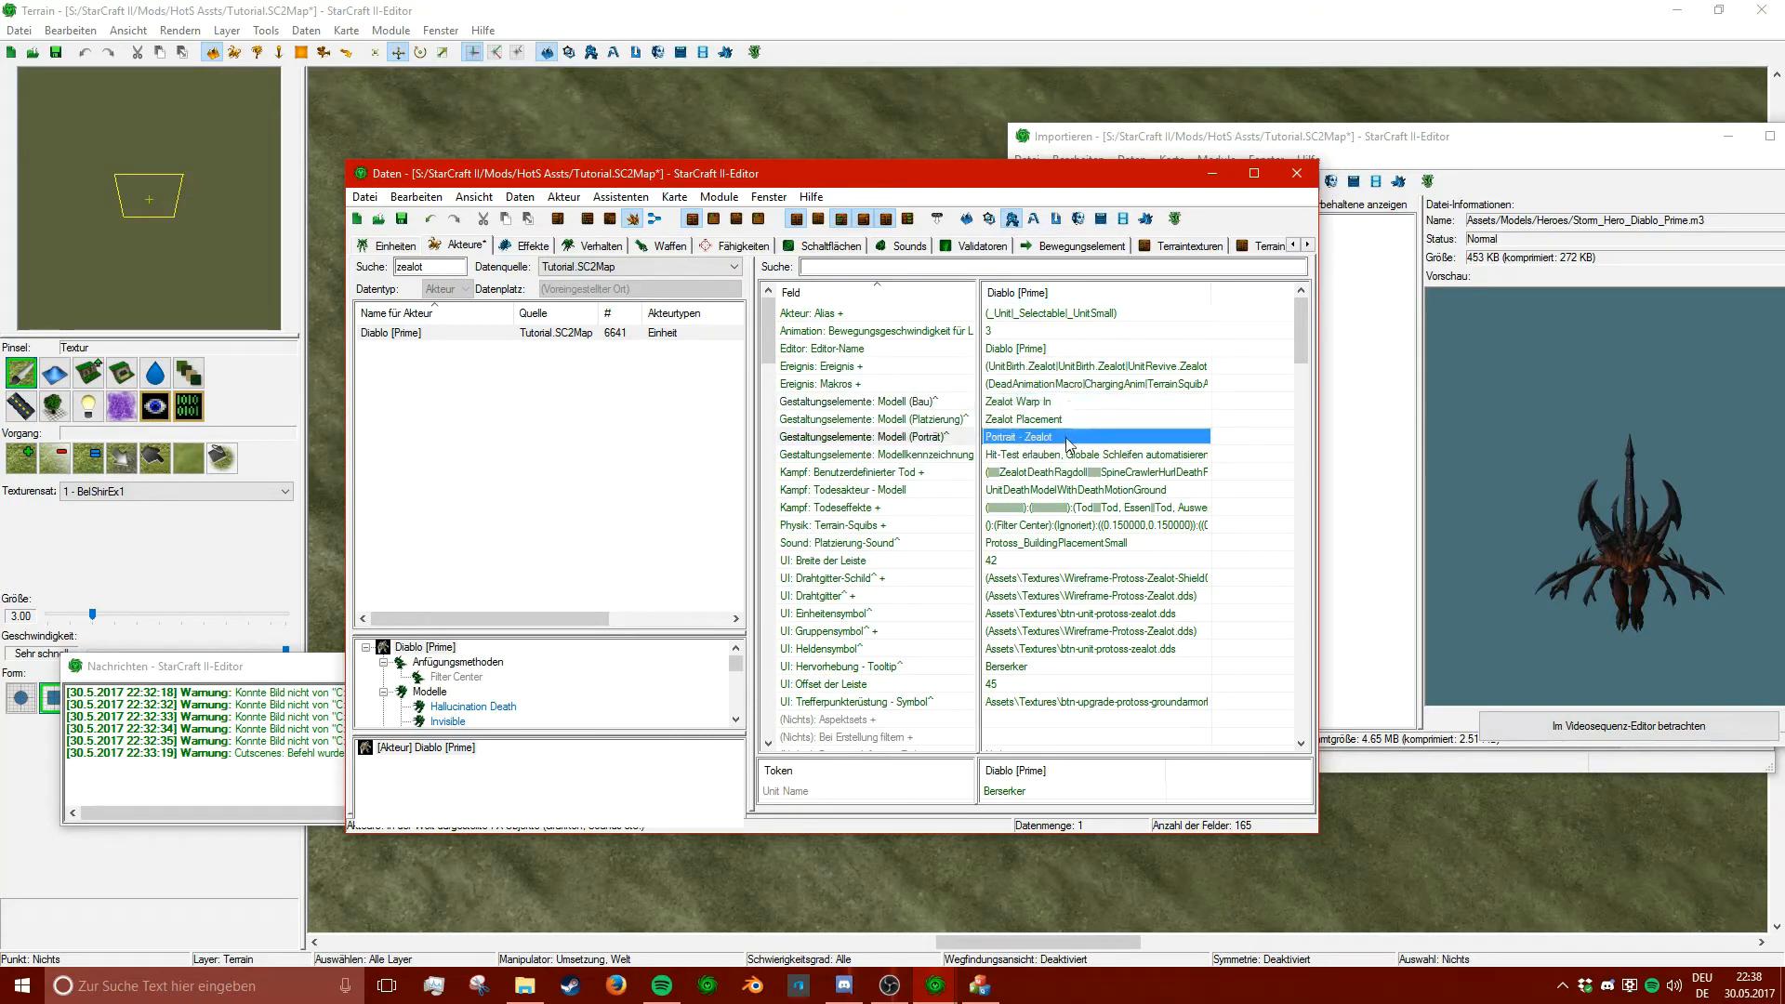
double_click(1068, 401)
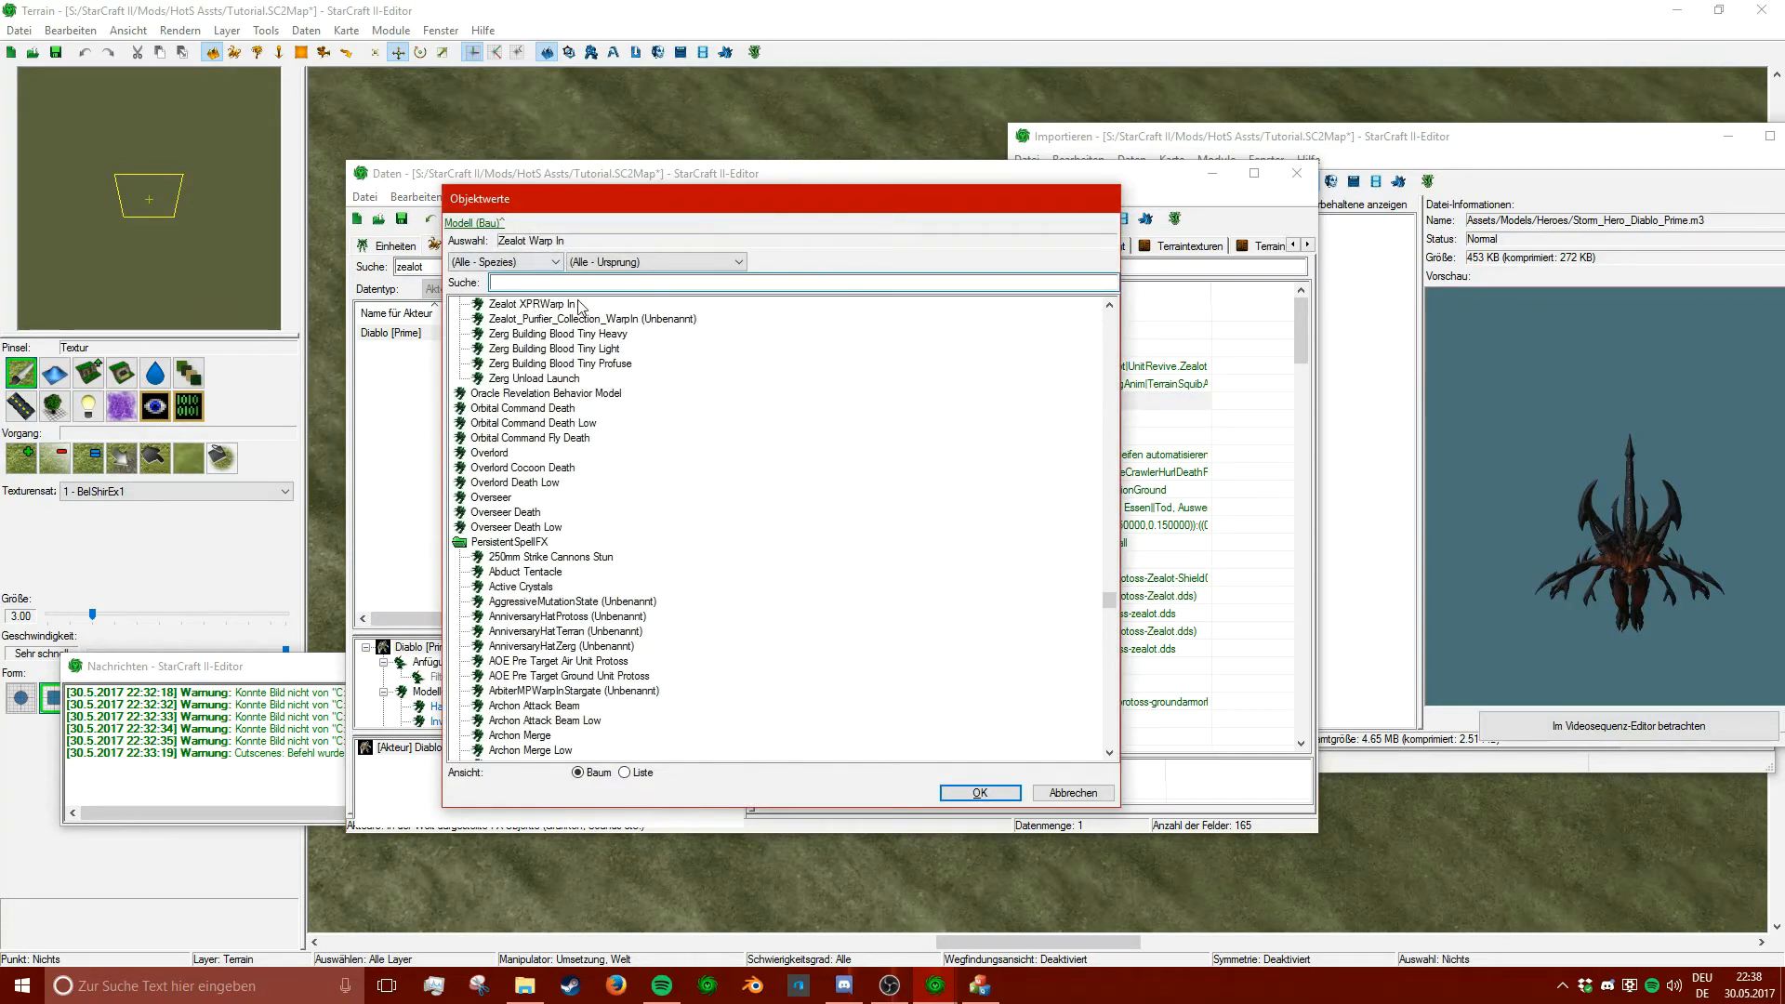
text(diablo)
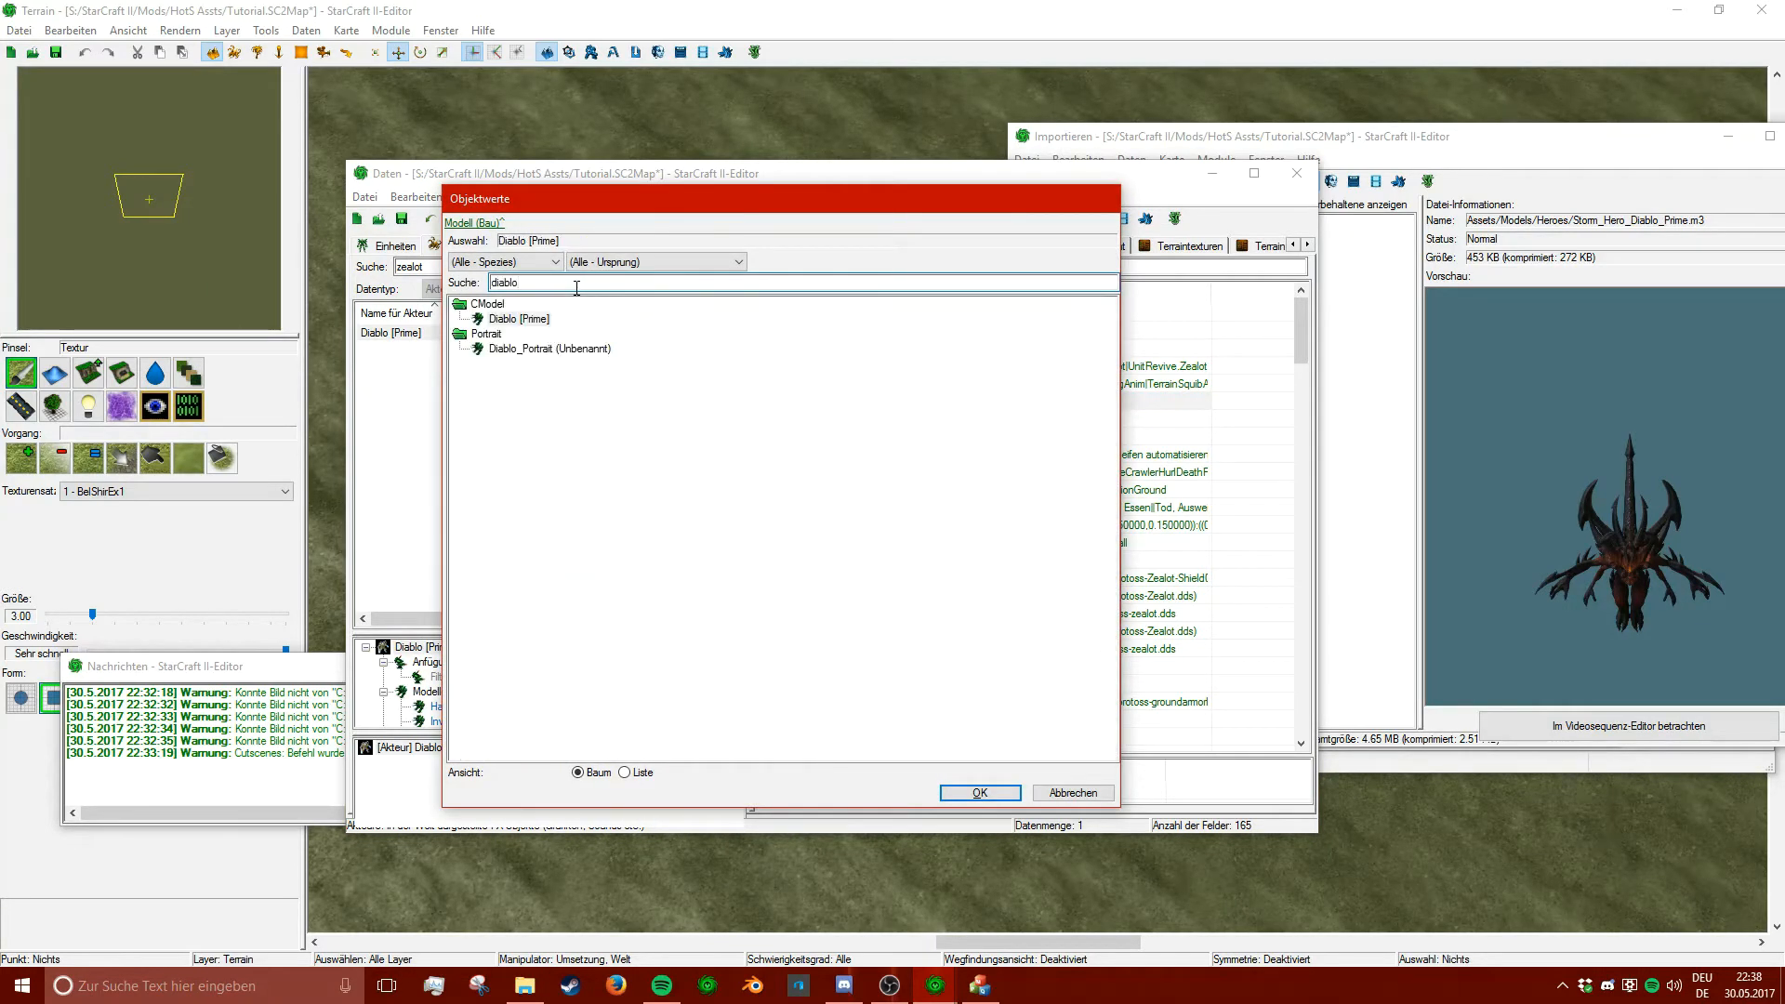
double_click(519, 321)
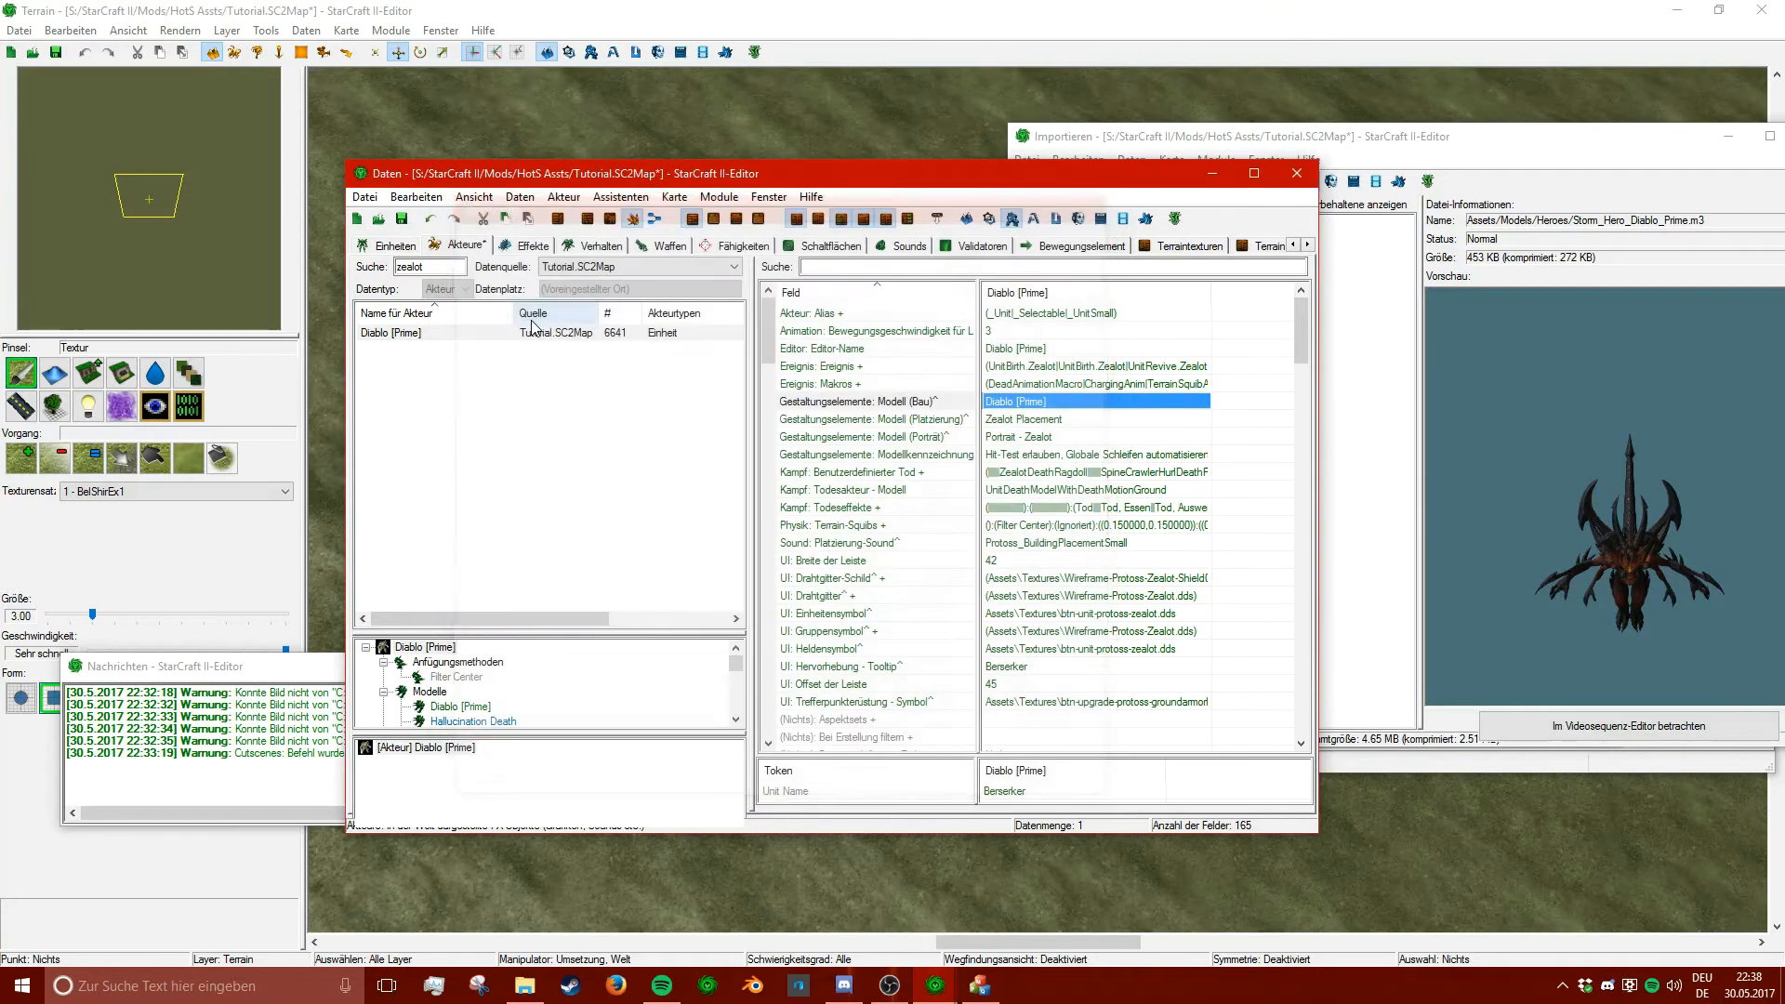
- Copy the Diablo [Prime] model value into Modell (Platzierung), also trying it in Modell (Porträt) and undoing the portrait change
key(Down)
text(Diablo [Prime])
key(Down)
text(Diablo [Prime])
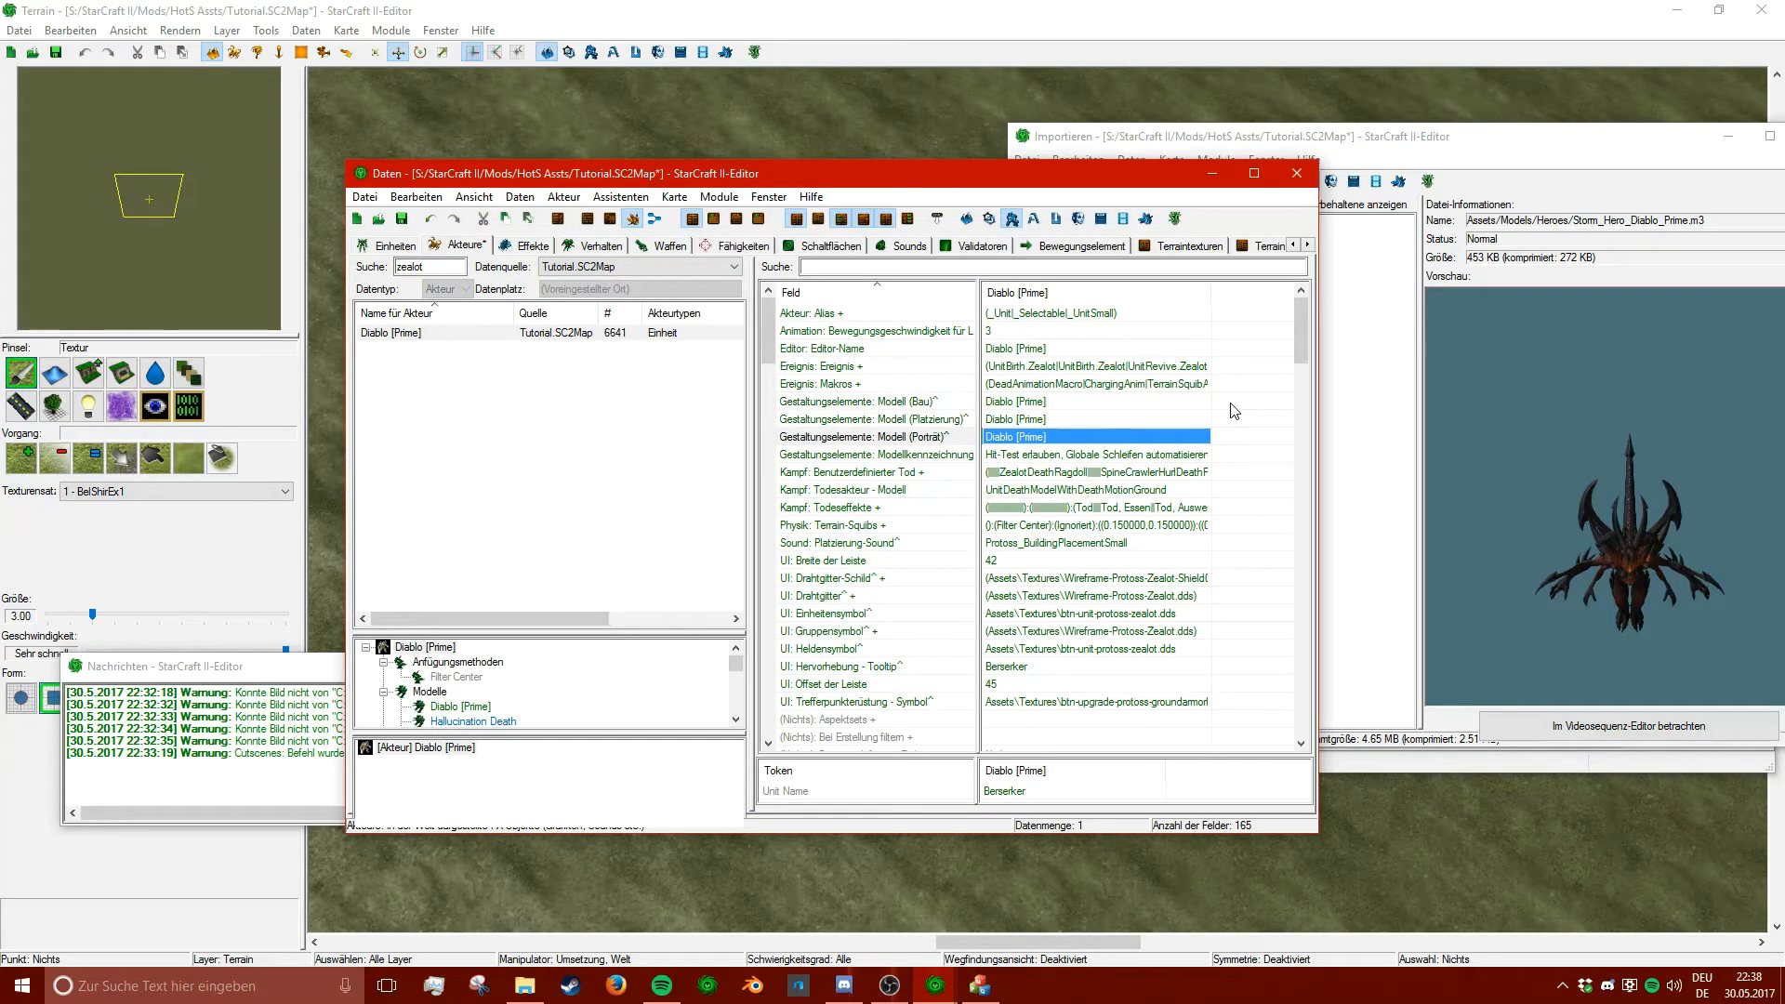
click(1043, 423)
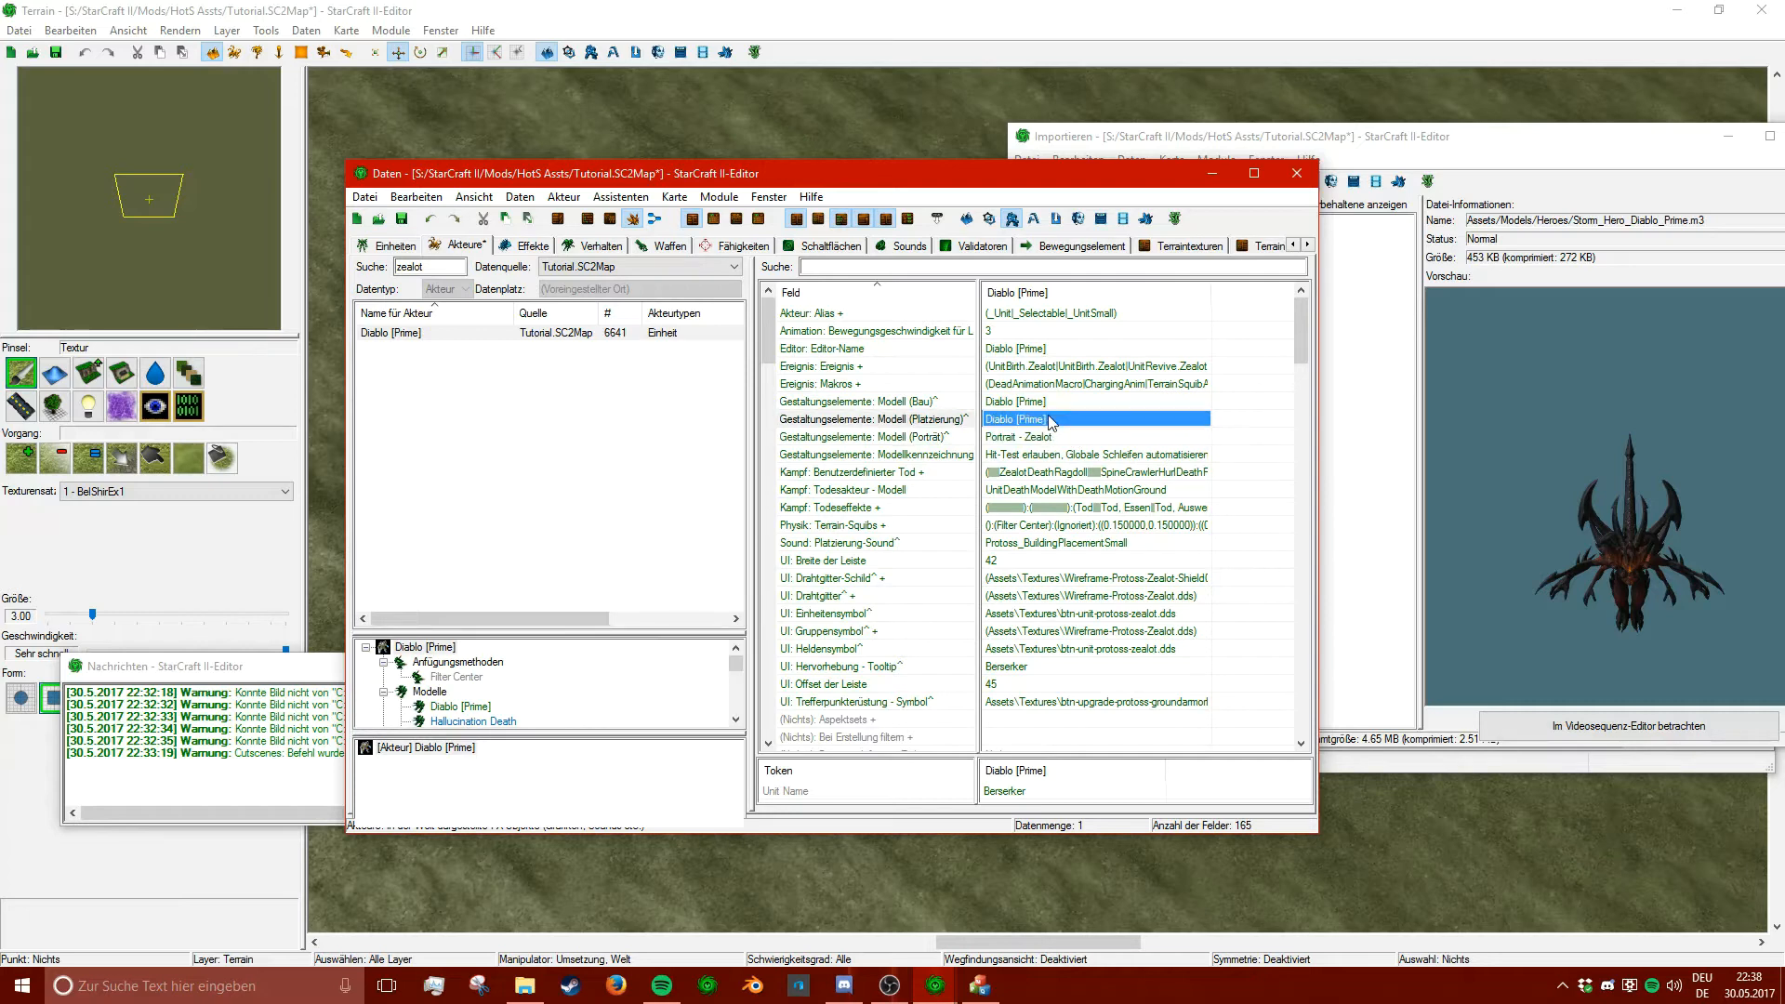
click(1050, 400)
click(1036, 420)
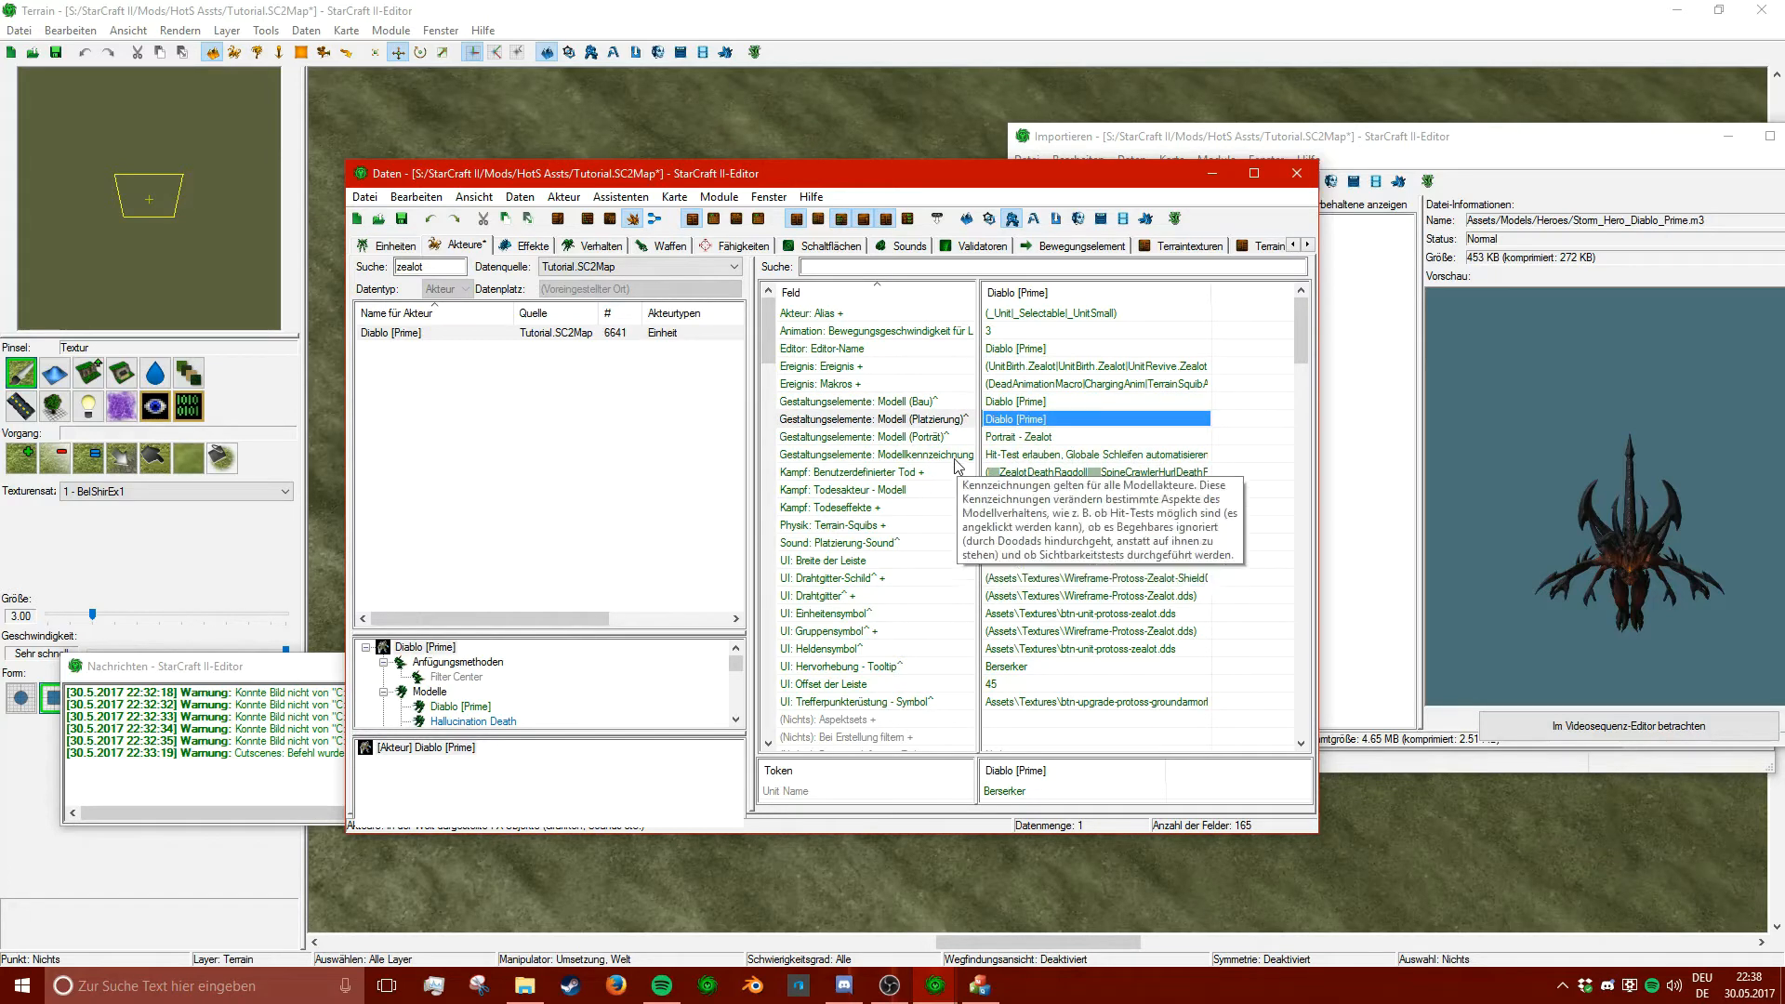
- Filter the actor's fields for model and assign Diablo [Prime] to both the Modell and Modell (Editor) fields
click(921, 269)
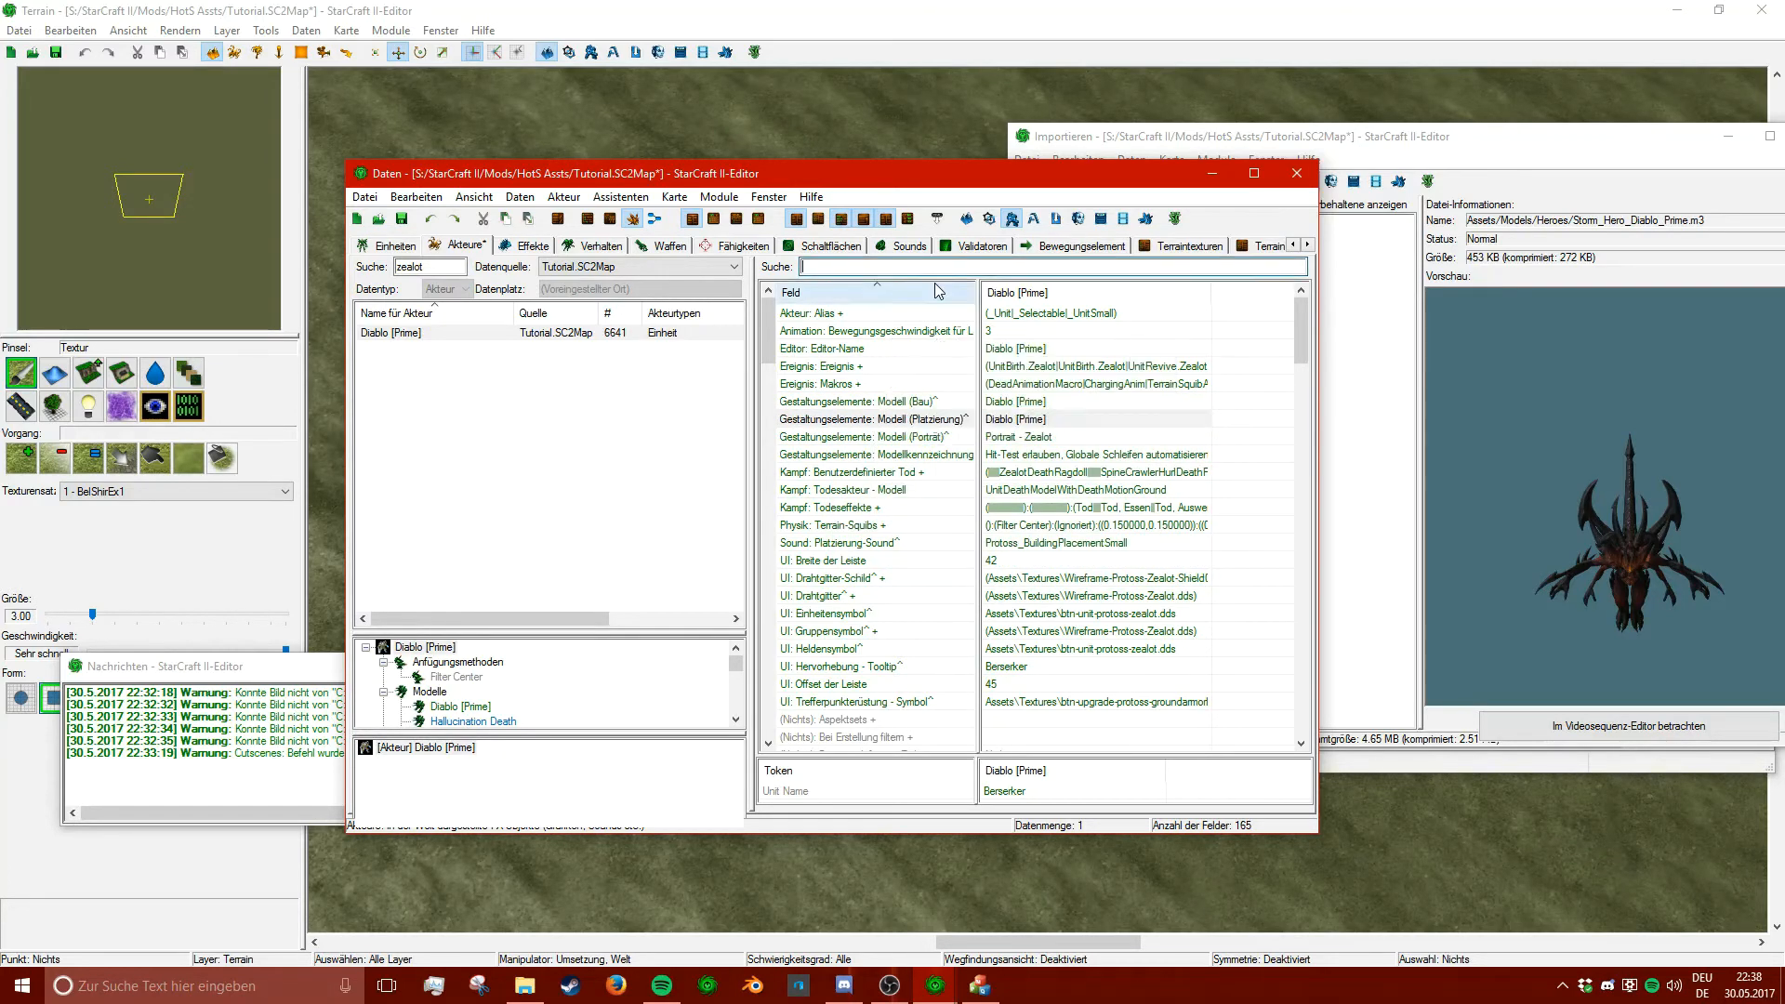
text(model)
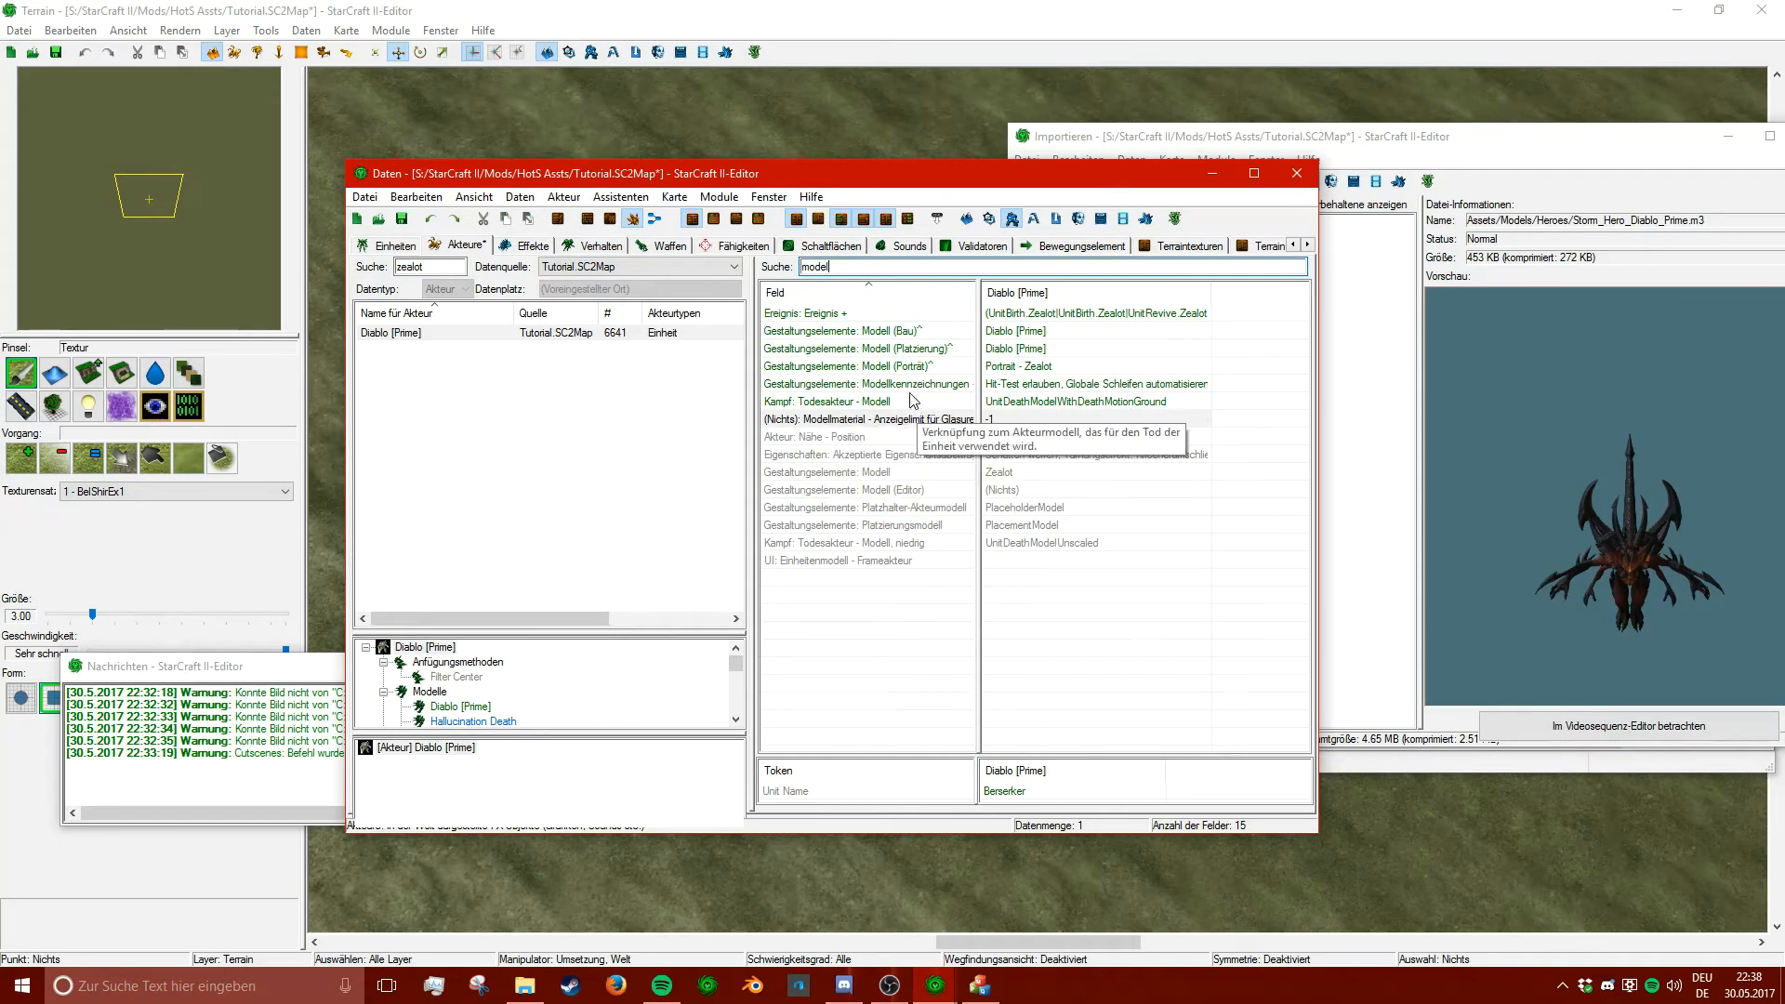
click(1010, 348)
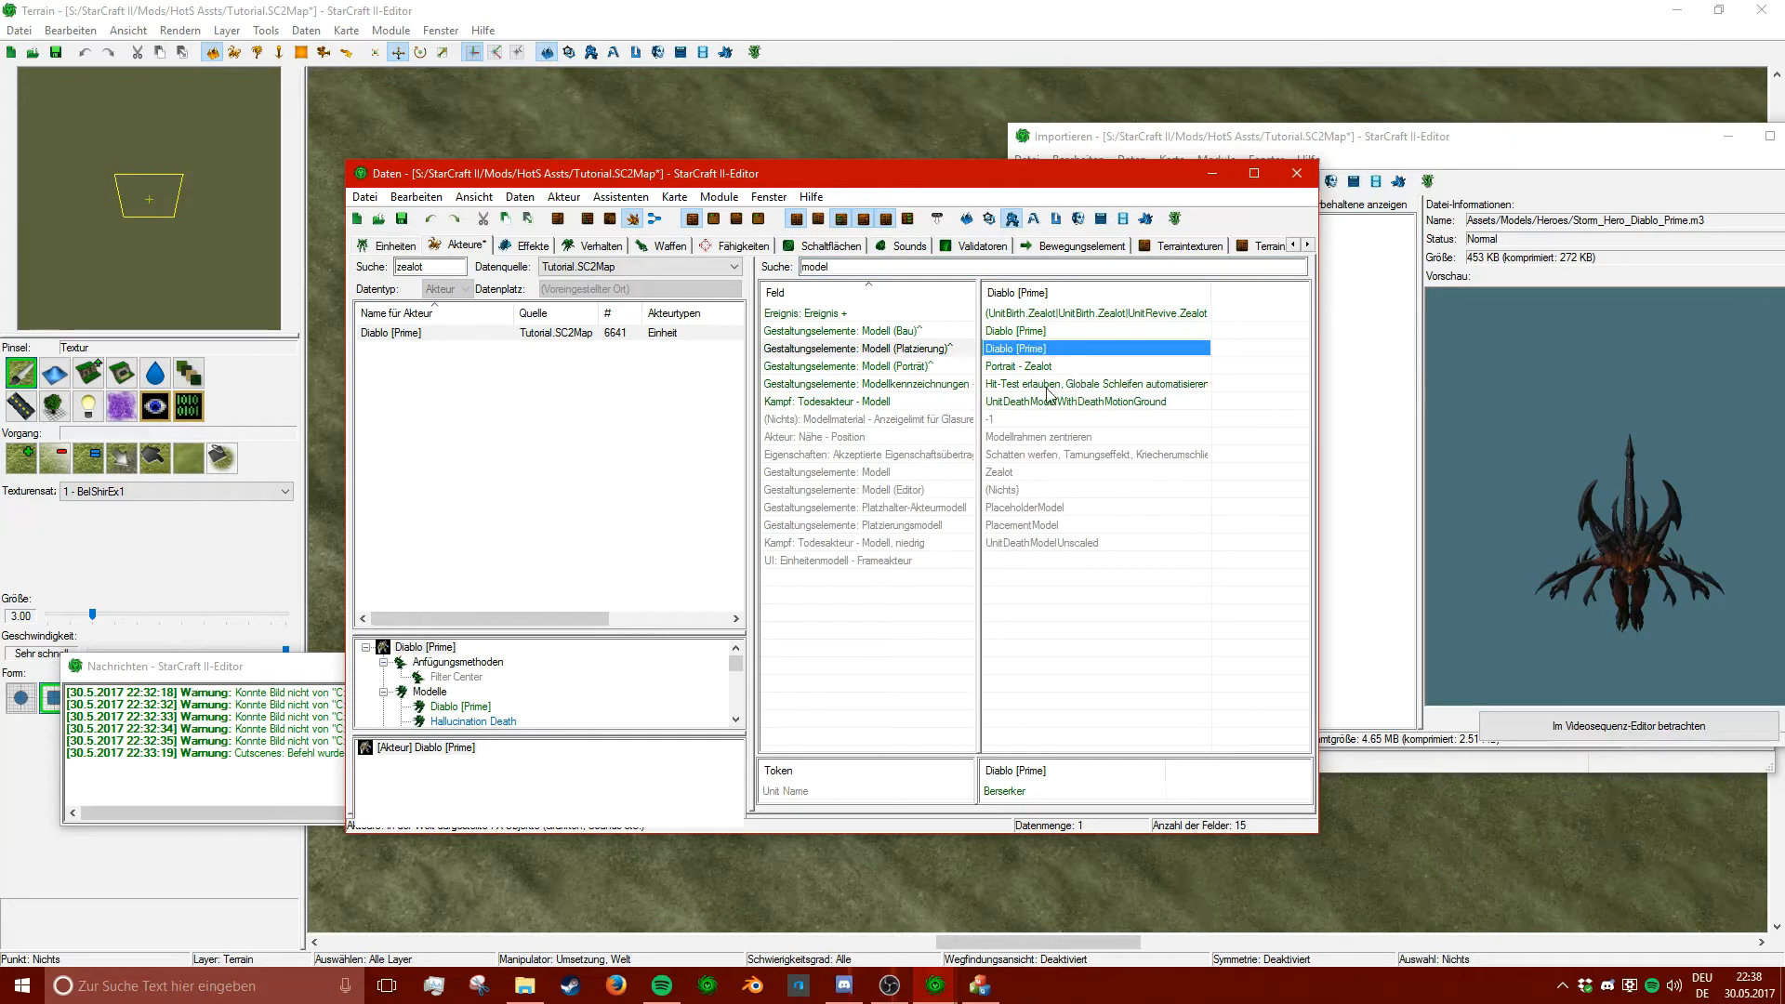
click(1006, 474)
text(Diablo [Prime])
click(915, 492)
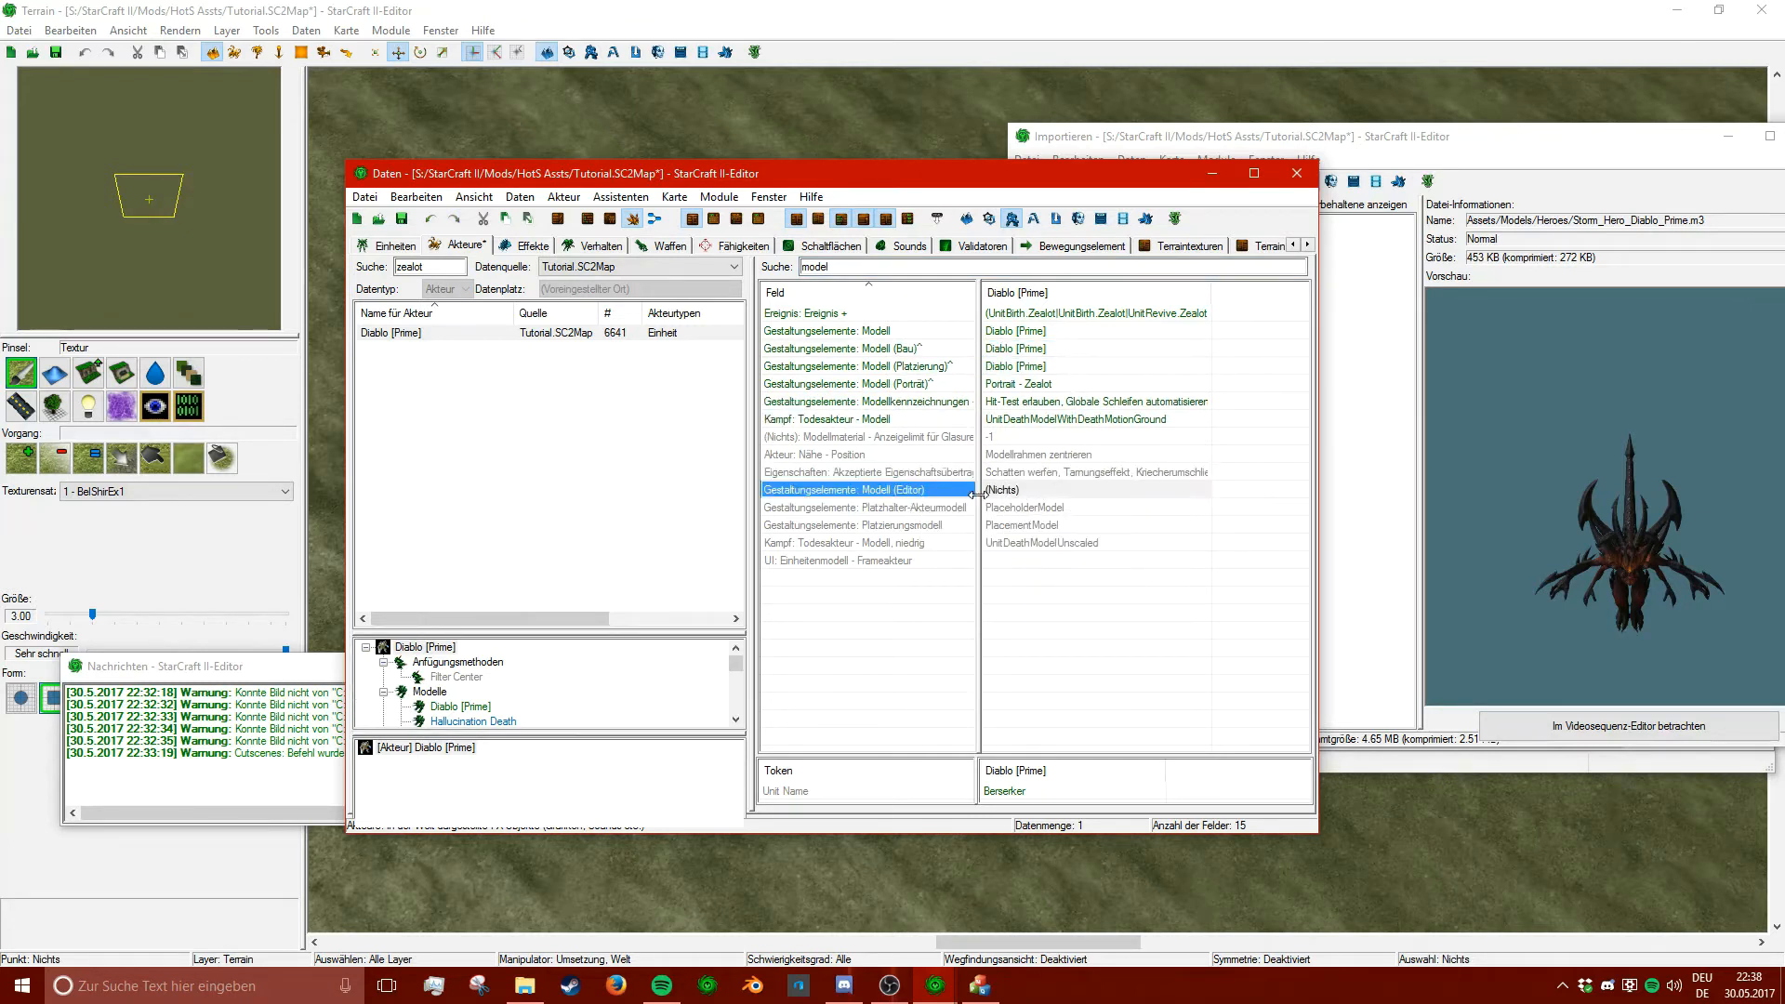
click(1011, 492)
text(Diablo [Prime])
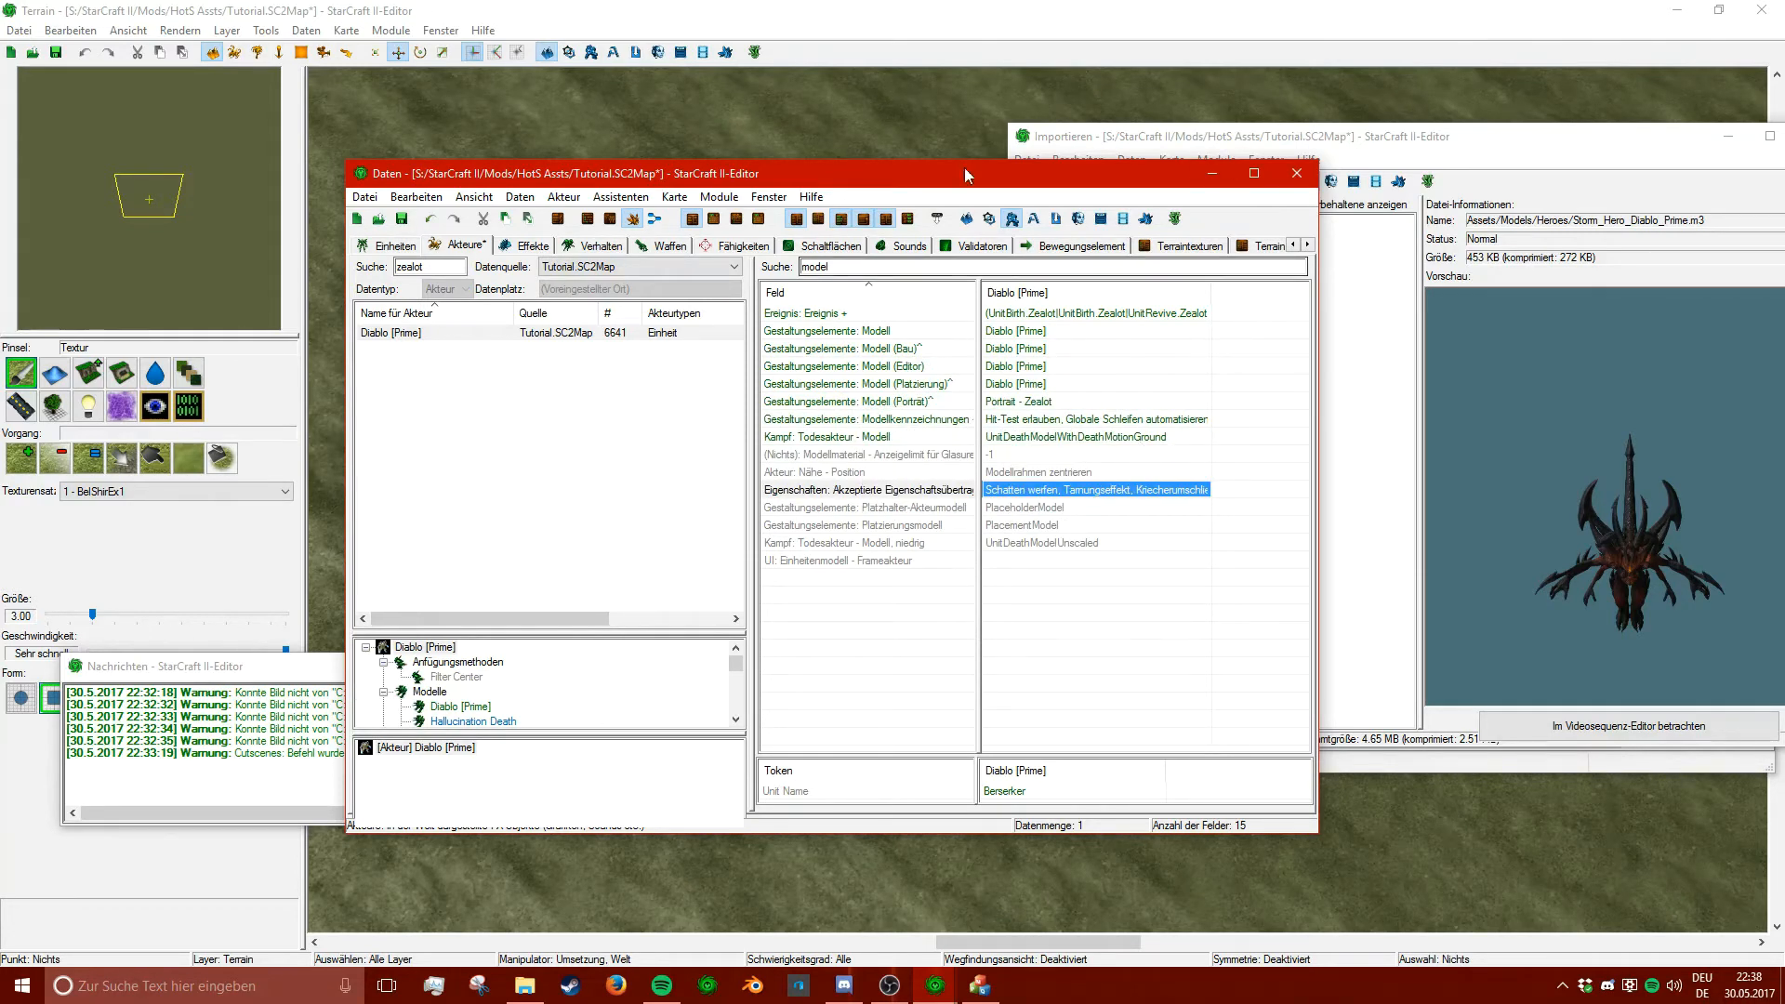
- Clear the field filter and save the map
double_click(884, 267)
key(BackSpace)
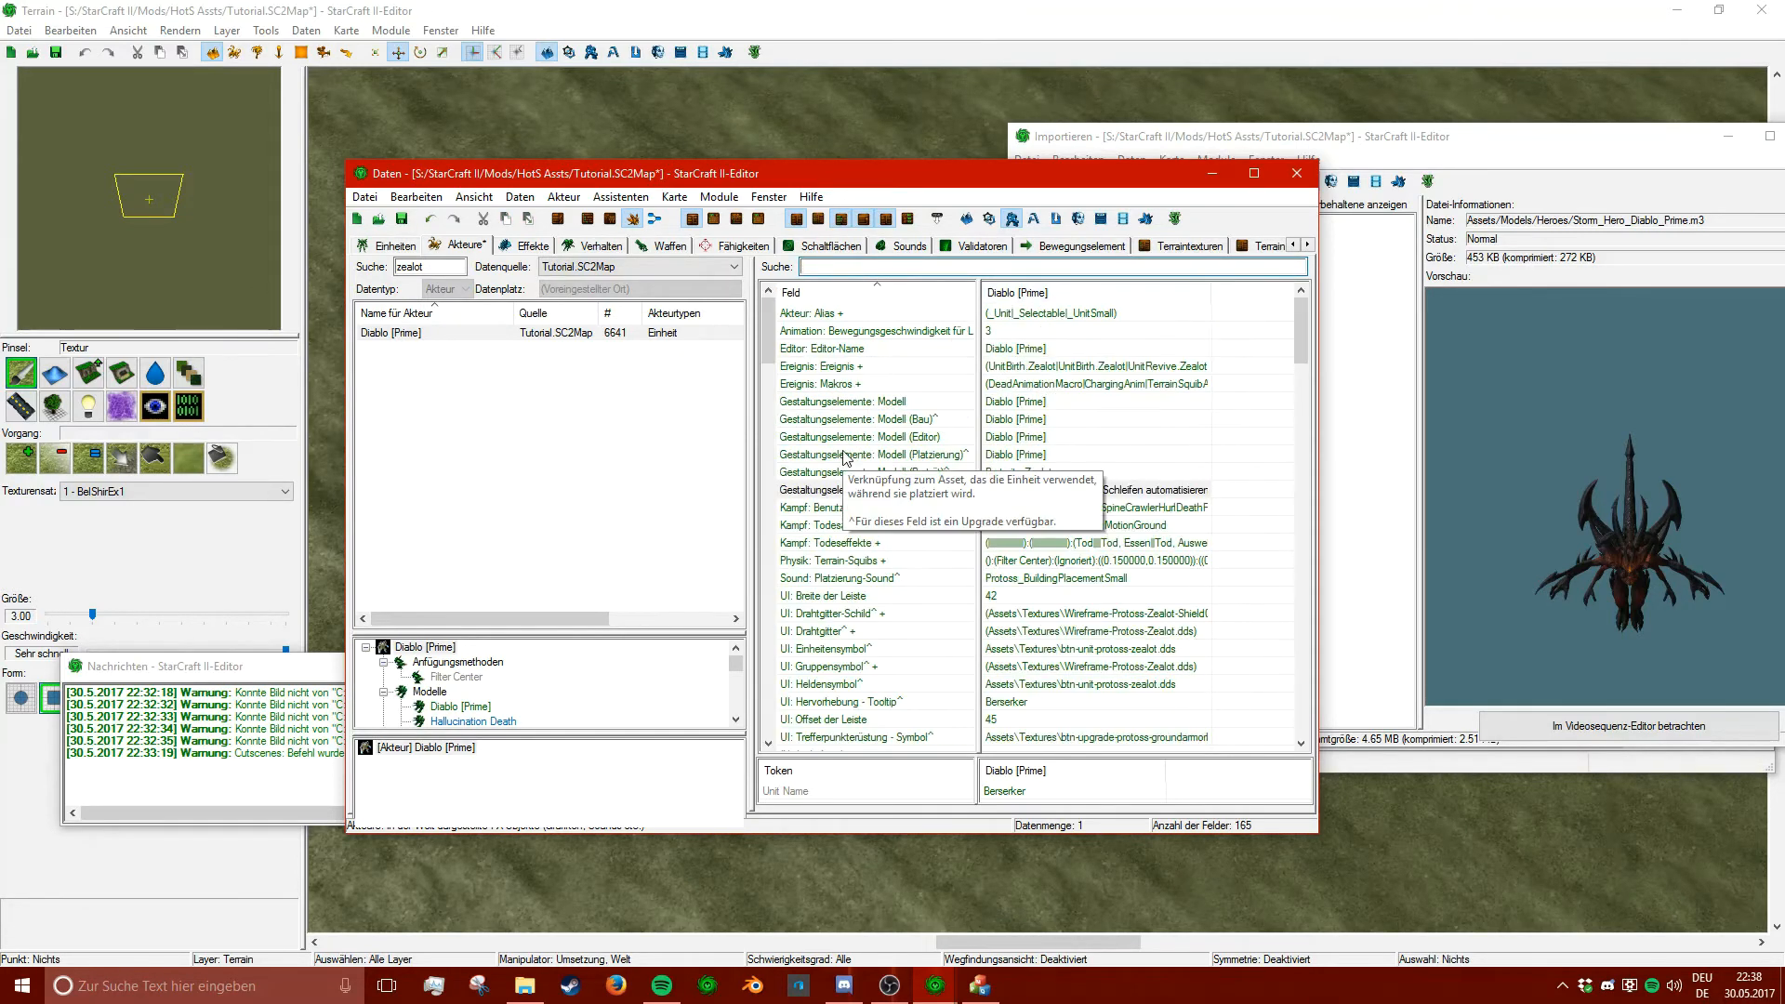
click(401, 219)
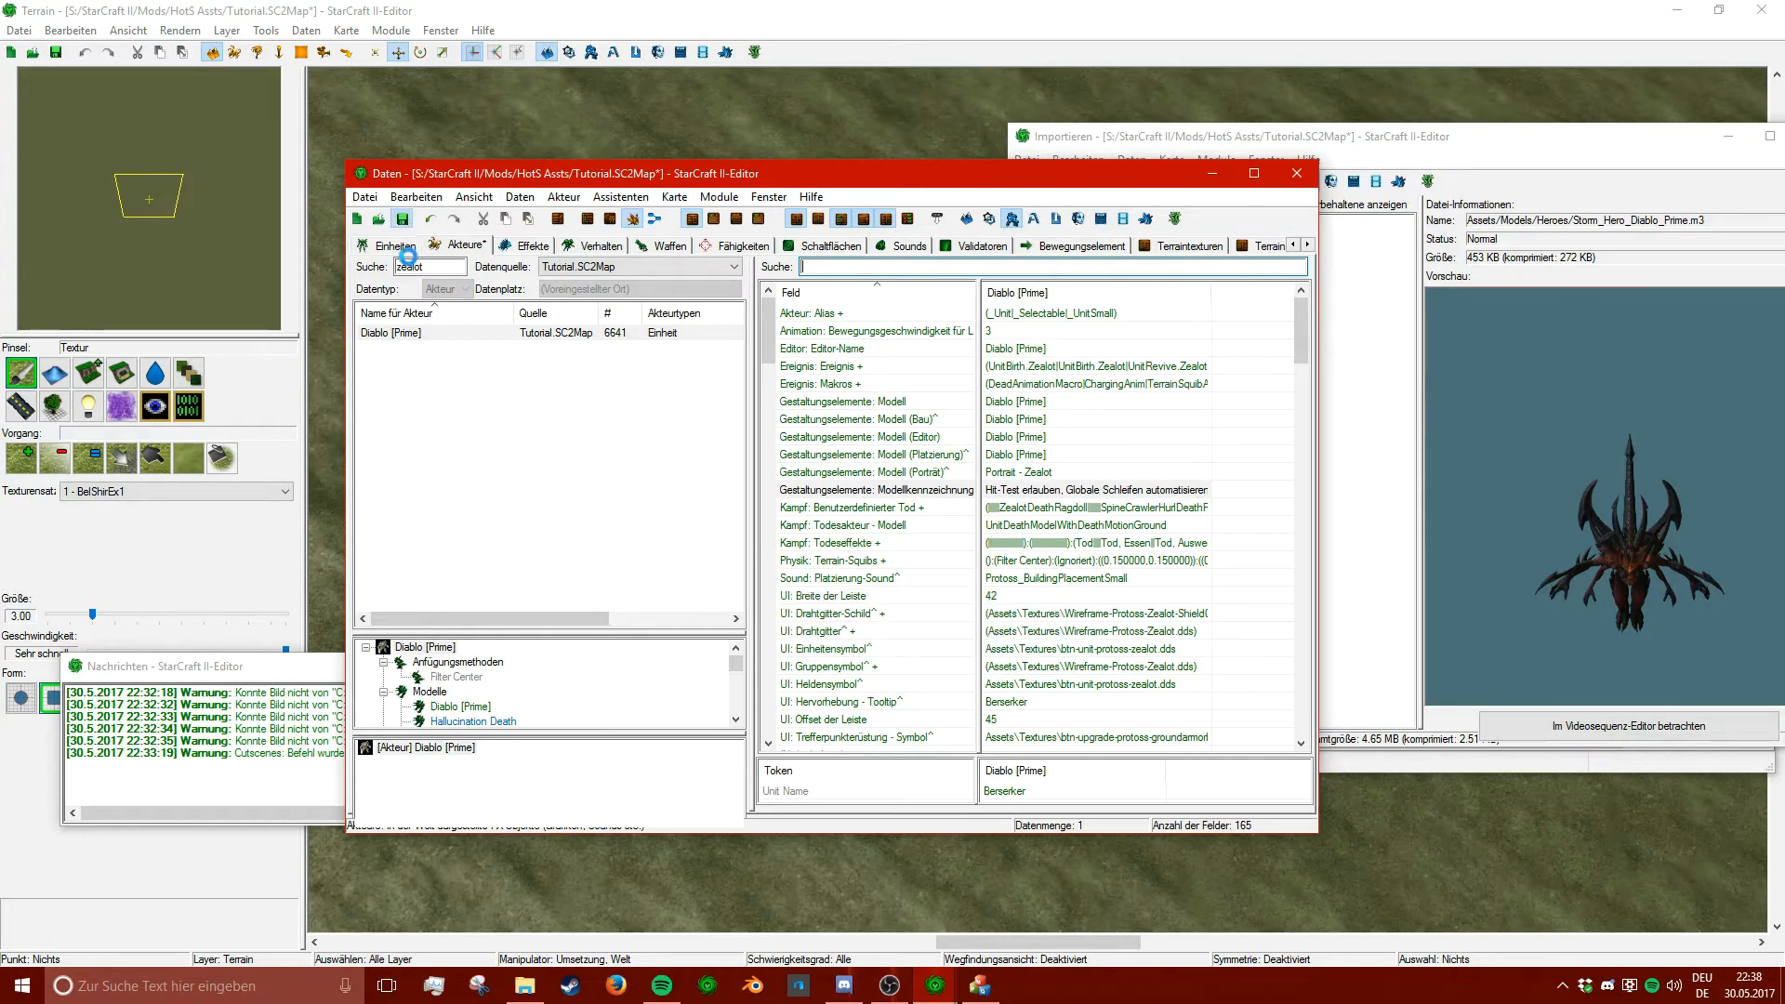
- Display the Einheiten data type and set its data source to Alle Daten
click(397, 245)
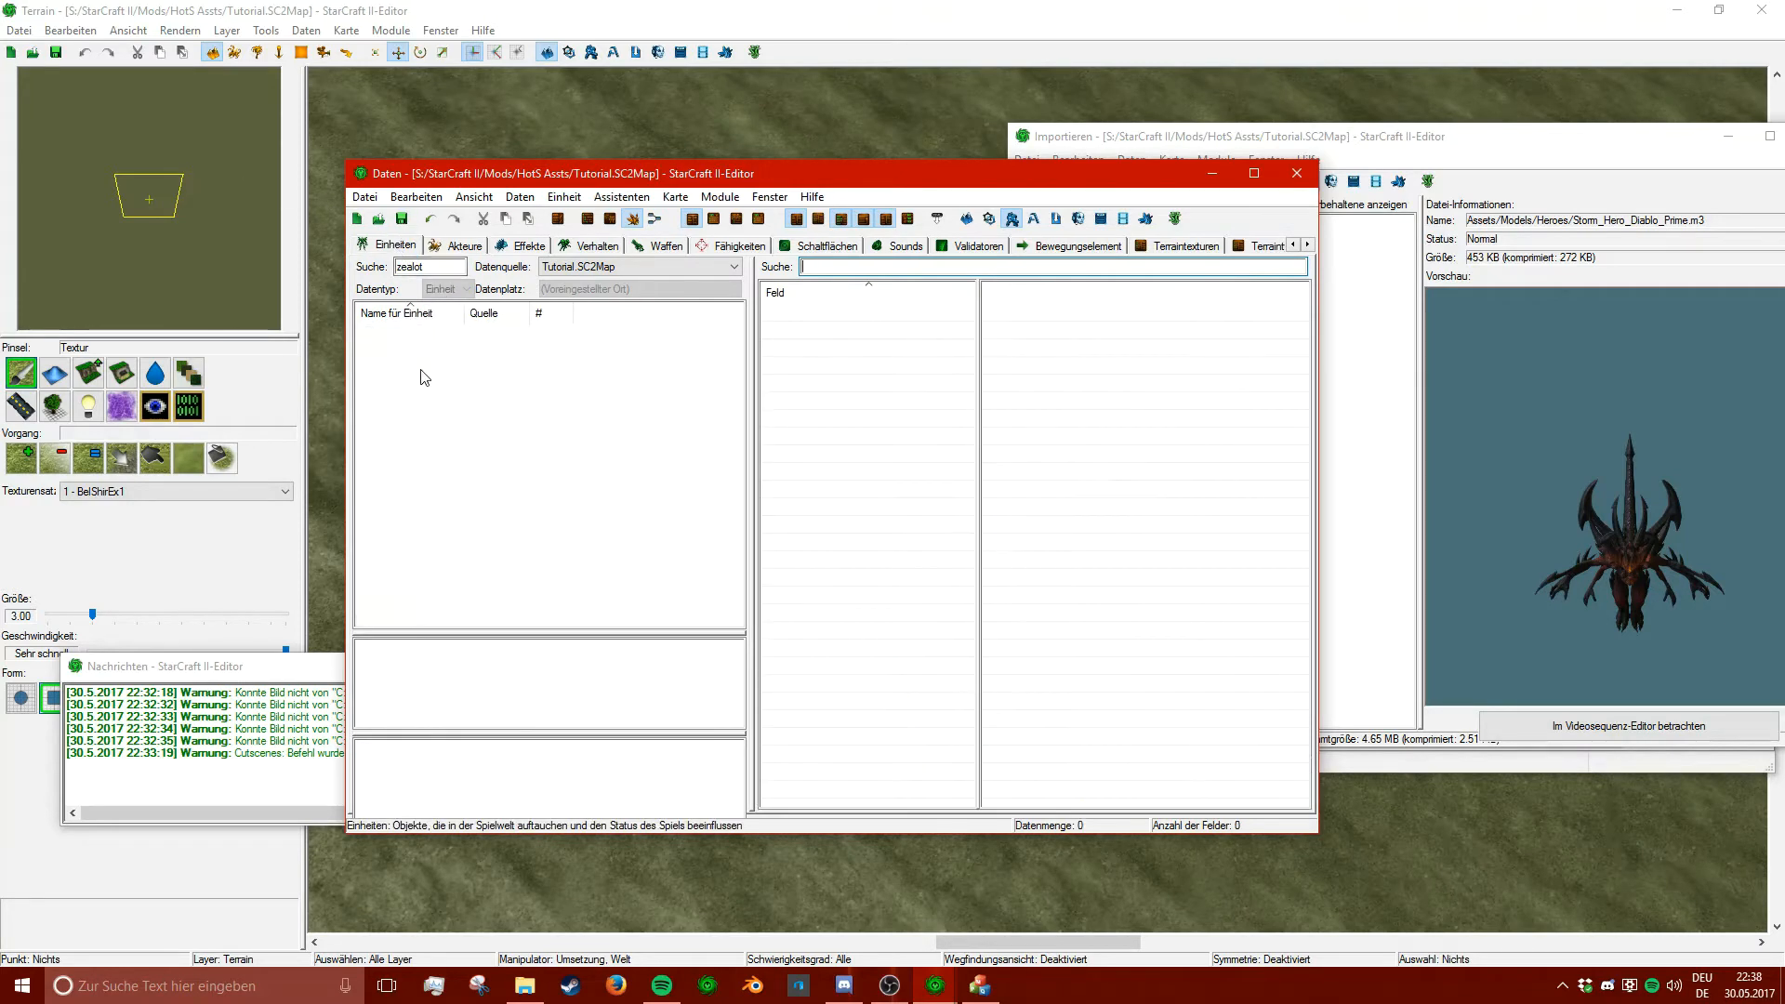
click(586, 247)
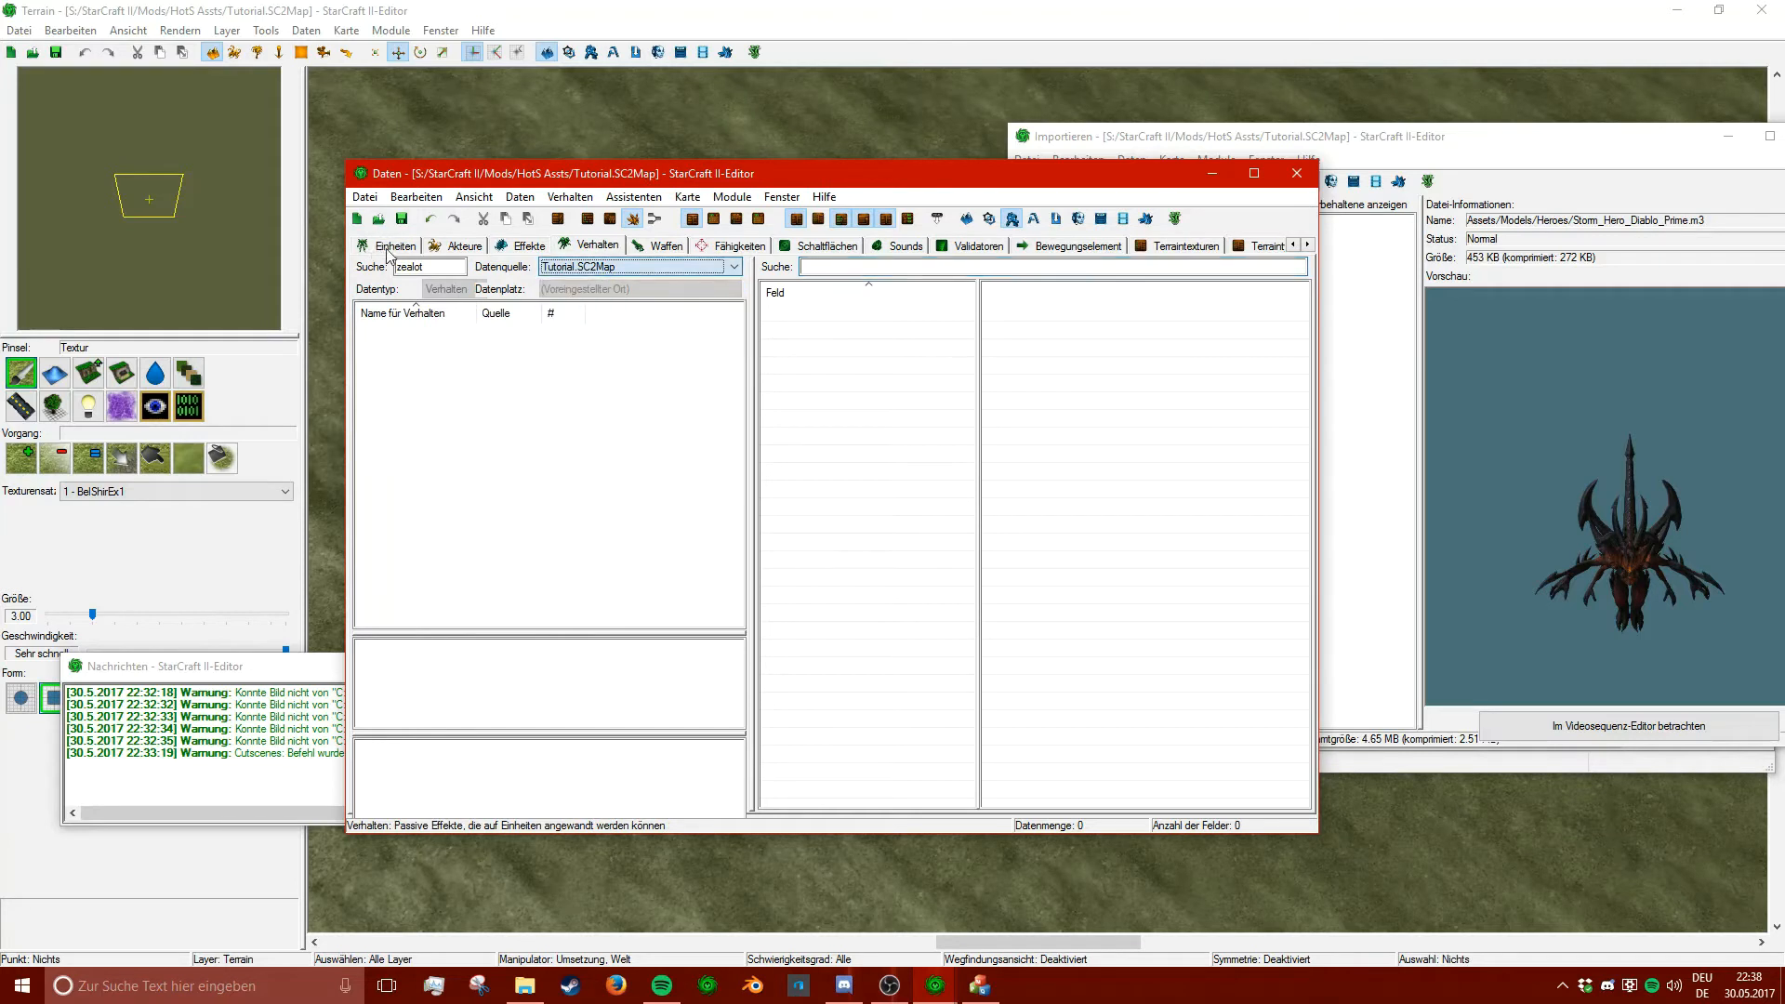
click(388, 248)
click(610, 267)
click(613, 283)
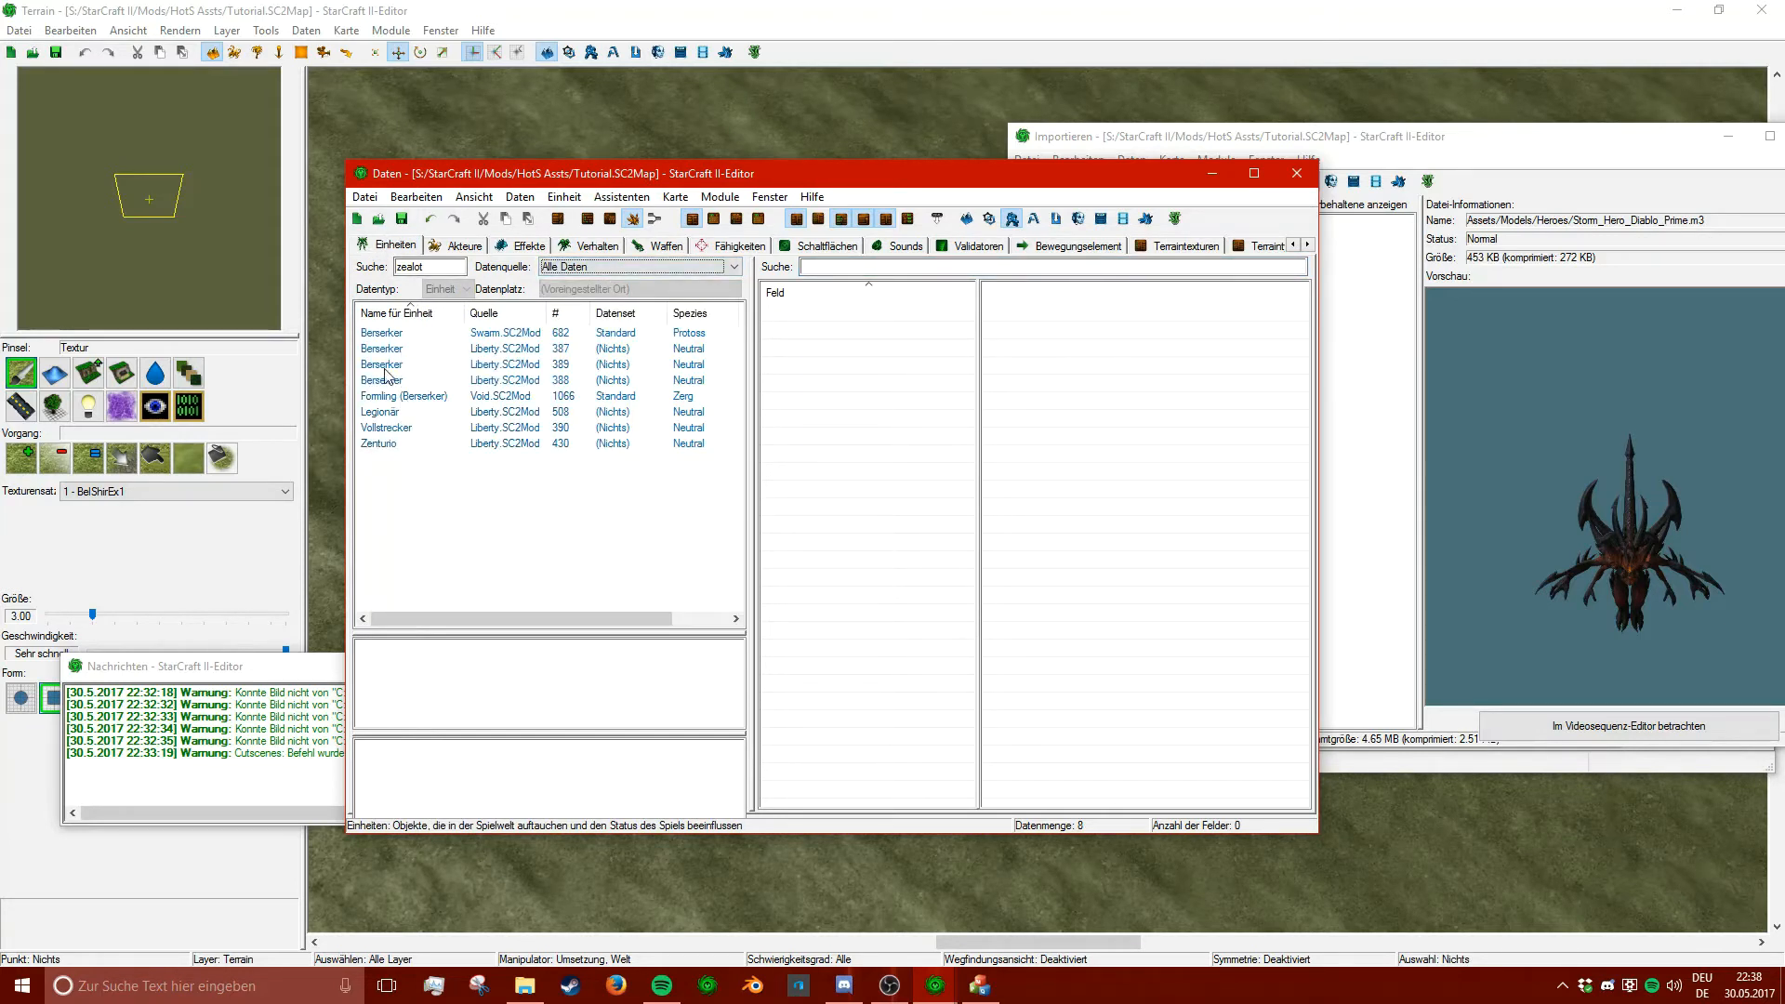
- Duplicate the Protoss Berserker unit from Swarm.SC2Mod, leaving all associated objects linked rather than duplicated
click(423, 334)
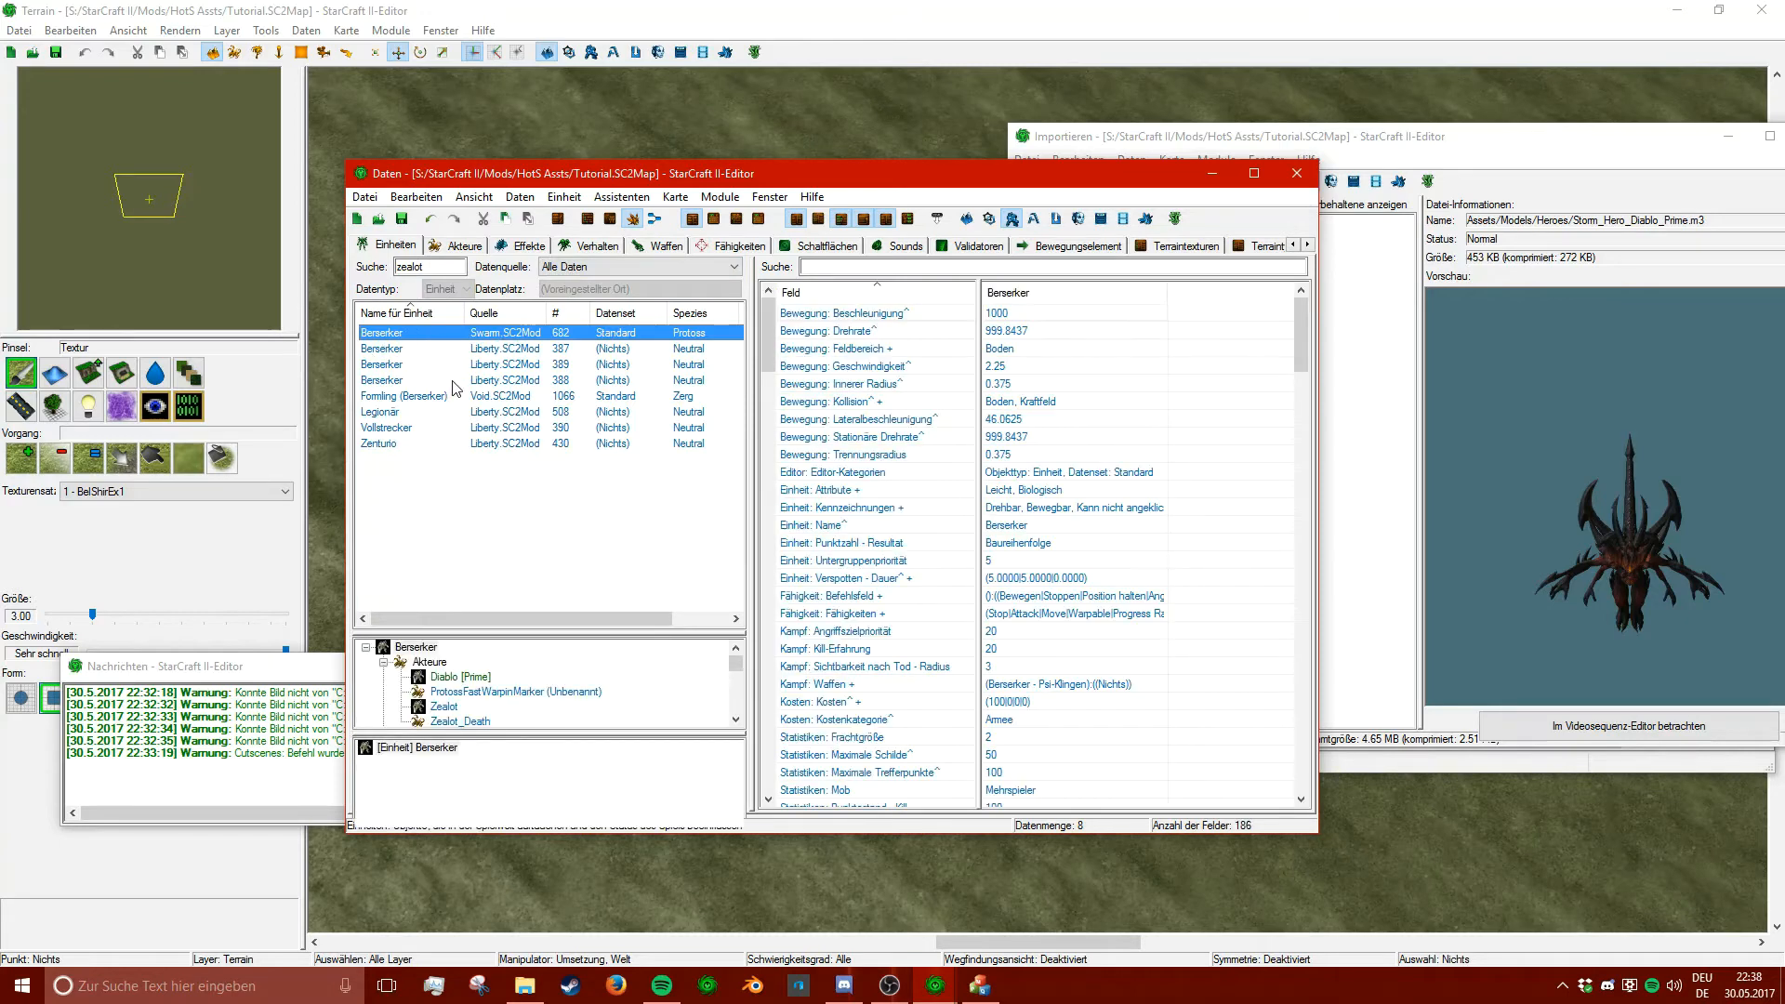
right_click(412, 342)
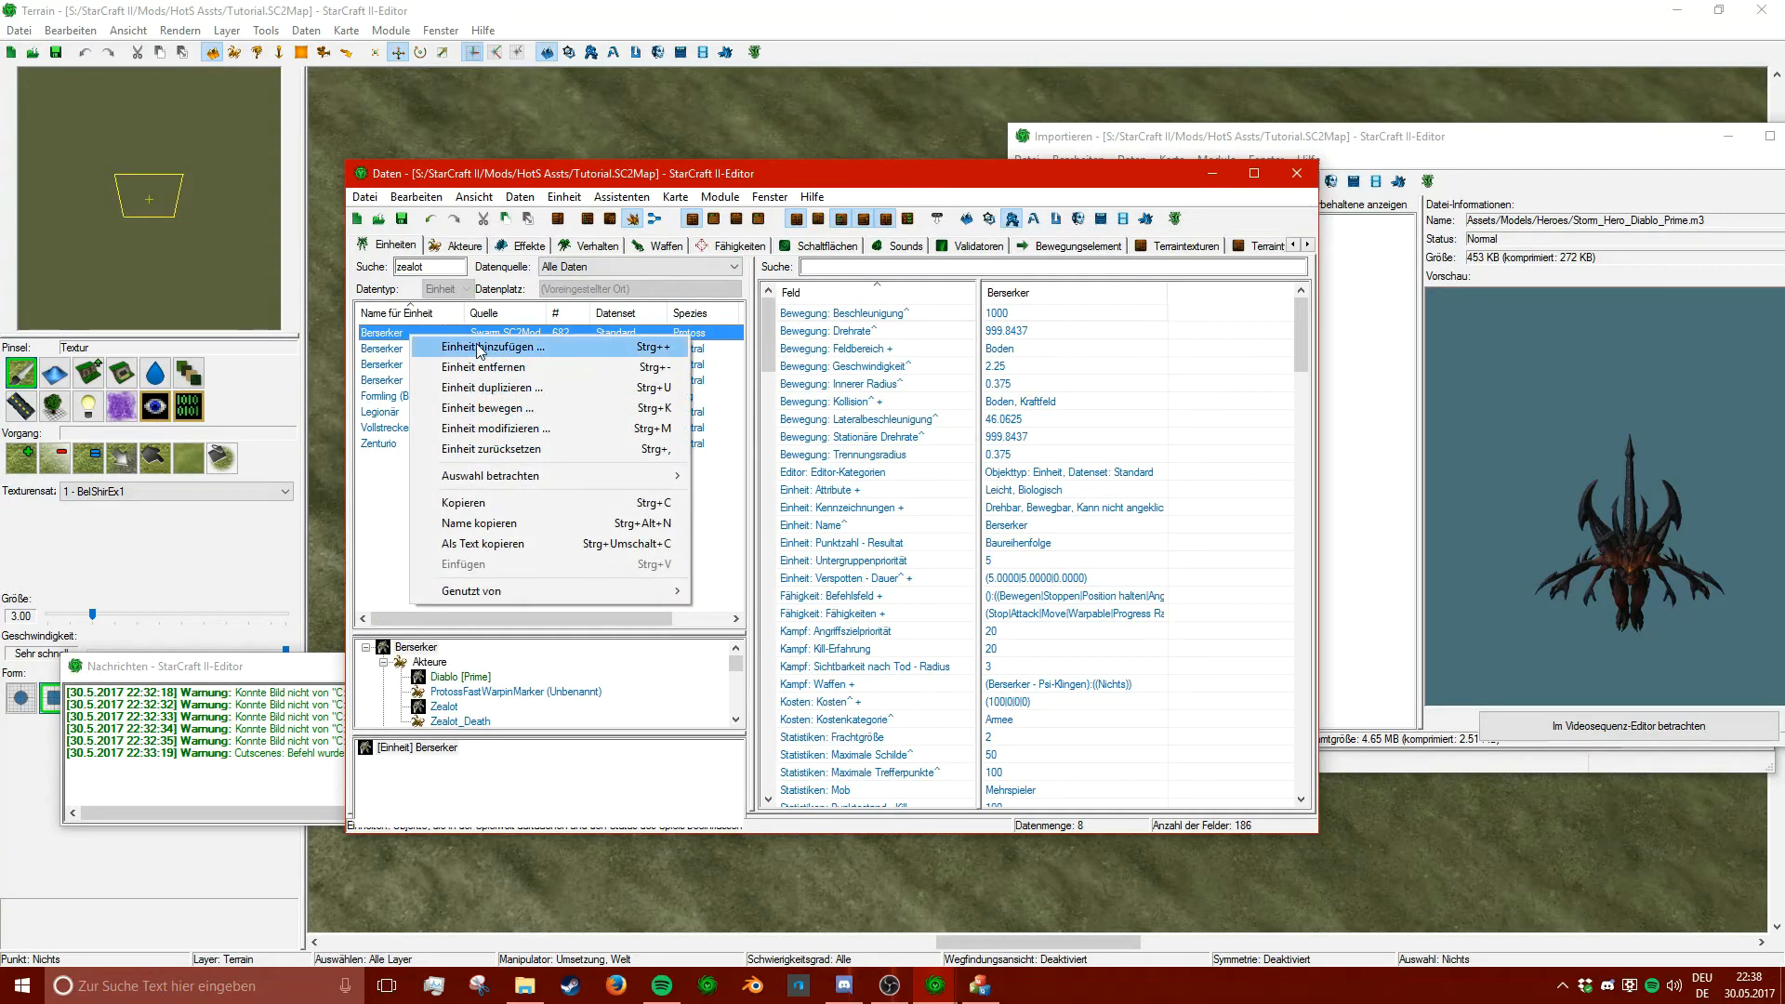
click(493, 386)
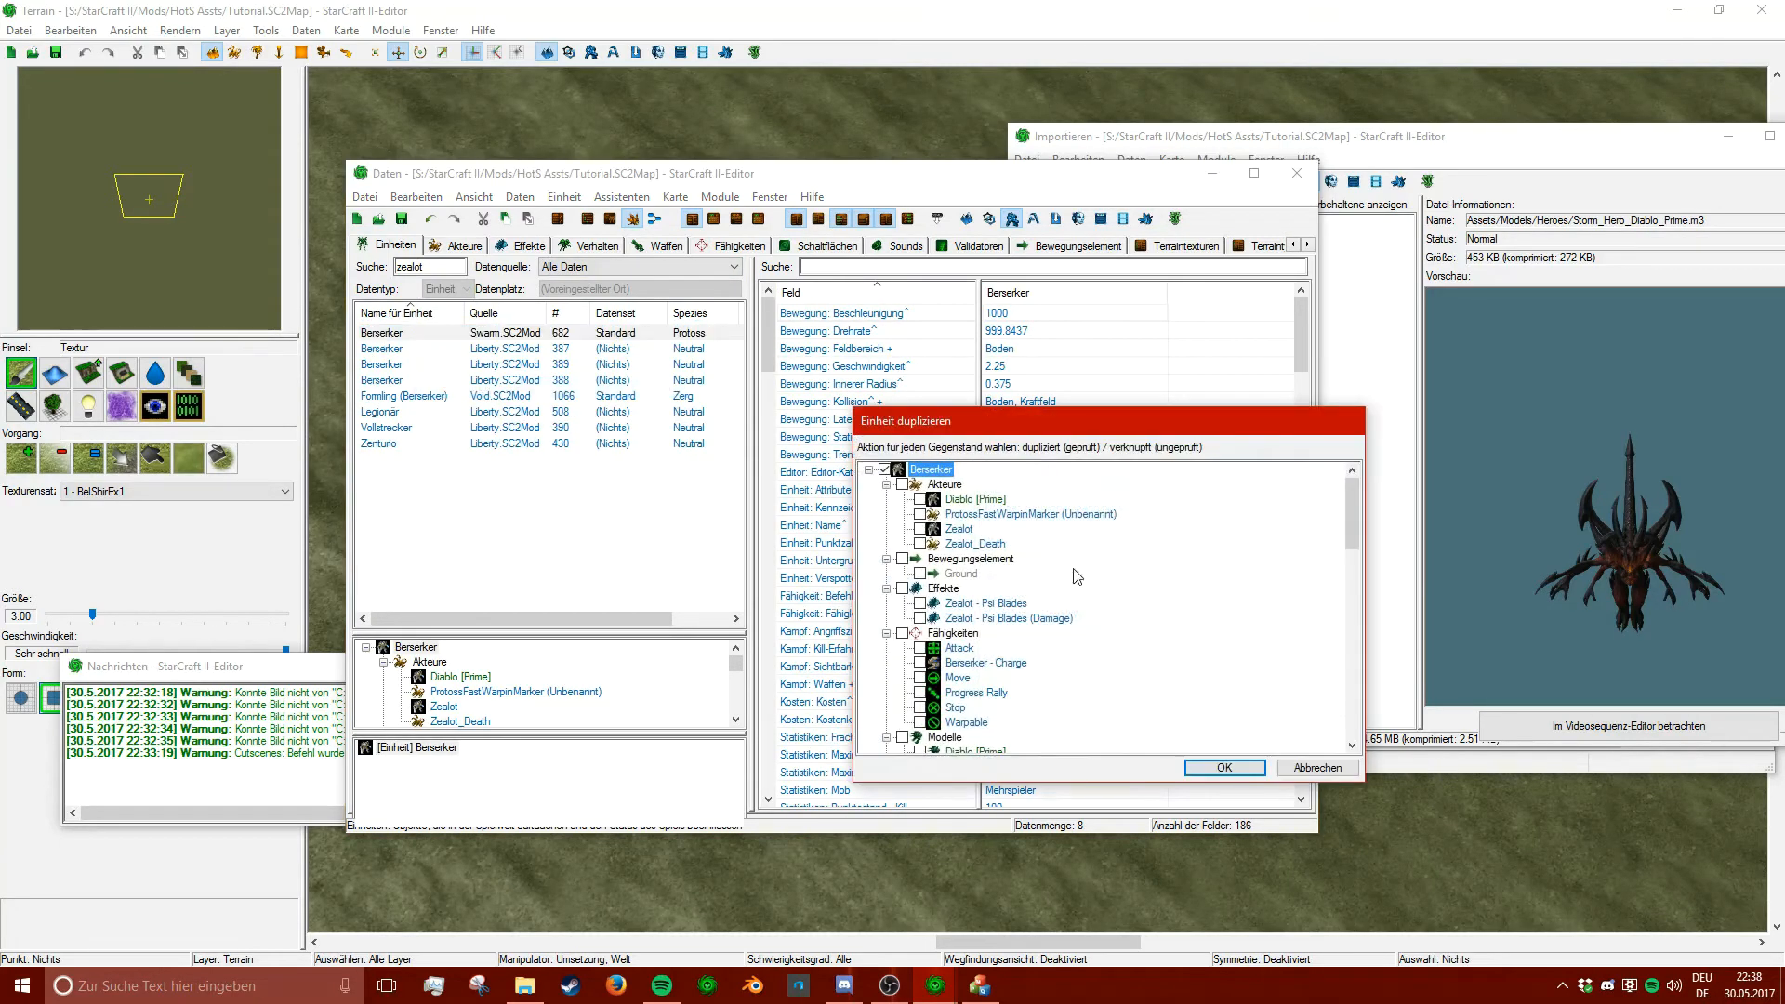
click(1223, 768)
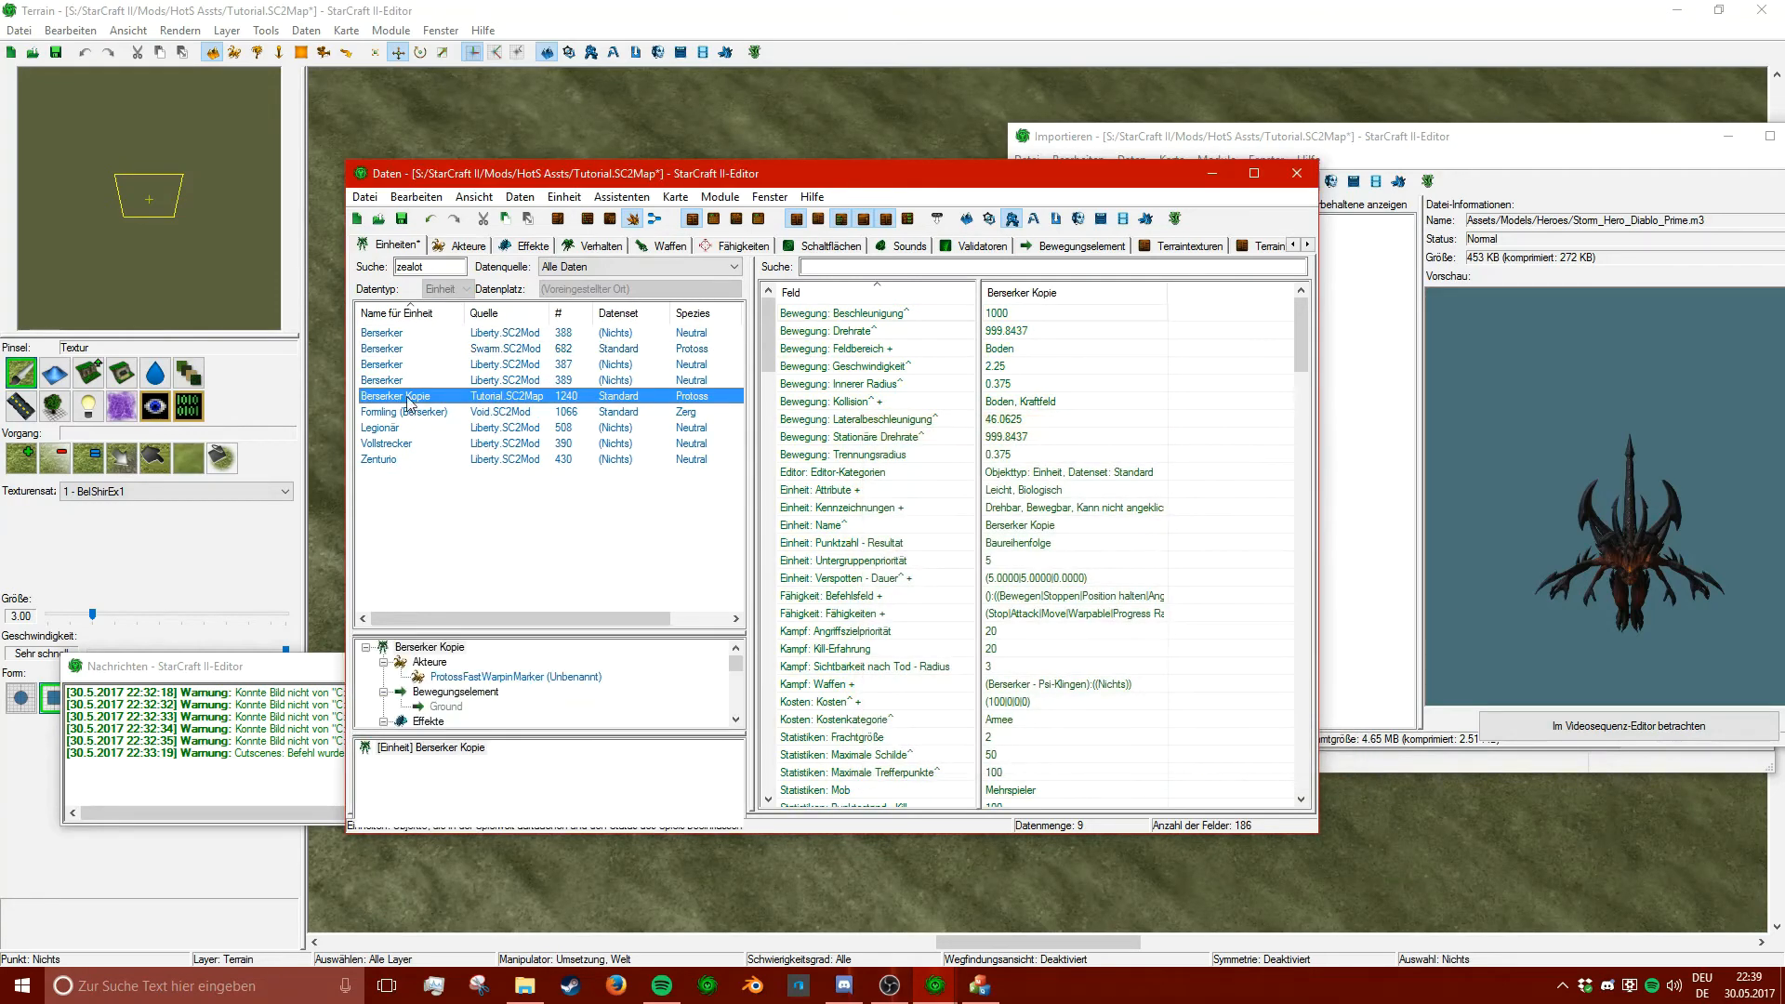
- Switch the data source to Tutorial.SC2Map and rename the Berserker unit copy Diablo [Prime] with the ID DiabloPrime
click(586, 267)
click(581, 344)
double_click(402, 331)
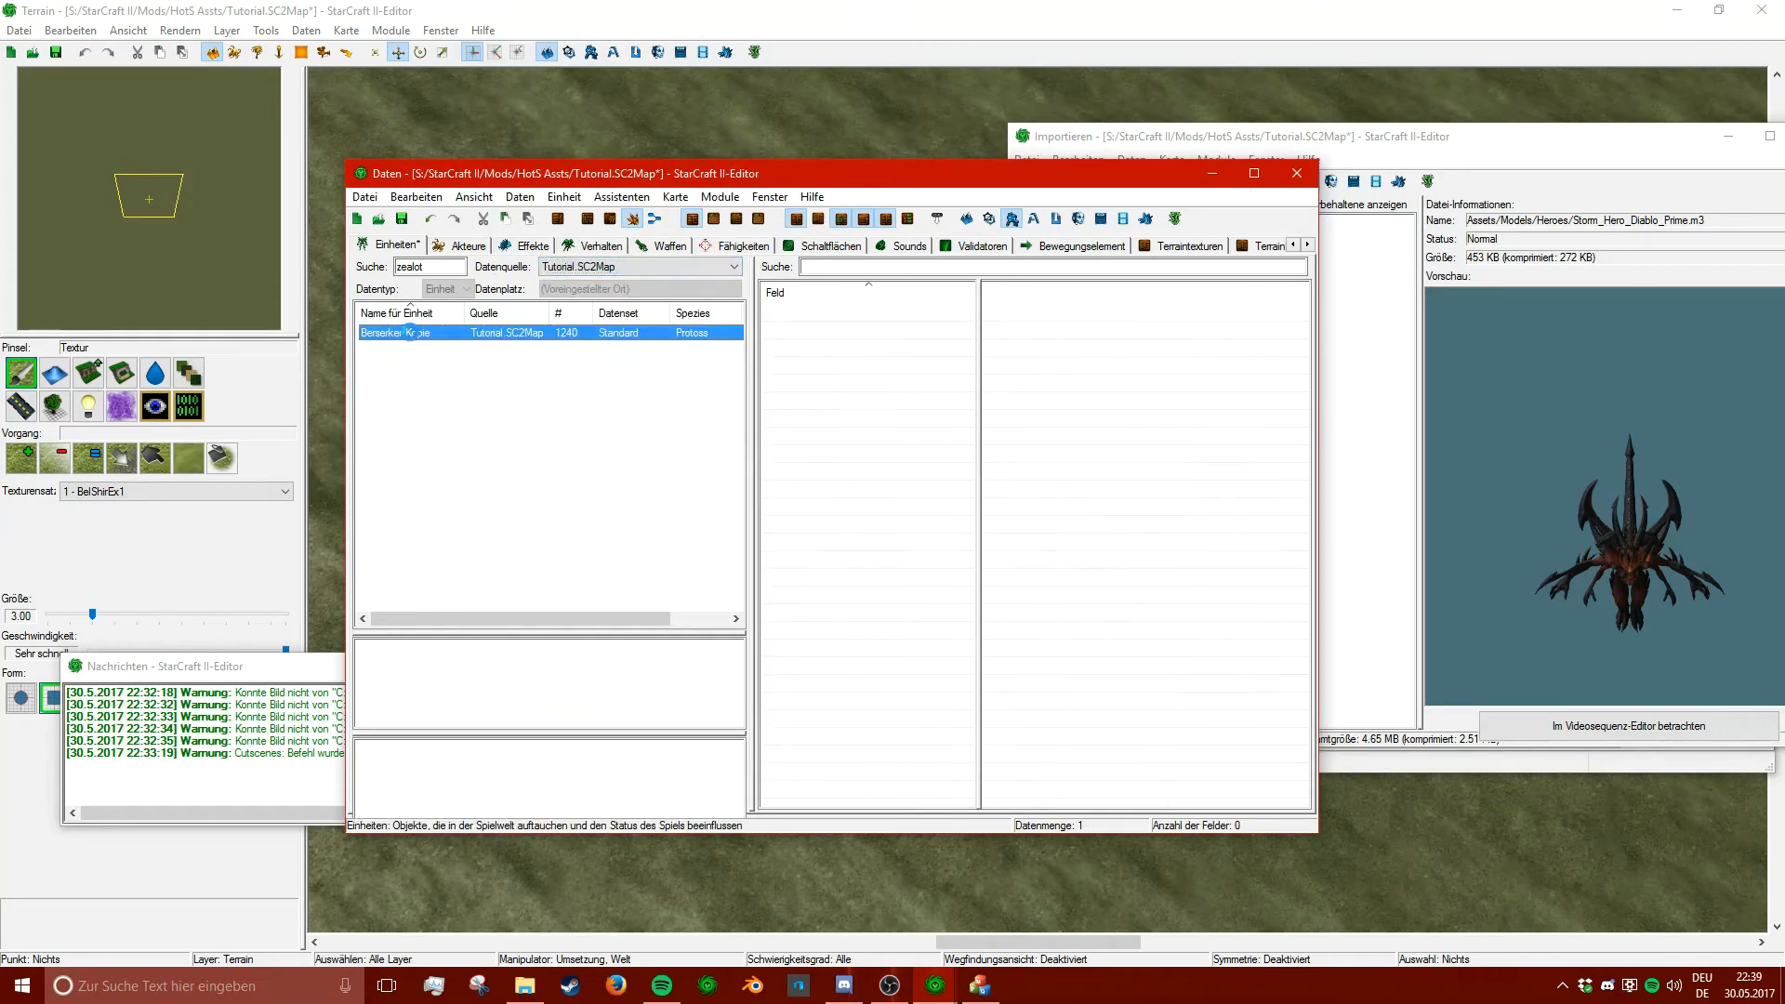
text(Dia)
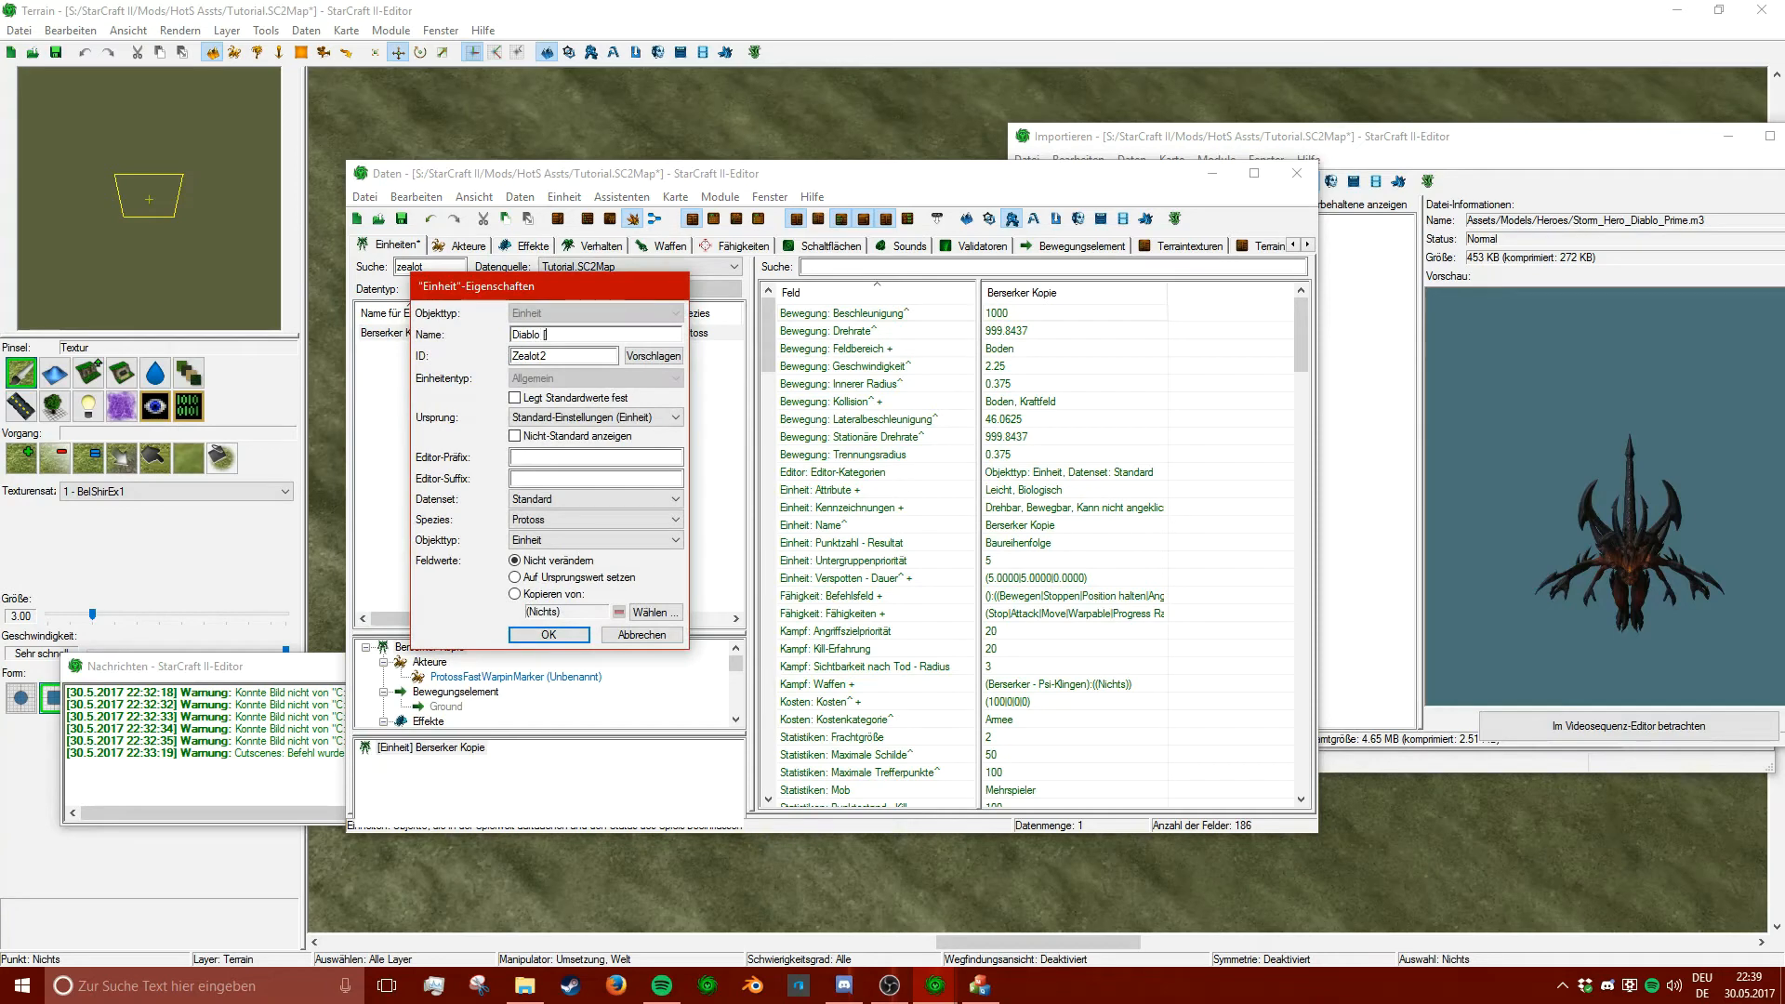
text(blo [Prime)
key(Return)
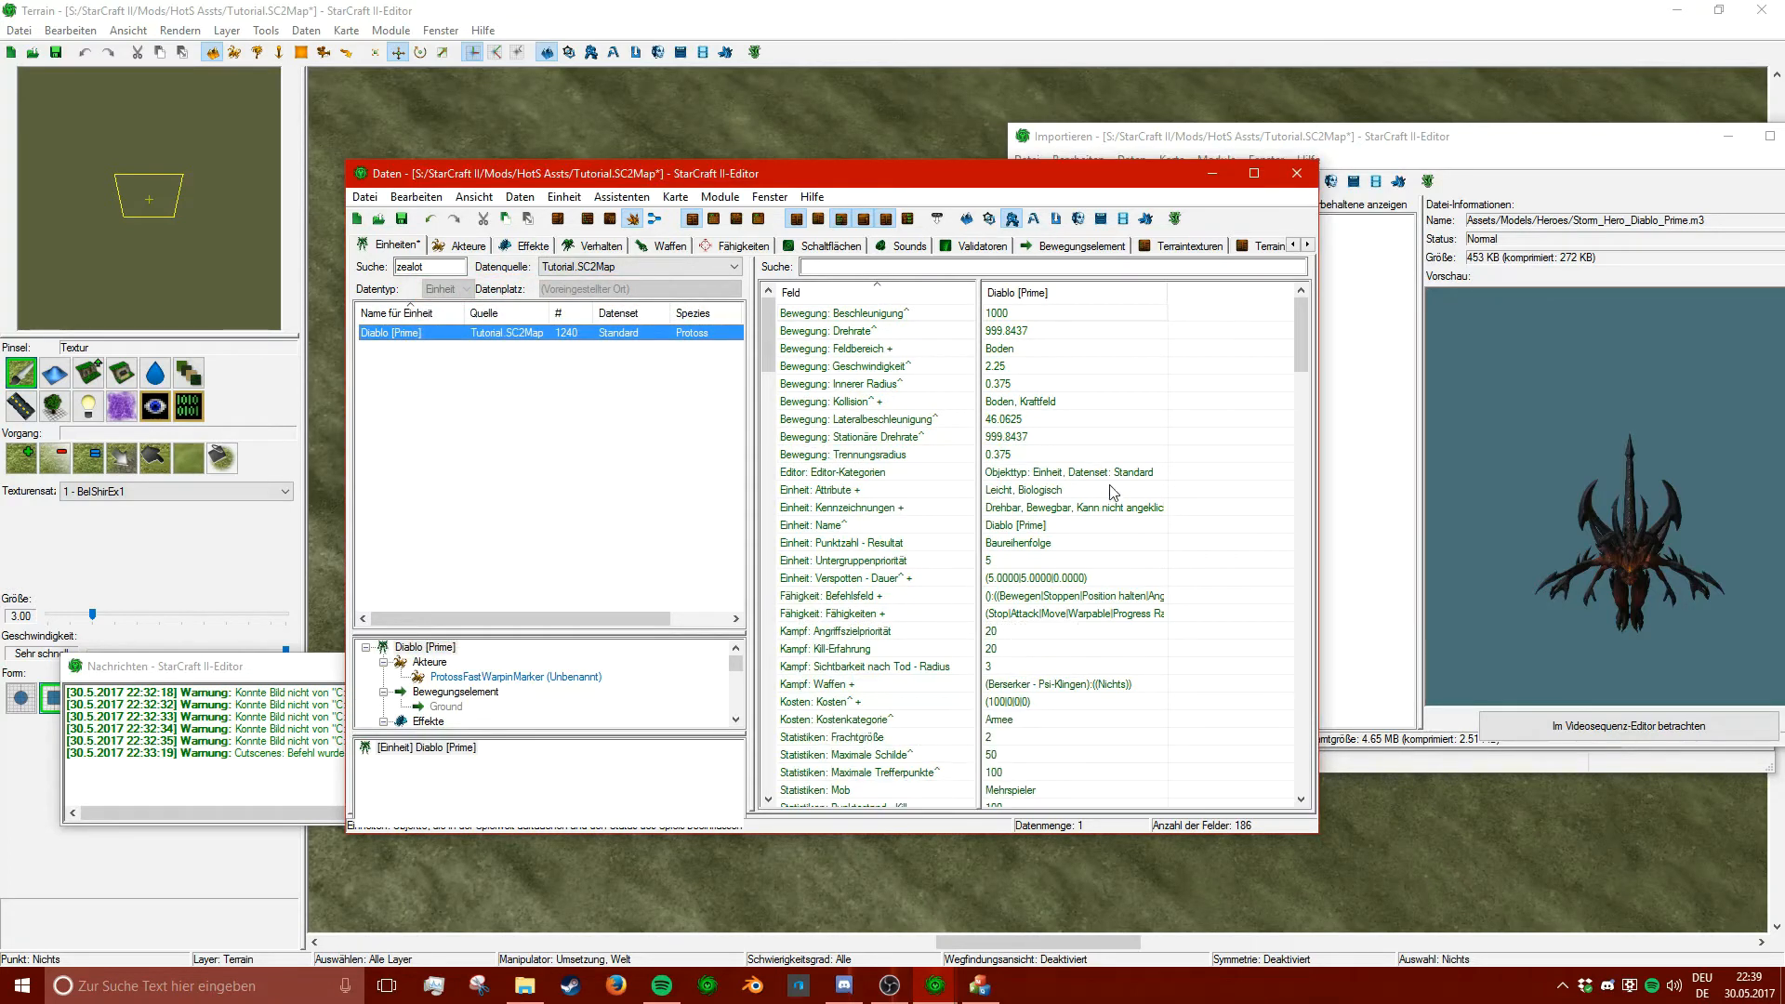
- Return to the Akteure data type, remove the zealot filter and select the Diablo [Prime] actor
click(462, 251)
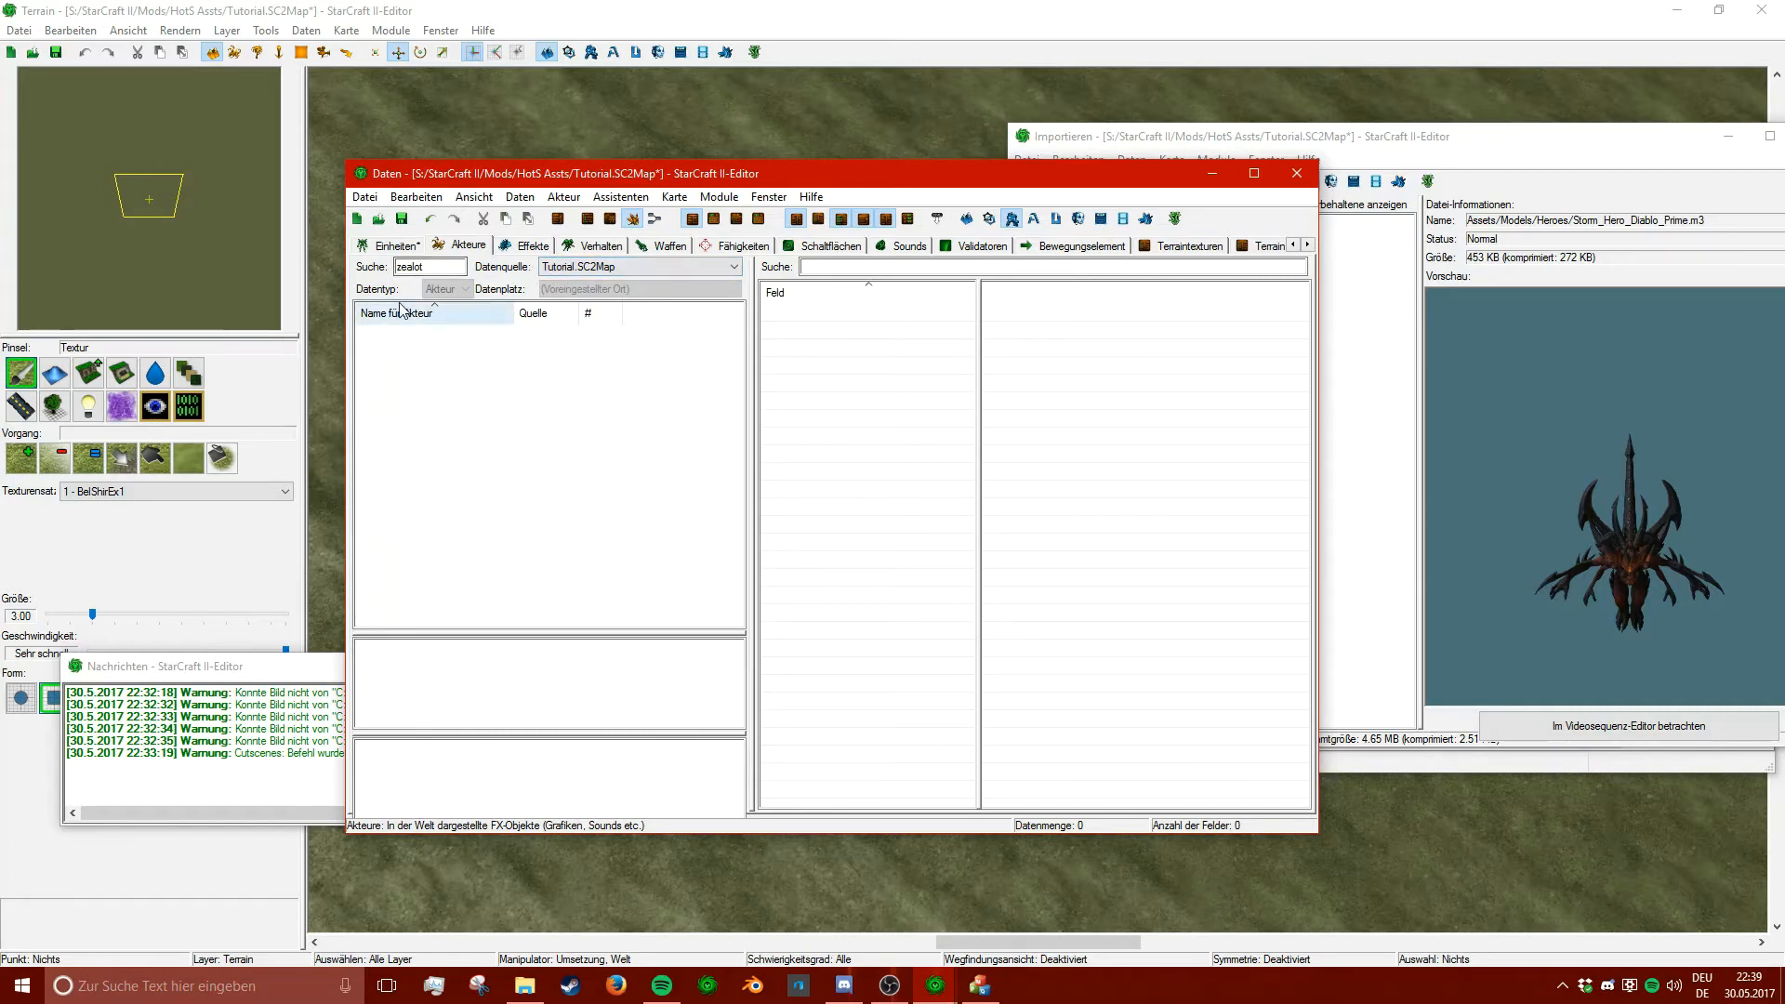
drag(430, 267, 184, 247)
key(BackSpace)
click(436, 332)
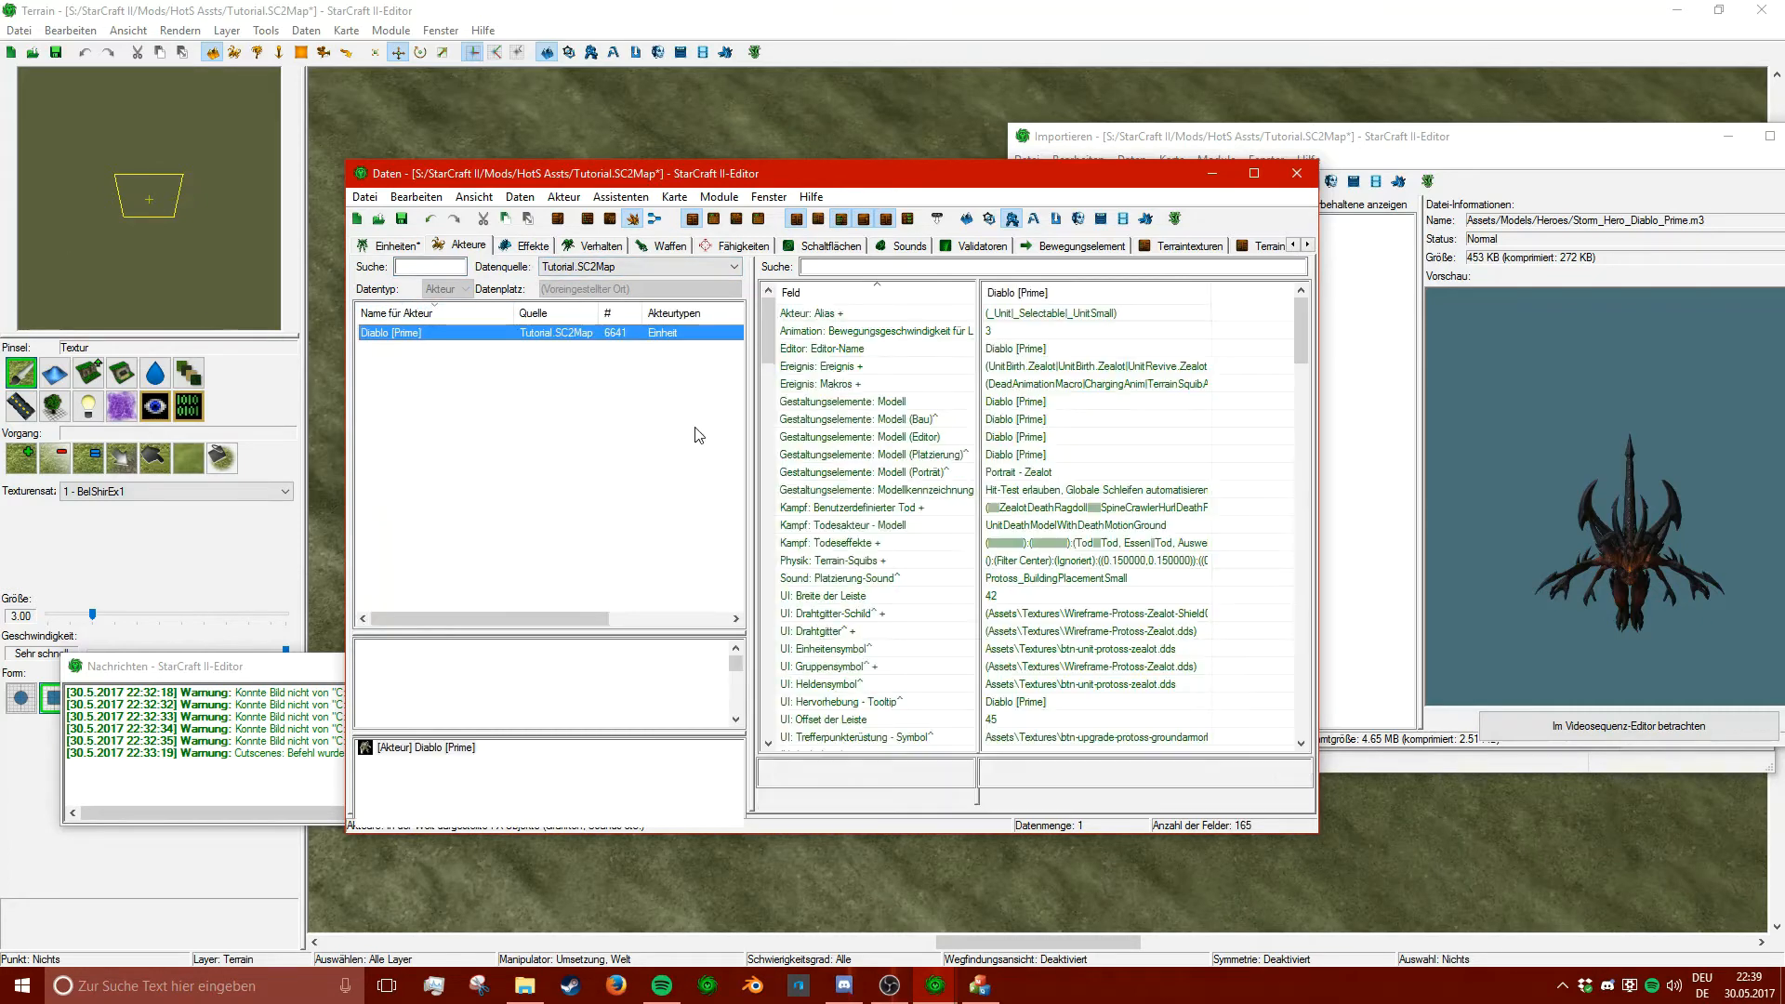
- Set the actor's Unit Name token to the Diablo [Prime] unit and save the map
double_click(1042, 792)
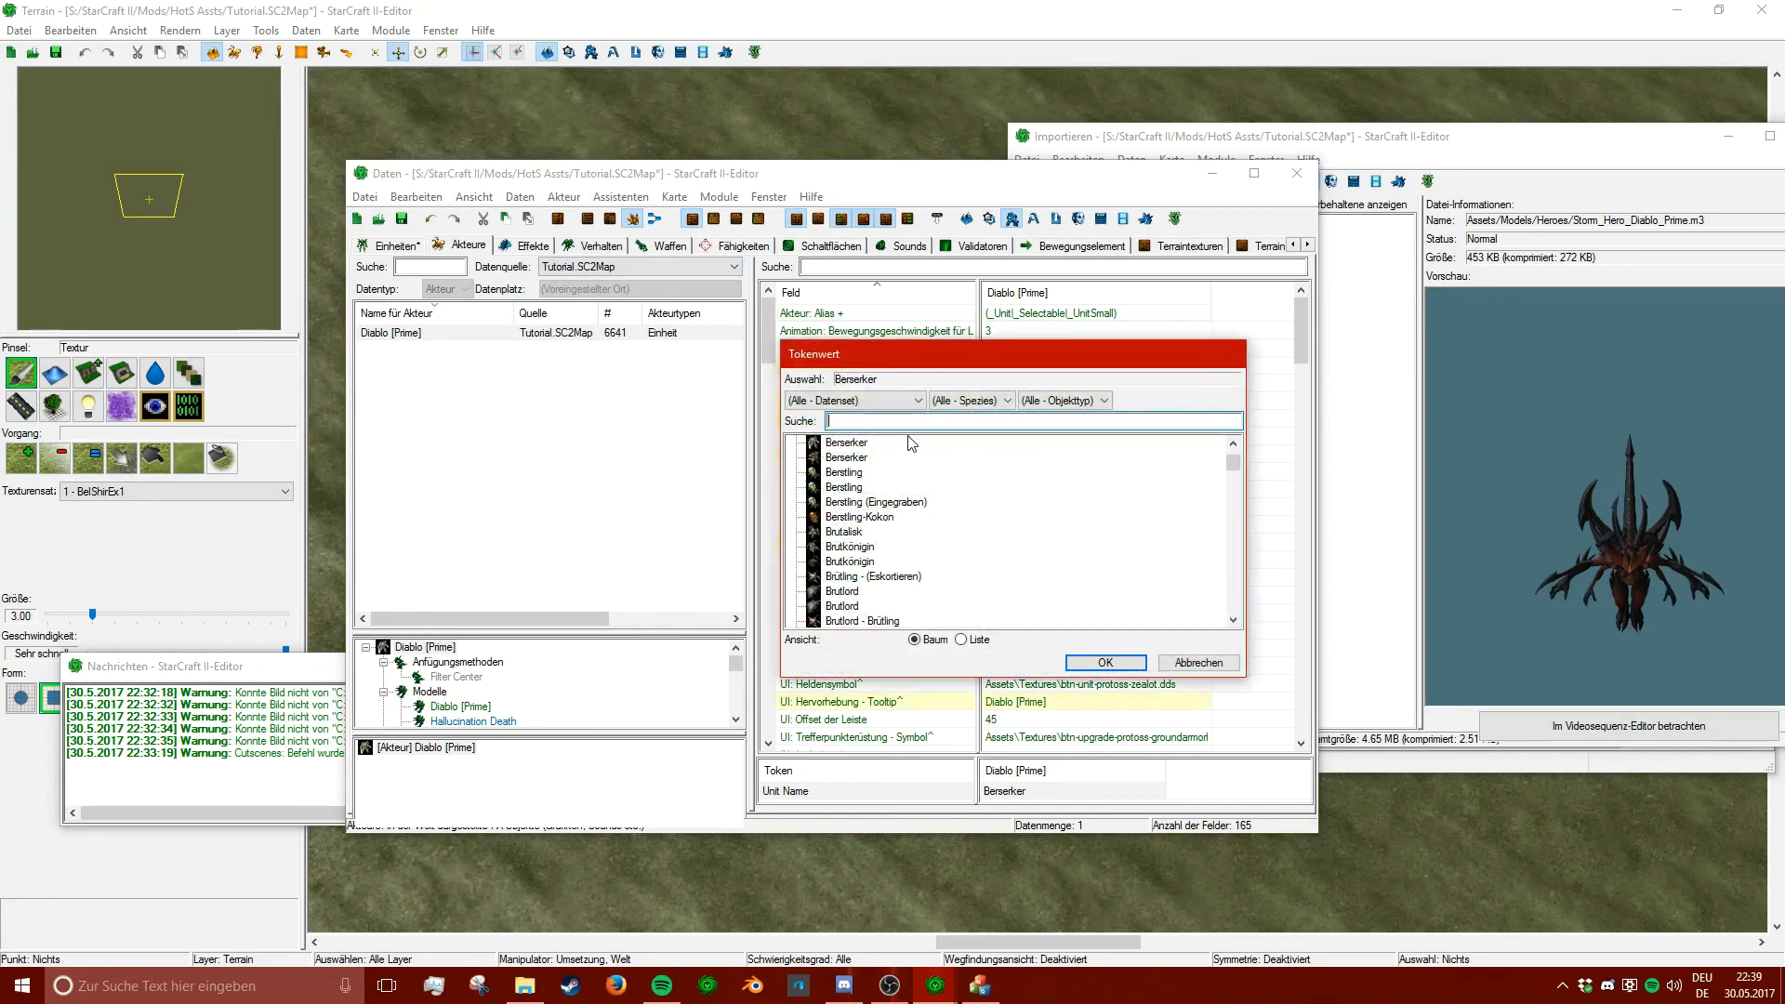
text(diablo)
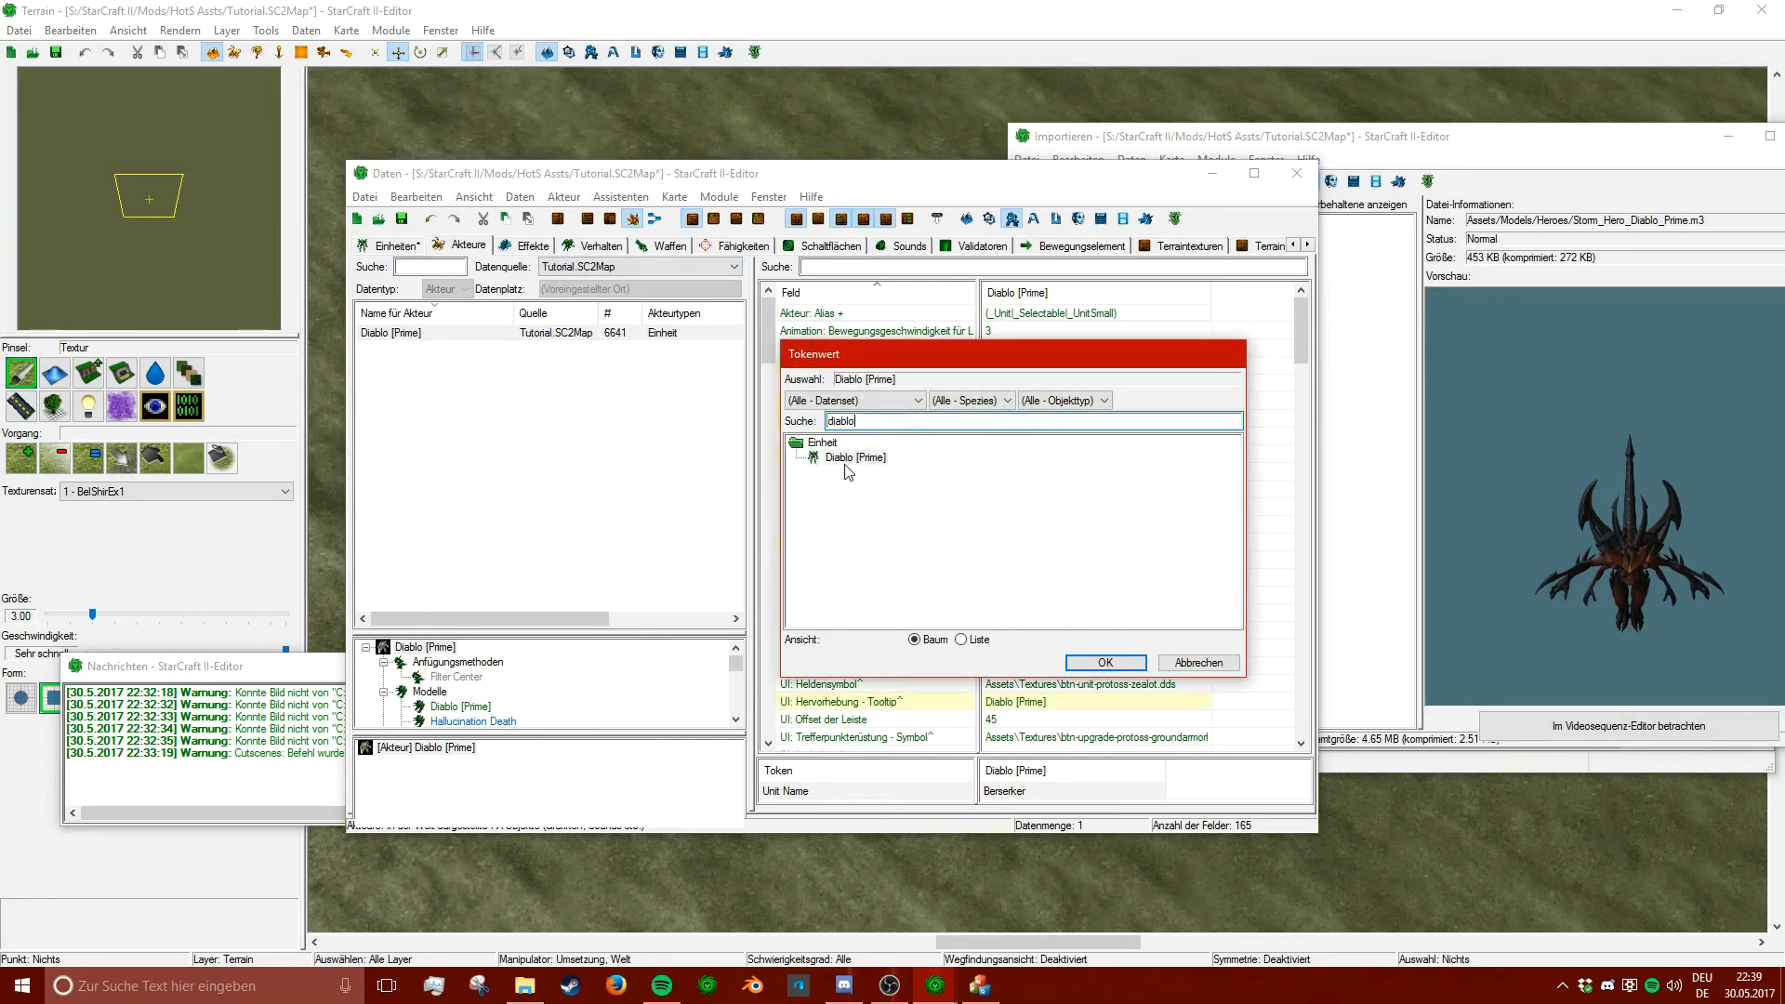
click(853, 458)
click(1086, 662)
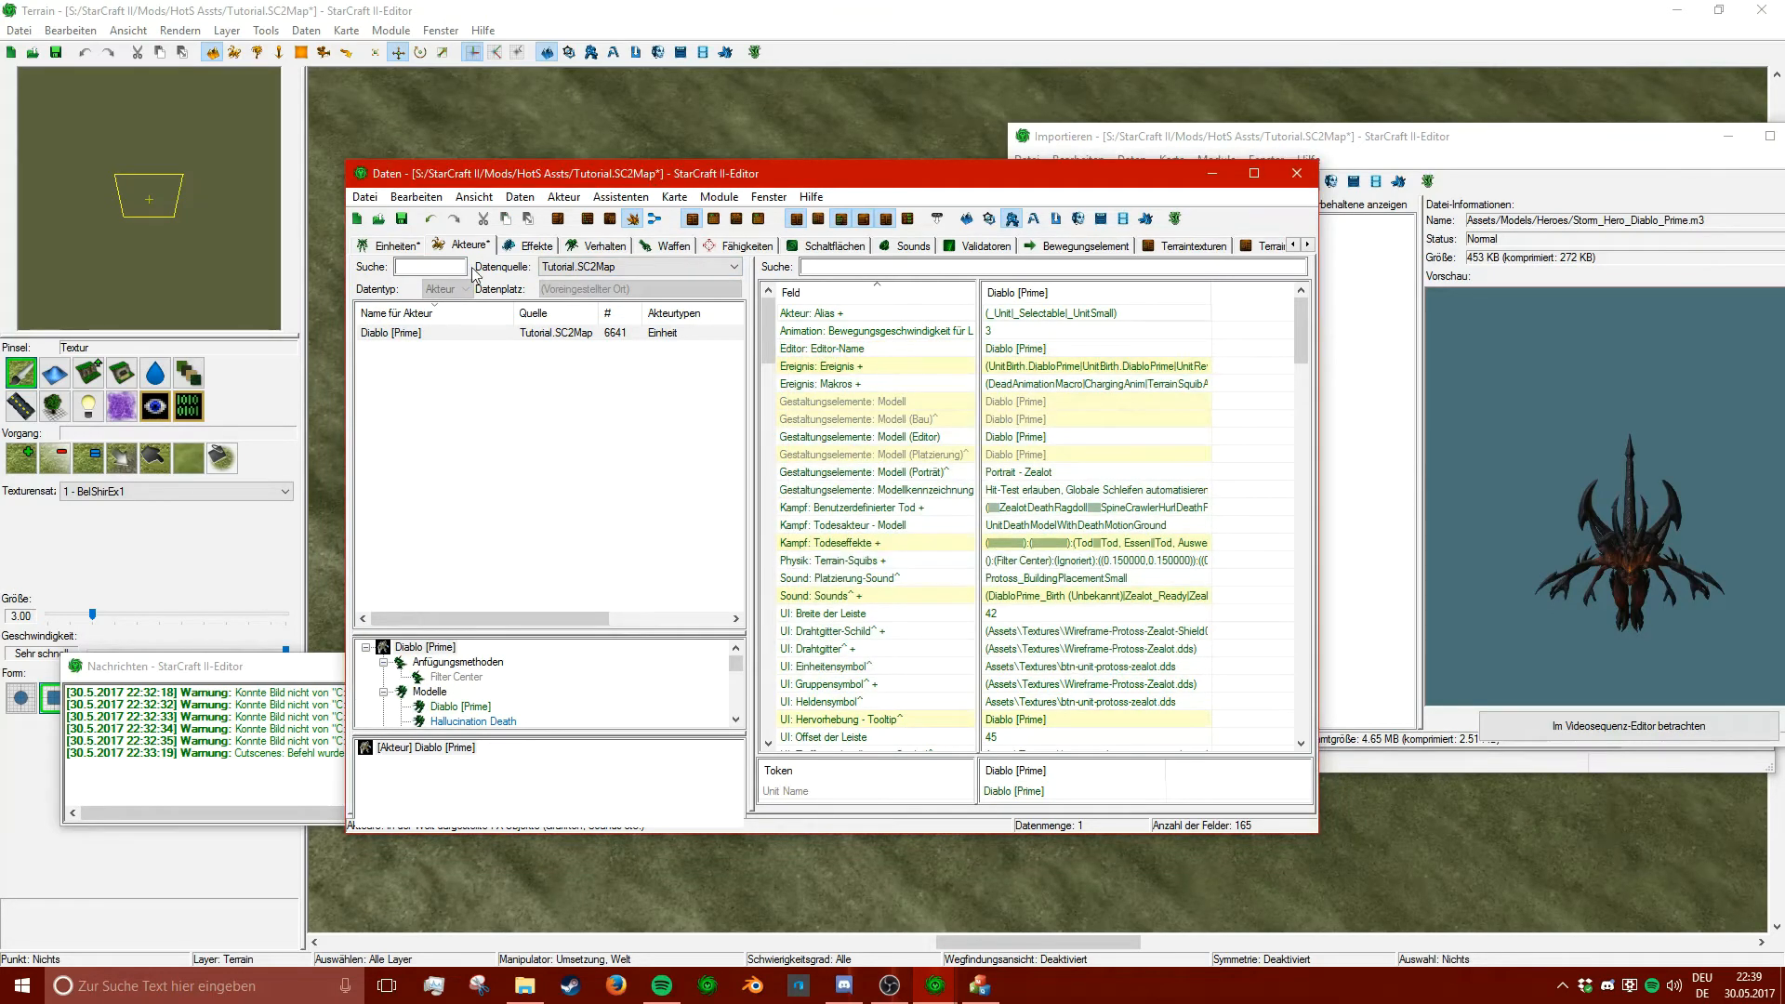
key(ctrl+s)
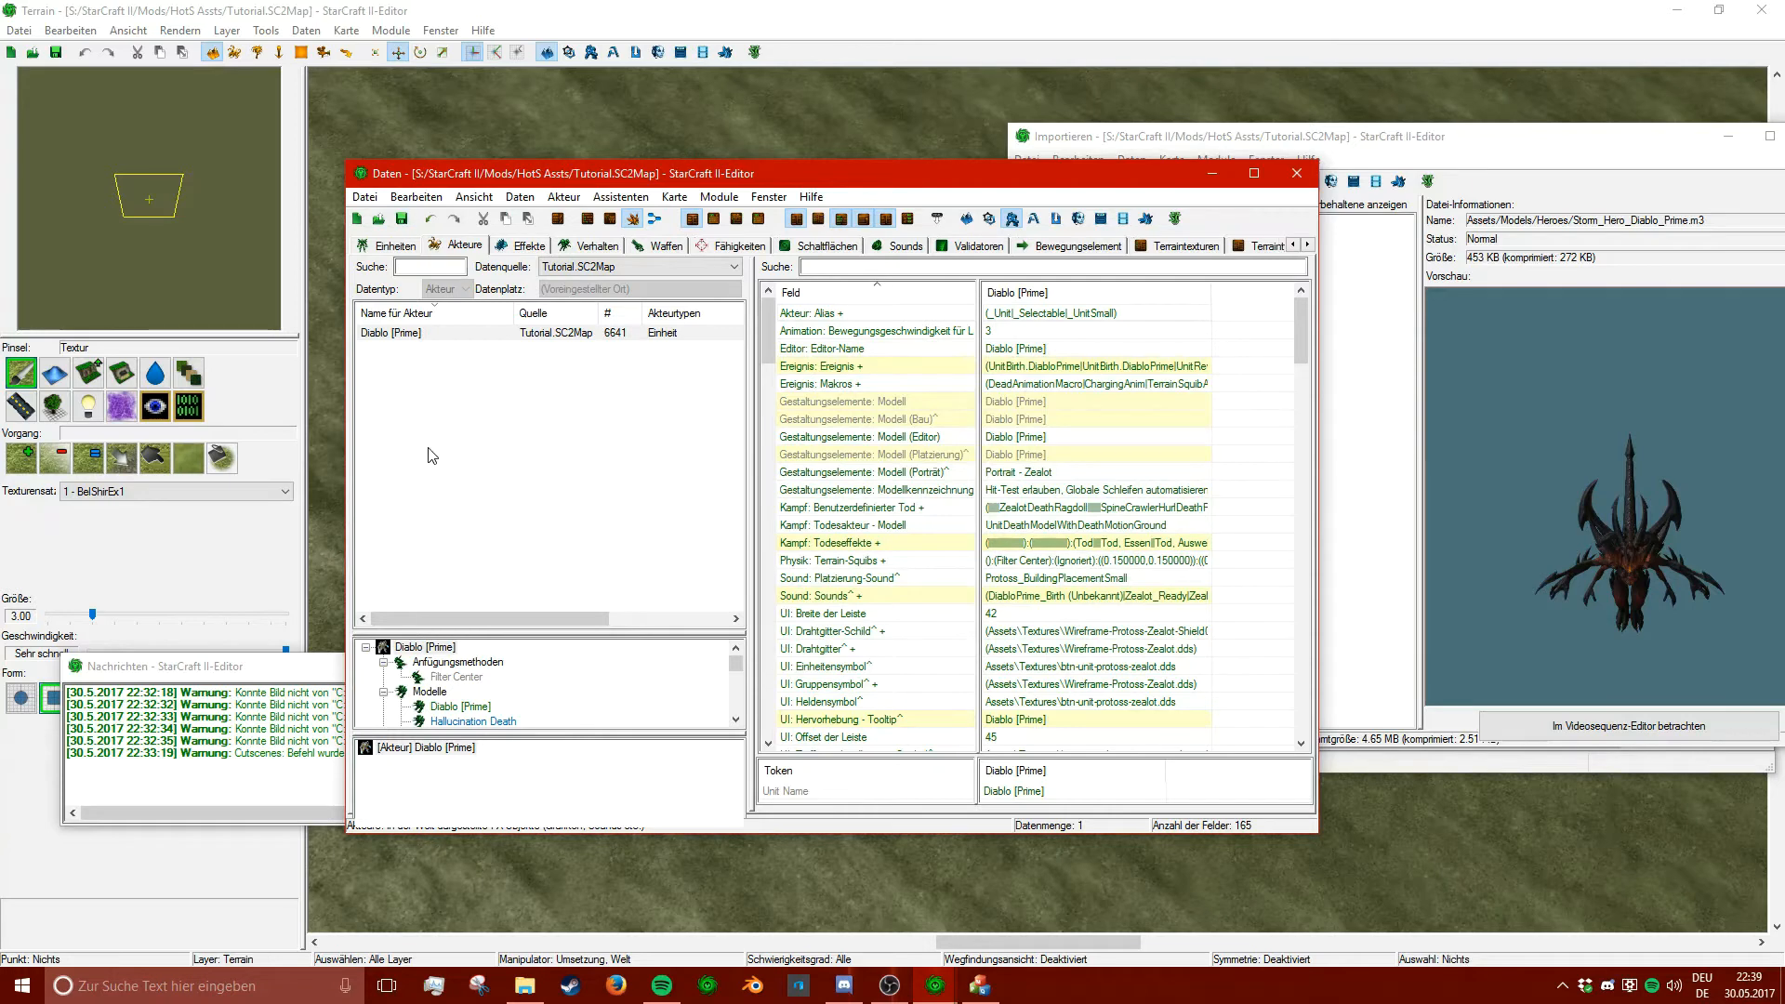
- Switch to the Terrain module's Einheiten layer, find the Diablo [Prime] unit and place one for Spieler-1 on the terrain
click(490, 9)
key(u)
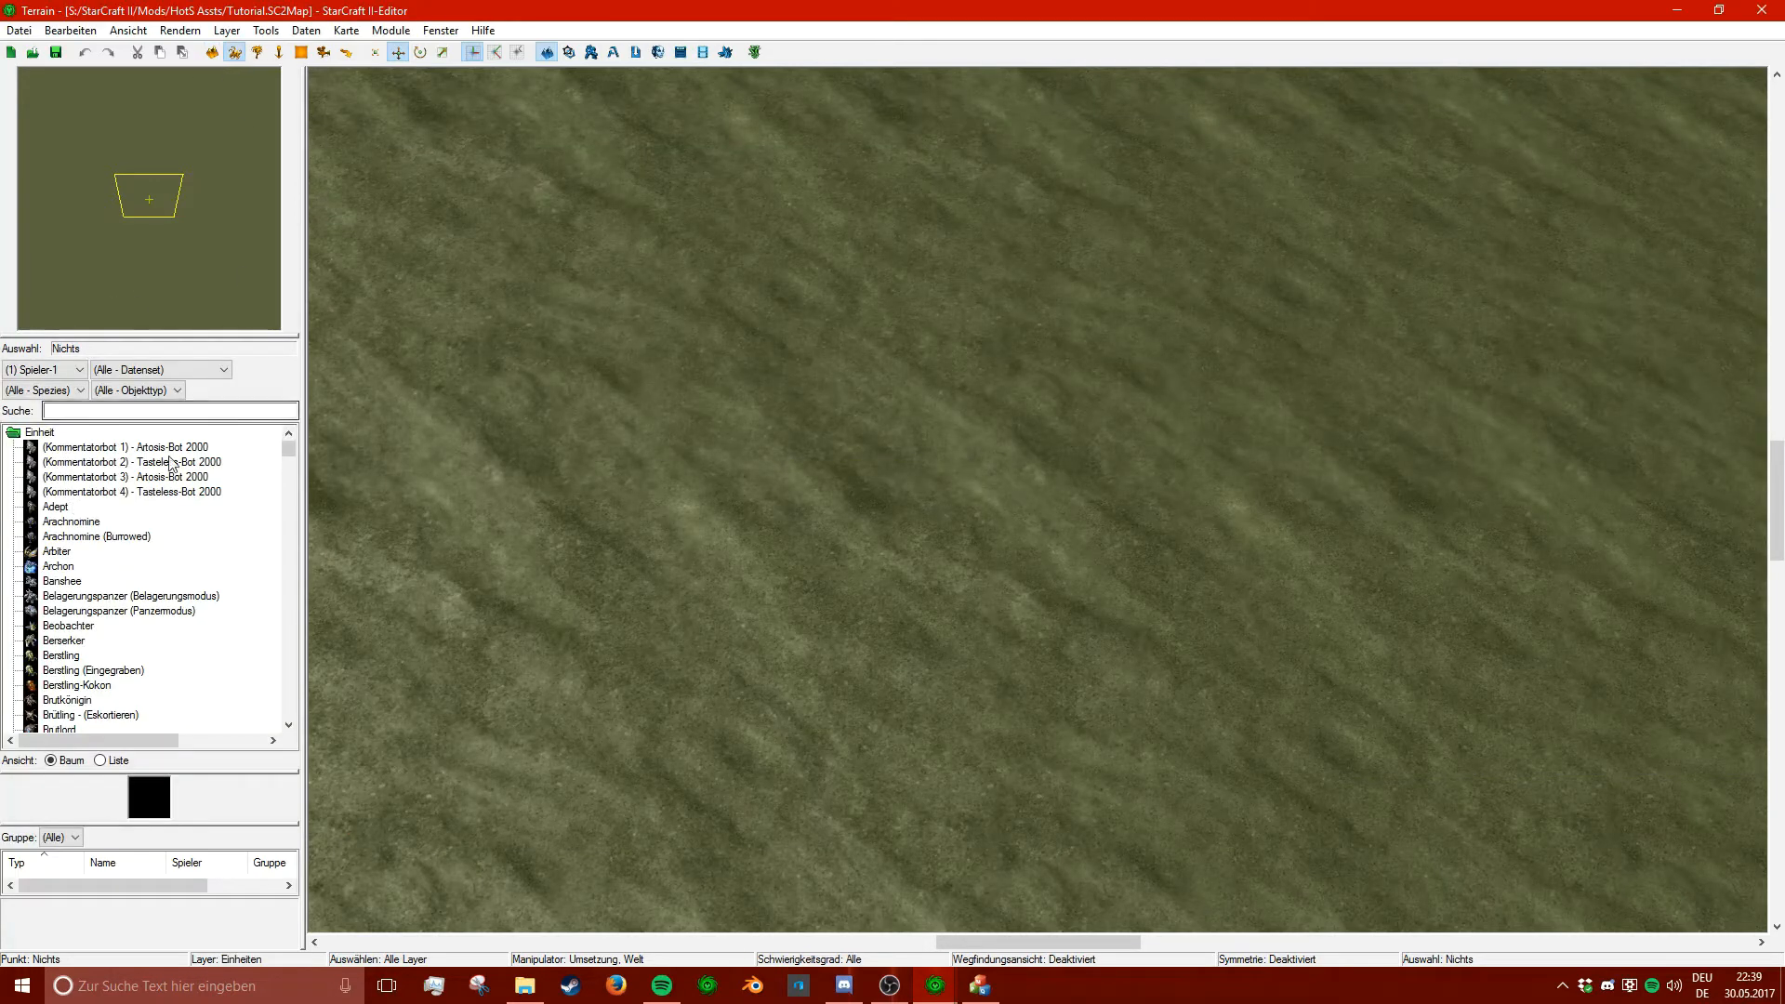
click(141, 413)
text(diablo)
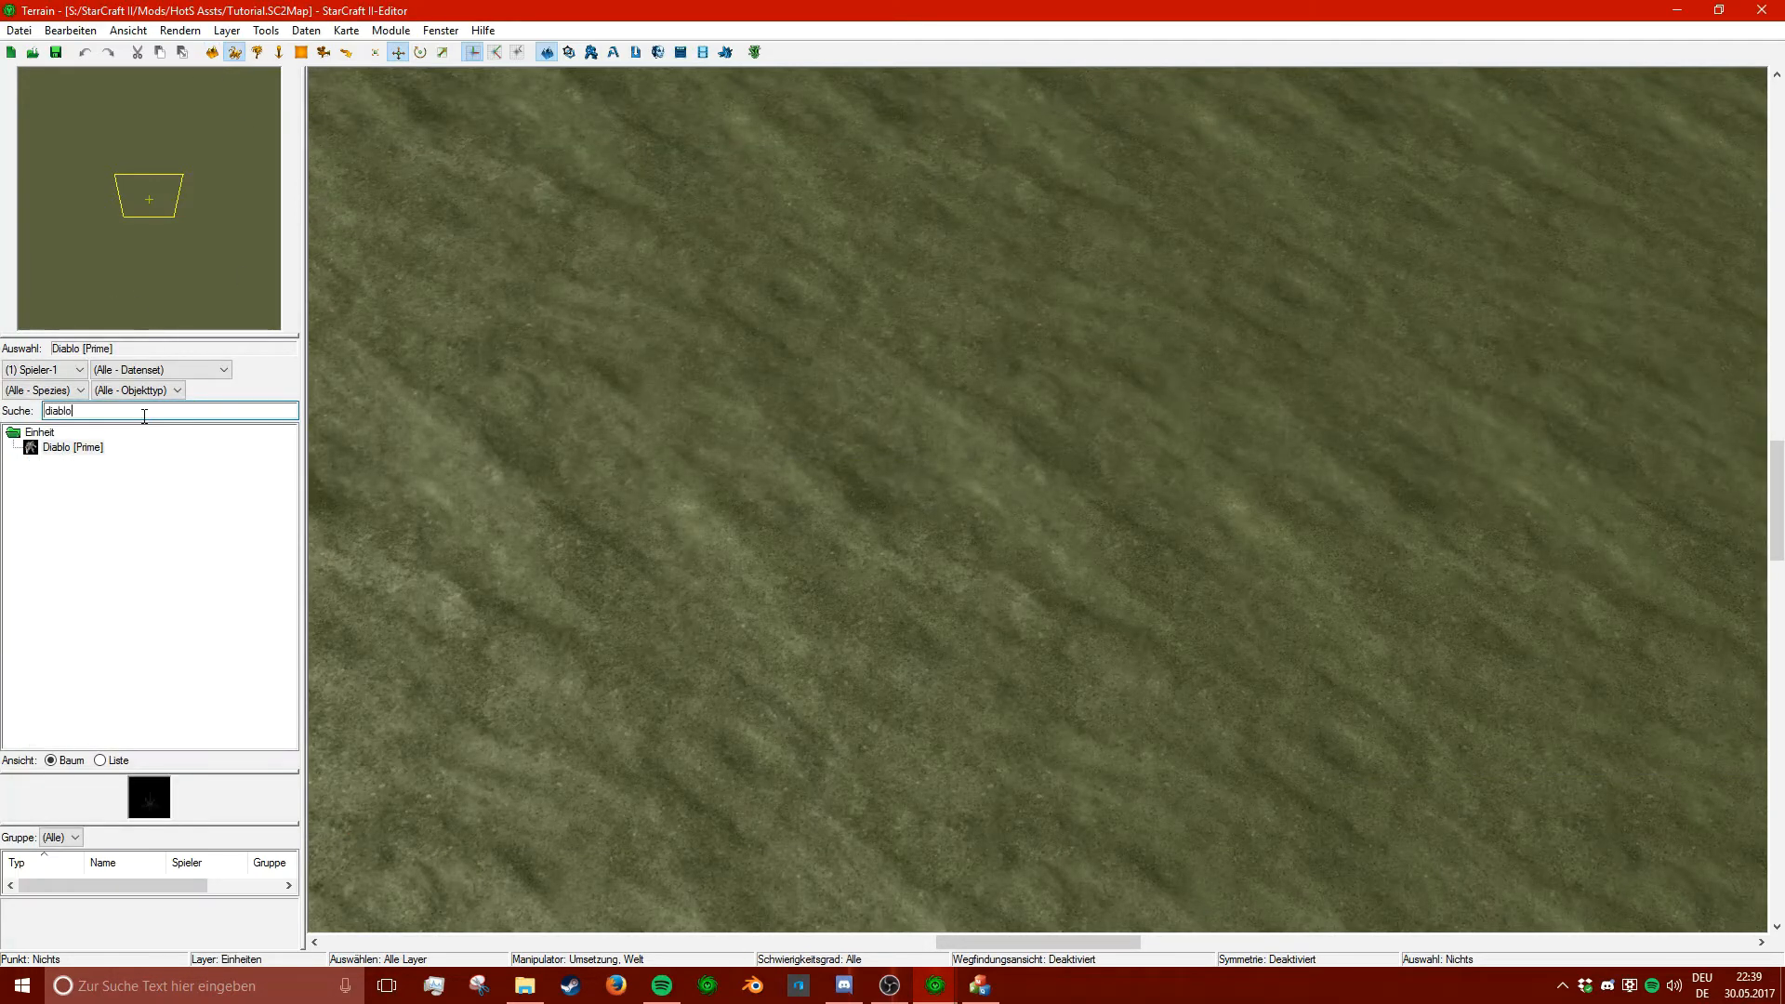
click(100, 451)
click(910, 530)
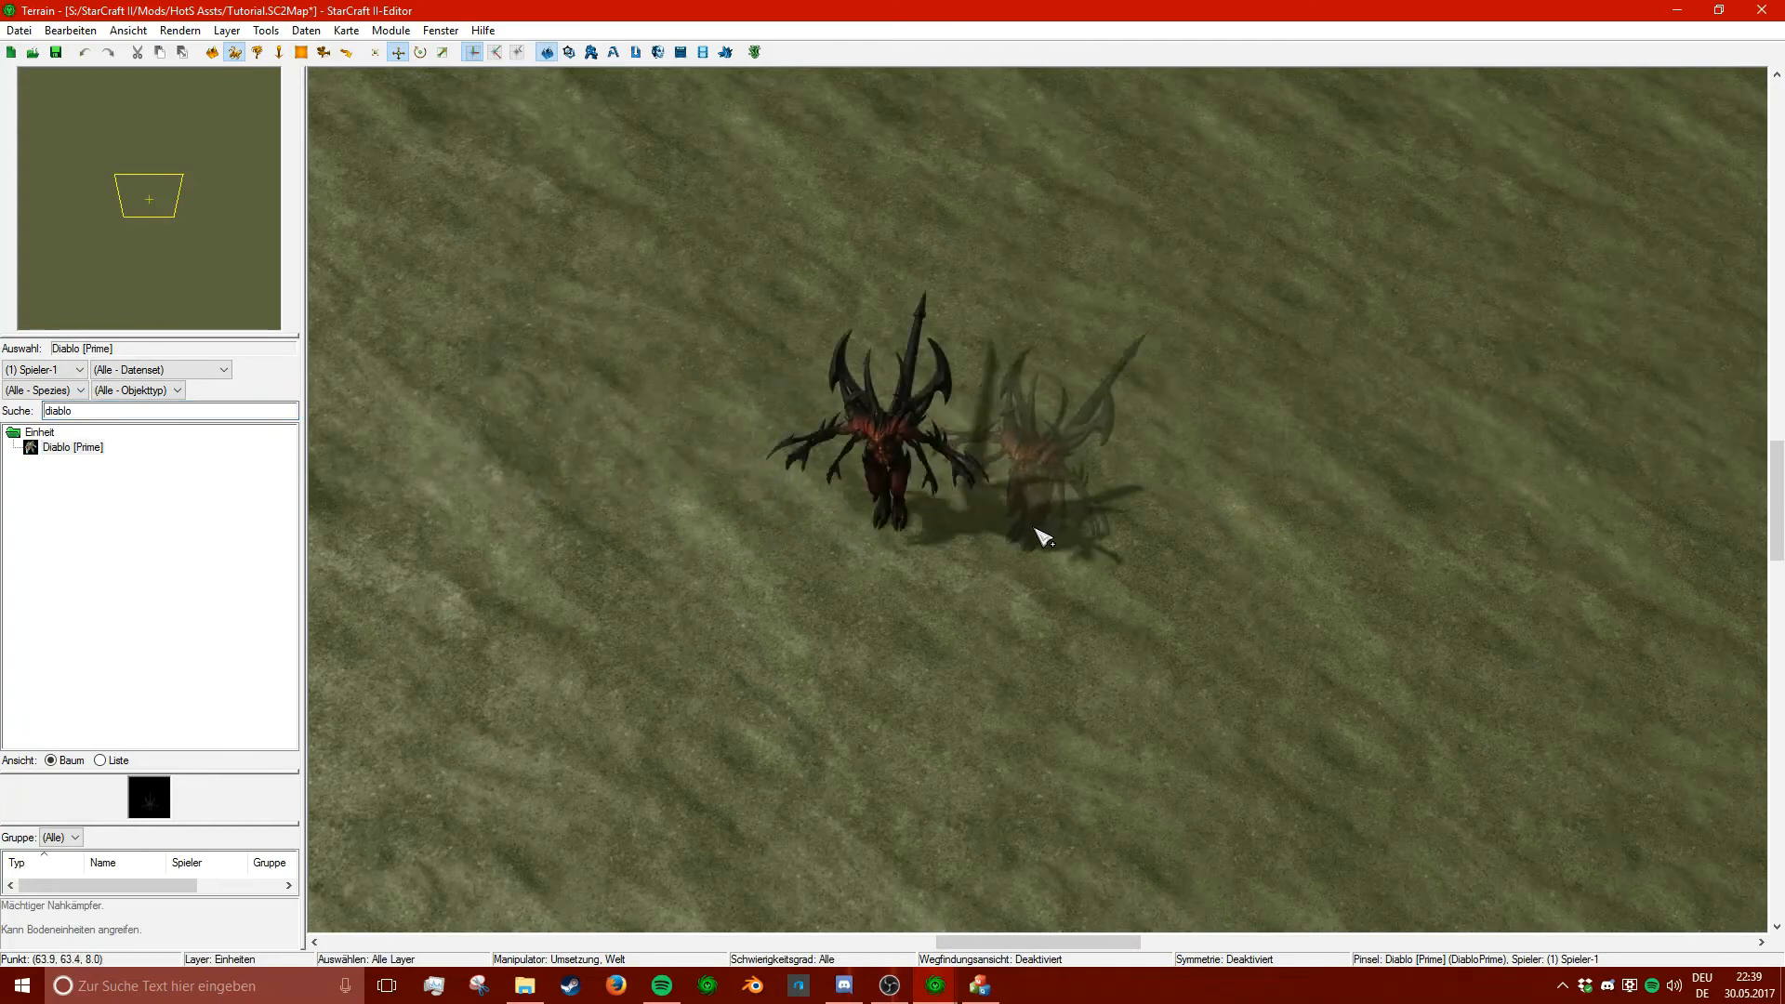
- End unit placement and examine the placed Diablo [Prime] unit on the terrain from several angles and distances
scroll(1035, 534, up, 5)
key(Escape)
mouse_move(989, 376)
ctrl+right_down()
mouse_move(1490, 267)
mouse_move(968, 299)
mouse_move(56, 217)
ctrl+right_up()
ctrl+right_drag(761, 271, 1228, 182)
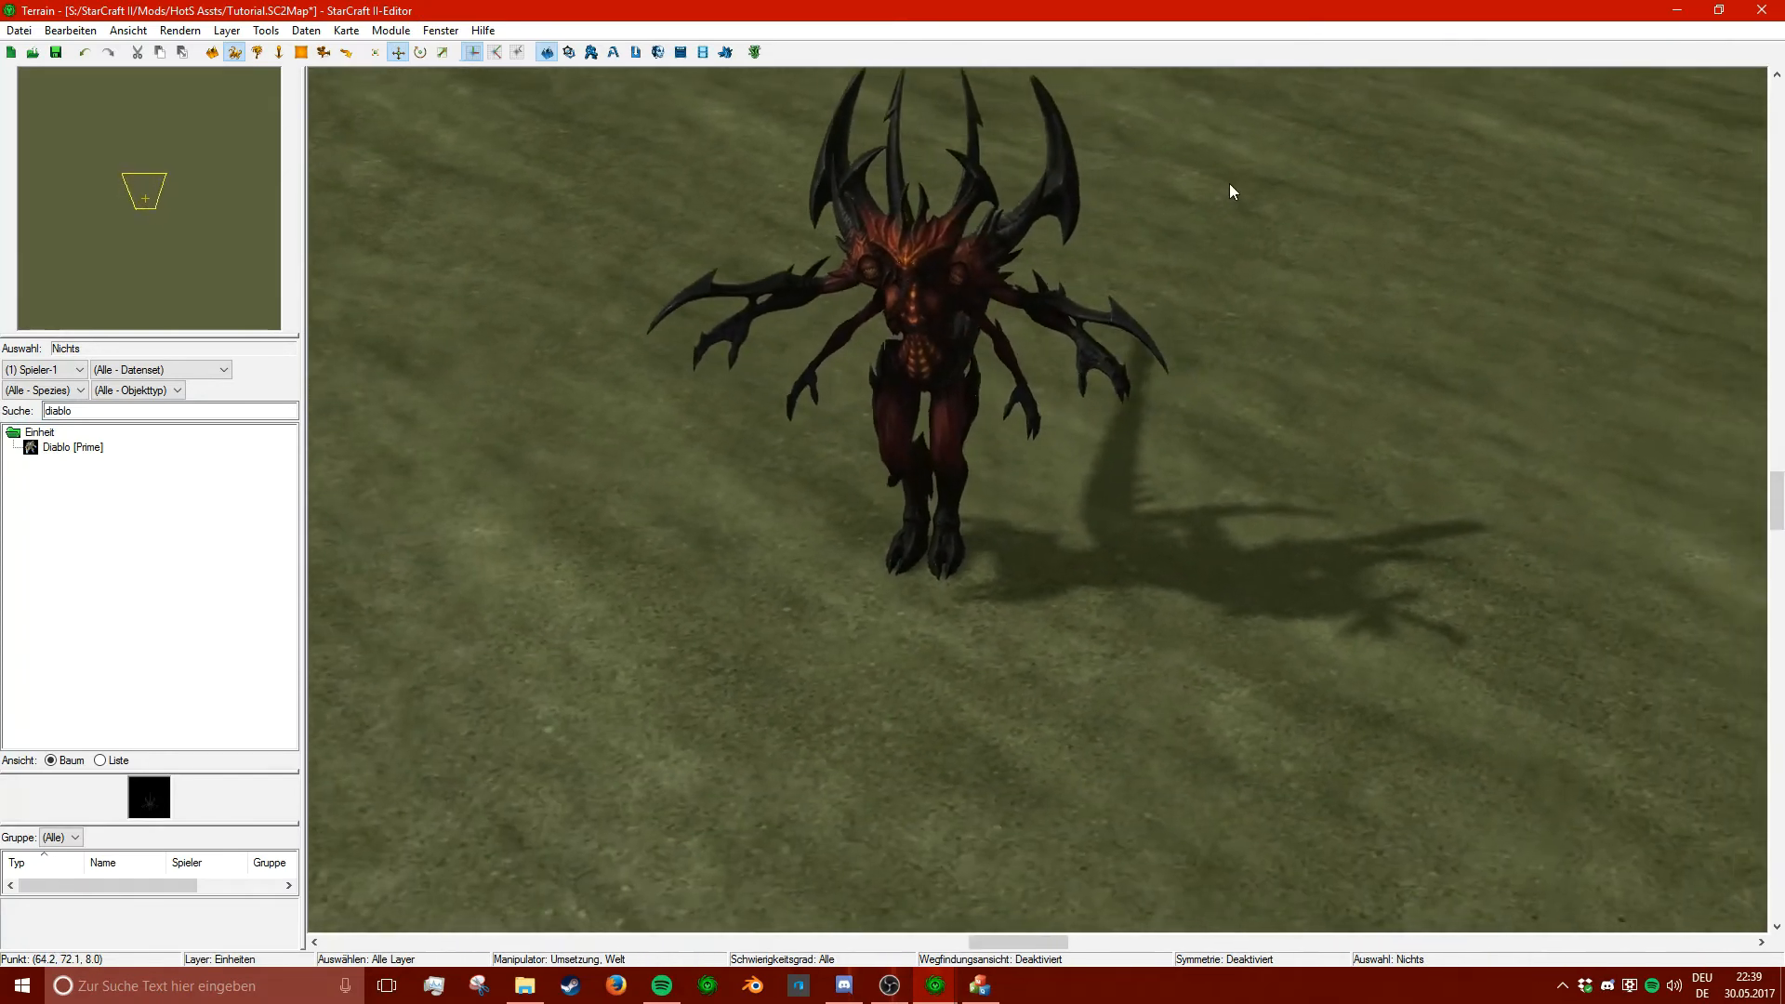
scroll(1114, 210, down, 2)
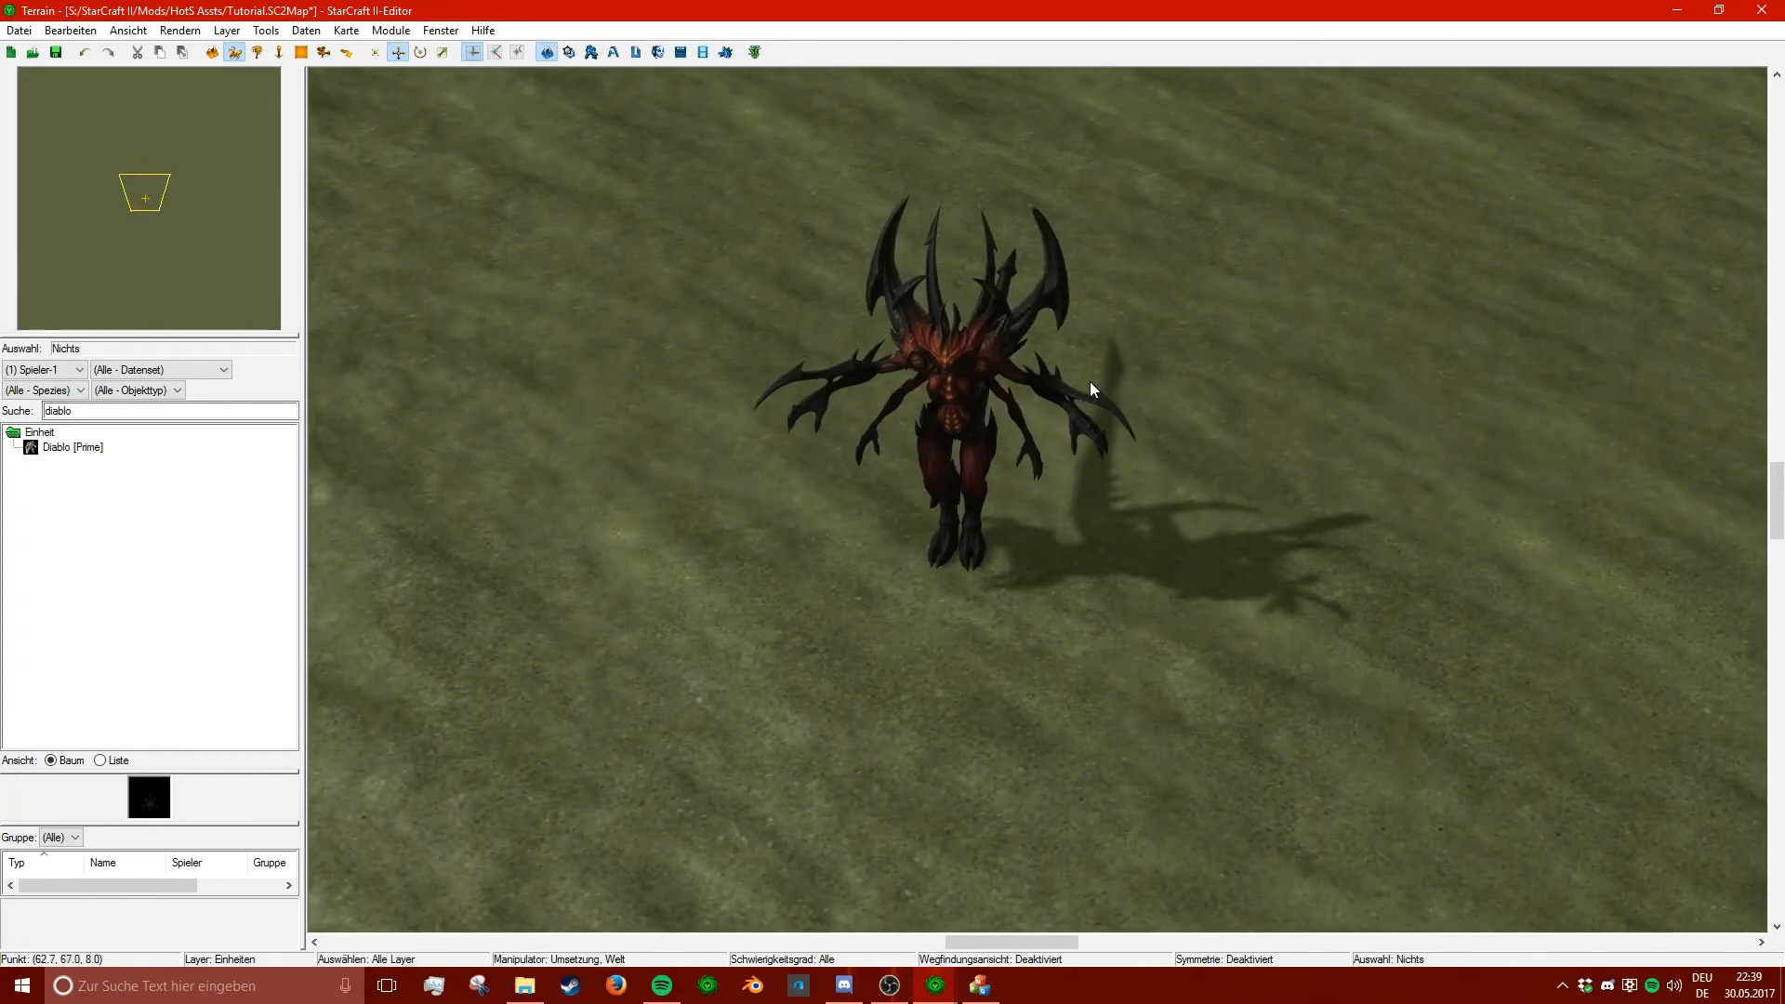
click(1078, 390)
scroll(1102, 326, up, 2)
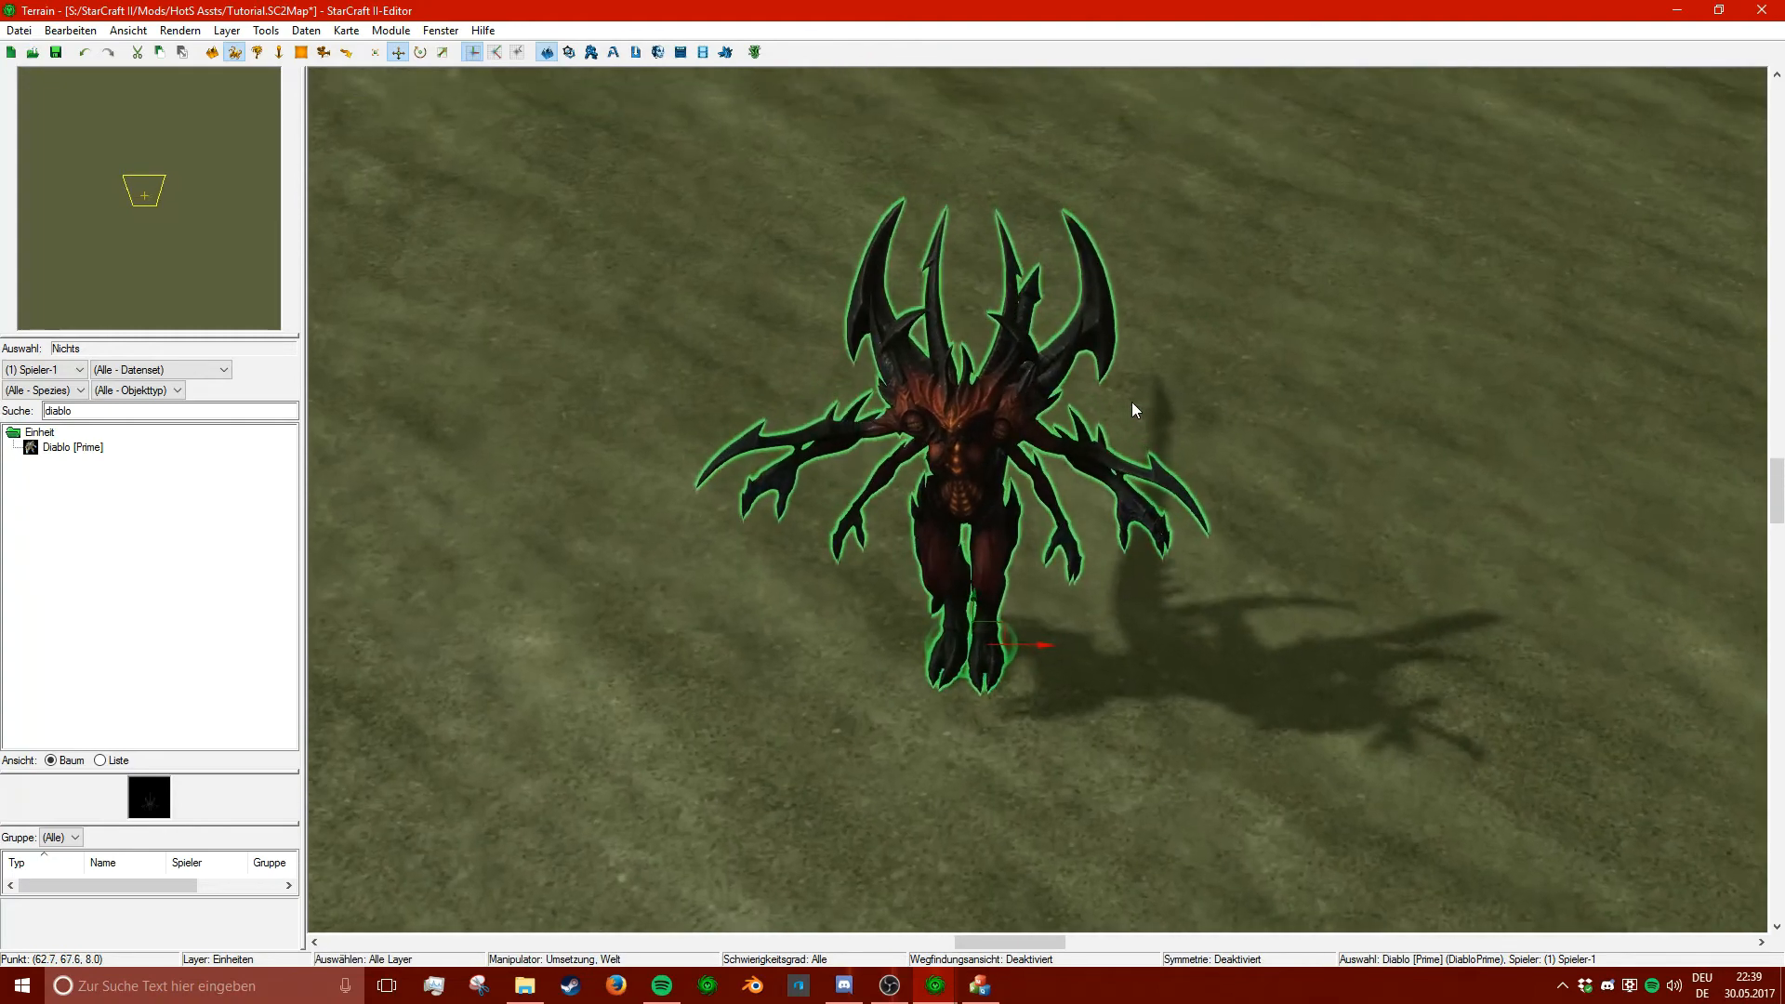
ctrl+right_drag(1130, 402, 1308, 387)
scroll(1267, 388, down, 2)
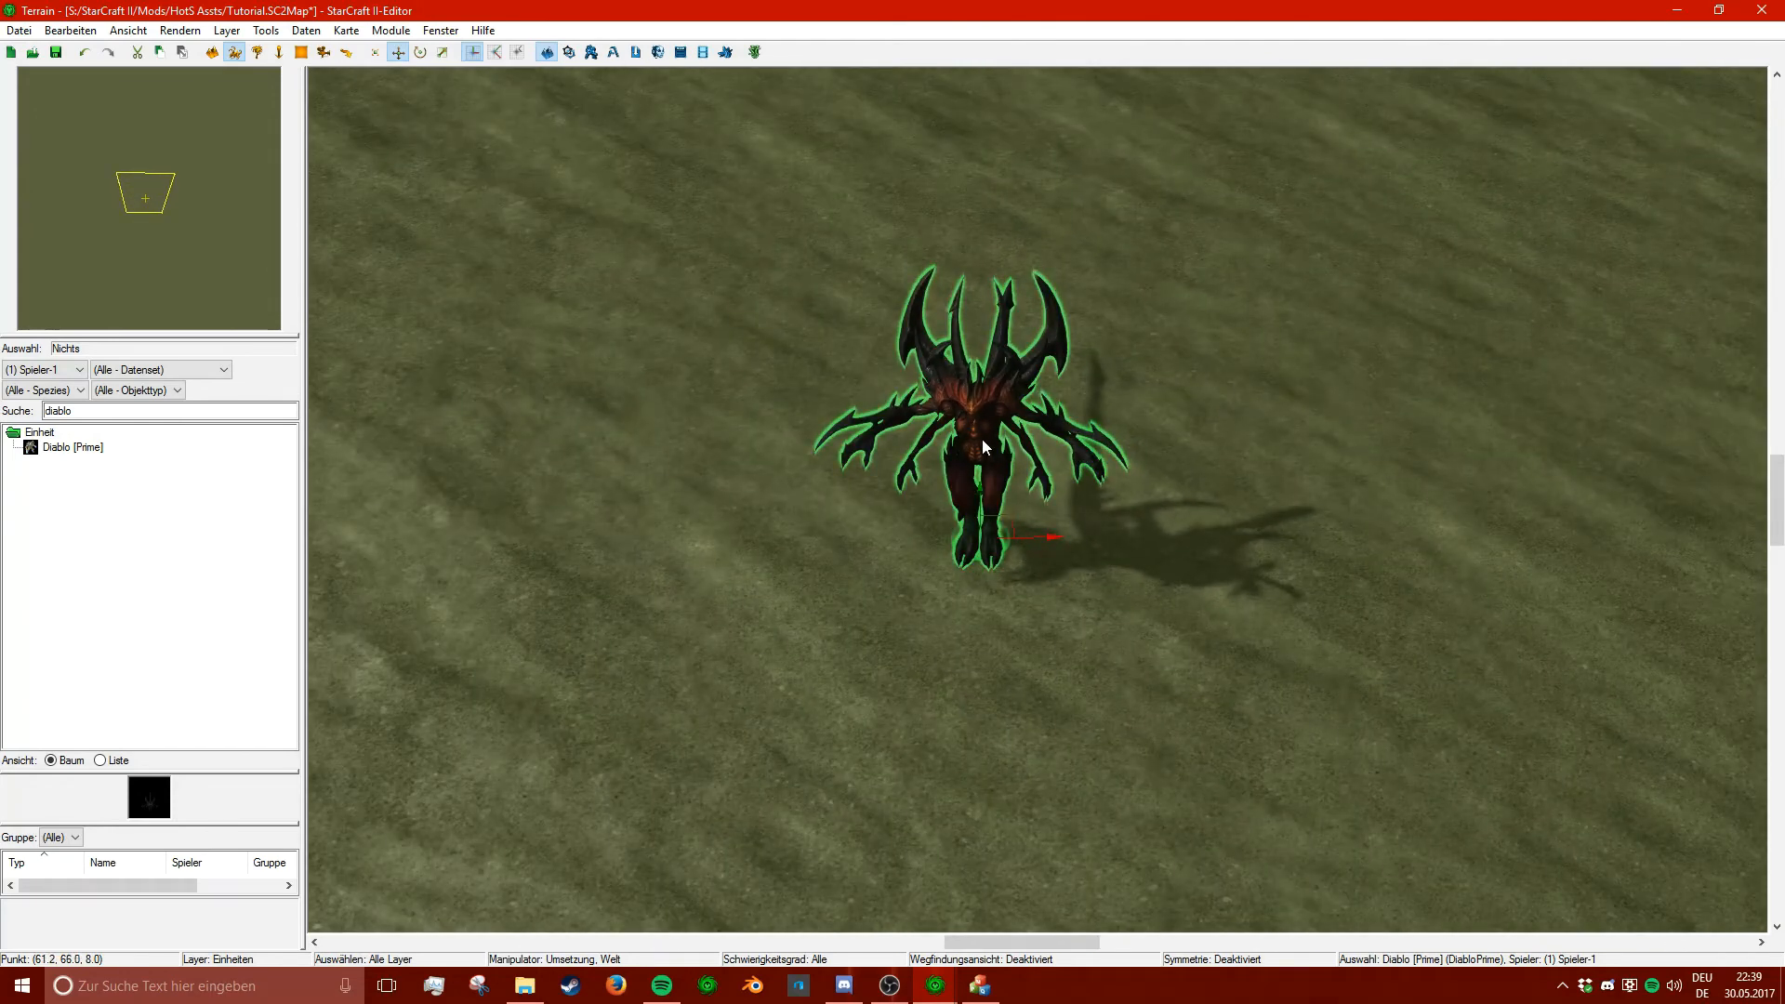
scroll(984, 446, up, 1)
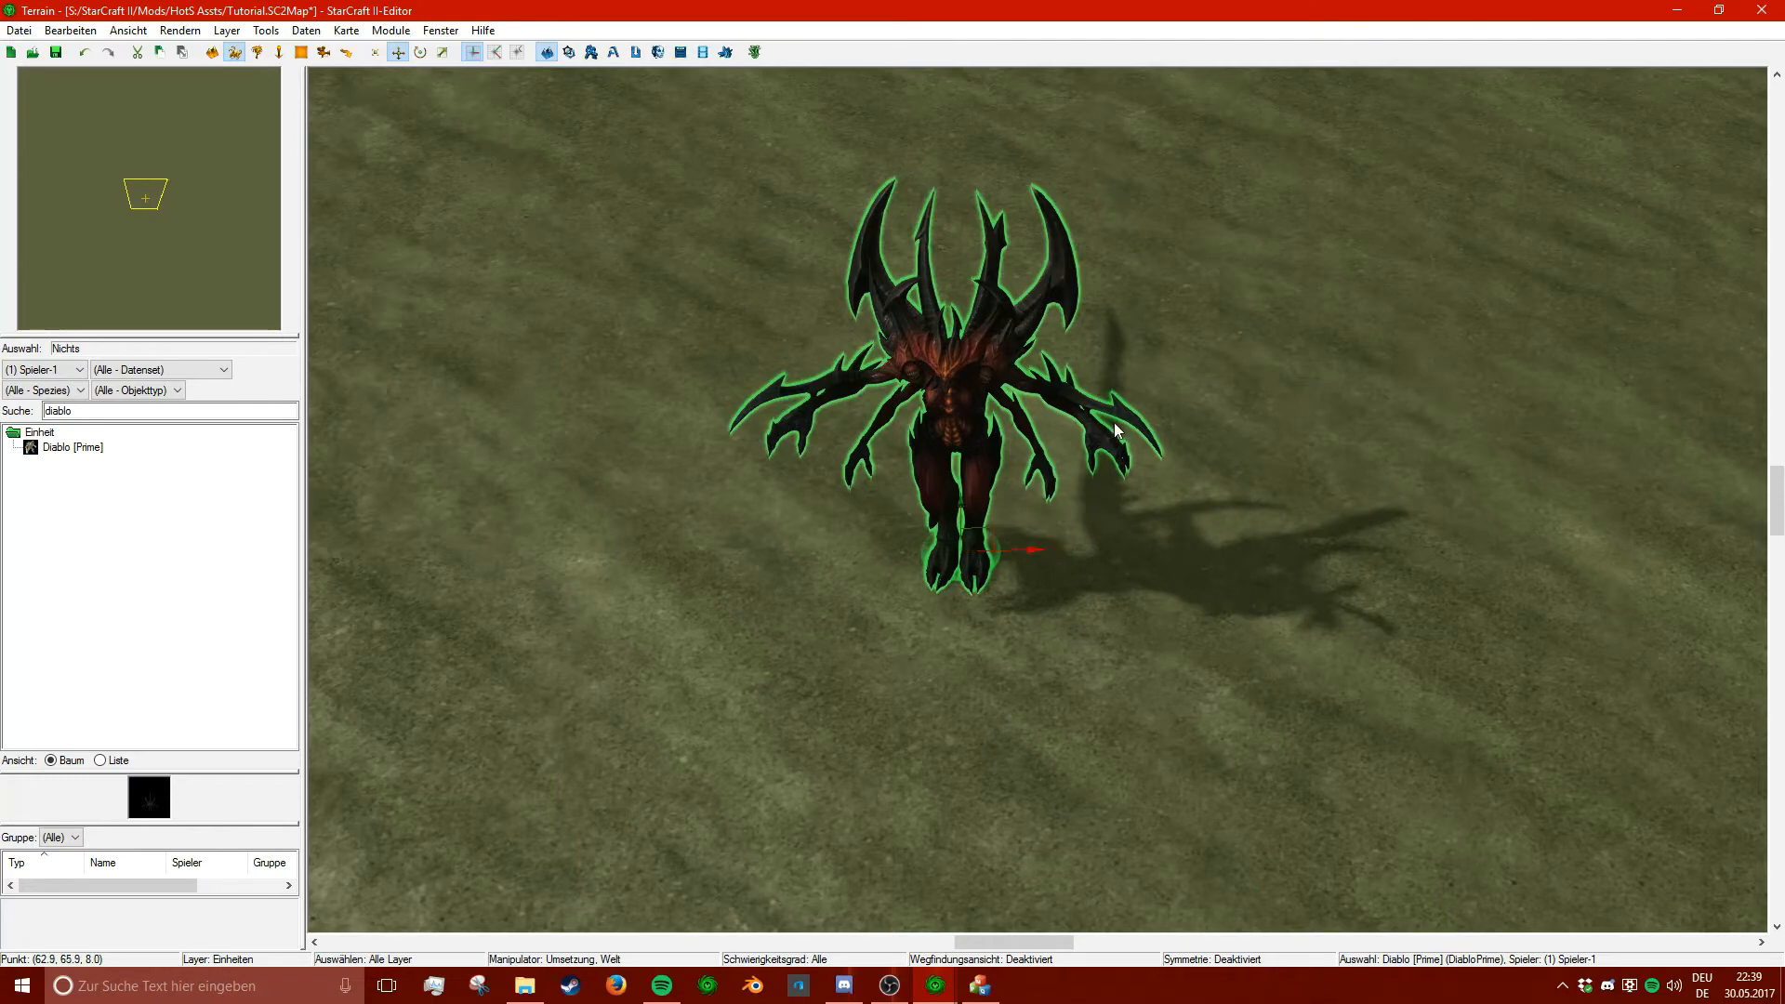
ctrl+right_drag(1114, 426, 1109, 651)
mouse_move(1046, 553)
right_down()
mouse_move(1051, 654)
mouse_move(1027, 548)
right_up()
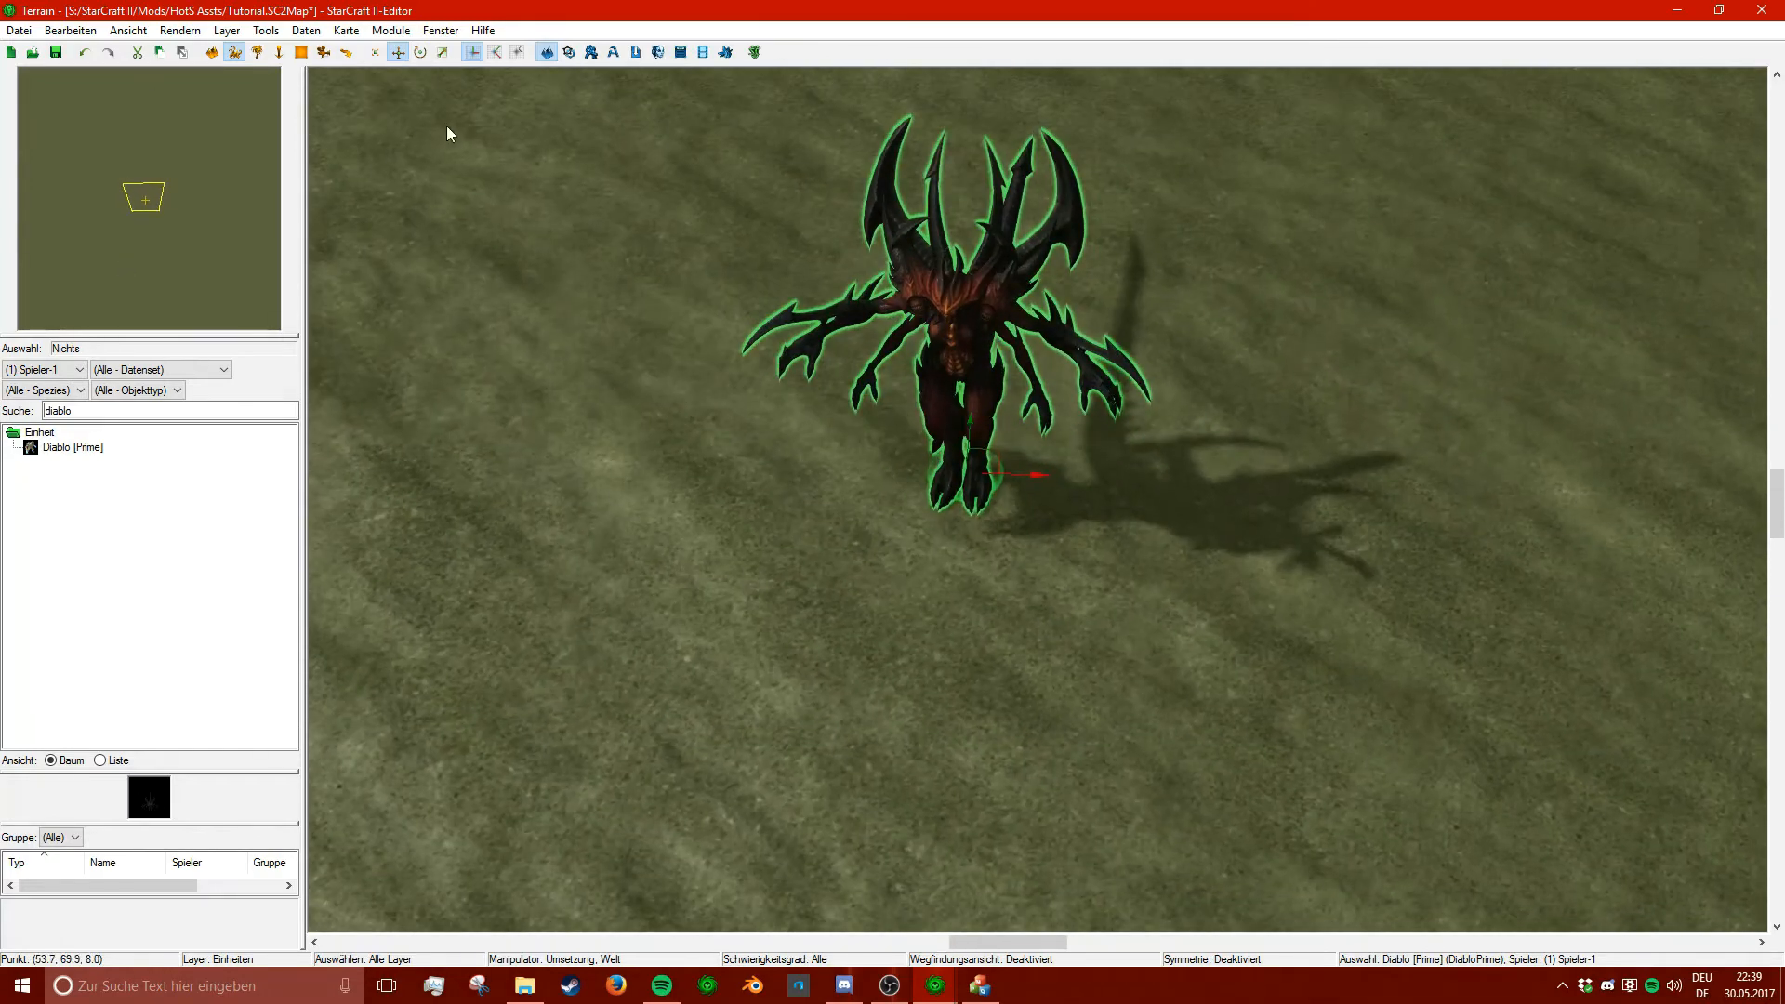
- In the Videosequenzen module, remove the Storm_Hero_Diablo_Prime model from the preview scene and add the Diablo [Prime] model
click(703, 52)
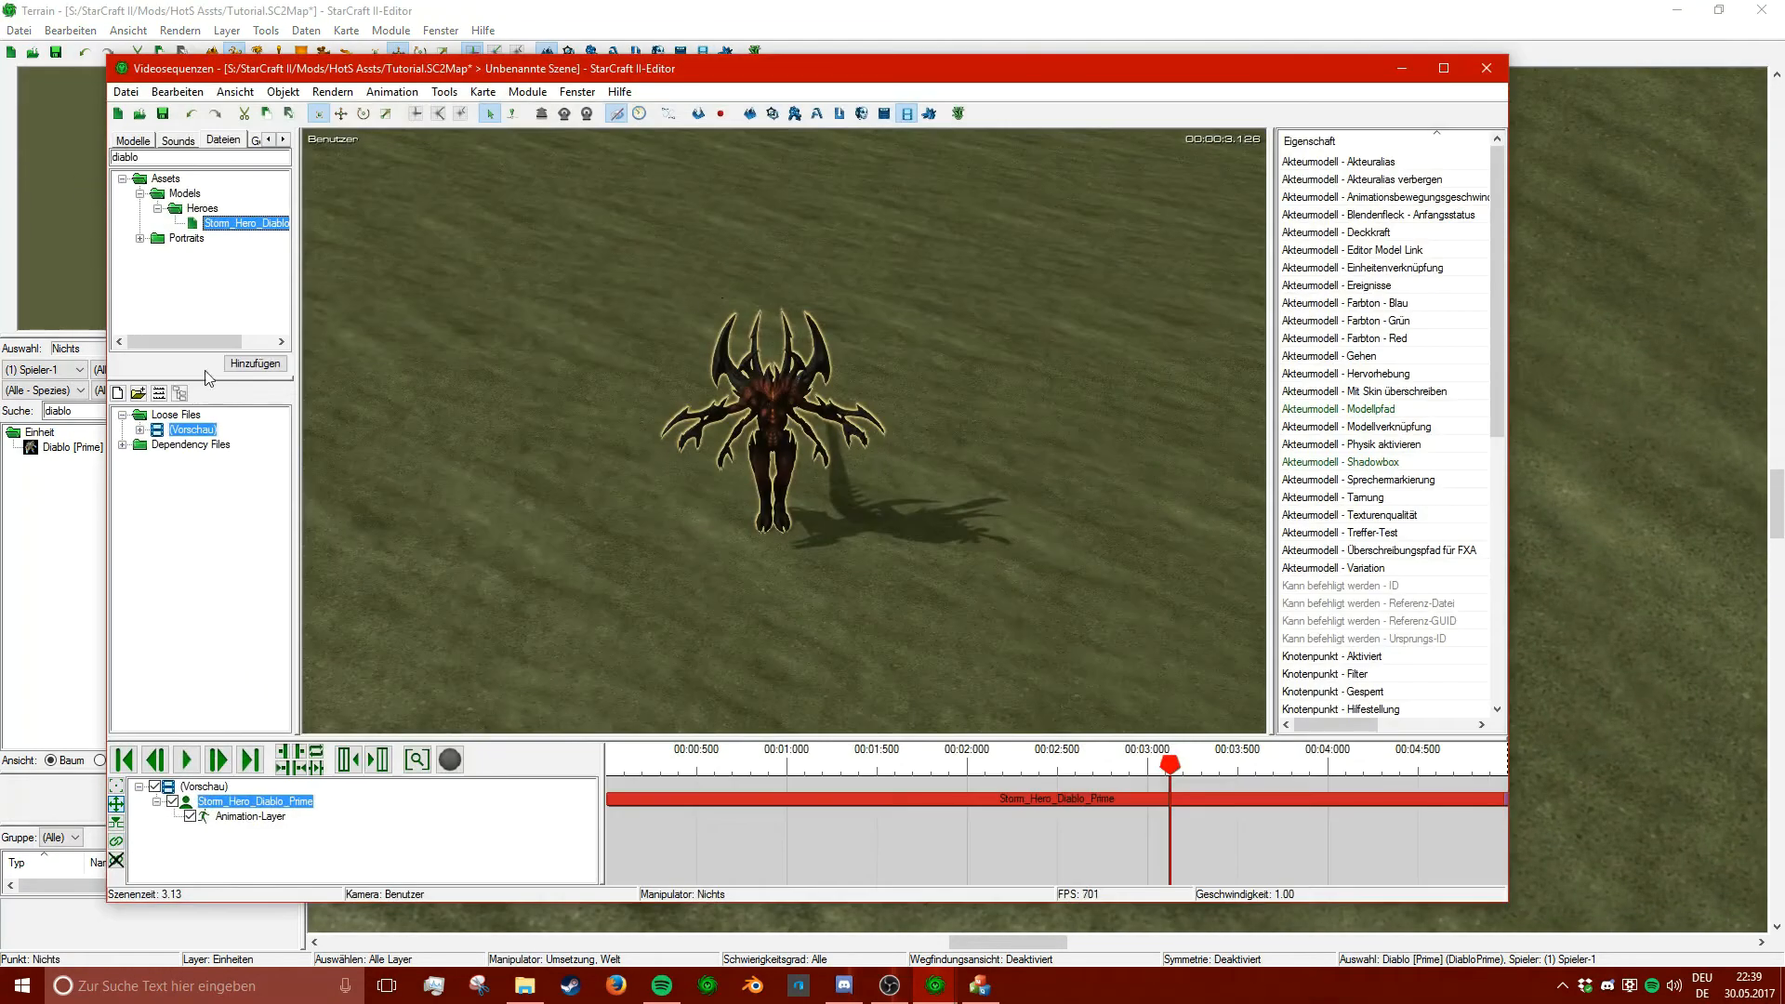
key(Delete)
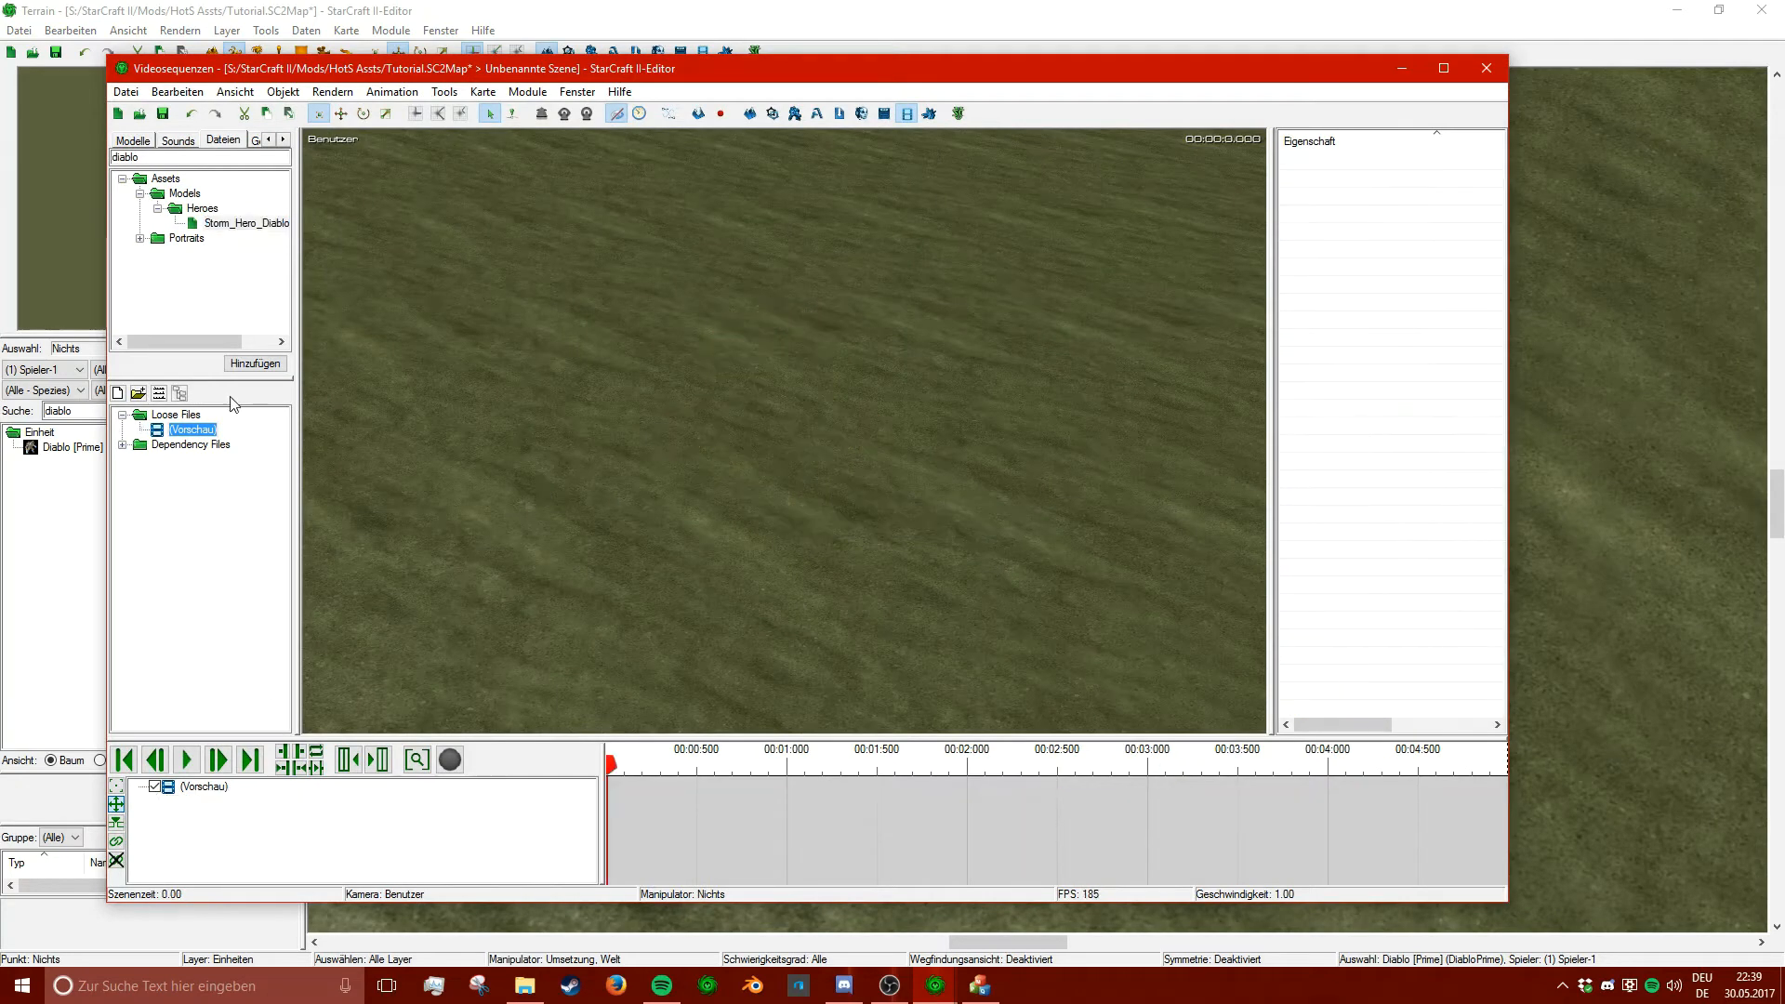
click(133, 140)
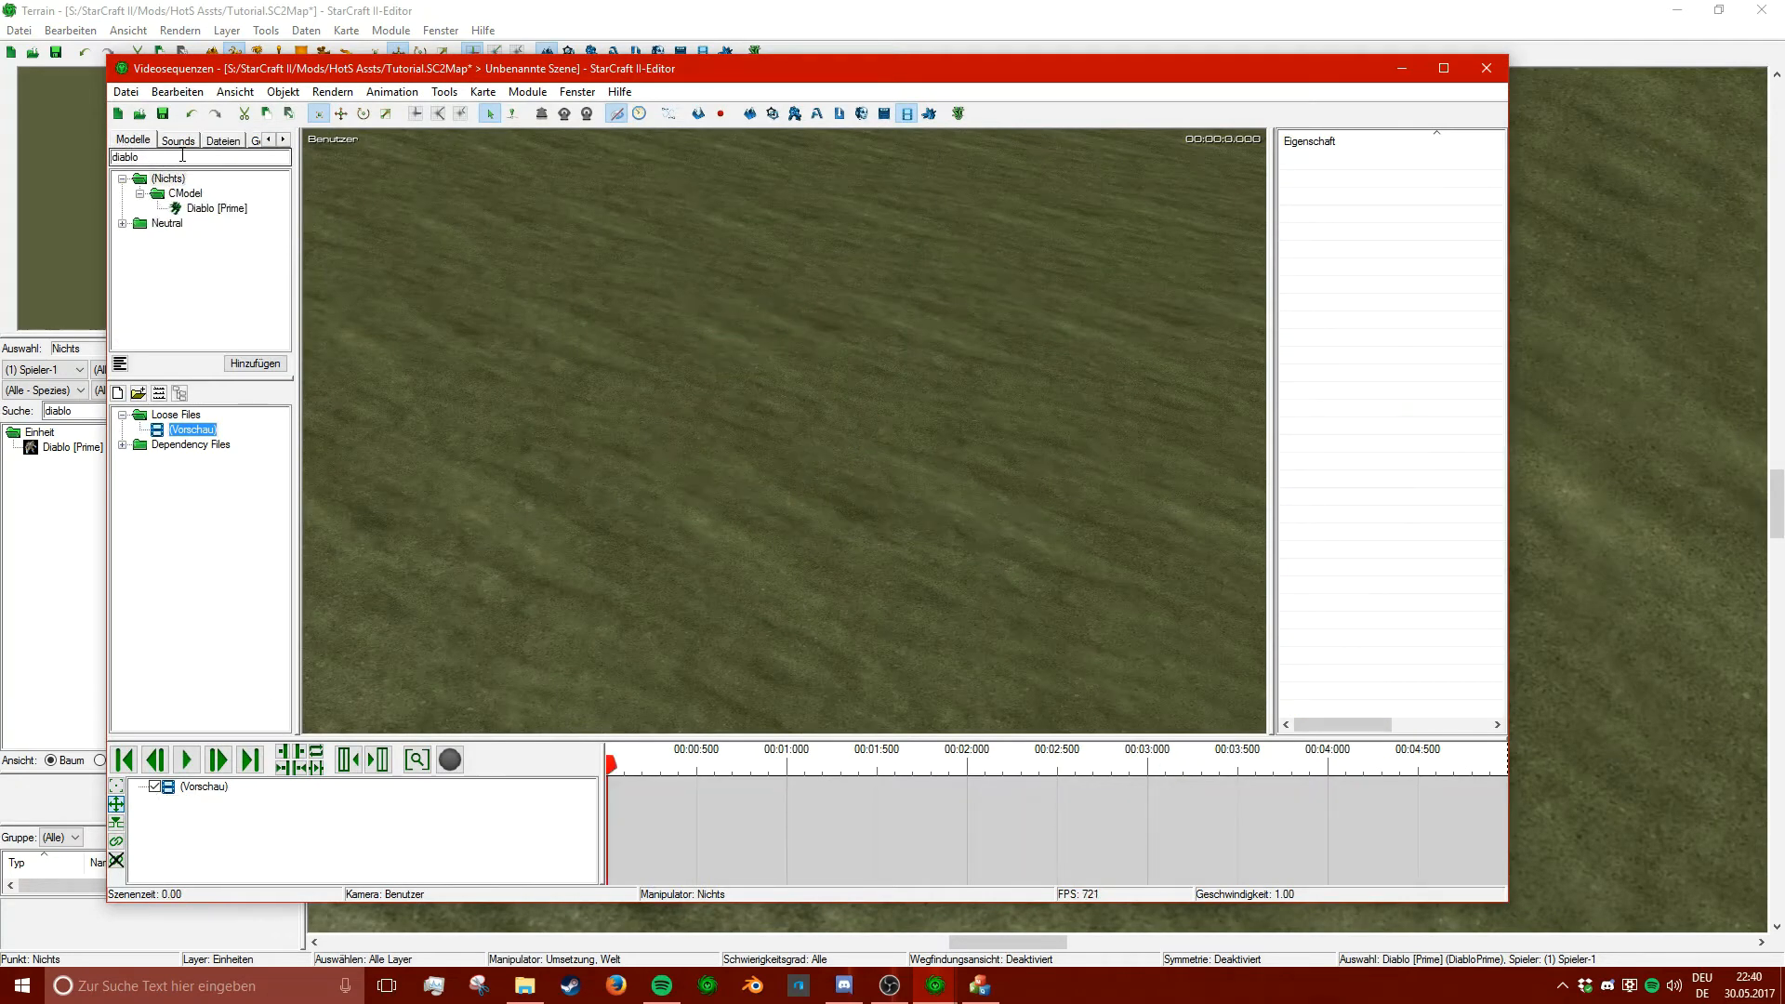
double_click(220, 208)
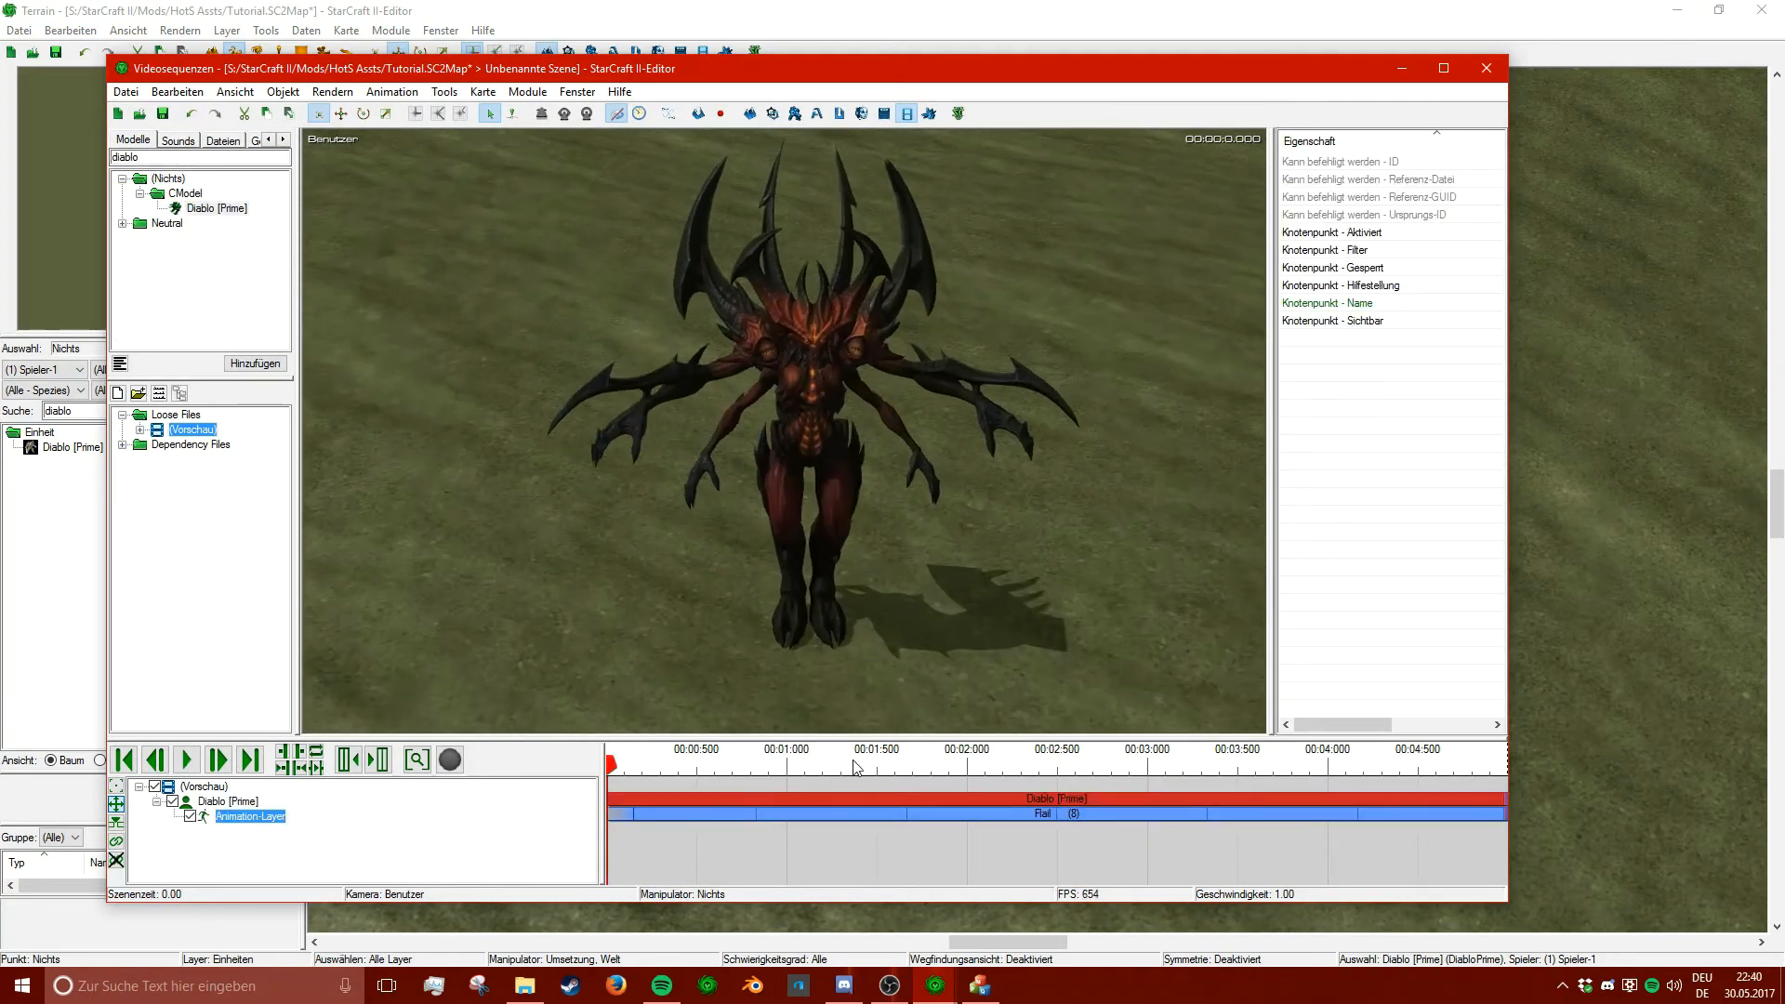
- Check which animations the Diablo [Prime] animation block offers and play the preview scene to examine the model's movement
click(188, 770)
click(187, 770)
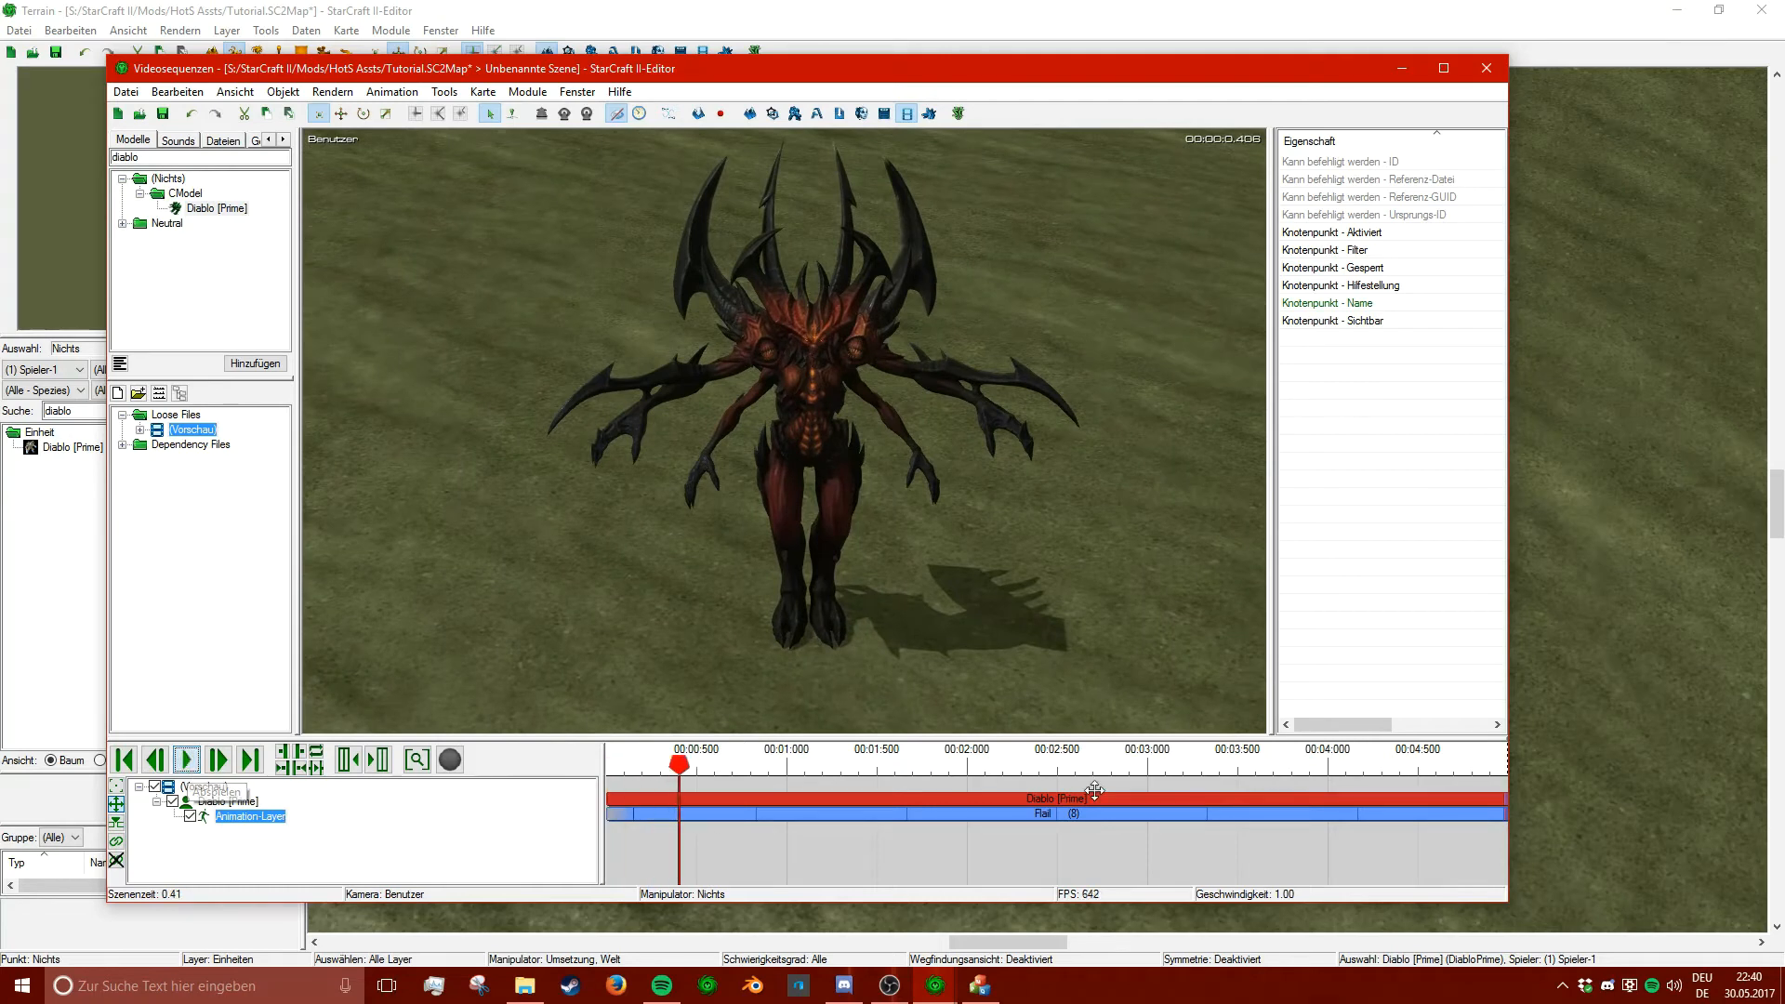
right_click(980, 819)
right_click(971, 815)
mouse_move(1111, 827)
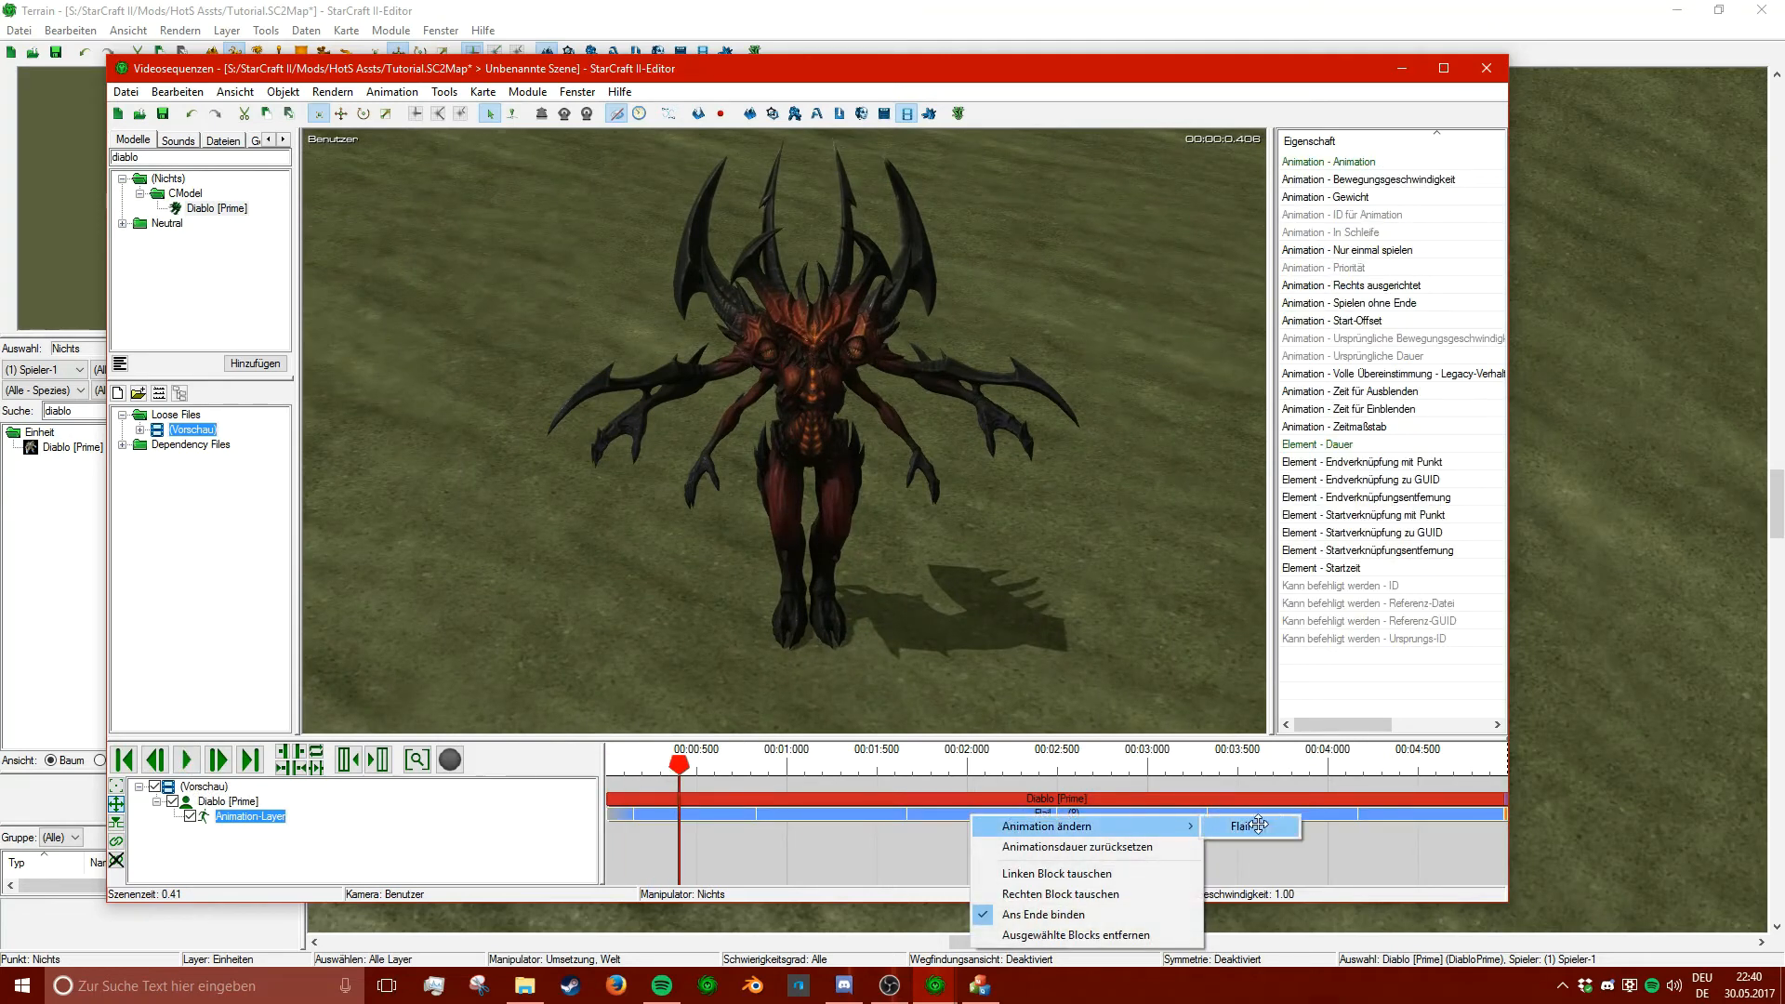
click(805, 827)
click(177, 751)
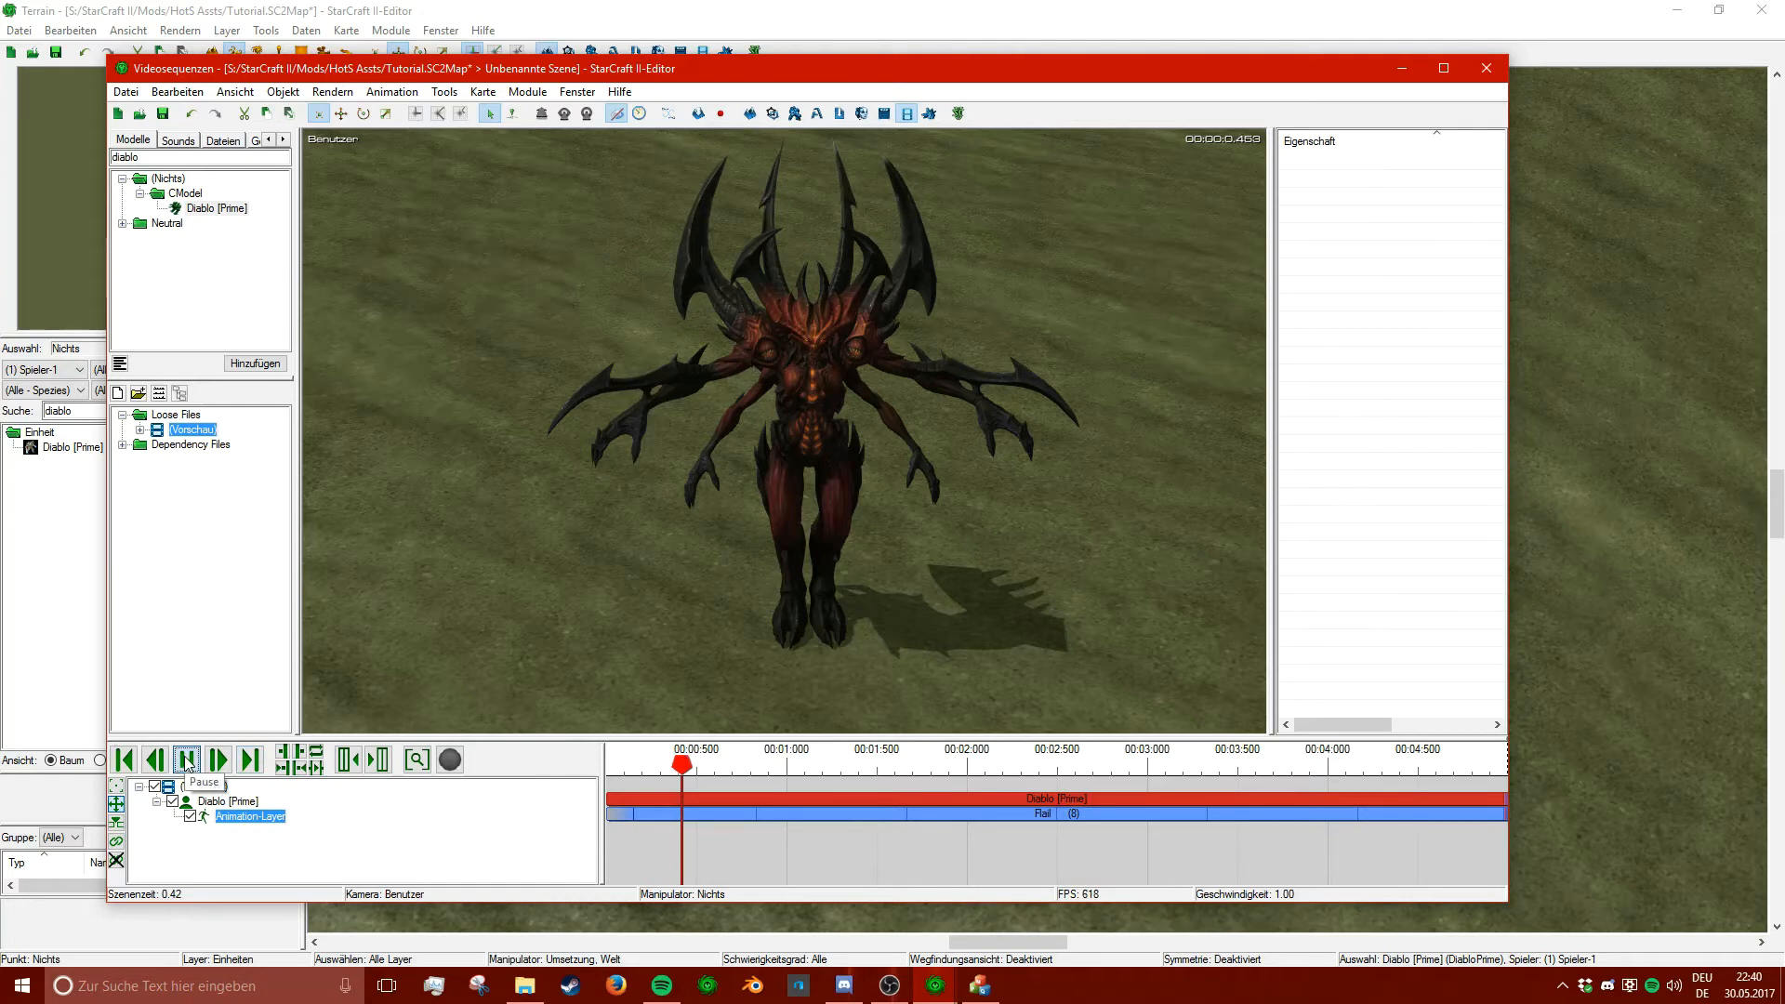
scroll(656, 517, up, 3)
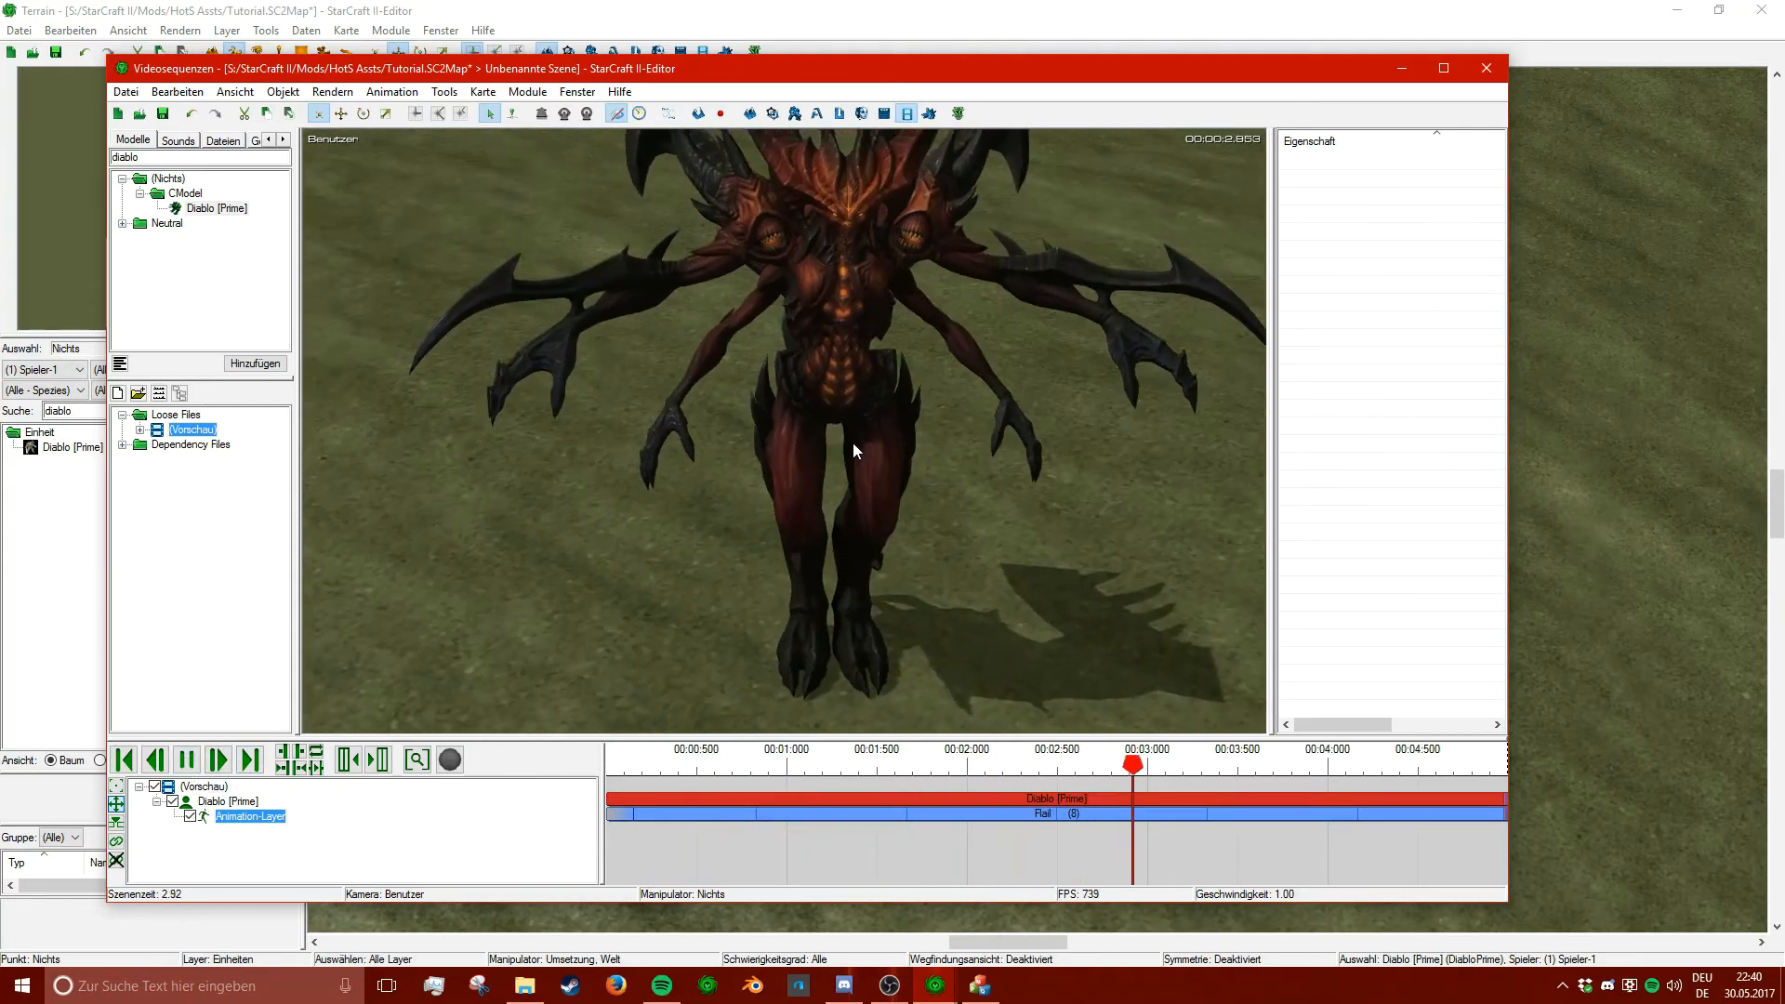
scroll(818, 506, down, 3)
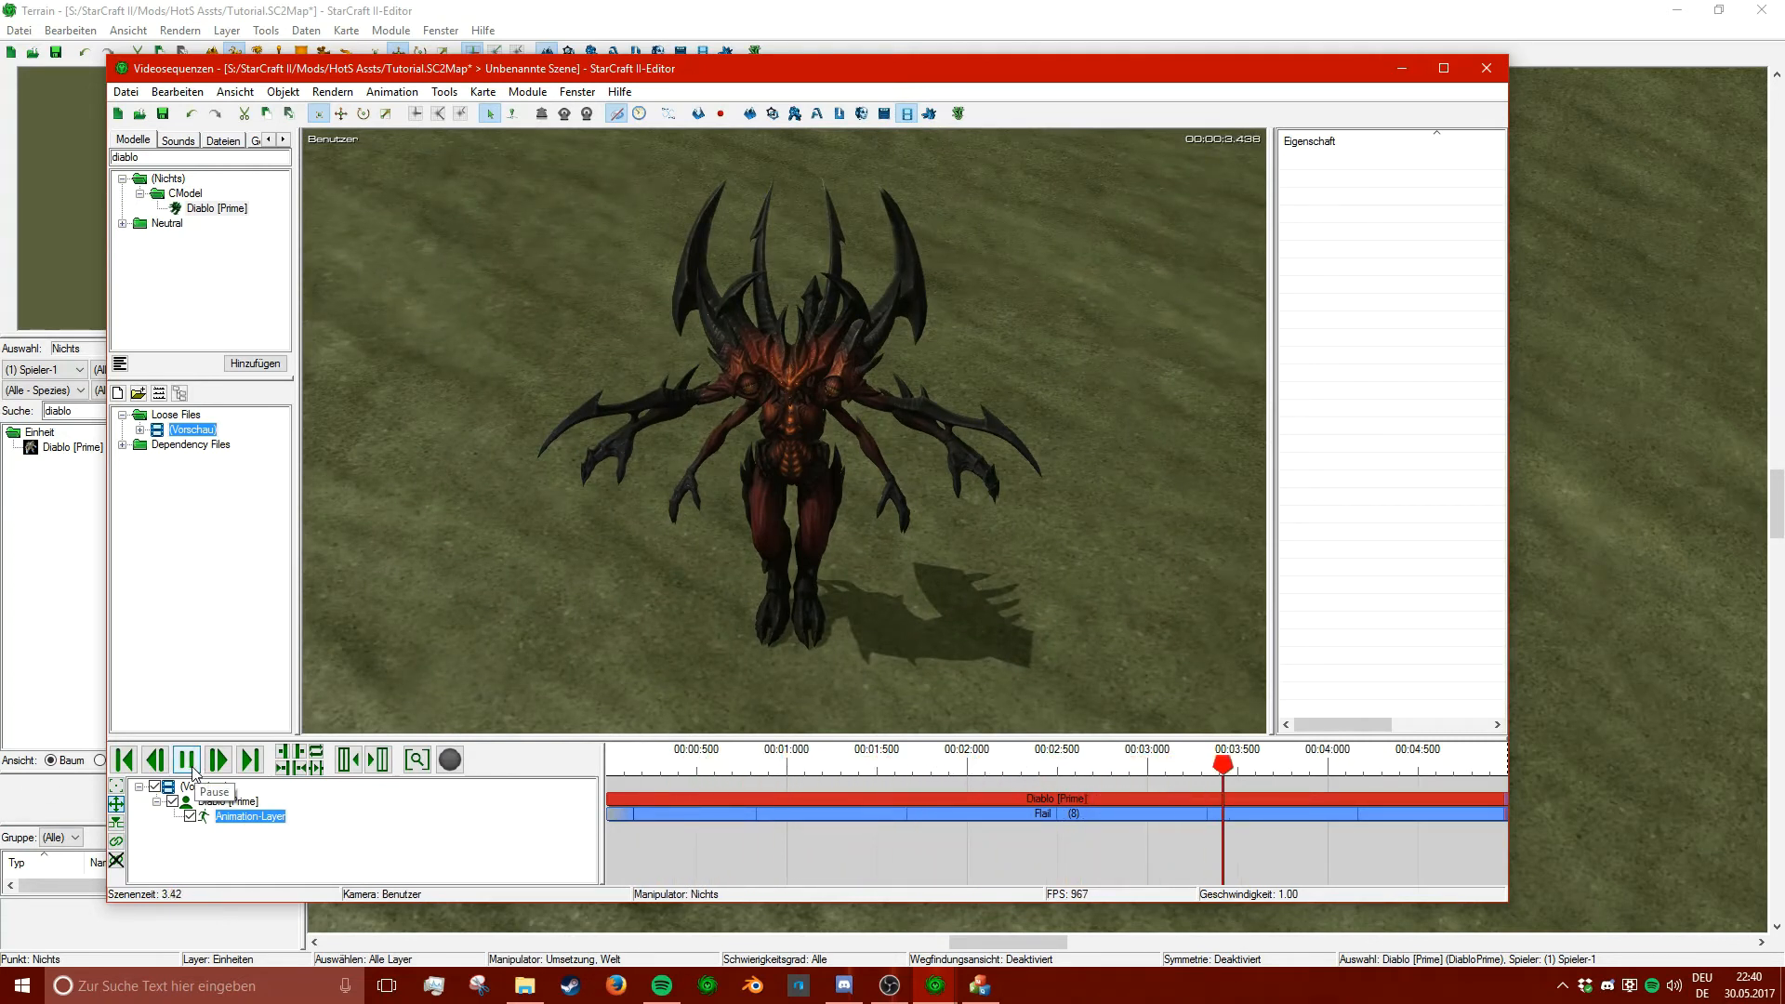
key(space)
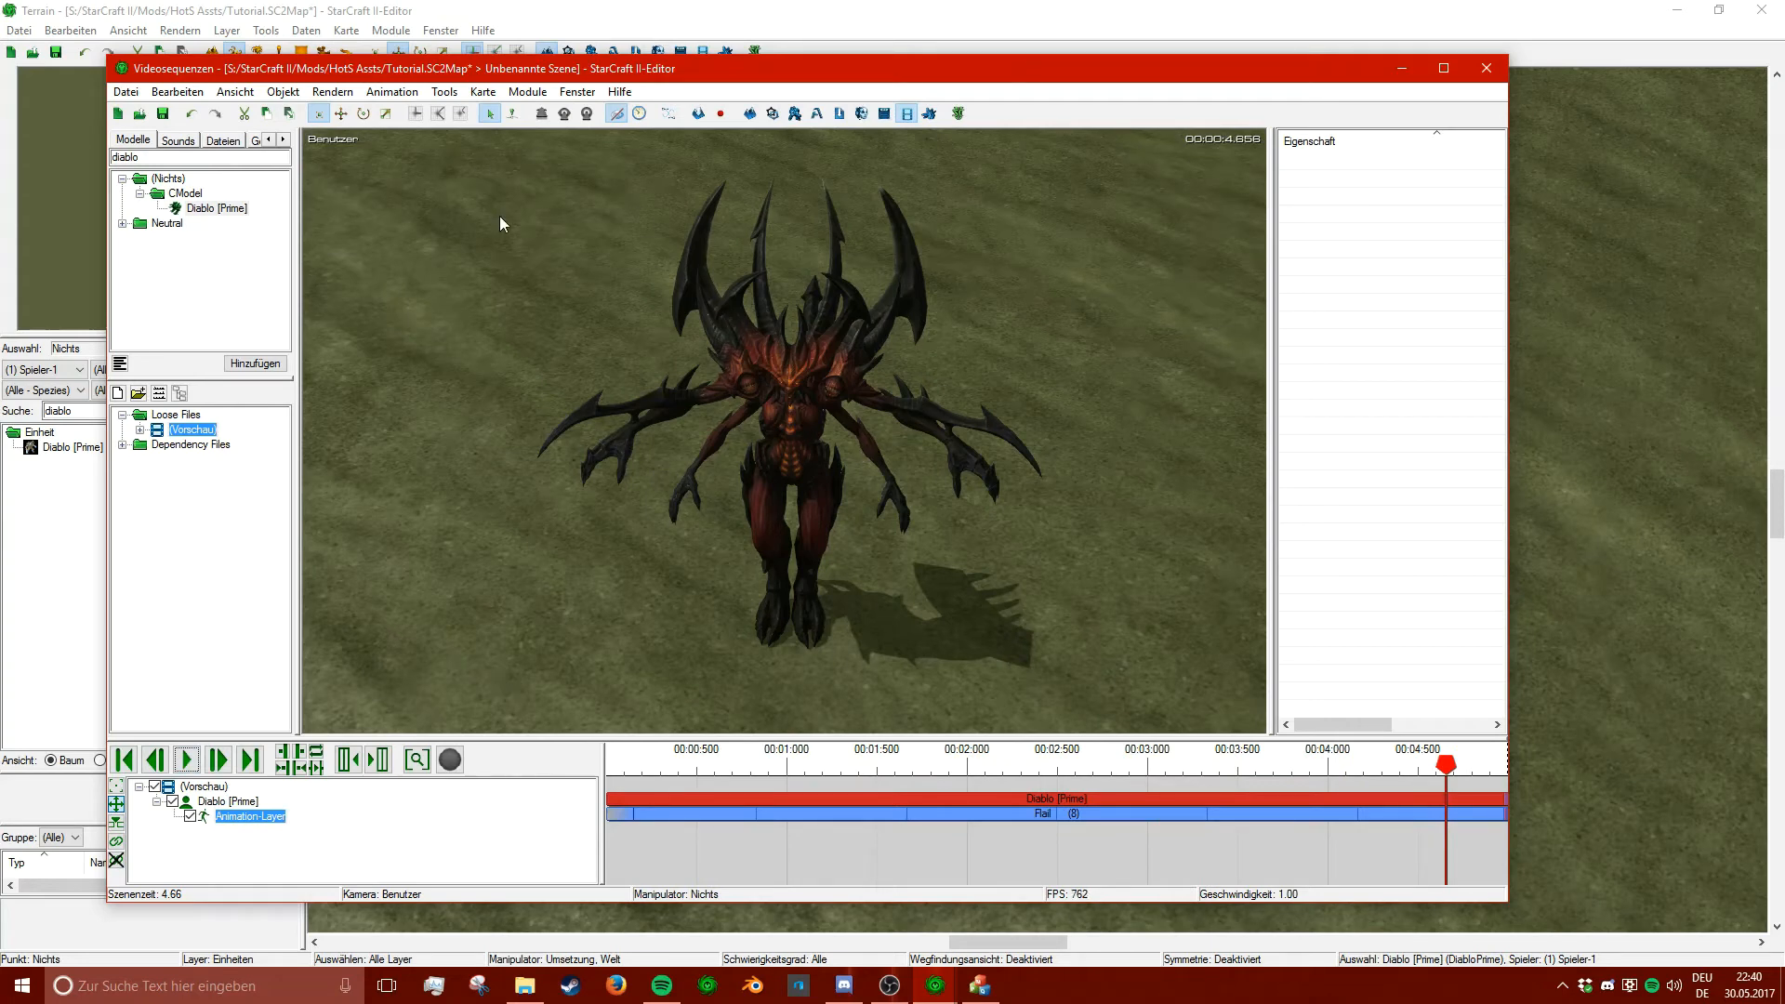
- Switch to Ladik's Casc Viewer, search the Heroes of the Storm storage for *diablo* and look through the file paths
click(980, 985)
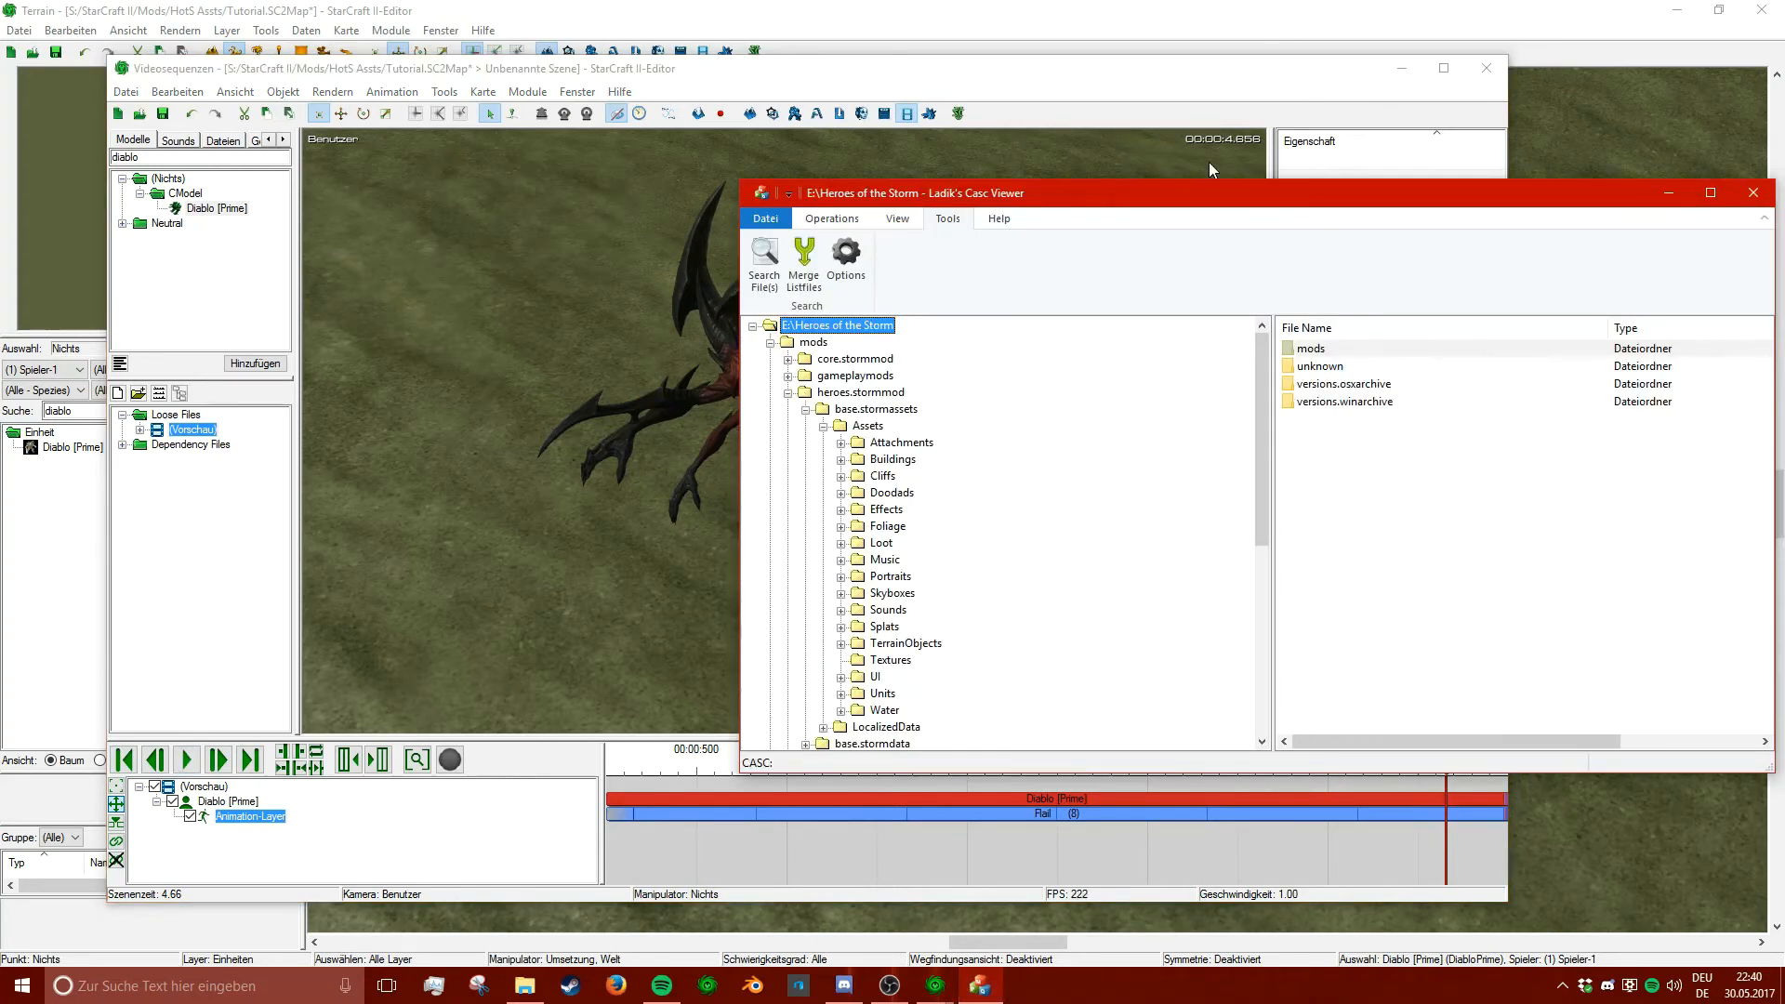
drag(713, 191, 948, 161)
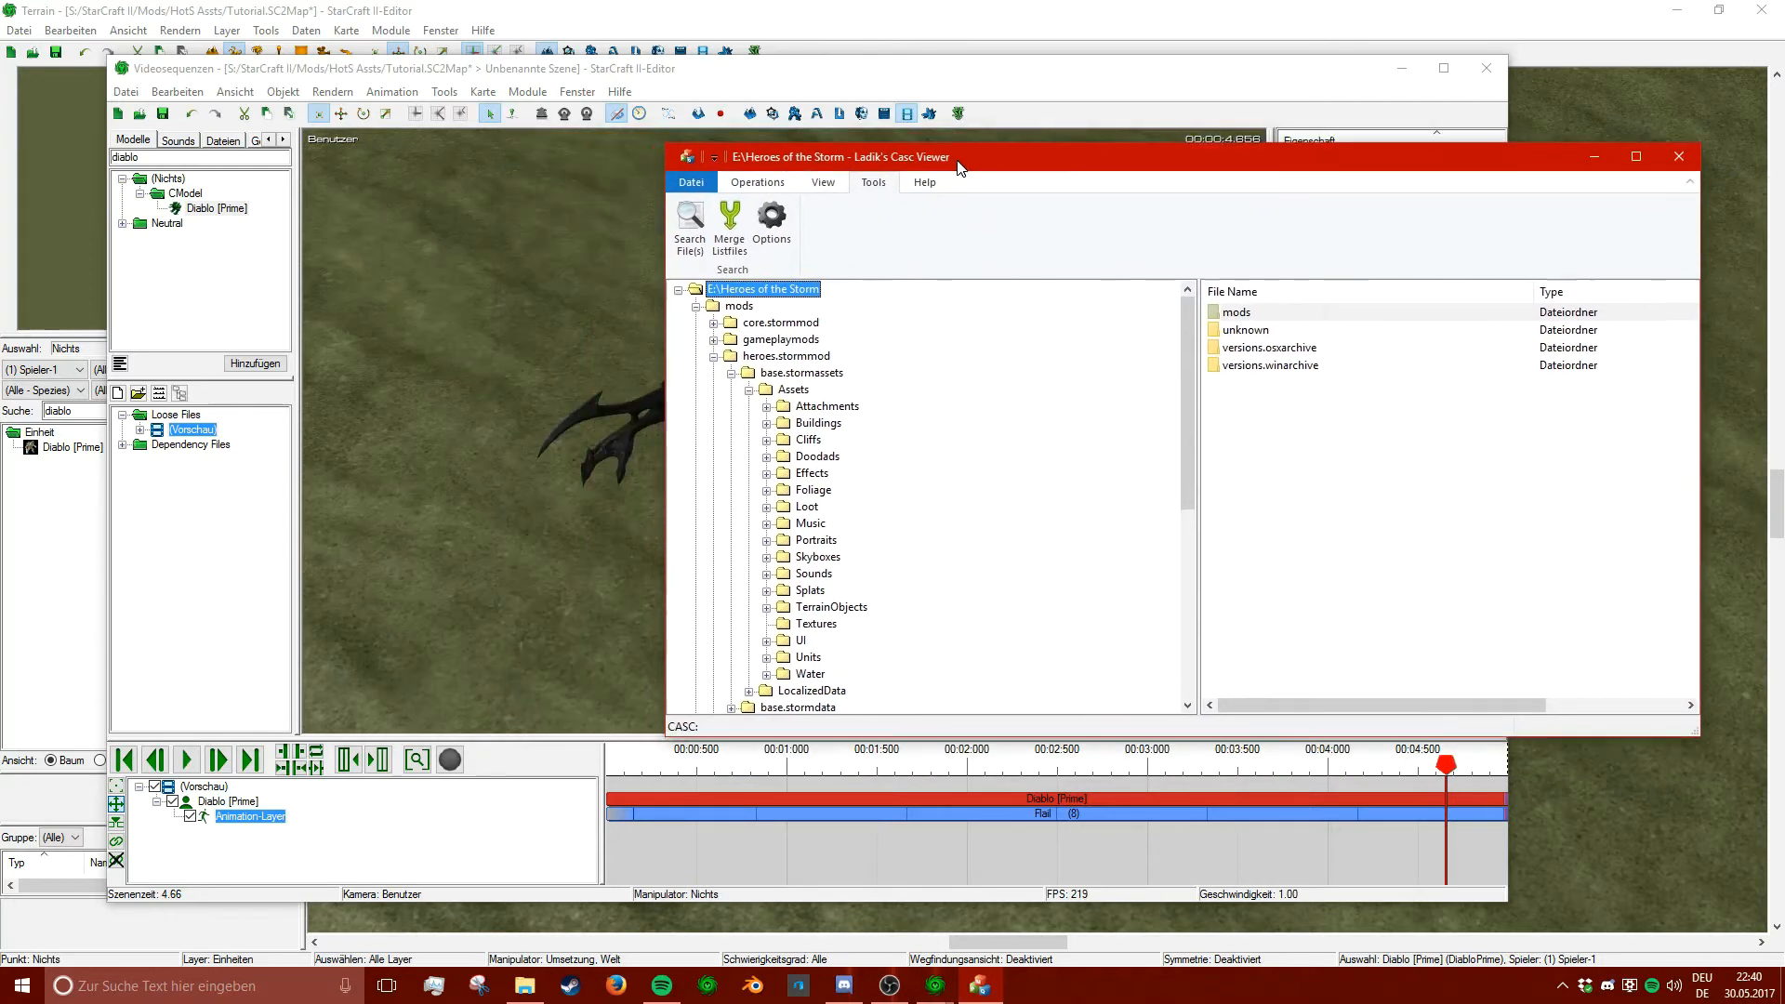
scroll(967, 477, down, 2)
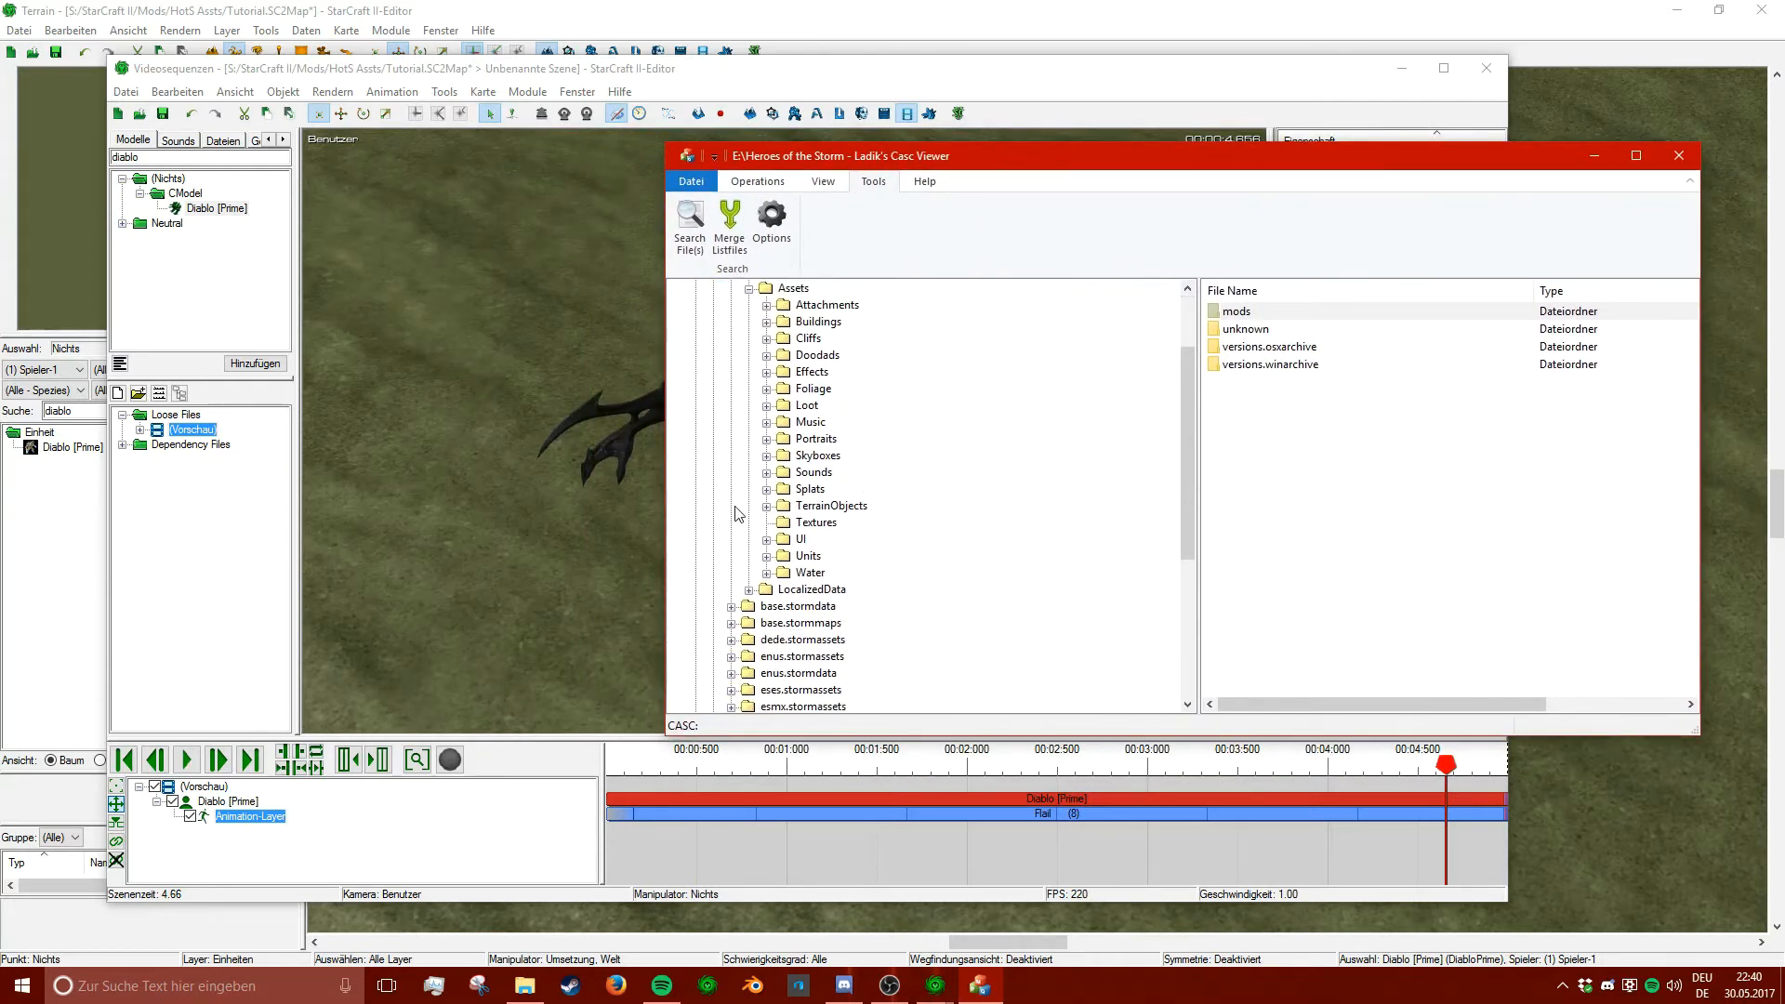
click(690, 223)
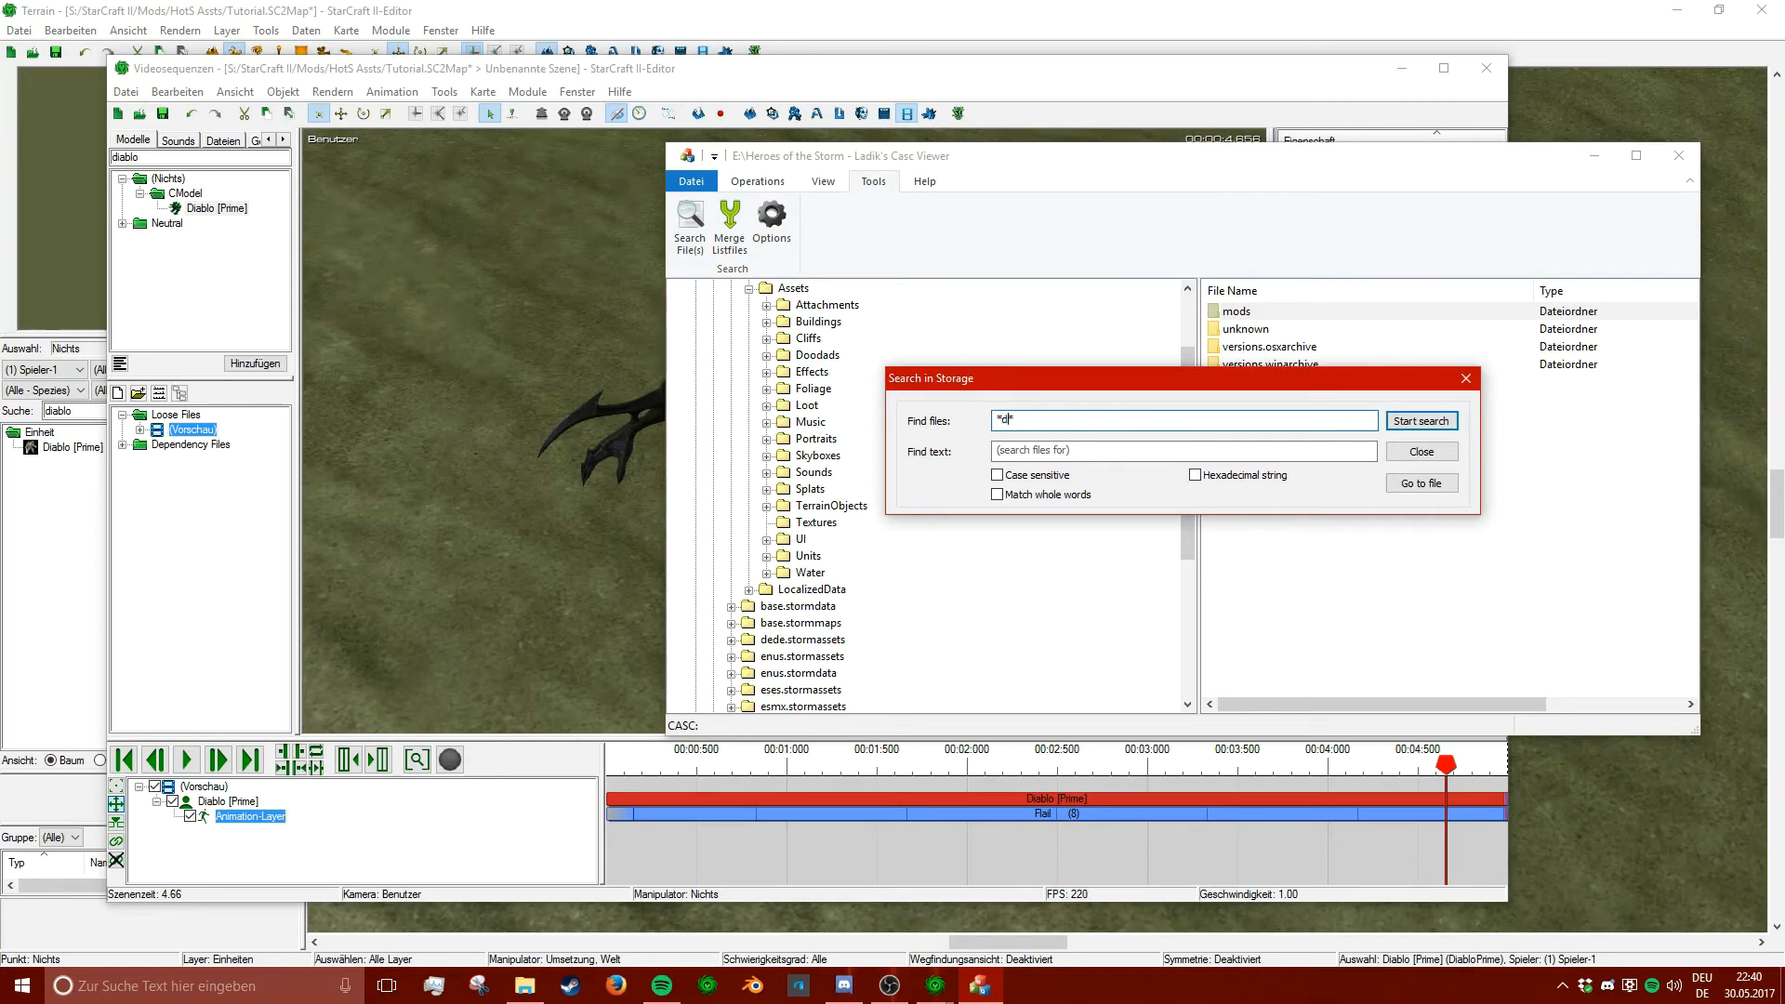
text(*diablo*)
key(Return)
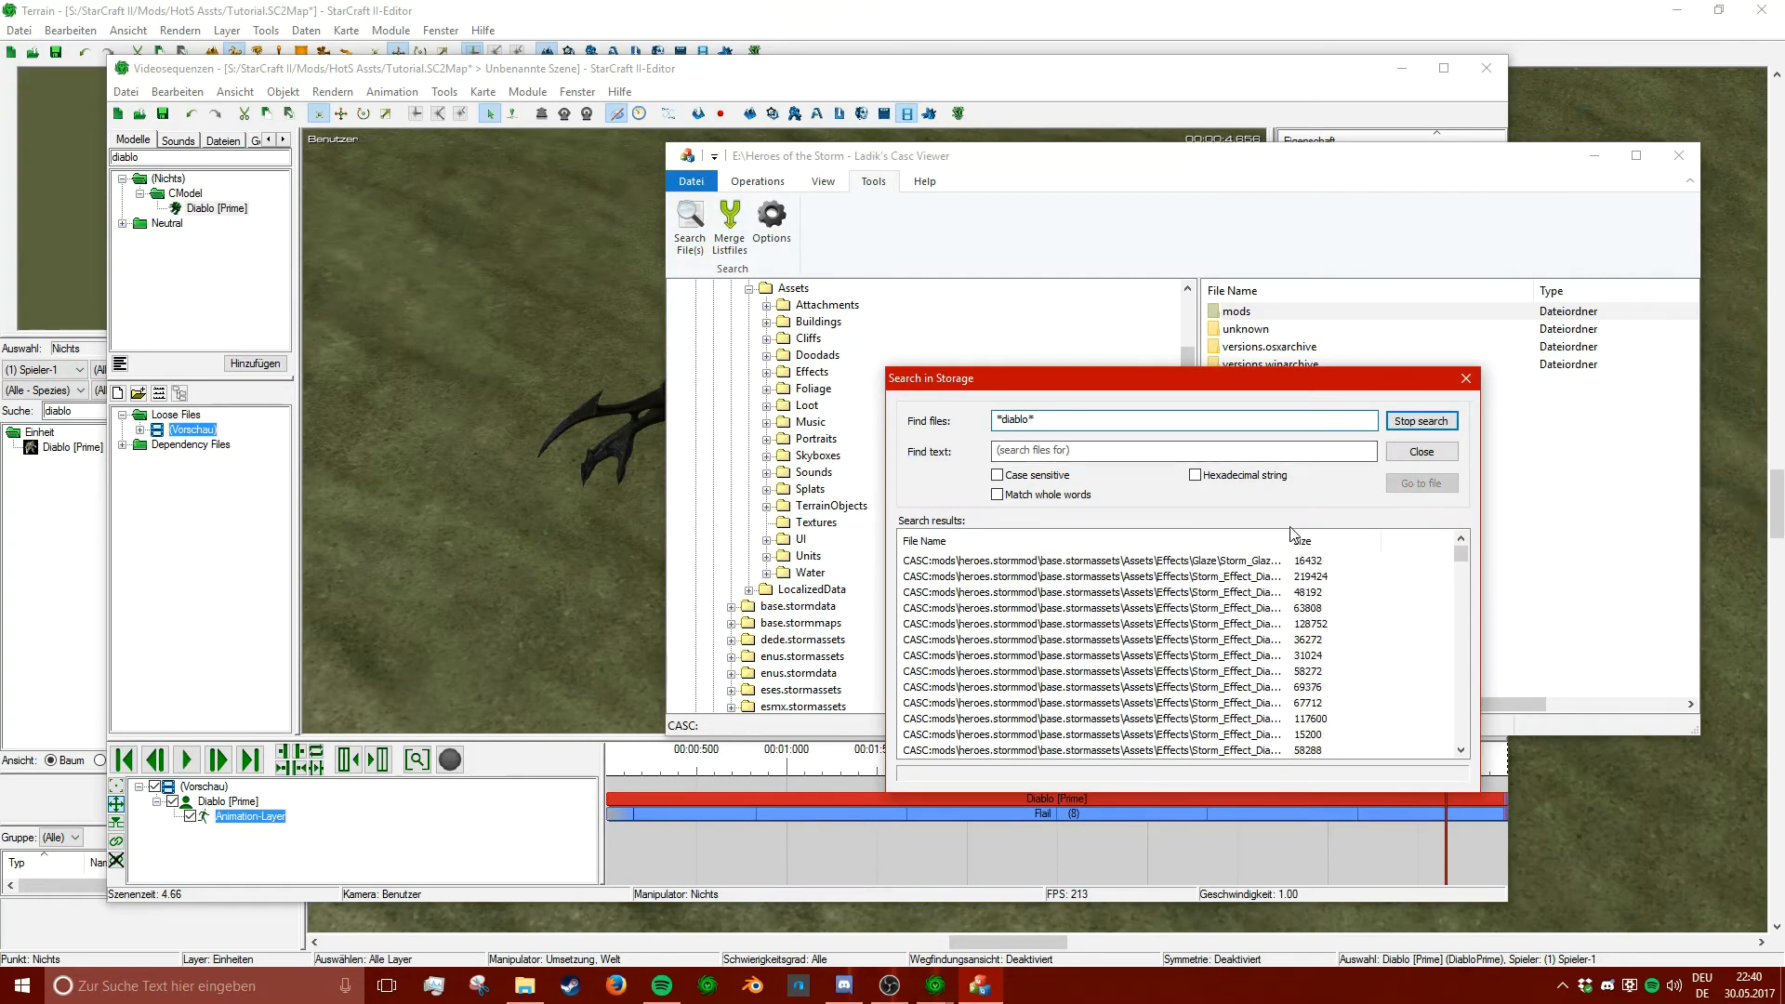
drag(1292, 546, 1447, 546)
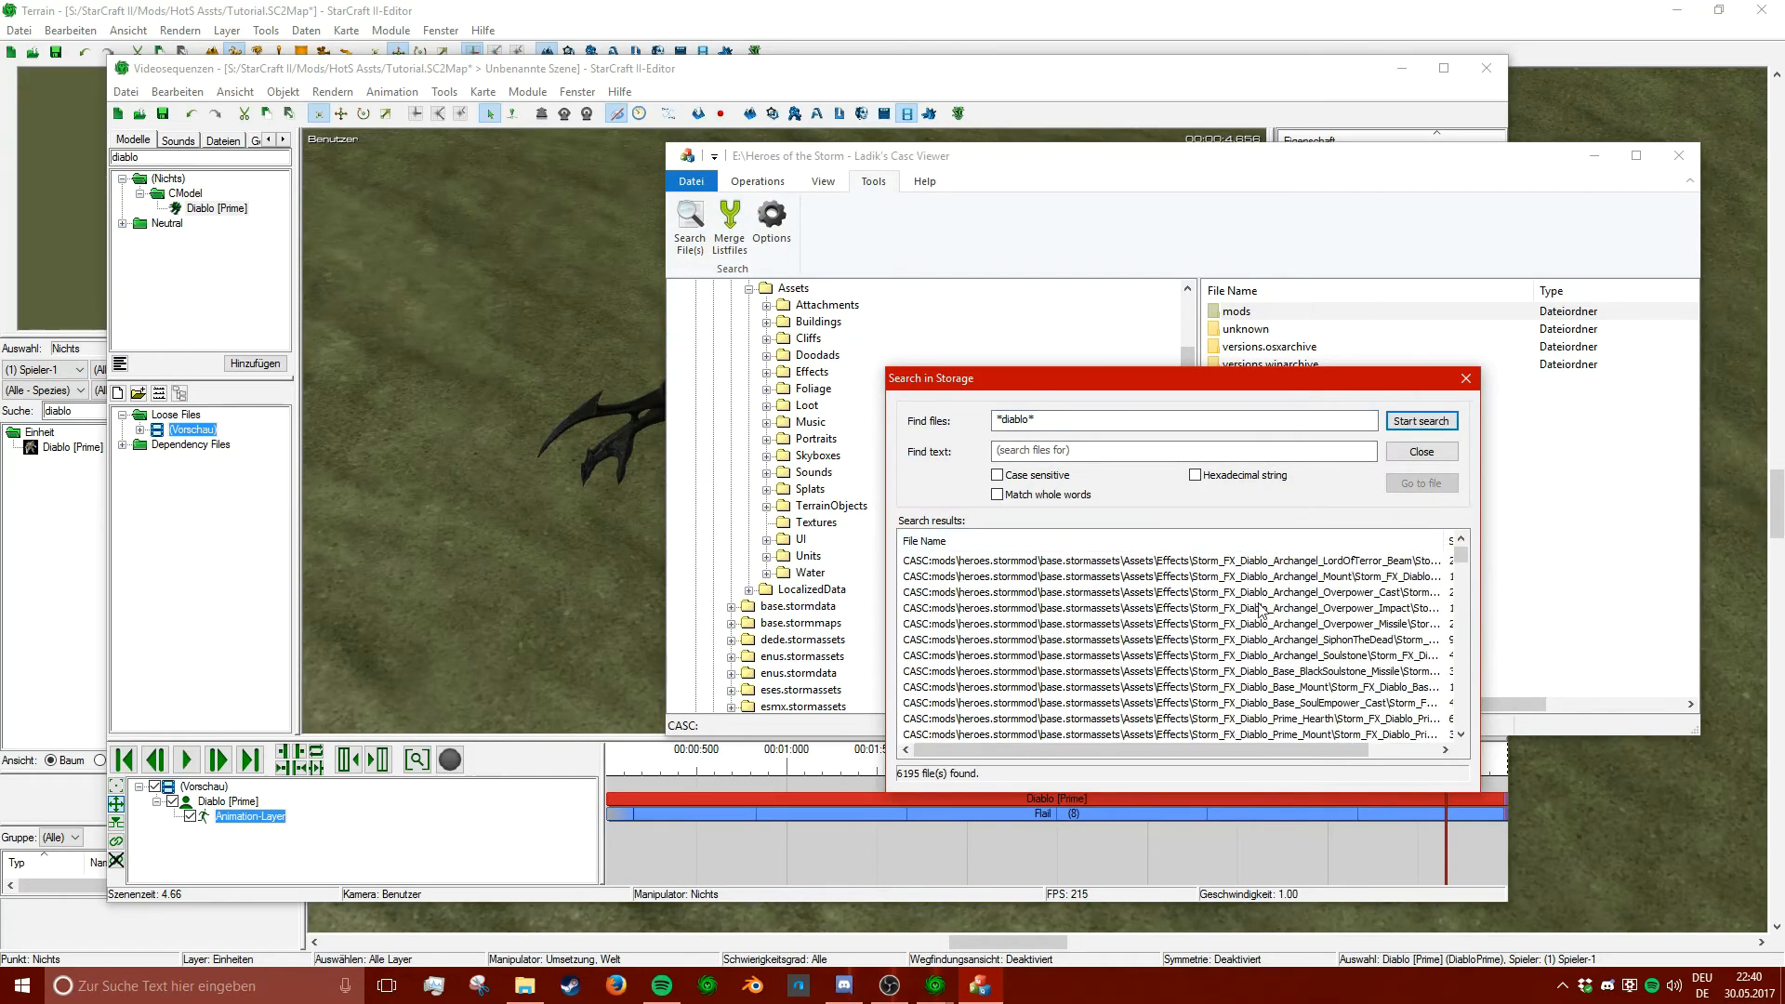
scroll(1221, 621, down, 15)
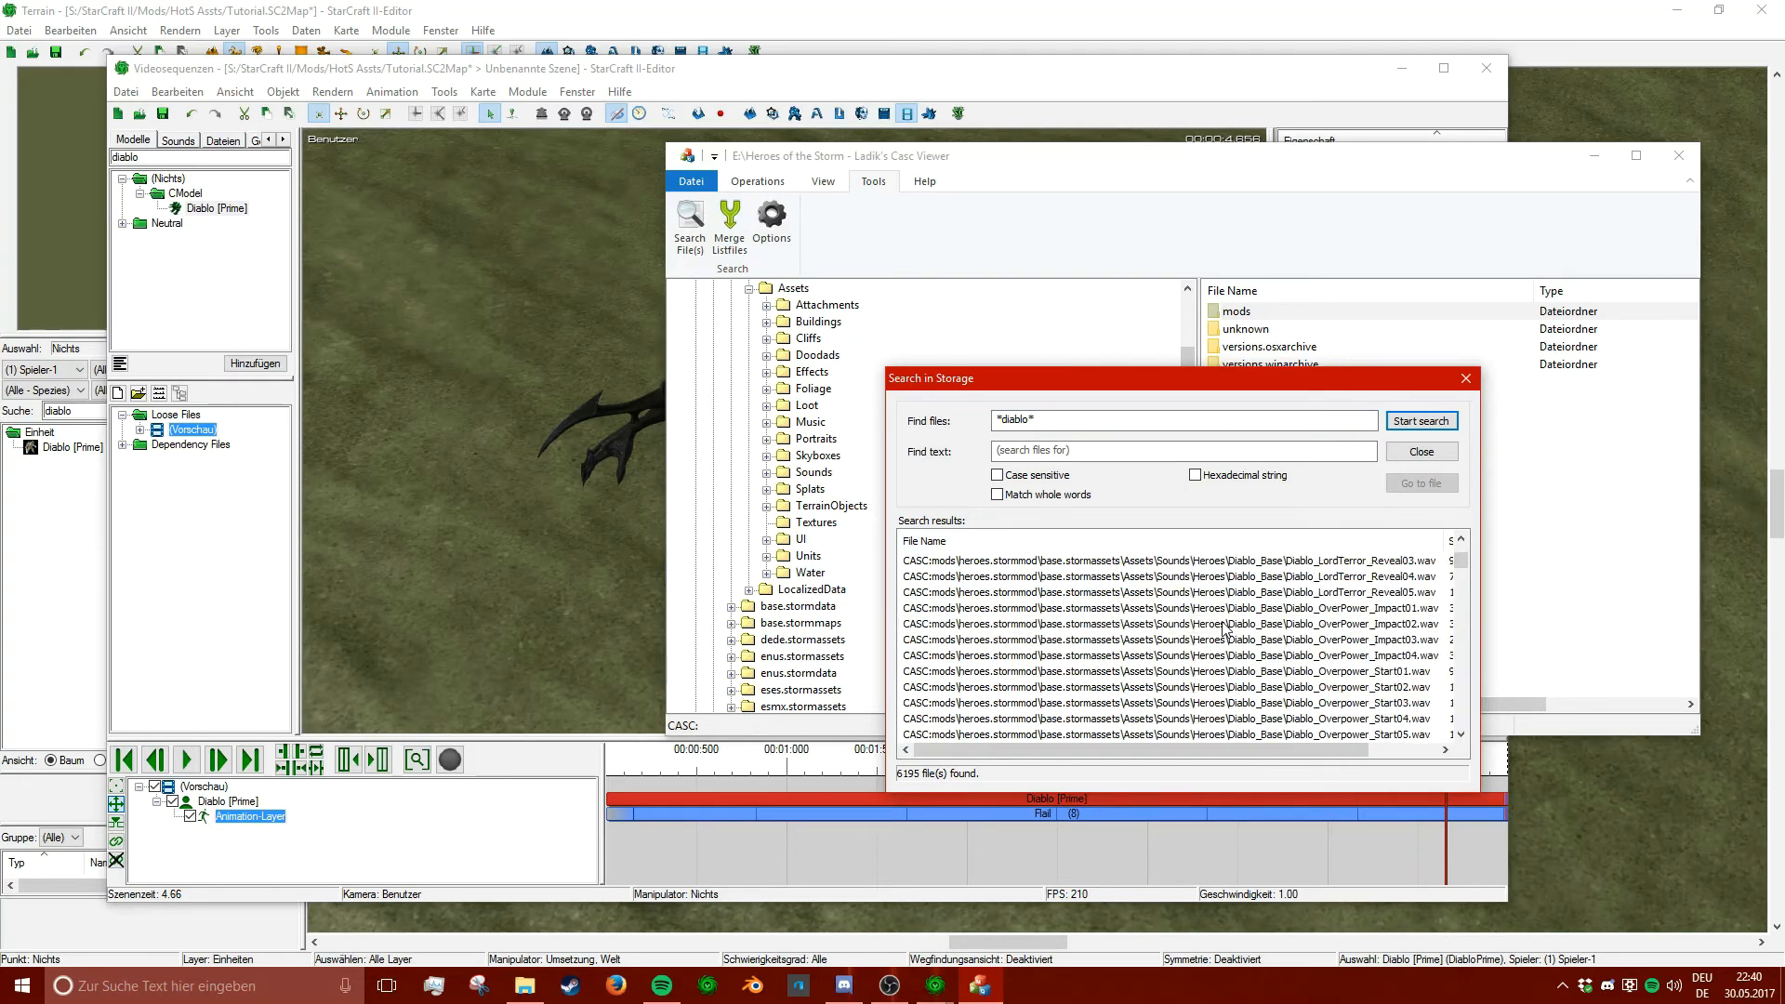
scroll(1226, 628, down, 8)
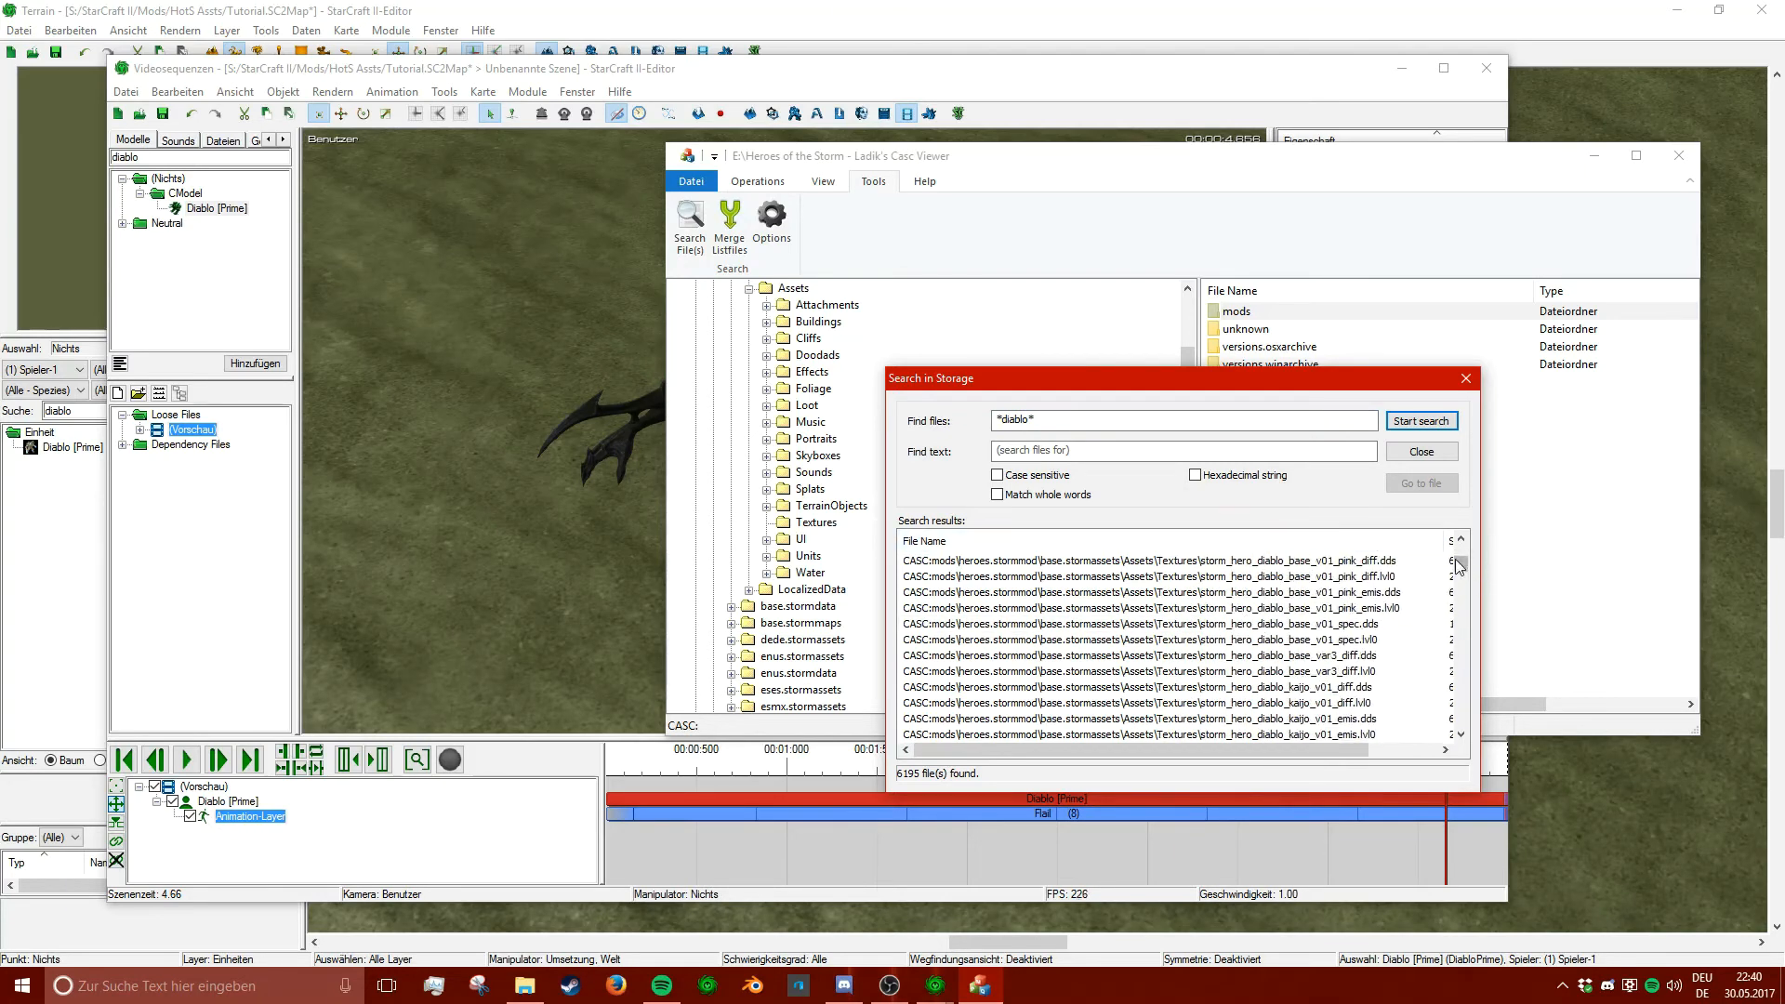
mouse_move(1459, 564)
mouse_down()
mouse_move(1470, 725)
mouse_move(1476, 550)
mouse_up()
scroll(1181, 641, down, 15)
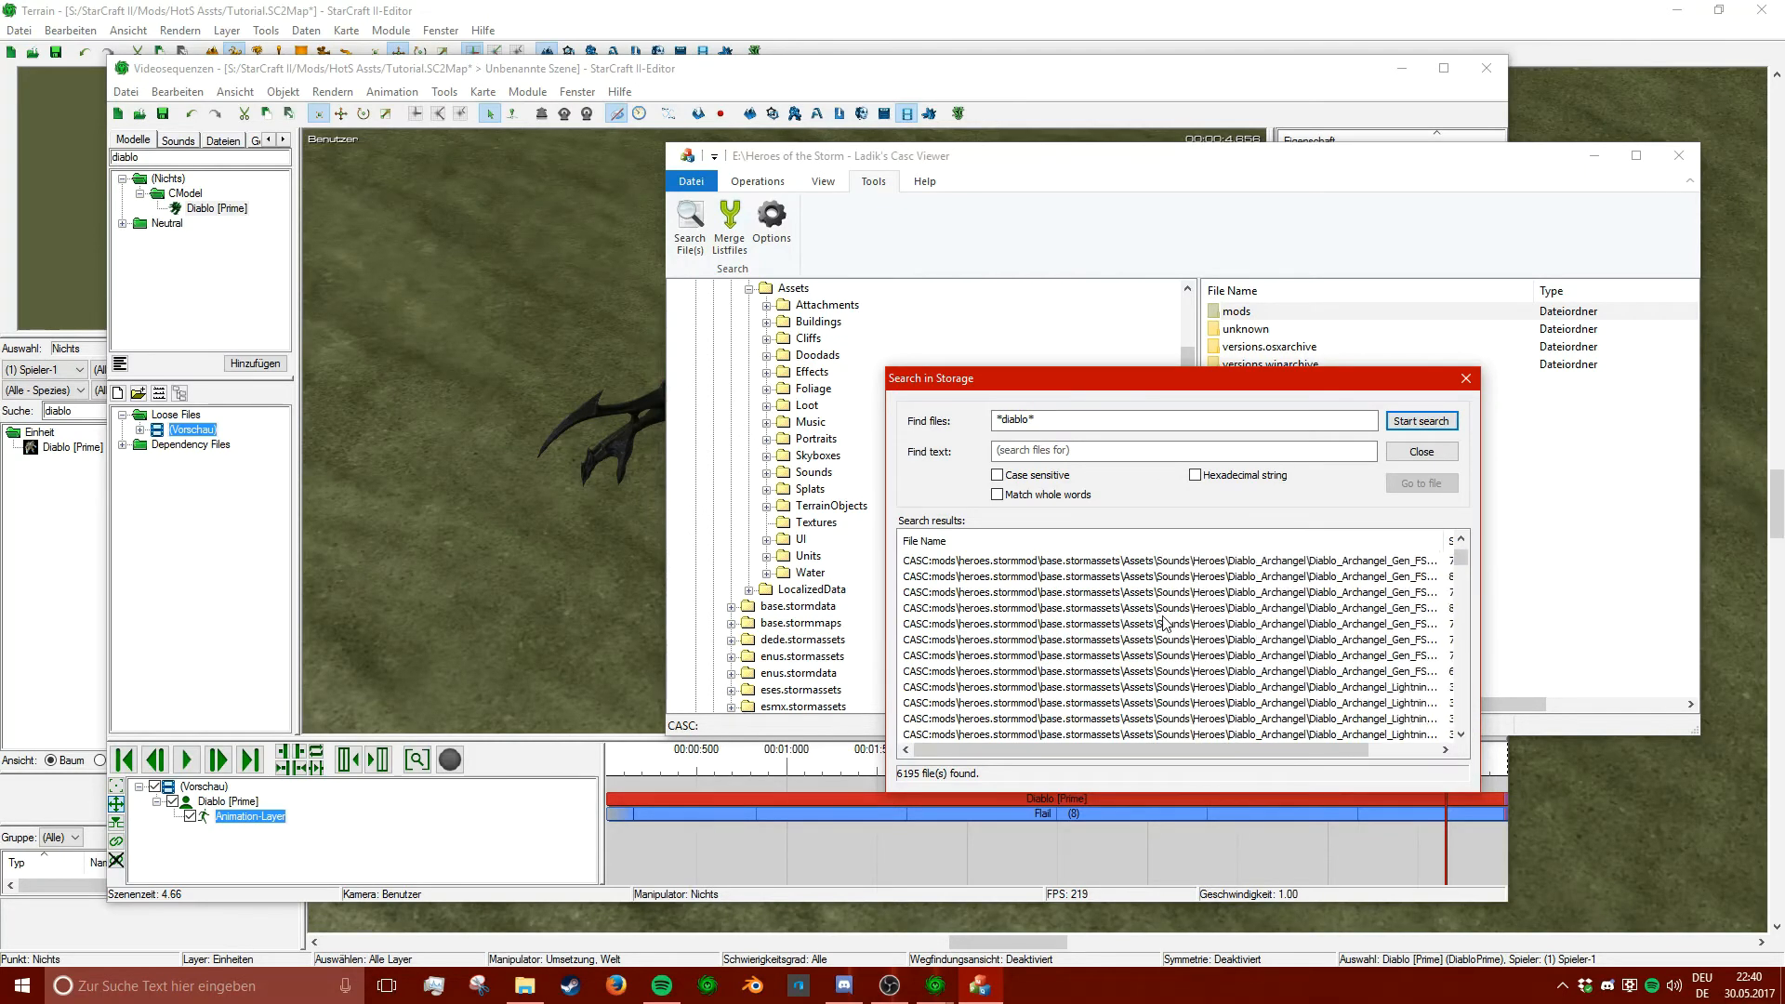
scroll(1180, 641, down, 5)
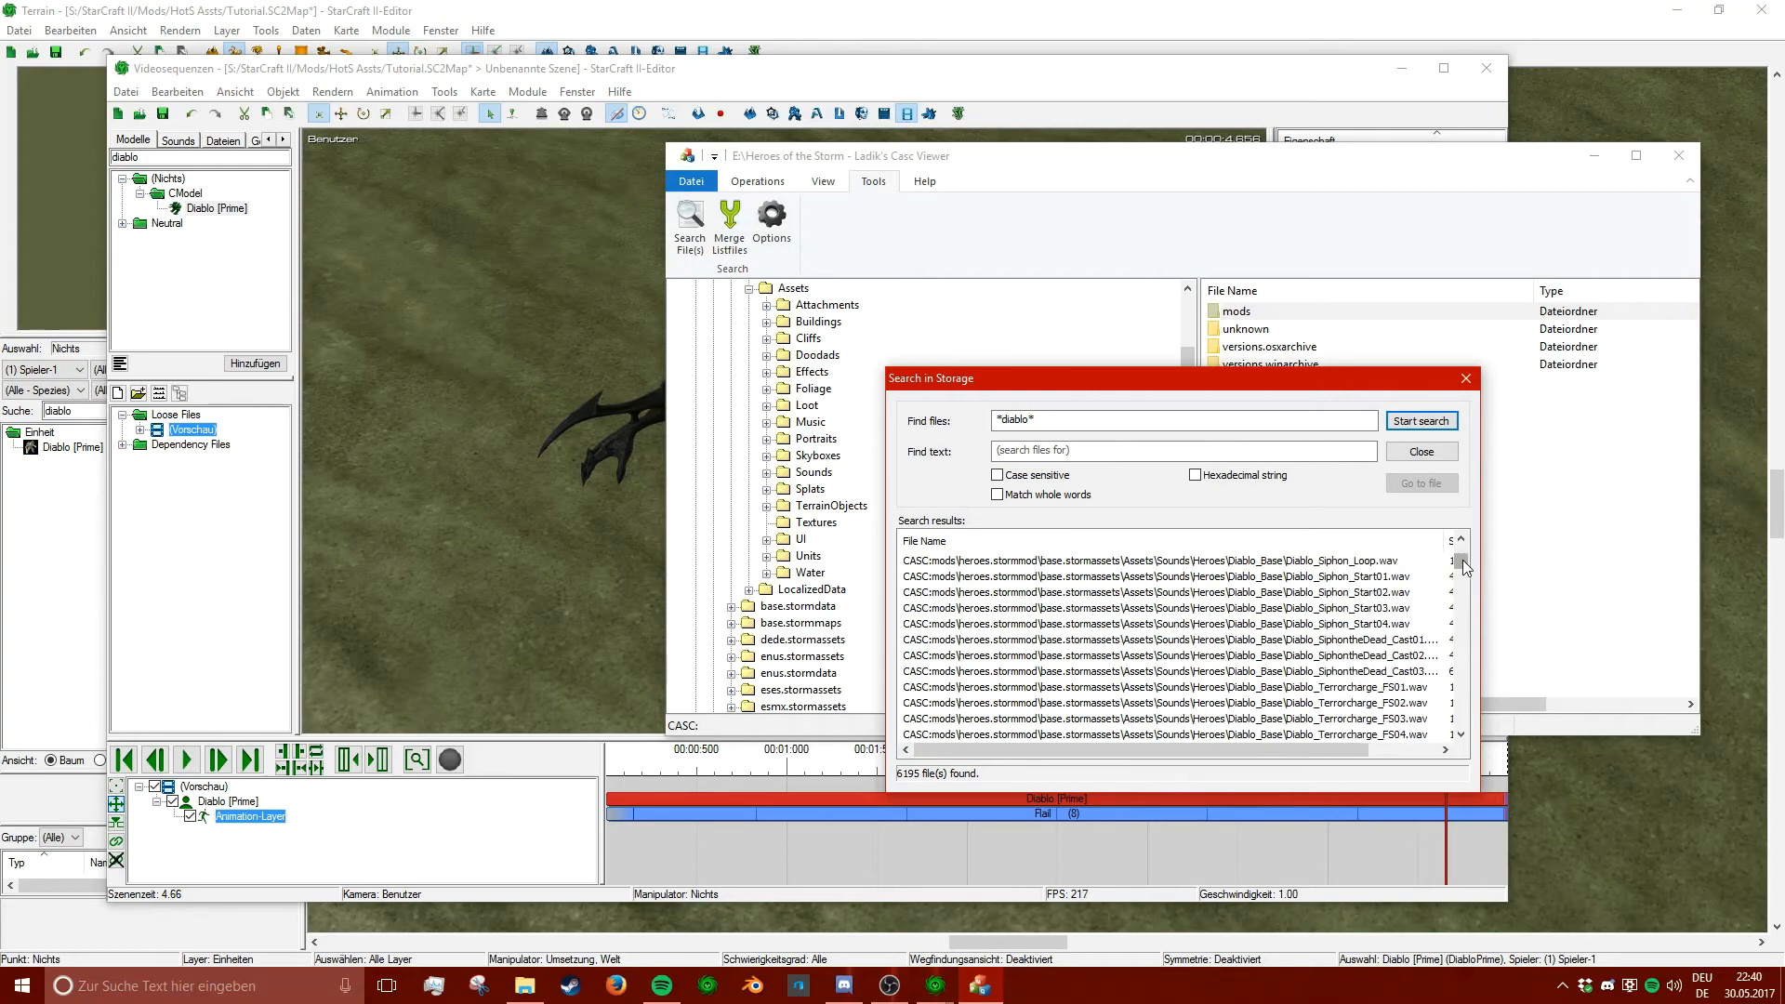
drag(1463, 560, 1461, 606)
- Narrow the storage search to *diablo_prime* and look through the results for the hero's unit files
click(1028, 419)
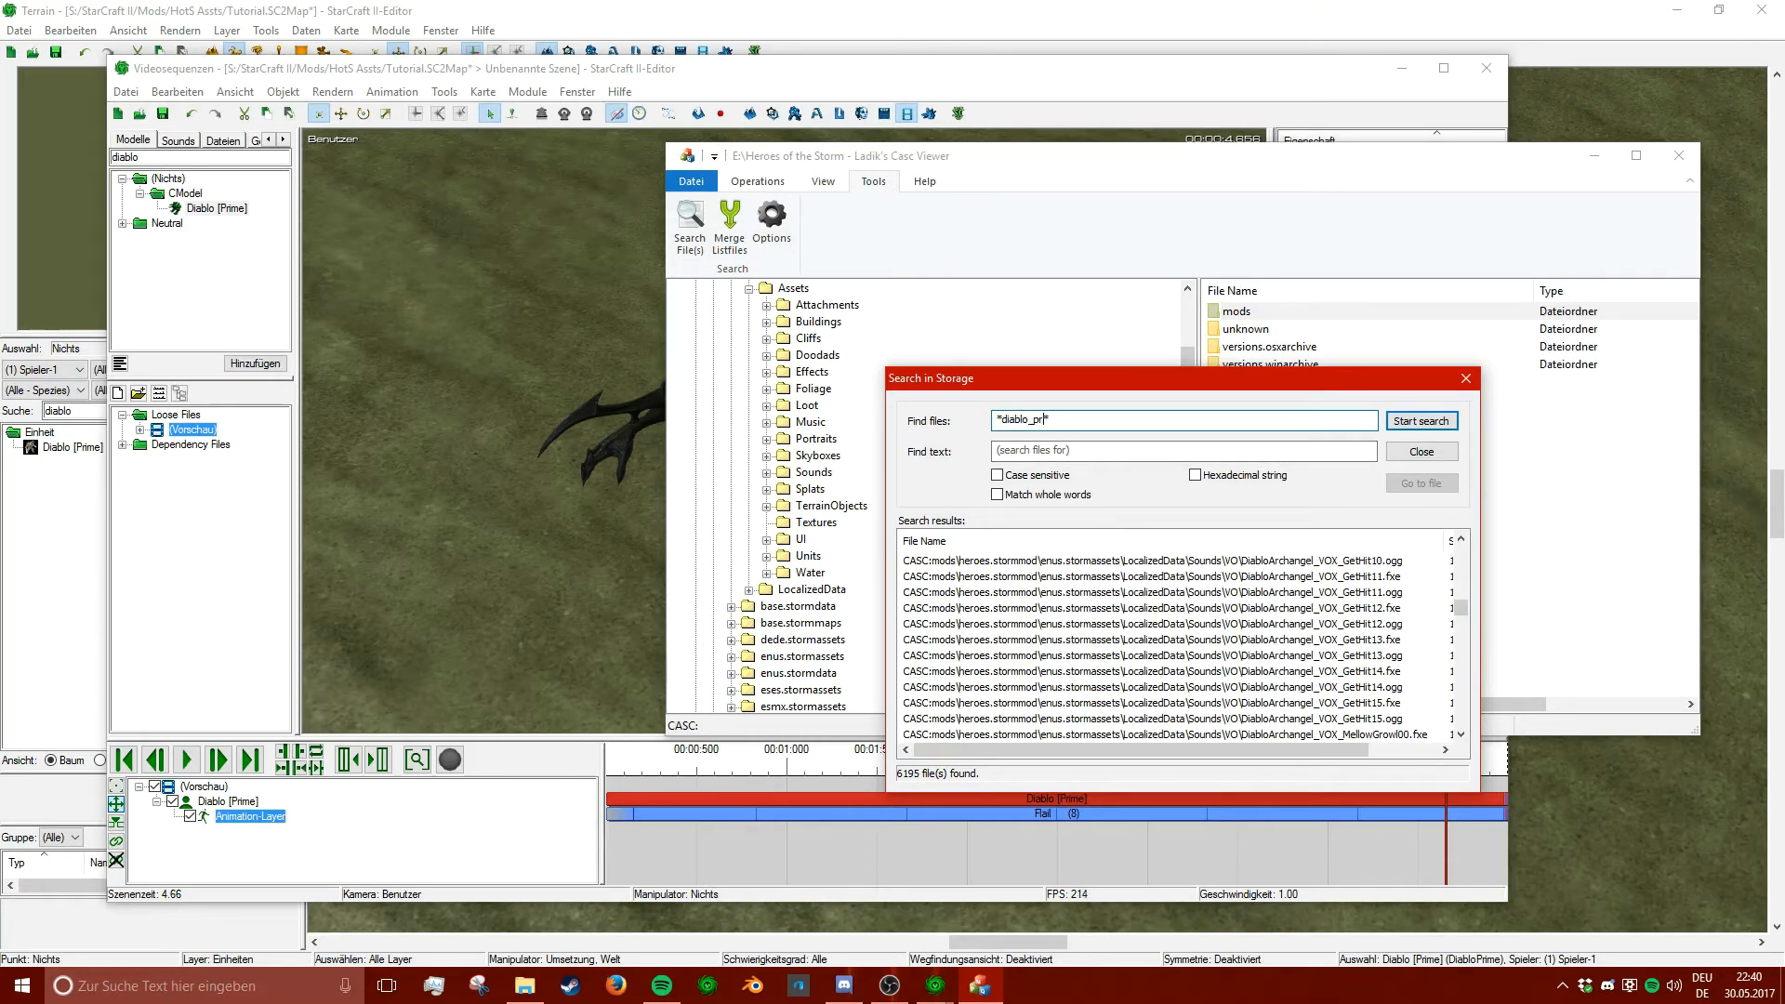
key(Return)
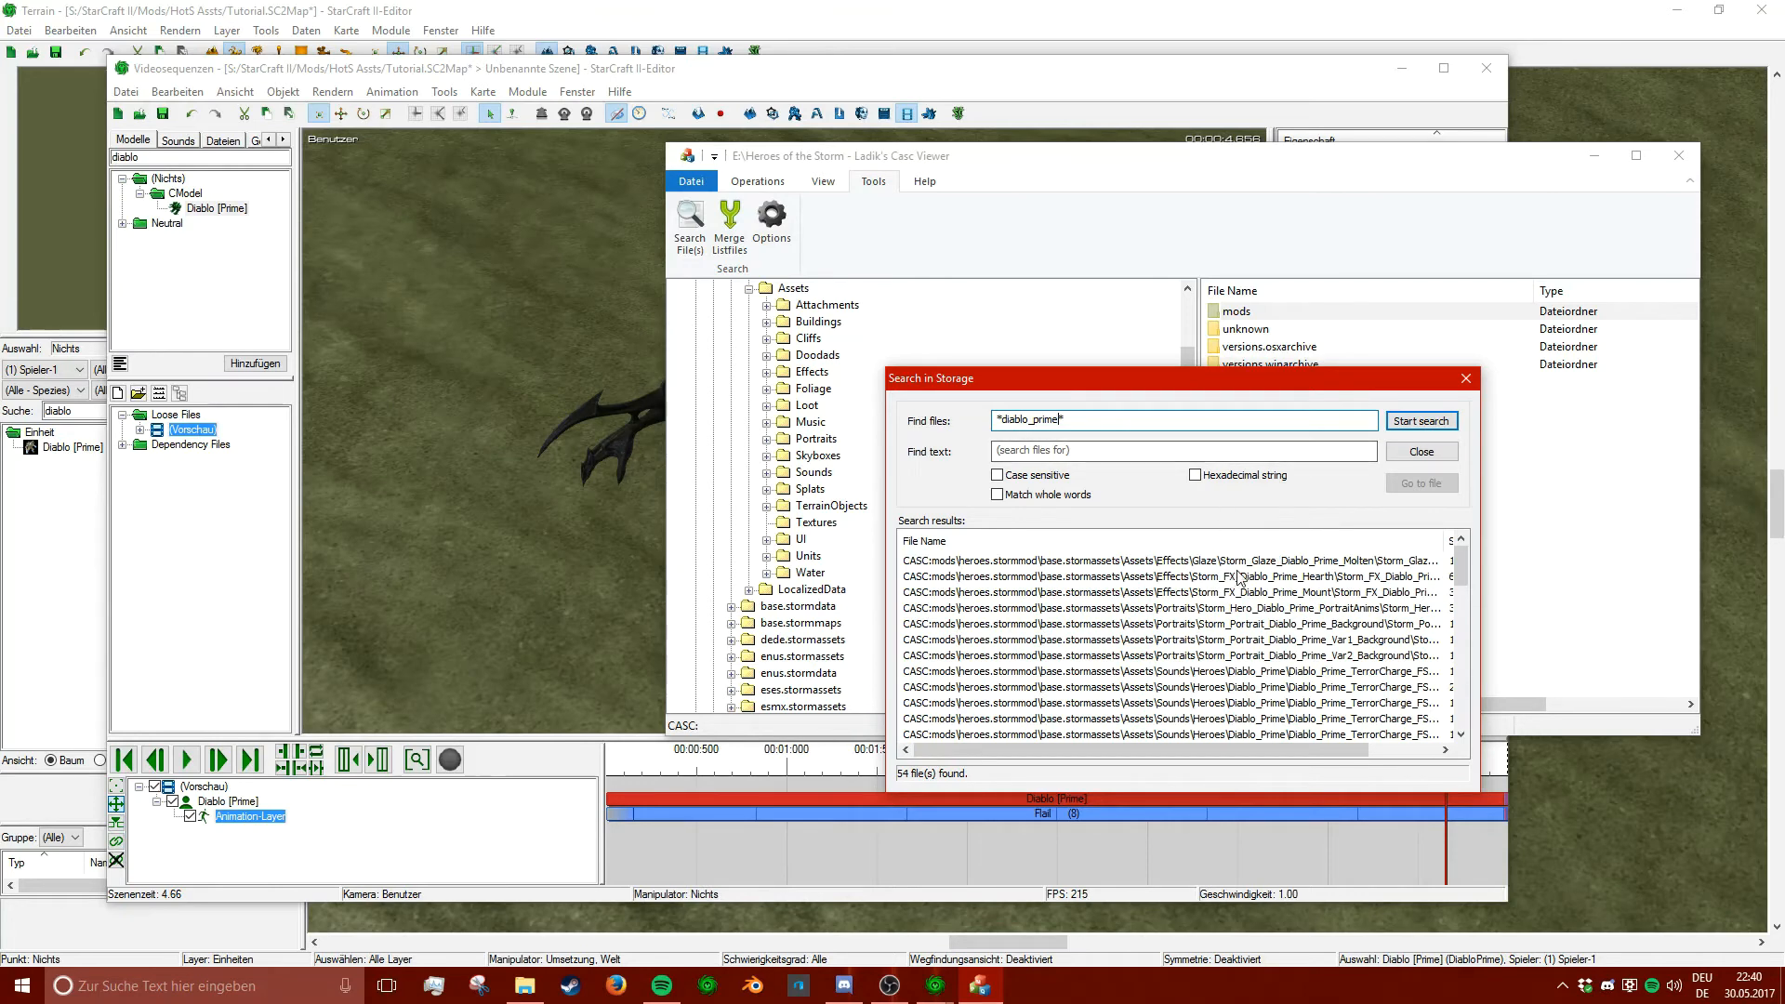
scroll(1266, 644, down, 7)
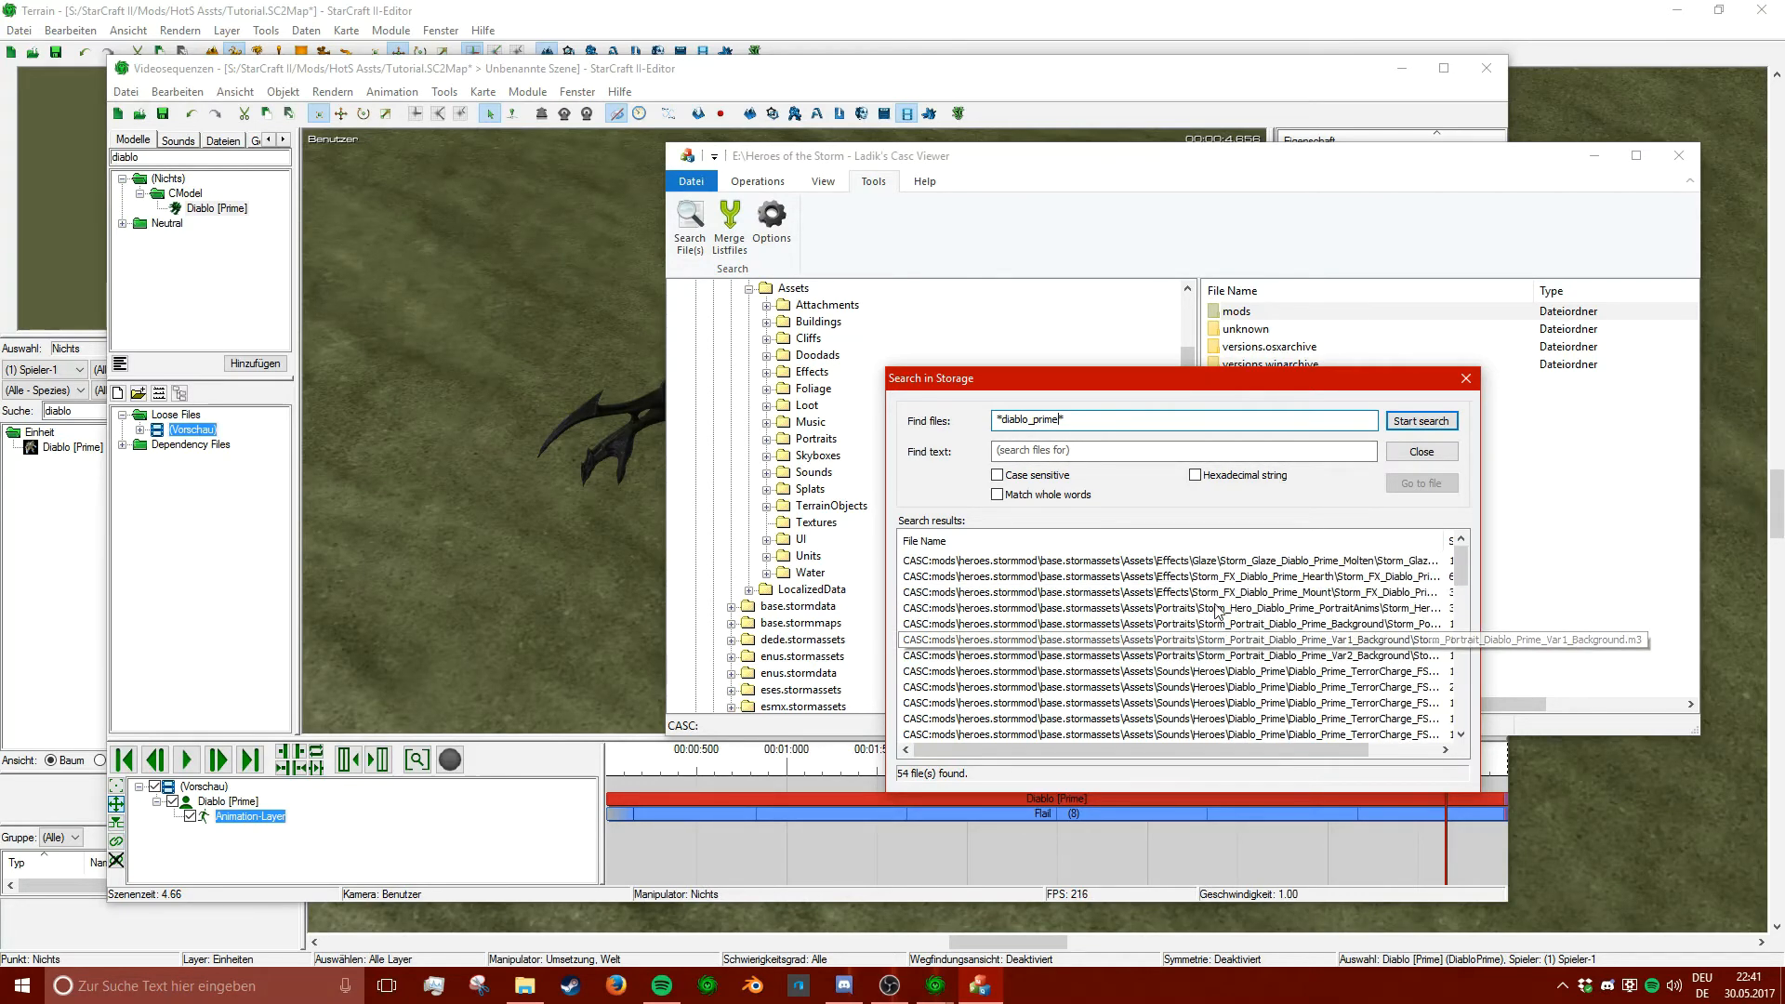
scroll(1234, 627, down, 1)
scroll(1230, 613, down, 5)
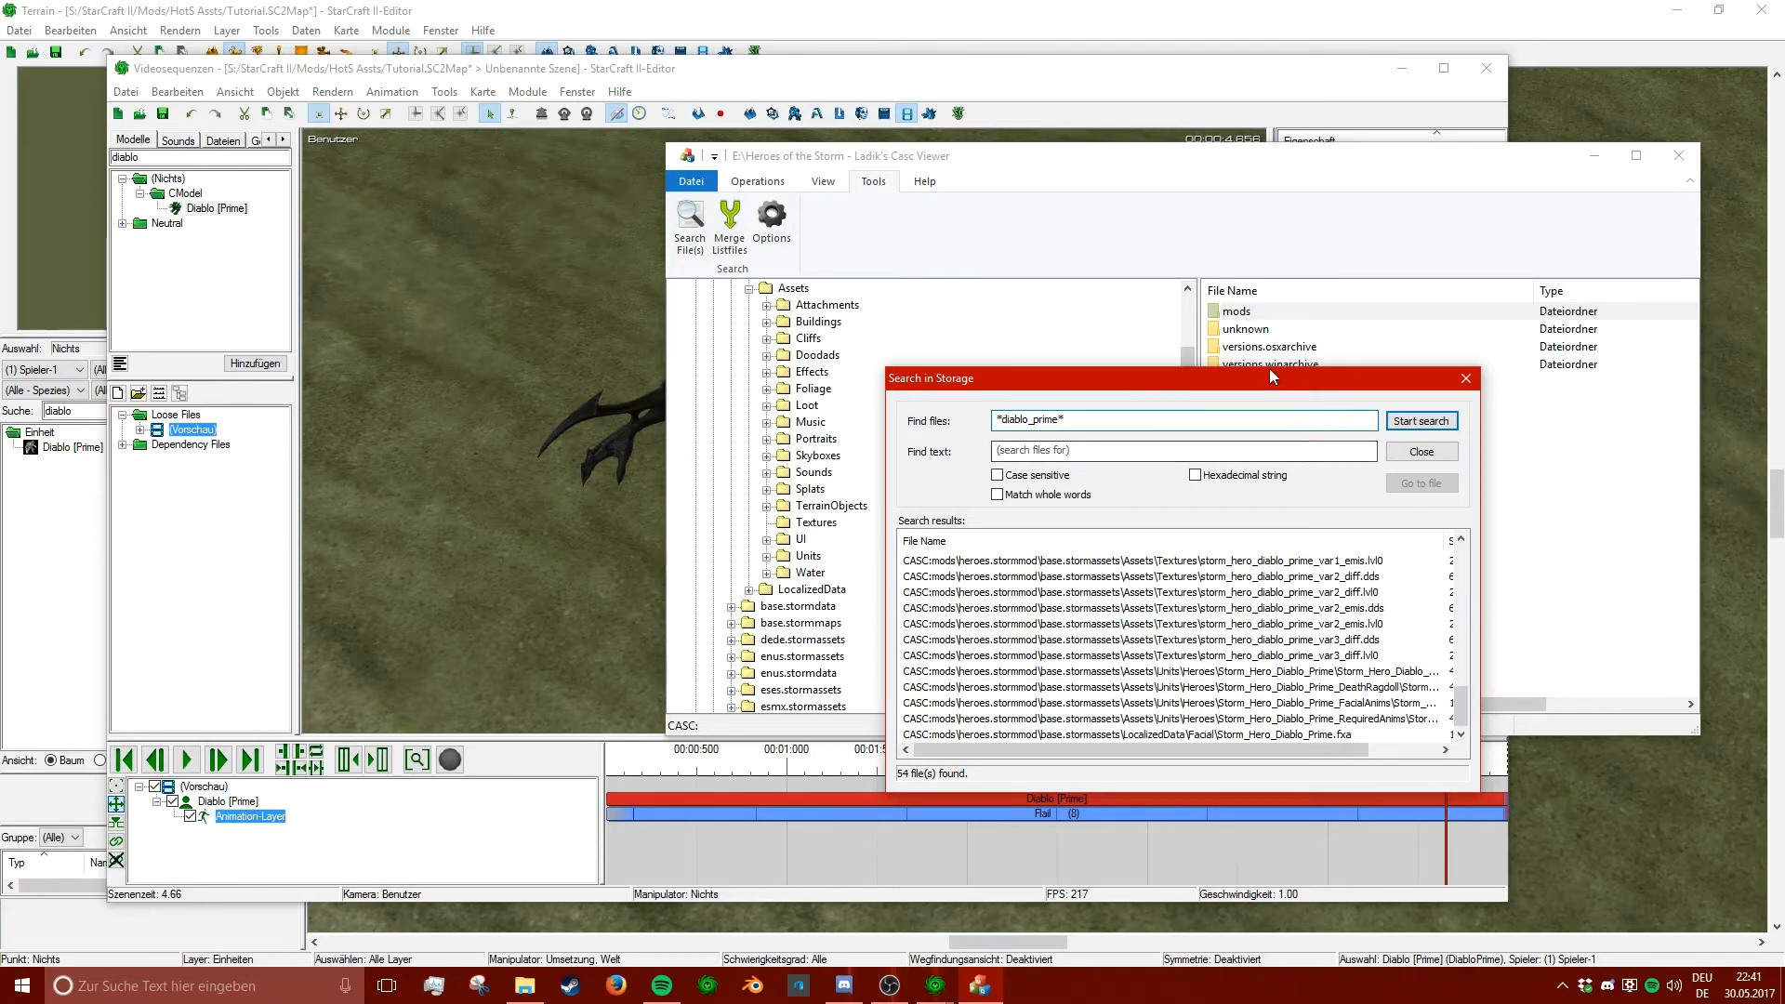
- Widen the file name column of the search results and select the Storm_Hero_Diablo_Prime.m3 file
drag(1272, 376, 1053, 368)
drag(1042, 741, 1117, 741)
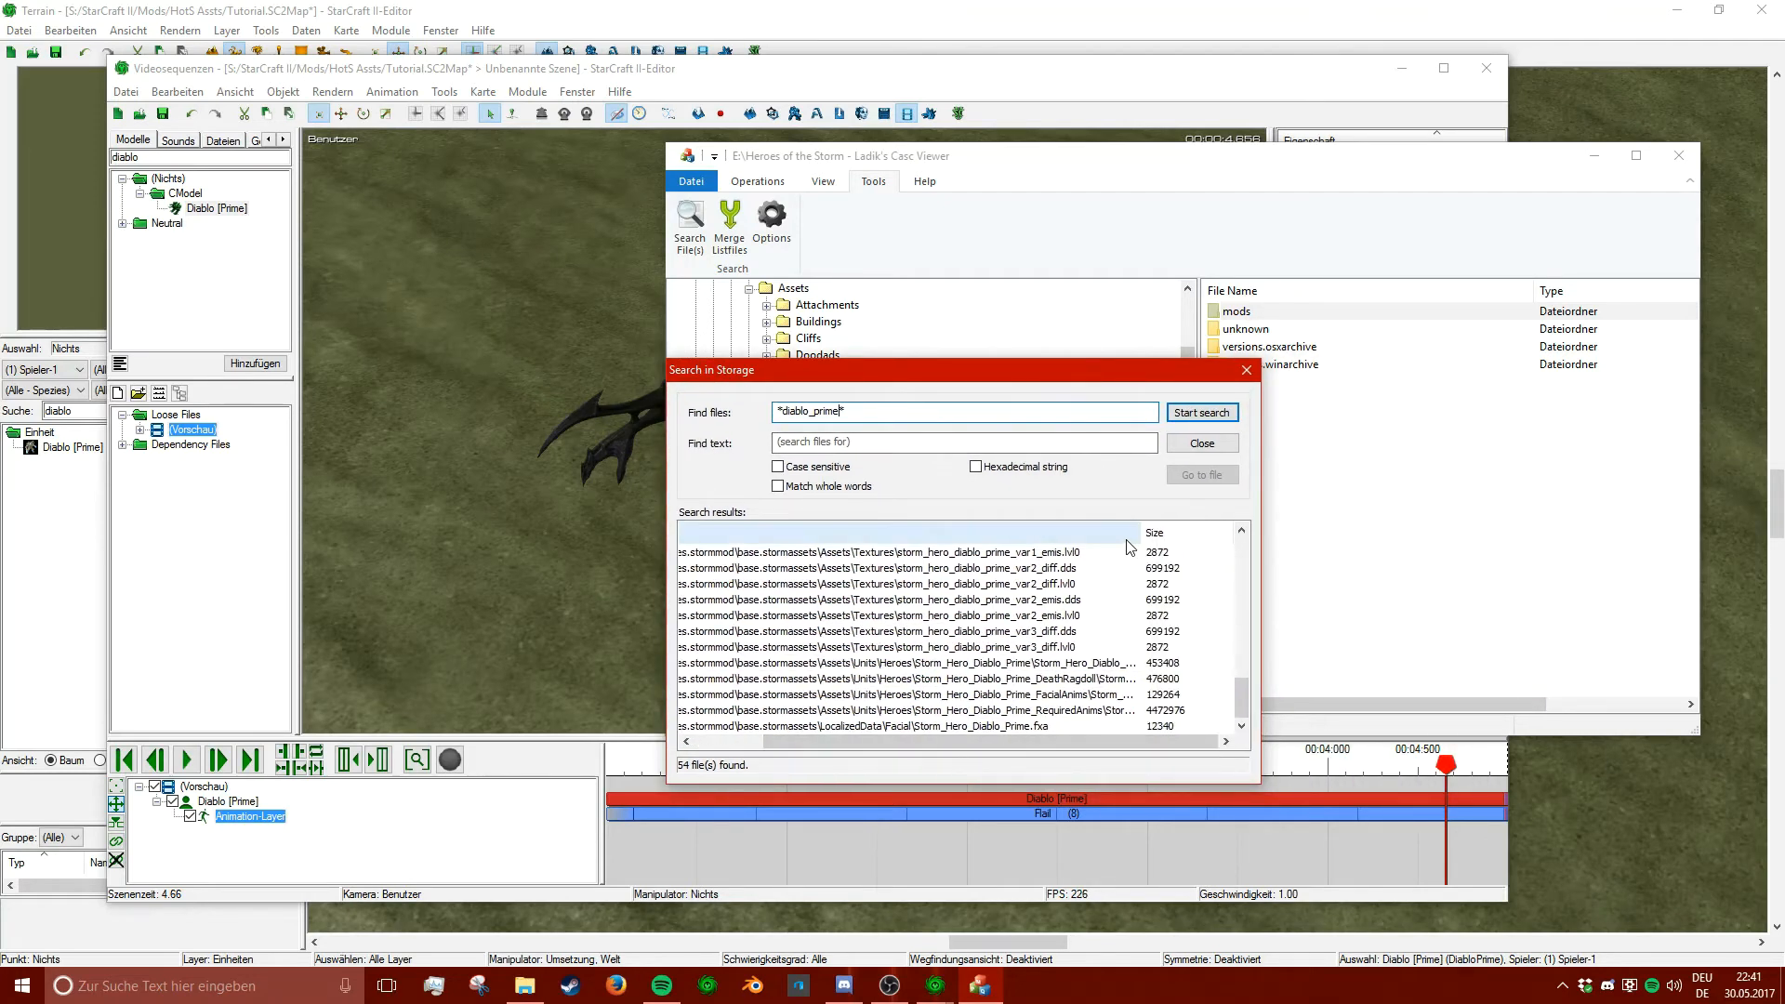
drag(1141, 534, 1251, 531)
drag(1050, 741, 1129, 741)
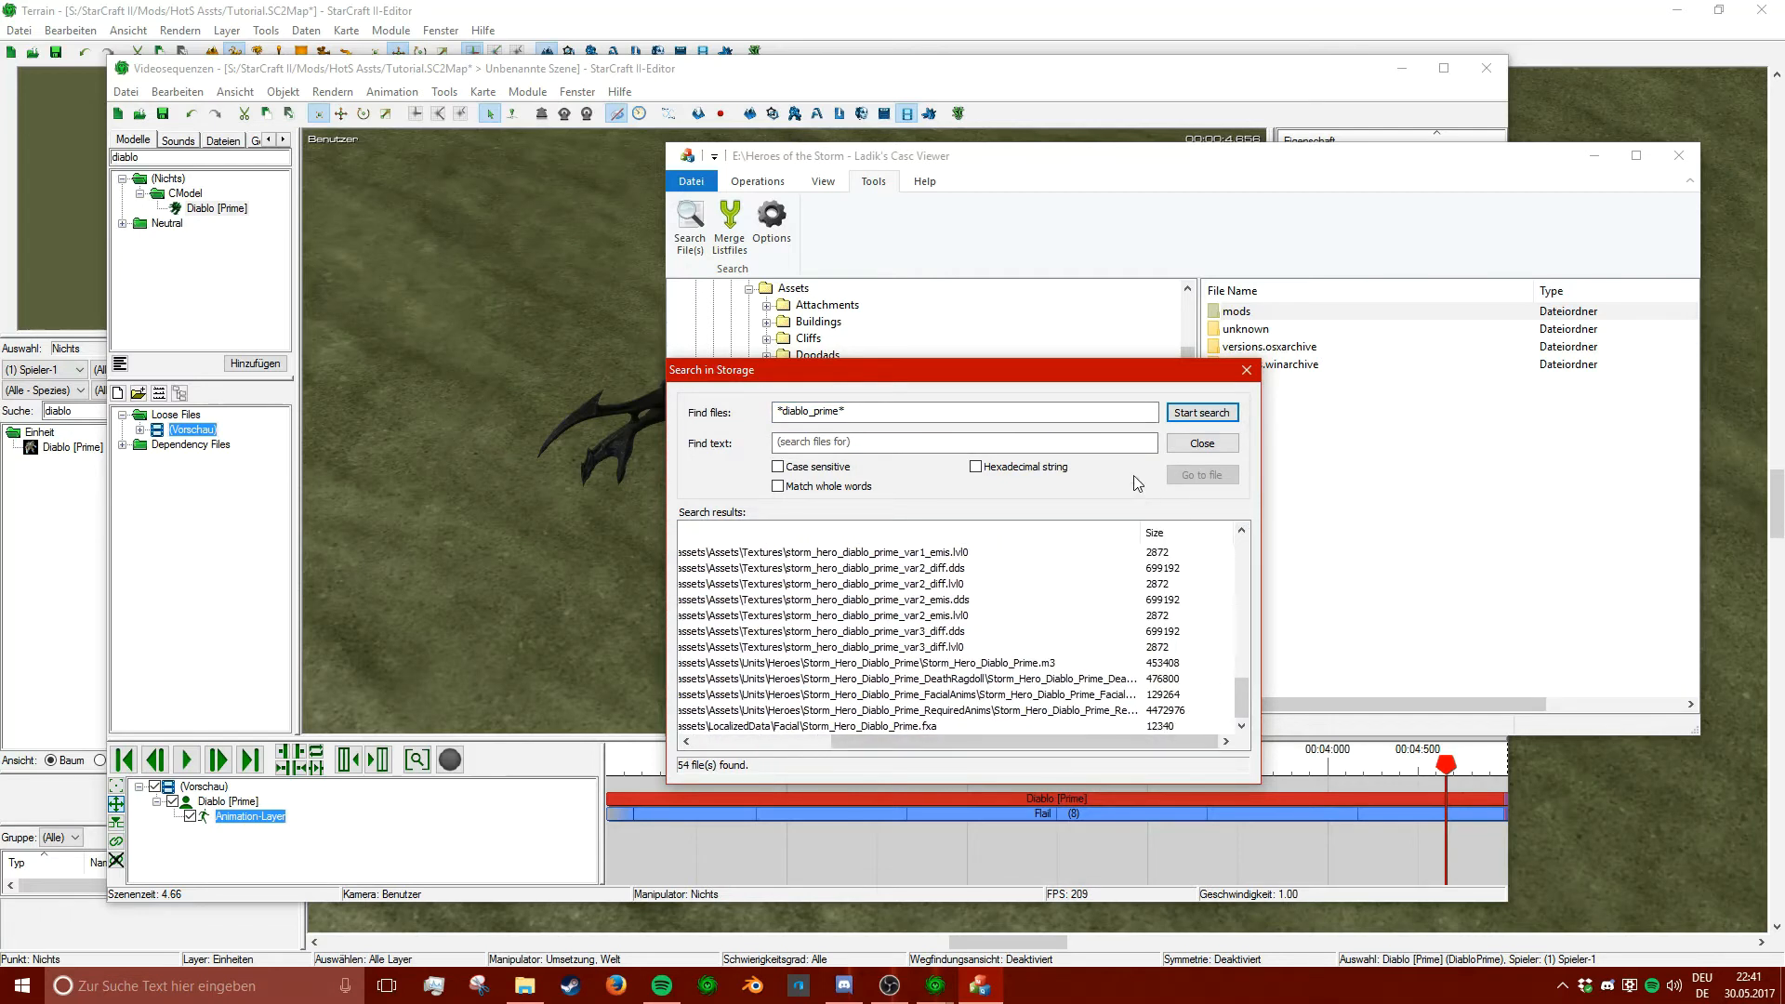
drag(1141, 532, 1223, 532)
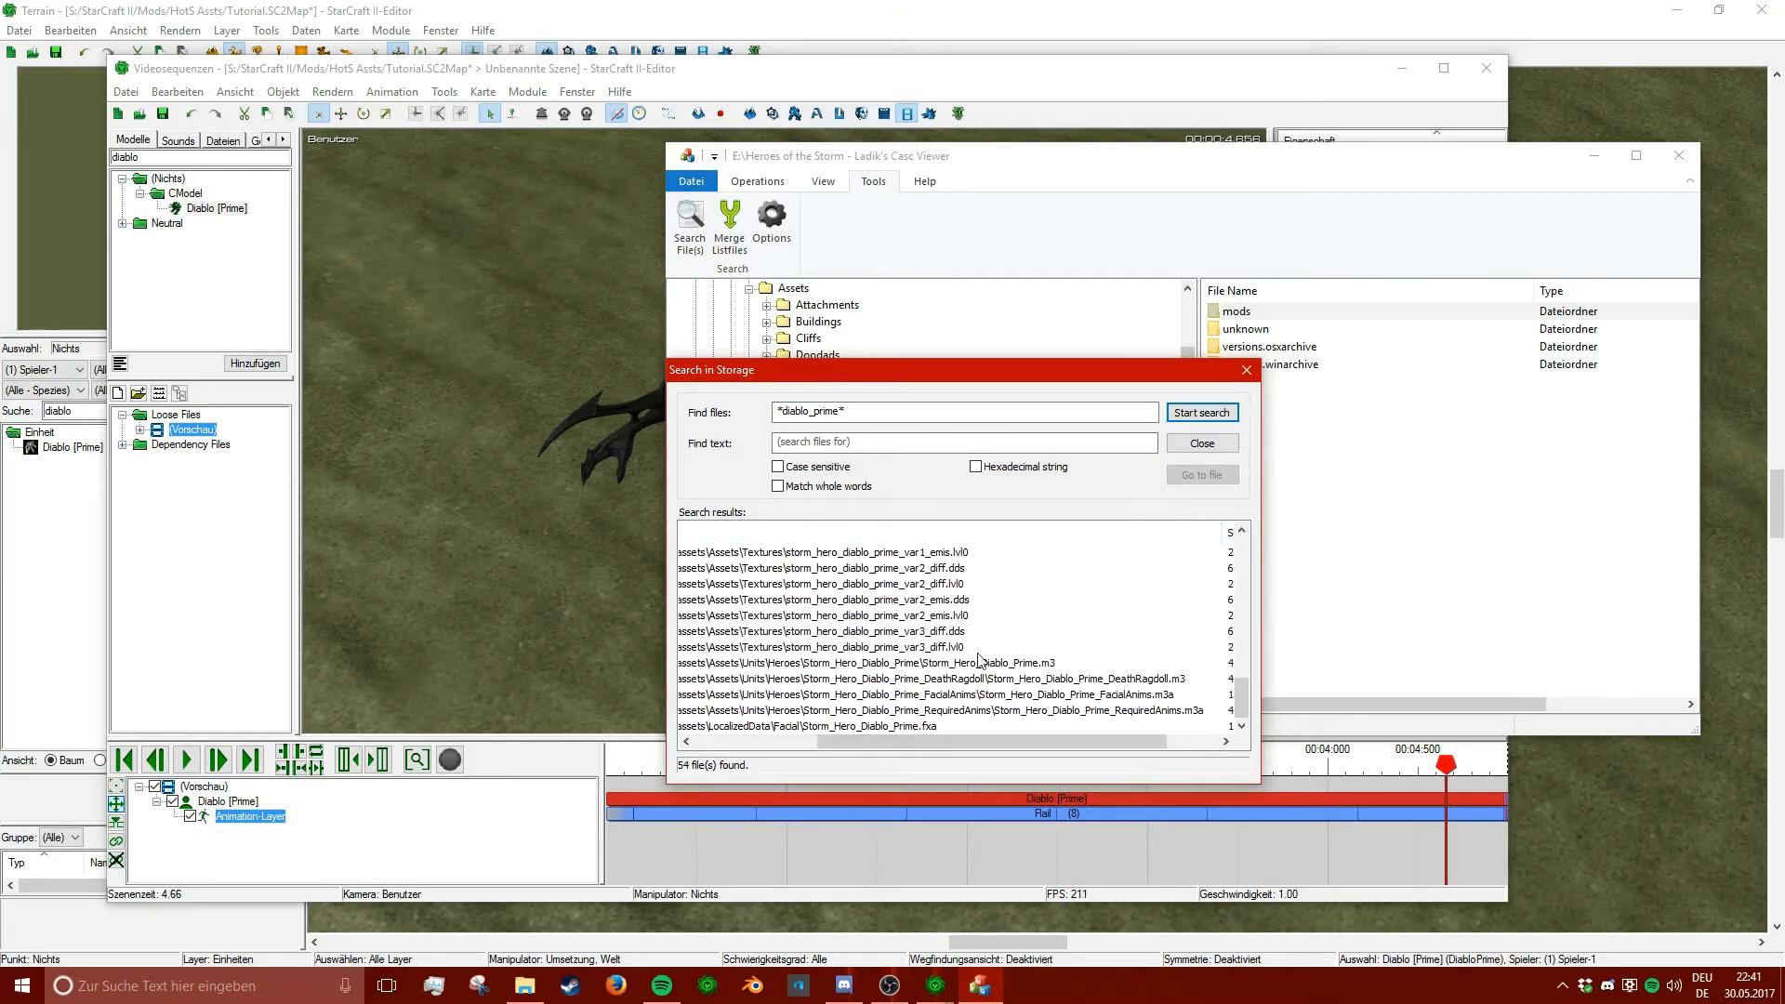
click(922, 615)
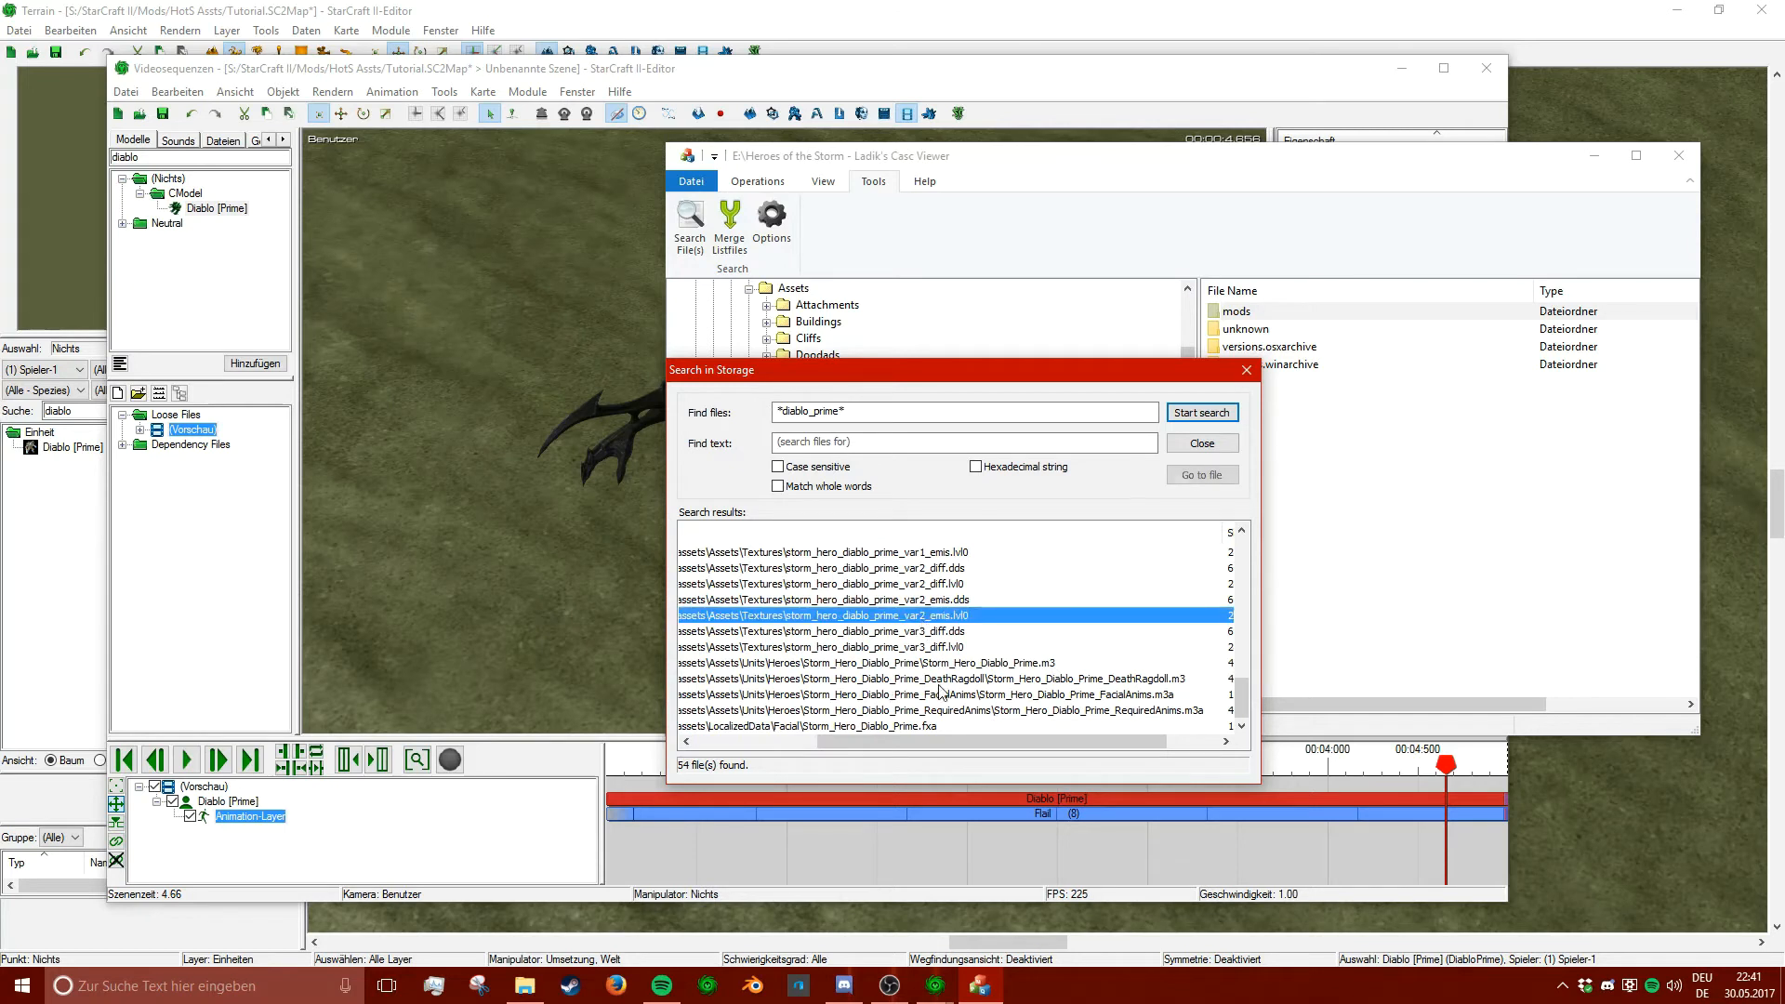
click(963, 663)
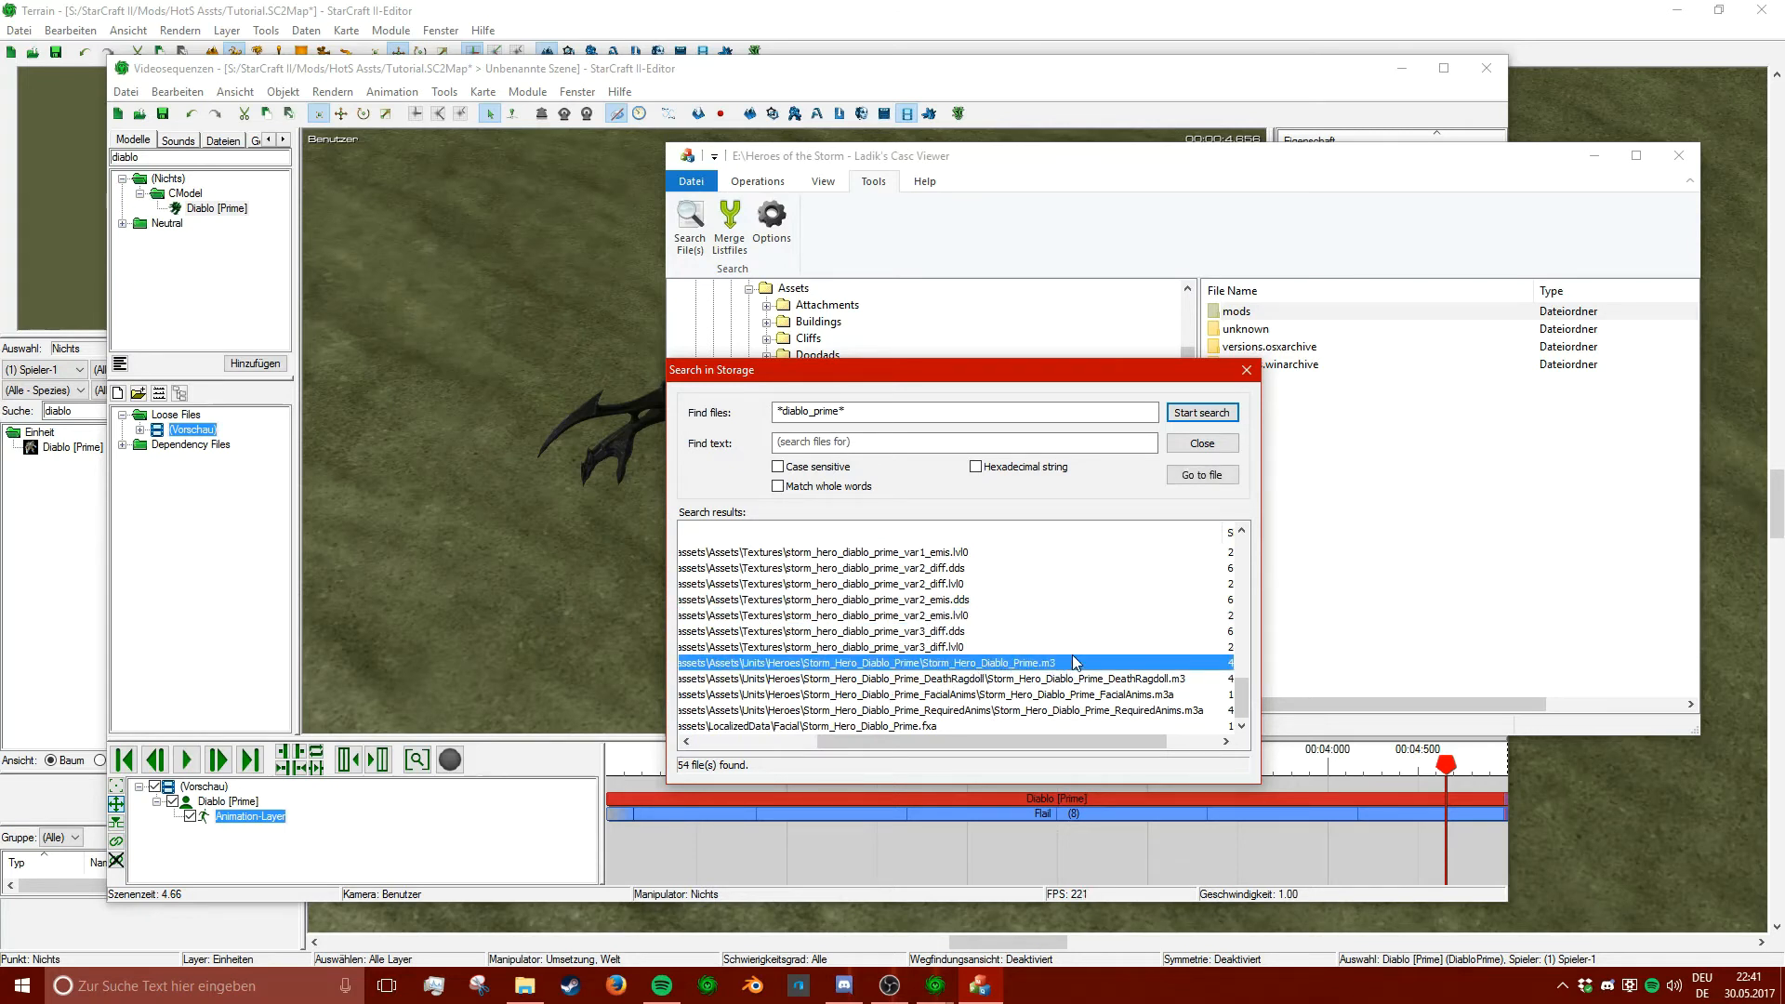
- Look through the *diablo_prime* search results and select the Storm_Hero_Diablo_Prime_RequiredAnims.m3a animation file
scroll(921, 650, up, 4)
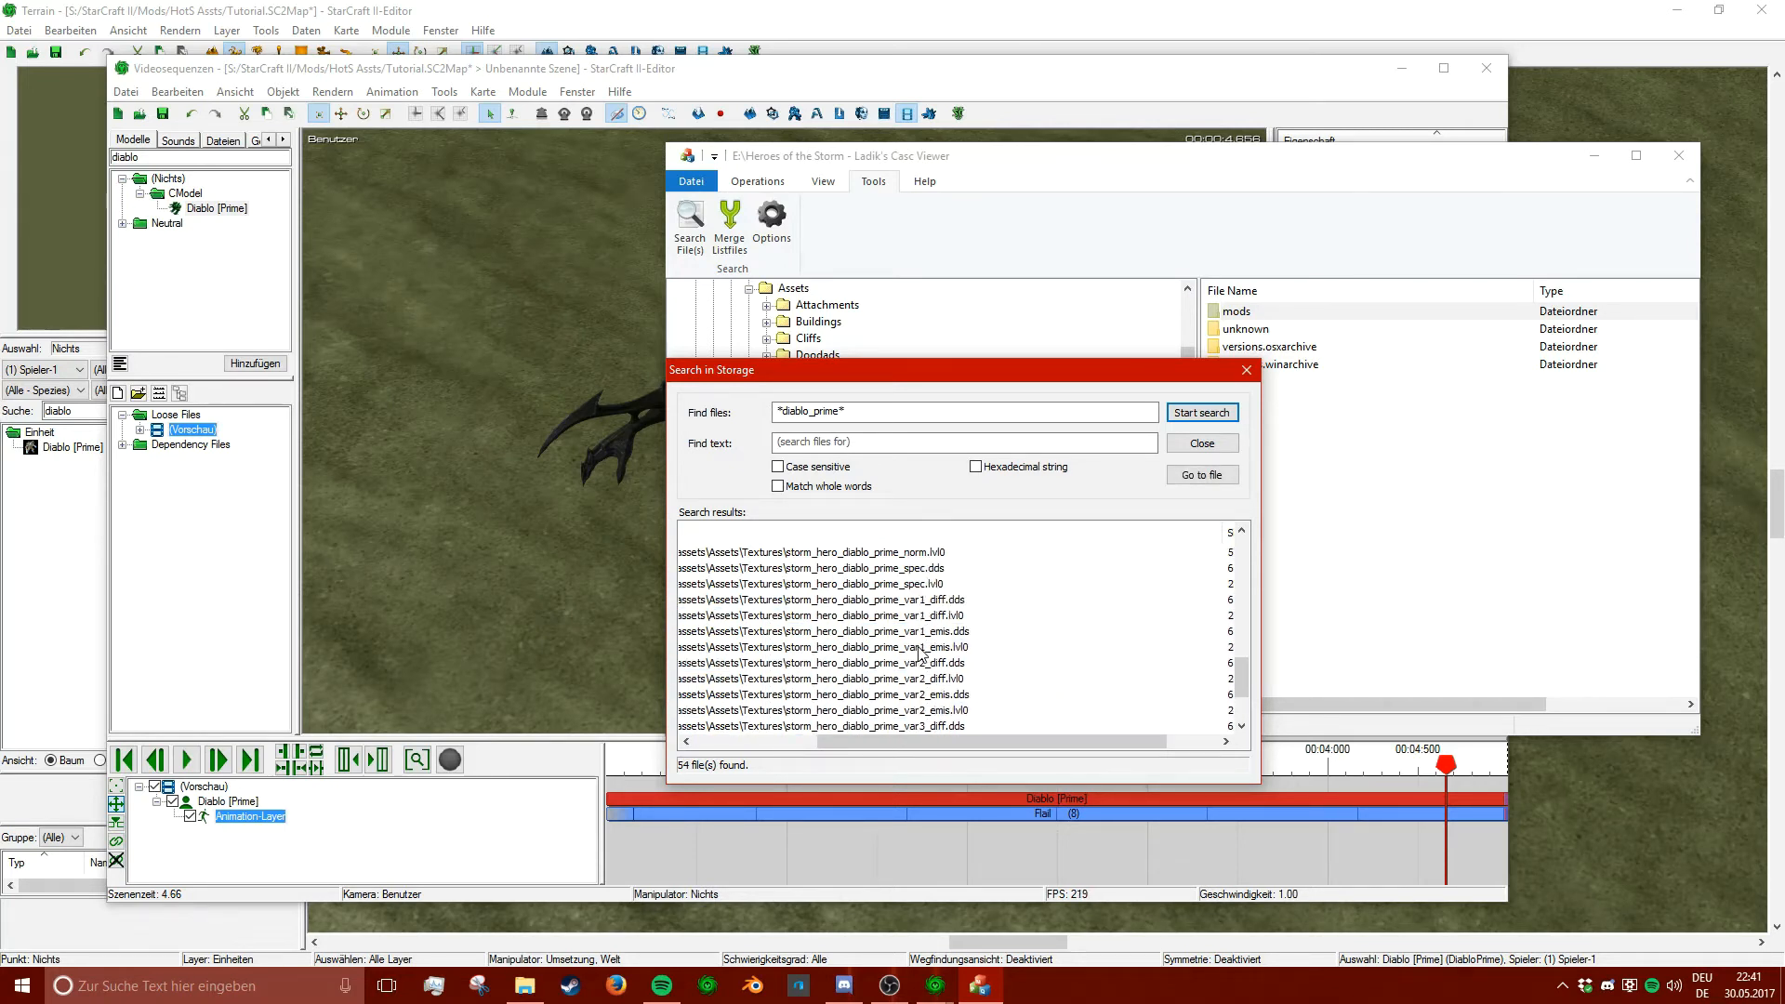
scroll(916, 585, down, 4)
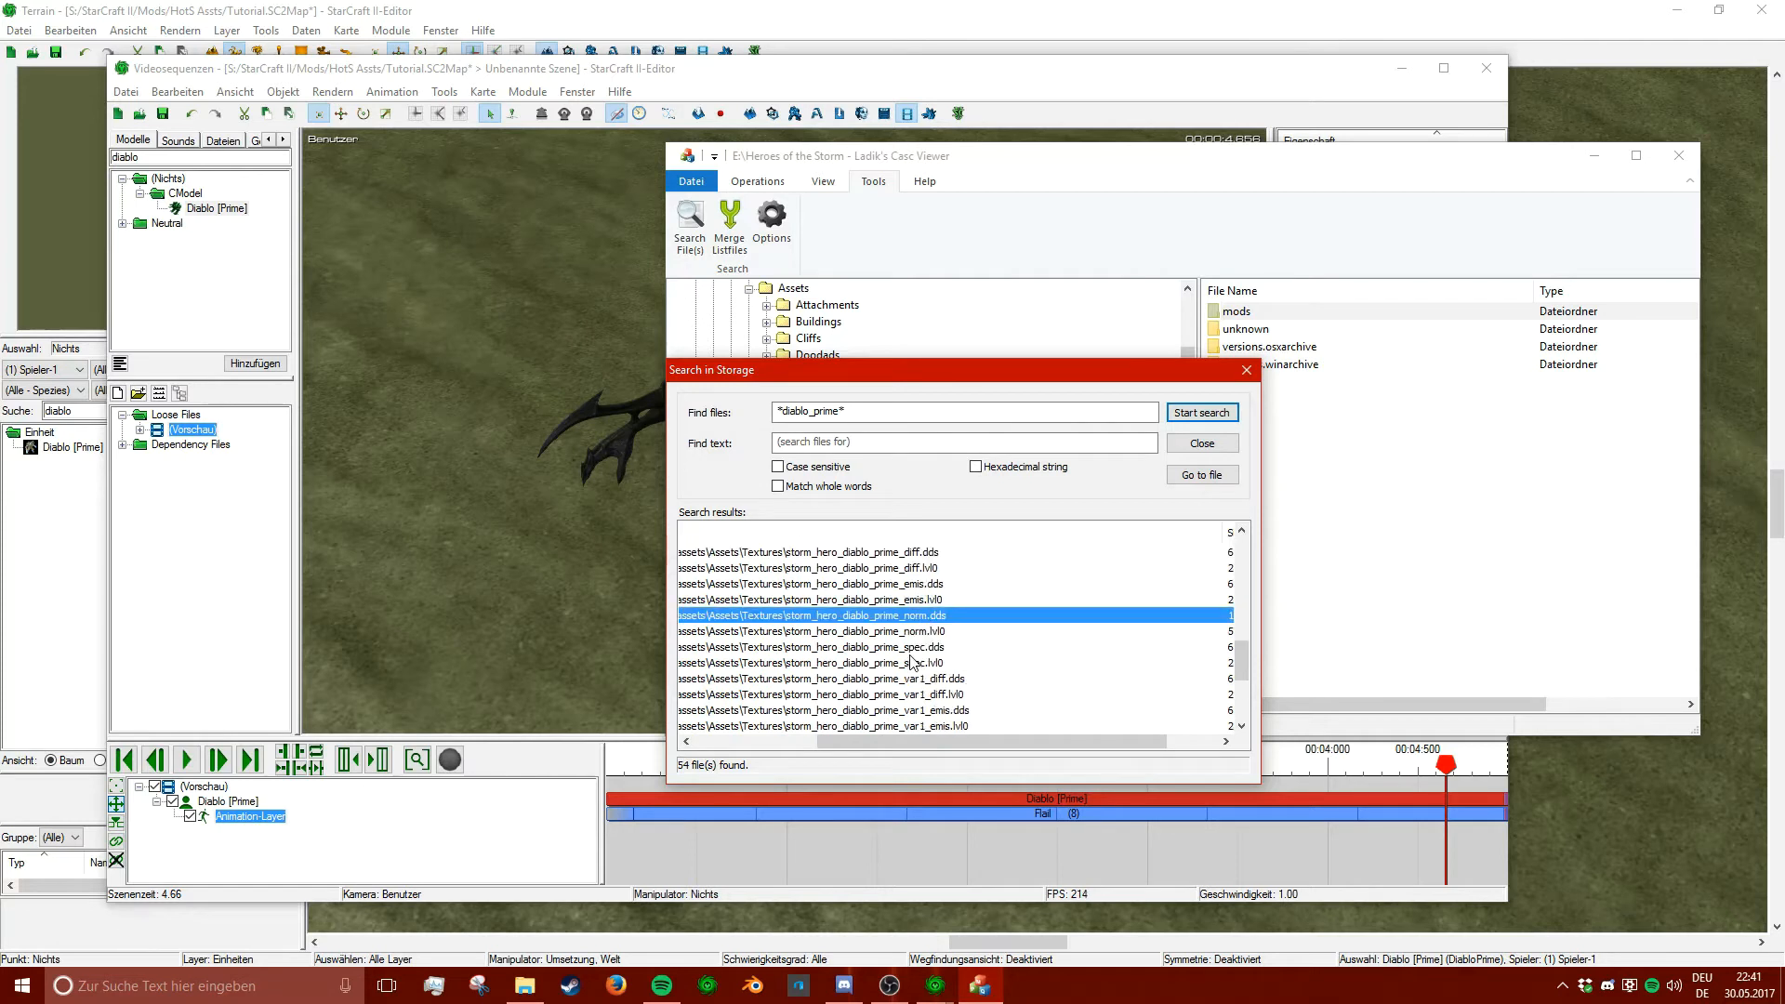
scroll(934, 618, up, 1)
click(976, 679)
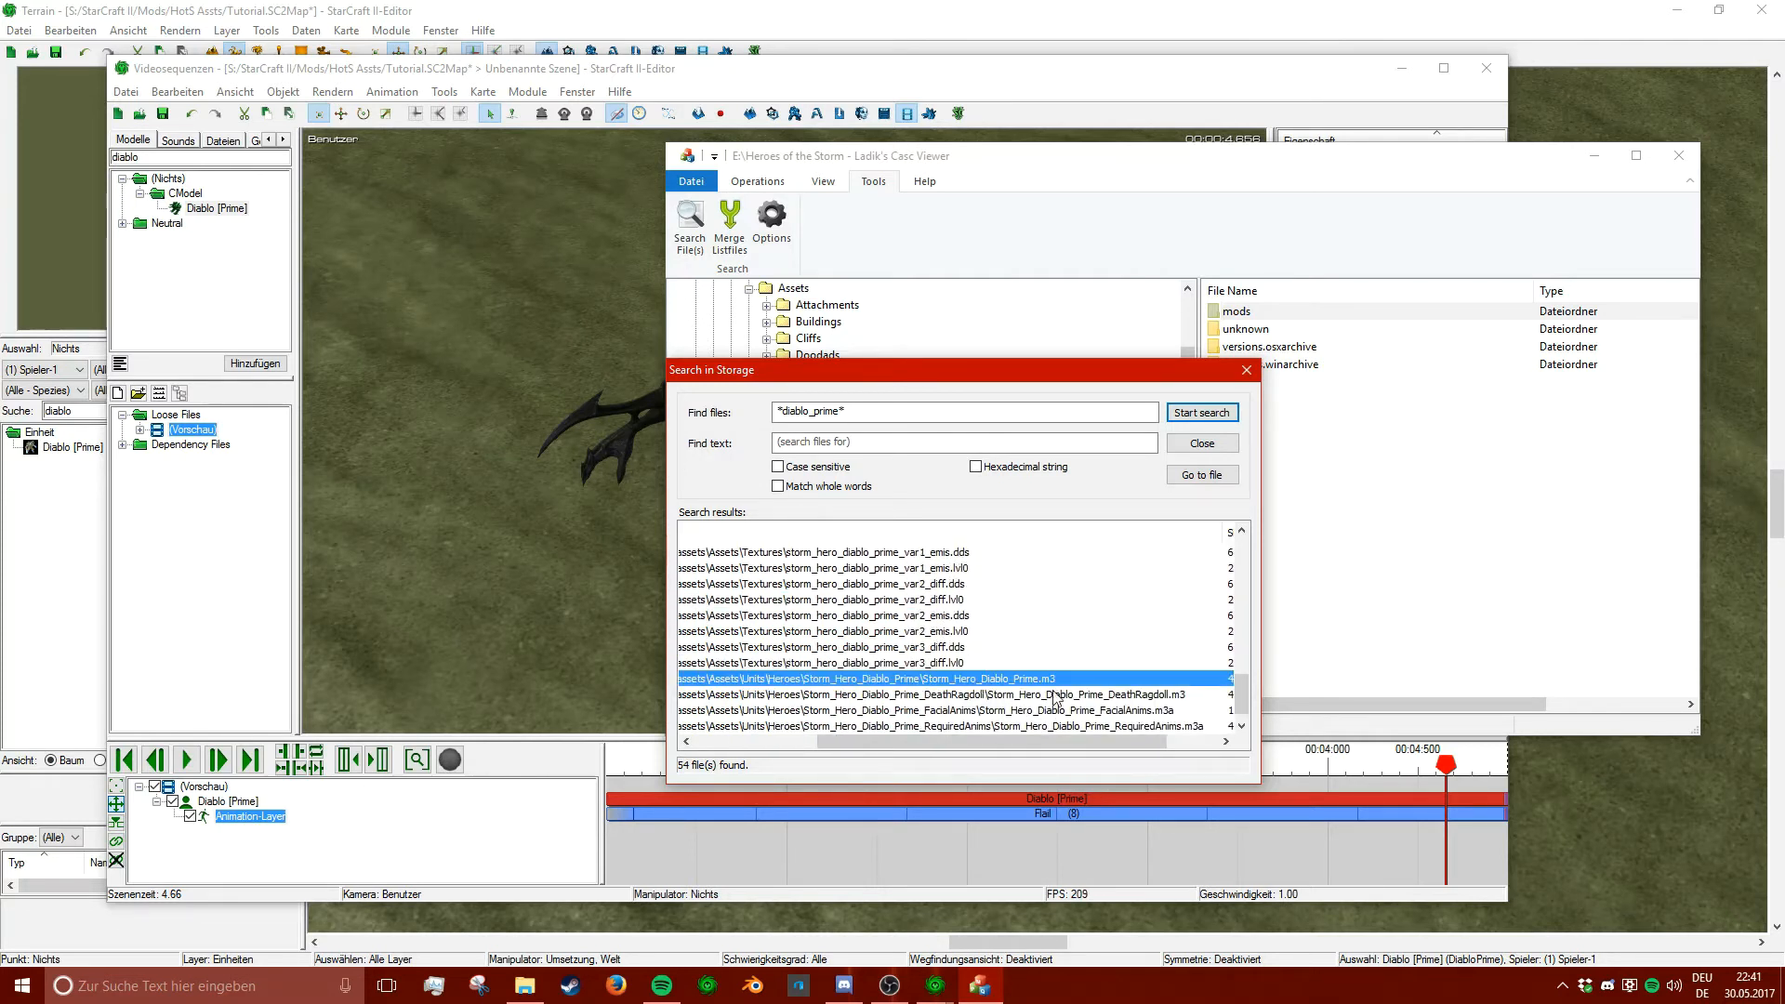
scroll(1031, 703, down, 1)
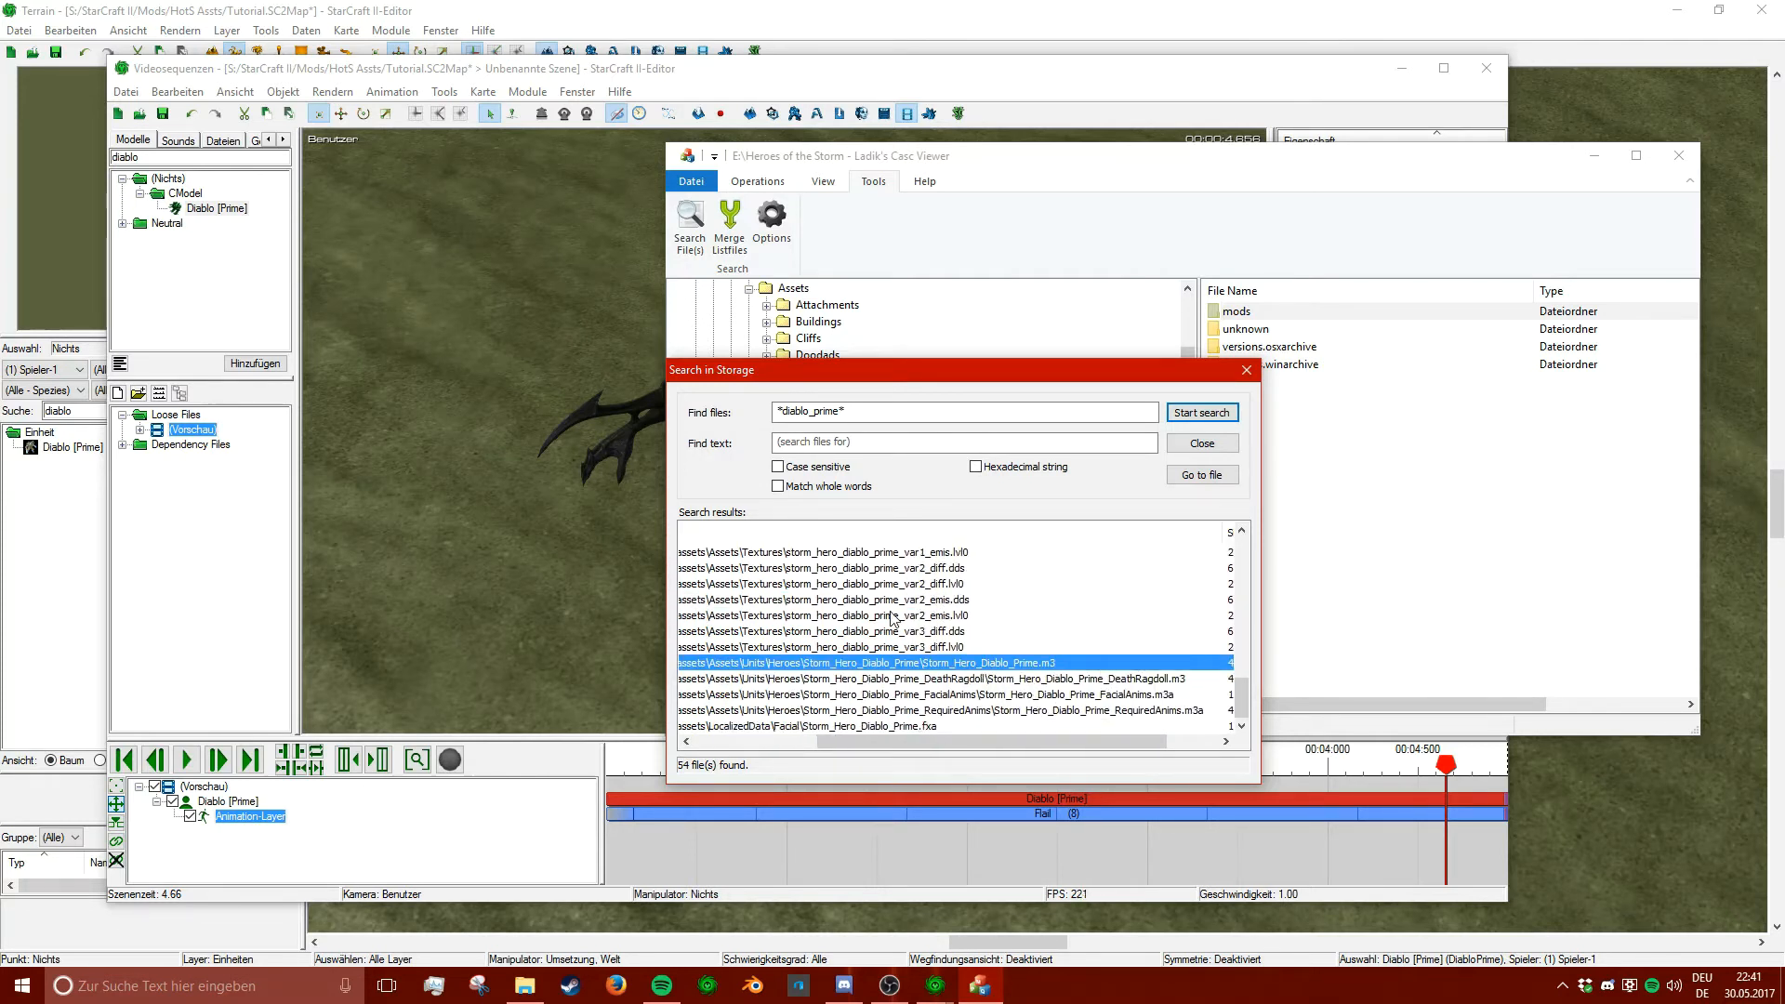
click(1008, 710)
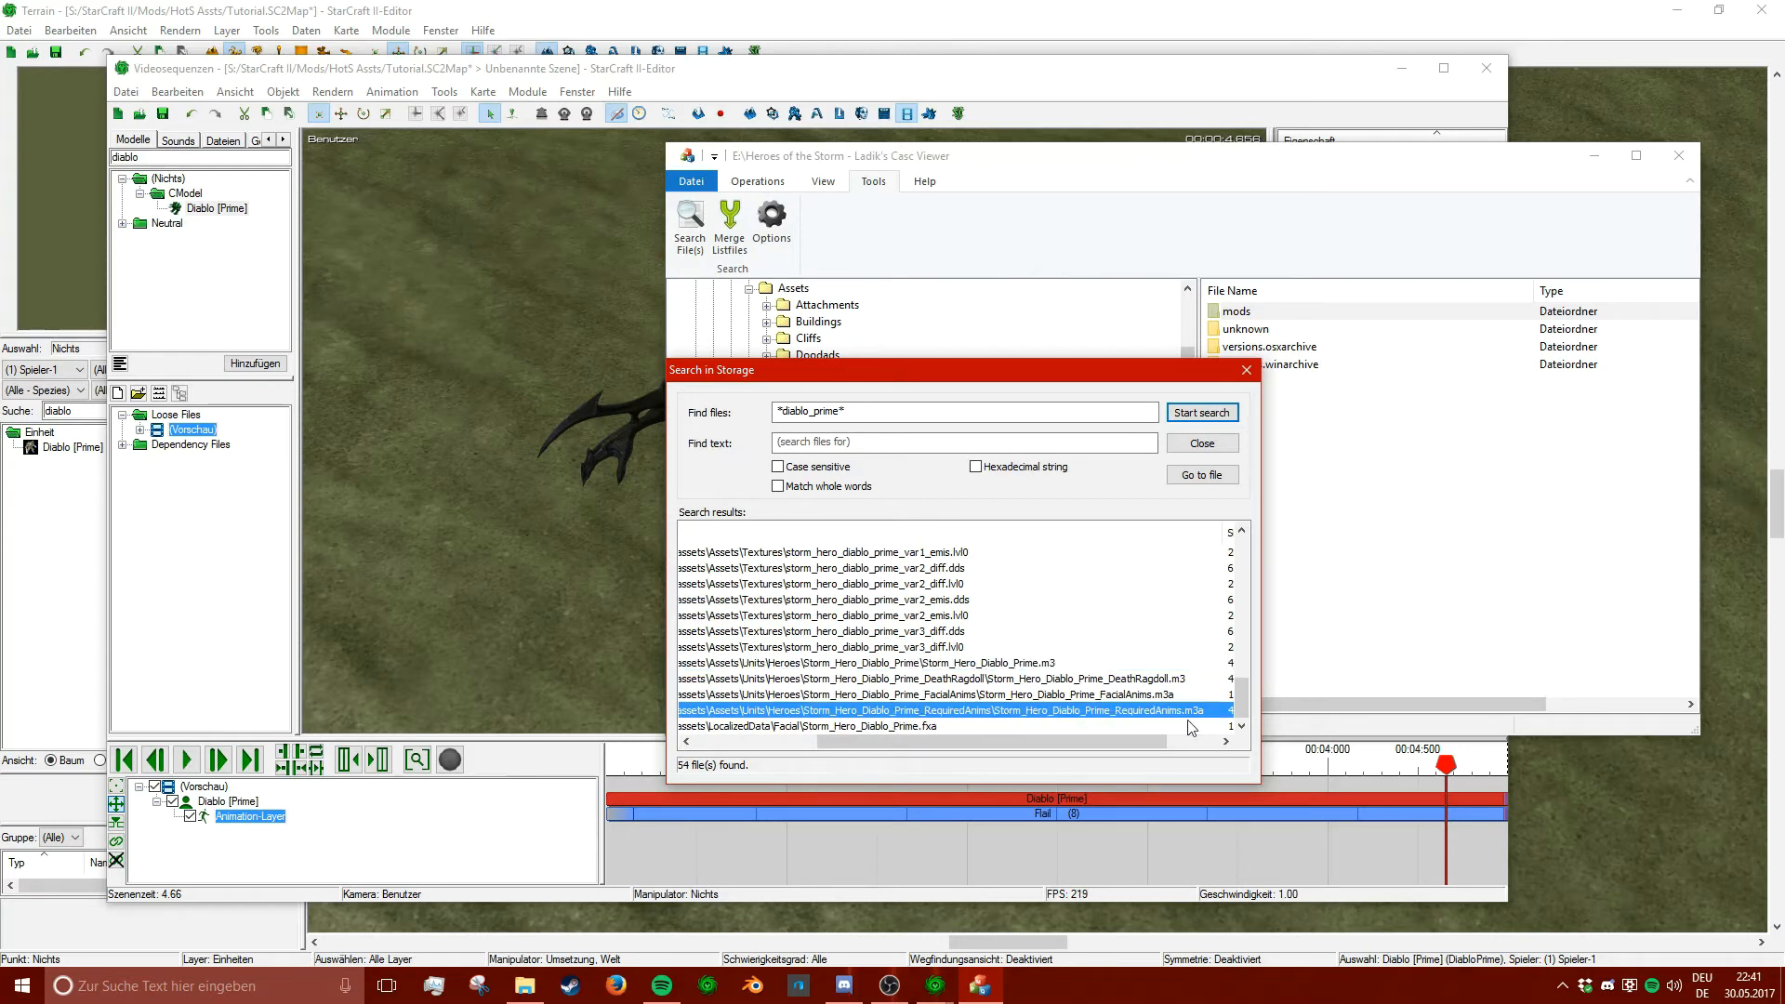
right_click(897, 714)
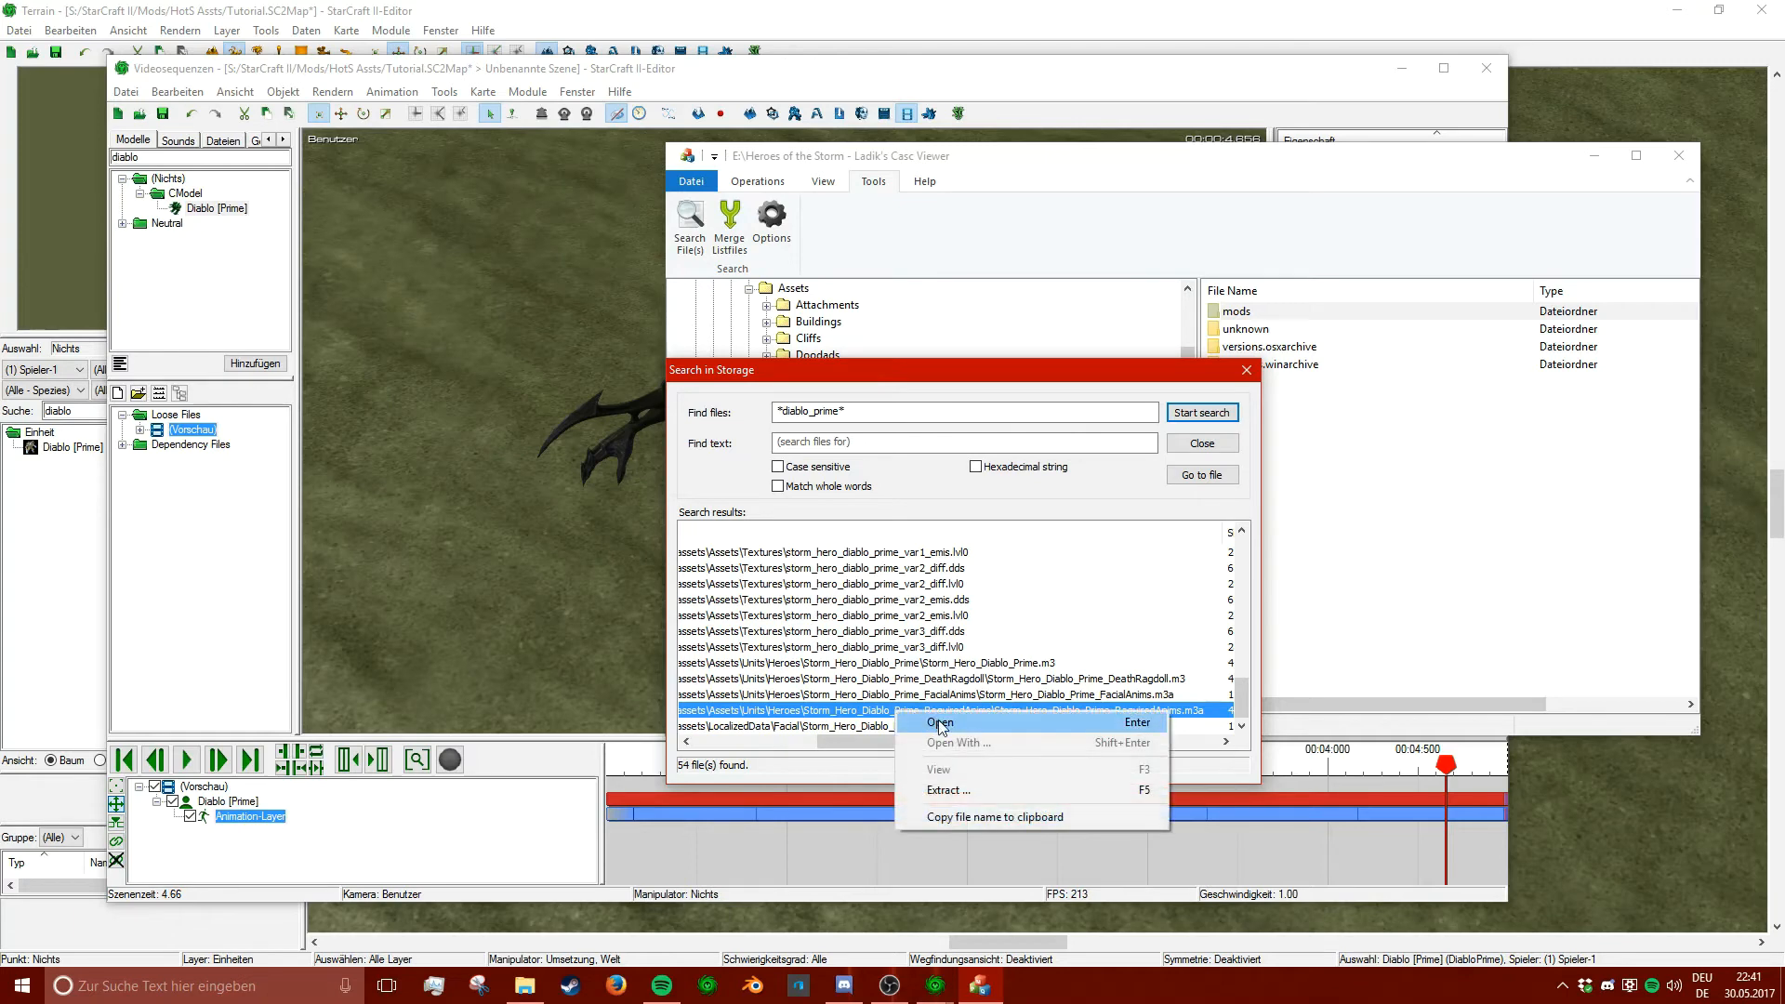
click(968, 790)
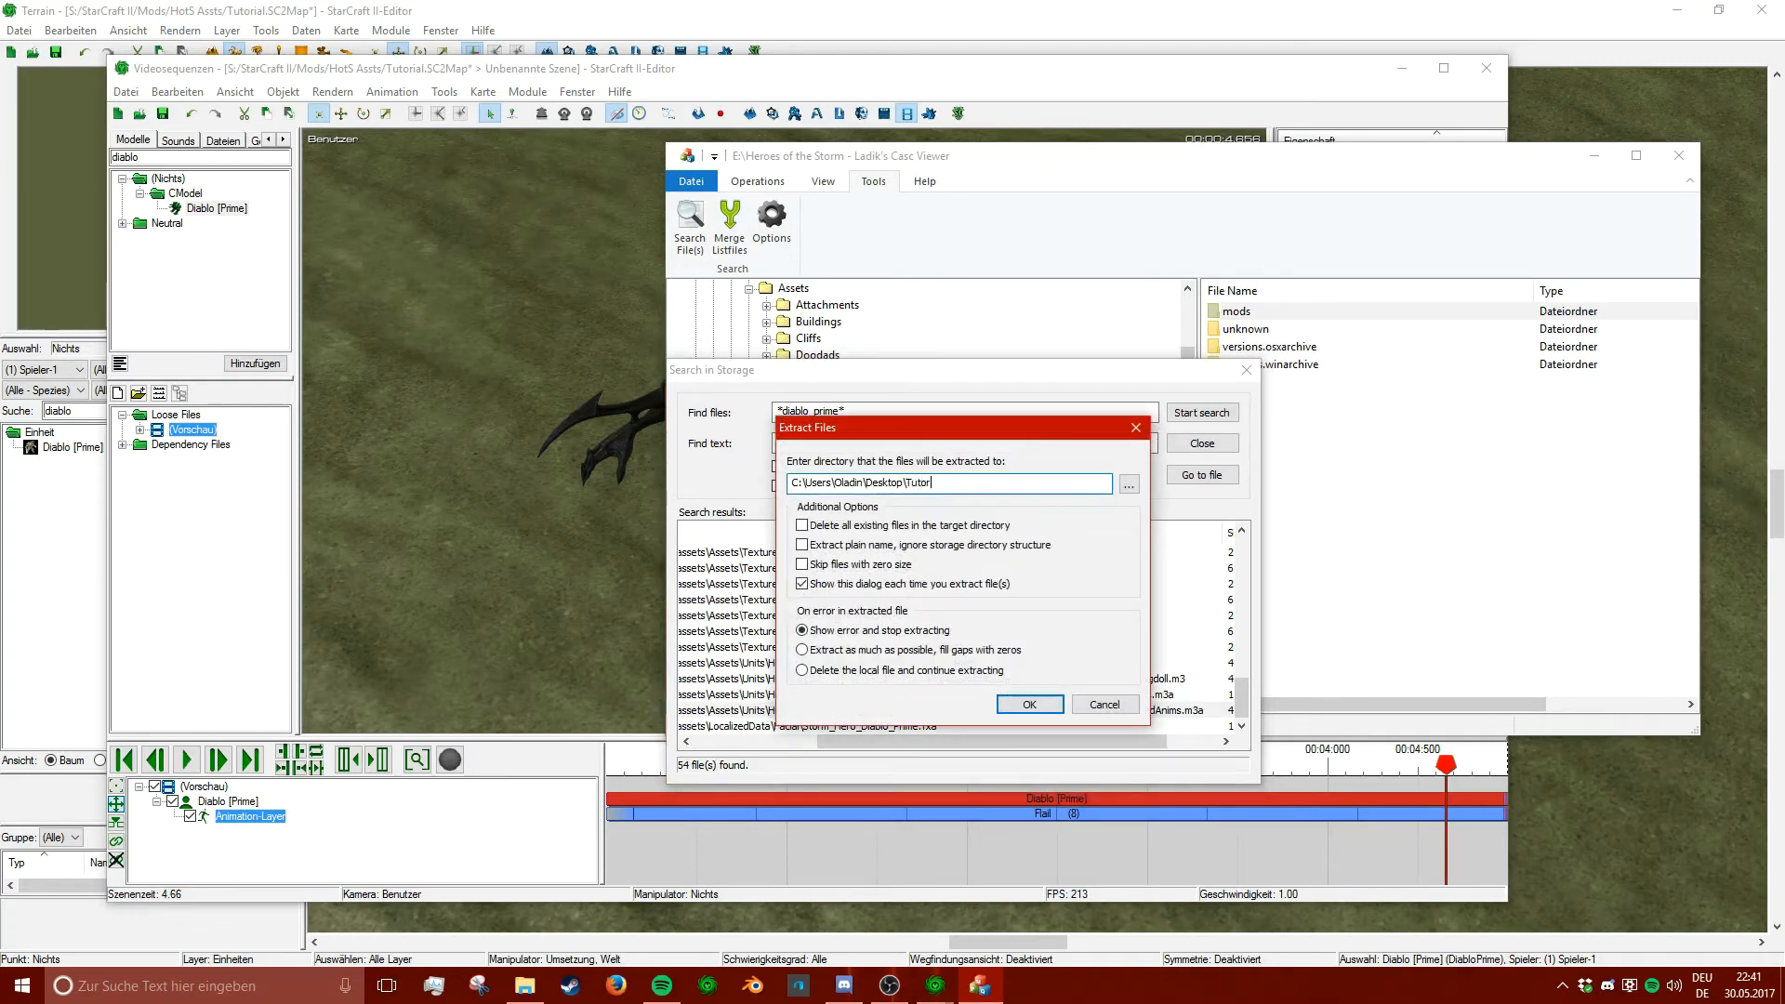
click(1142, 433)
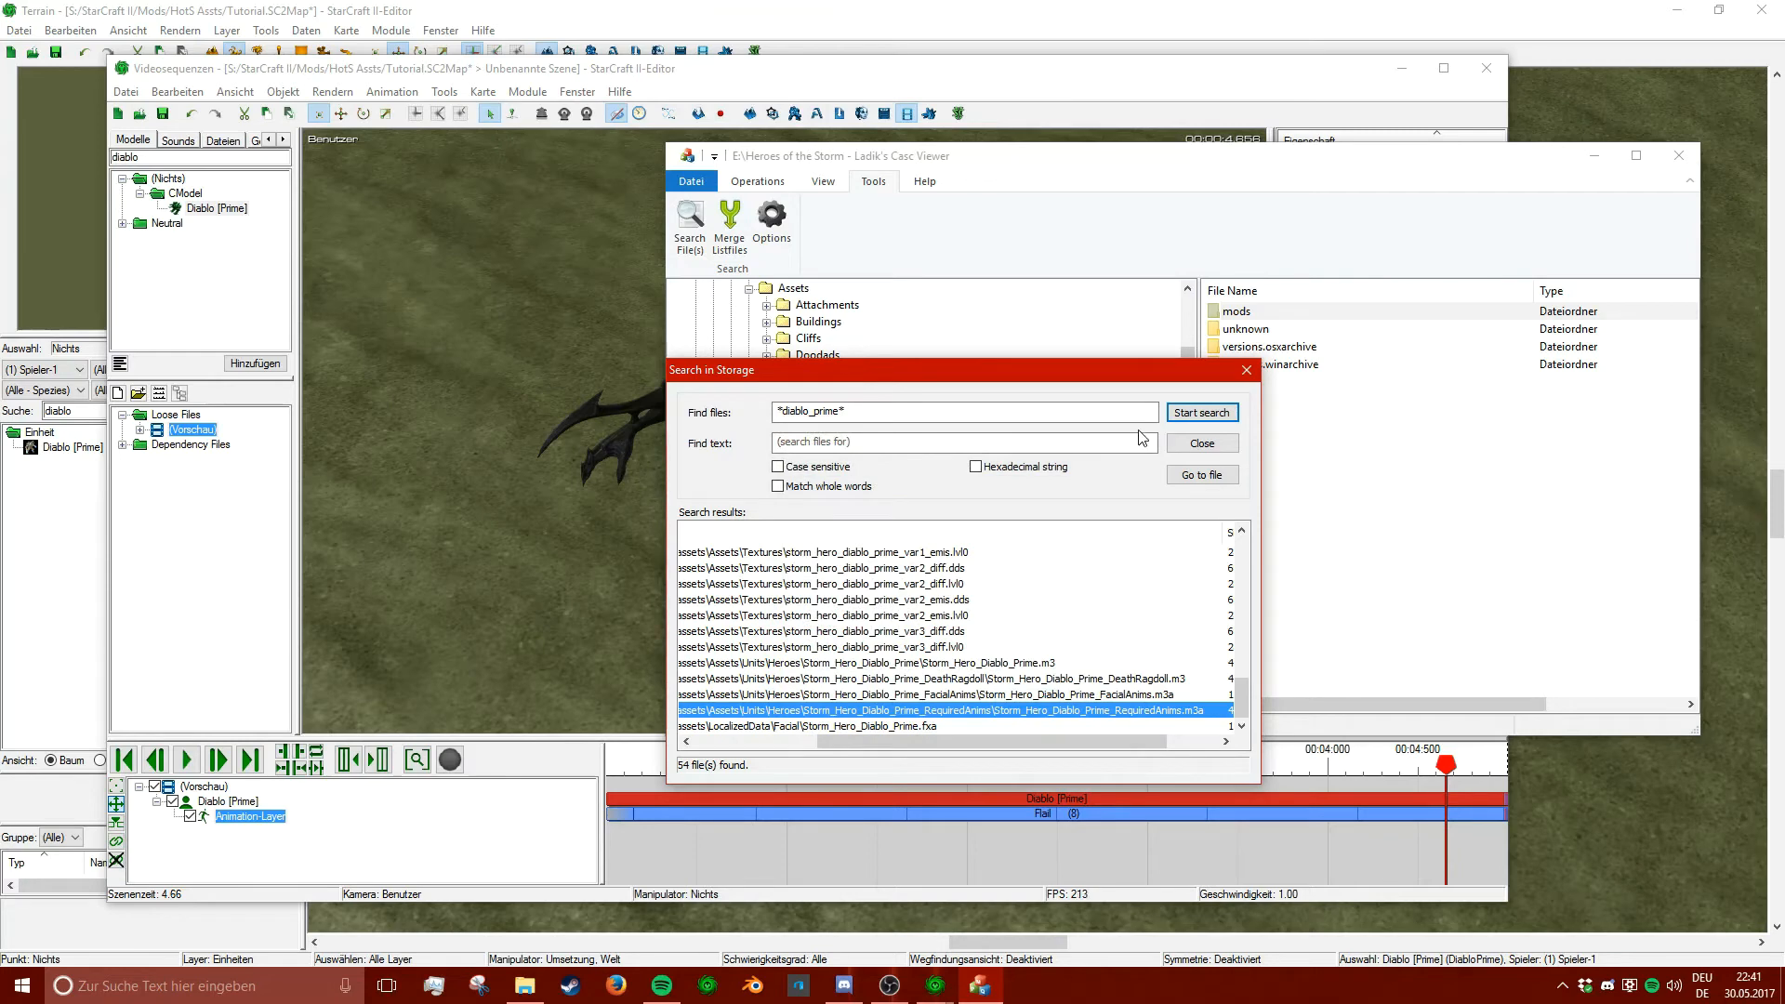
- Close the storage search, return to the StarCraft II Editor and open its Import module
click(1246, 370)
click(1589, 160)
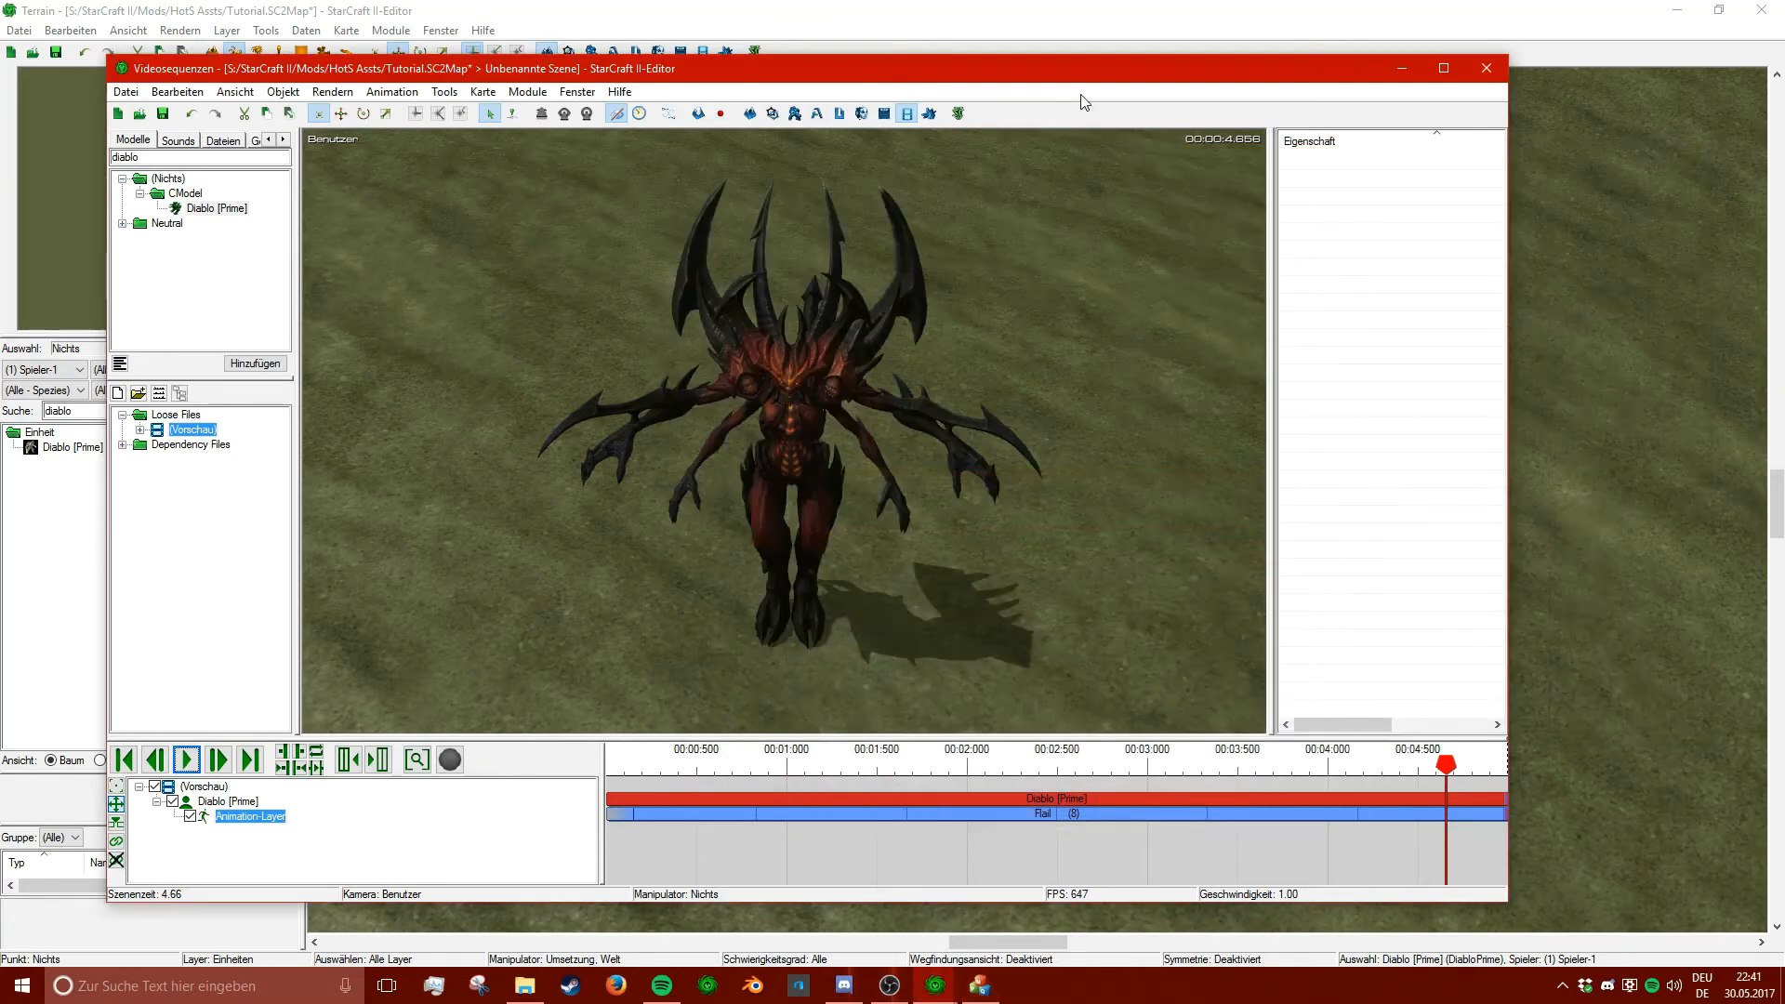
click(846, 114)
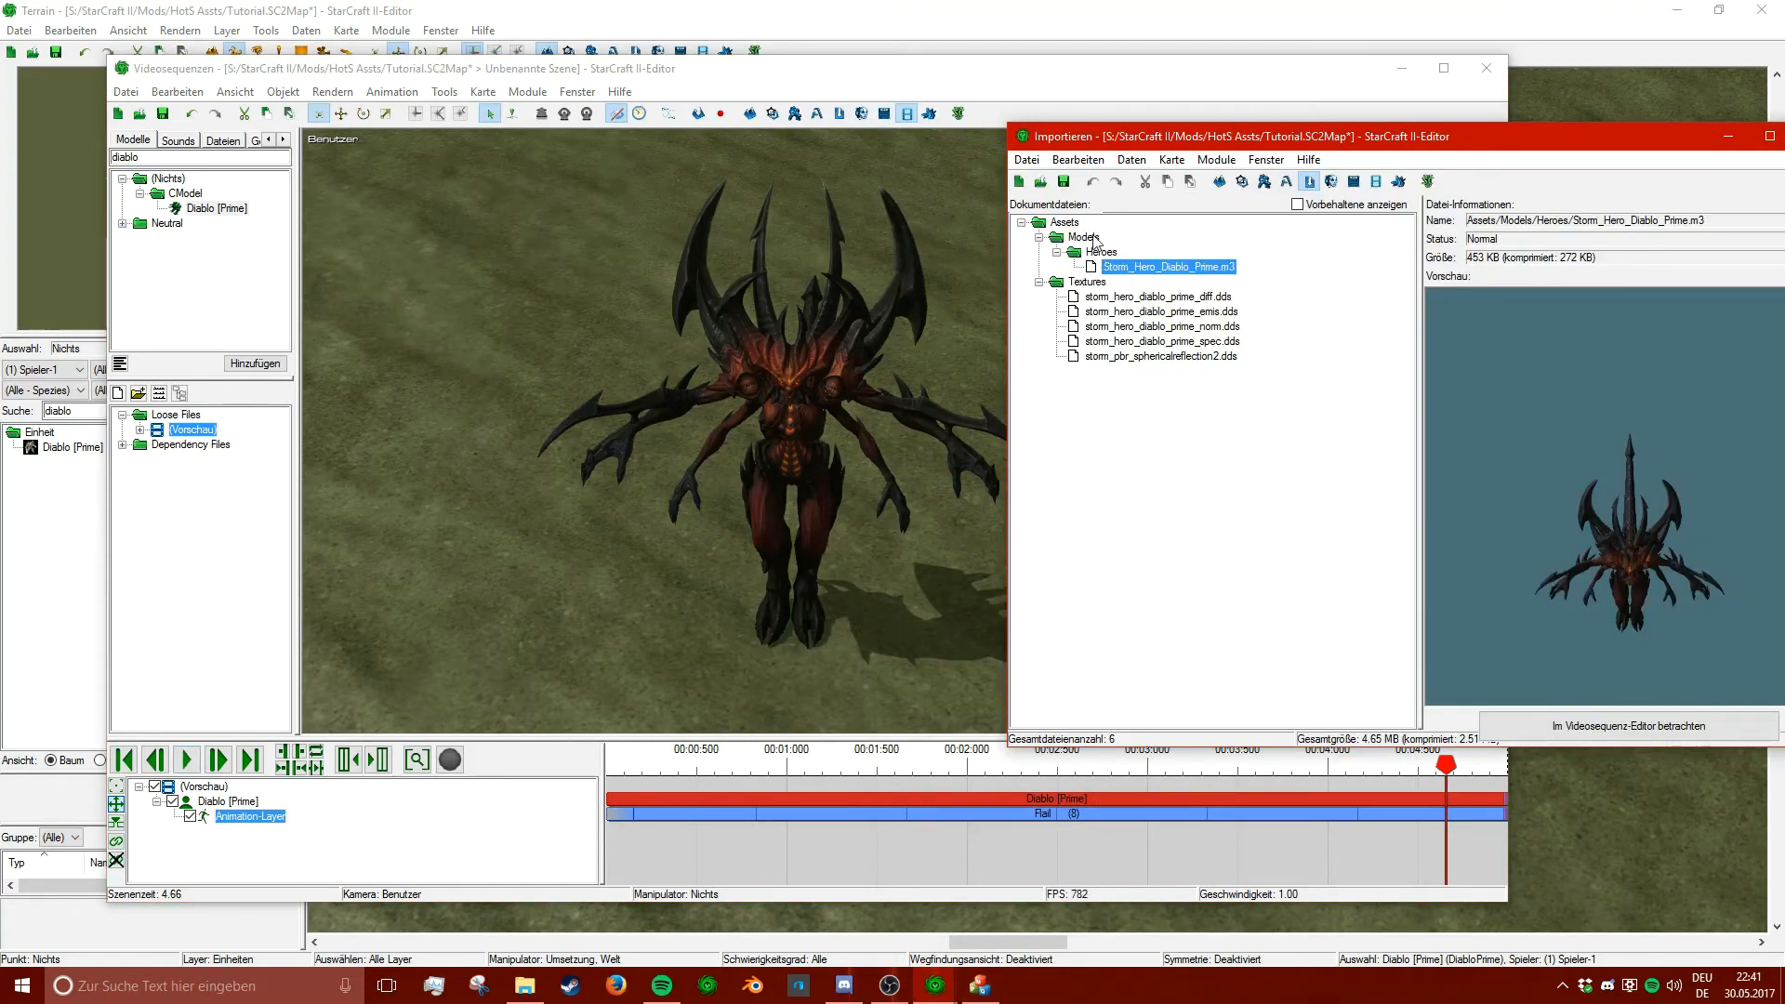
- Import only Storm_Hero_Diablo_Prime_RequiredAnims.m3a from the Tutorial folder on the desktop into the map
right_click(1127, 270)
click(1199, 297)
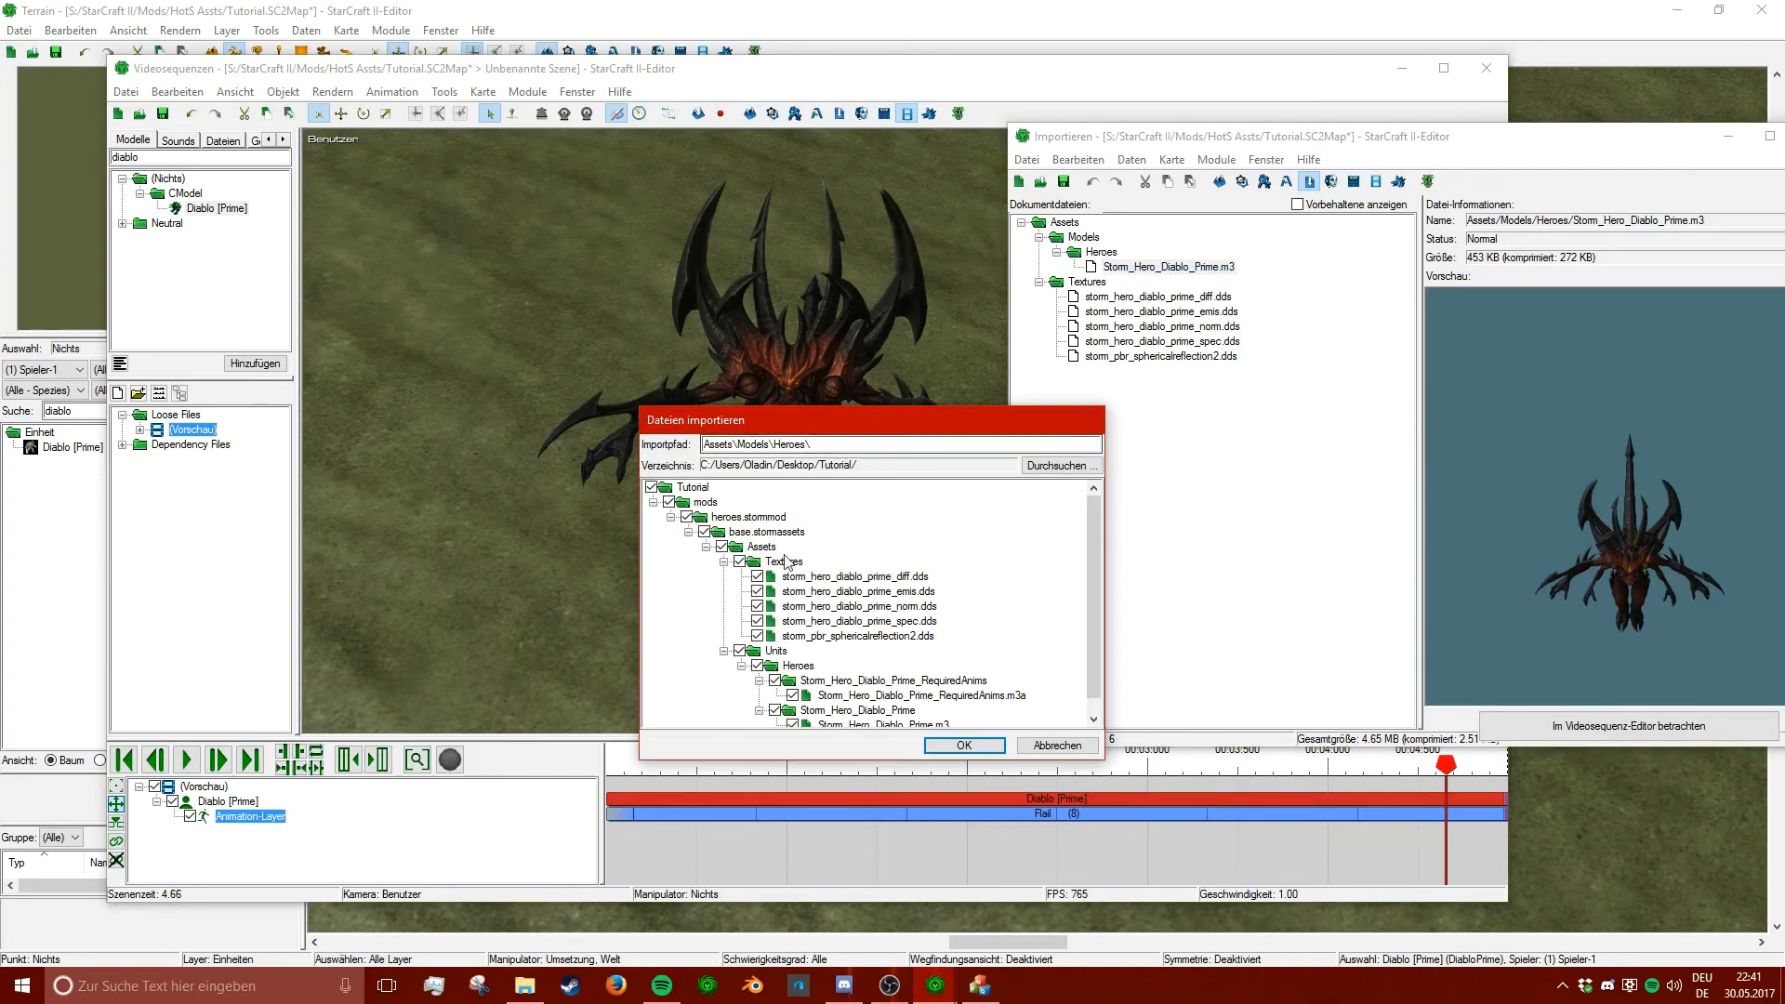
scroll(665, 507, down, 1)
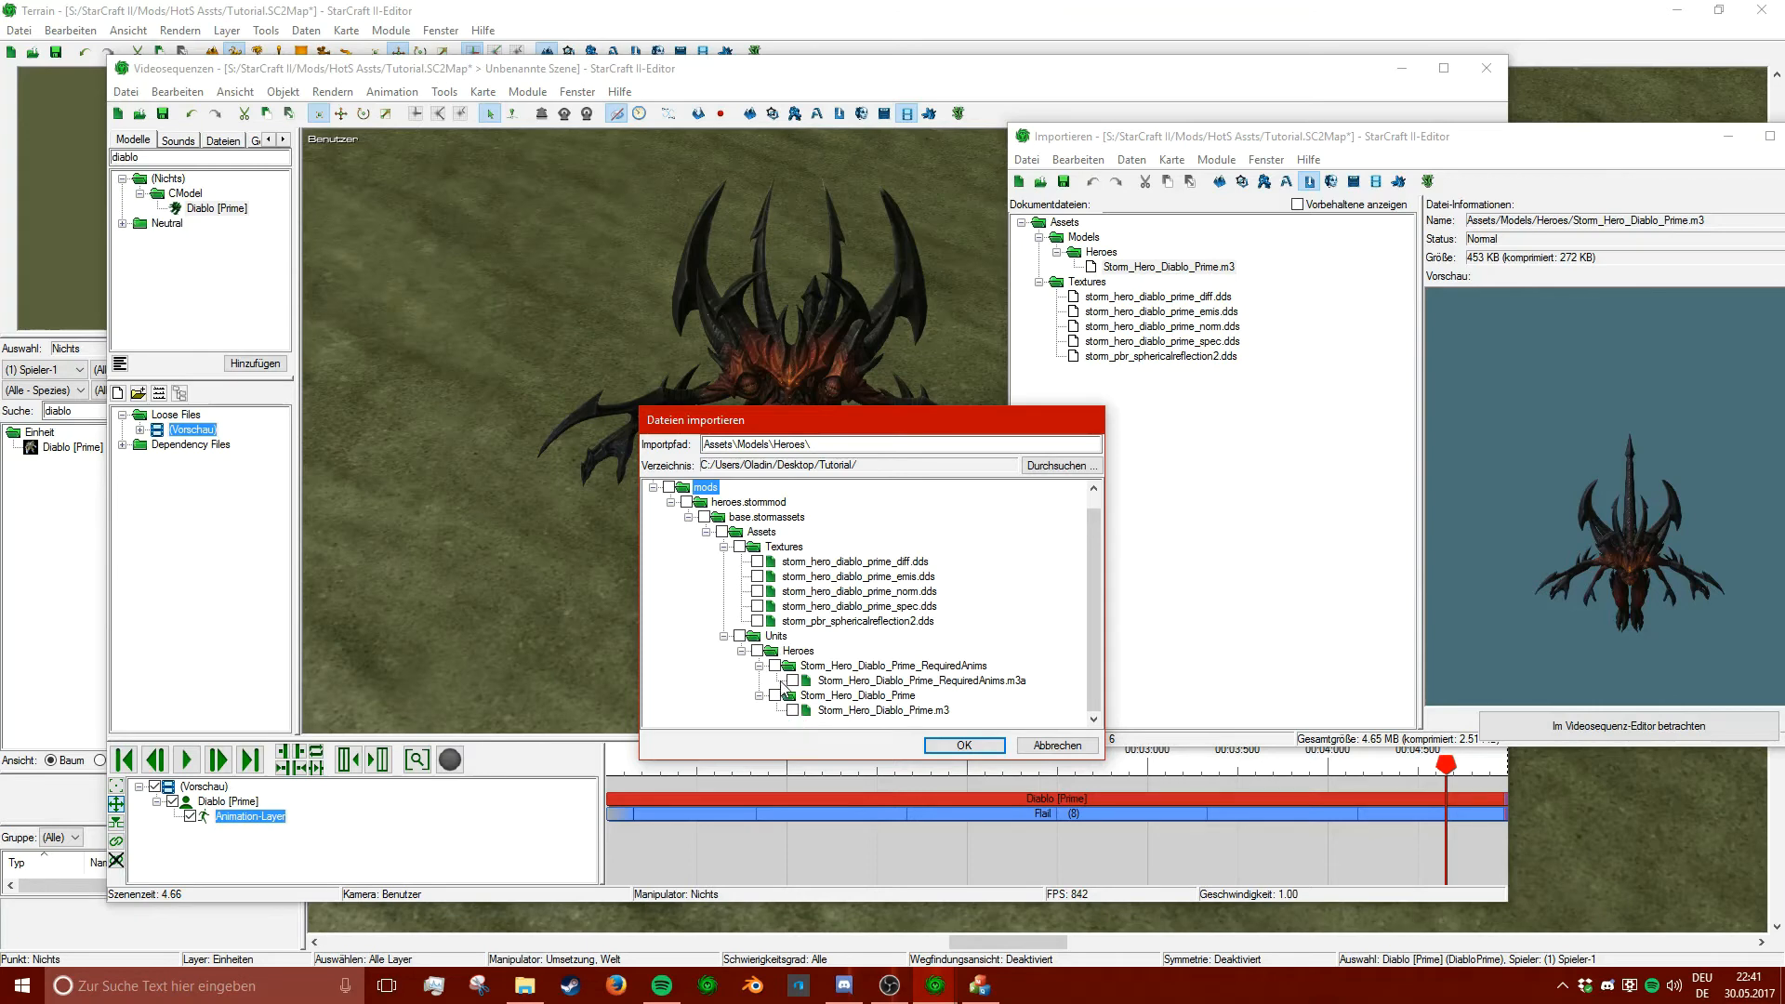
click(925, 749)
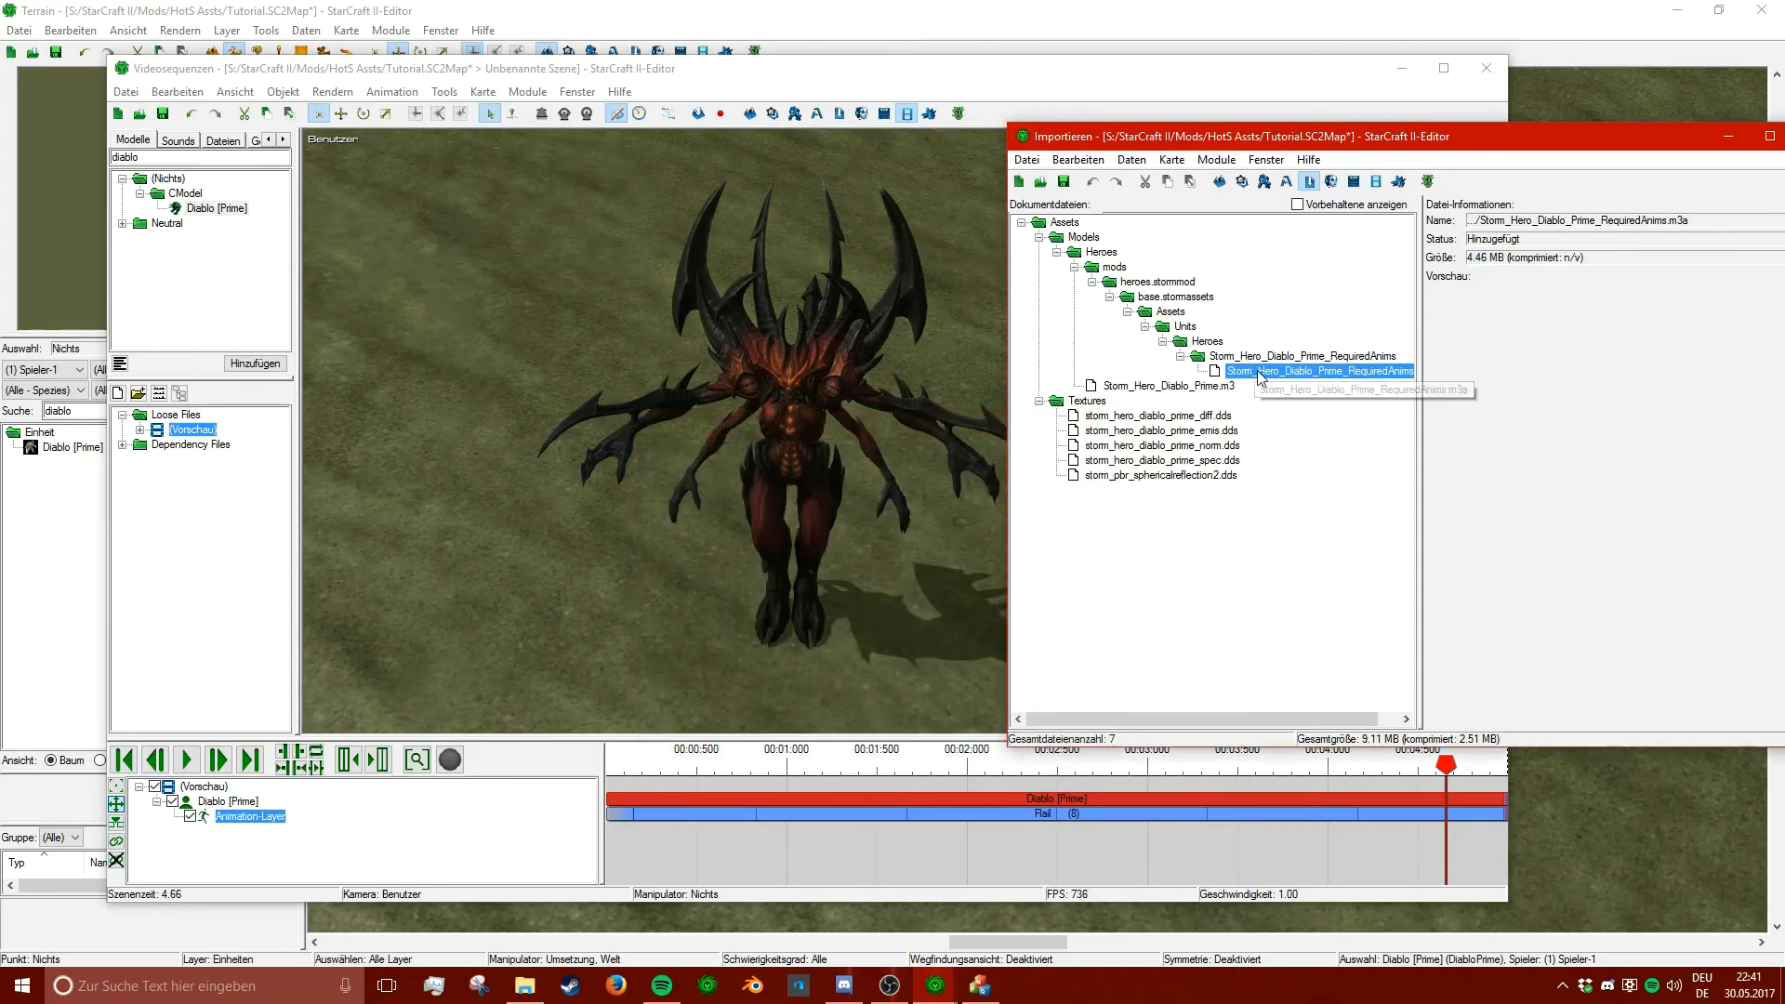
- Move the imported Storm_Hero_Diablo_Prime_RequiredAnims.m3a file to the existing path Assets/Models/Heroes/
right_click(1255, 371)
click(1368, 429)
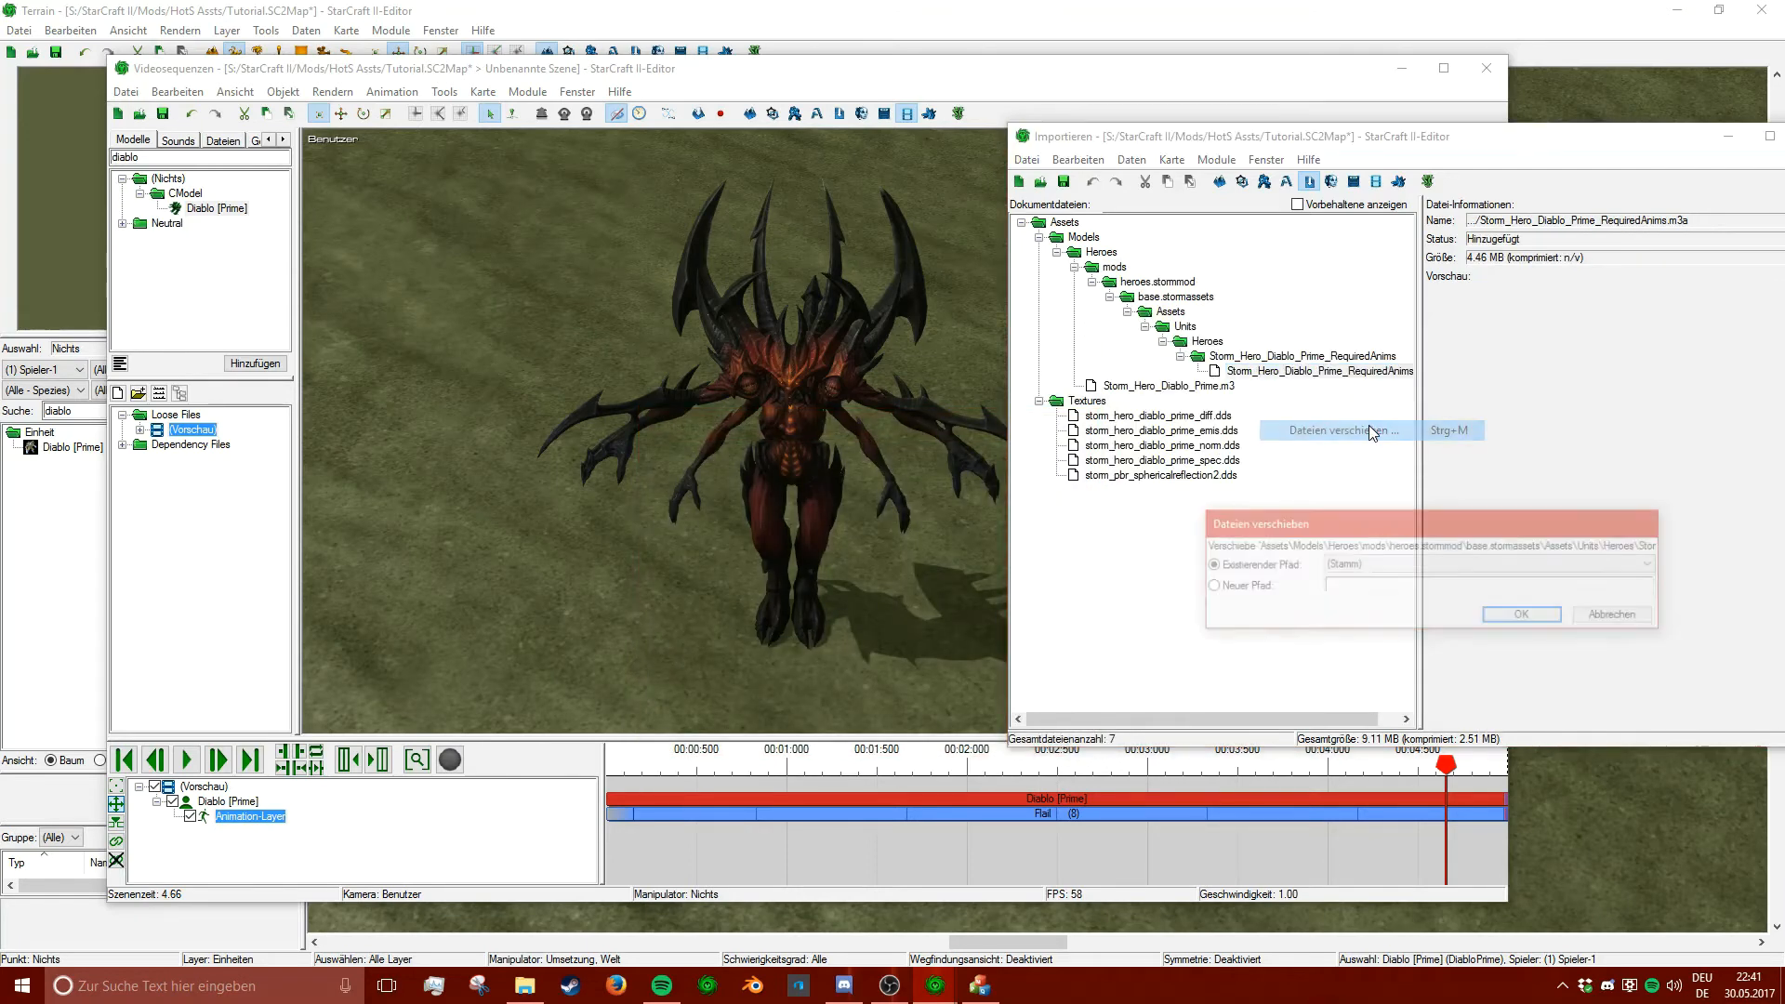
click(1324, 564)
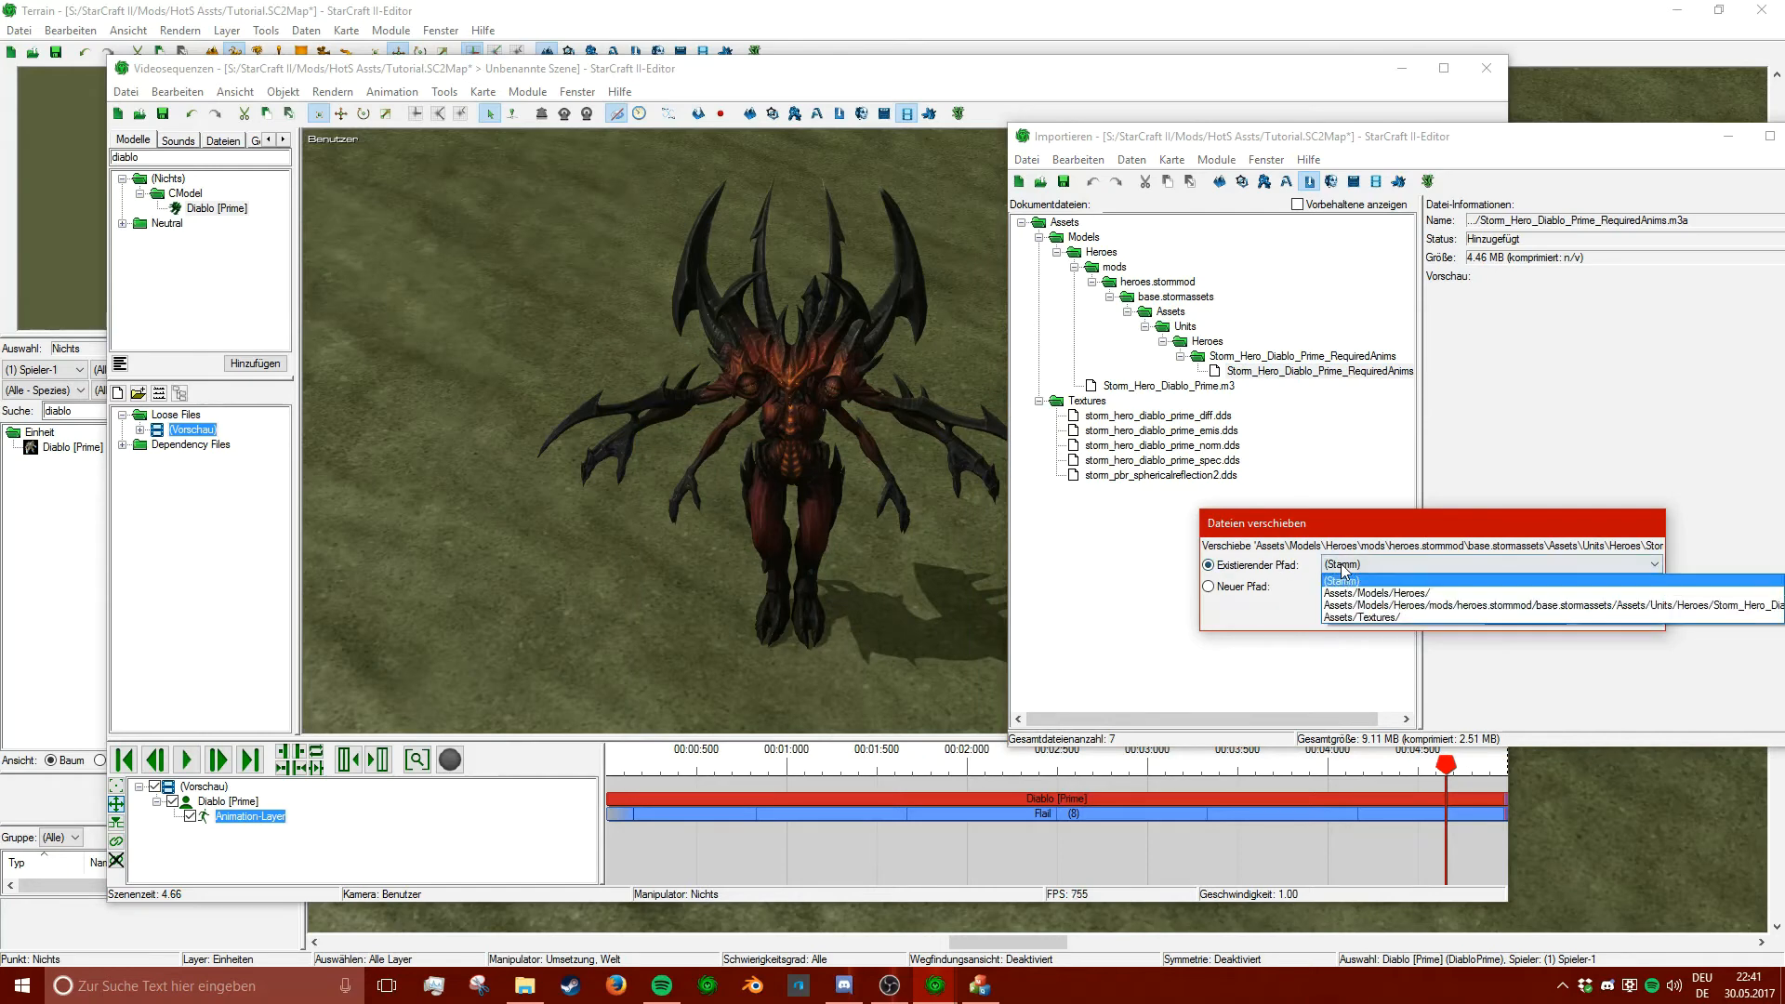
click(1490, 602)
click(1520, 617)
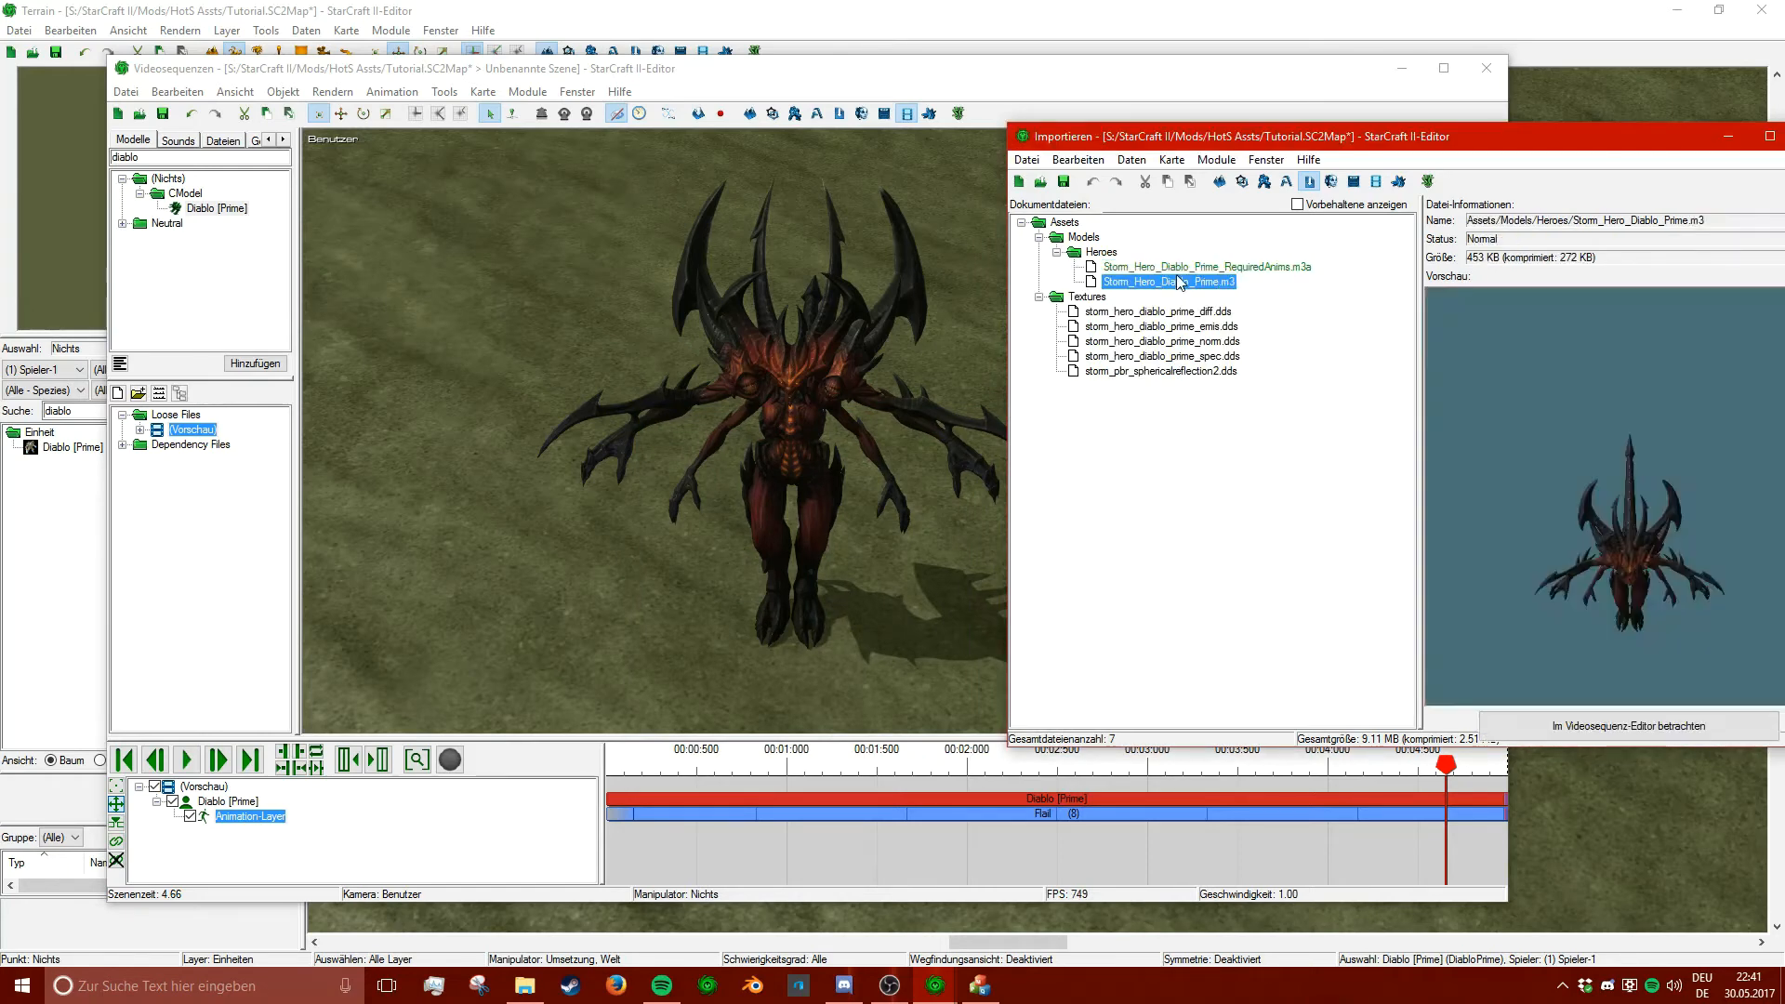
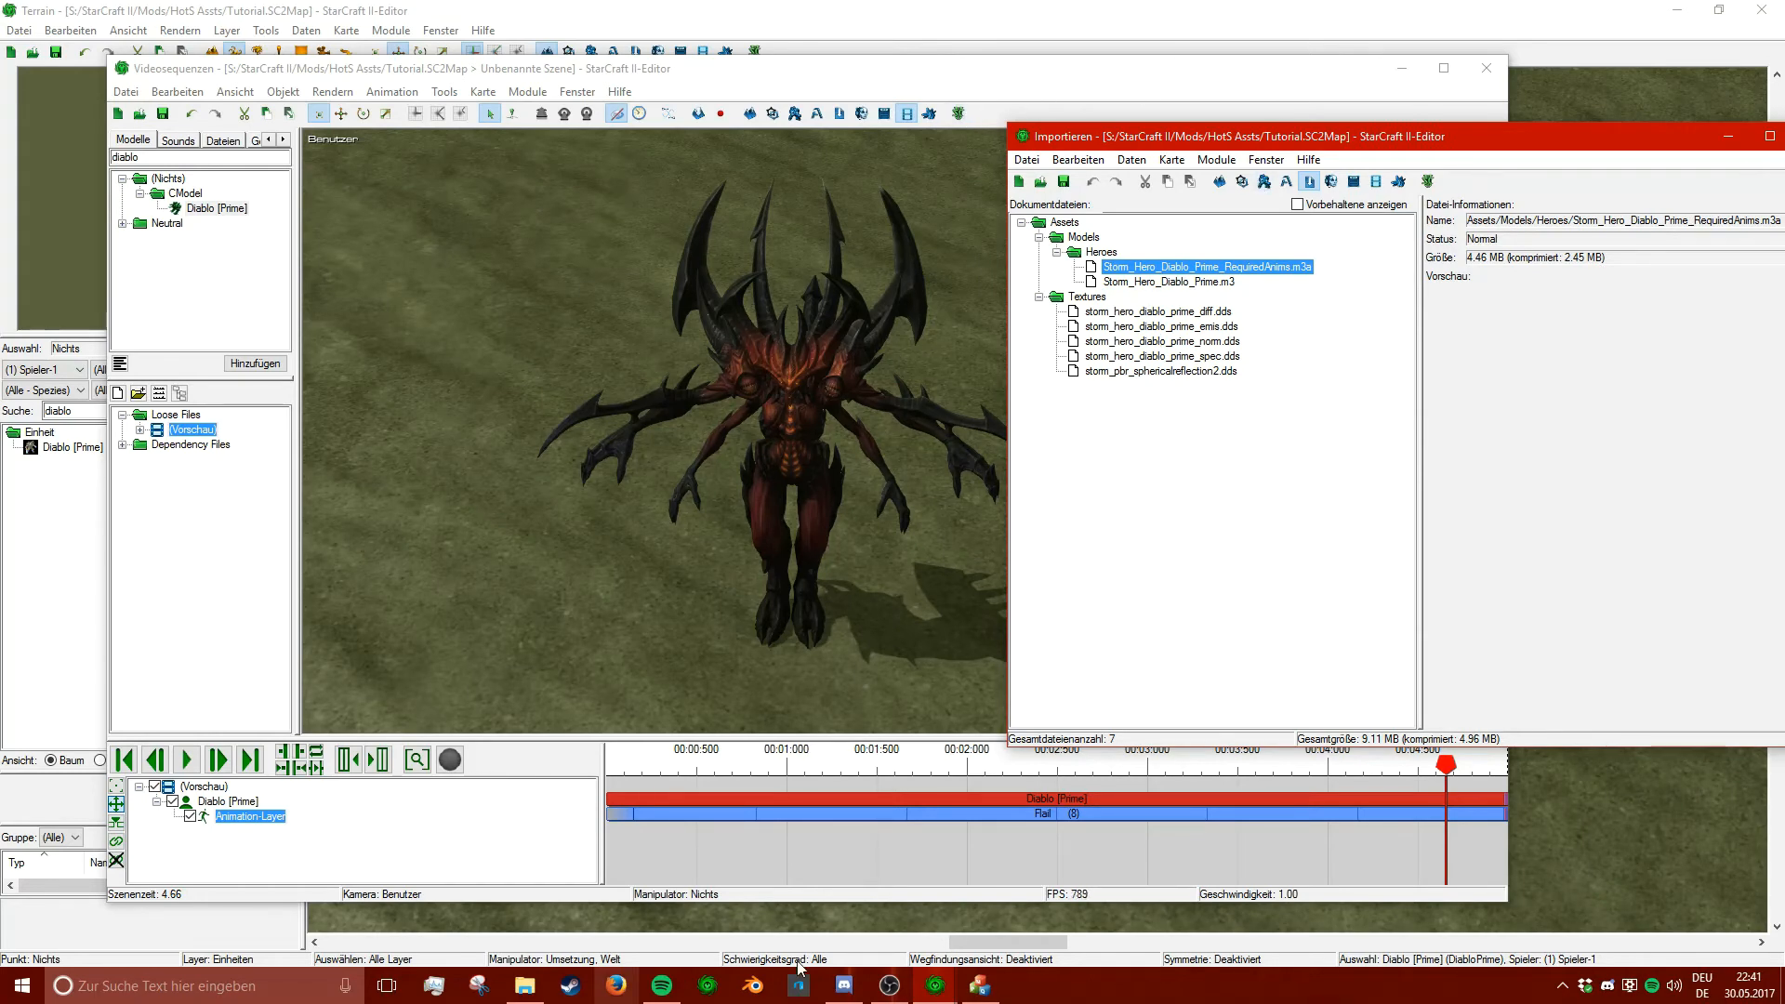
- Return to the terrain editor and delete the placed Diablo [Prime] unit from the map
click(739, 4)
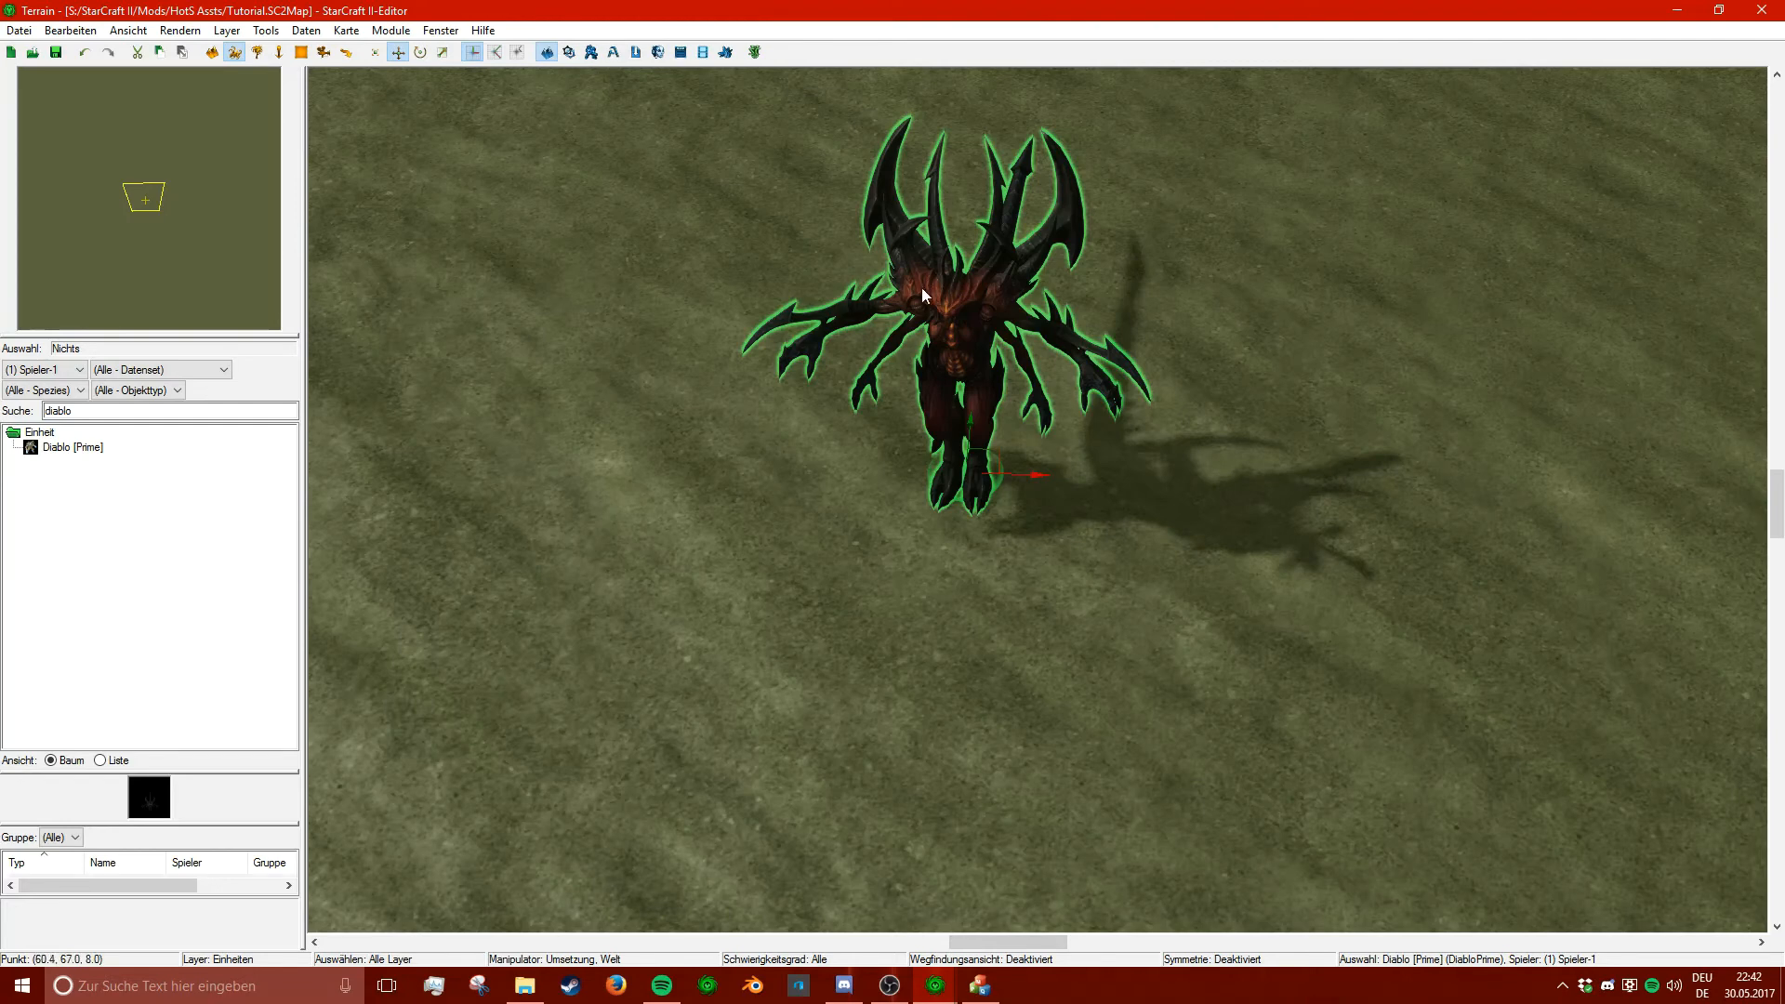
scroll(924, 441, down, 2)
key(Delete)
scroll(950, 777, down, 2)
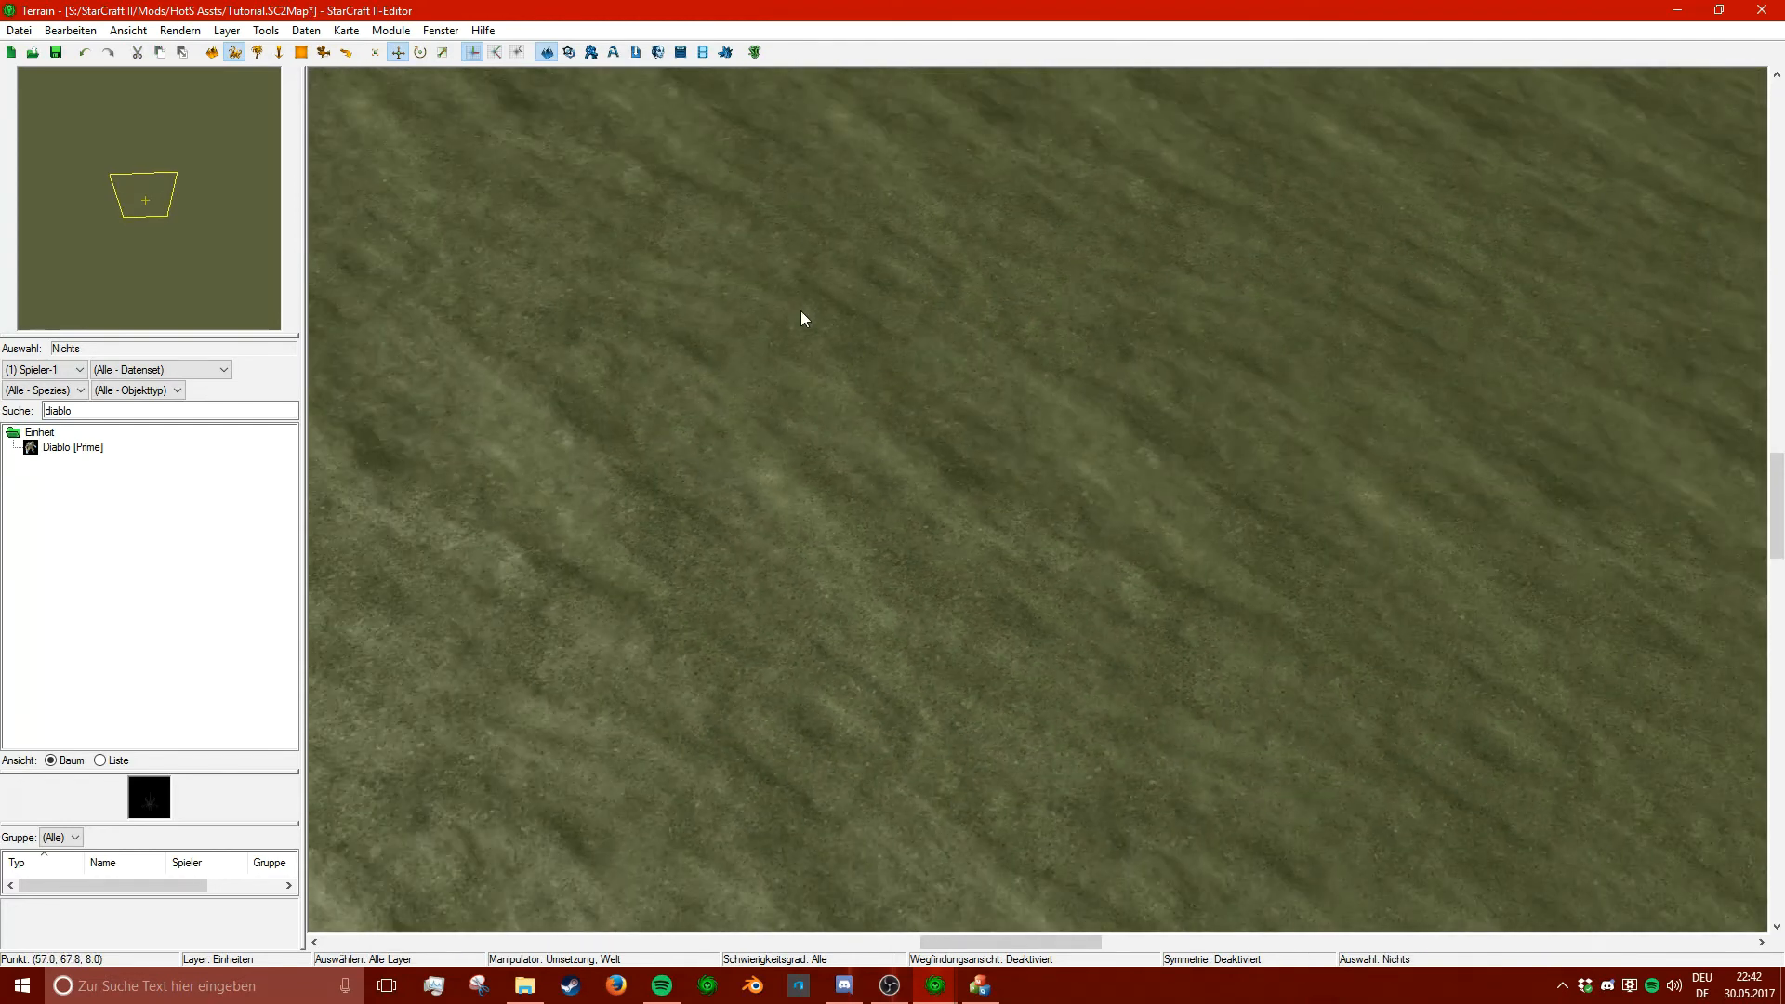
right_drag(801, 310, 725, 367)
- Open the data editor and show the model data of Diablo [Prime]
click(595, 57)
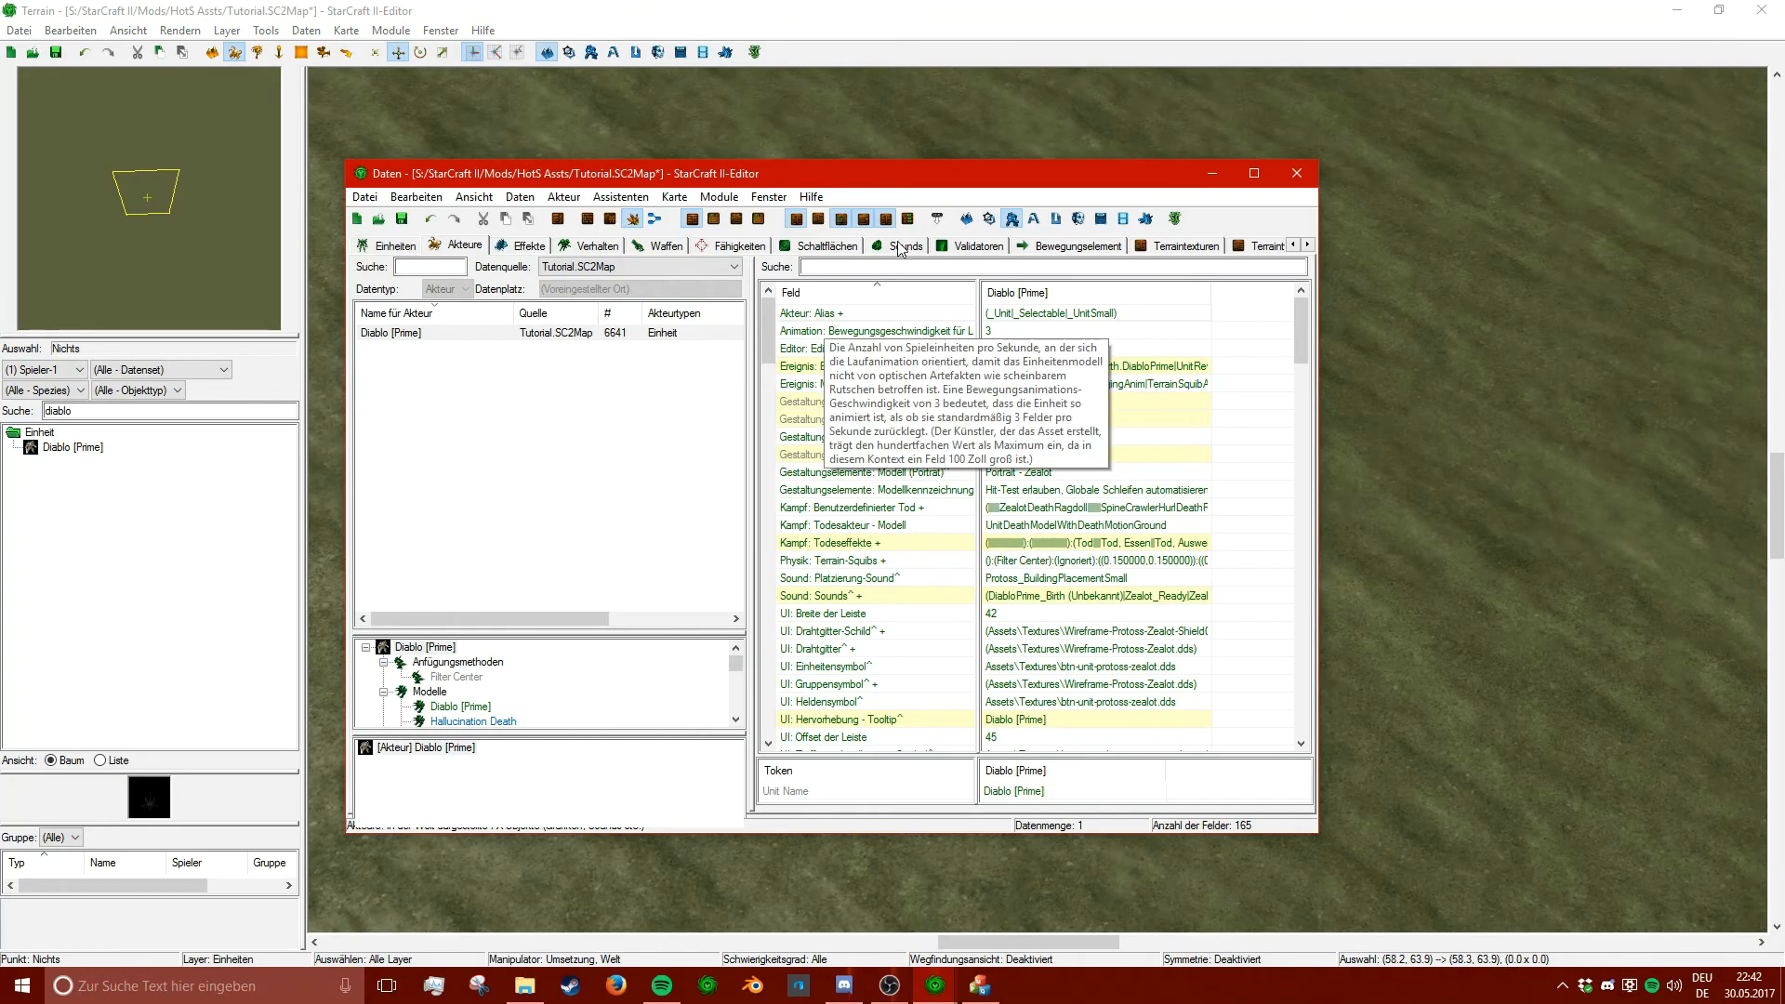
click(1308, 244)
click(1308, 244)
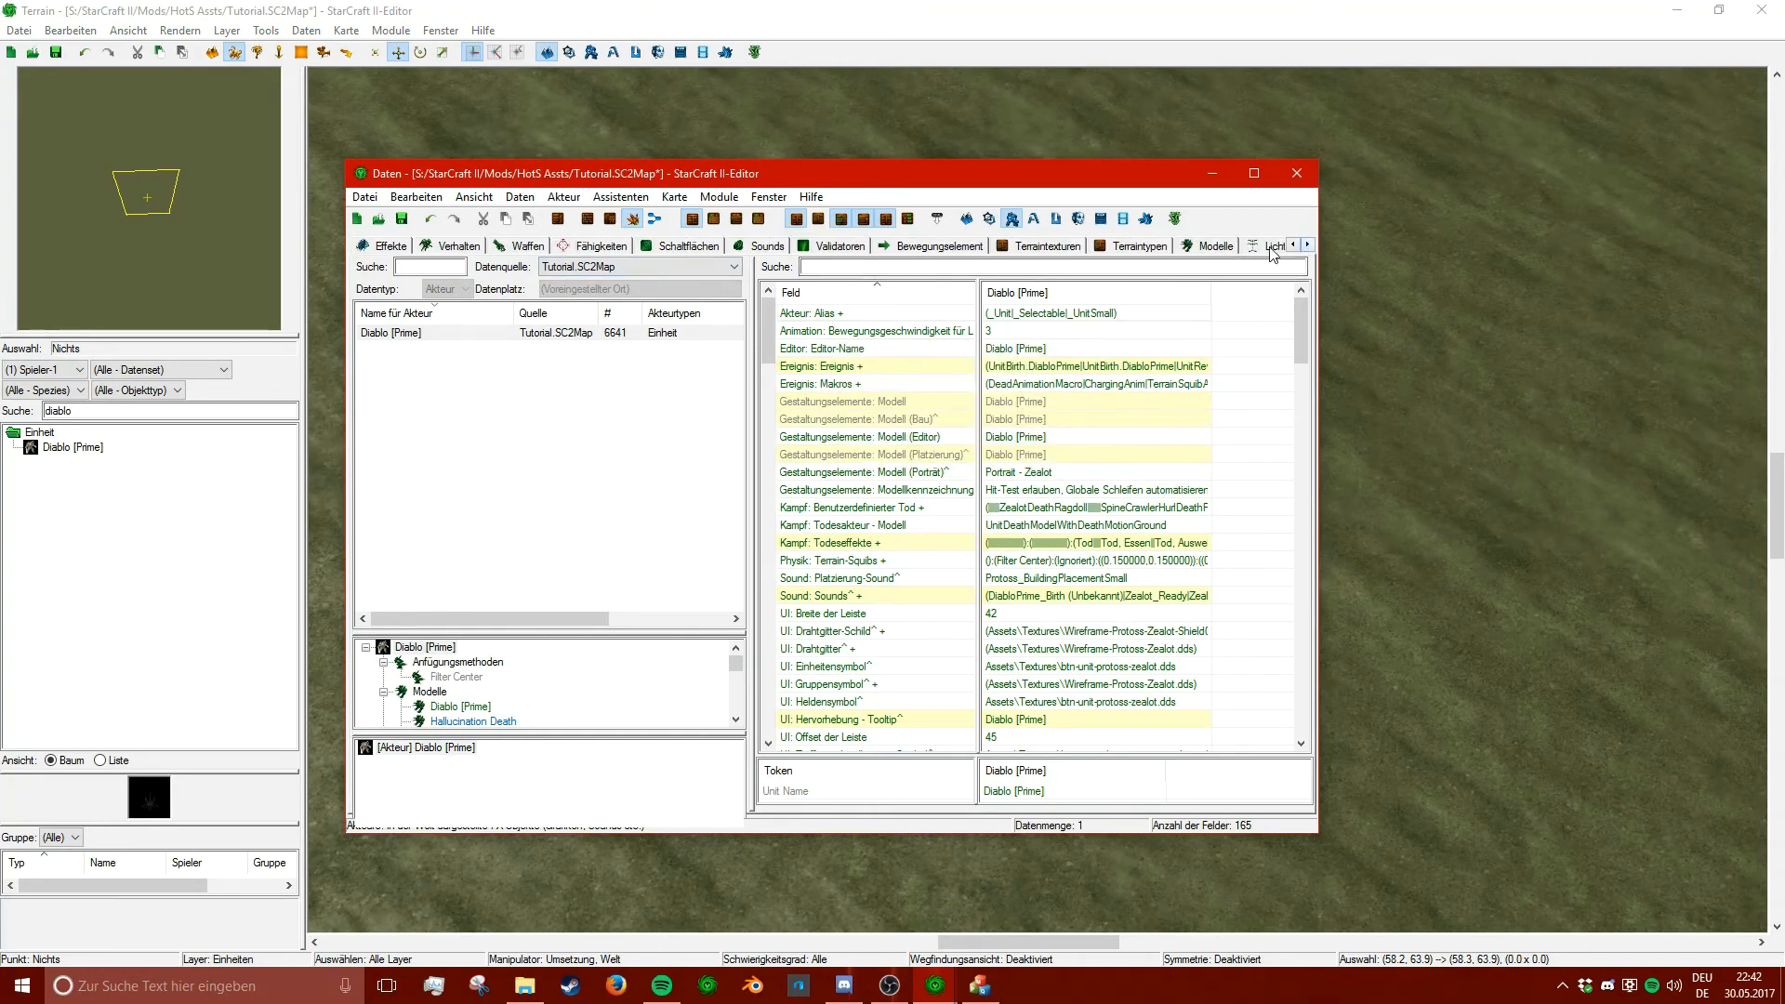
click(1213, 245)
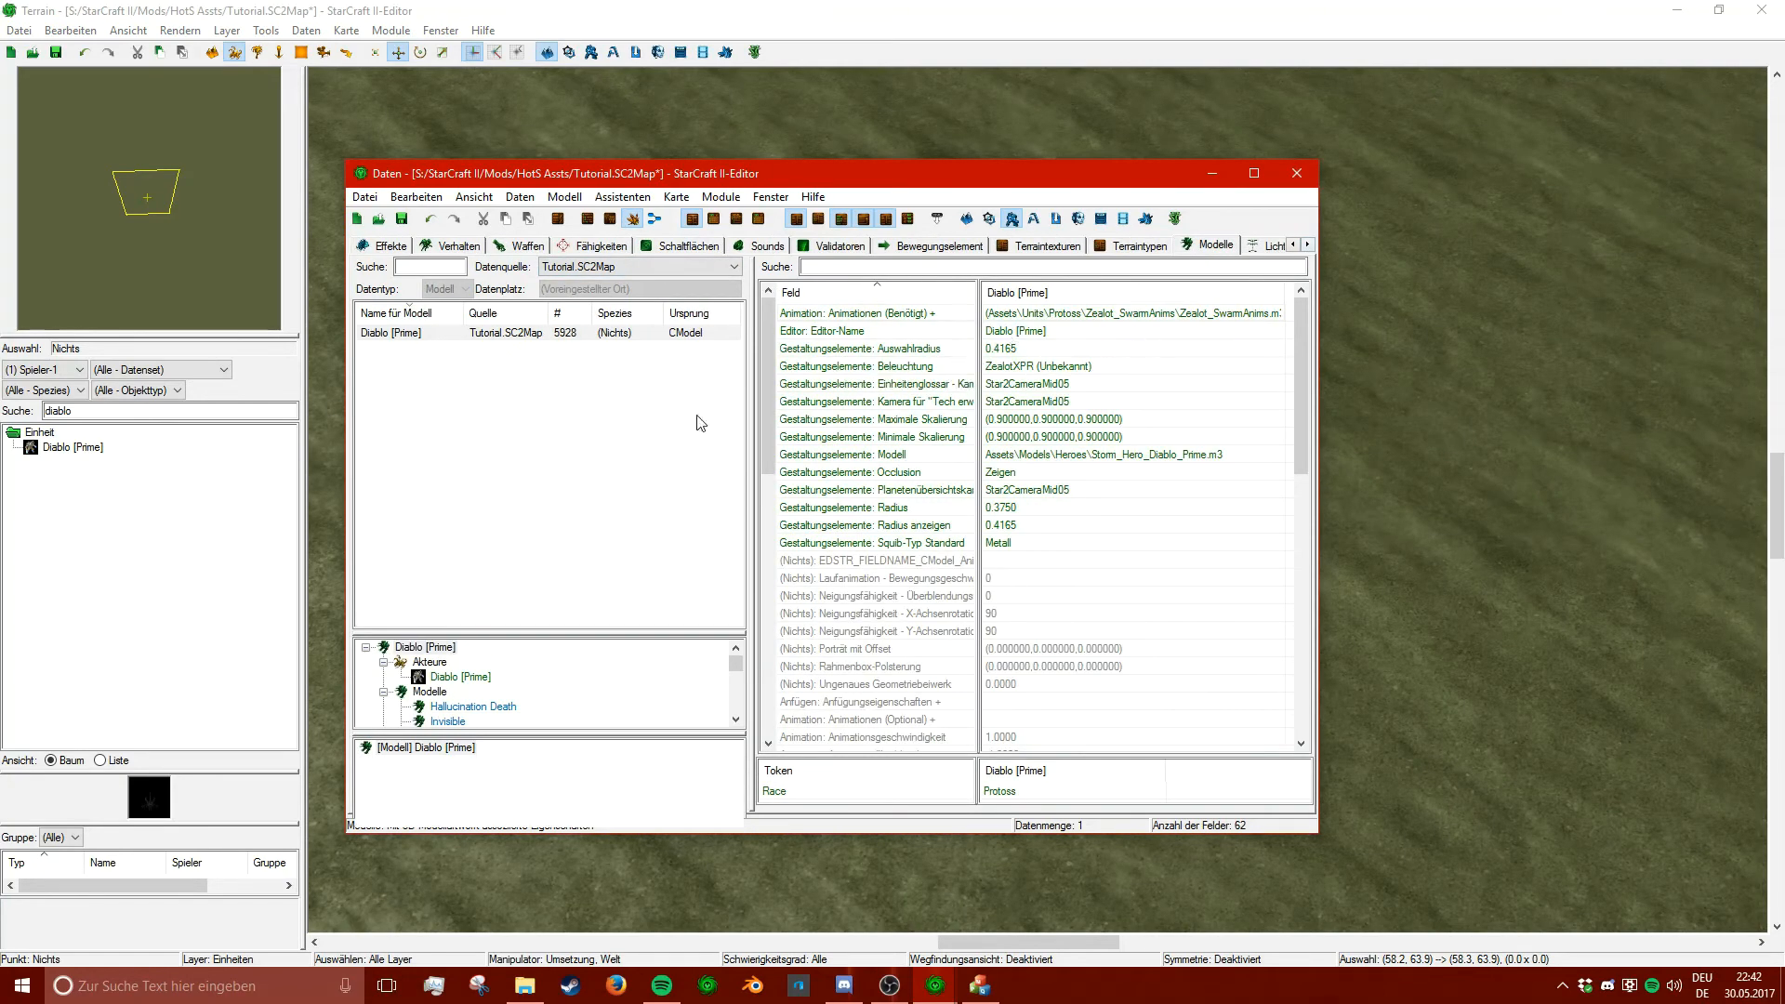
- Replace the Diablo [Prime] model's required Zealot animation file with Storm_Hero_Diablo_Prime_RequiredAnims.m3a, searching the archive for diablo
click(805, 316)
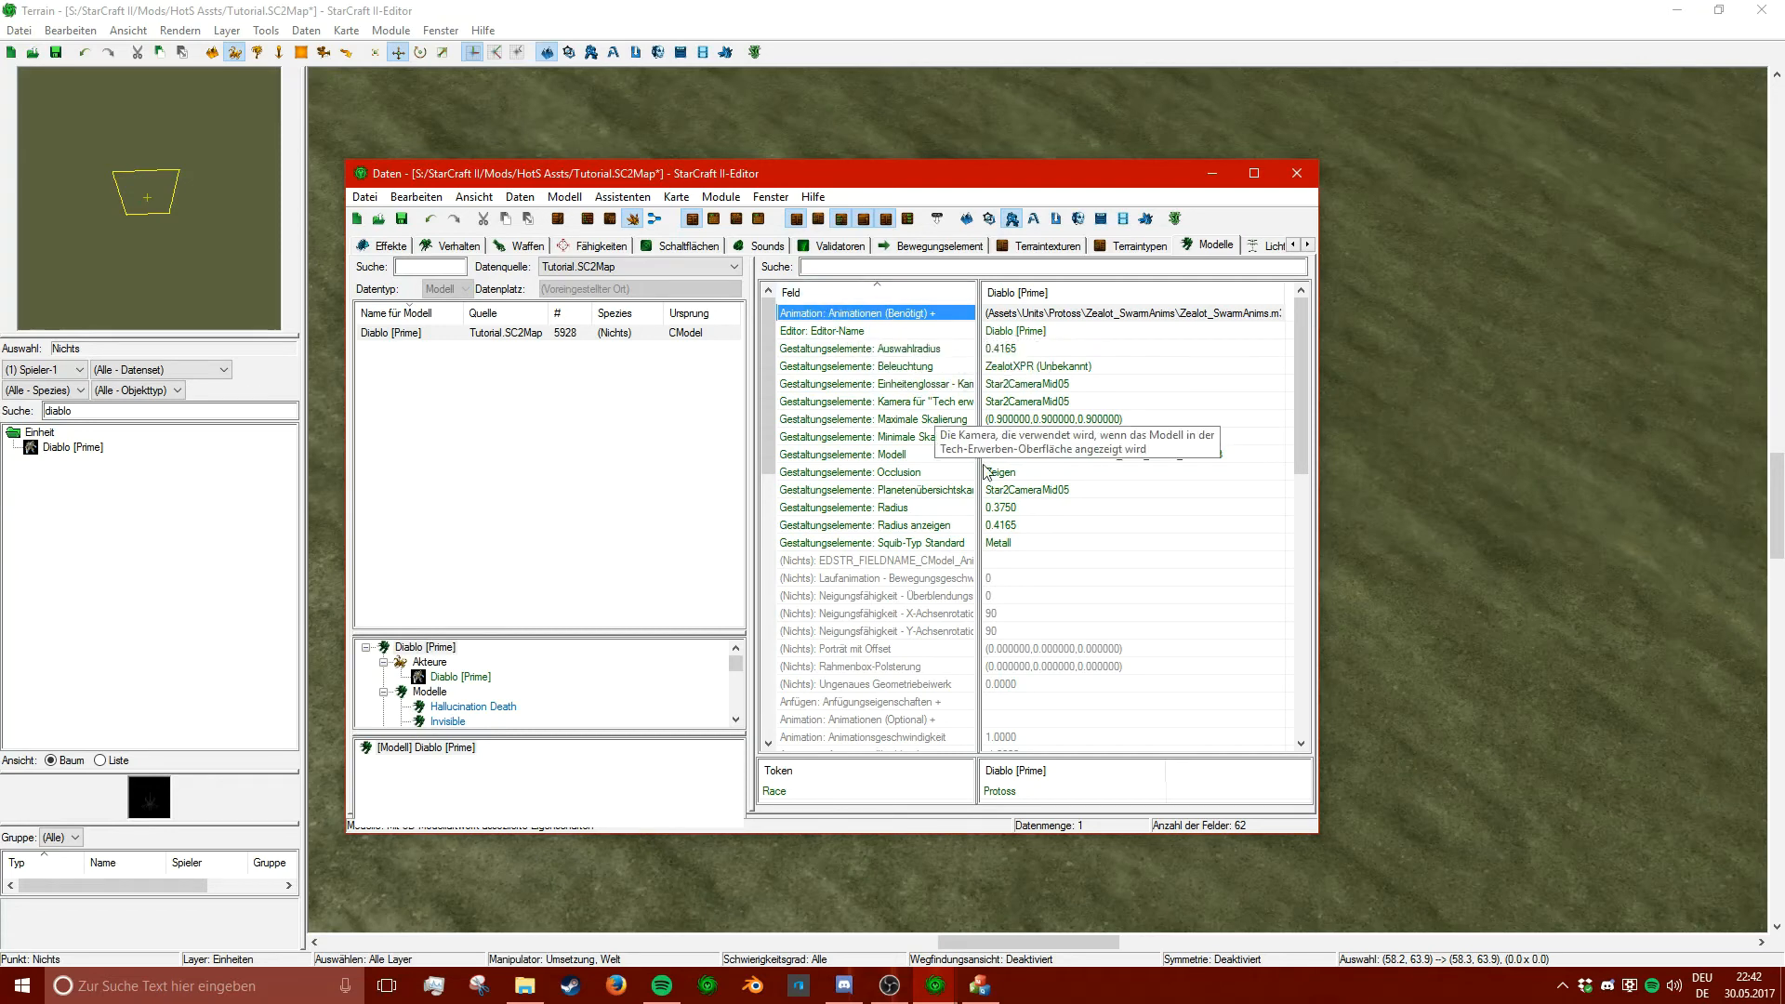
double_click(1095, 314)
click(709, 268)
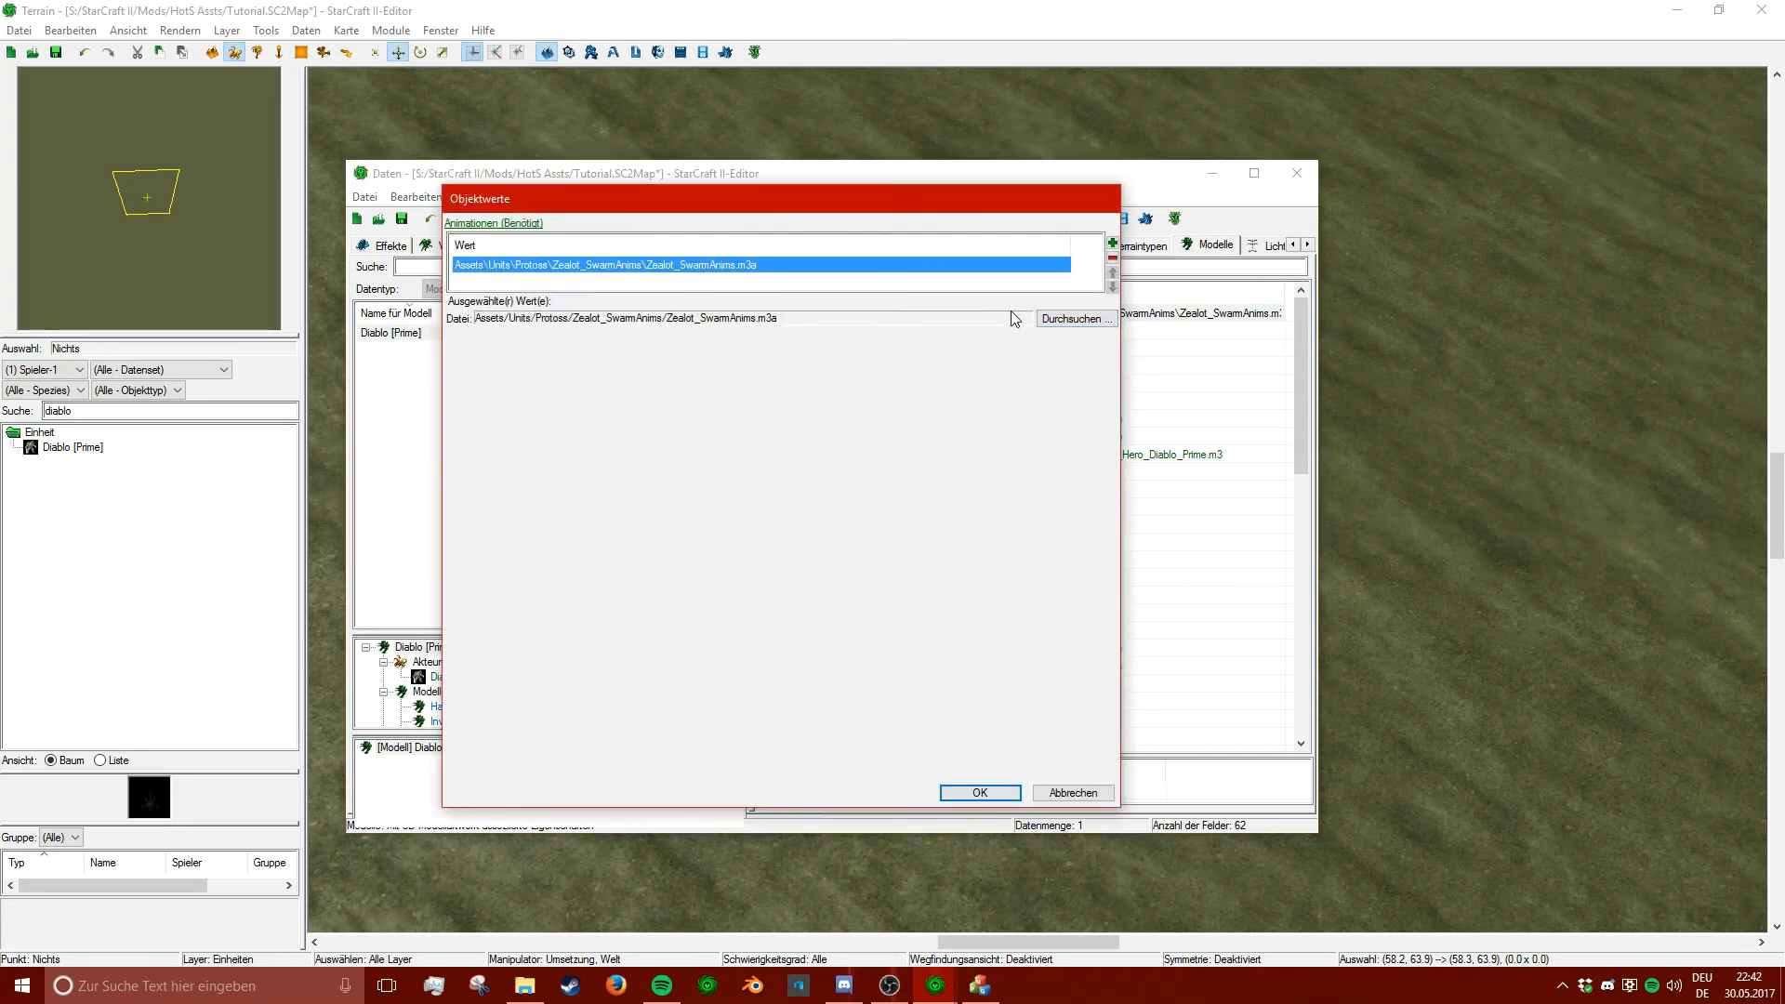
click(1095, 317)
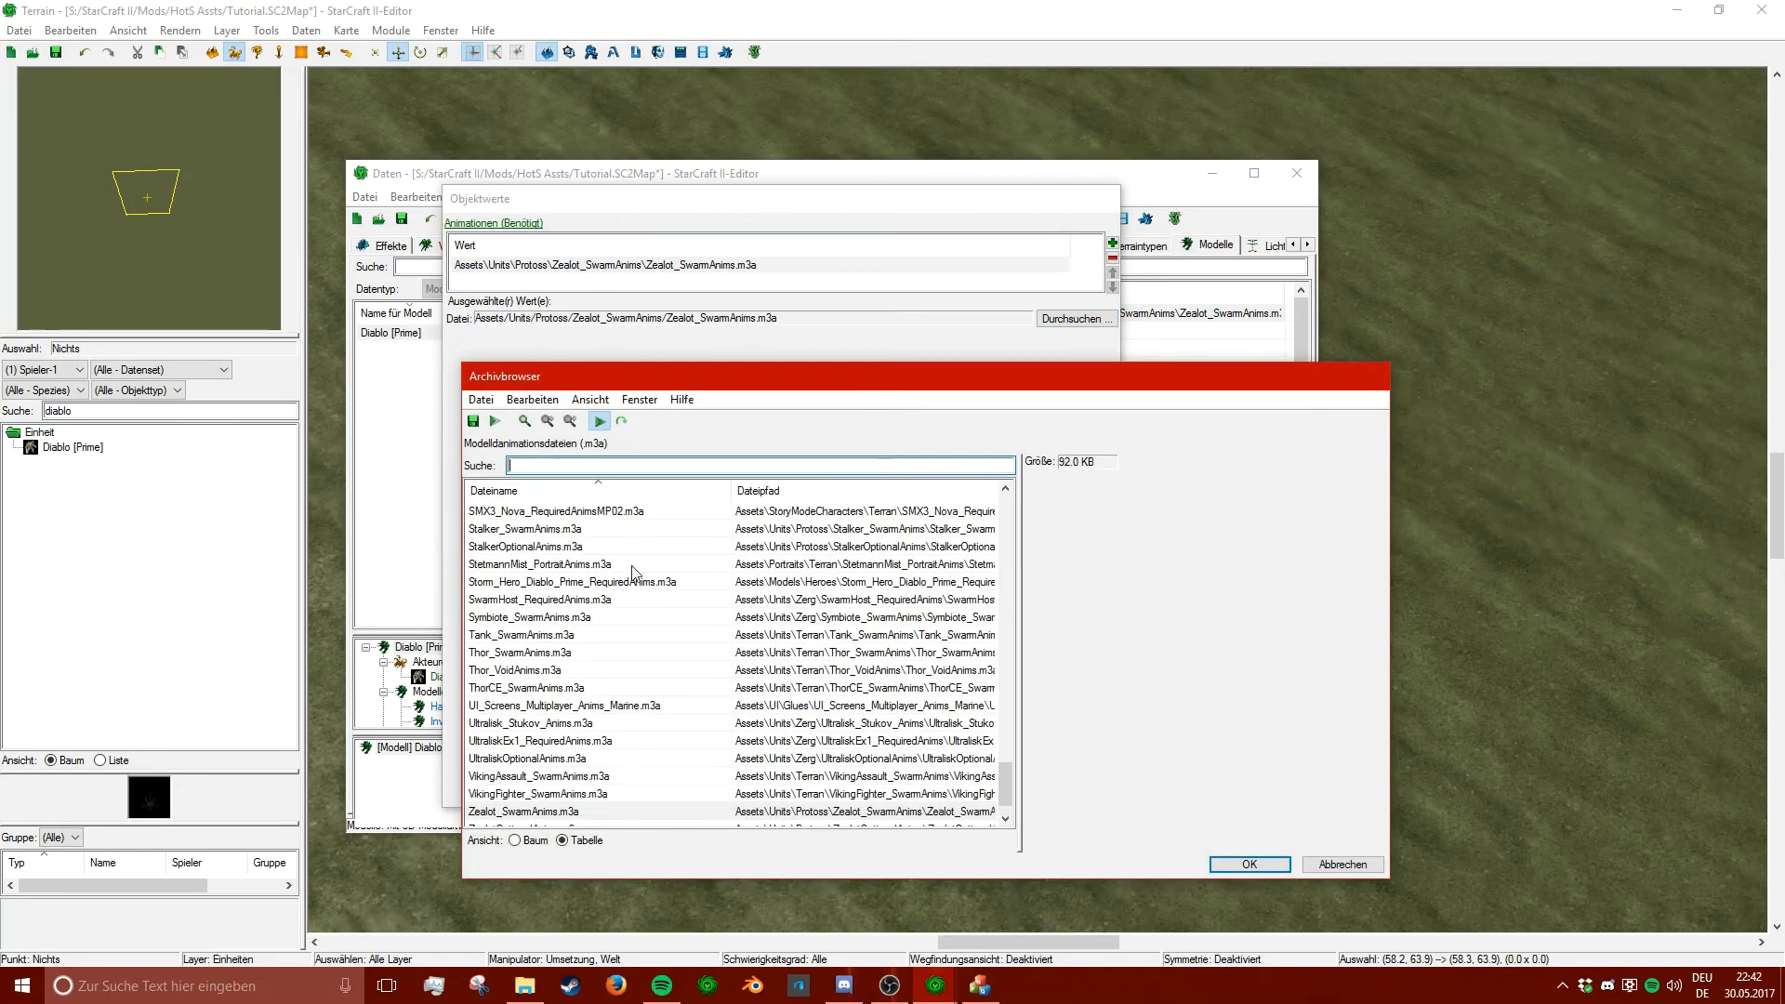
text(diablo)
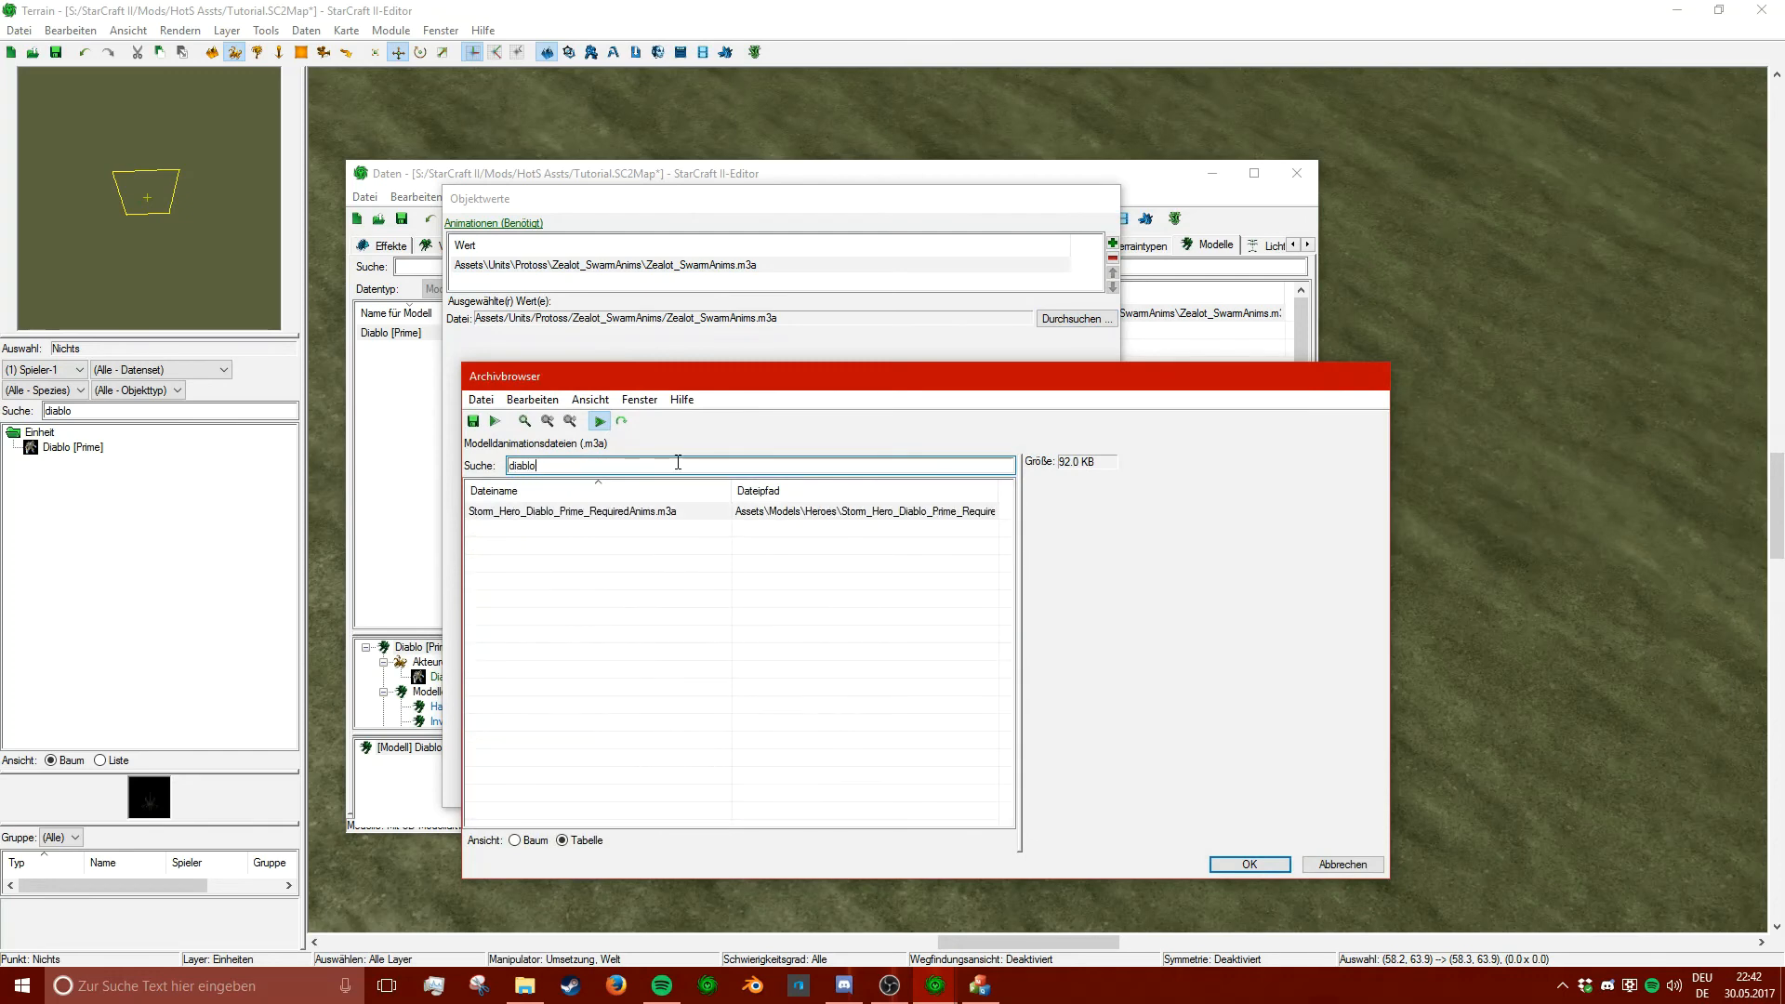
double_click(642, 511)
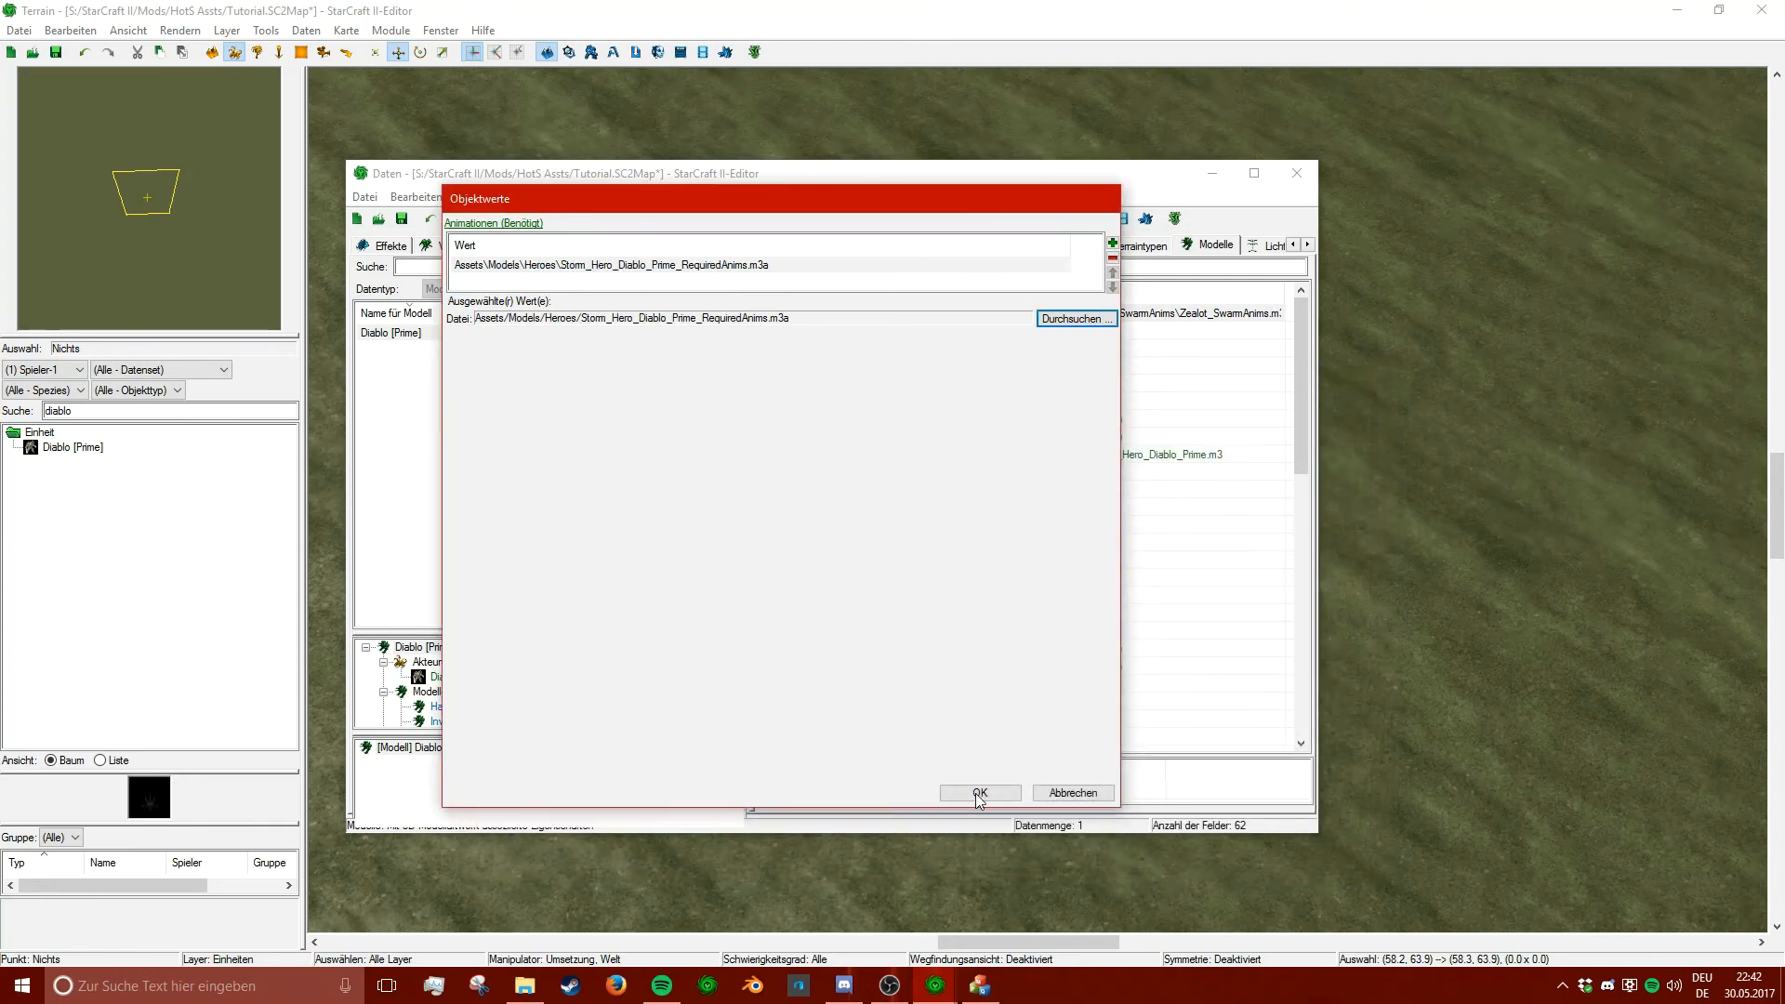
click(980, 792)
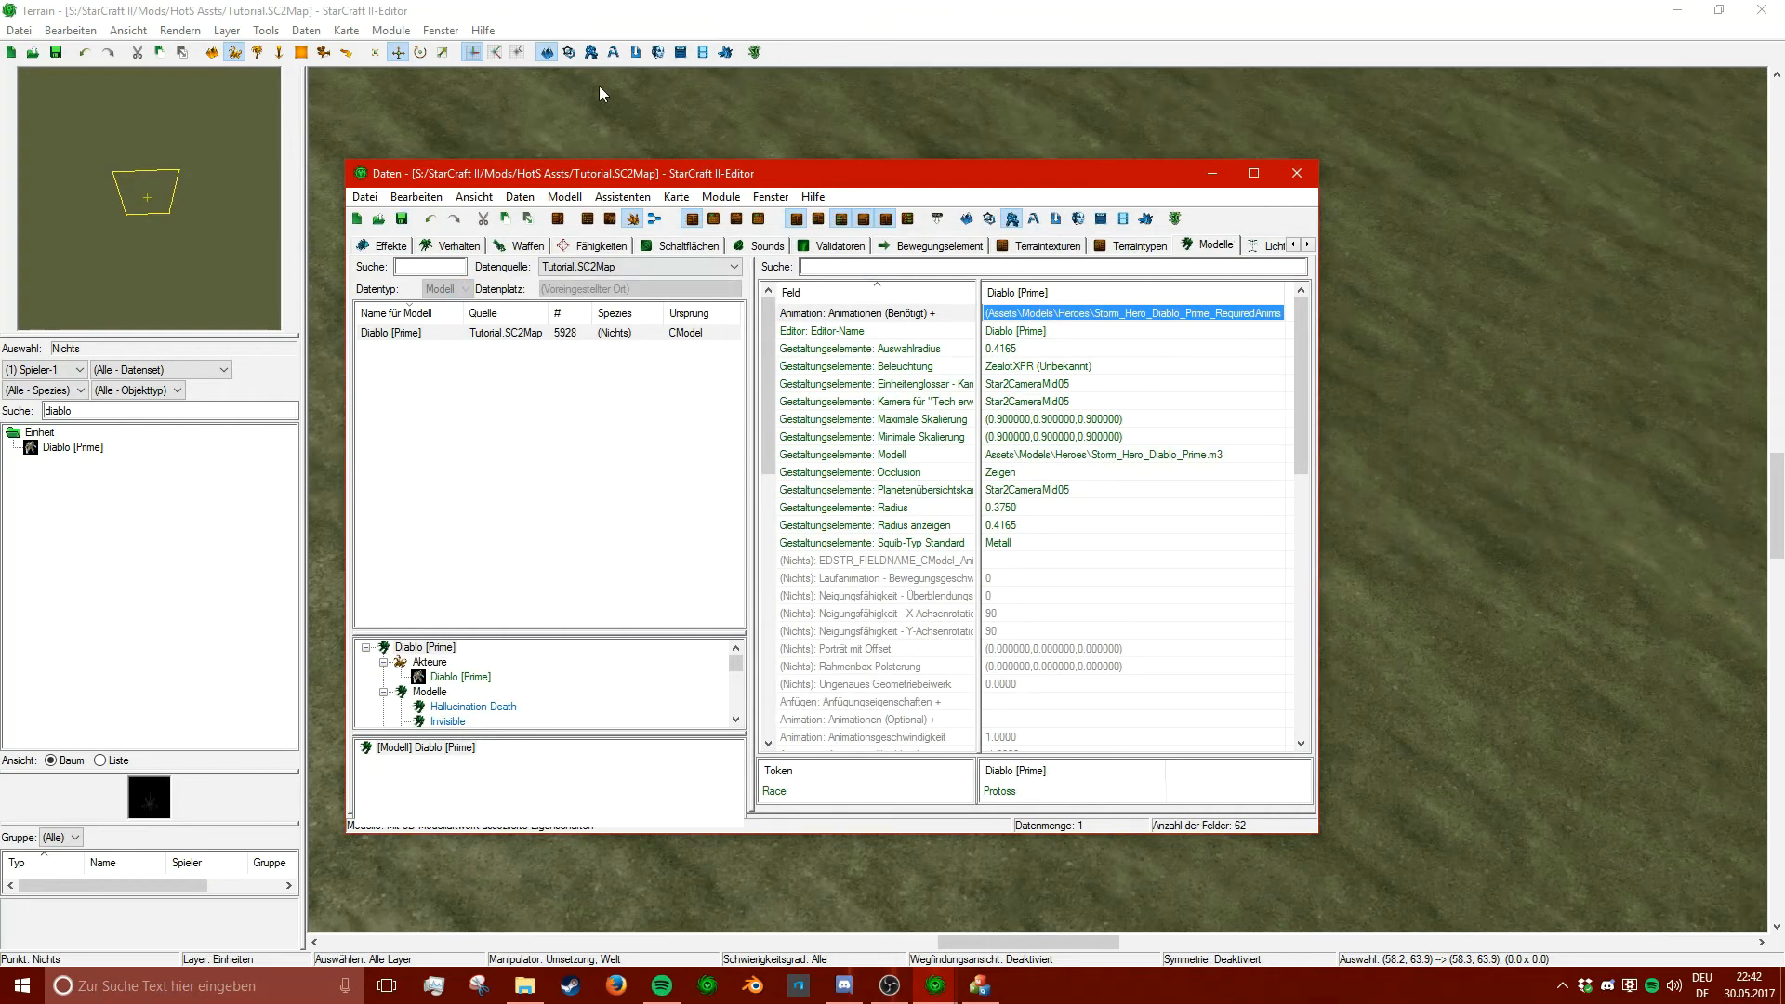
- Place a new Diablo [Prime] unit on the terrain and examine its animation up close from the front
click(659, 60)
click(73, 447)
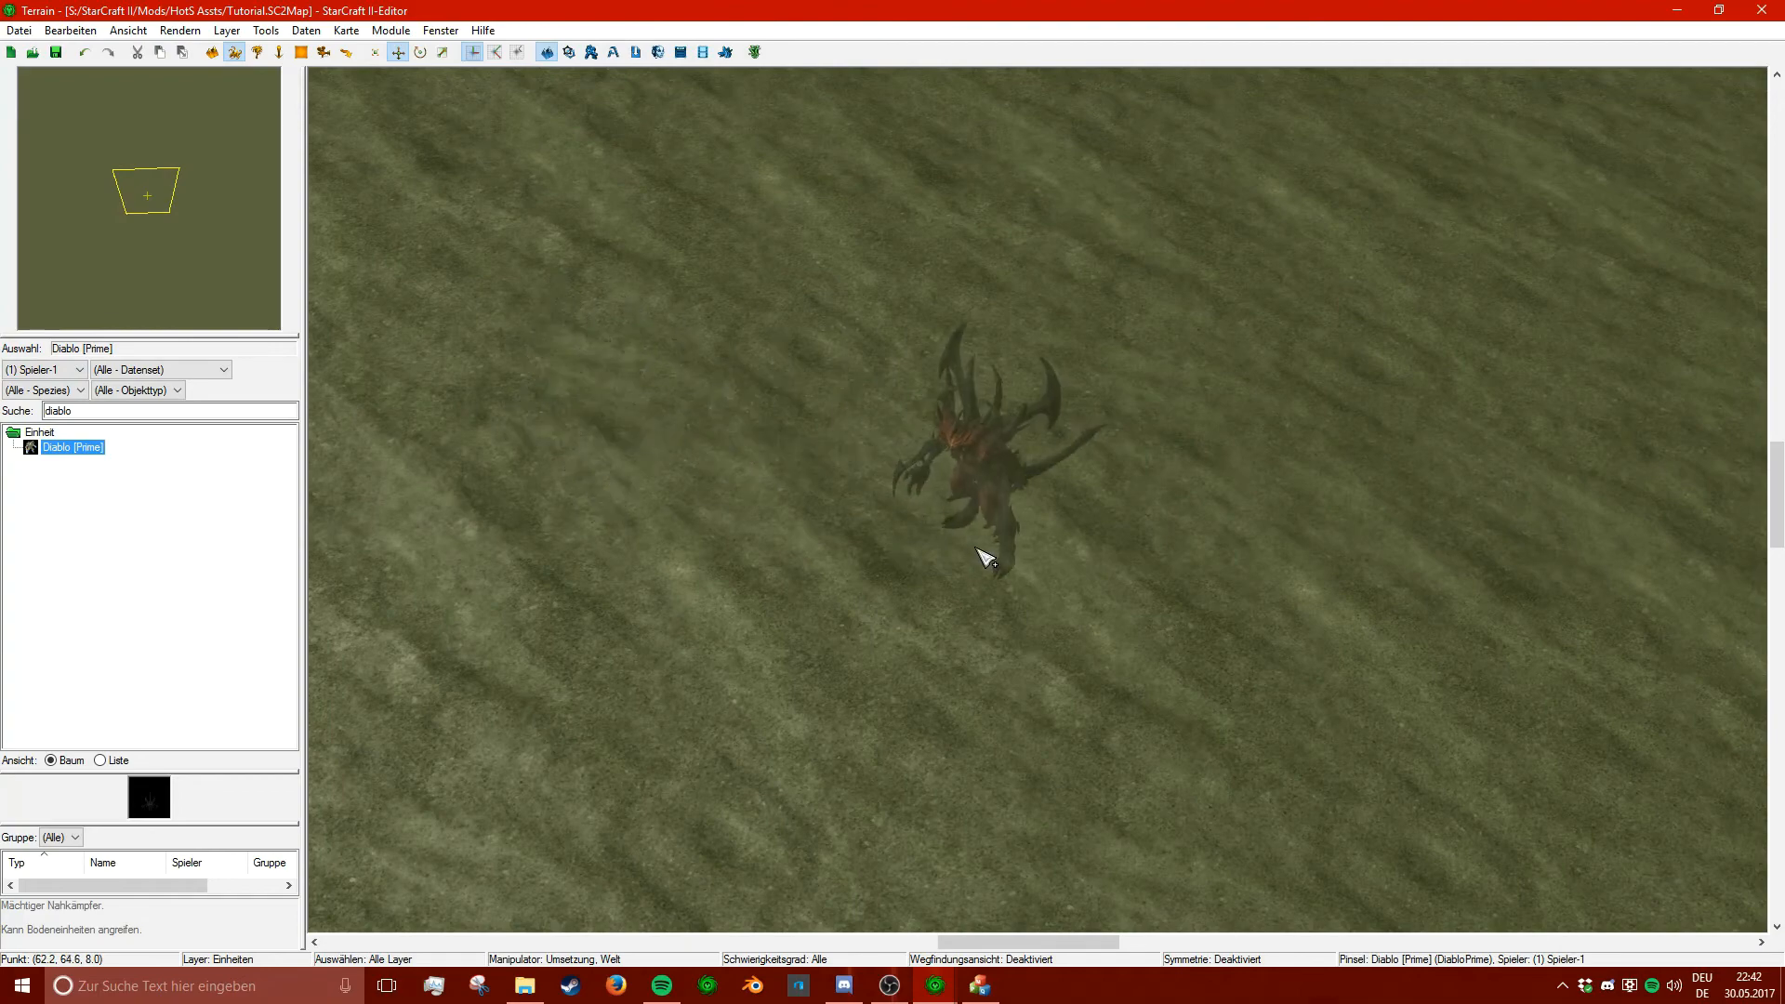
click(975, 547)
key(Escape)
scroll(1041, 502, up, 4)
mouse_move(601, 326)
ctrl+right_down()
mouse_move(1665, 176)
mouse_move(510, 346)
mouse_move(1032, 274)
mouse_move(661, 371)
mouse_move(1235, 345)
mouse_move(890, 239)
mouse_move(626, 220)
mouse_move(797, 279)
mouse_move(577, 199)
mouse_move(1014, 385)
mouse_move(693, 319)
mouse_move(1195, 326)
ctrl+right_up()
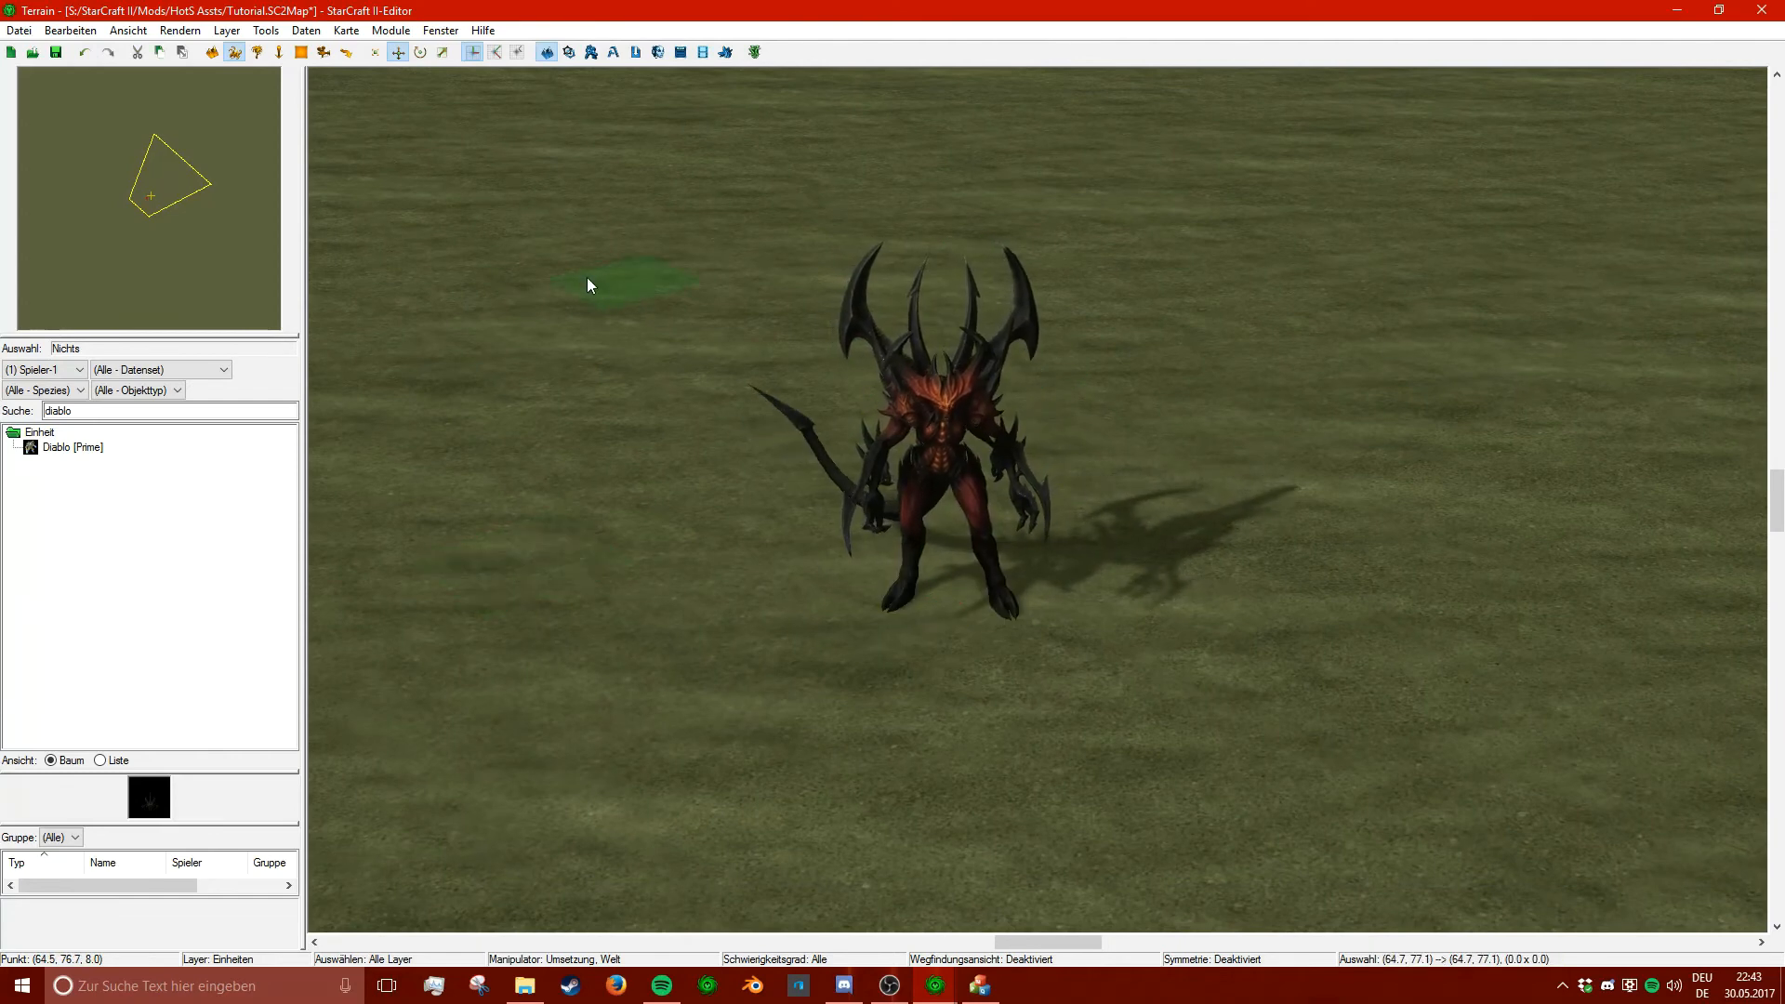
drag(749, 256, 674, 526)
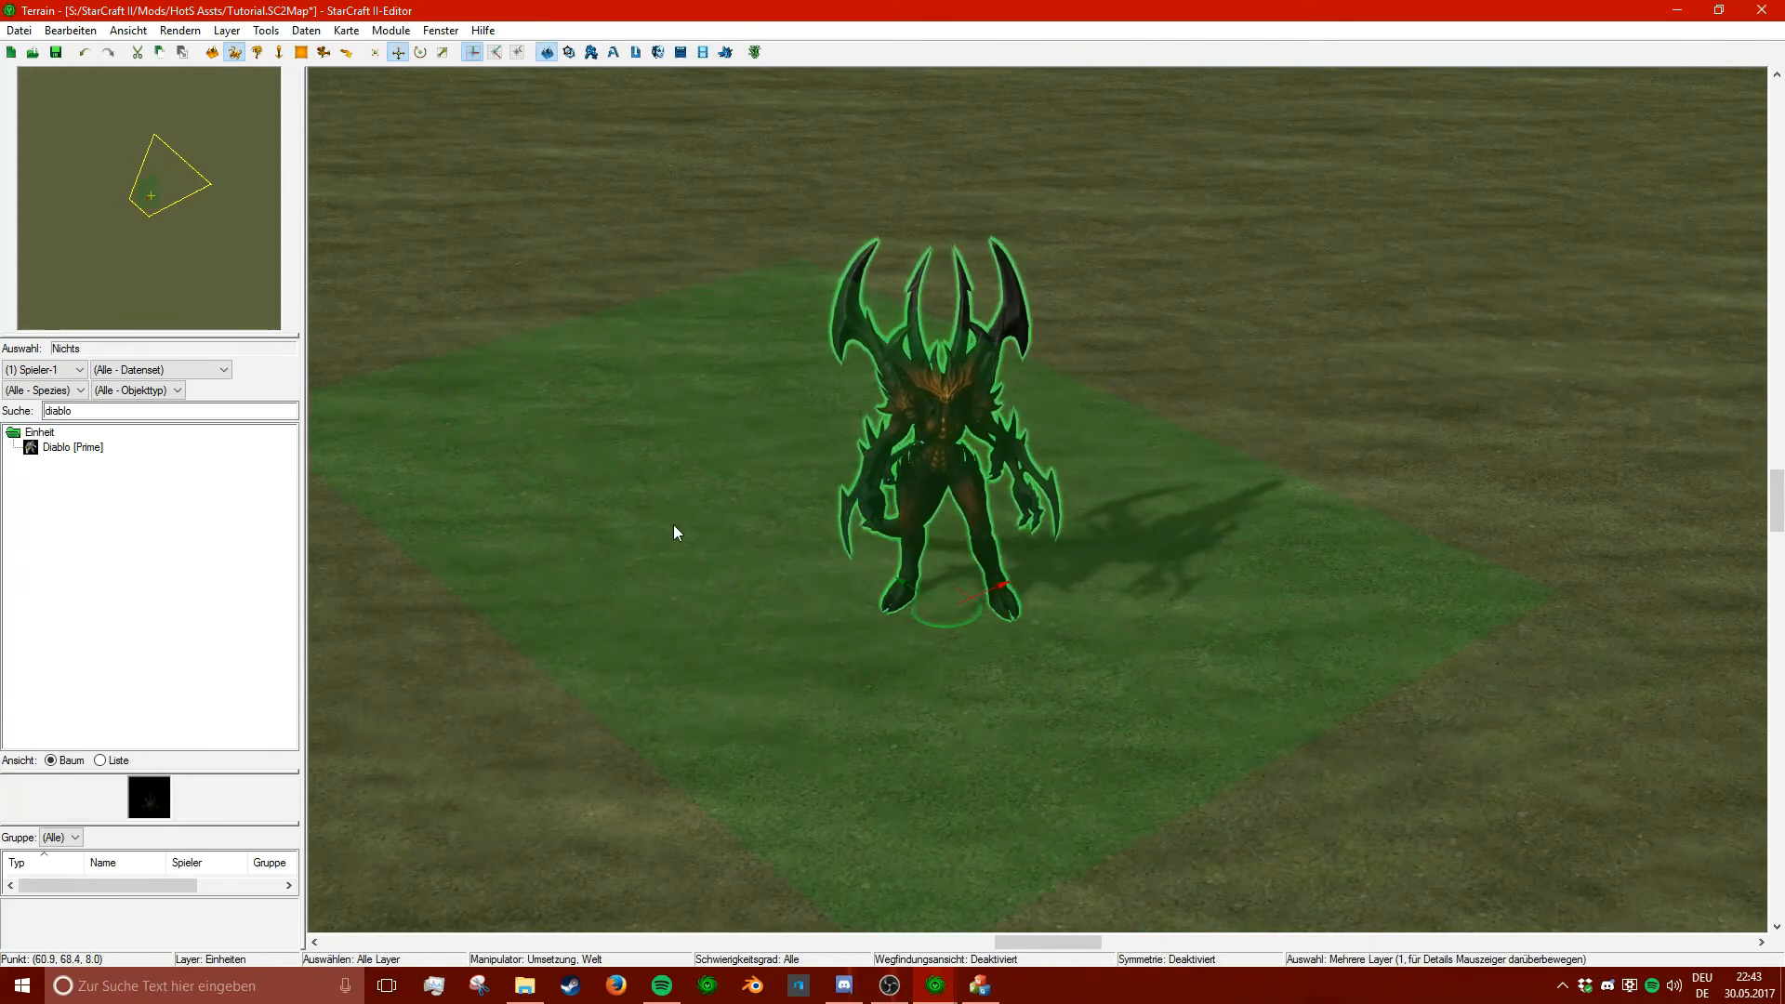
click(673, 524)
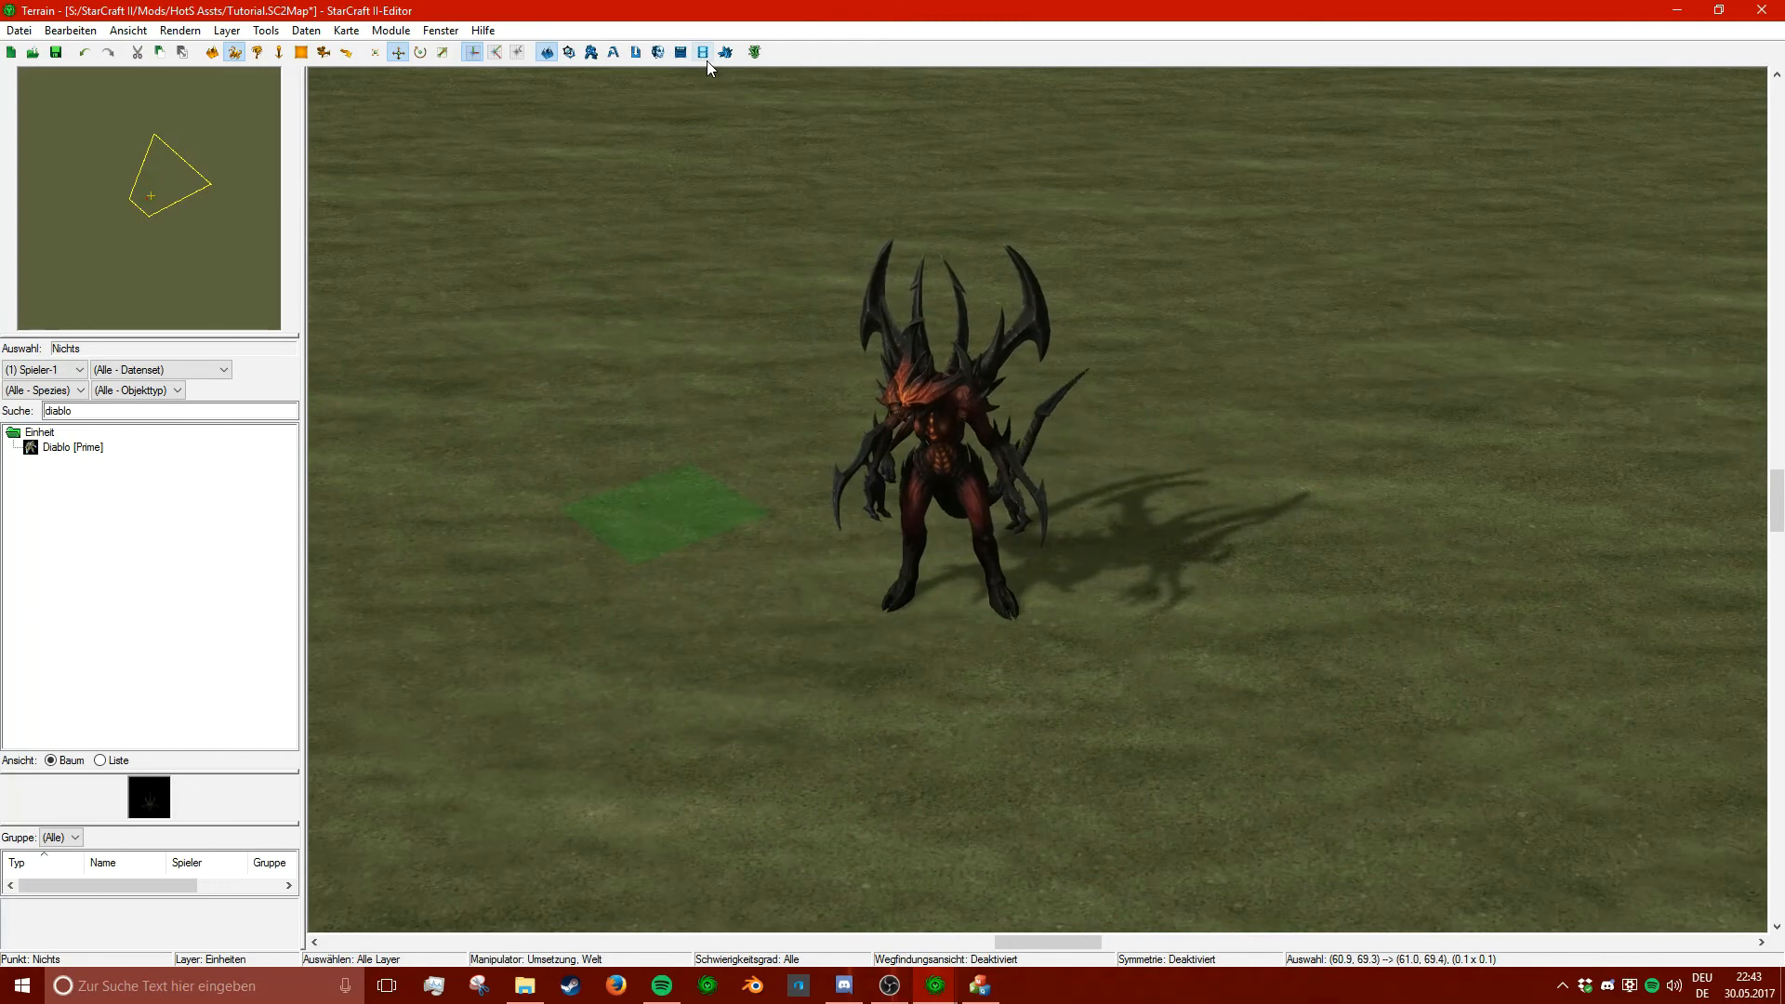
- Open the cutscene editor, select the Diablo [Prime] block in the preview scene and set the playhead back to the start
click(704, 53)
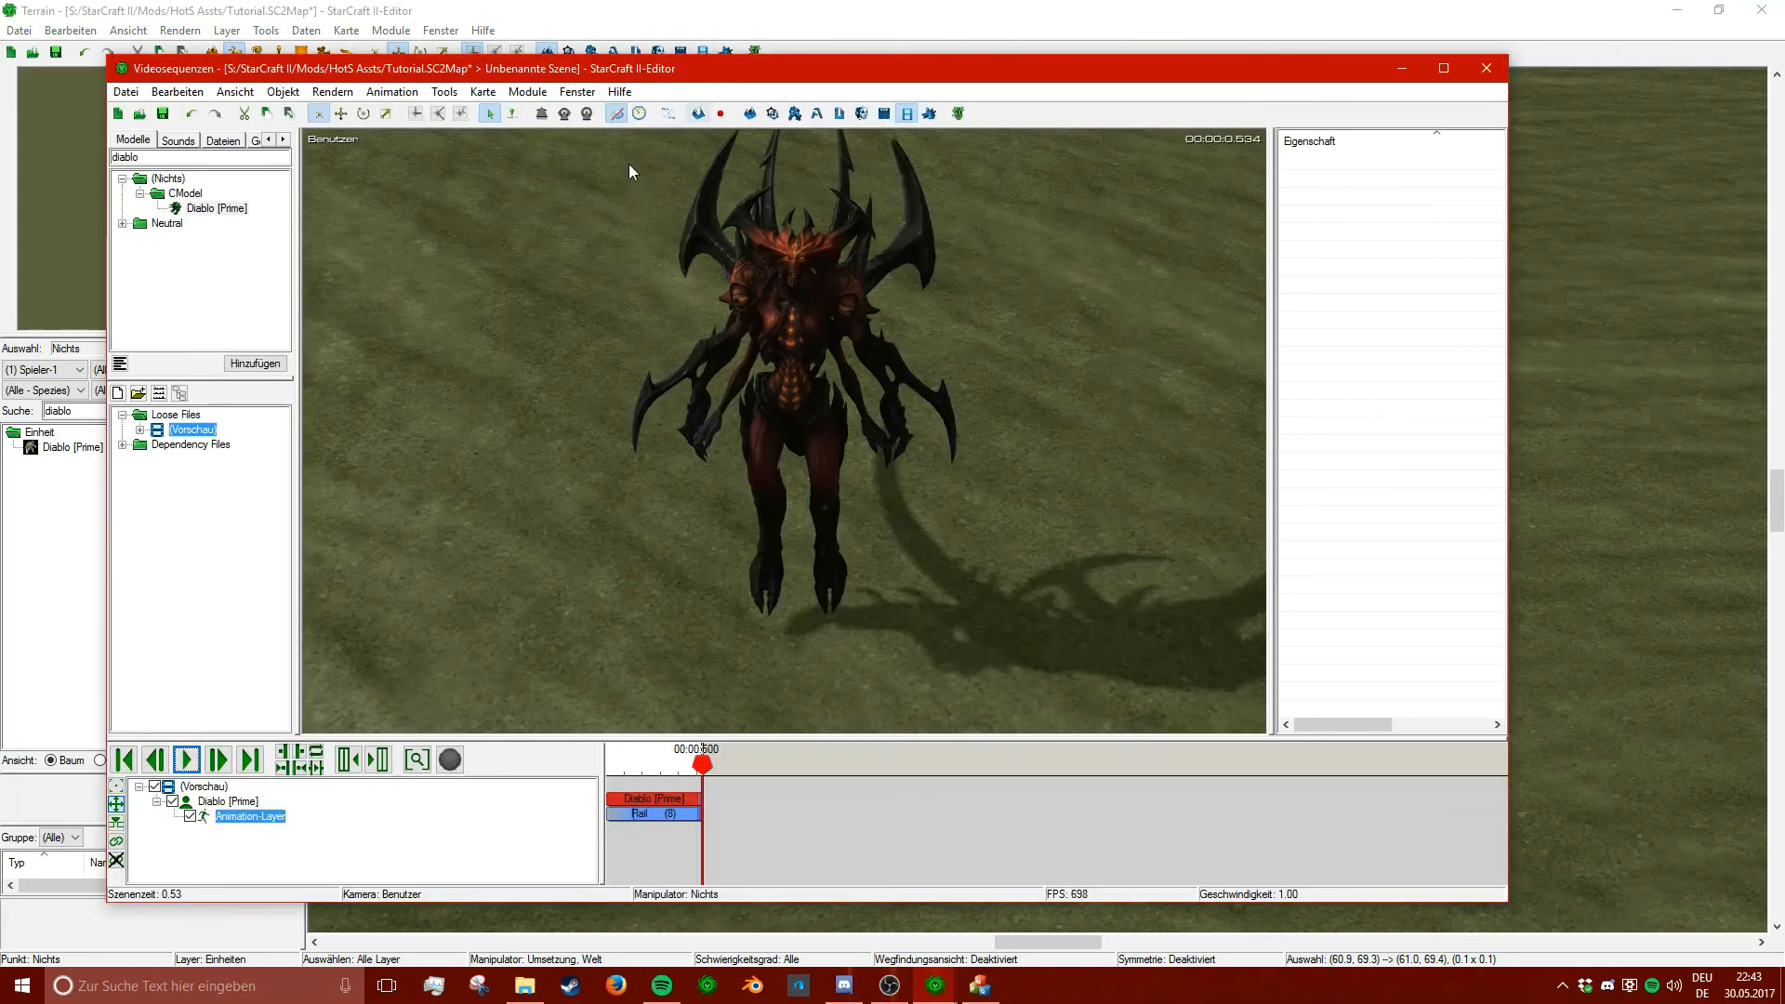
click(665, 797)
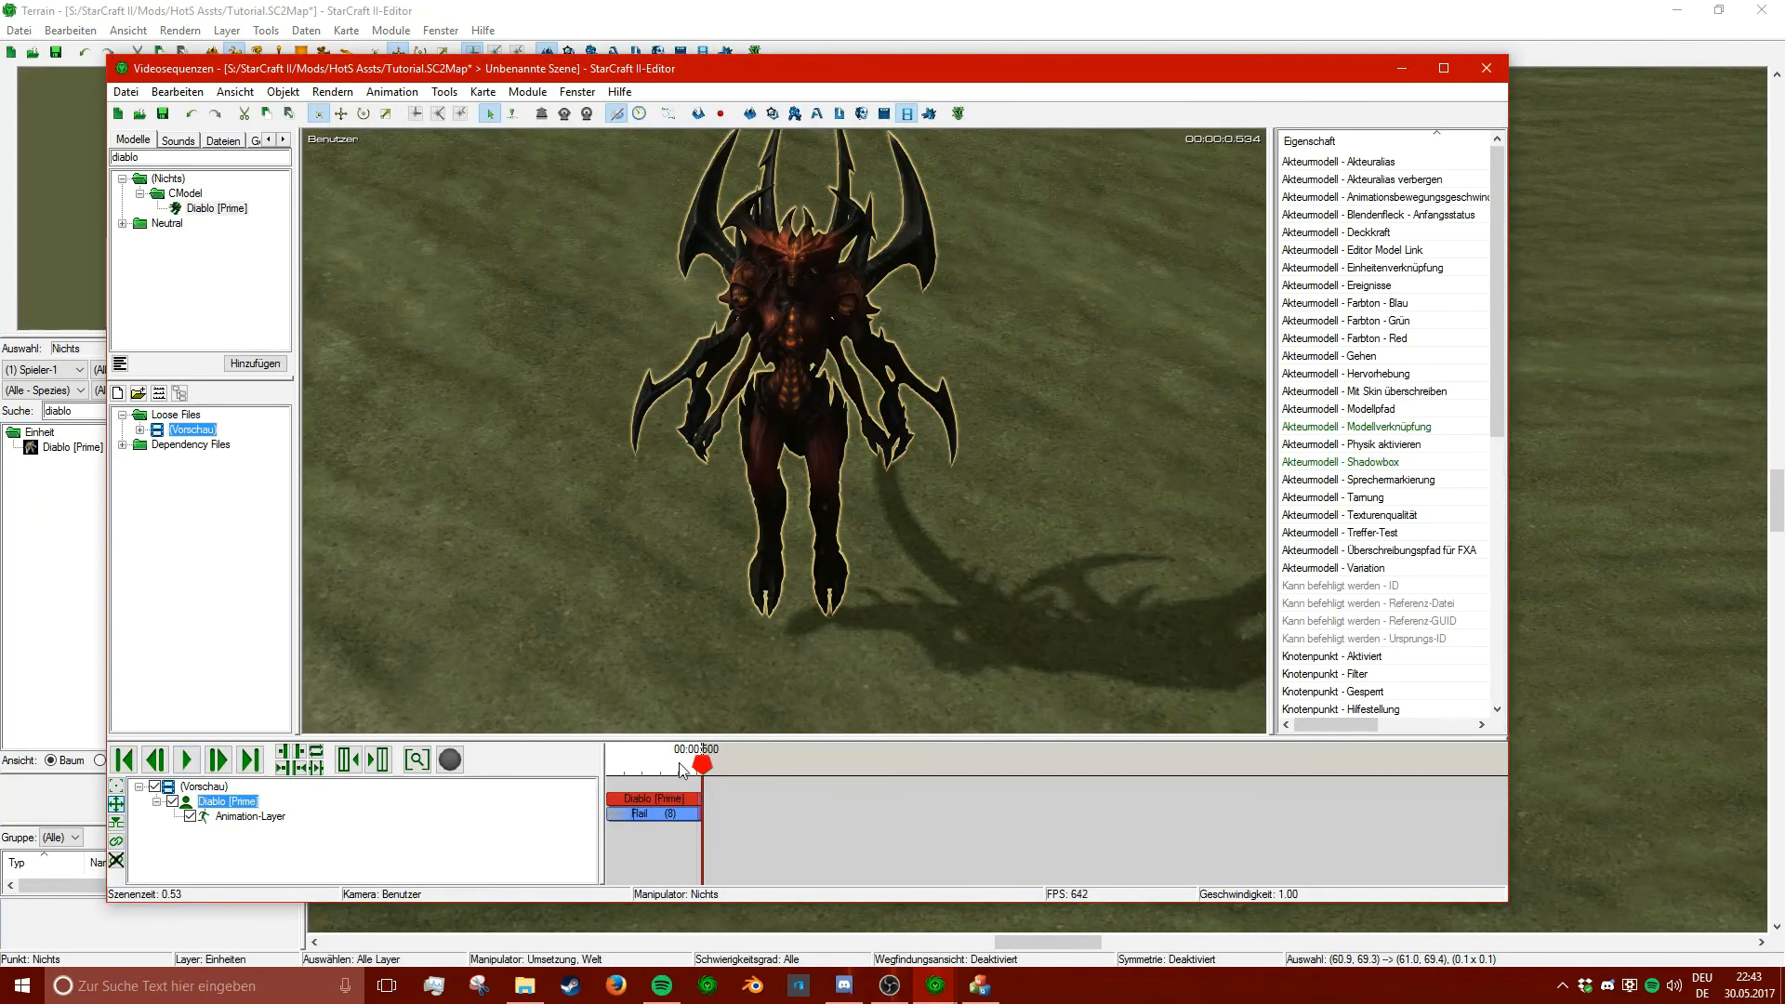
drag(700, 764, 602, 770)
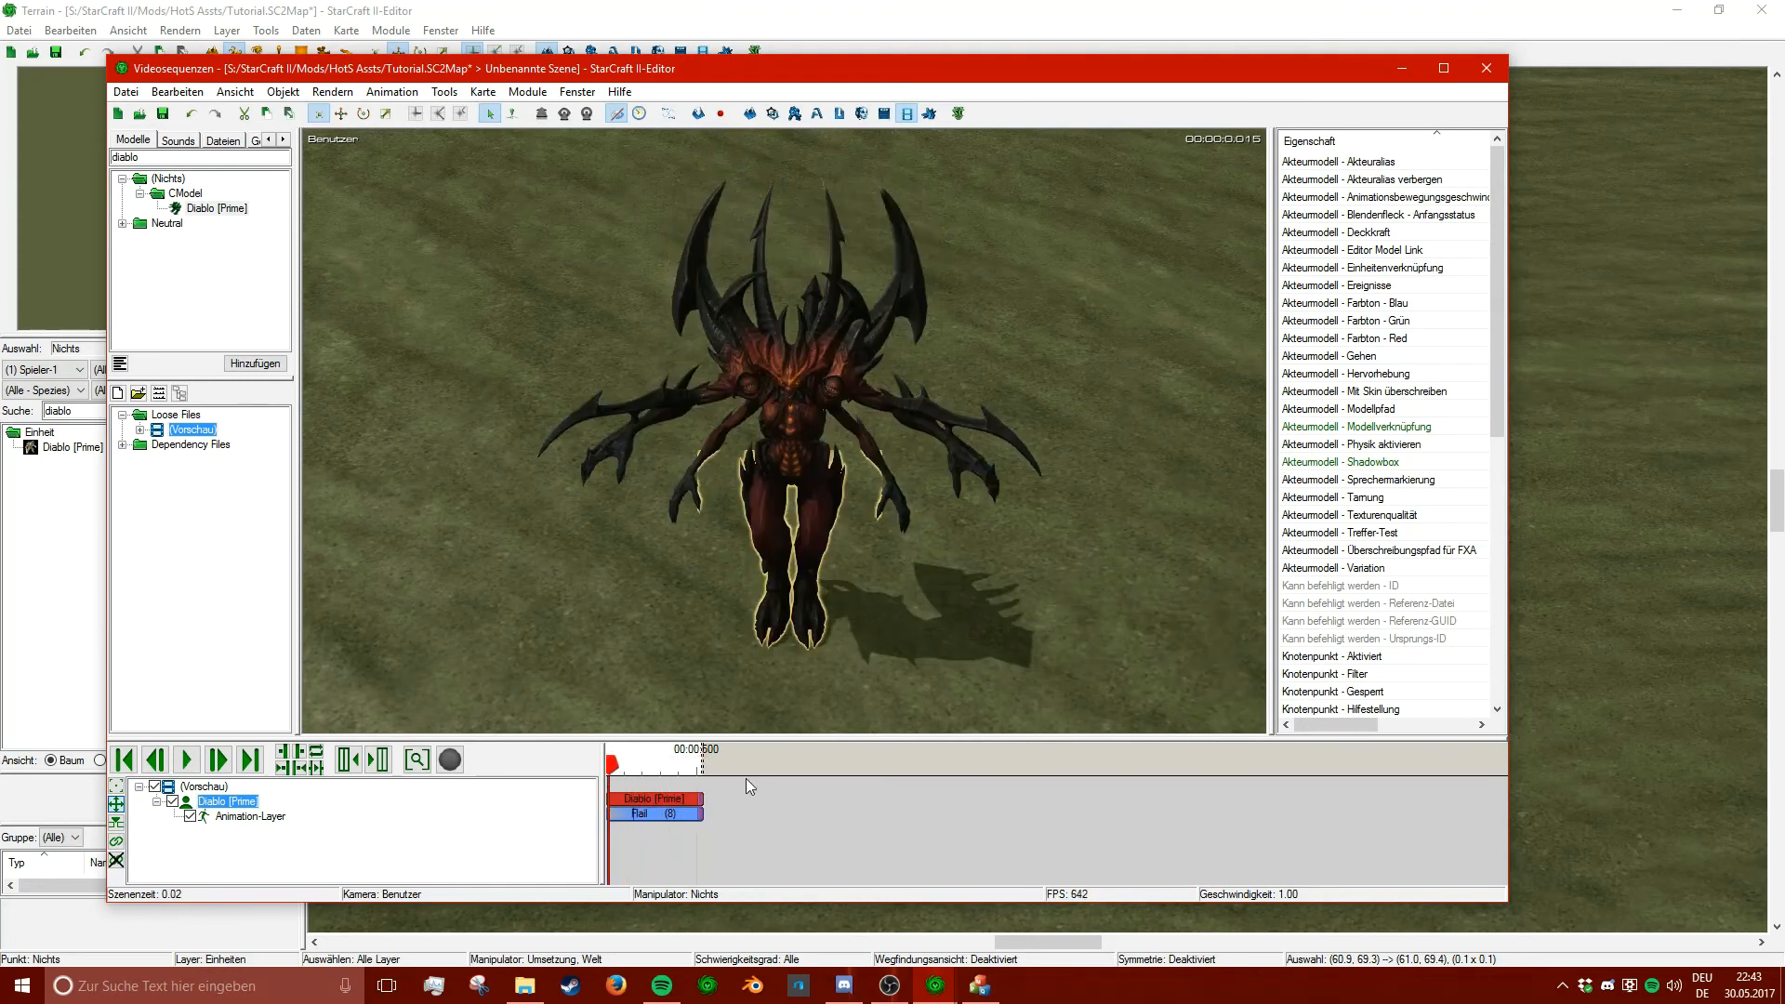
- Play the Diablo [Prime] Flail animation in the preview scene, inspect the model's movement up close, and pause playback
click(186, 760)
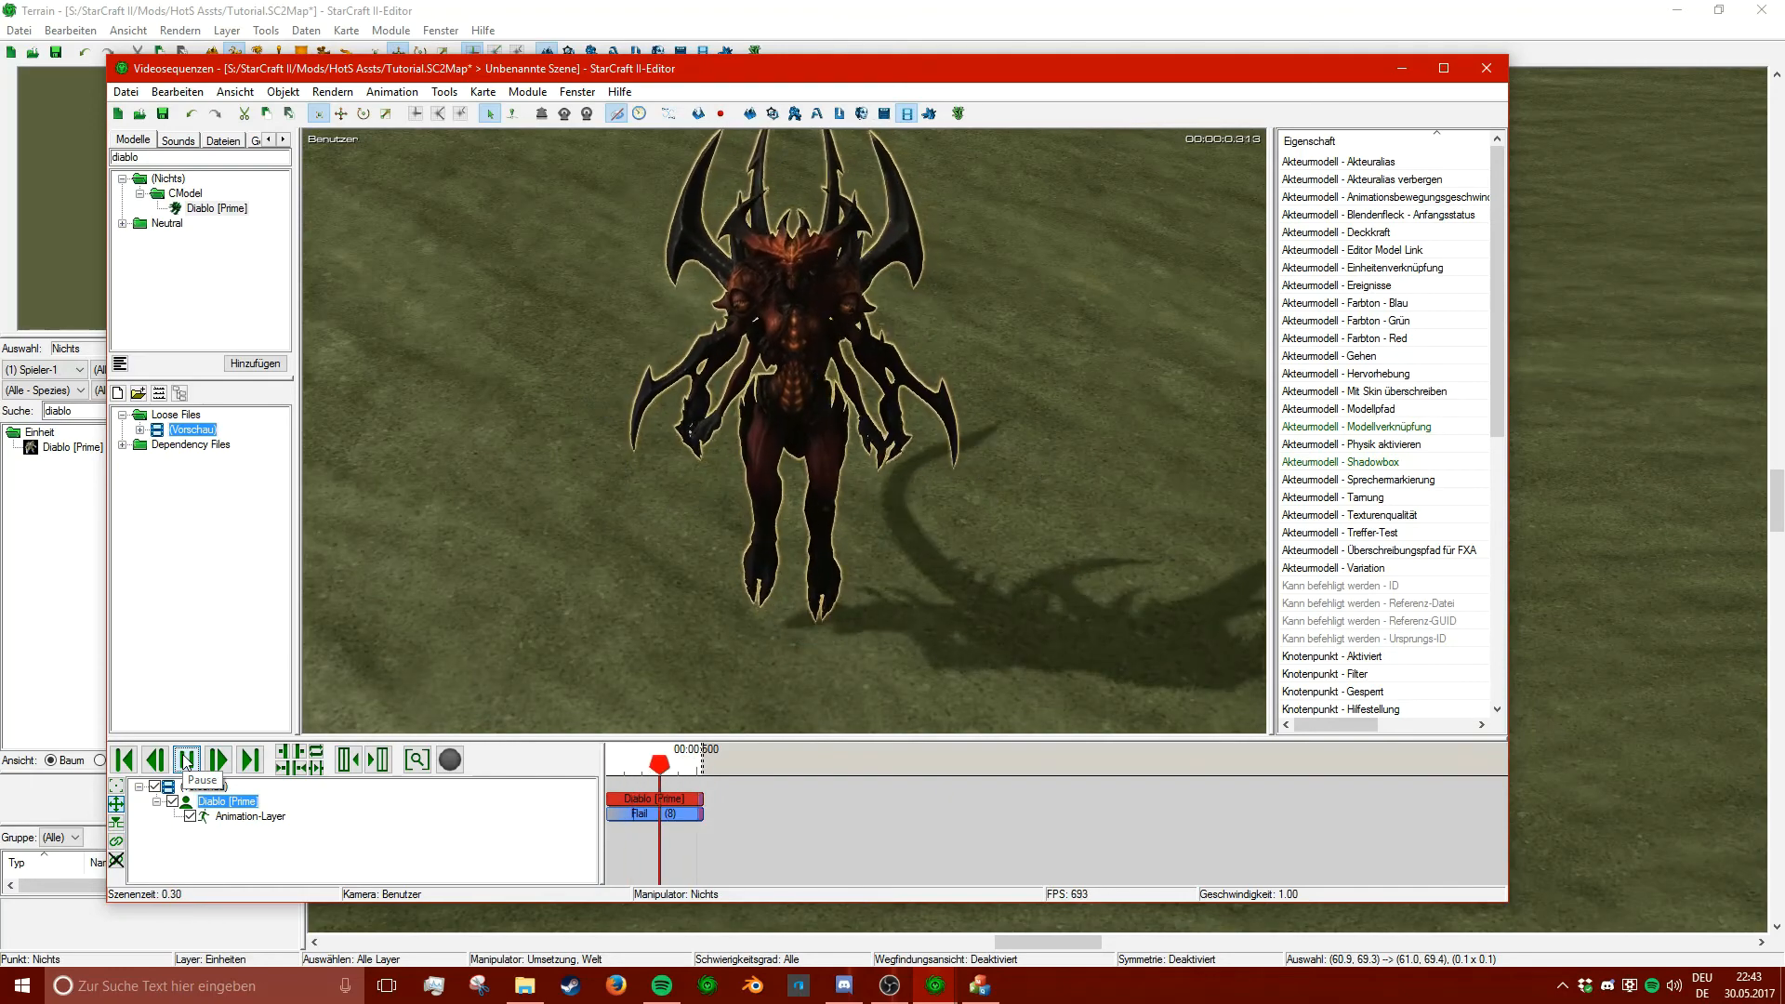
scroll(688, 461, up, 2)
mouse_move(714, 440)
alt+mouse_down()
mouse_move(586, 445)
mouse_move(1001, 346)
mouse_move(642, 493)
mouse_move(703, 453)
alt+mouse_up()
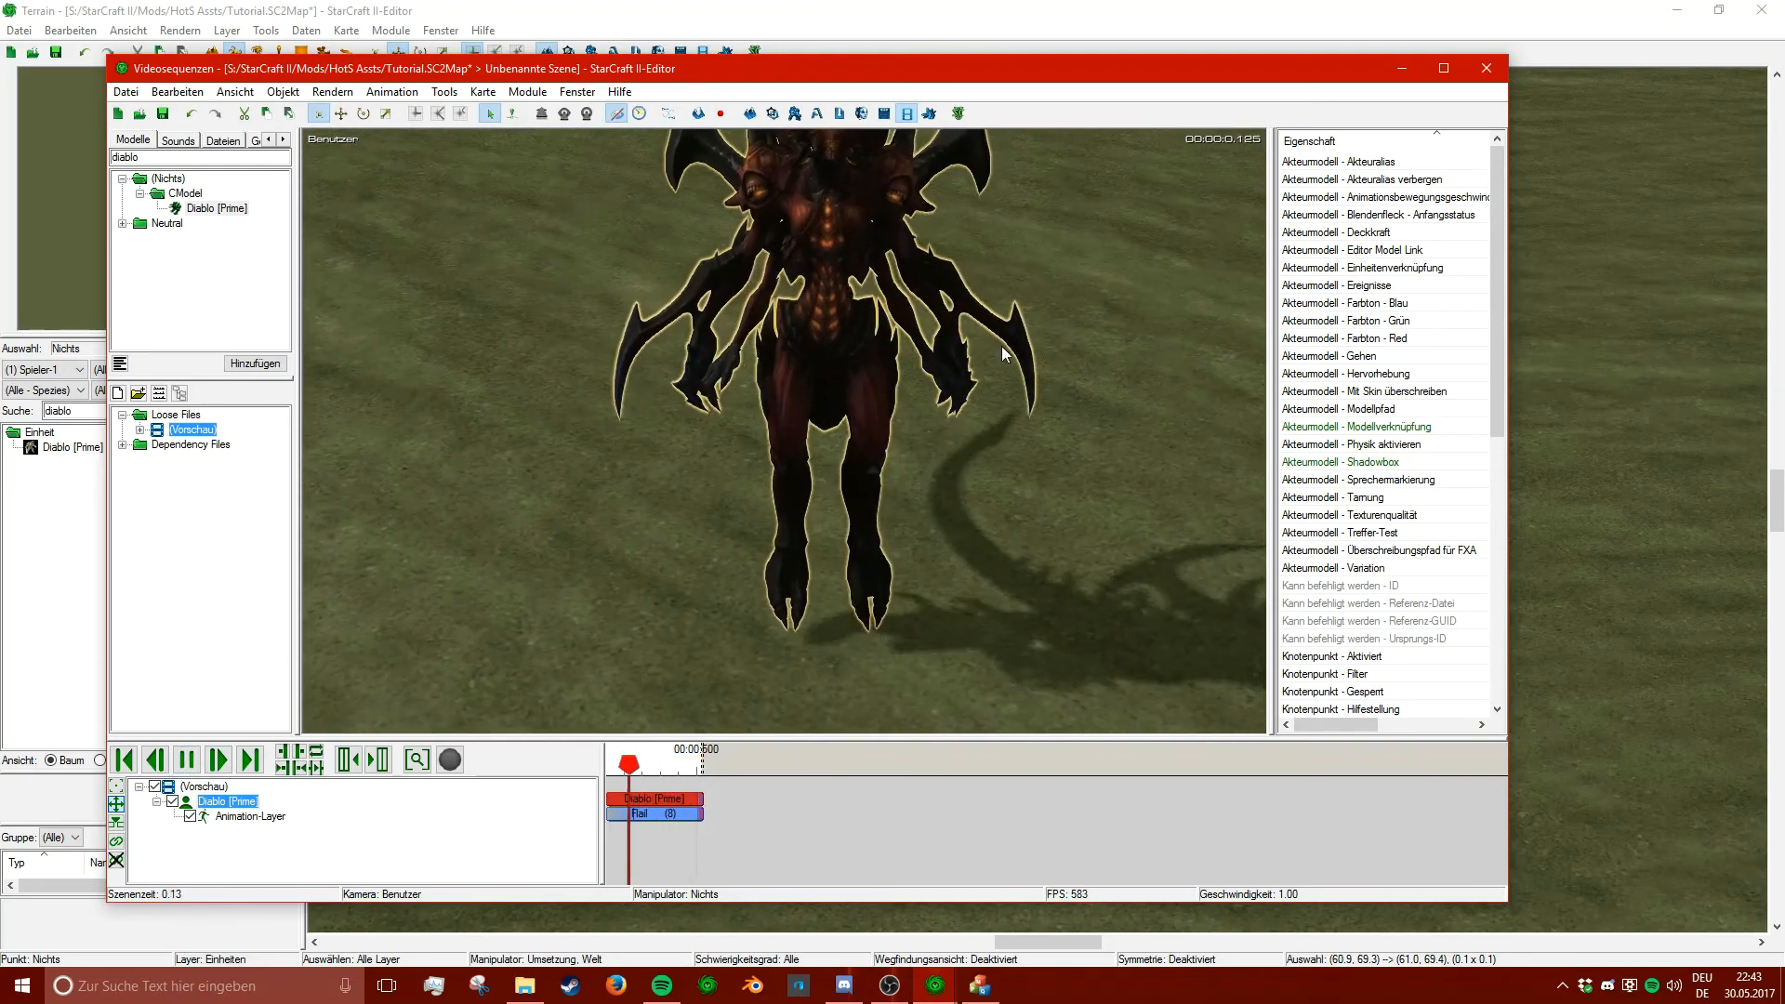
key(space)
scroll(704, 453, down, 3)
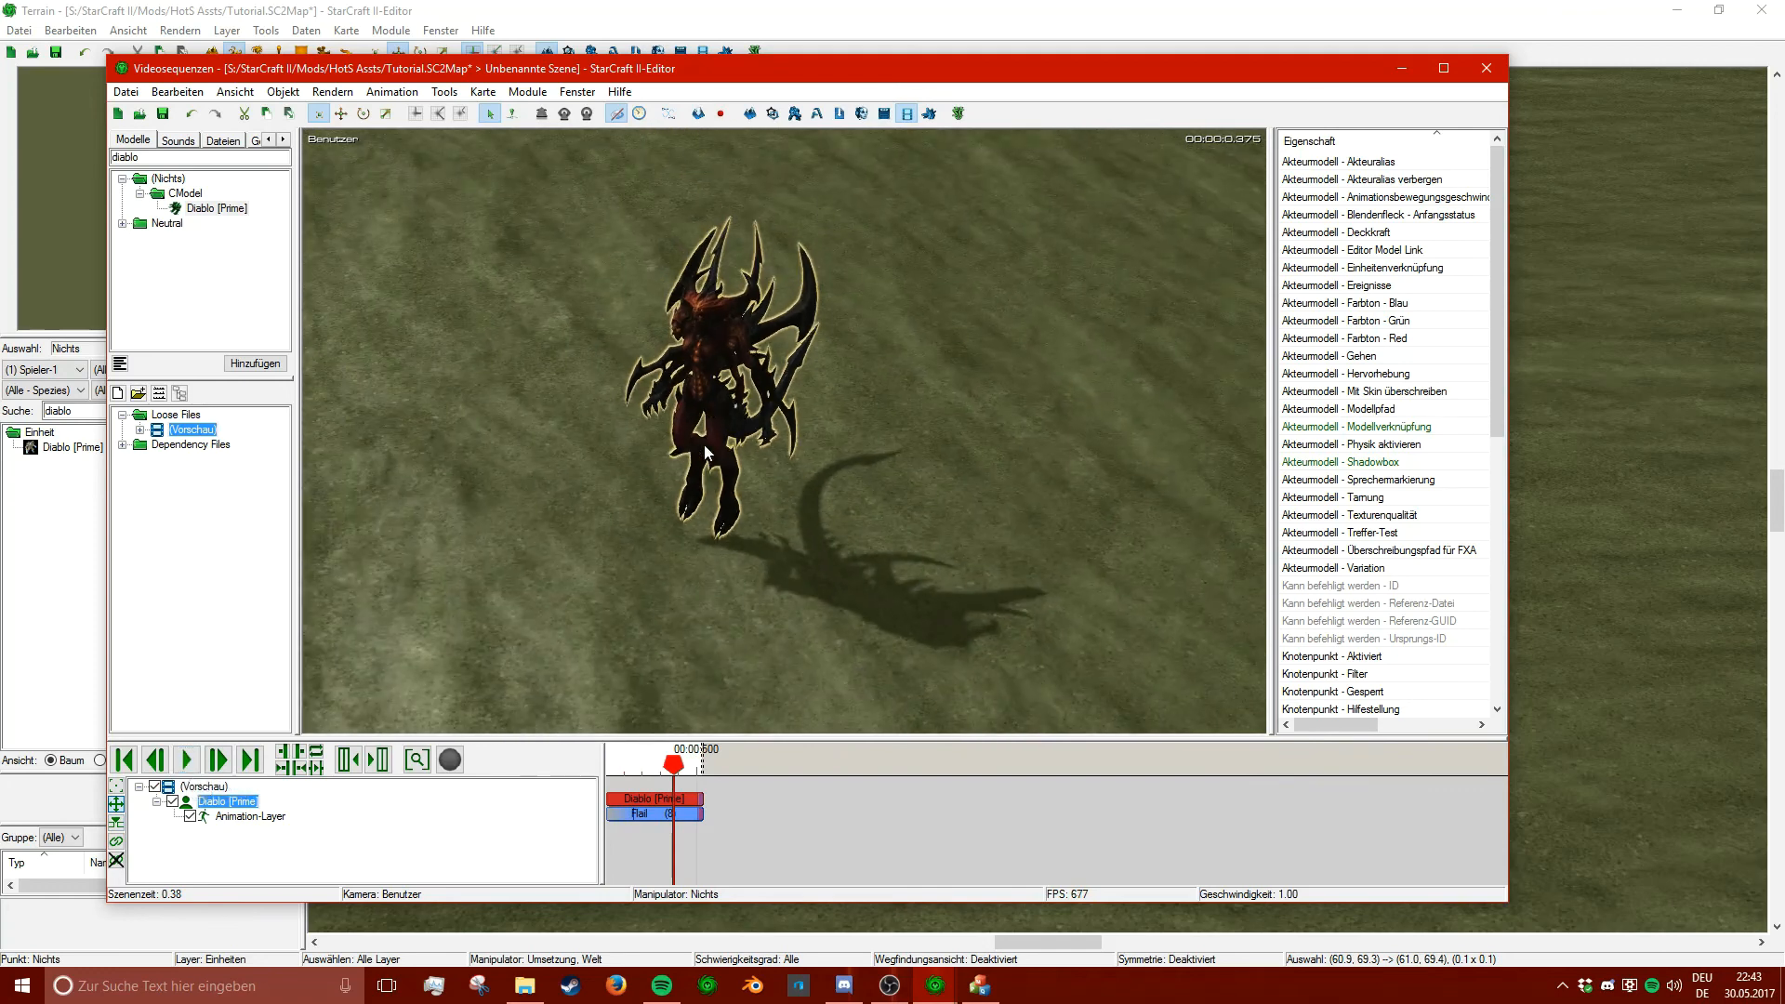
- Change the Diablo [Prime] animation block to Stand Dance, play it, inspect the movement up close, and pause playback
right_click(637, 818)
mouse_move(706, 830)
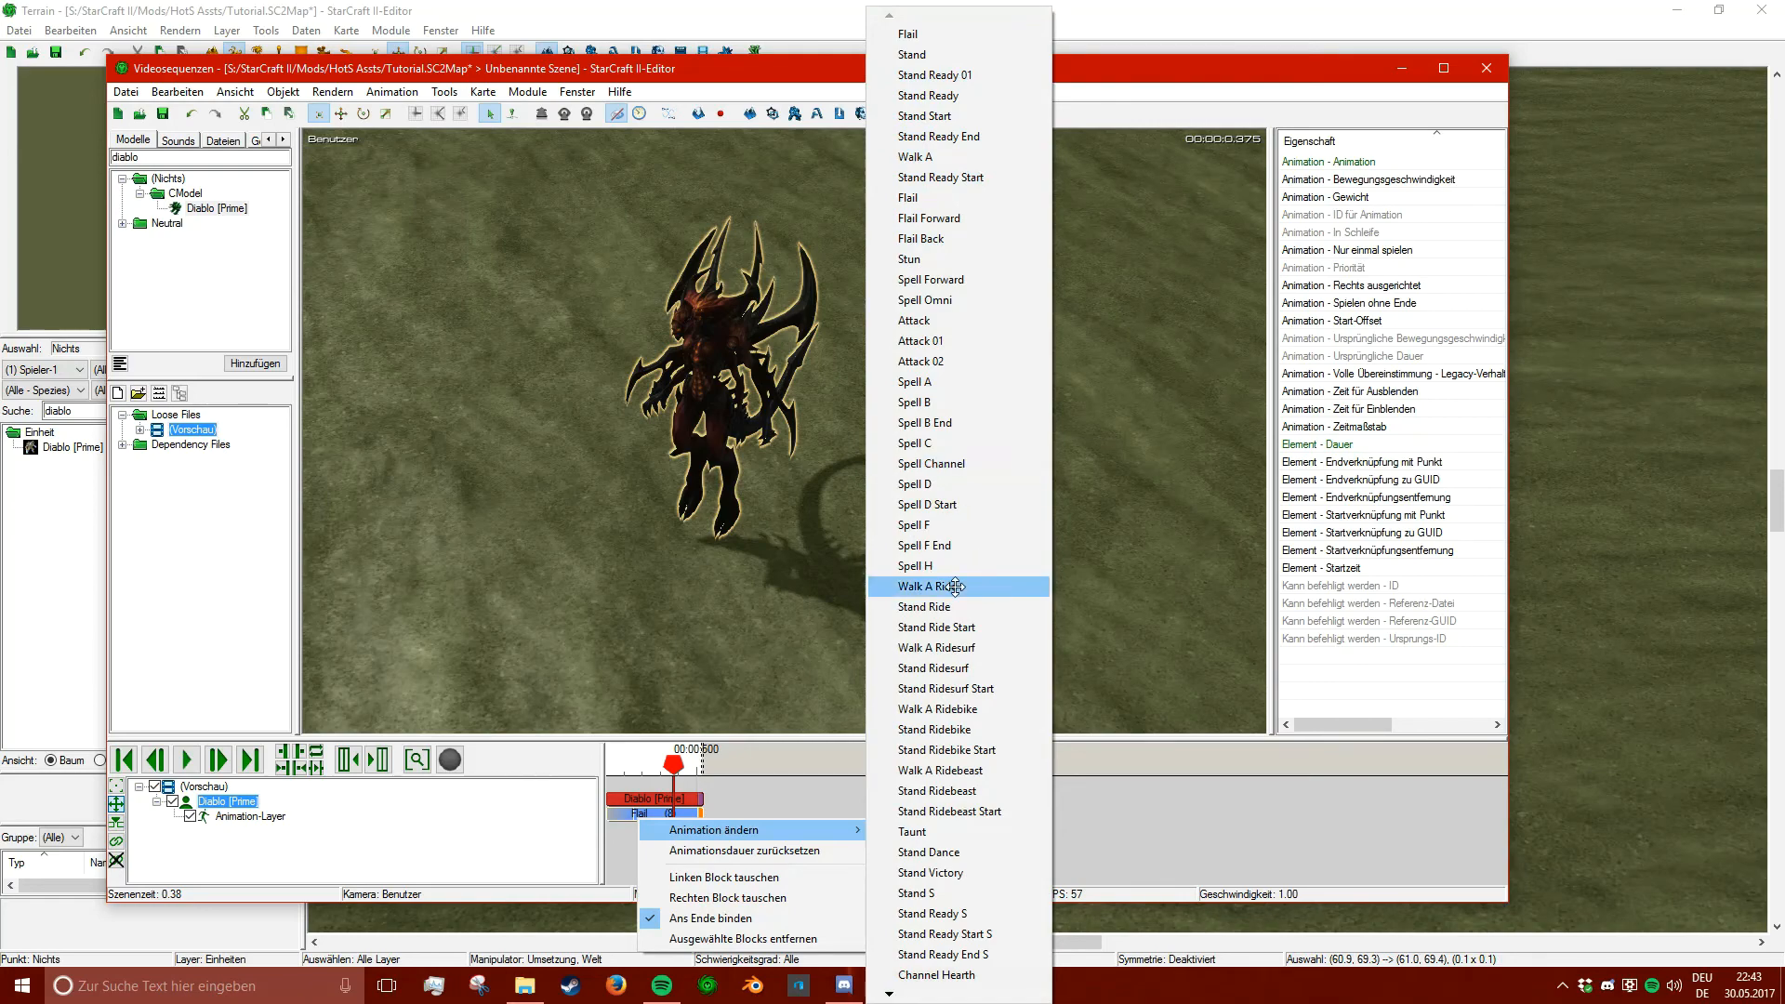
click(934, 852)
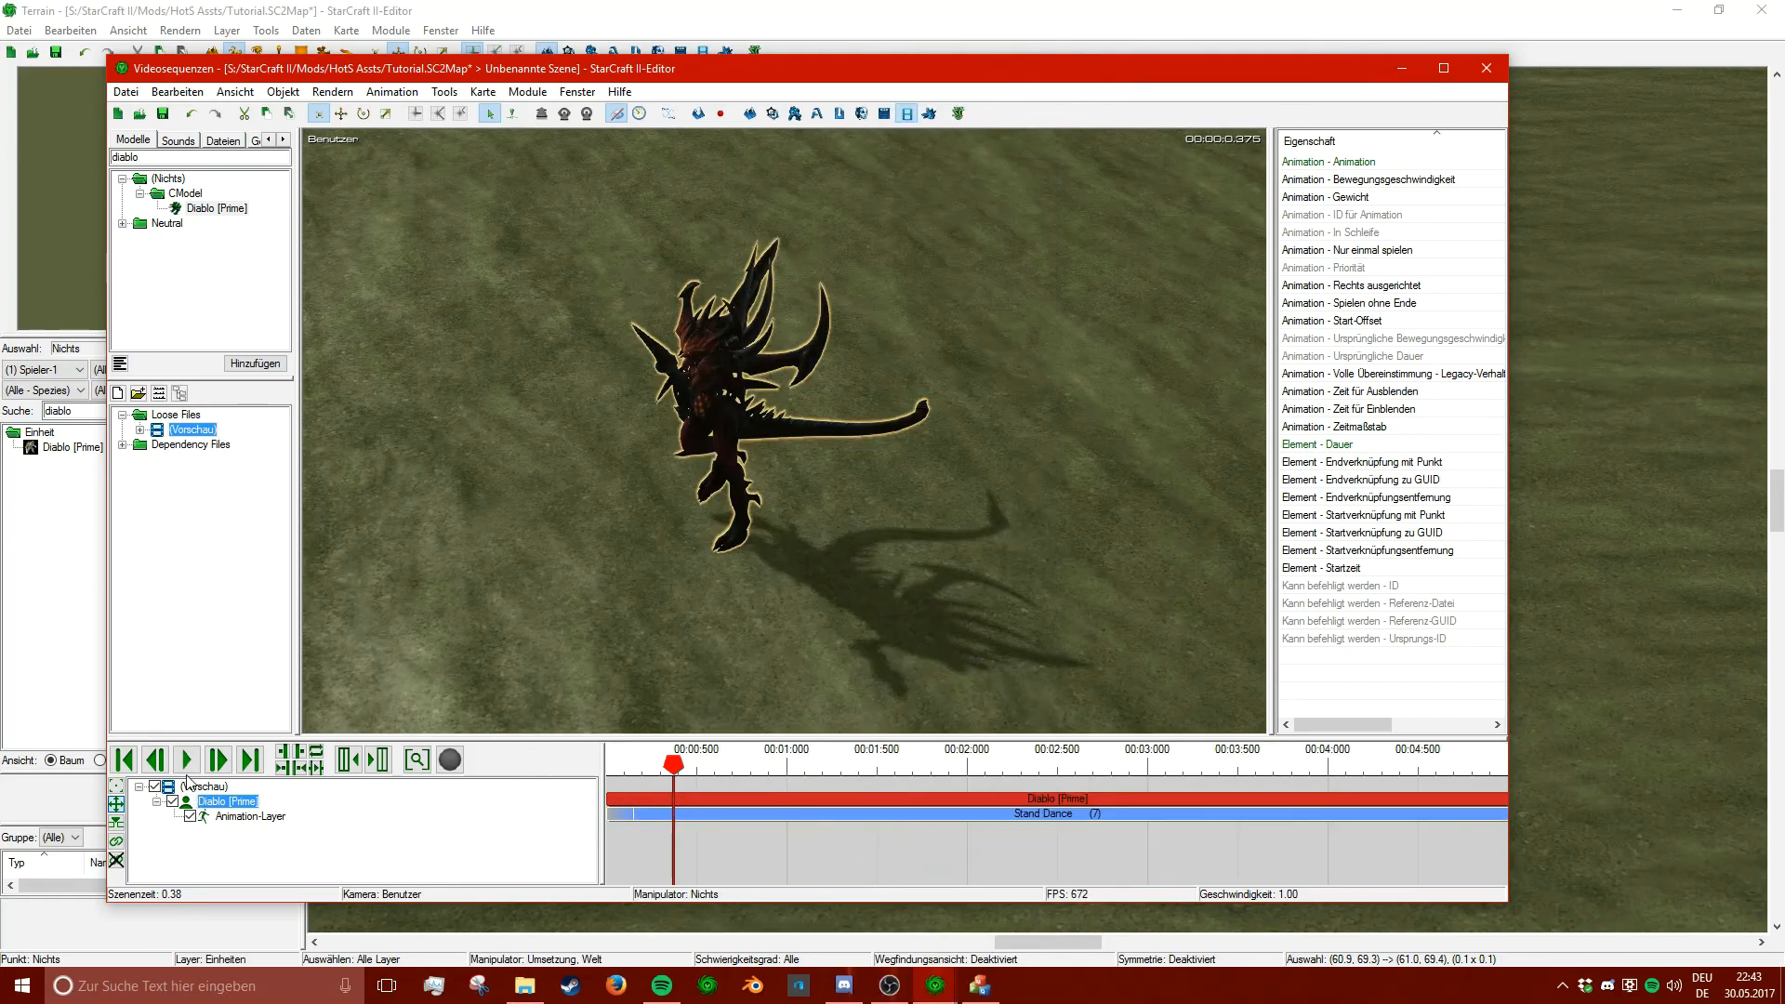
click(186, 760)
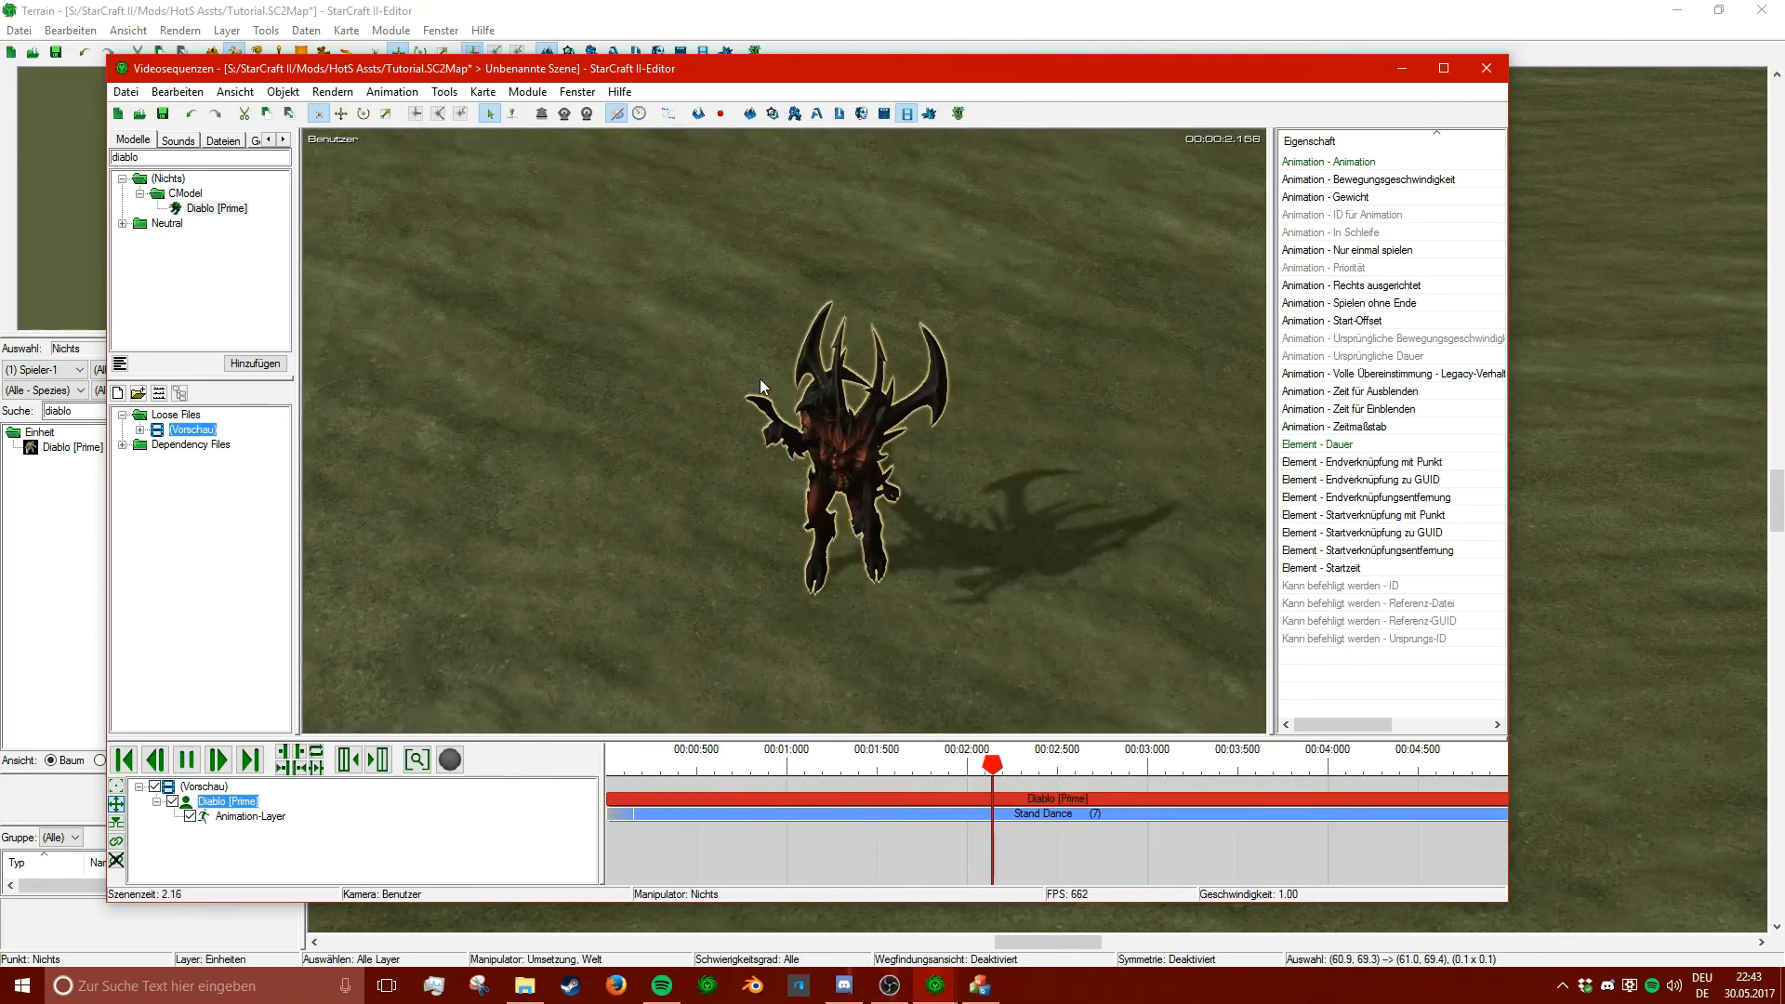
scroll(767, 405, up, 3)
ctrl+right_drag(767, 405, 928, 340)
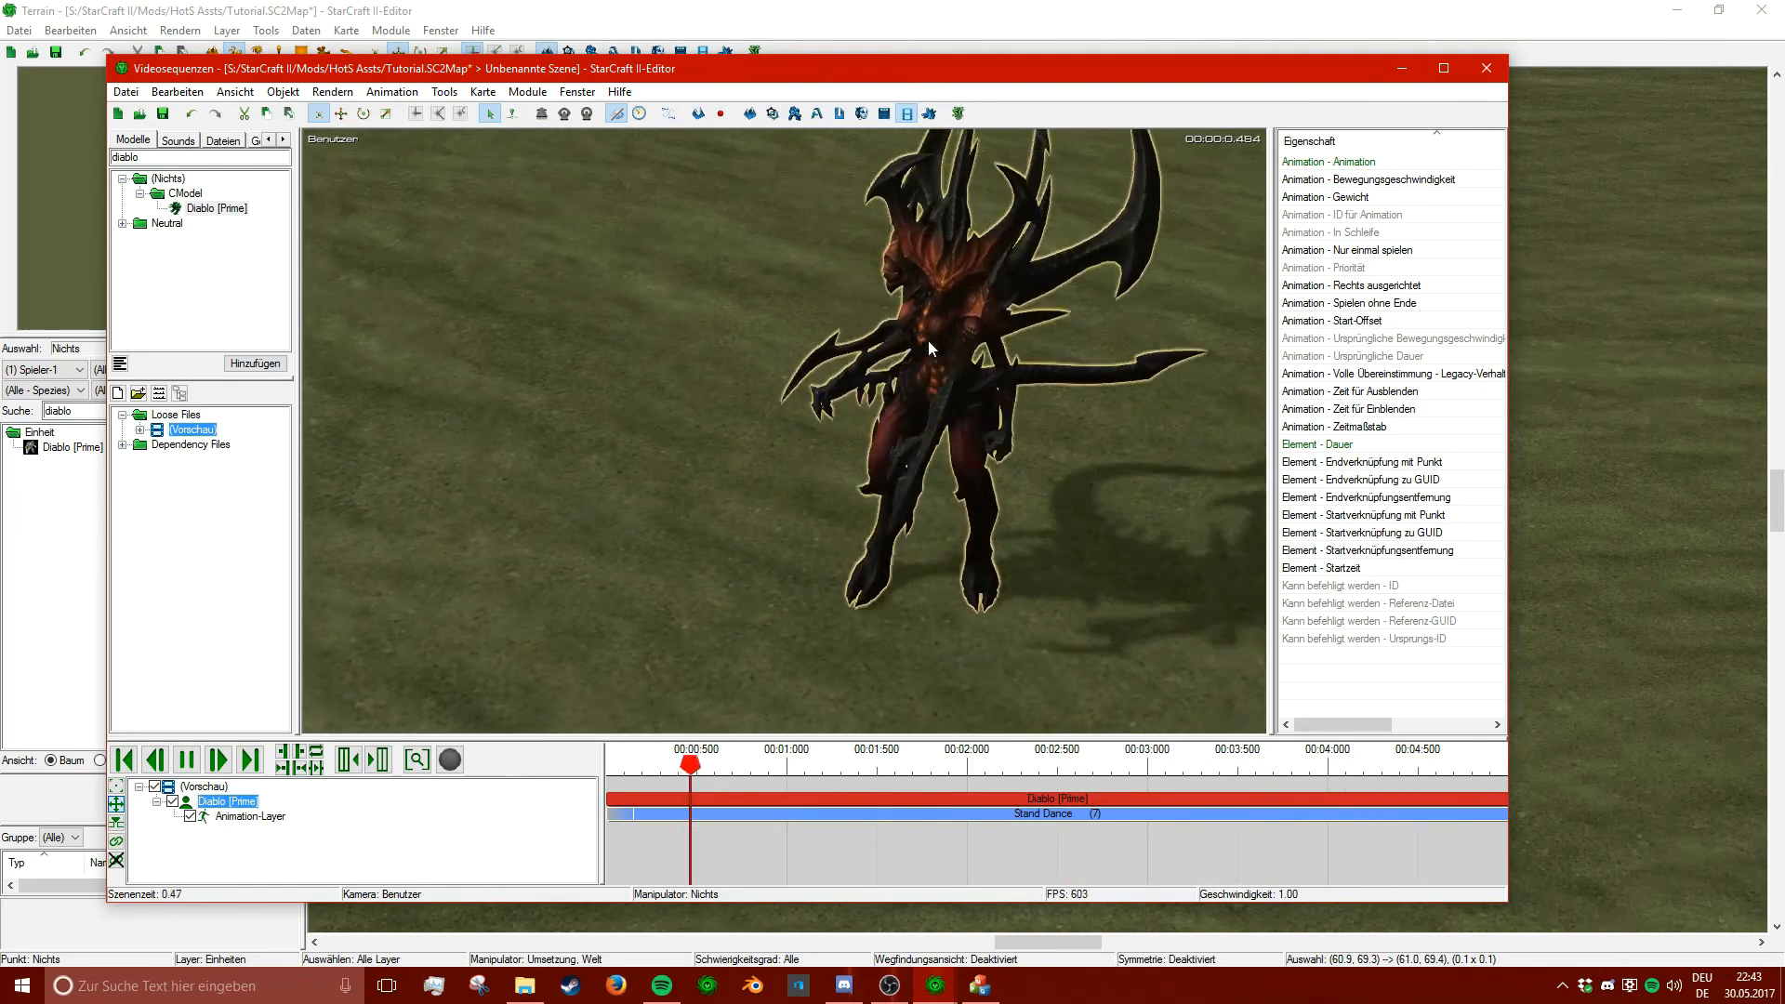
click(186, 760)
- Change the Diablo [Prime] animation block to Spell Channel, play it in the preview, and pause playback
right_click(818, 814)
mouse_move(943, 825)
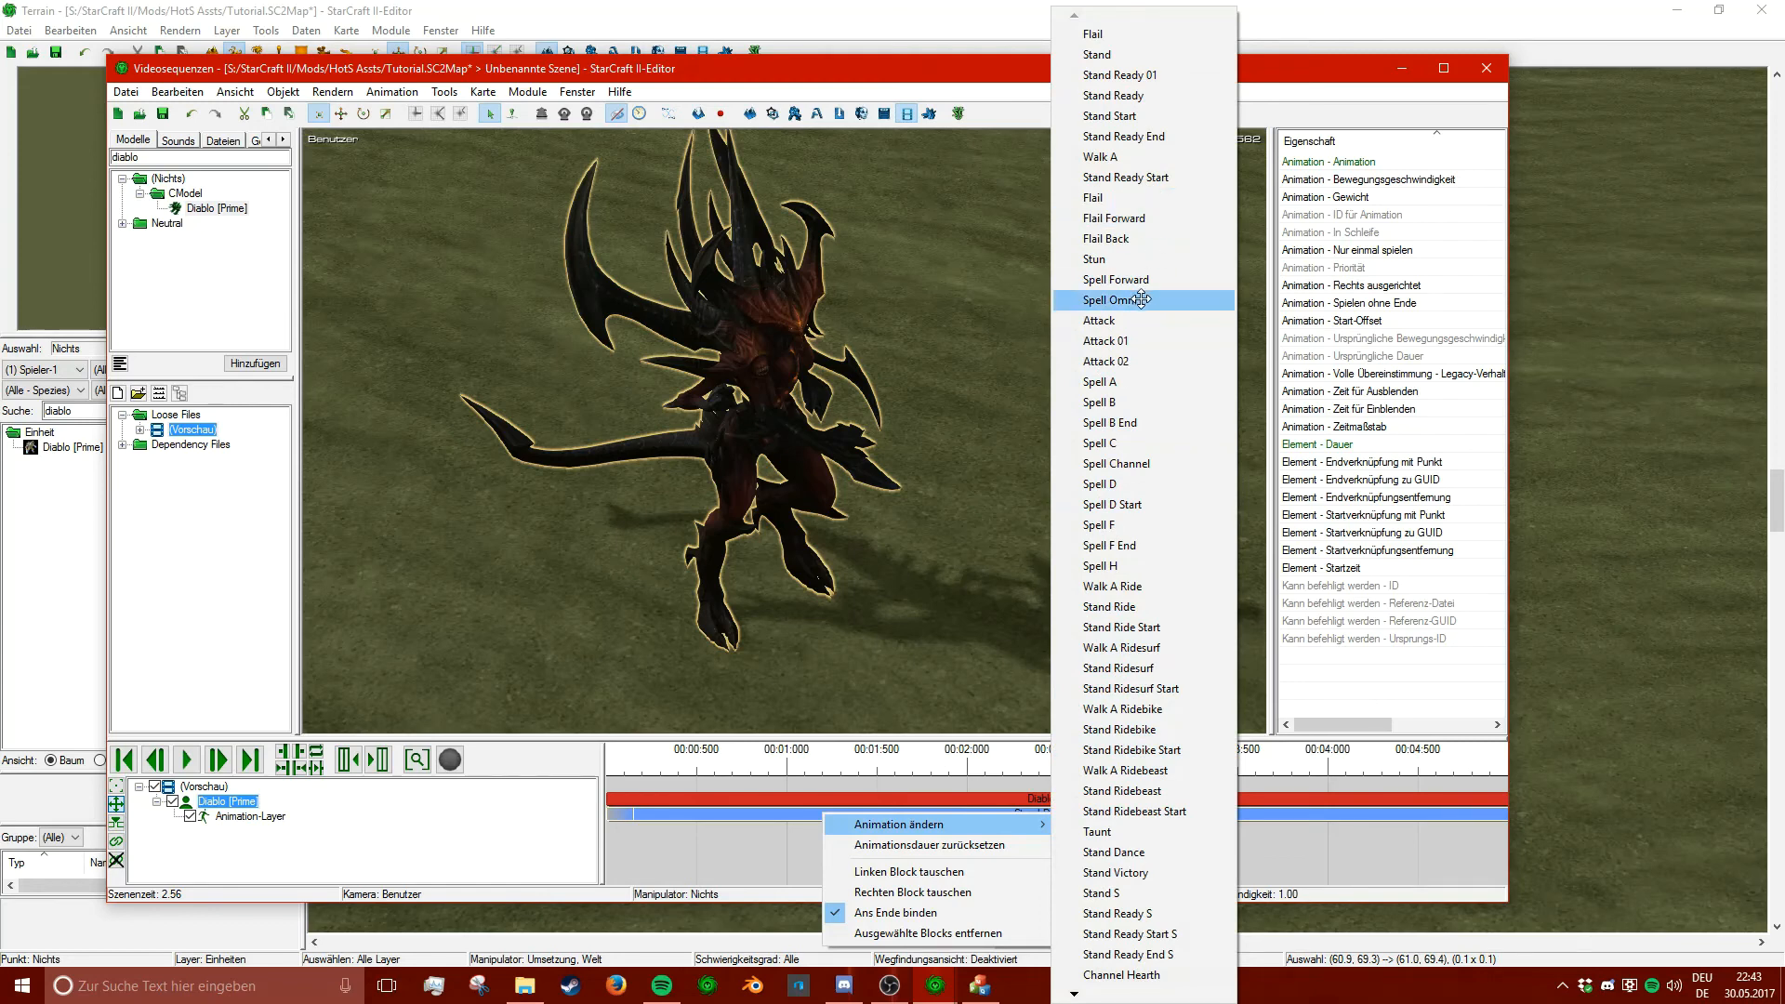
click(1146, 464)
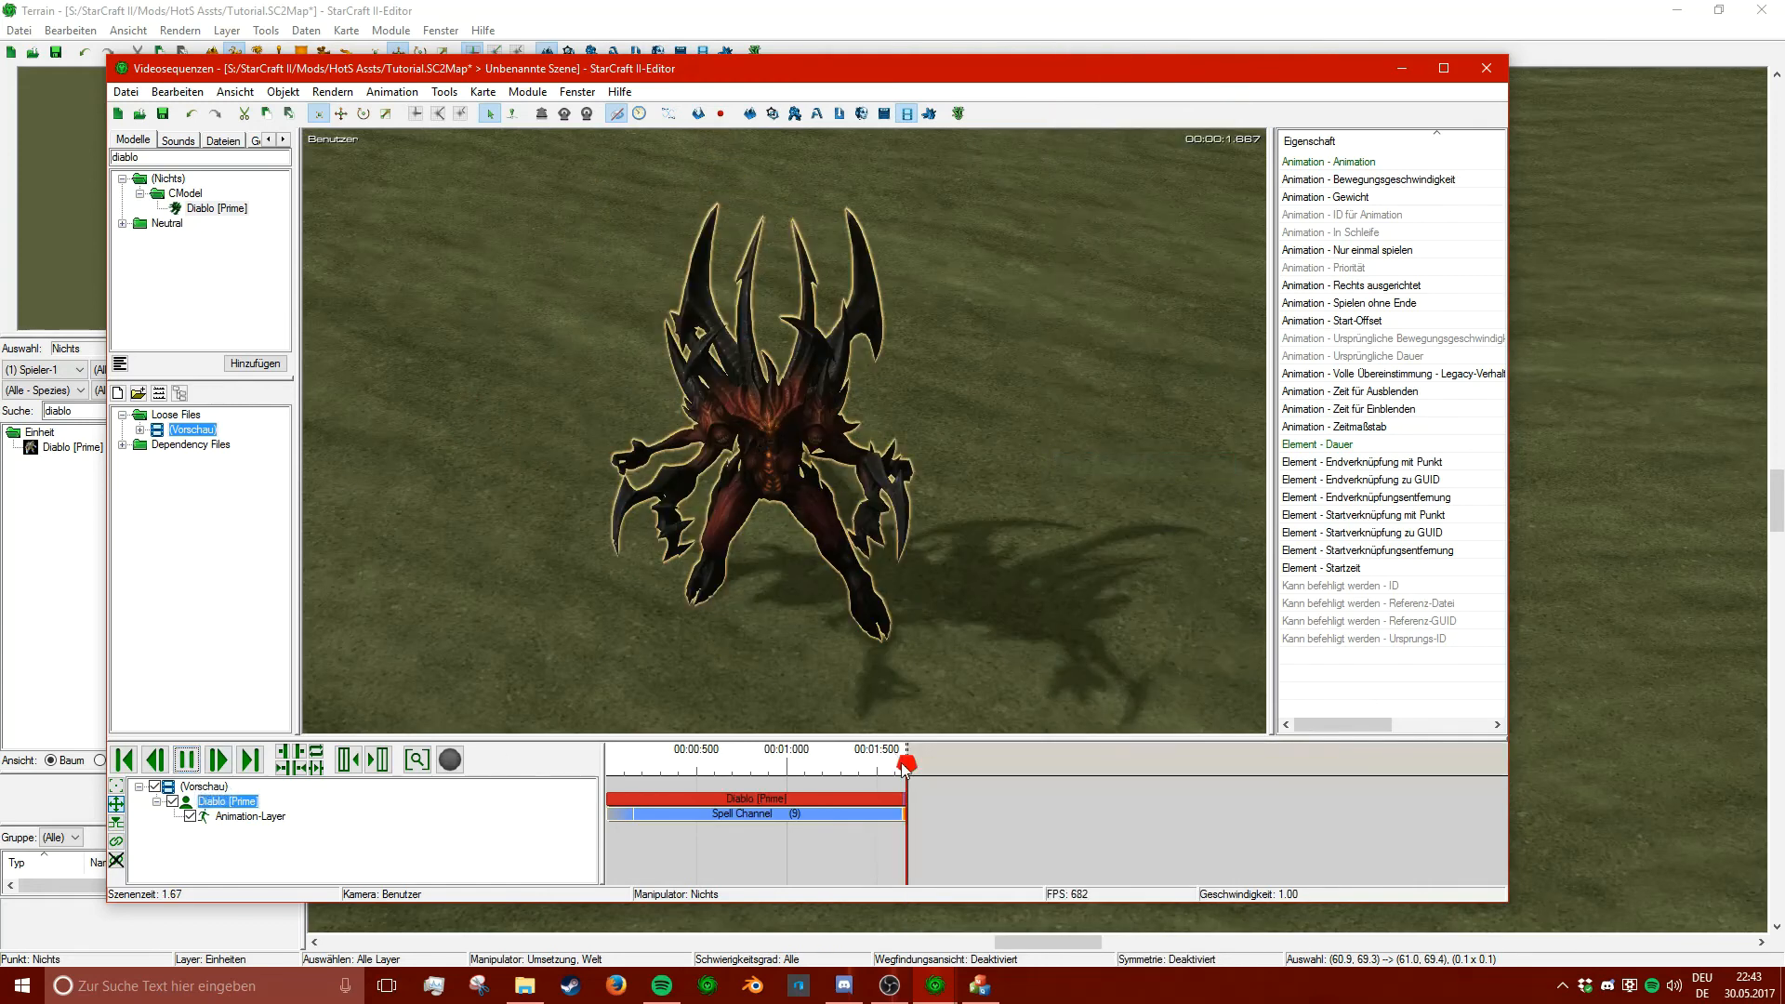
click(223, 762)
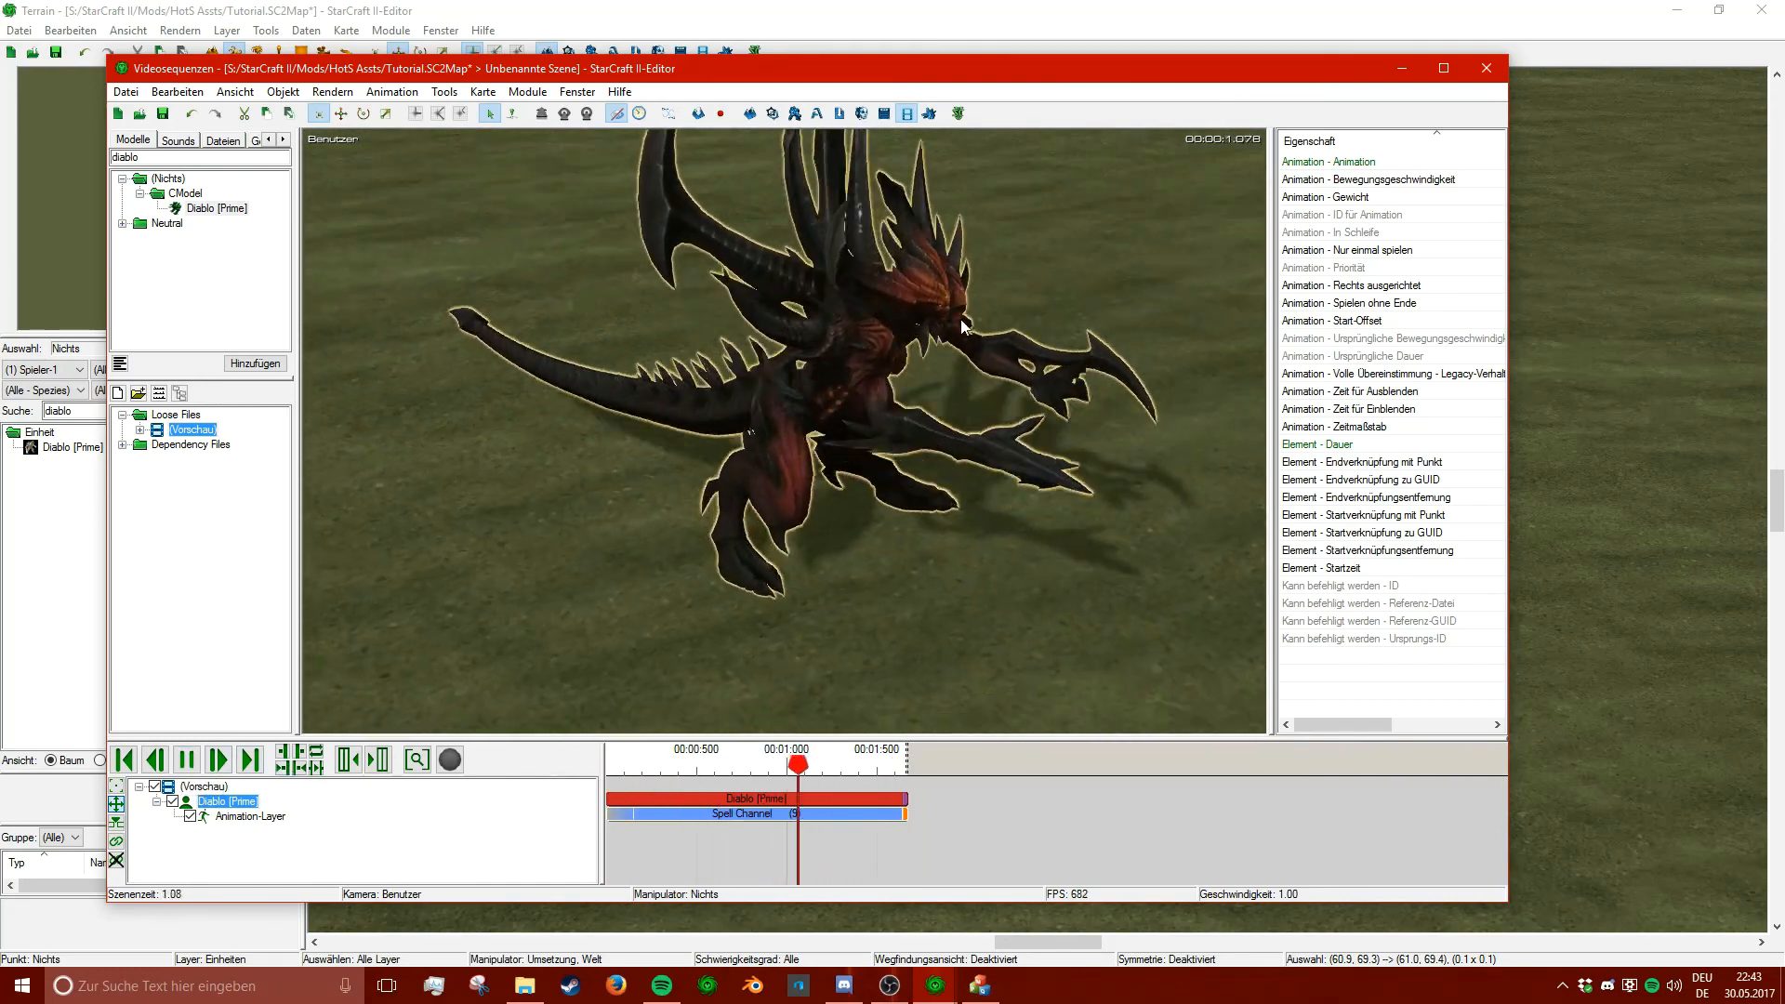
click(188, 760)
- Change the Diablo [Prime] animation block to Spell A, play it briefly, and return the playhead to the start
right_click(818, 813)
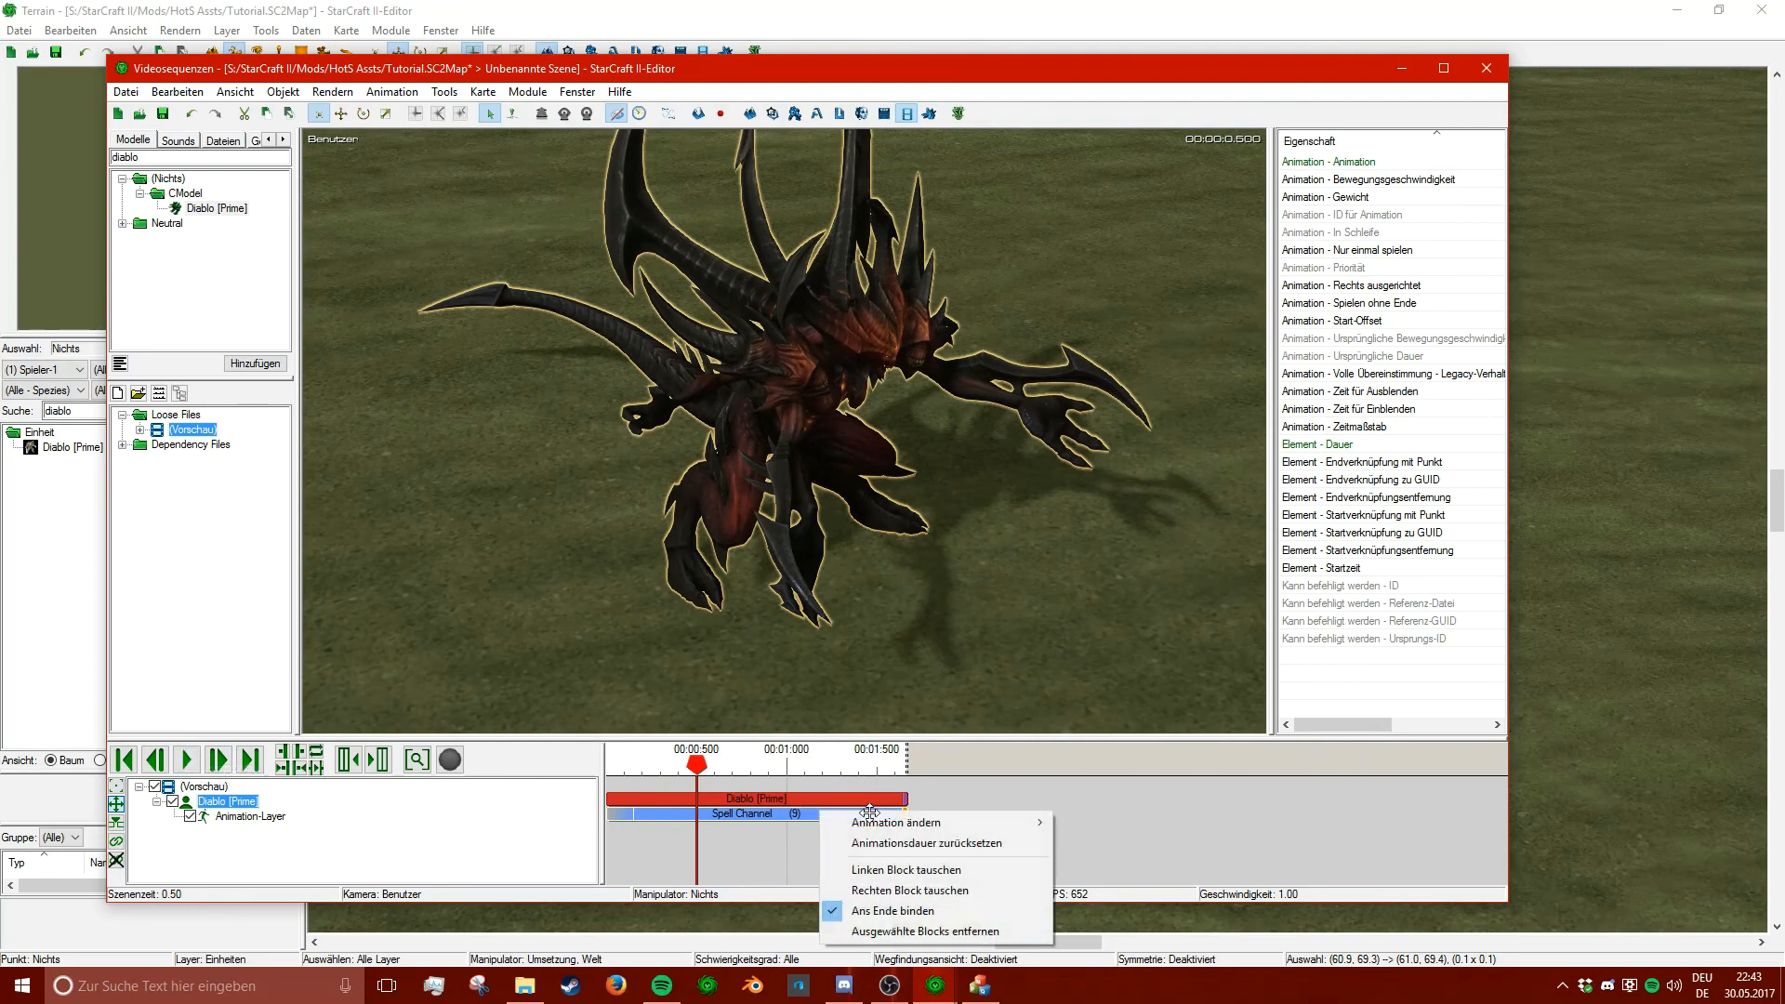
mouse_move(939, 822)
click(1097, 381)
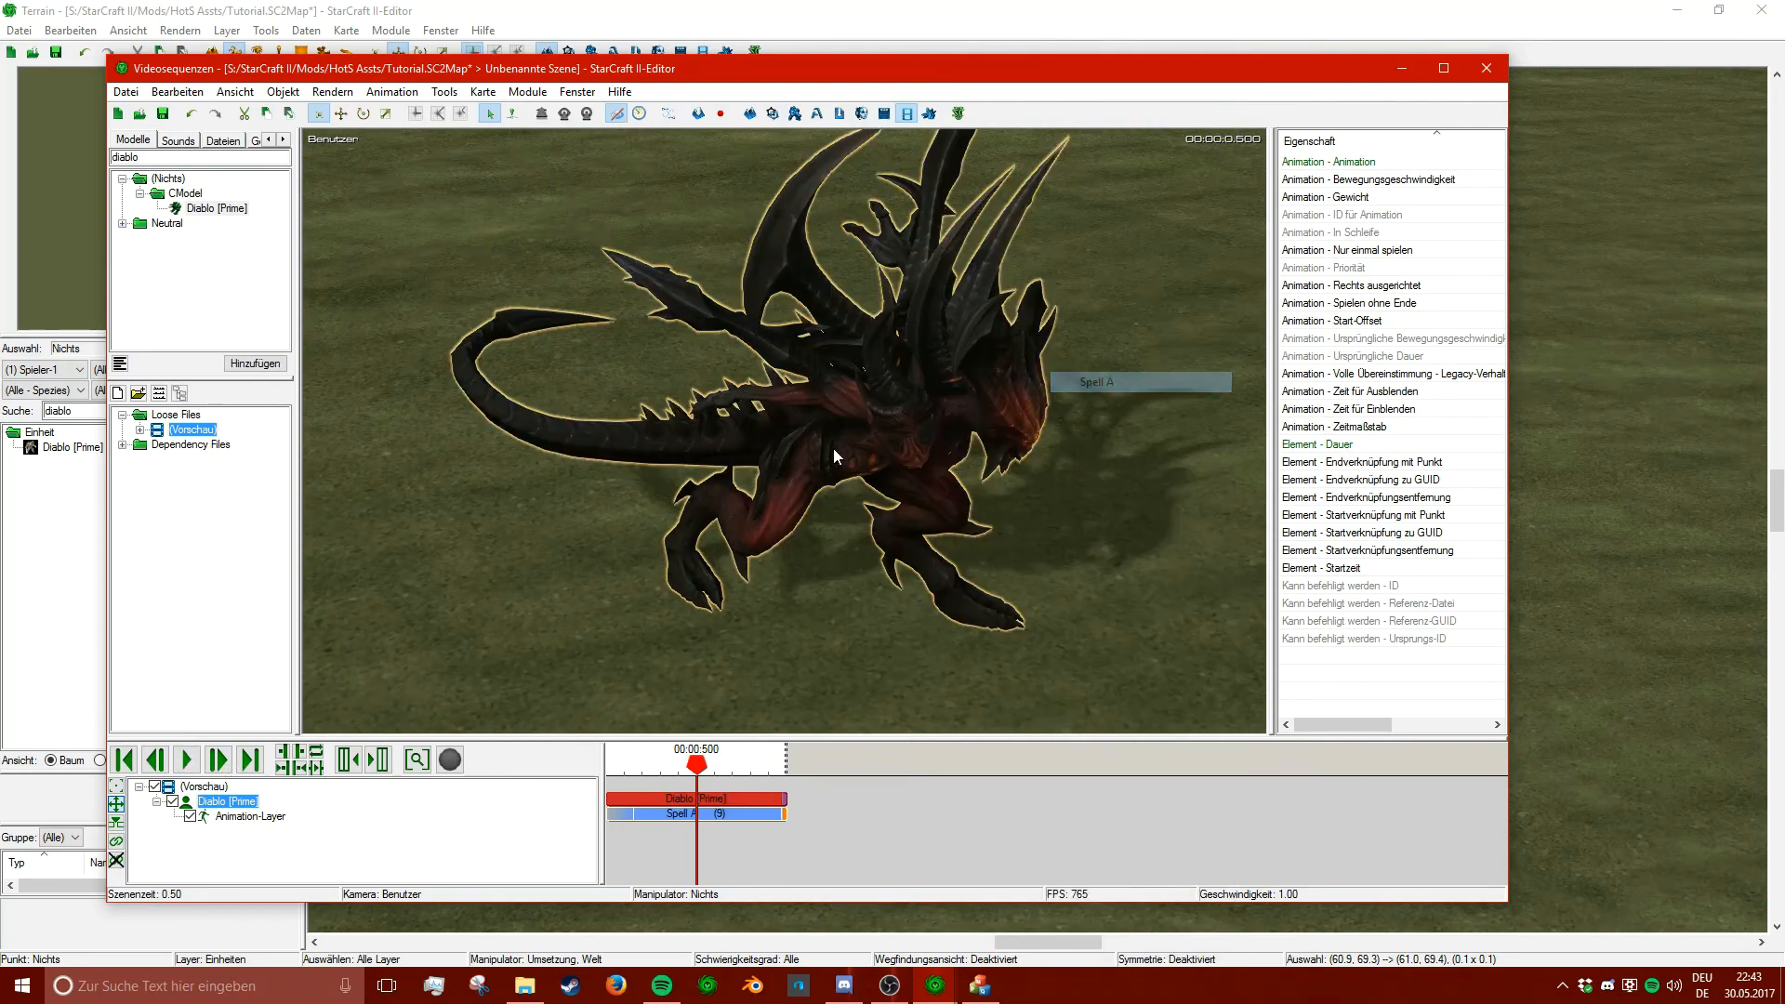
click(186, 759)
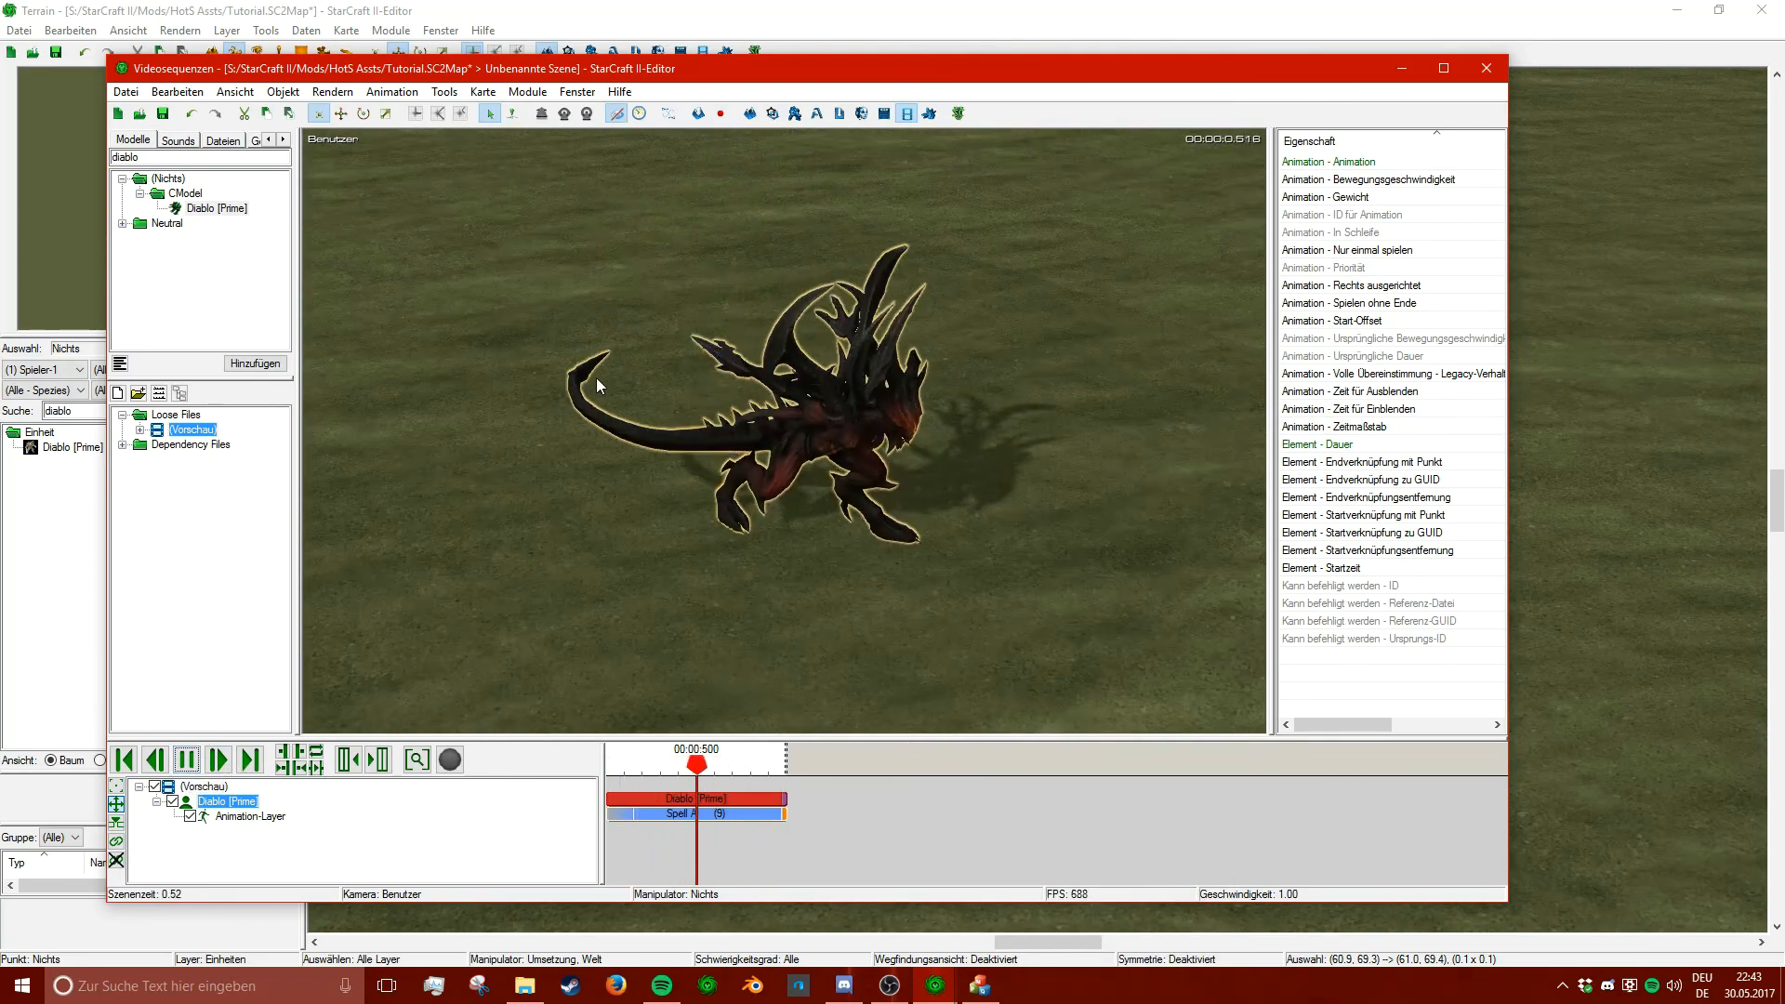
click(187, 760)
click(1036, 574)
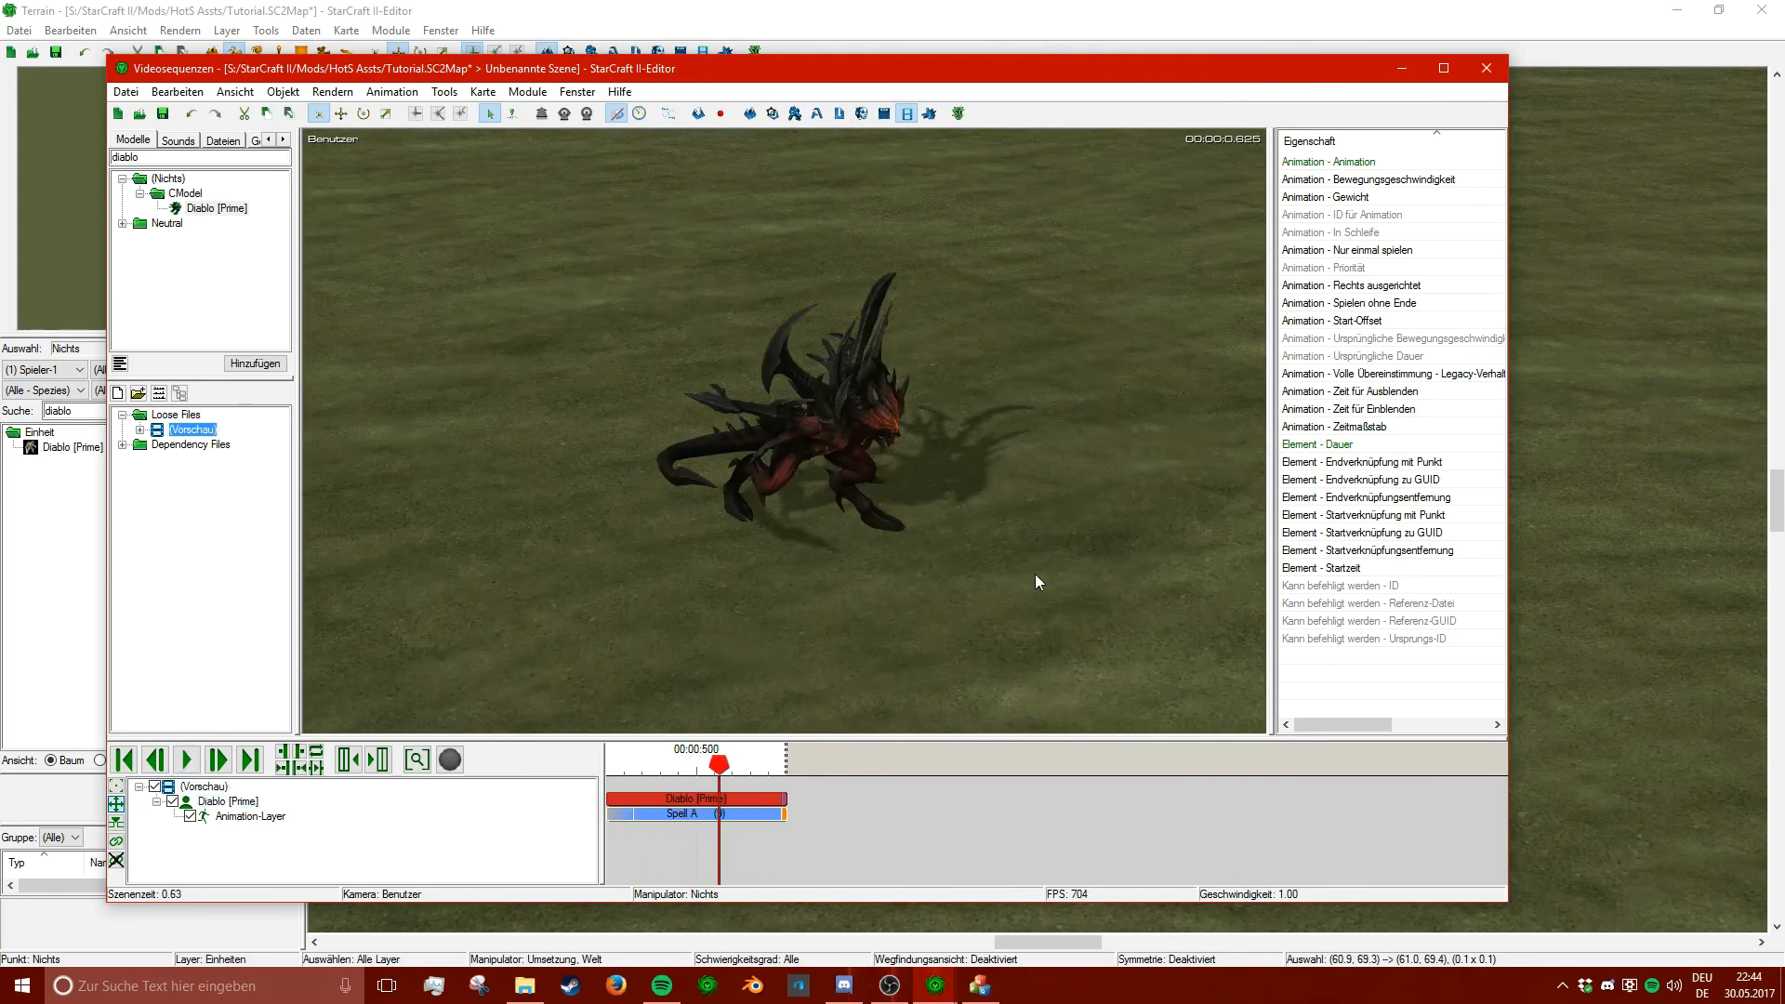
drag(714, 796, 594, 786)
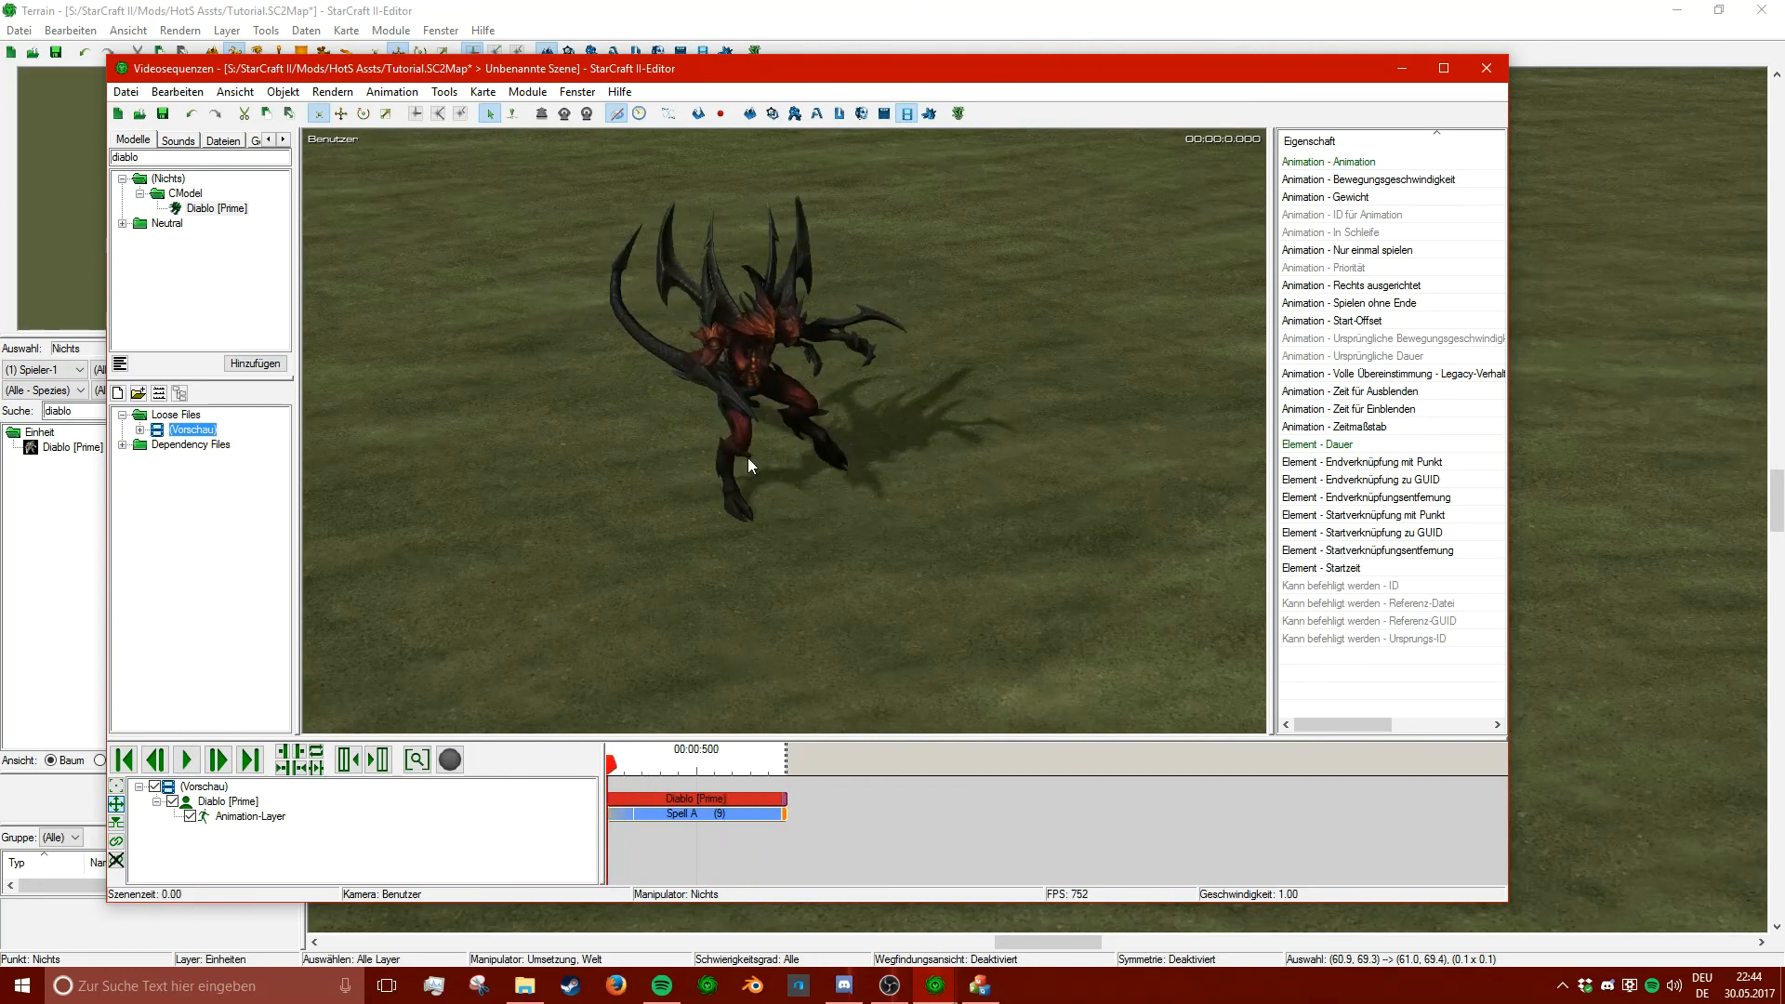
- Return to the maximized terrain editor and examine the idle animation of the placed Diablo [Prime] unit
double_click(890, 9)
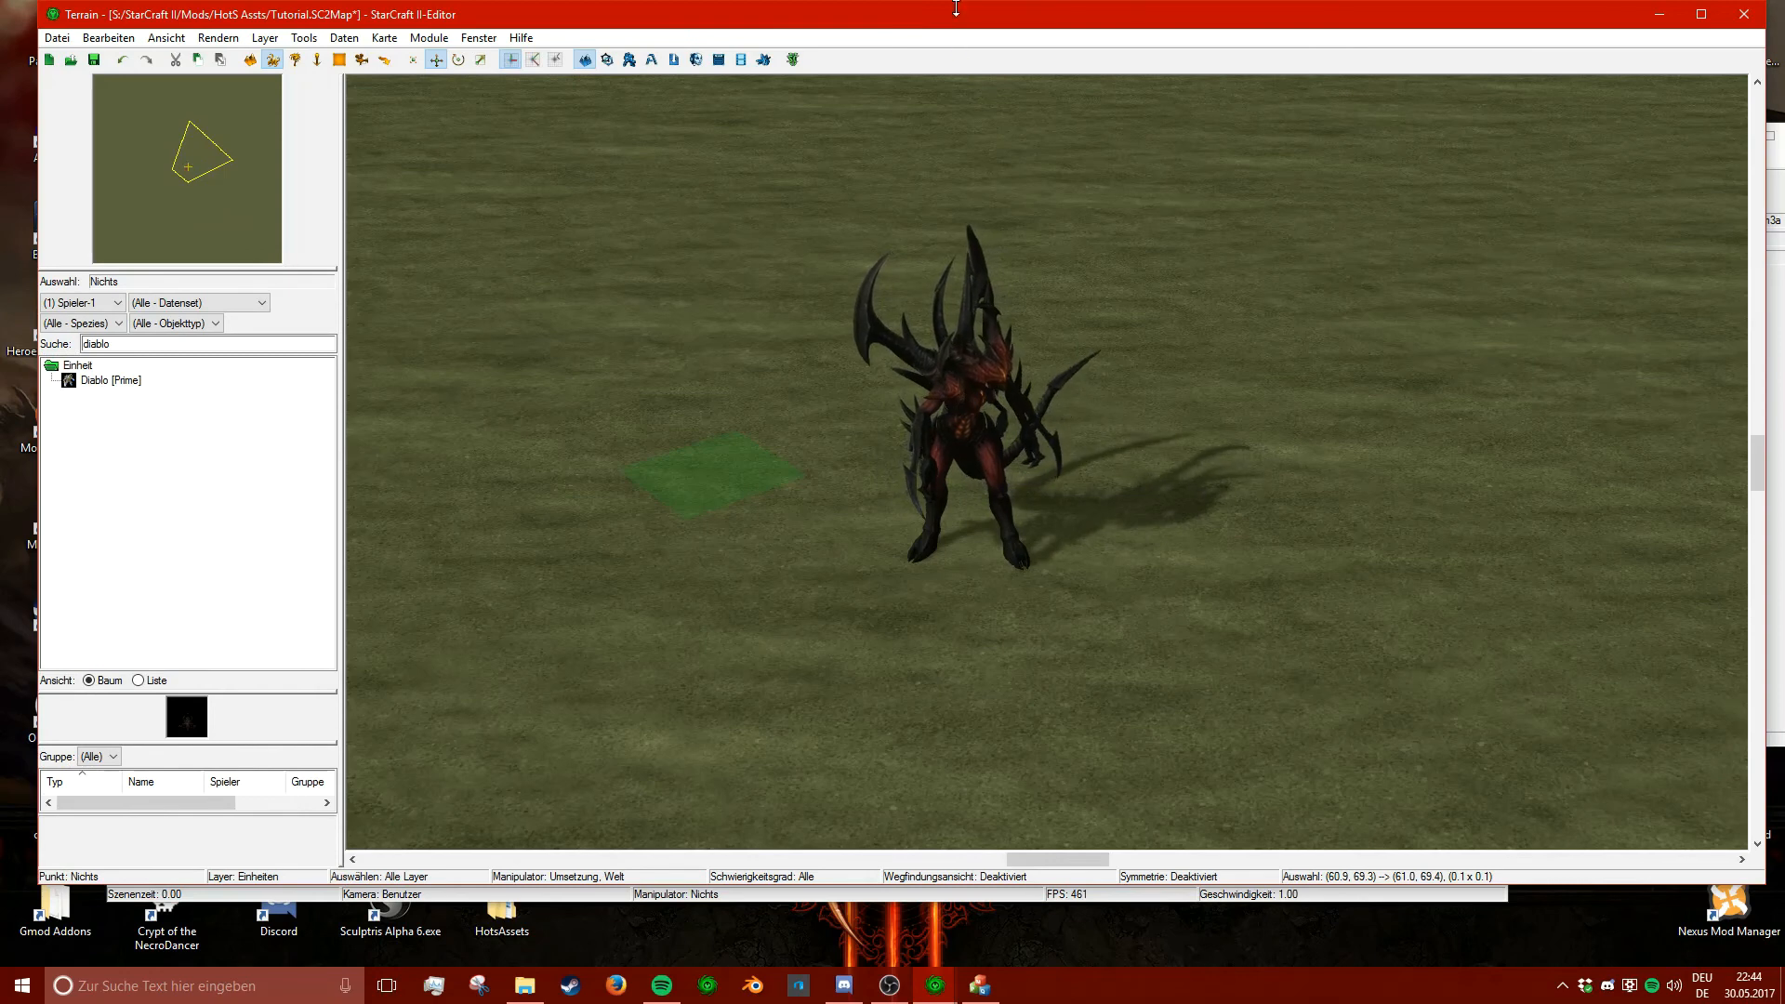
double_click(956, 10)
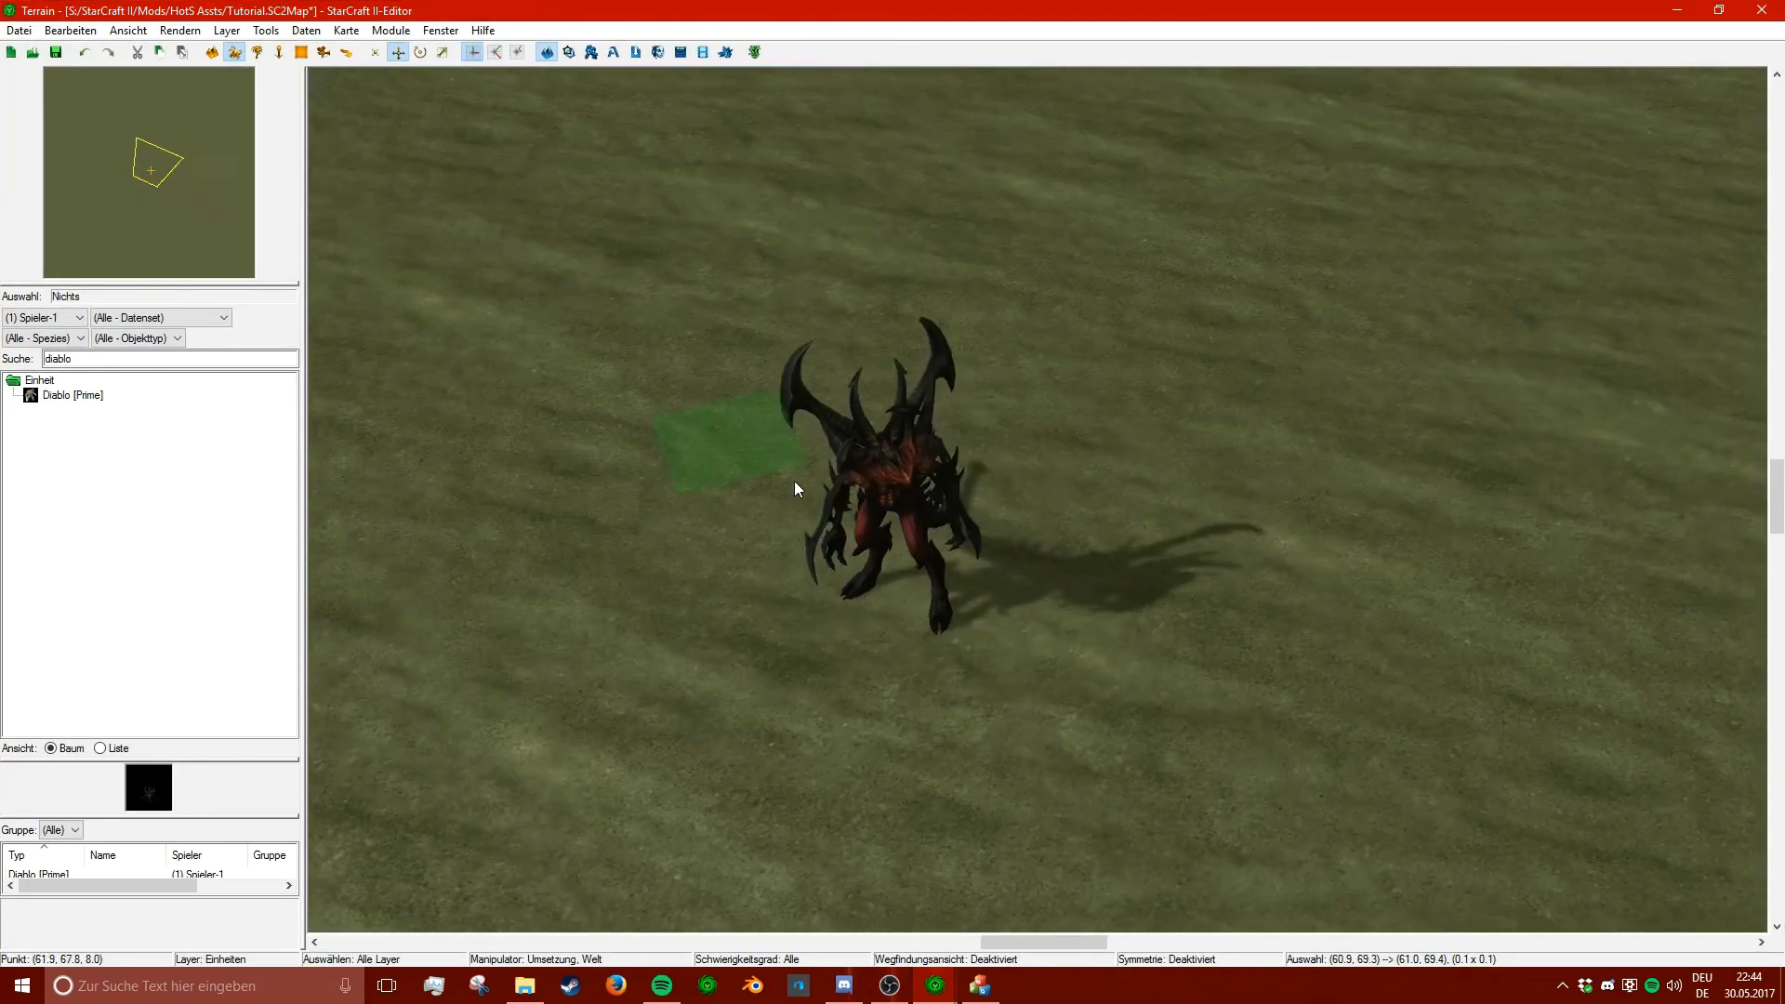
scroll(794, 482, down, 2)
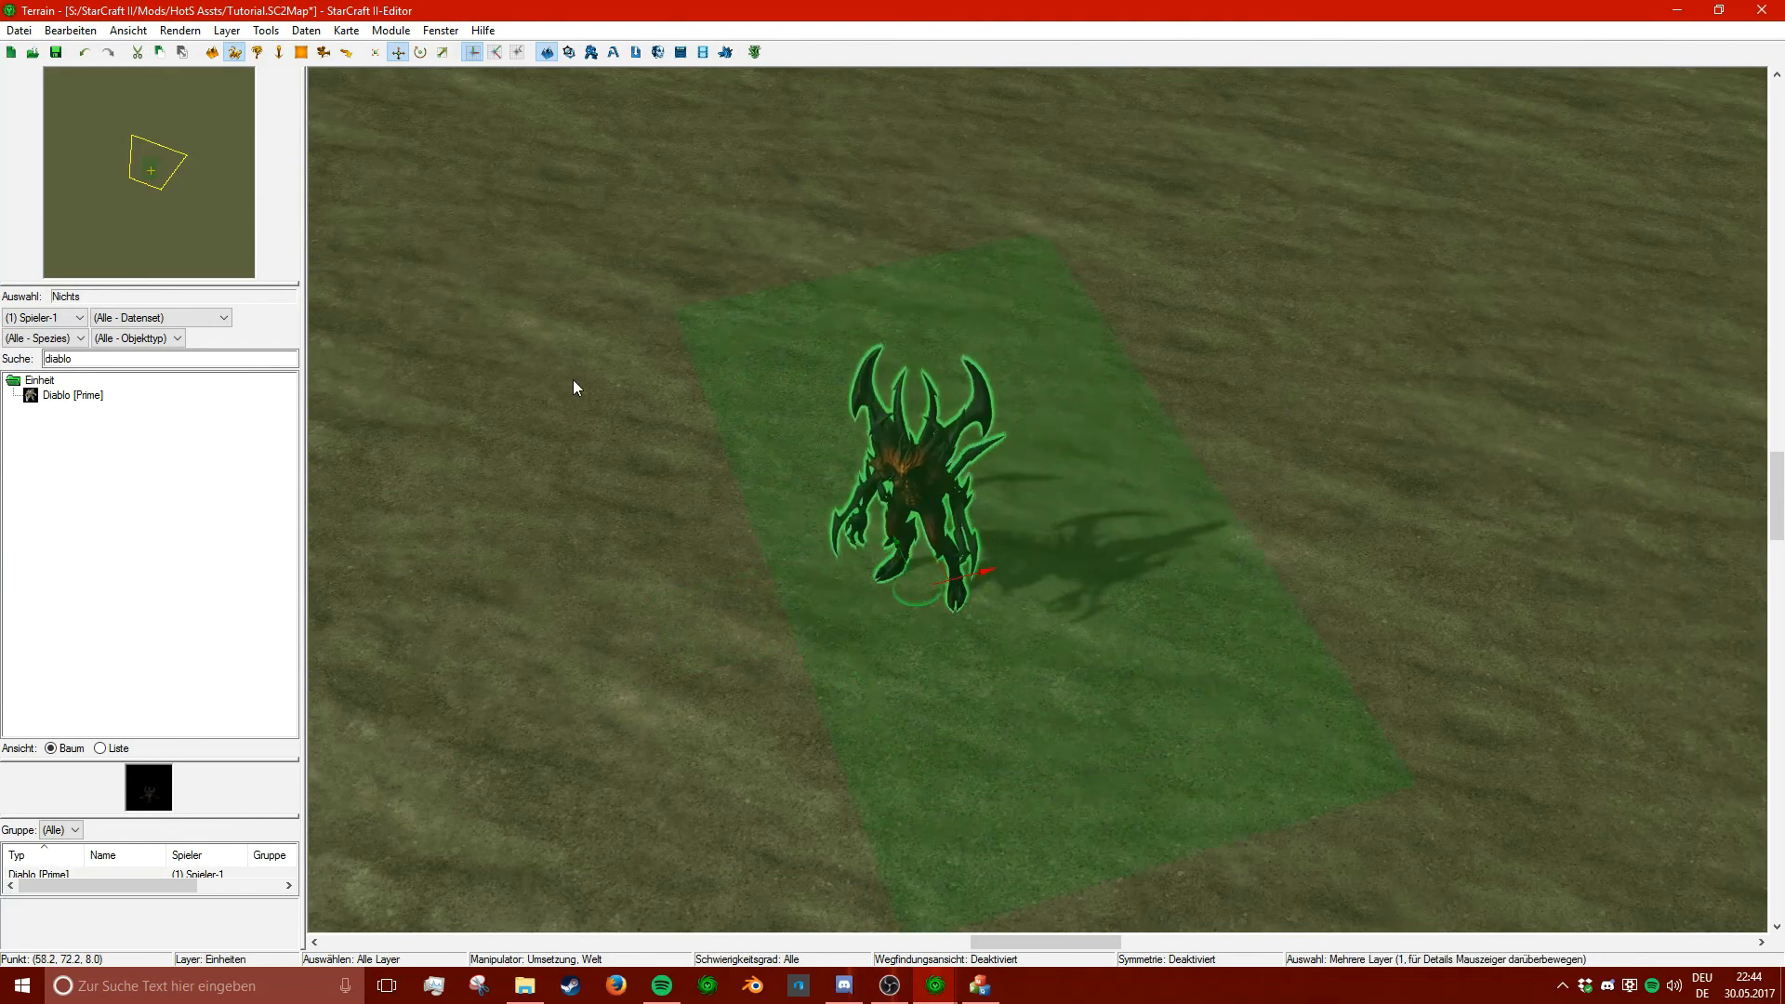
scroll(403, 595, up, 2)
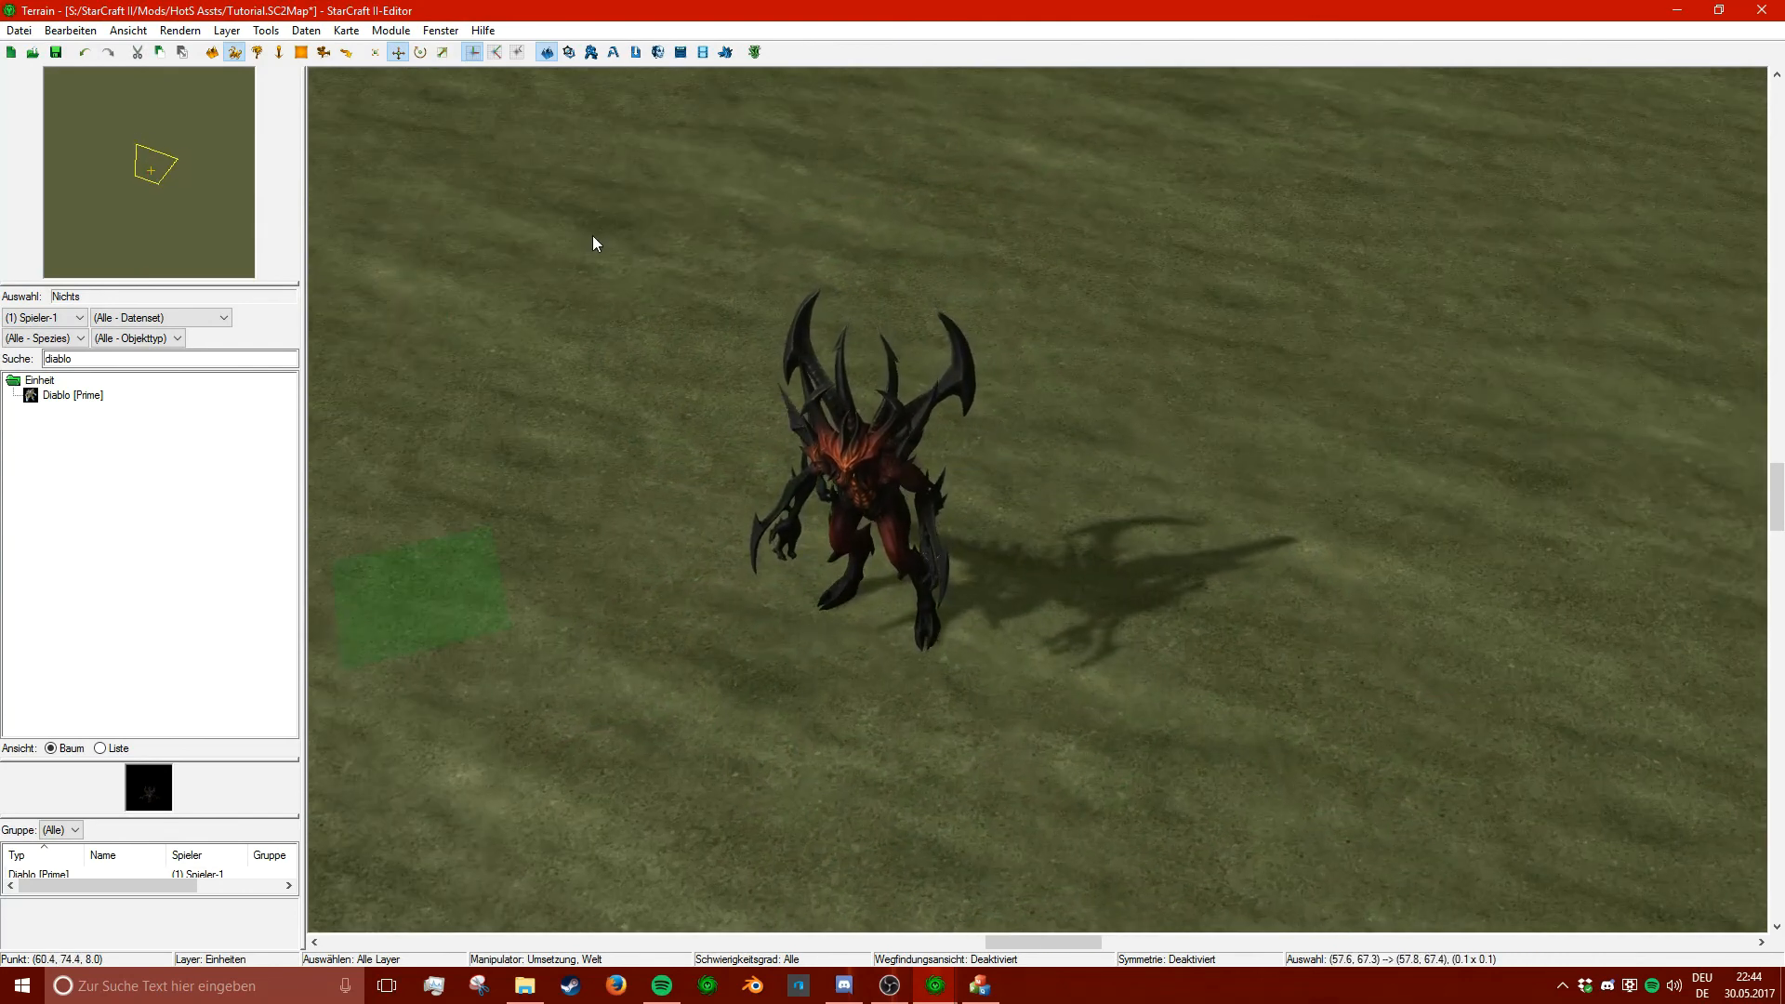
scroll(632, 407, down, 1)
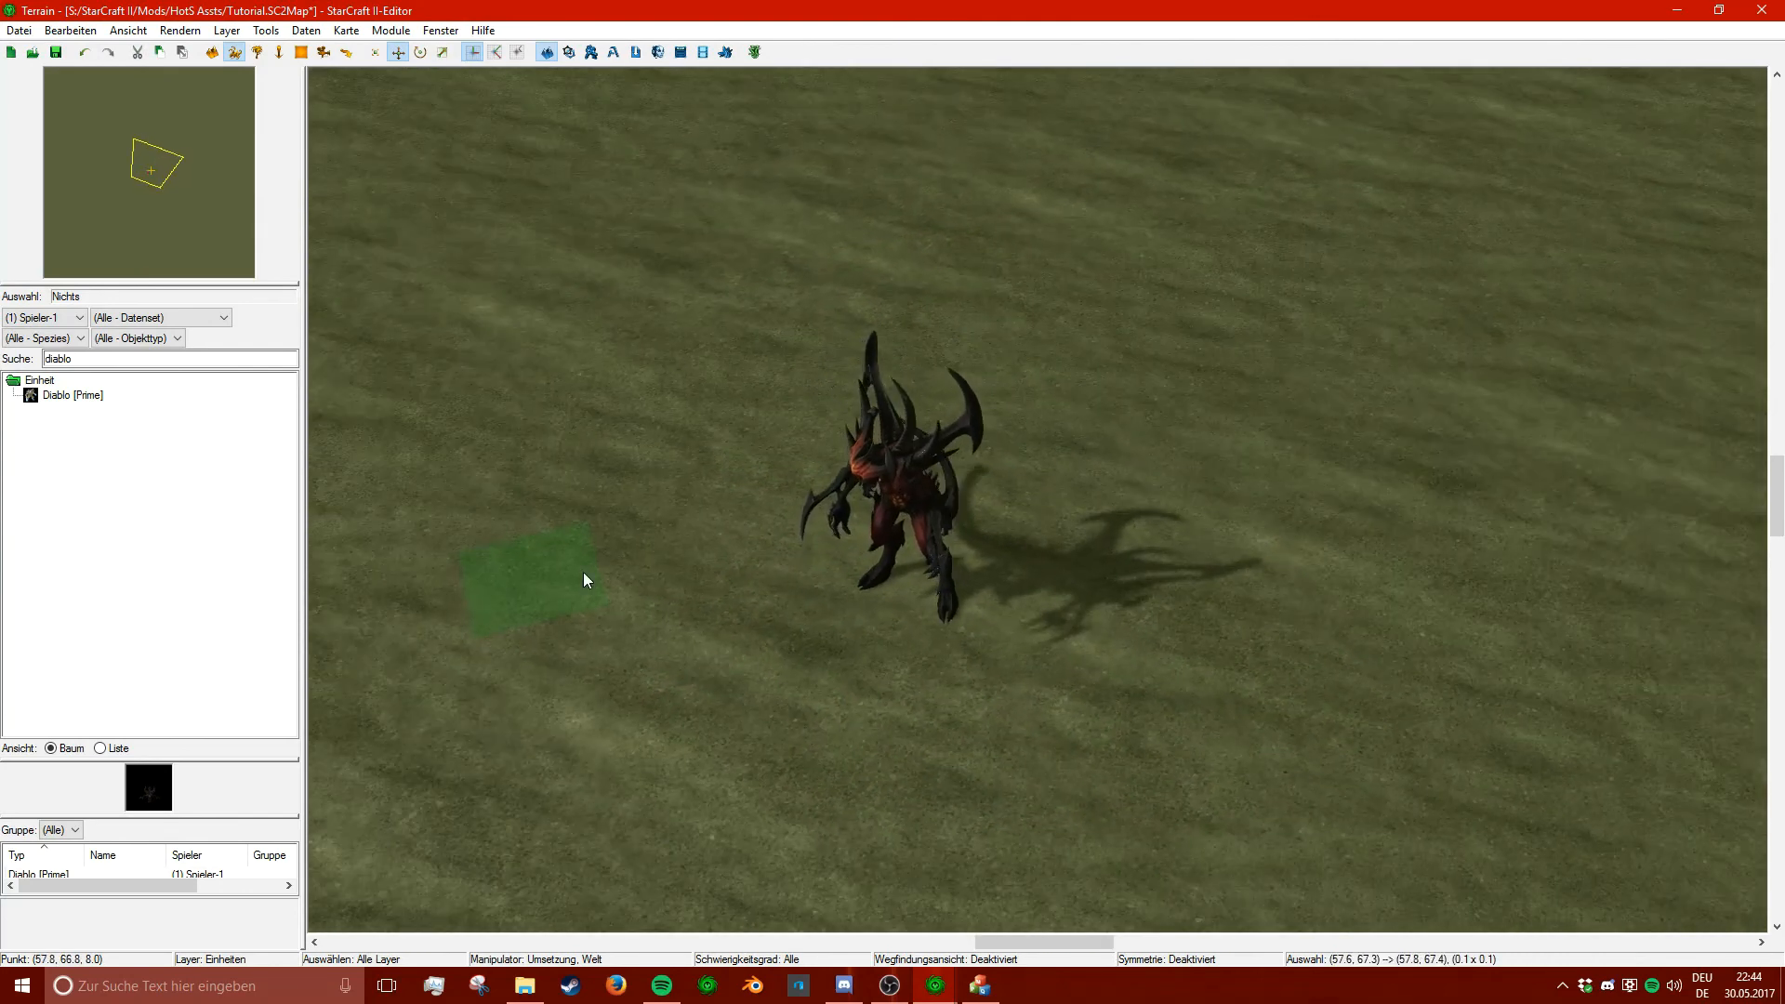
- Test the map in the game, dismiss the end-of-match screen to keep playing, and select the Diablo [Prime] unit up close
click(580, 517)
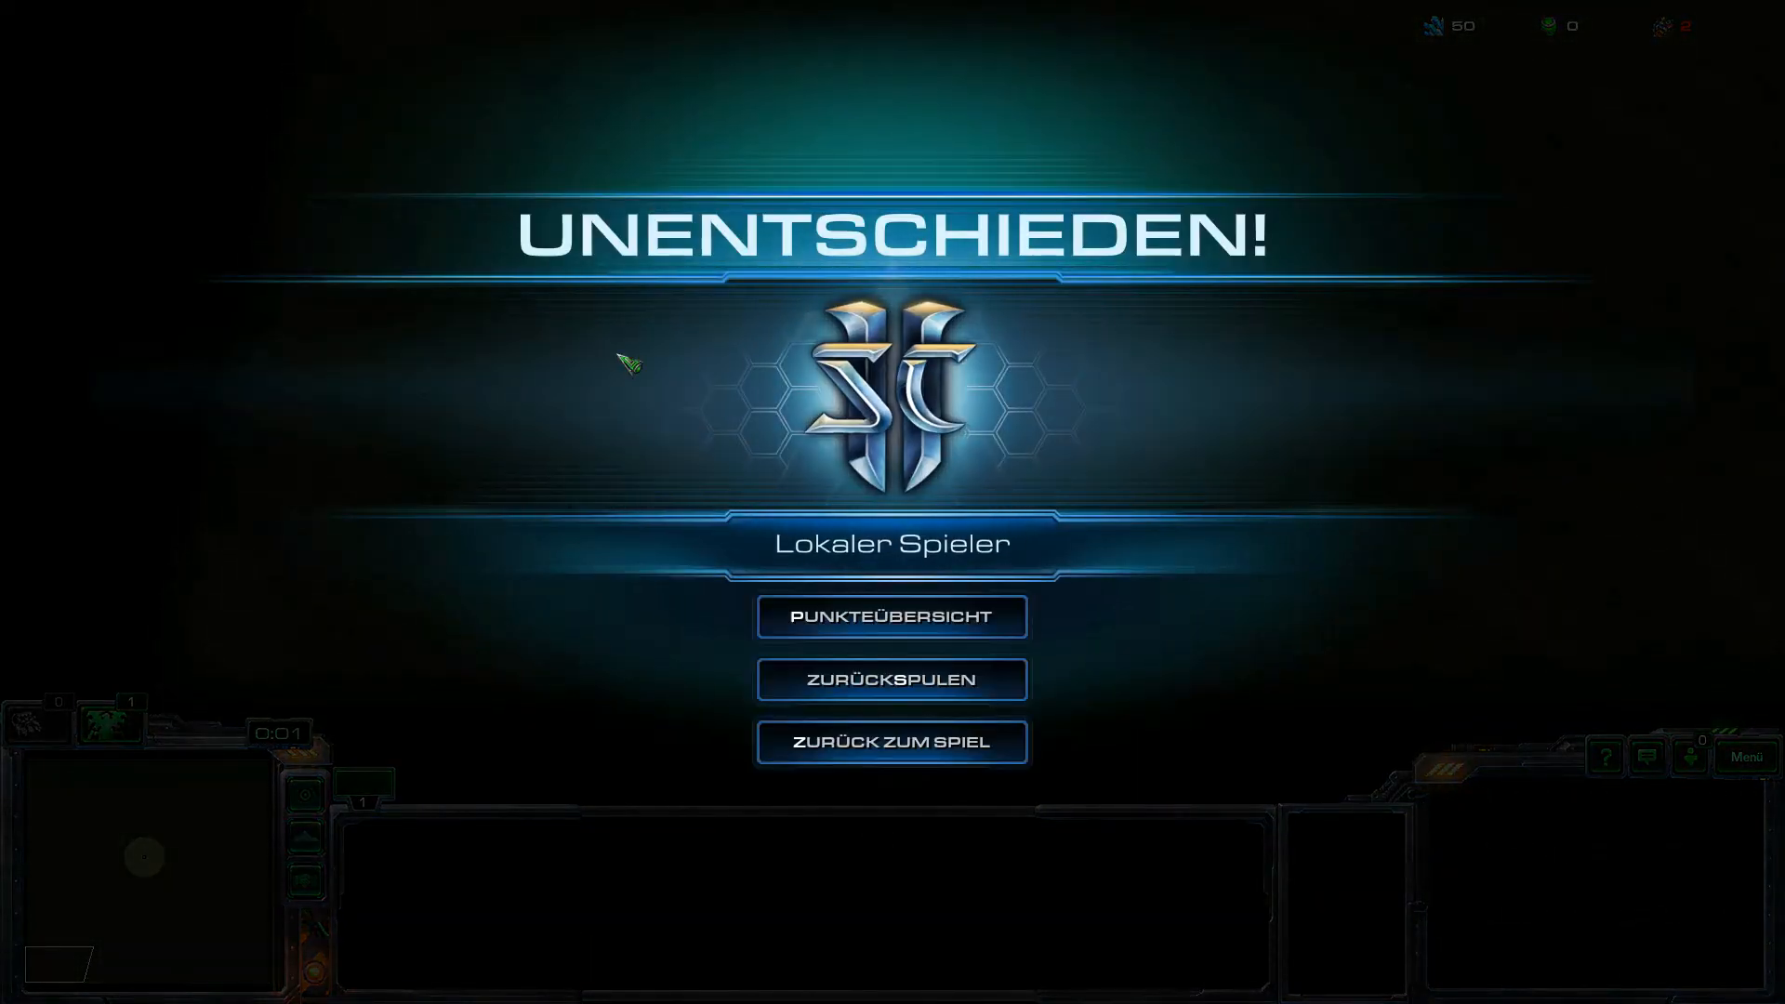
click(818, 754)
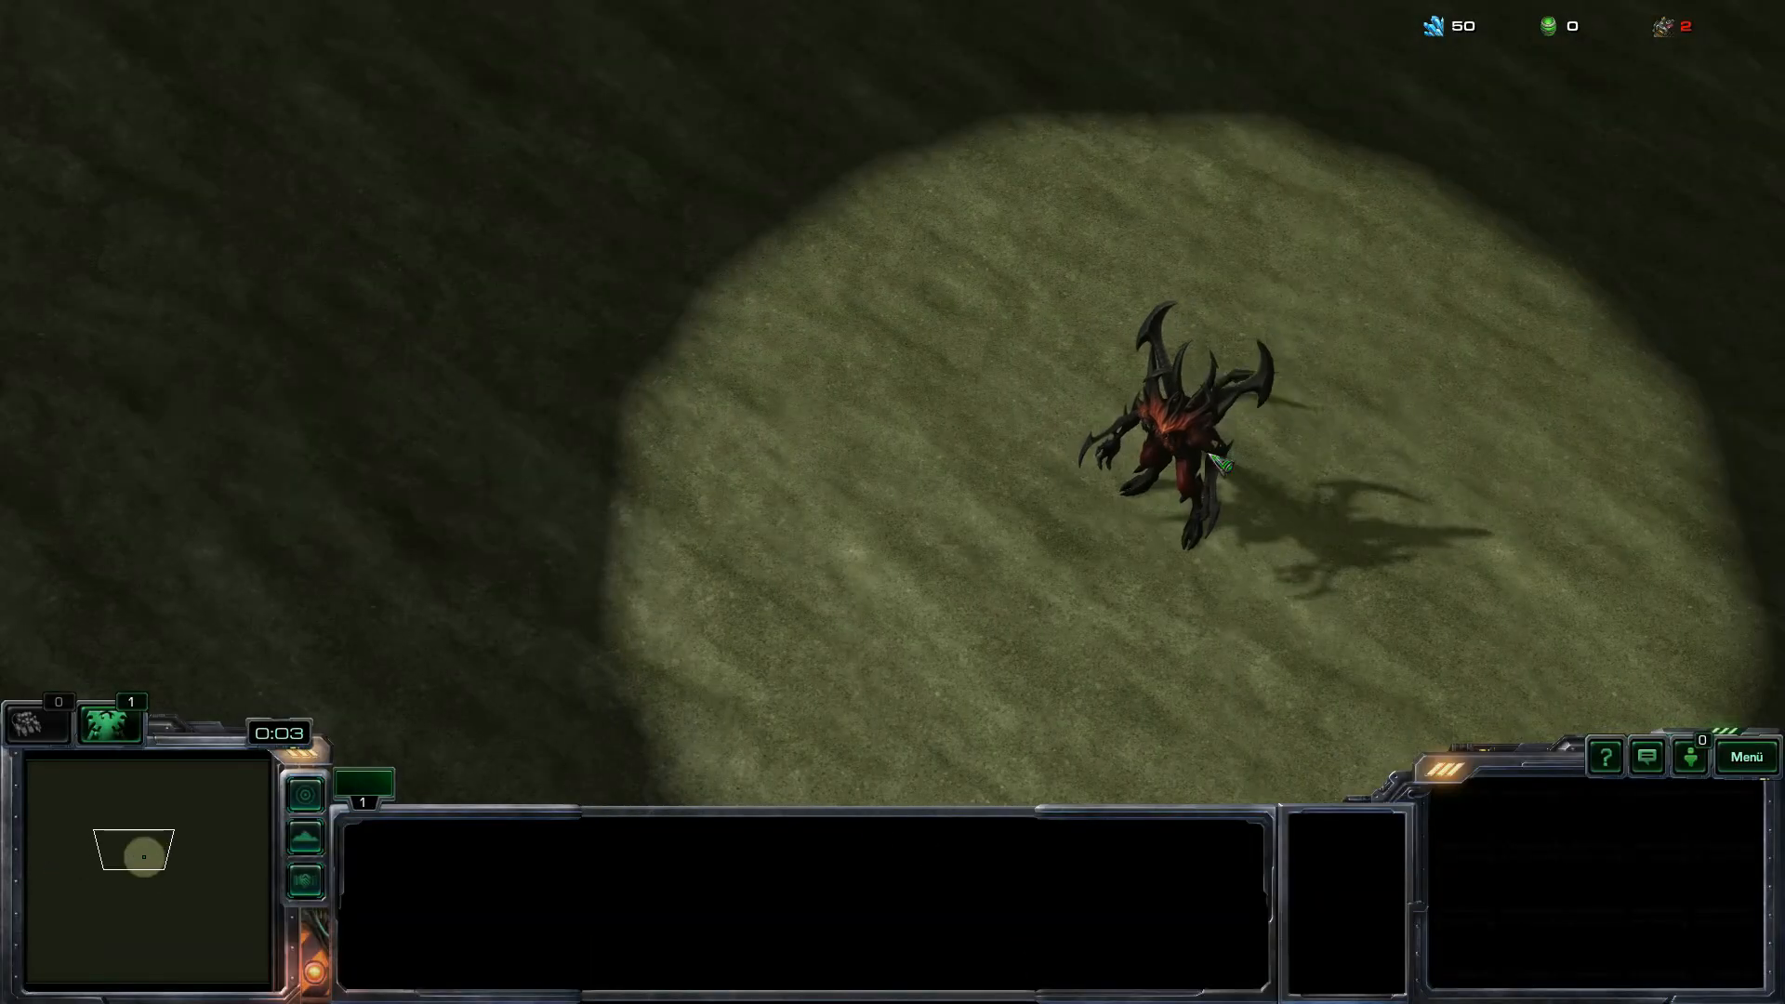
middle_drag(1571, 601, 1347, 606)
scroll(777, 291, up, 4)
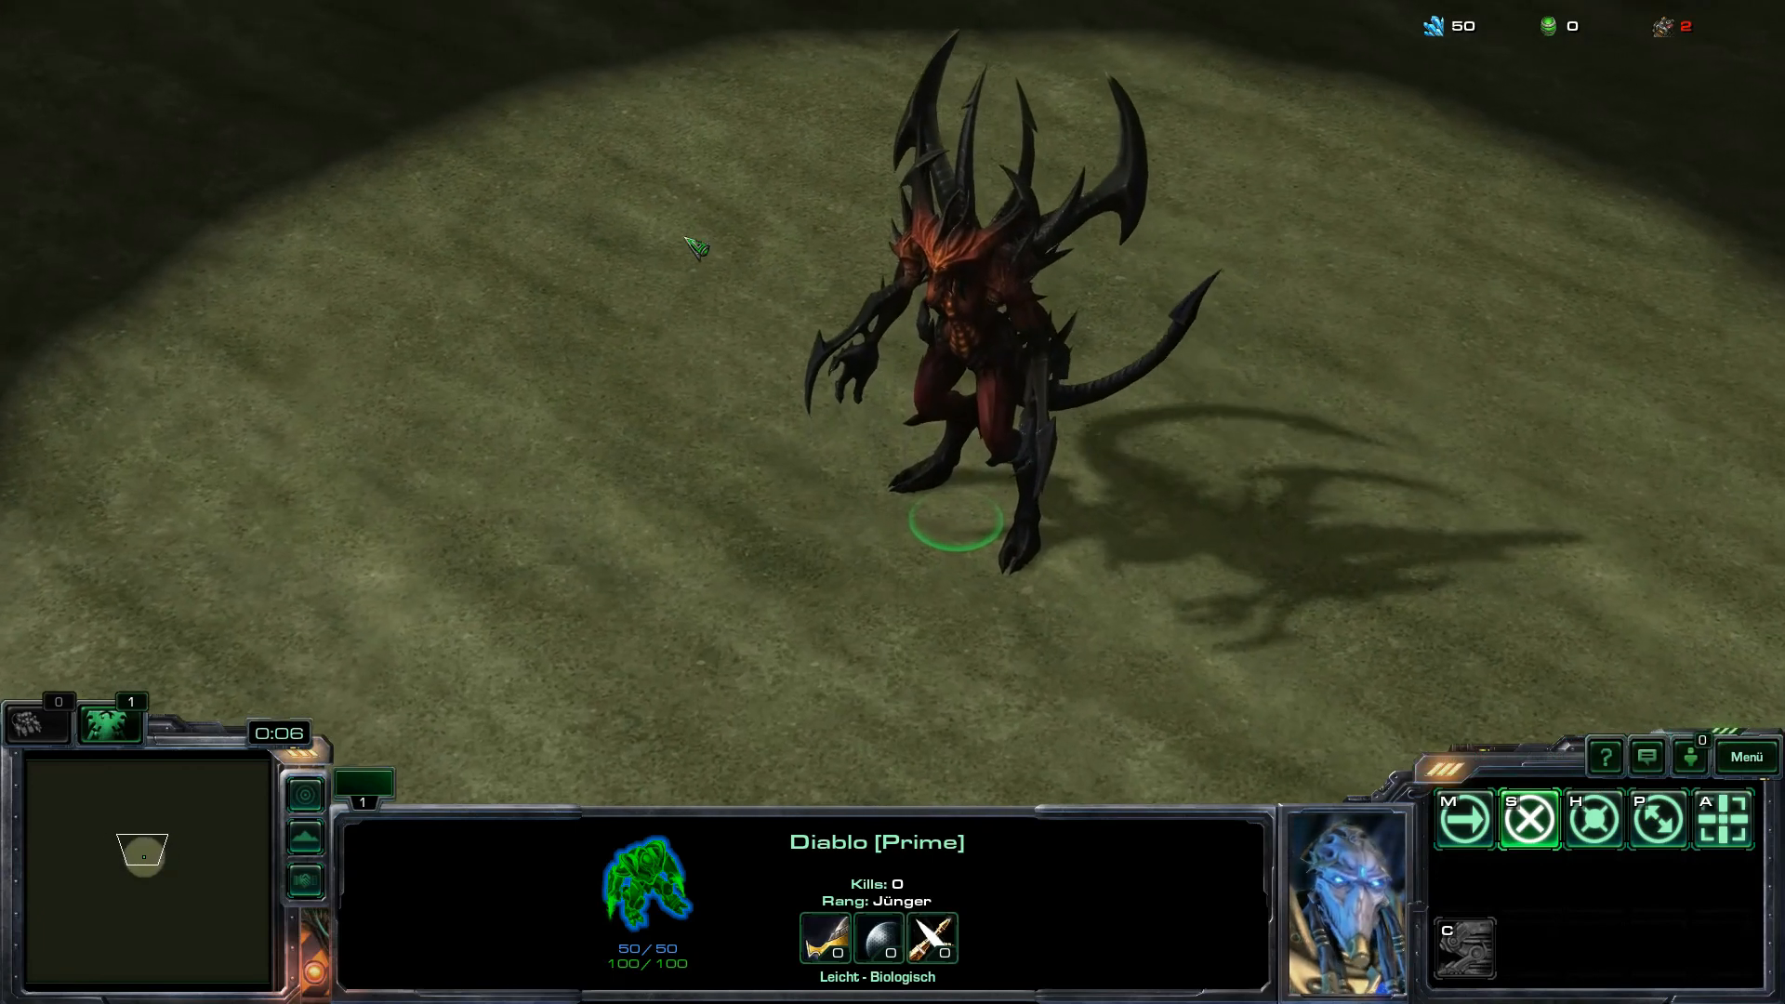
- Order the Diablo [Prime] unit to walk to various spots on the terrain to check its walk and turning animations
right_click(181, 211)
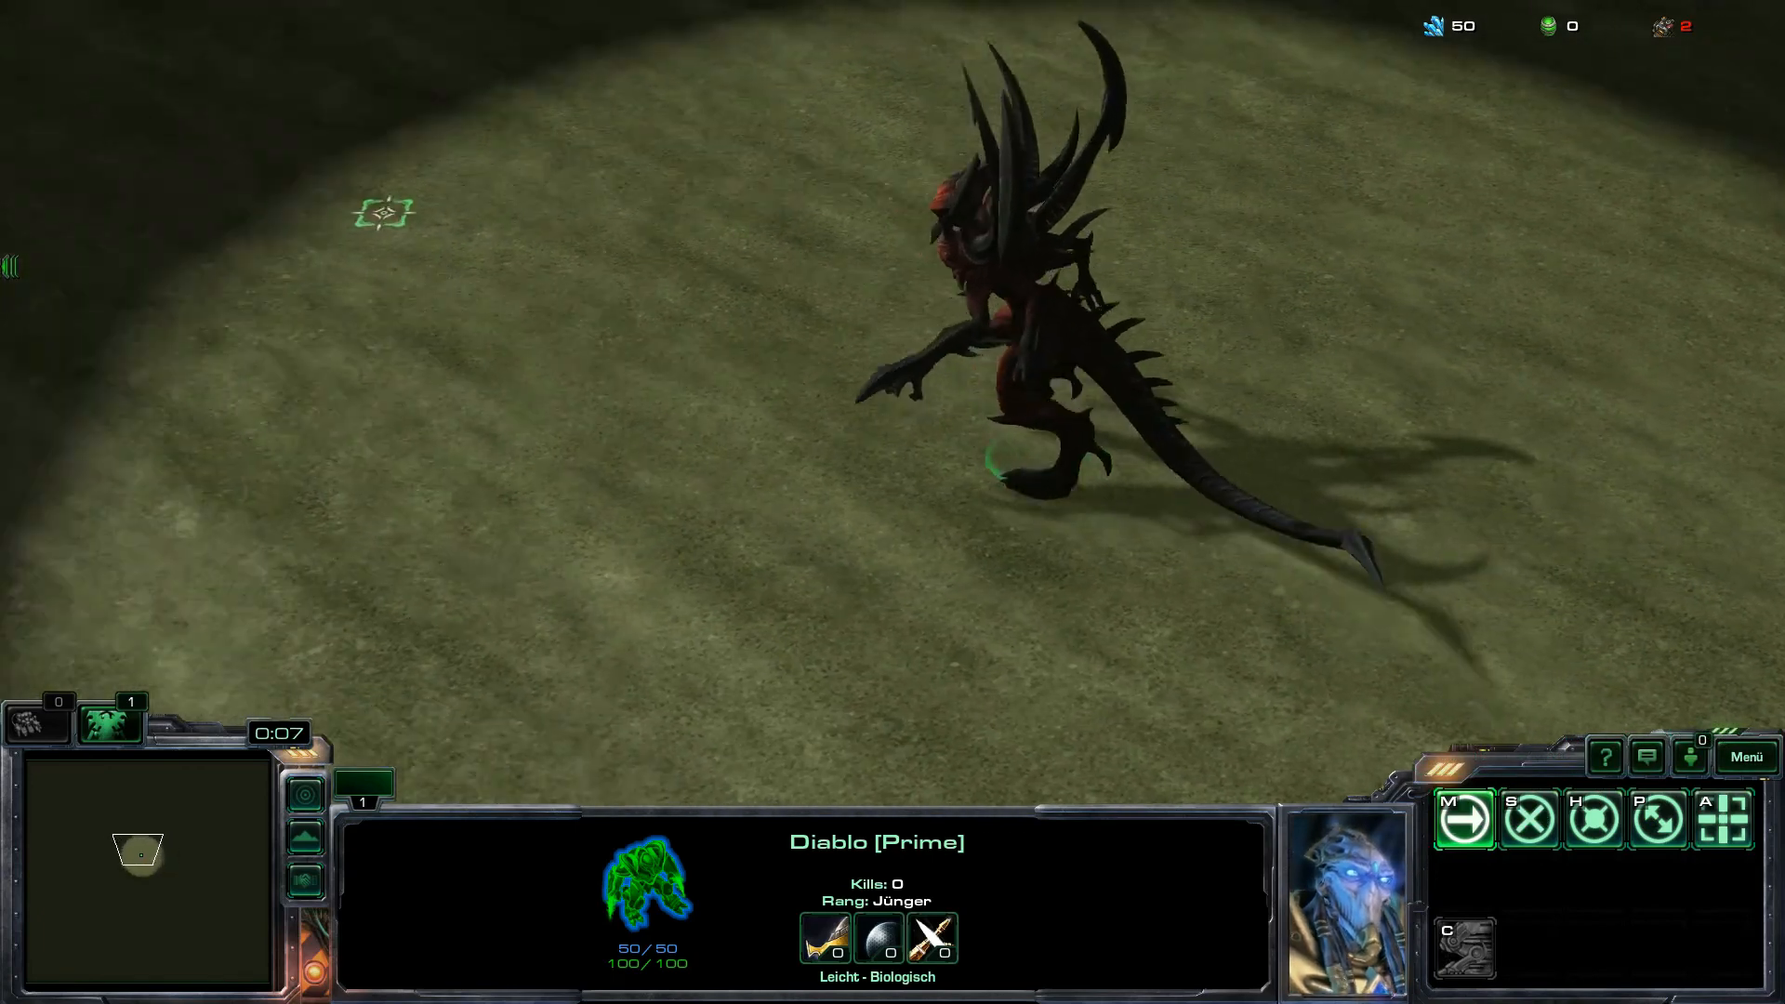
right_click(500, 486)
right_click(699, 591)
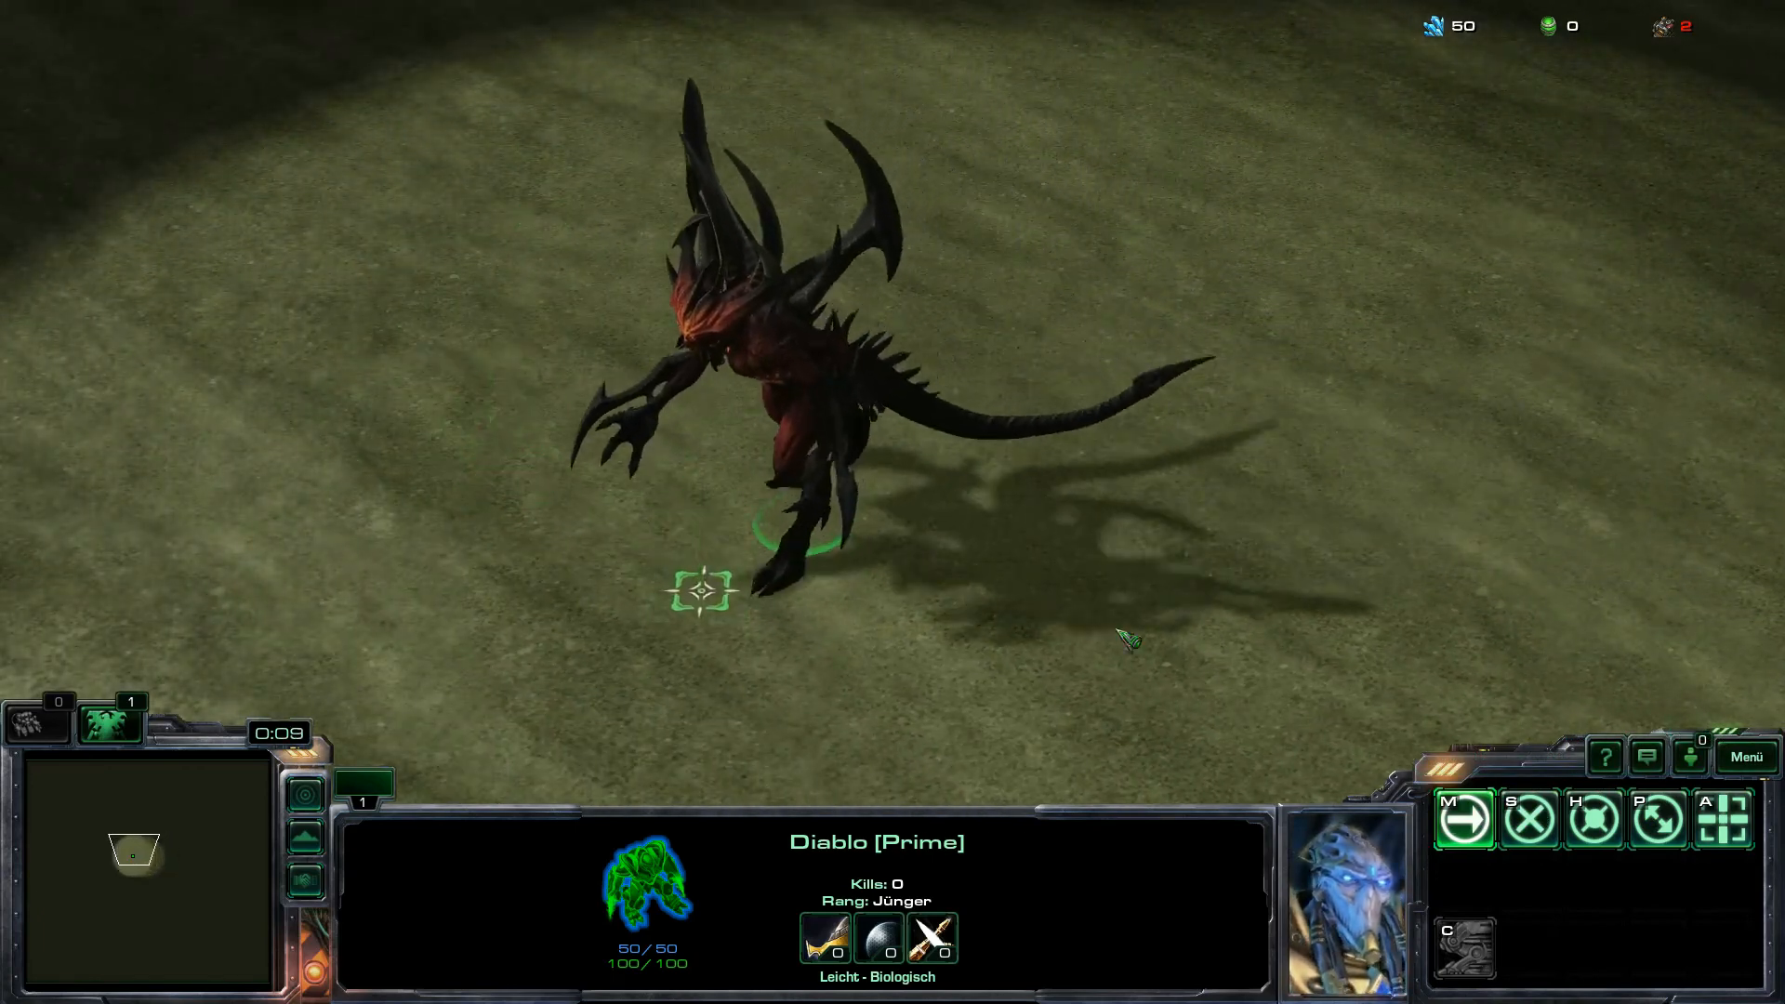
right_click(1213, 646)
right_click(1167, 163)
right_click(908, 102)
right_click(678, 265)
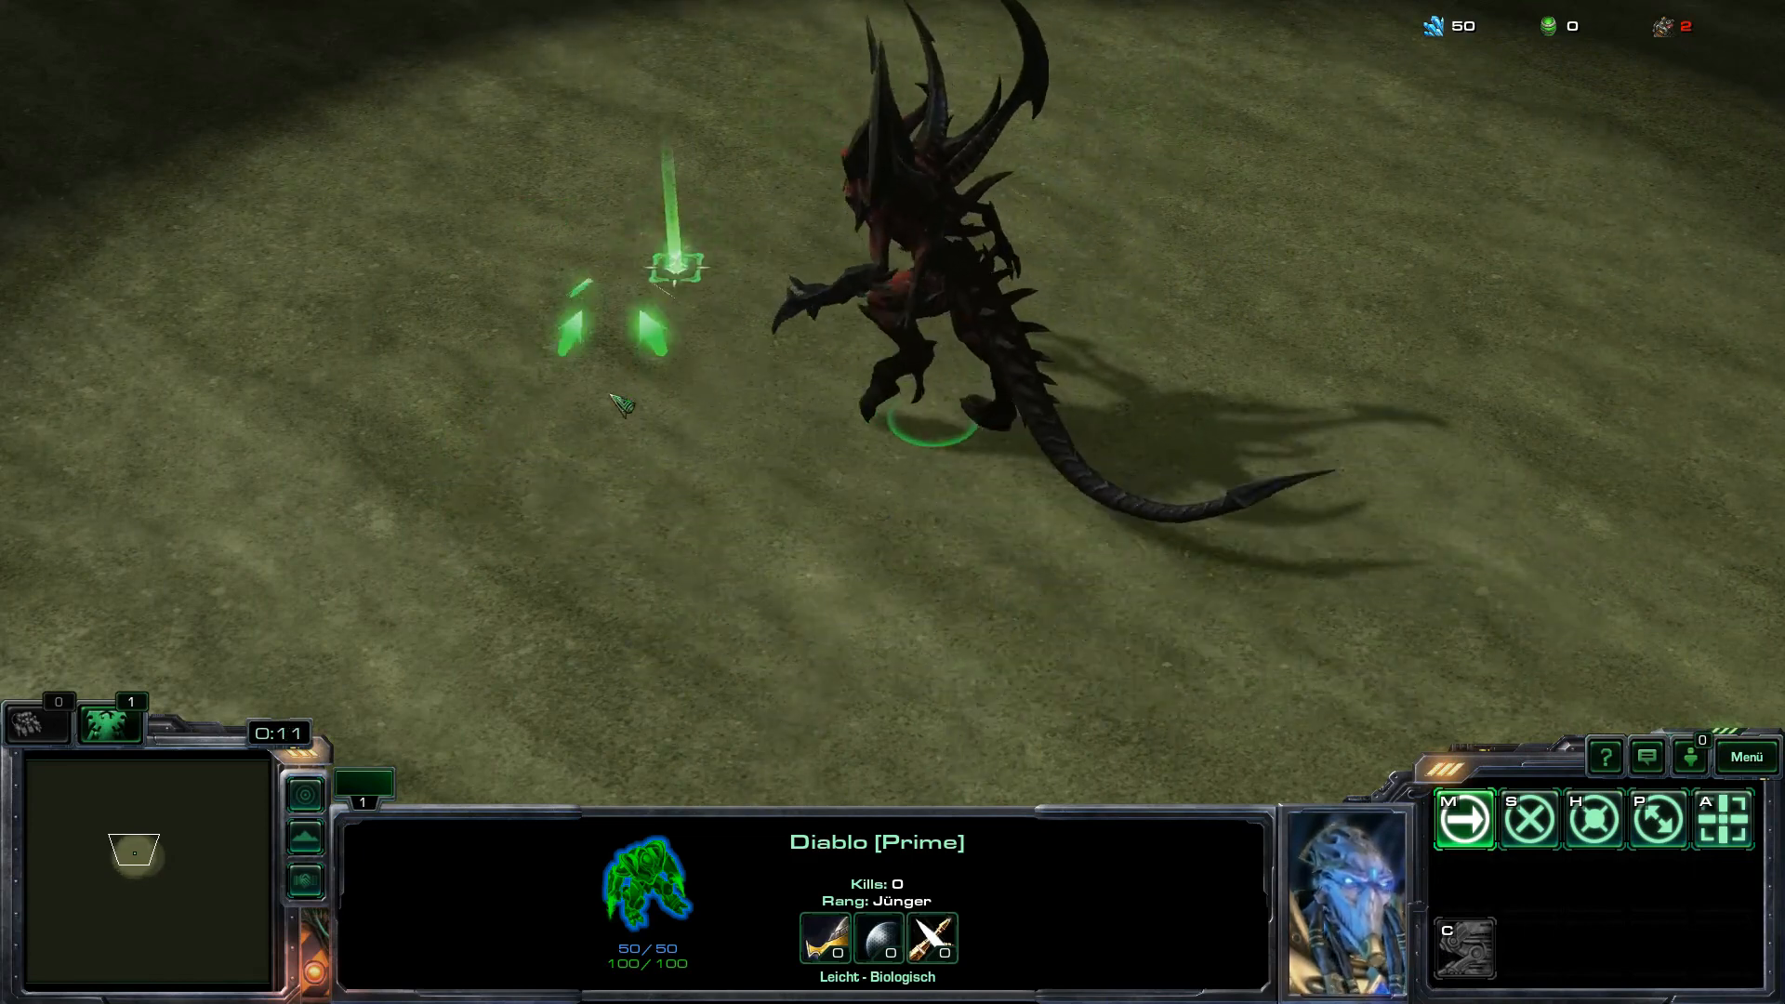
right_click(727, 553)
right_click(1190, 270)
right_click(1123, 168)
right_click(538, 187)
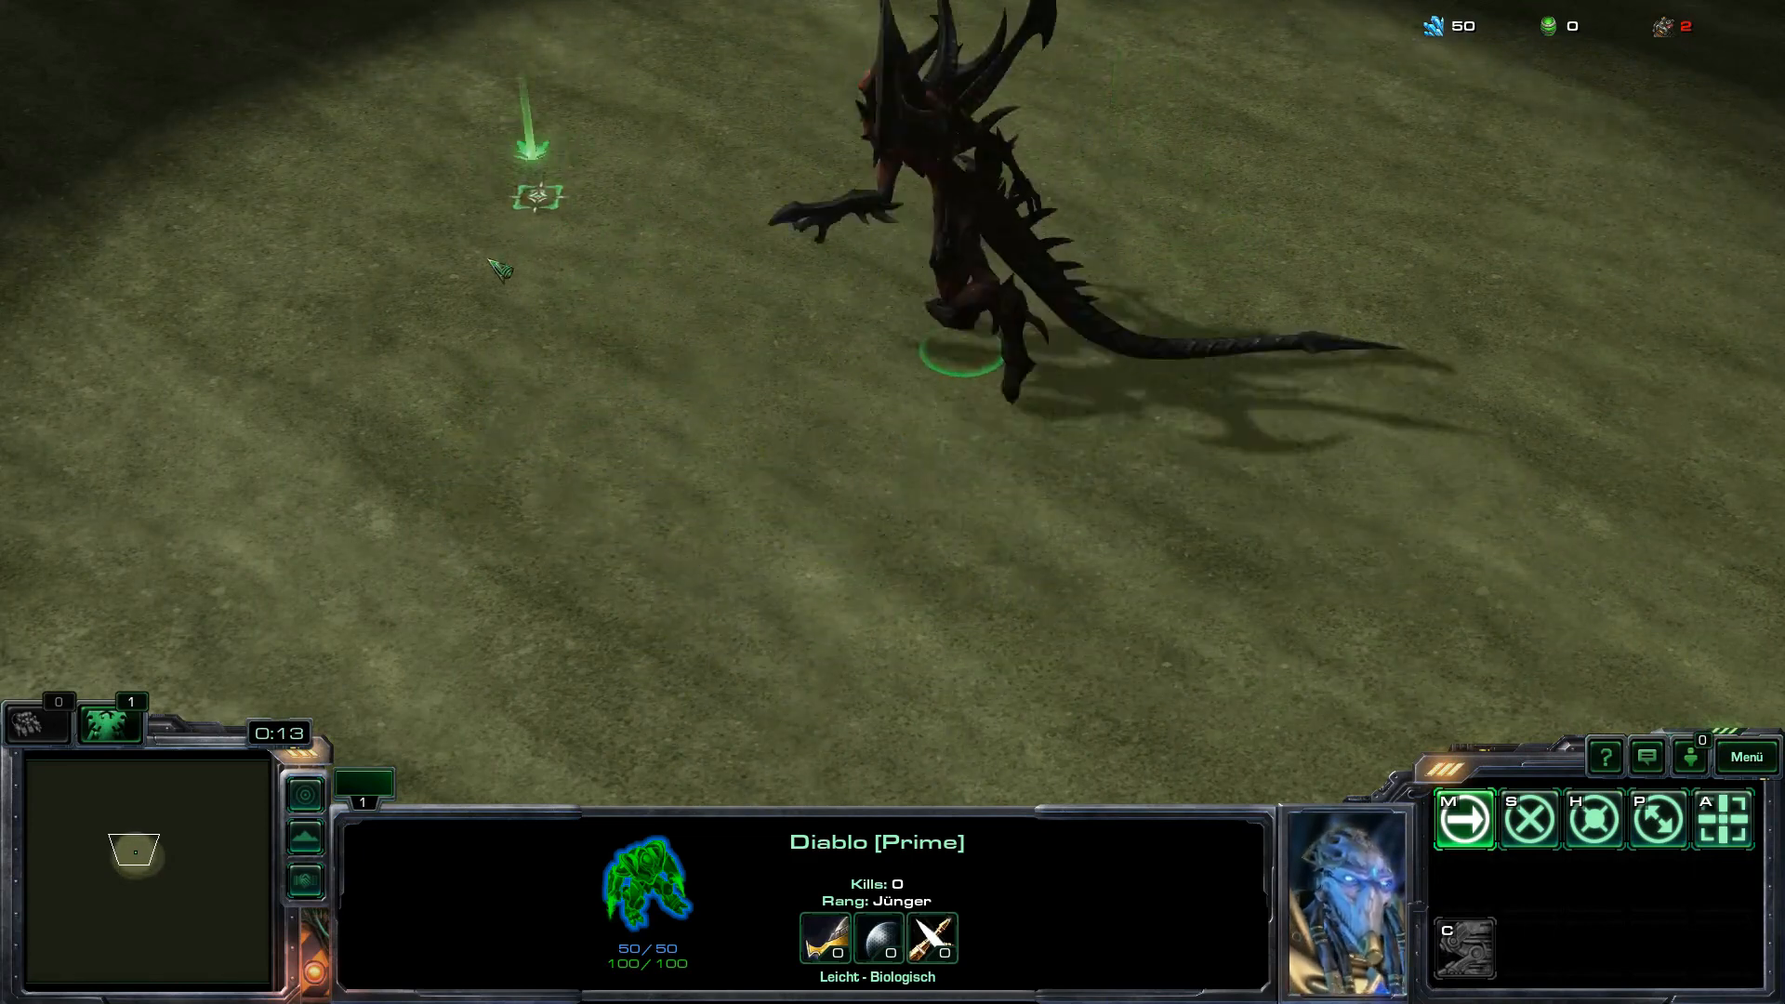
right_click(732, 517)
scroll(817, 581, down, 3)
right_click(682, 632)
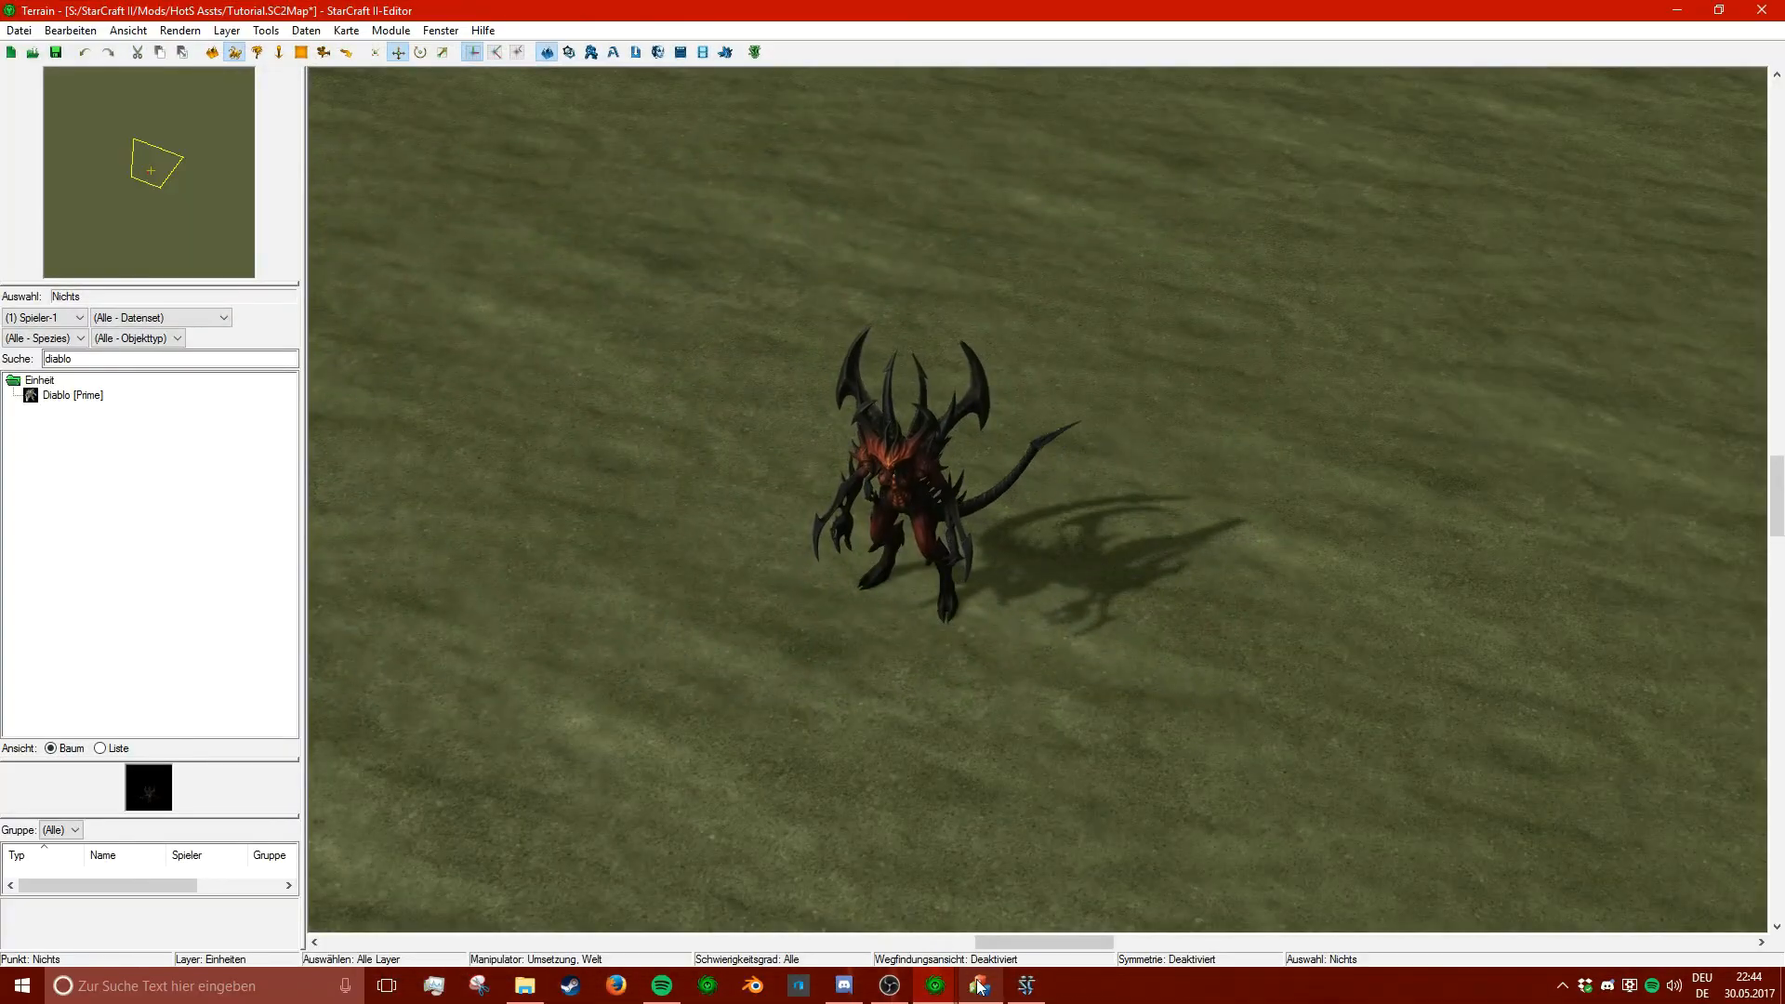
click(889, 985)
click(1315, 662)
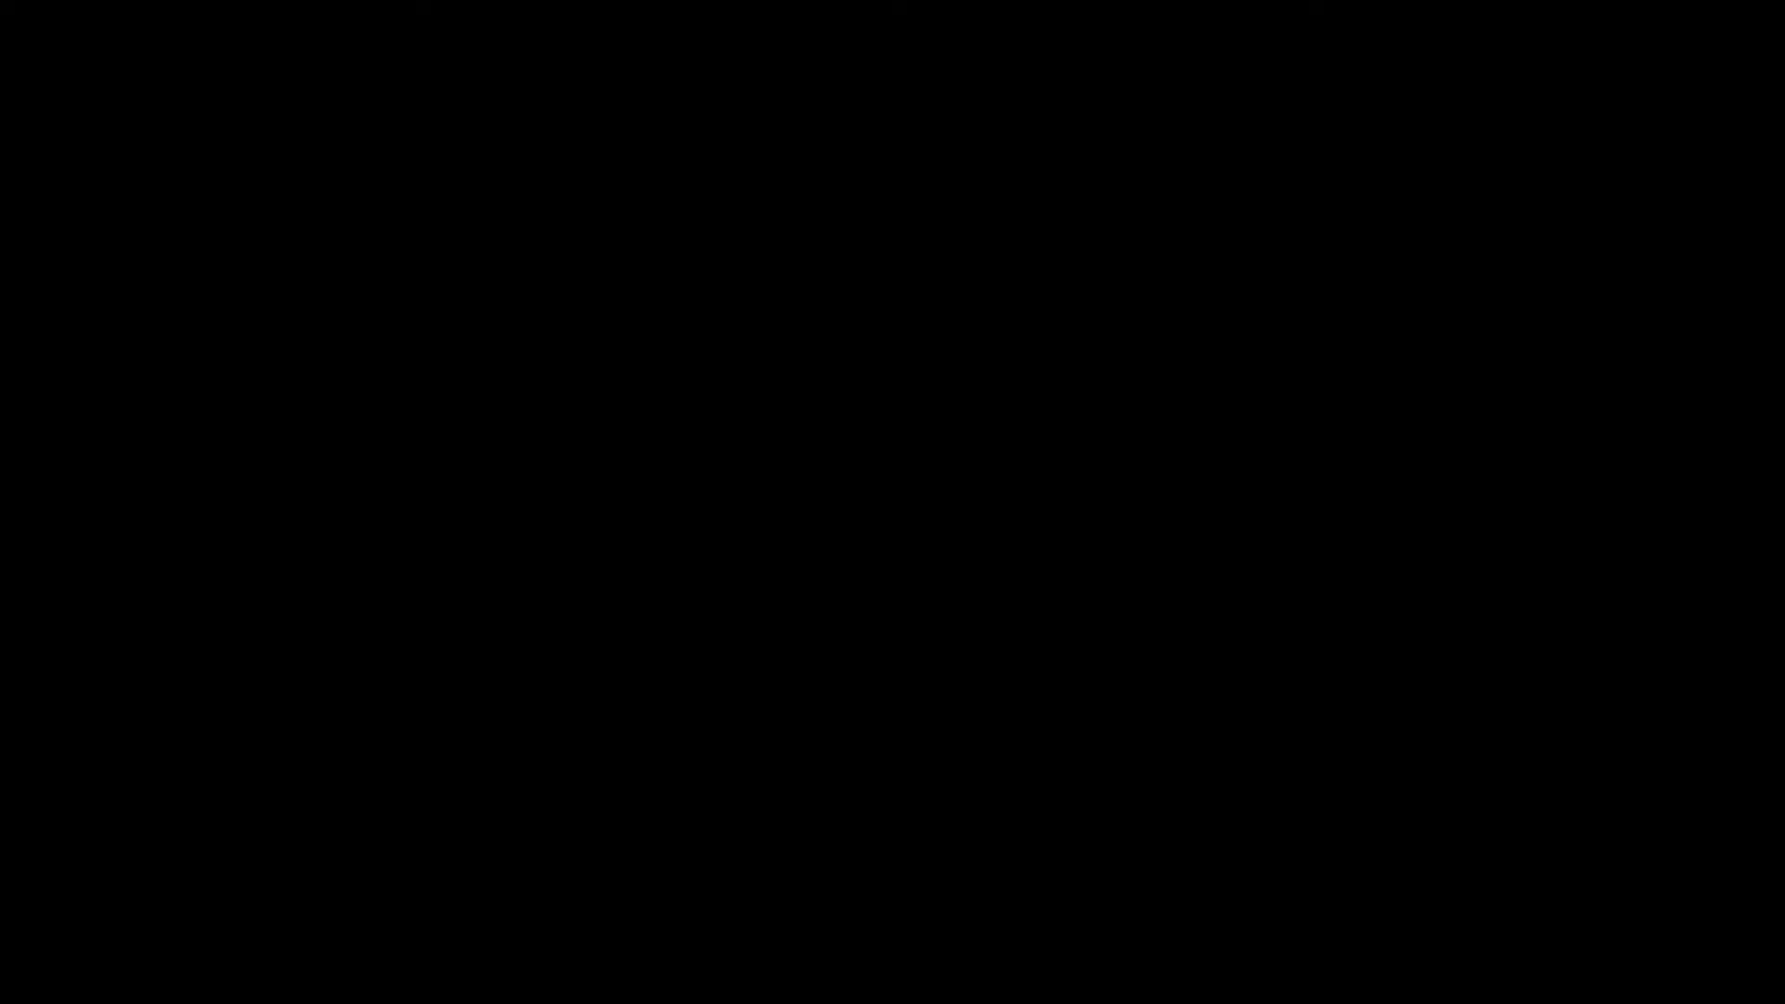